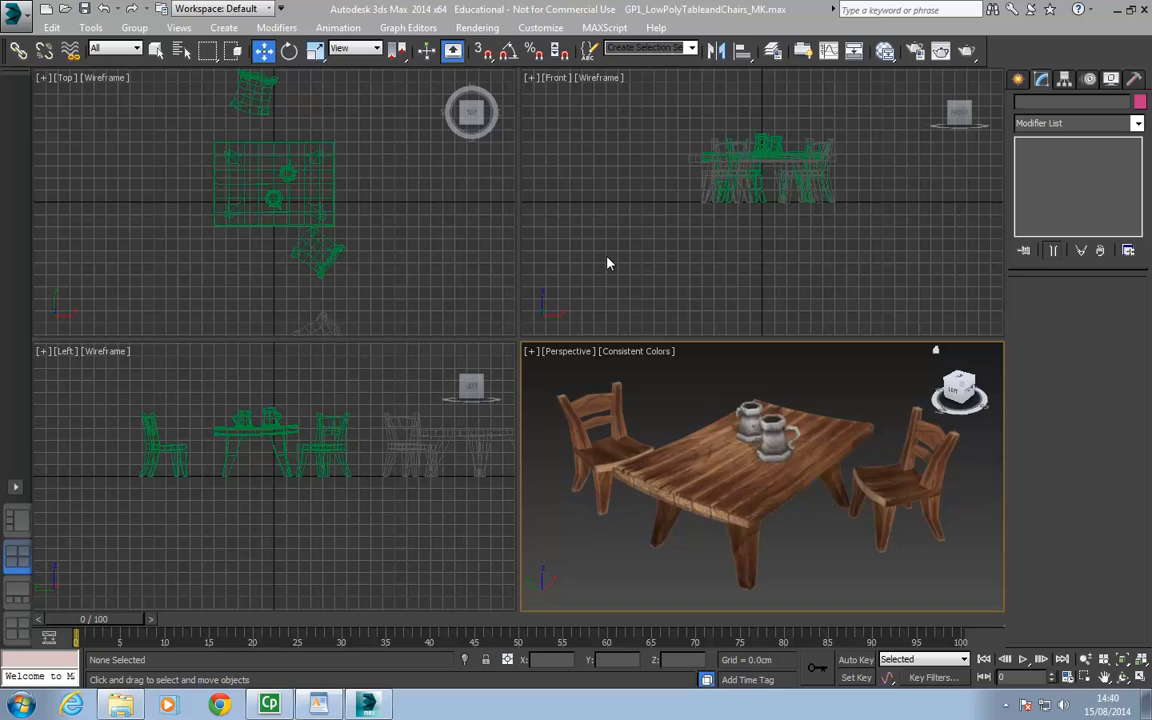
{"action": "left_click", "coordinate": [28, 18]}
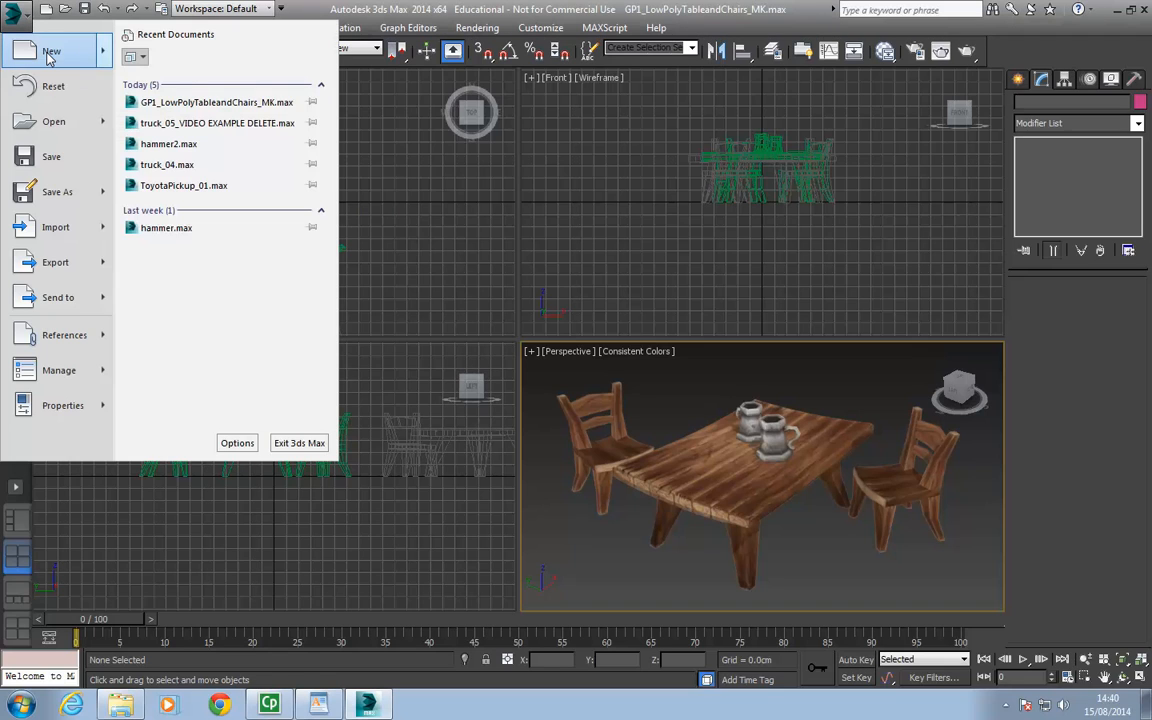
{"action": "mouse_move", "coordinate": [50, 58]}
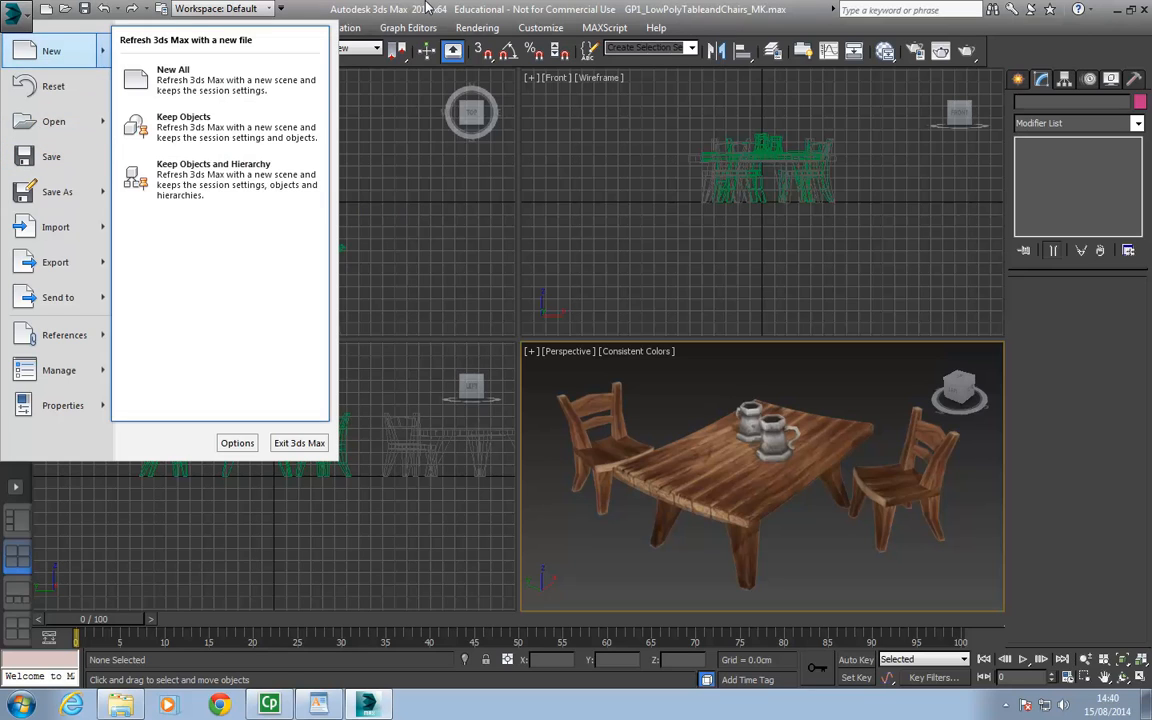
{"action": "left_click", "coordinate": [374, 9]}
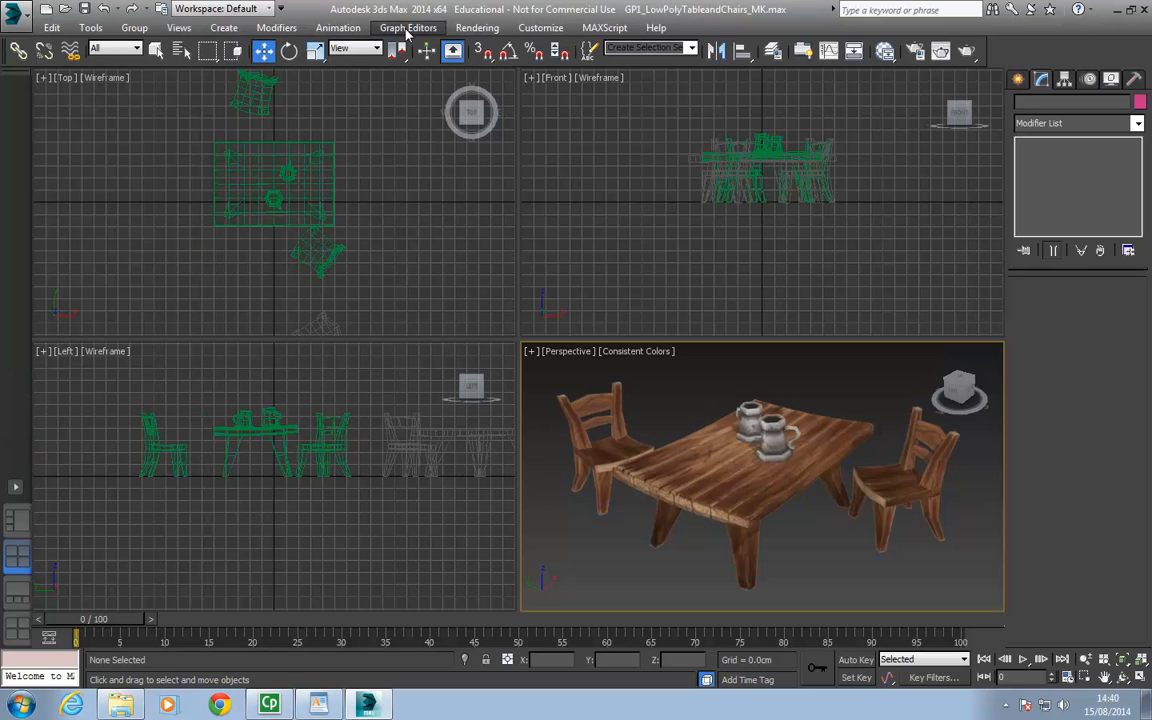
{"action": "left_click", "coordinate": [53, 28]}
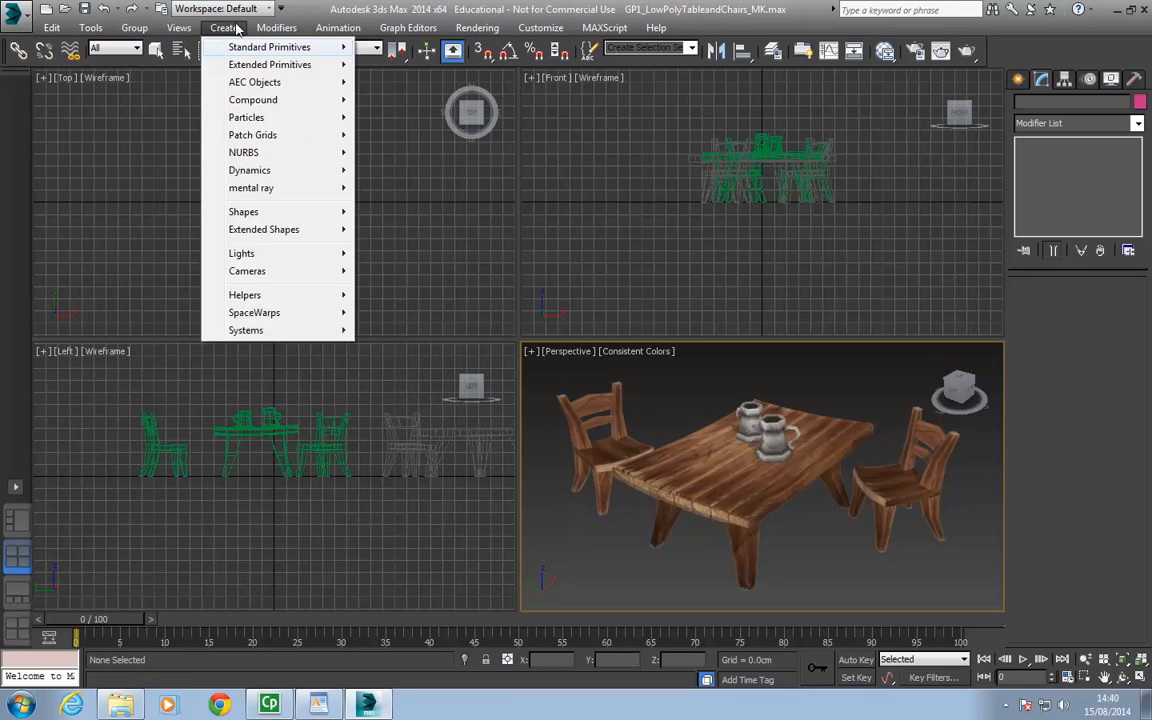
{"action": "left_click", "coordinate": [740, 30]}
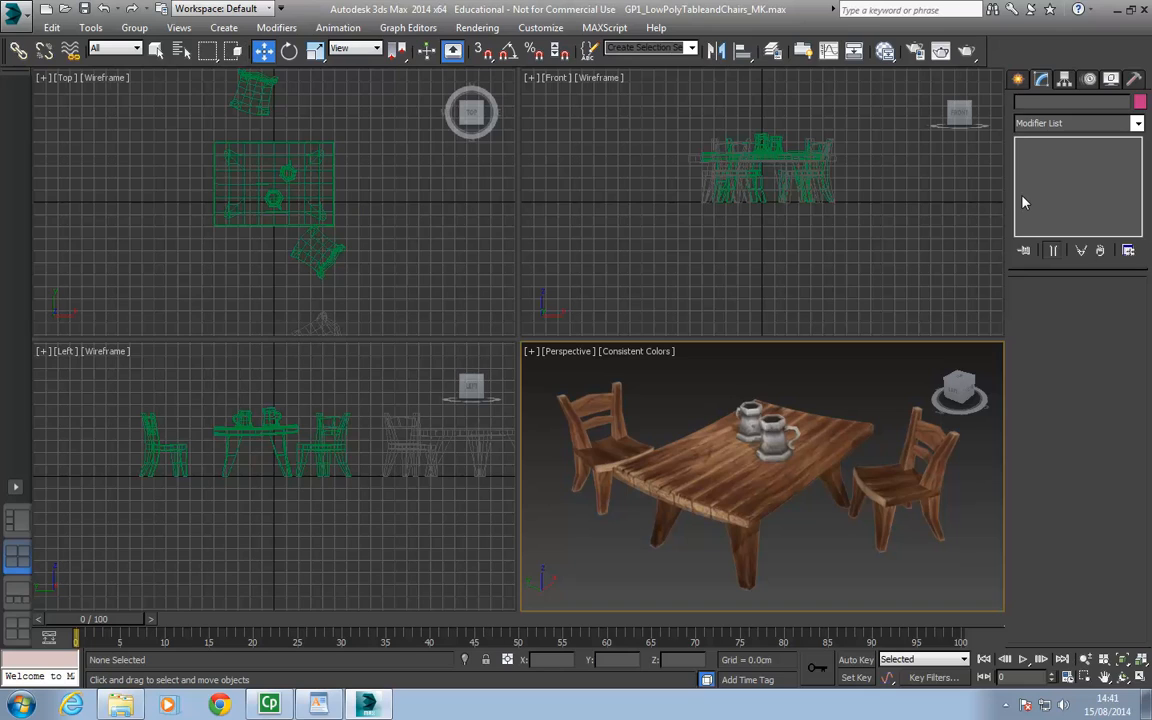
Step: Look at the standard primitives available for creation and return to the object modification settings
{"action": "left_click", "coordinate": [1018, 80]}
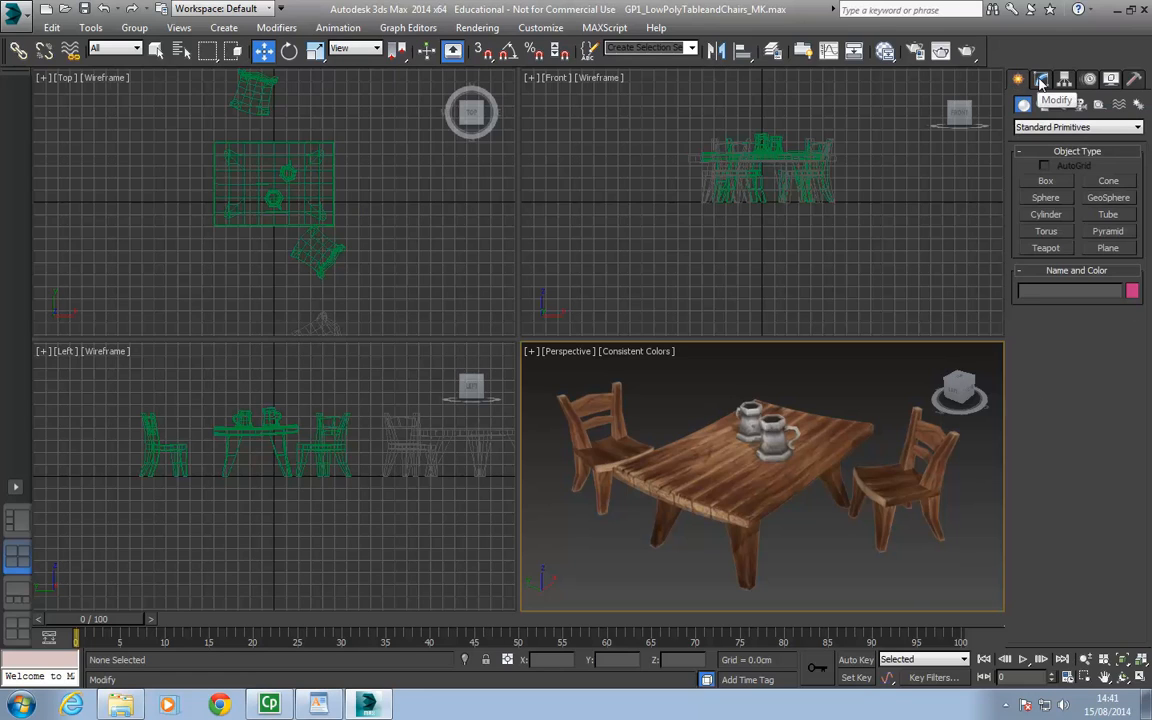
{"action": "left_click", "coordinate": [1042, 81]}
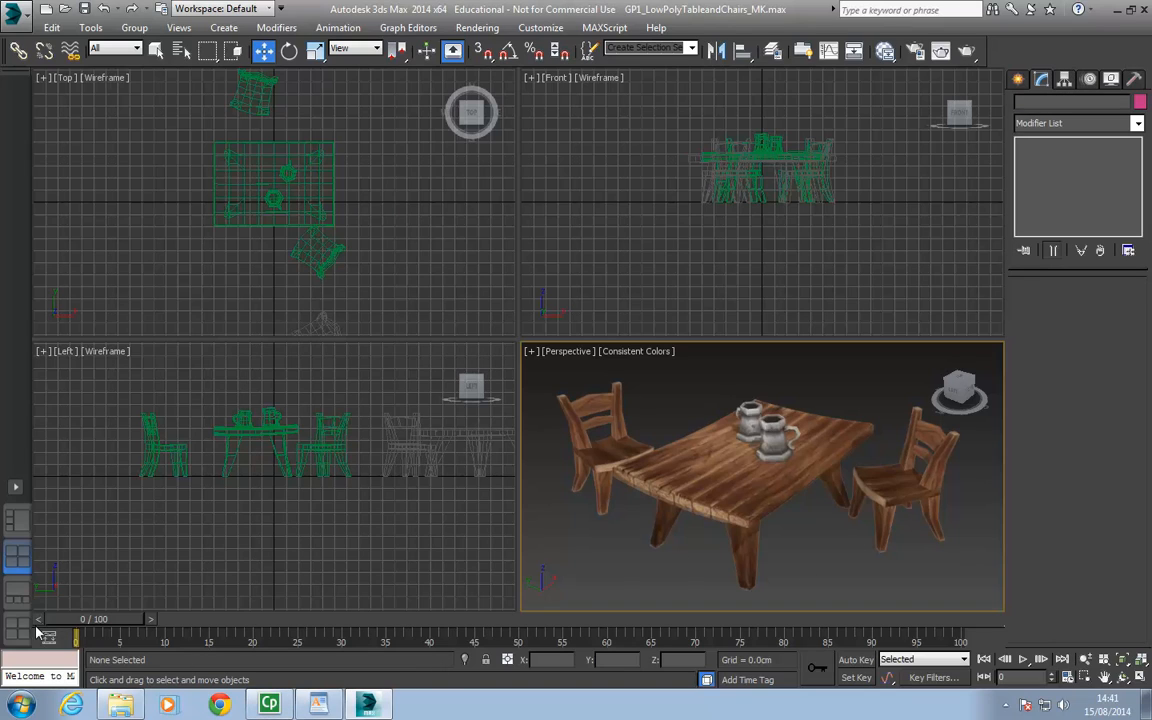
{"action": "mouse_move", "coordinate": [92, 619]}
{"action": "left_mouse_down"}
{"action": "mouse_move", "coordinate": [367, 607]}
{"action": "mouse_move", "coordinate": [80, 625]}
{"action": "left_mouse_up"}
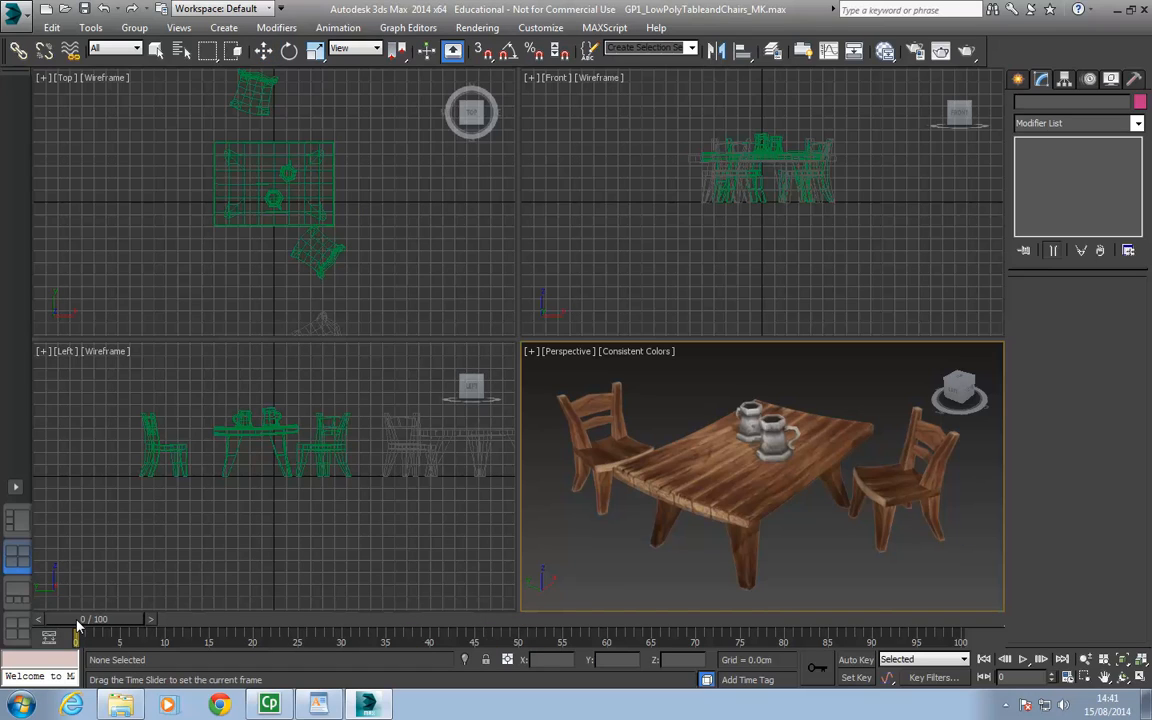
{"action": "key", "text": "w"}
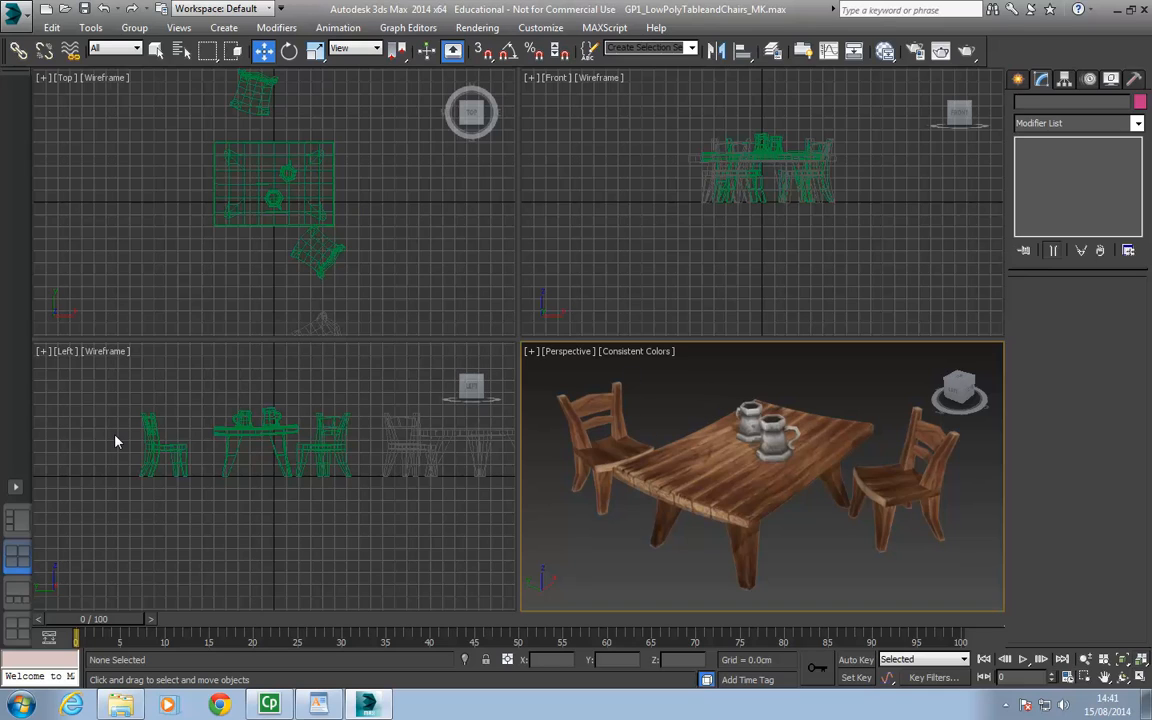
Step: Maximize the Perspective viewport so the table, chairs and tankards fill the workspace
{"action": "middle_click_drag", "start_coordinate": [725, 398], "coordinate": [716, 403], "text": "alt"}
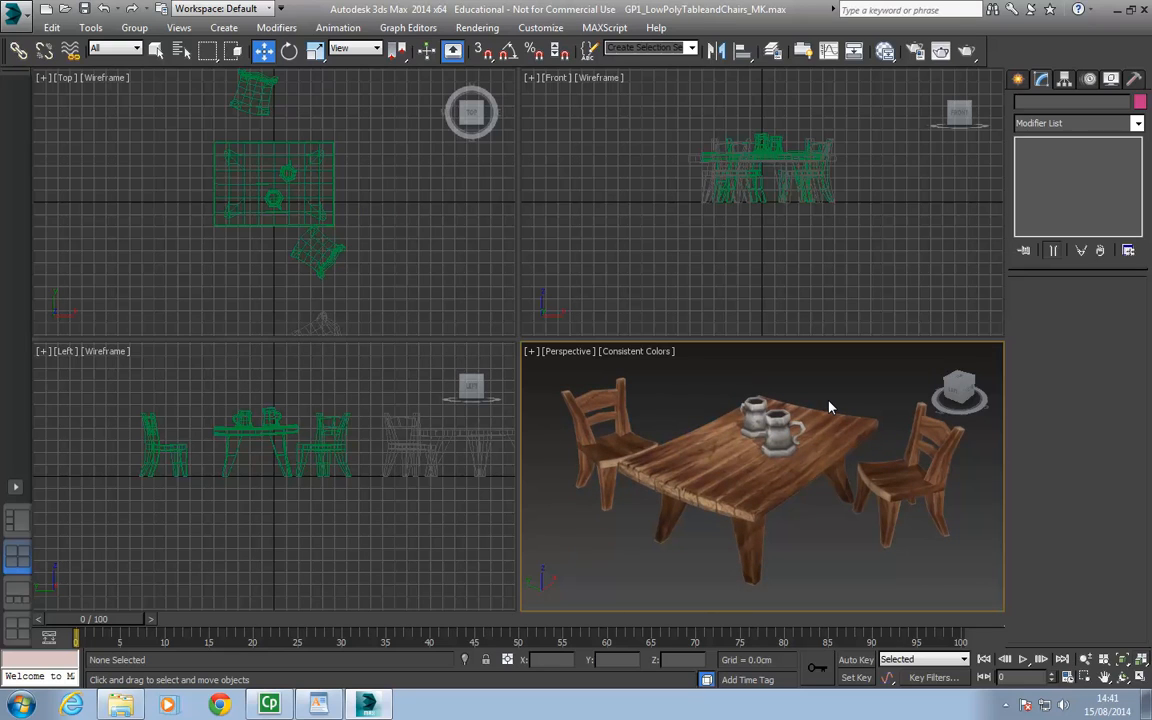
{"action": "key", "text": "alt+w"}
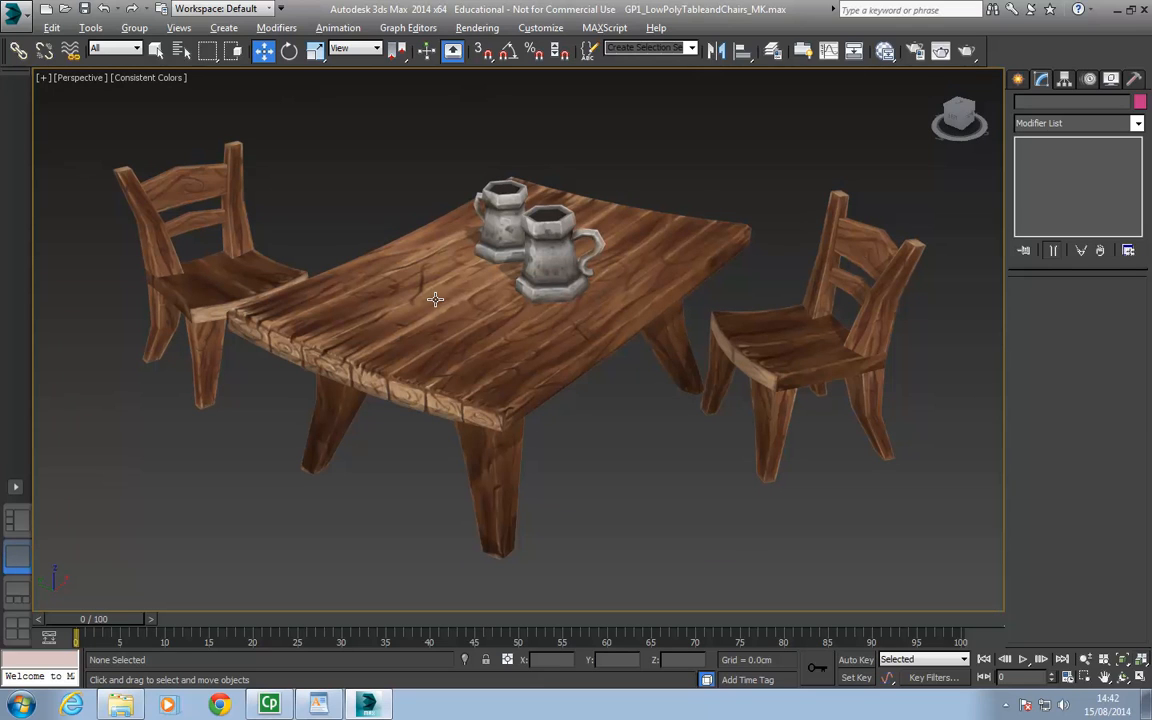
{"action": "middle_click_drag", "start_coordinate": [460, 261], "coordinate": [524, 273], "text": "alt"}
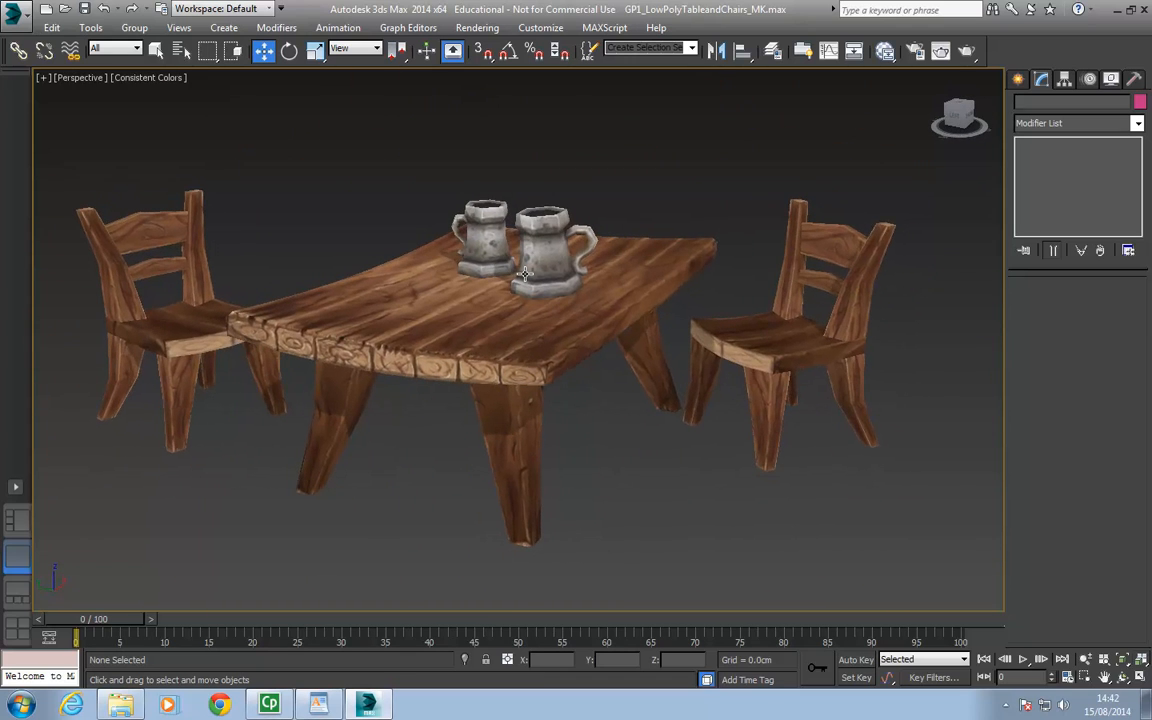
{"action": "key", "text": "alt+w"}
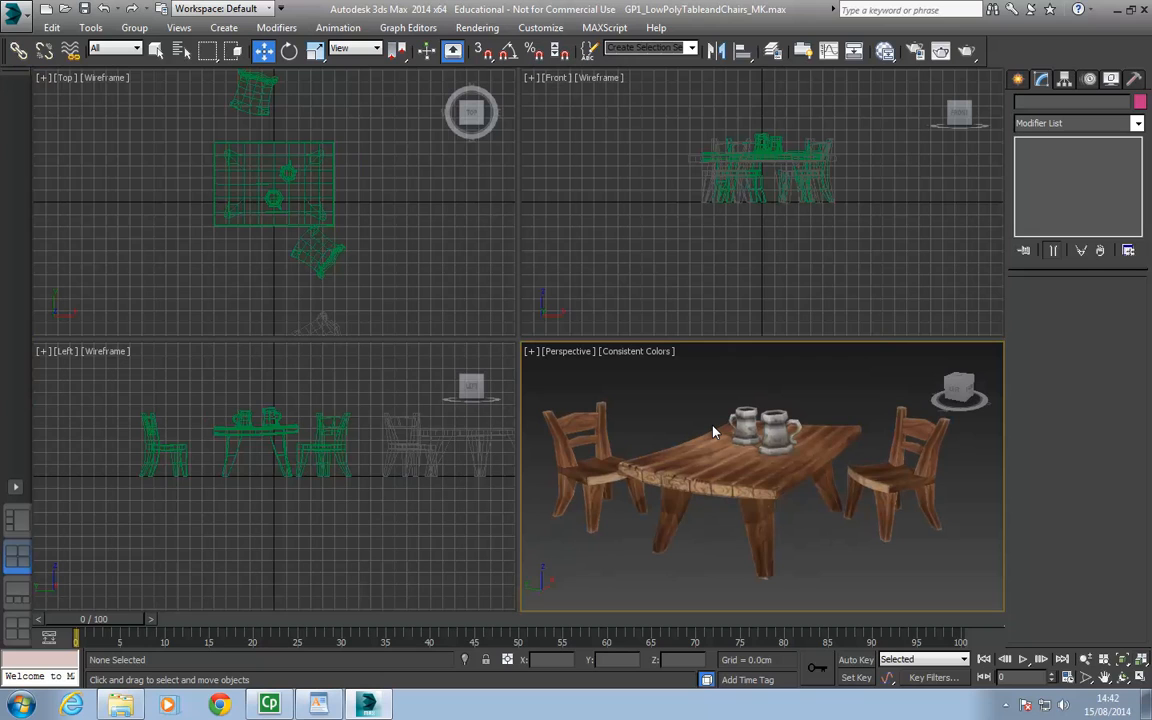
{"action": "key", "text": "alt+w"}
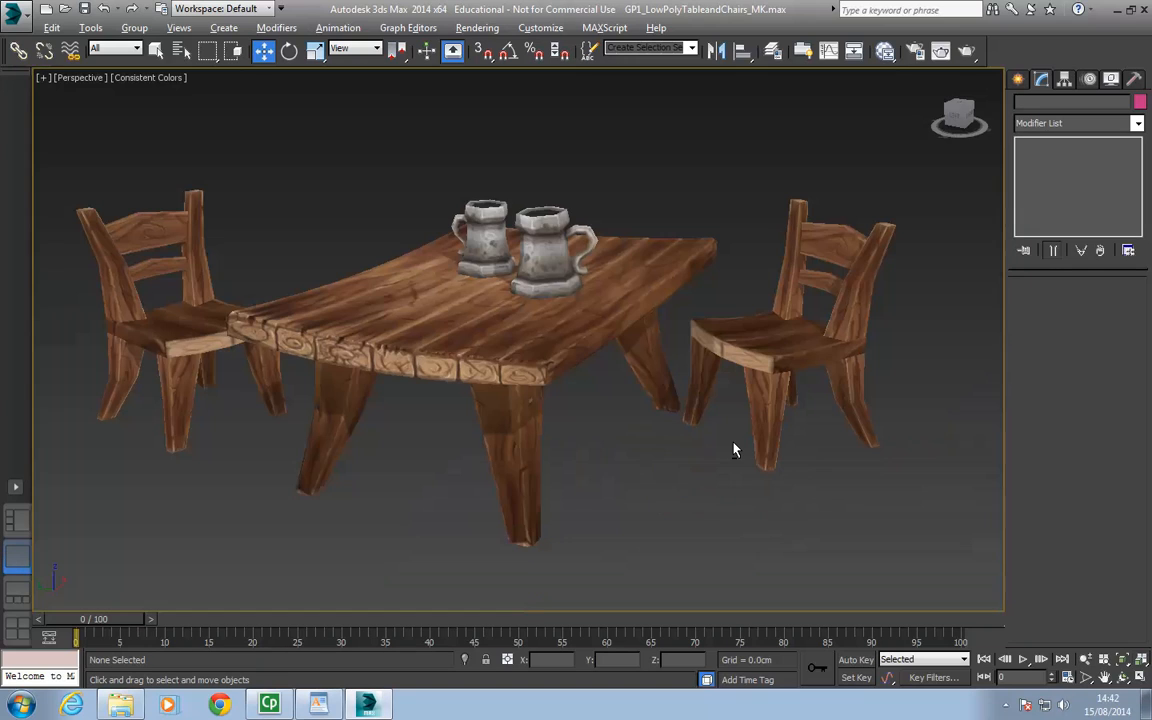
Step: View the scene through SceneCamera01 and through SceneCamera02
{"action": "middle_click_drag", "start_coordinate": [570, 374], "coordinate": [607, 391]}
{"action": "scroll", "coordinate": [579, 378], "scroll_direction": "down", "scroll_amount": 4}
{"action": "middle_click_drag", "start_coordinate": [607, 391], "coordinate": [583, 415]}
{"action": "scroll", "coordinate": [538, 398], "scroll_direction": "up", "scroll_amount": 3}
{"action": "scroll", "coordinate": [583, 415], "scroll_direction": "down", "scroll_amount": 3}
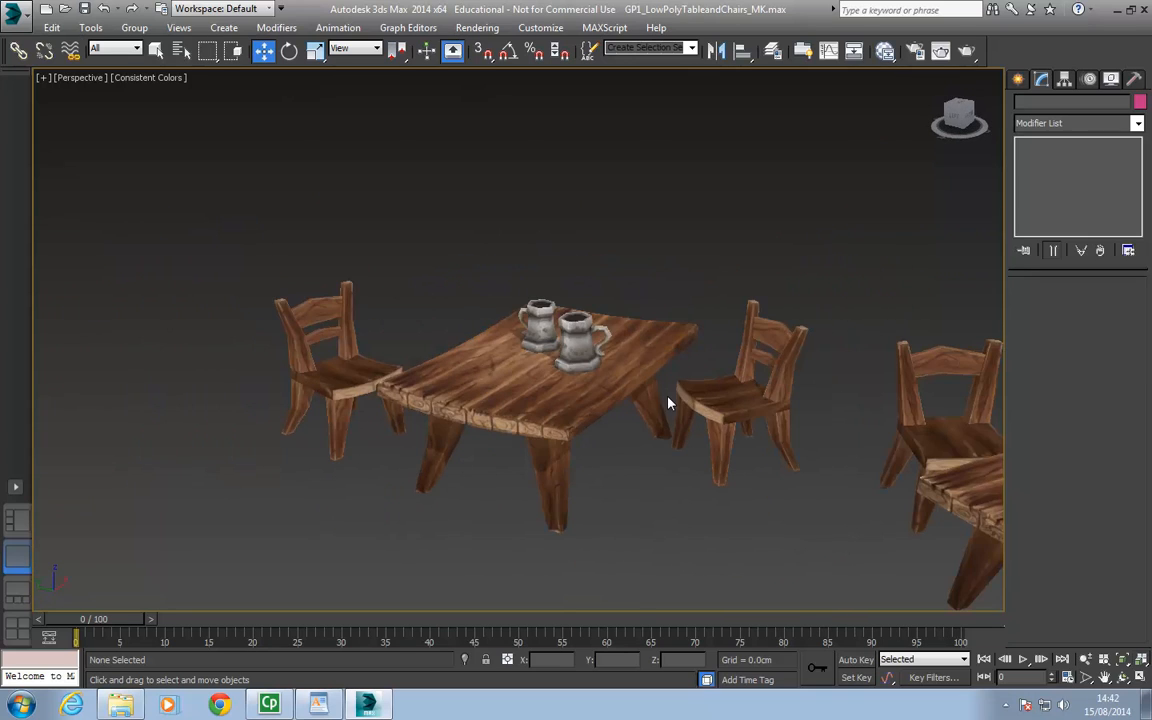
{"action": "middle_click_drag", "start_coordinate": [668, 398], "coordinate": [615, 381], "text": "alt"}
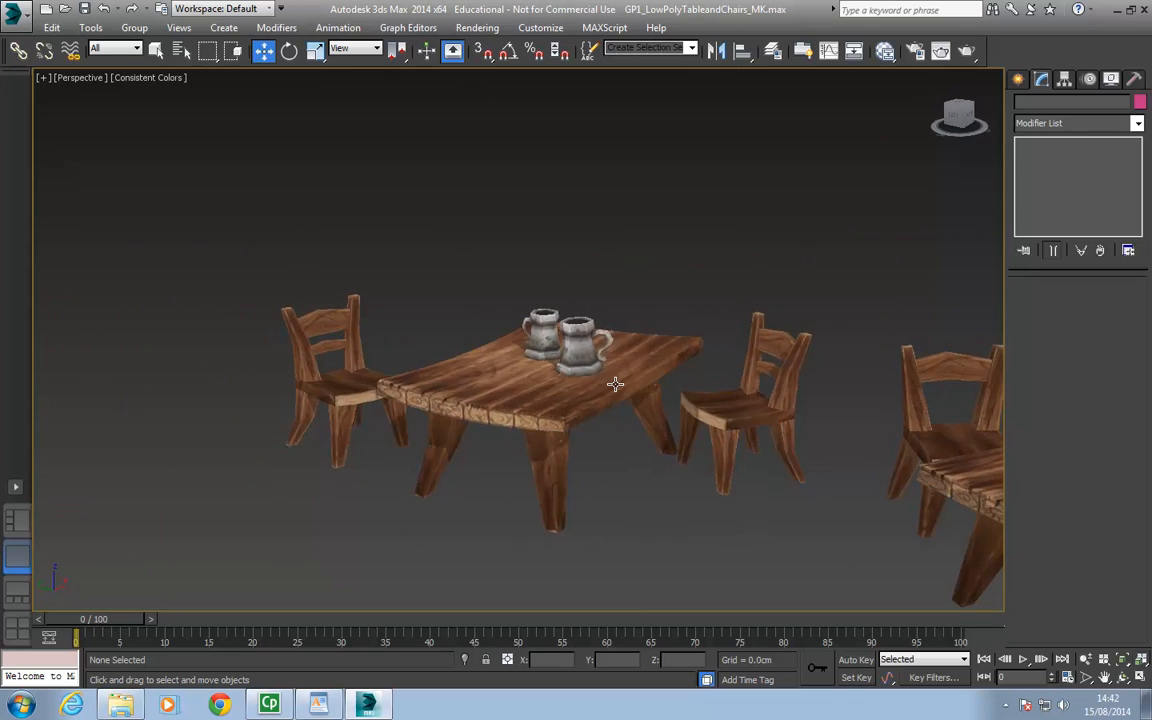
{"action": "key", "text": "c"}
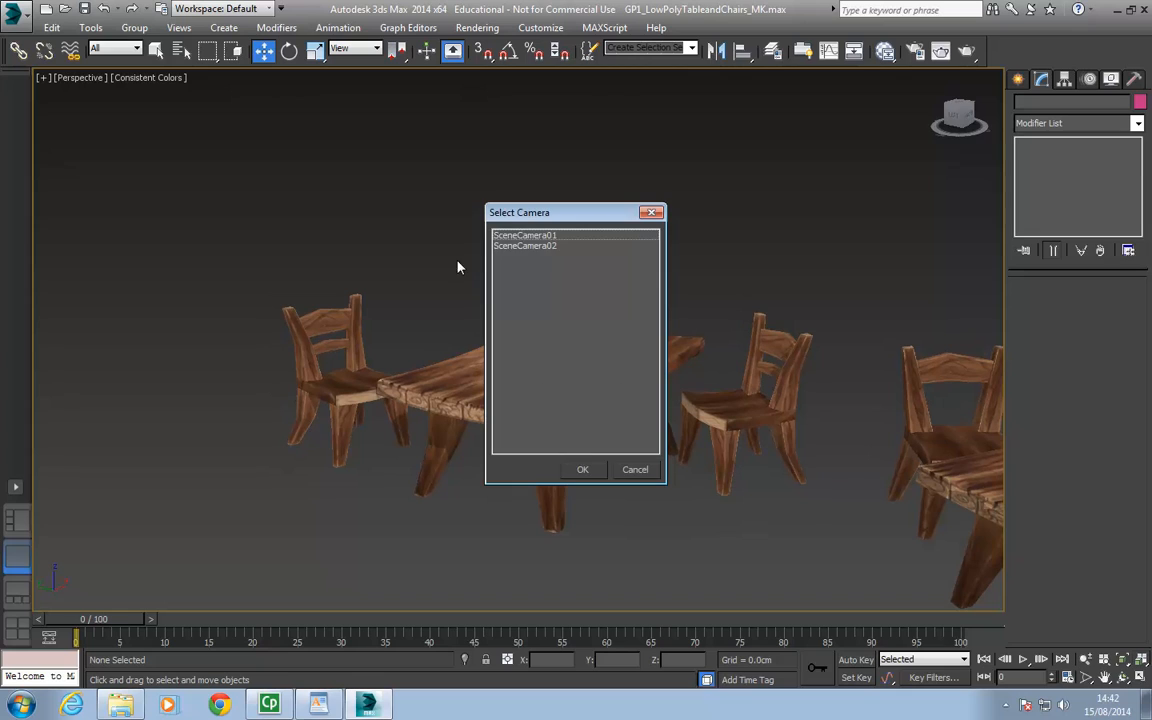
{"action": "left_click", "coordinate": [501, 236]}
{"action": "double_click", "coordinate": [501, 236]}
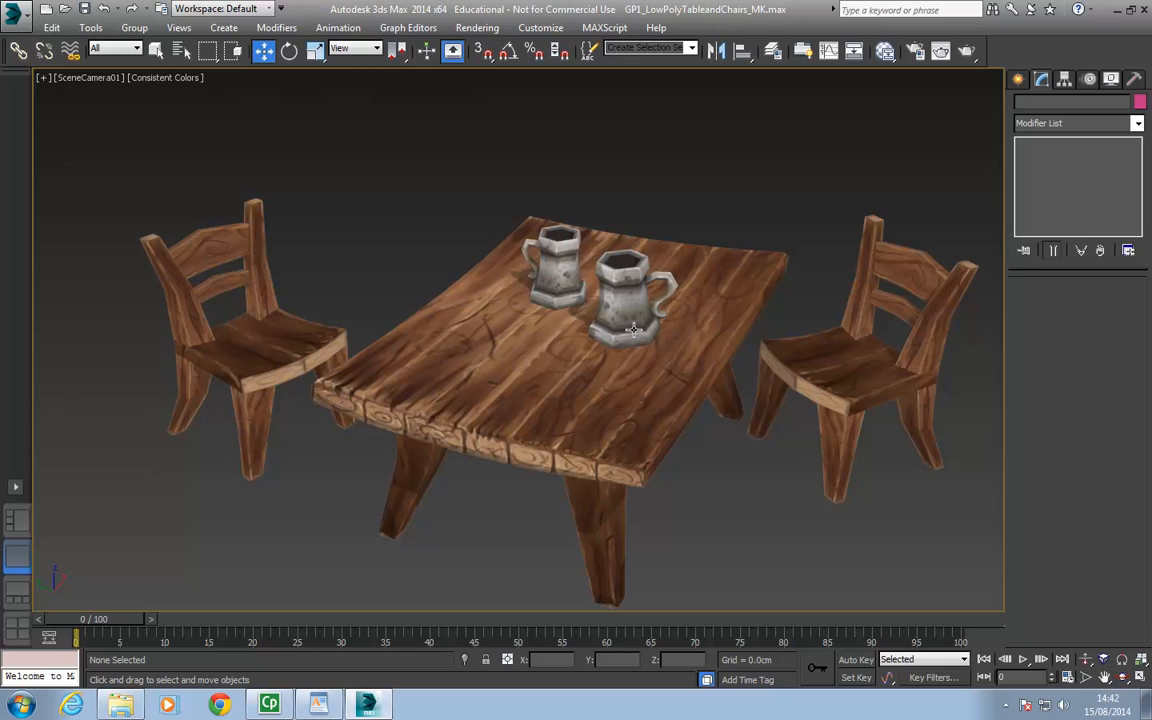
{"action": "key", "text": "c"}
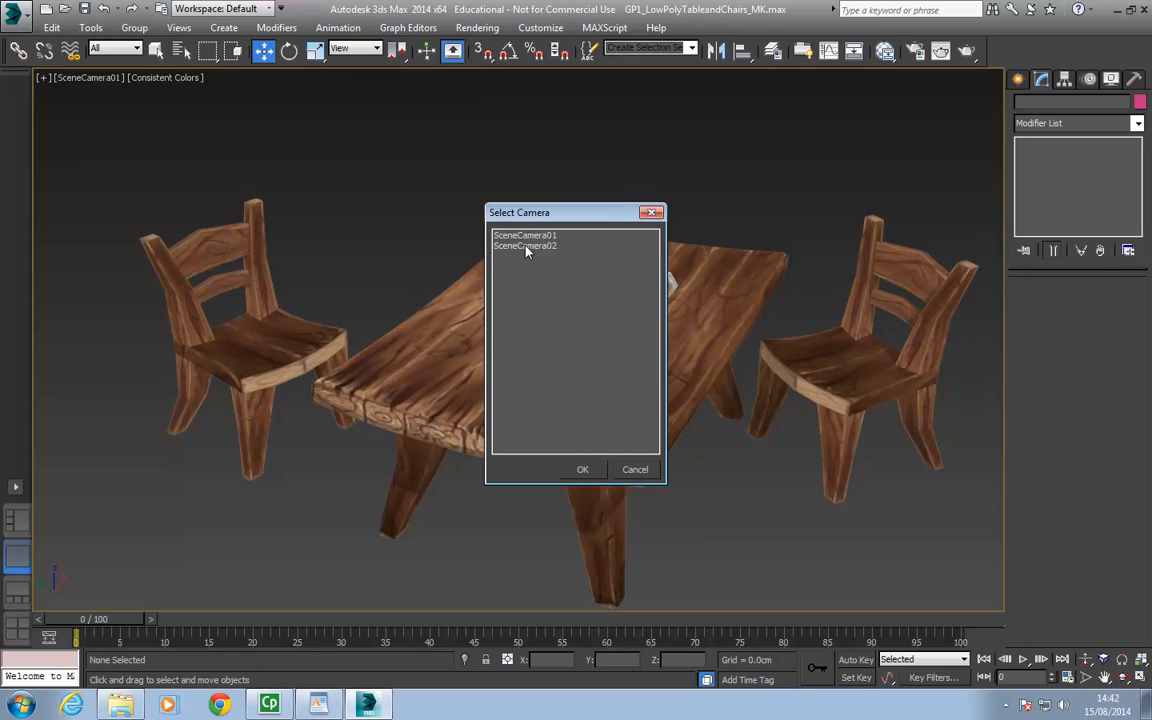
{"action": "double_click", "coordinate": [525, 246]}
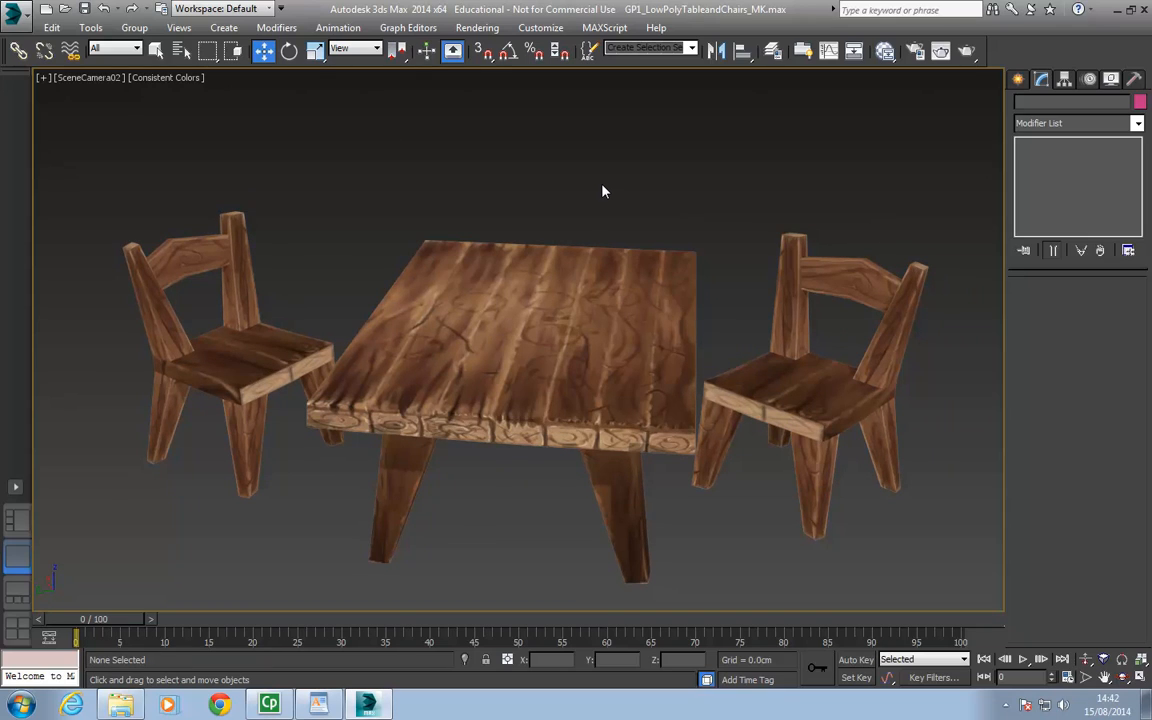
Step: Select the simplified table and return the viewport from SceneCamera02 to the Perspective view
{"action": "left_click", "coordinate": [542, 321]}
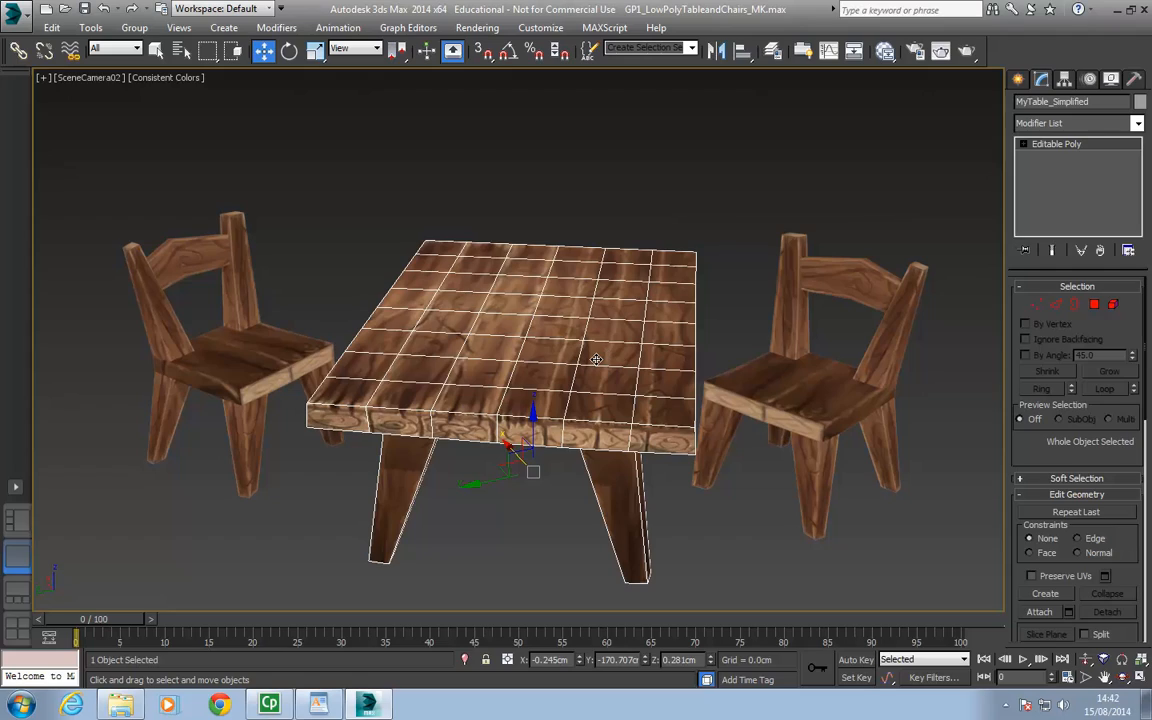
{"action": "middle_click_drag", "start_coordinate": [596, 359], "coordinate": [578, 330], "text": "alt"}
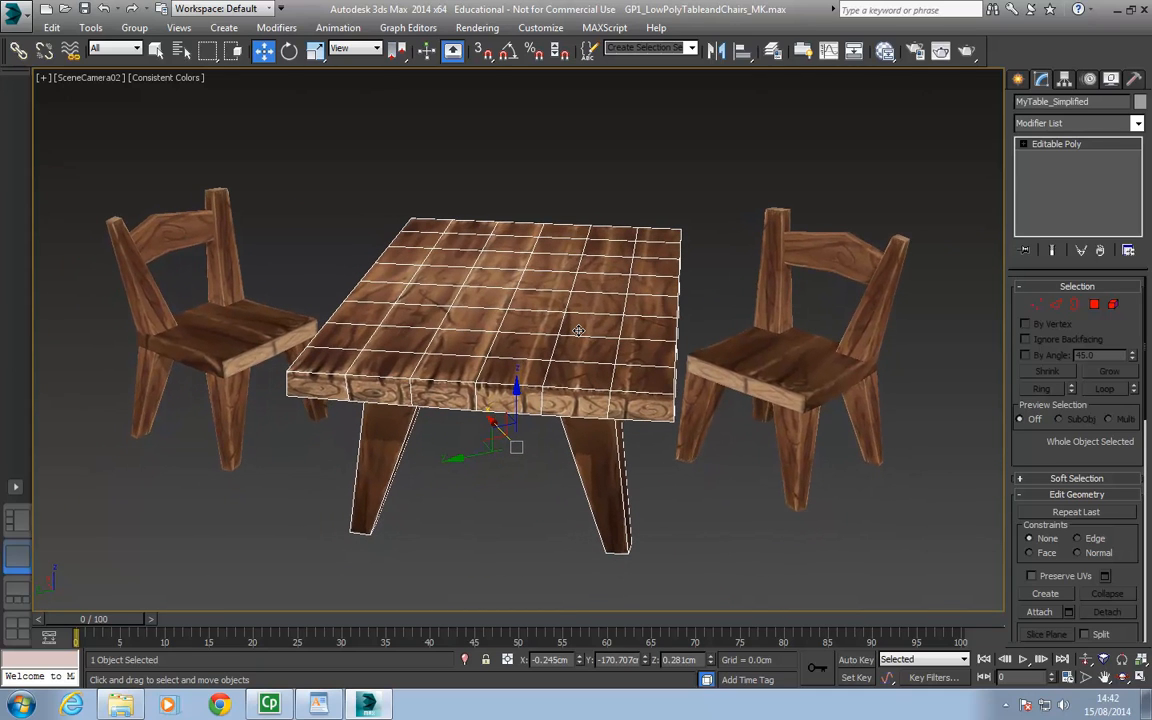
{"action": "key", "text": "p"}
{"action": "scroll", "coordinate": [574, 326], "scroll_direction": "down", "scroll_amount": 5}
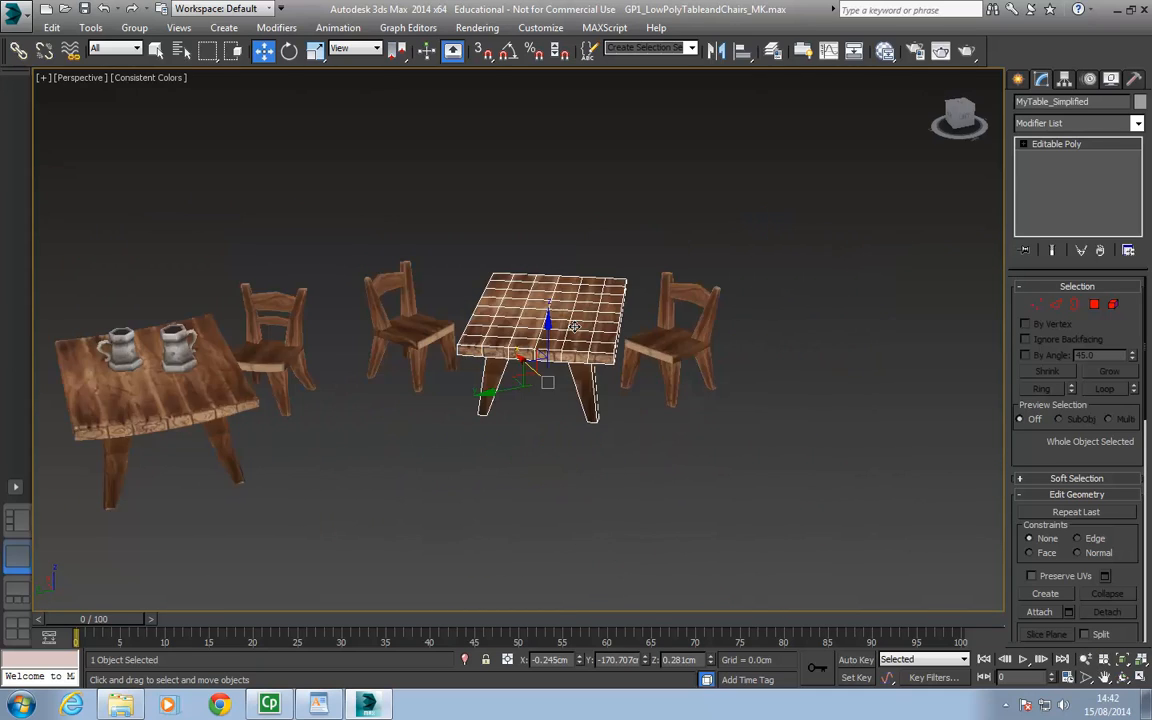
Step: Examine the selected simplified table and its surrounding chairs from different distances and angles
{"action": "scroll", "coordinate": [574, 326], "scroll_direction": "up", "scroll_amount": 7}
{"action": "scroll", "coordinate": [574, 326], "scroll_direction": "down", "scroll_amount": 5}
{"action": "scroll", "coordinate": [574, 326], "scroll_direction": "up", "scroll_amount": 3}
{"action": "scroll", "coordinate": [574, 326], "scroll_direction": "down", "scroll_amount": 3}
{"action": "scroll", "coordinate": [574, 326], "scroll_direction": "up", "scroll_amount": 3}
{"action": "scroll", "coordinate": [574, 326], "scroll_direction": "up", "scroll_amount": 3}
{"action": "scroll", "coordinate": [574, 326], "scroll_direction": "down", "scroll_amount": 3}
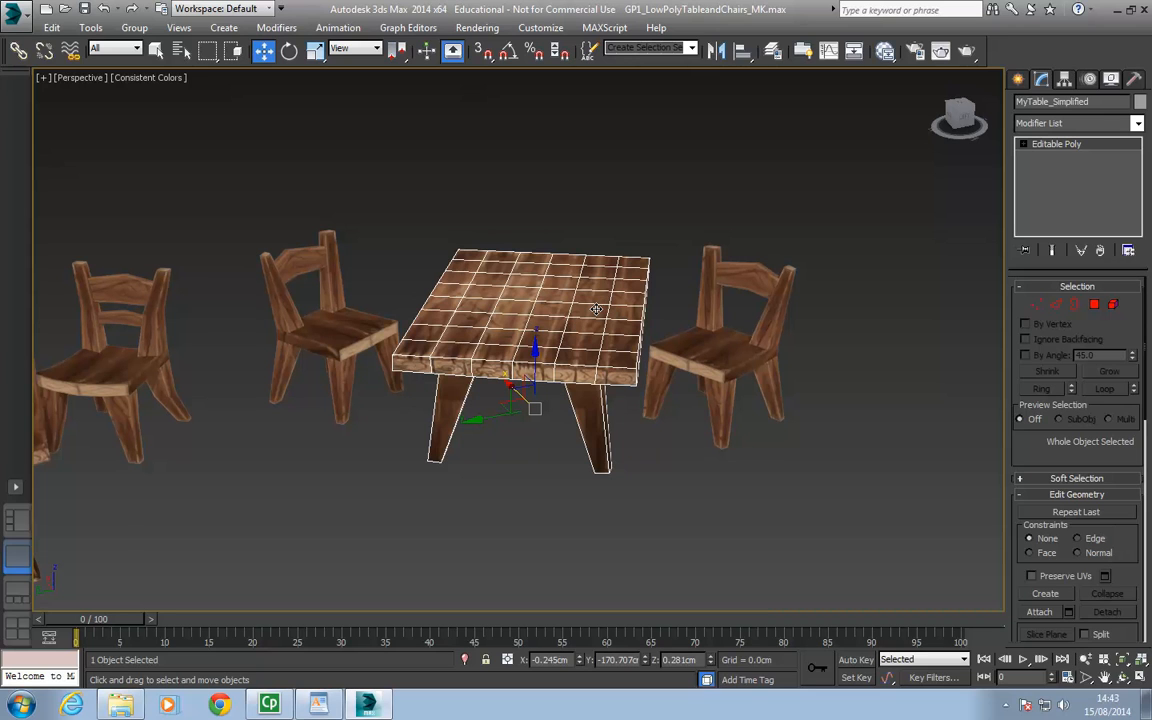
{"action": "middle_click_drag", "start_coordinate": [596, 306], "coordinate": [166, 302], "text": "alt"}
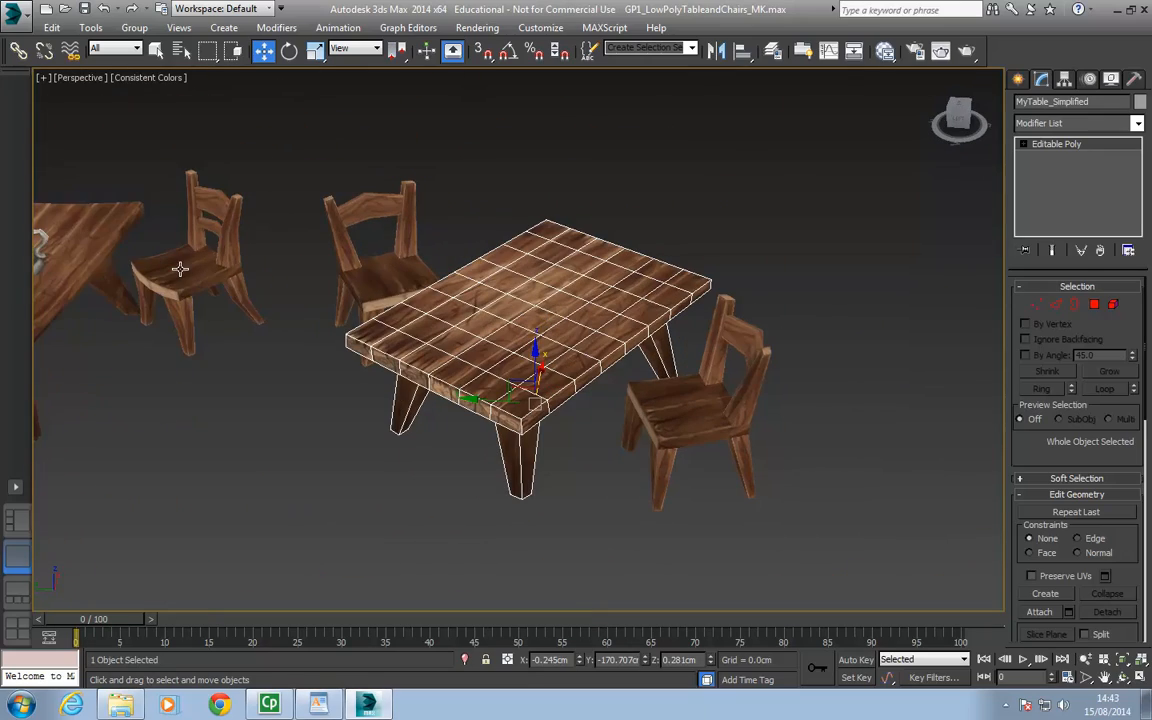
Step: Select Chair 2 beside the table with the tankards and frame it to inspect its mesh up close
{"action": "left_click", "coordinate": [180, 268]}
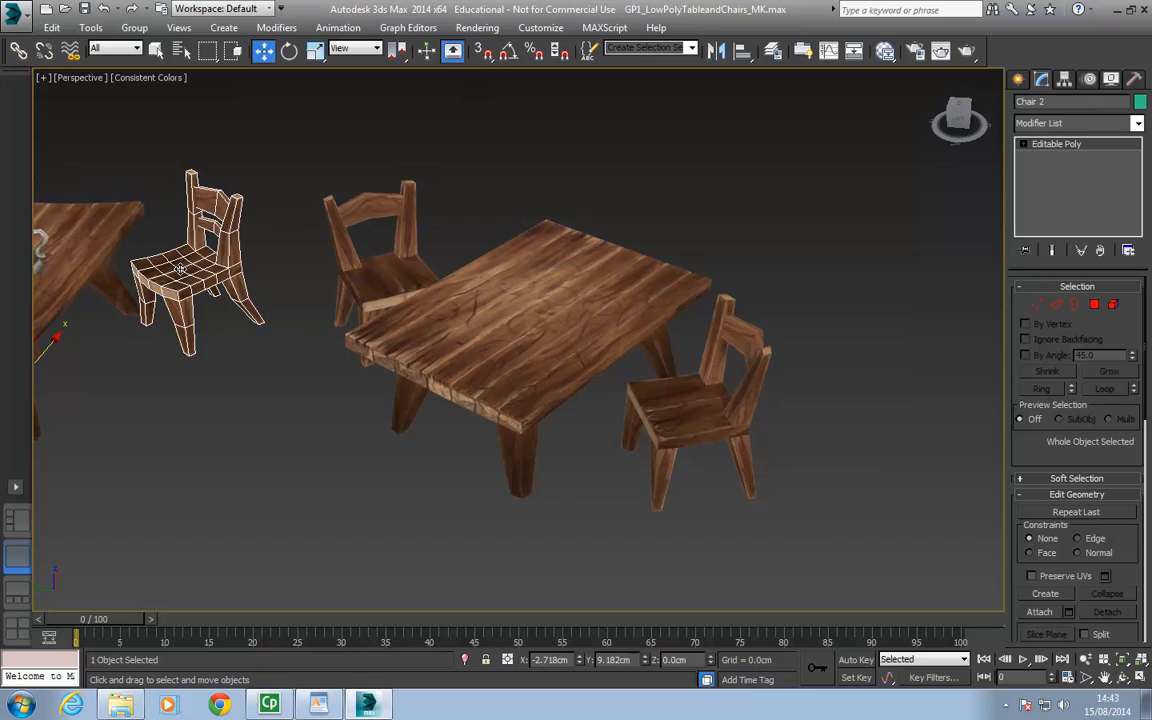
{"action": "key", "text": "z"}
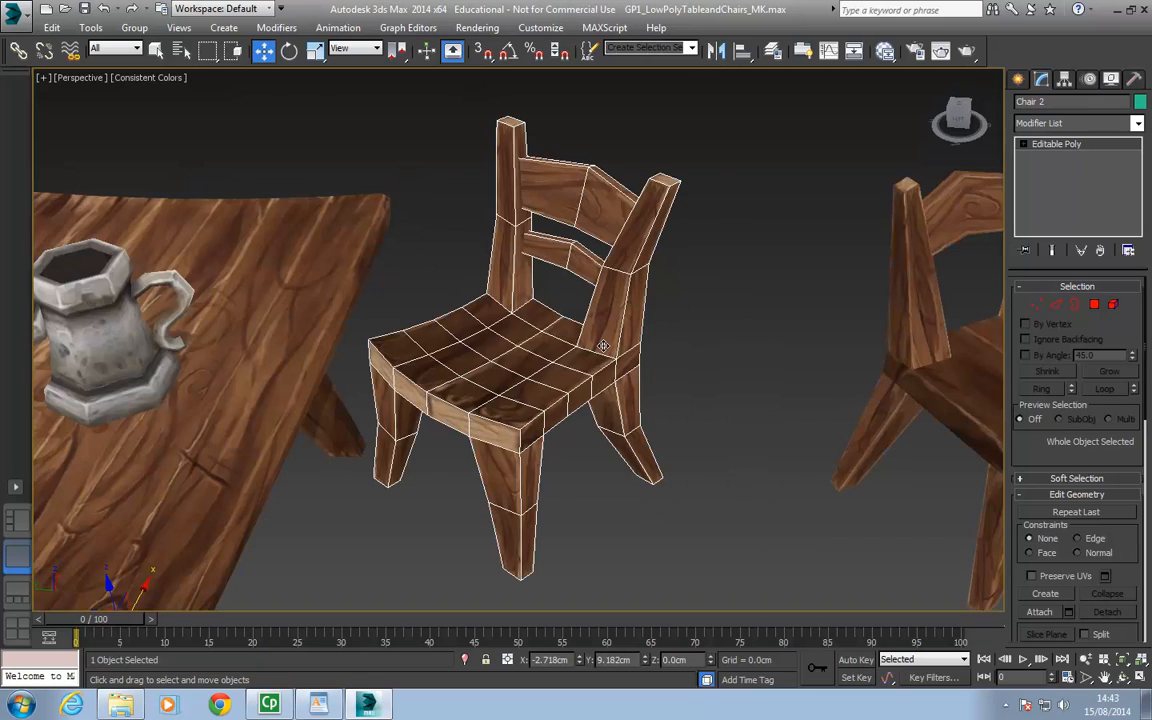
{"action": "middle_click_drag", "start_coordinate": [545, 312], "coordinate": [609, 342], "text": "alt"}
{"action": "scroll", "coordinate": [535, 312], "scroll_direction": "down", "scroll_amount": 6}
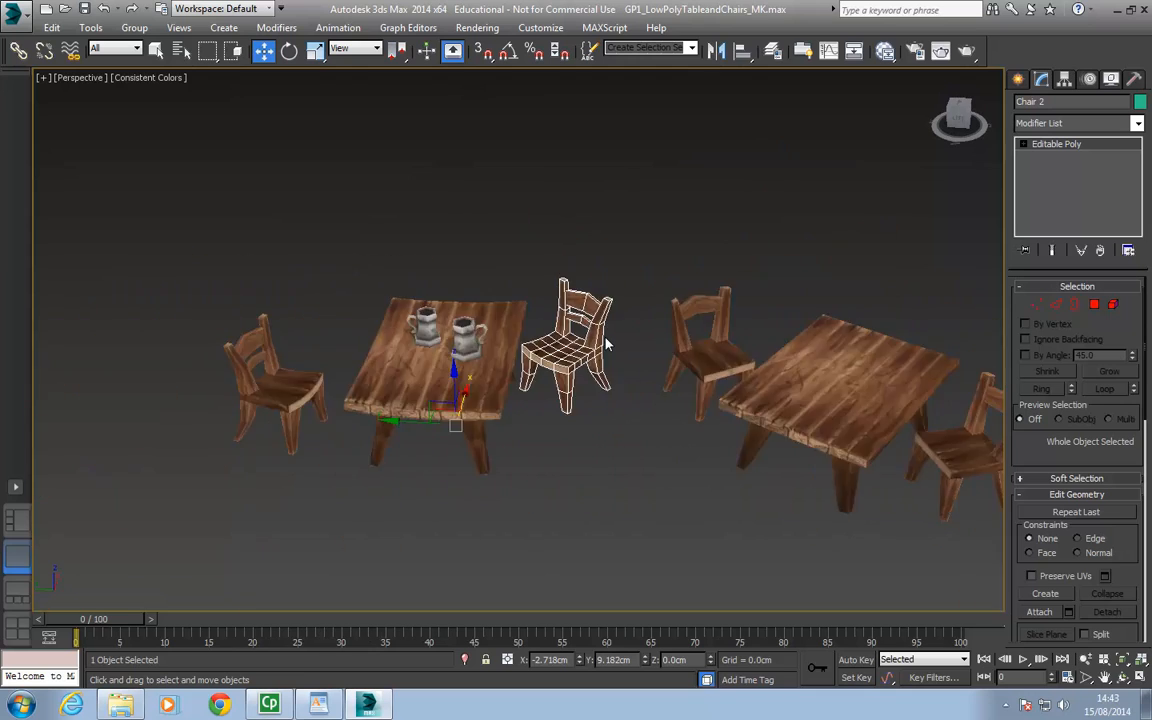
{"action": "scroll", "coordinate": [609, 342], "scroll_direction": "up", "scroll_amount": 5}
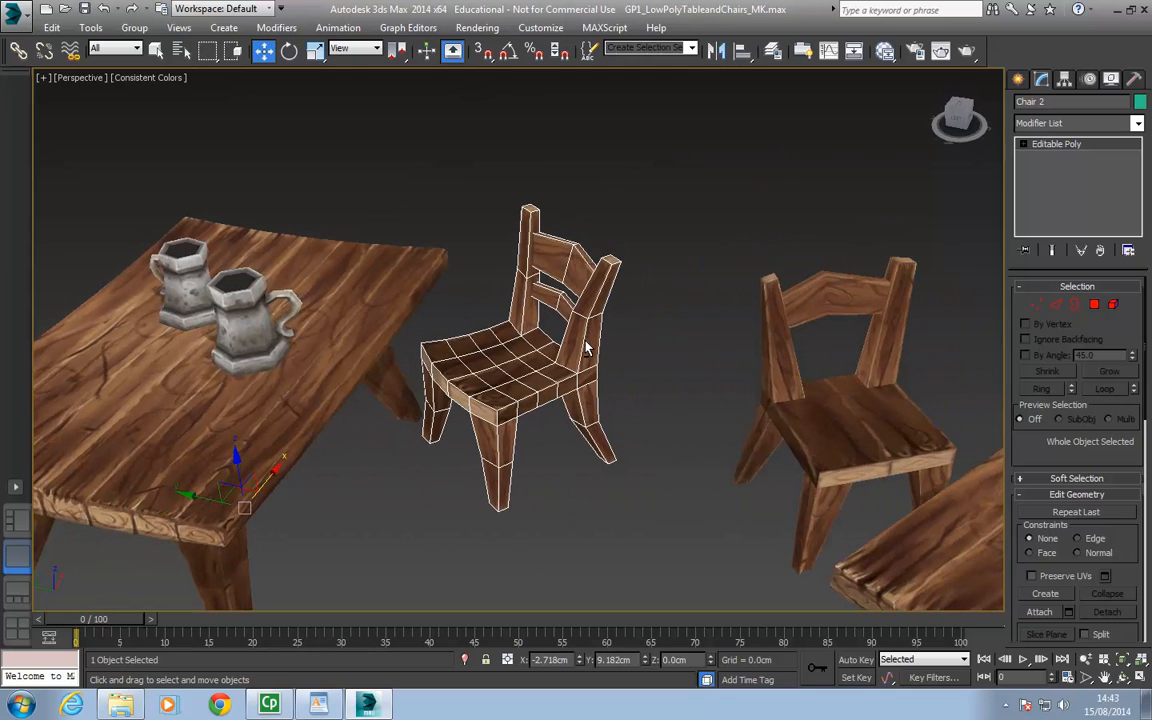
Step: Select the rear tankard on the table and frame it to inspect its mesh up close
{"action": "left_click", "coordinate": [175, 270]}
{"action": "key", "text": "z"}
{"action": "middle_click_drag", "start_coordinate": [363, 342], "coordinate": [692, 365], "text": "alt"}
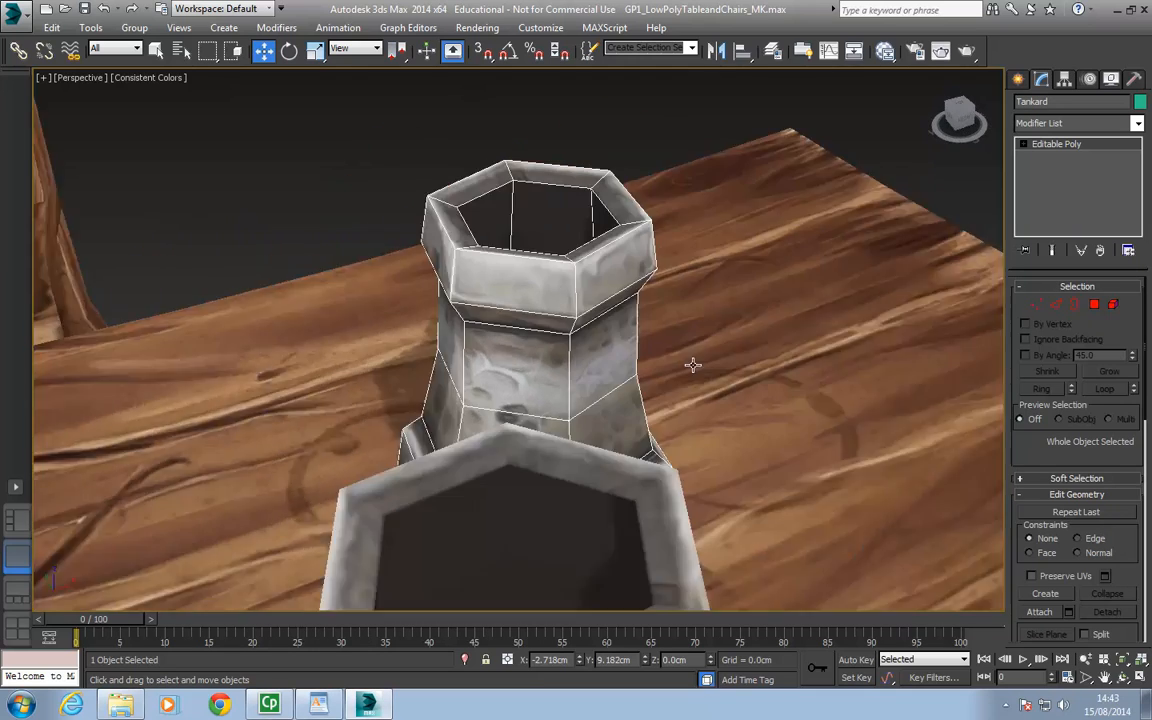
{"action": "scroll", "coordinate": [690, 360], "scroll_direction": "down", "scroll_amount": 6}
{"action": "middle_click_drag", "start_coordinate": [635, 322], "coordinate": [216, 350], "text": "alt"}
{"action": "scroll", "coordinate": [218, 351], "scroll_direction": "down", "scroll_amount": 6}
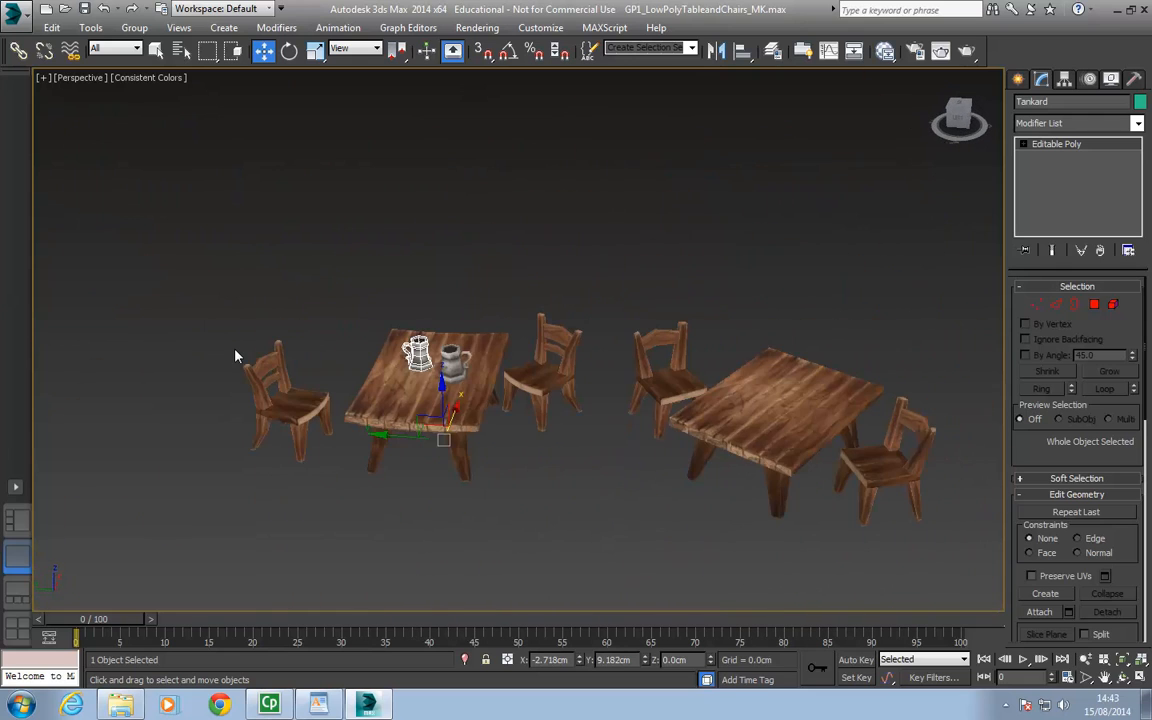
Step: Select the chair opposite Chair 2 at the table with the tankards, and switch the viewport to the Front view
{"action": "middle_click_drag", "start_coordinate": [760, 335], "coordinate": [822, 350], "text": "alt"}
{"action": "scroll", "coordinate": [540, 378], "scroll_direction": "up", "scroll_amount": 4}
{"action": "middle_click_drag", "start_coordinate": [540, 378], "coordinate": [590, 358]}
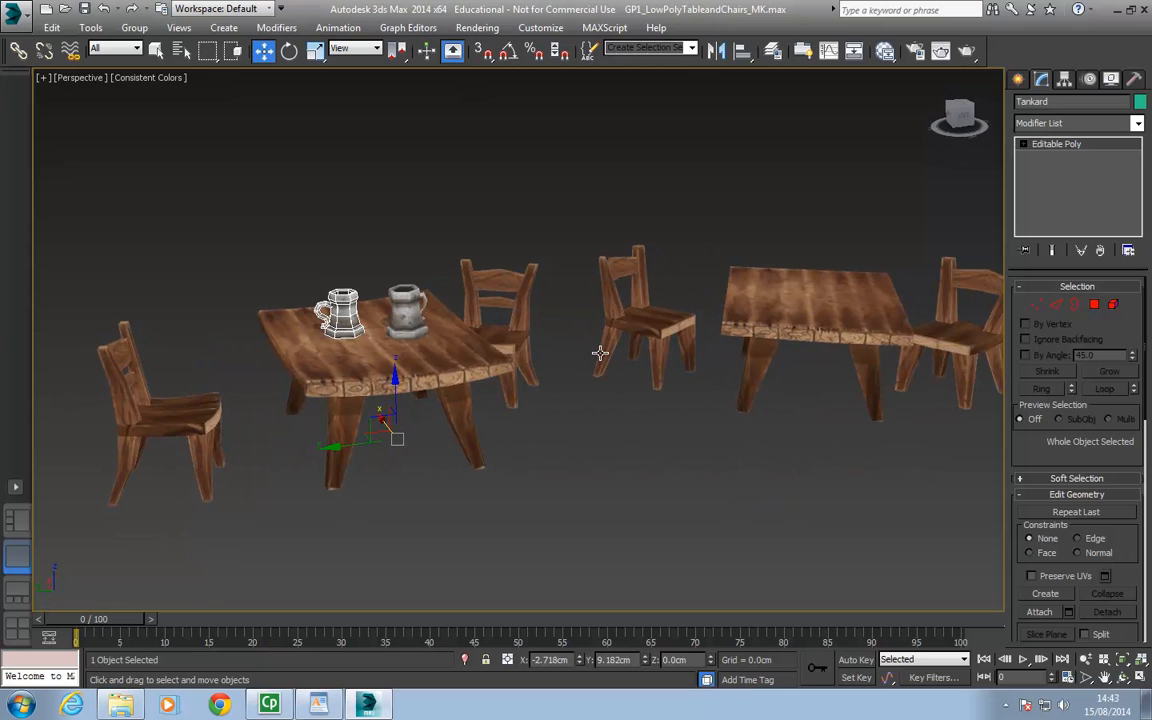
{"action": "middle_click_drag", "start_coordinate": [712, 347], "coordinate": [689, 352], "text": "alt"}
{"action": "scroll", "coordinate": [695, 332], "scroll_direction": "up", "scroll_amount": 4}
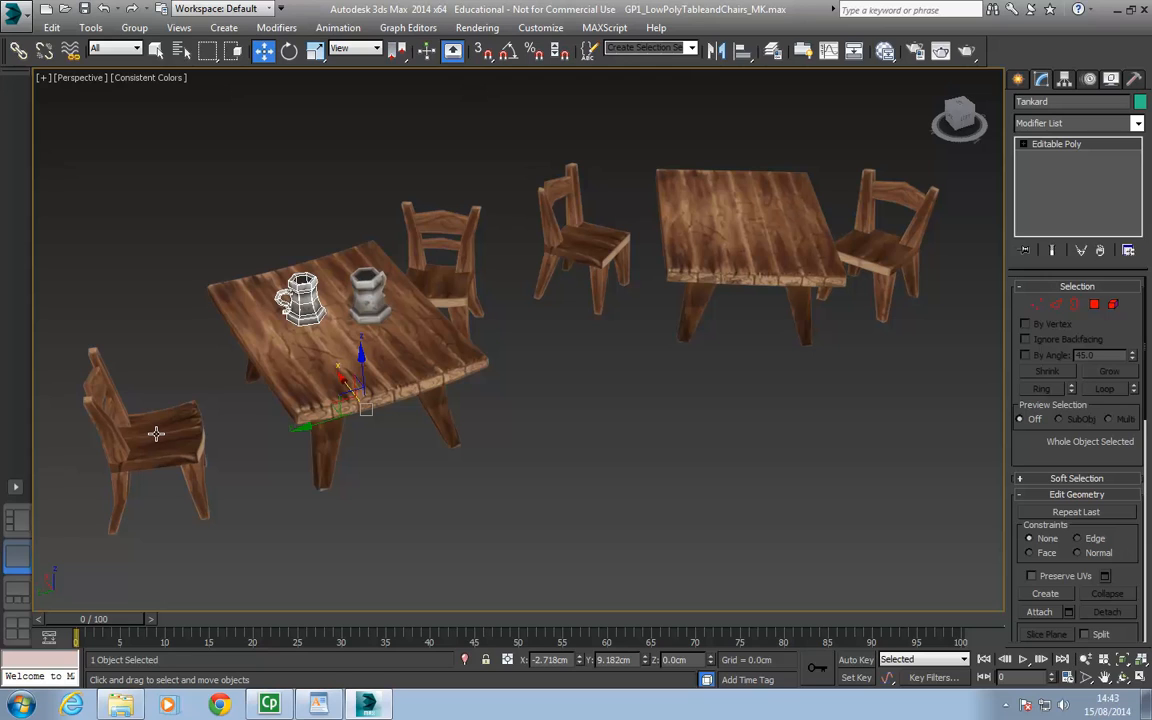
{"action": "left_click", "coordinate": [140, 391]}
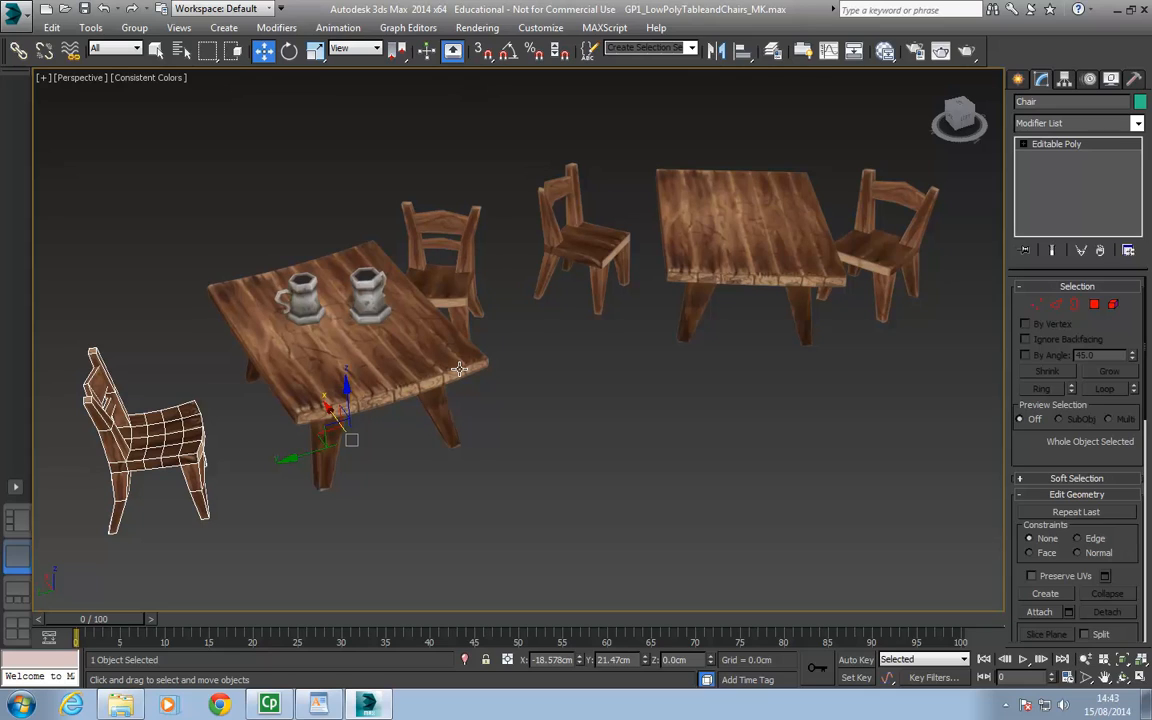
{"action": "mouse_move", "coordinate": [561, 365]}
{"action": "middle_mouse_down", "text": "alt"}
{"action": "mouse_move", "coordinate": [496, 381]}
{"action": "mouse_move", "coordinate": [597, 381]}
{"action": "mouse_move", "coordinate": [557, 346]}
{"action": "middle_mouse_up", "text": "alt"}
{"action": "key", "text": "f"}
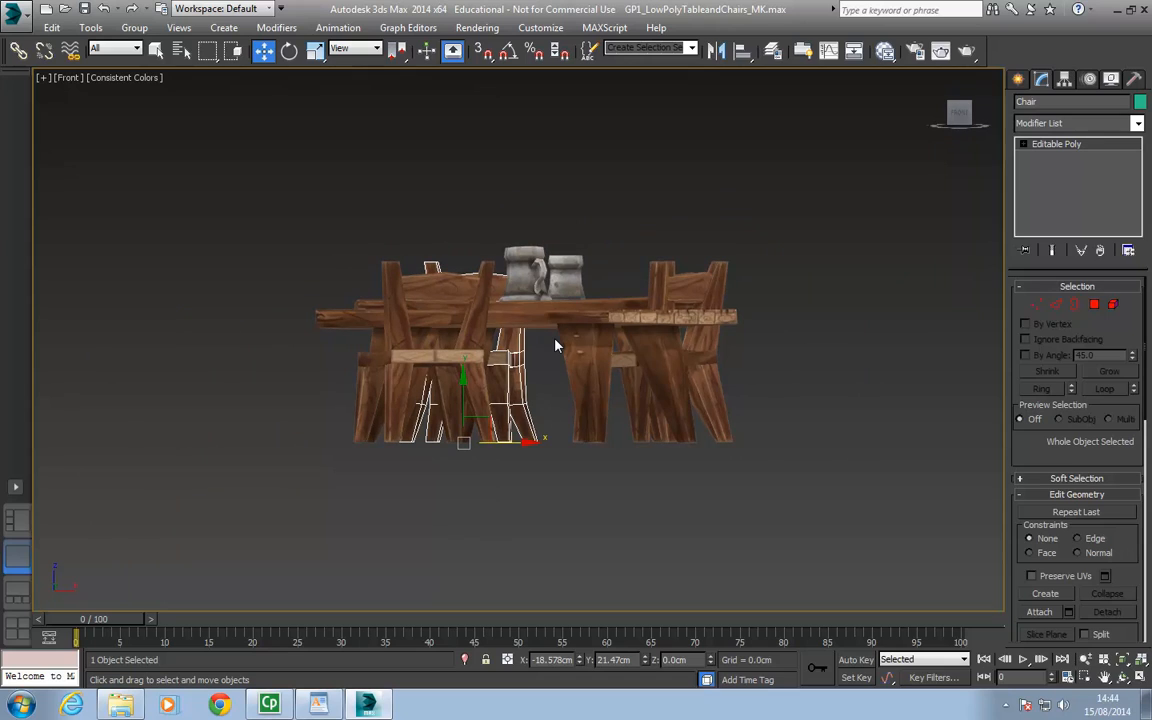
Step: View the tables and chairs from the Left, Top, Bottom and Front, returning to the Left view
{"action": "key", "text": "l"}
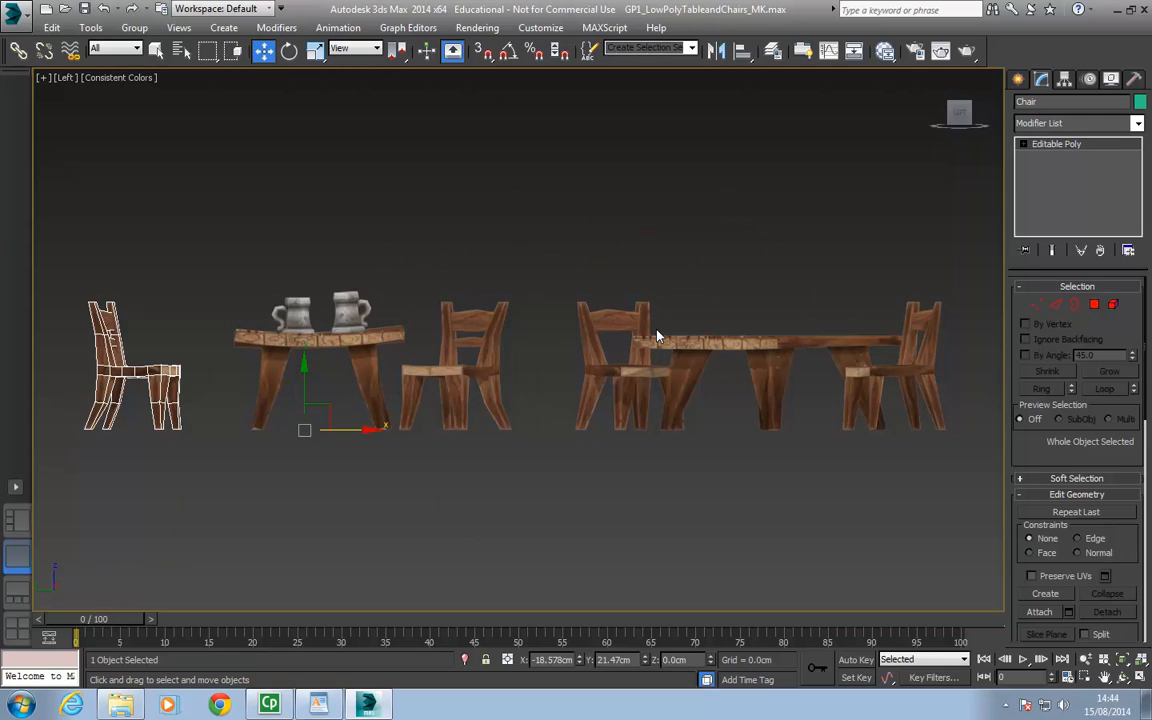
{"action": "key", "text": "t"}
{"action": "middle_click_drag", "start_coordinate": [643, 355], "coordinate": [636, 335]}
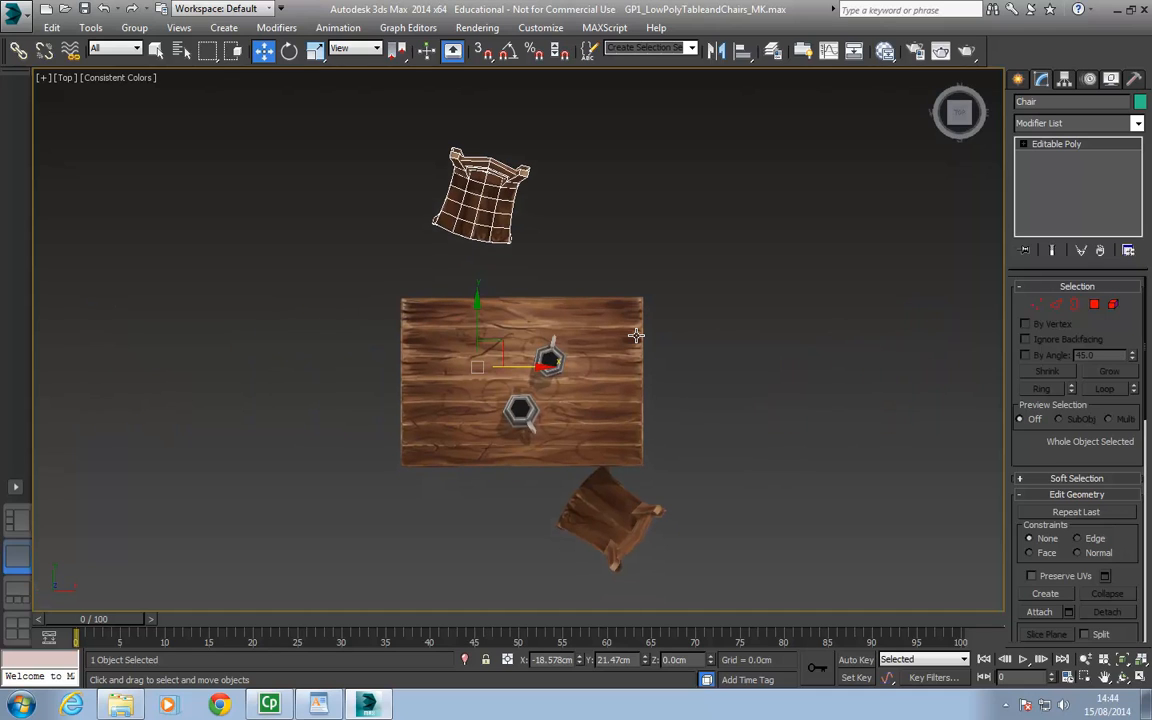
{"action": "key", "text": "b"}
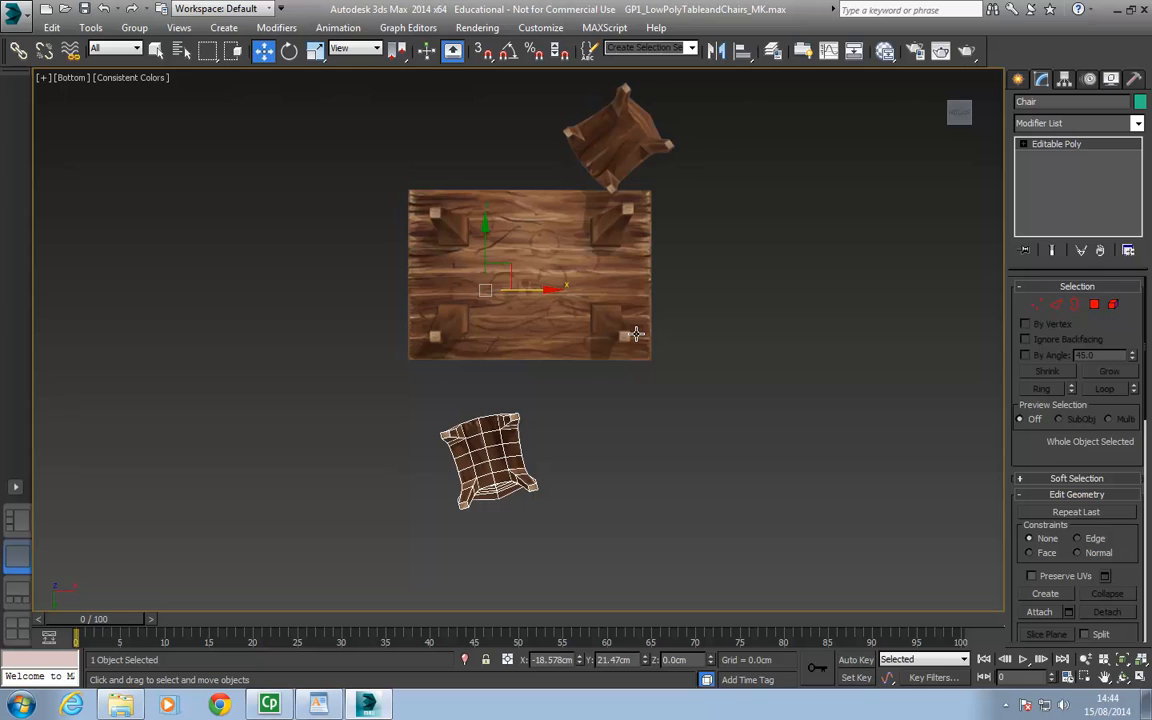
{"action": "key", "text": "f"}
{"action": "key", "text": "l"}
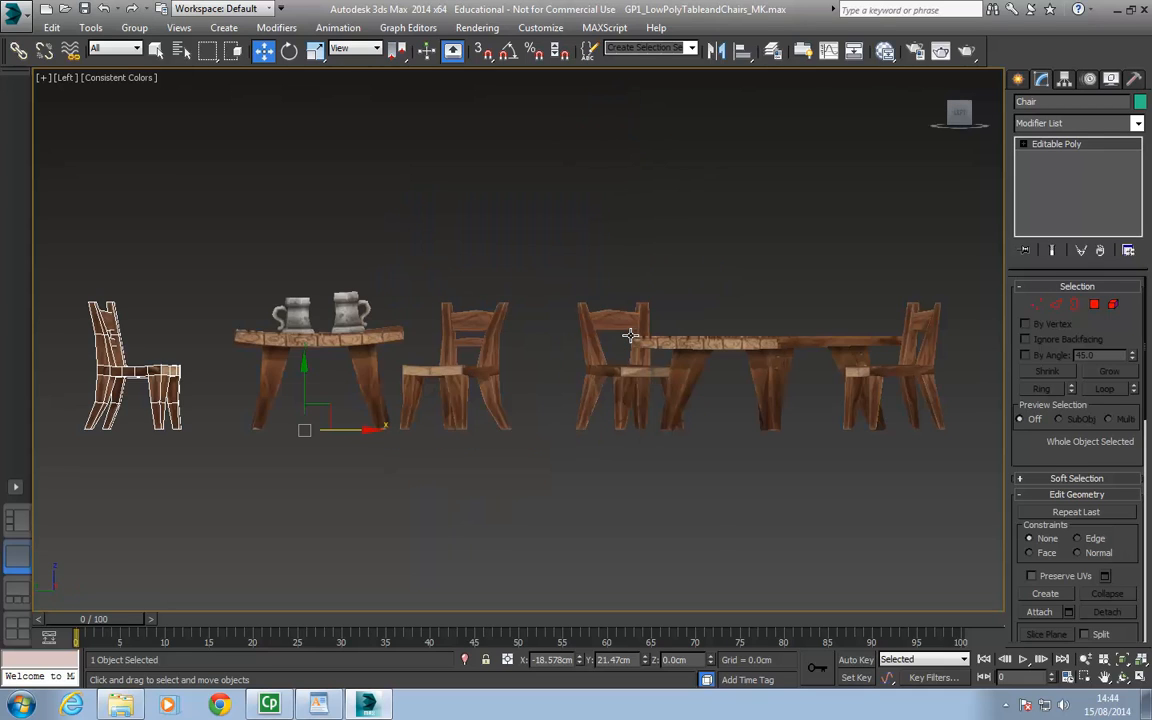
{"action": "mouse_move", "coordinate": [627, 342]}
{"action": "middle_mouse_down"}
{"action": "mouse_move", "coordinate": [640, 346]}
{"action": "mouse_move", "coordinate": [609, 340]}
{"action": "mouse_move", "coordinate": [620, 336]}
{"action": "middle_mouse_up"}
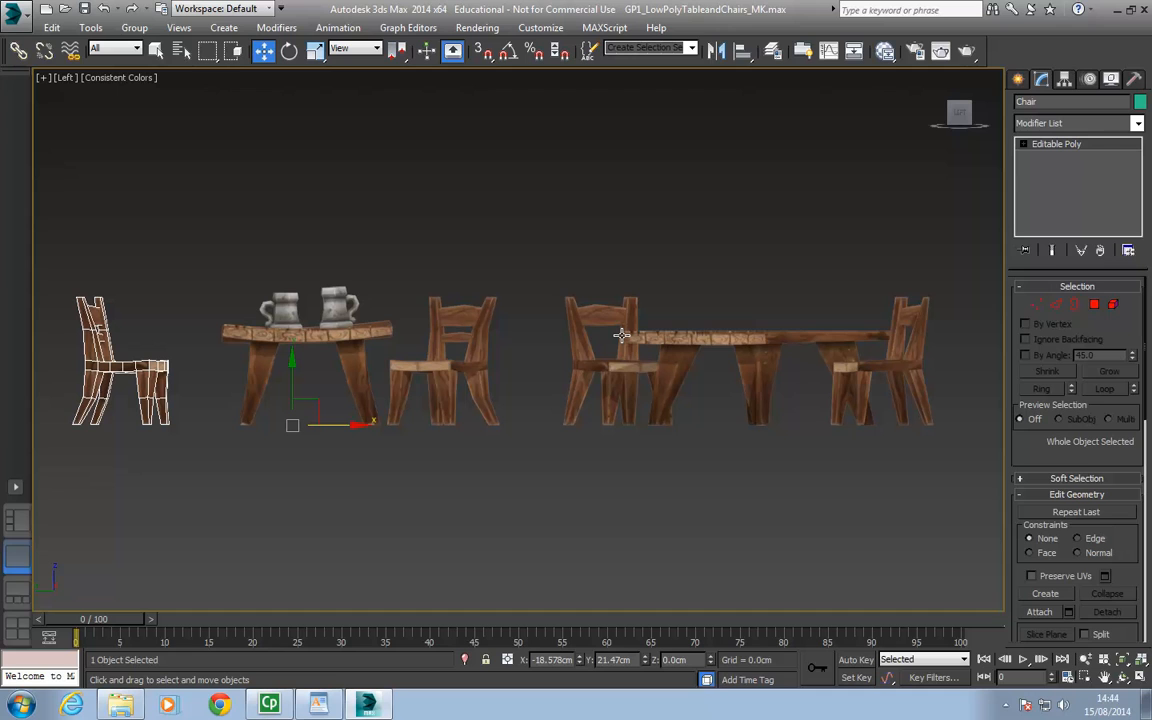
Step: Switch the viewport to Perspective and view both tables and all the chairs from an angle above
{"action": "key", "text": "p"}
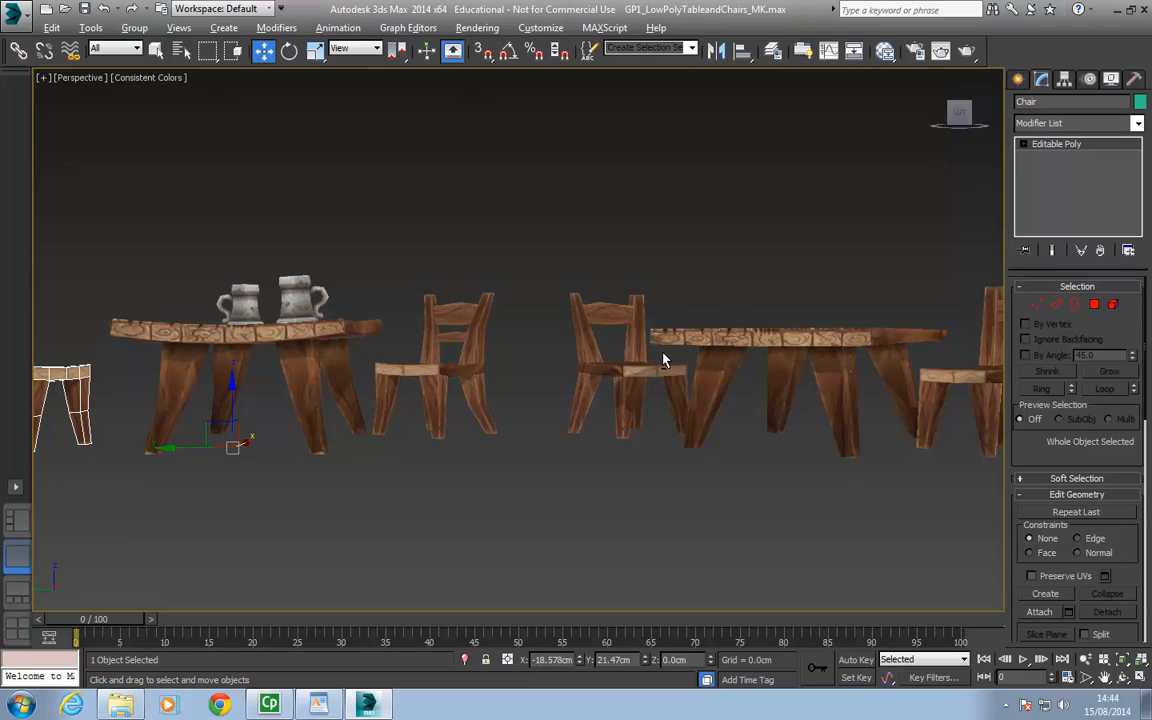
{"action": "scroll", "coordinate": [659, 361], "scroll_direction": "down", "scroll_amount": 4}
{"action": "middle_click_drag", "start_coordinate": [648, 363], "coordinate": [568, 375], "text": "alt"}
{"action": "scroll", "coordinate": [568, 375], "scroll_direction": "up", "scroll_amount": 3}
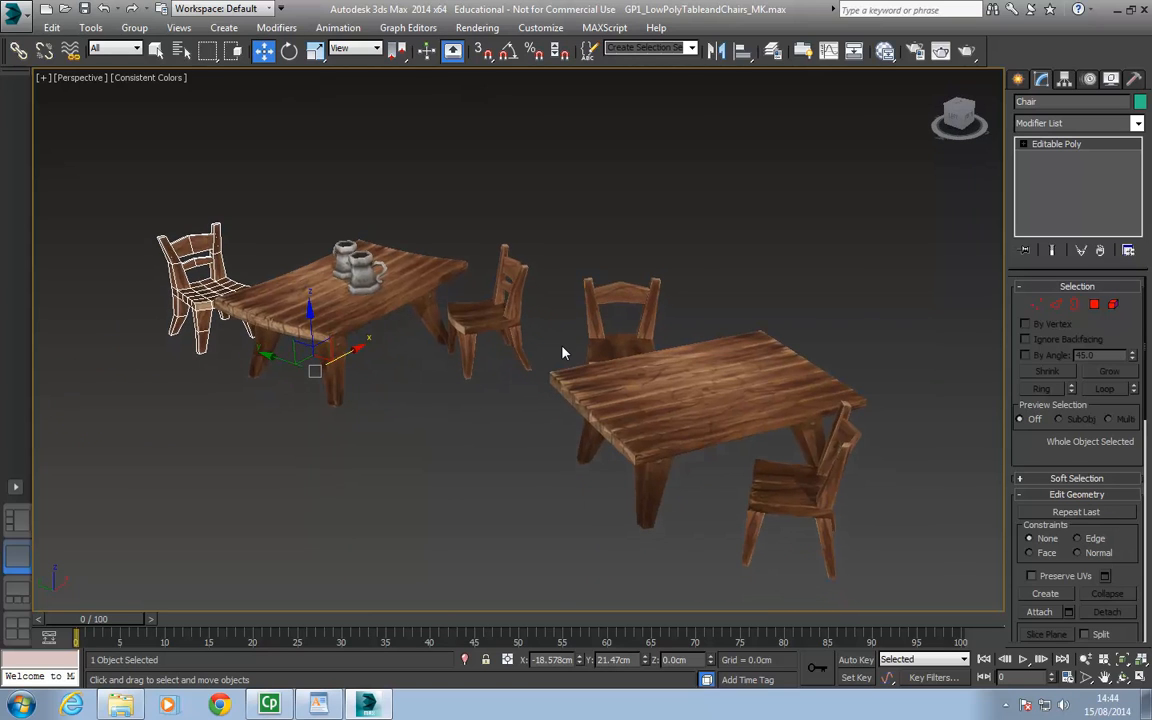
Step: Switch the viewport to an Orthographic view and examine the tables and chairs at a different angle
{"action": "key", "text": "u"}
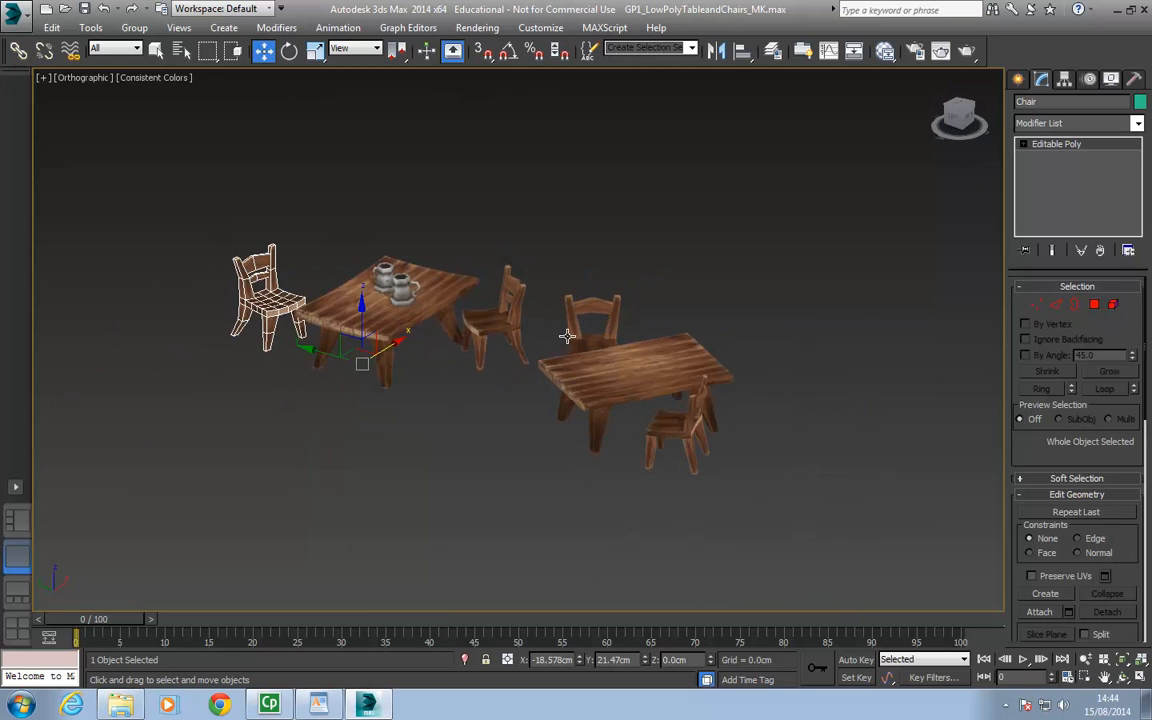
{"action": "middle_click_drag", "start_coordinate": [570, 335], "coordinate": [678, 324], "text": "alt"}
{"action": "scroll", "coordinate": [392, 271], "scroll_direction": "up", "scroll_amount": 3}
{"action": "middle_click_drag", "start_coordinate": [396, 275], "coordinate": [480, 421]}
Step: Show the scene from the Front and the Left, and rotate the Left view into an angled Orthographic view
{"action": "key", "text": "f"}
{"action": "key", "text": "l"}
{"action": "middle_click_drag", "start_coordinate": [563, 414], "coordinate": [591, 416]}
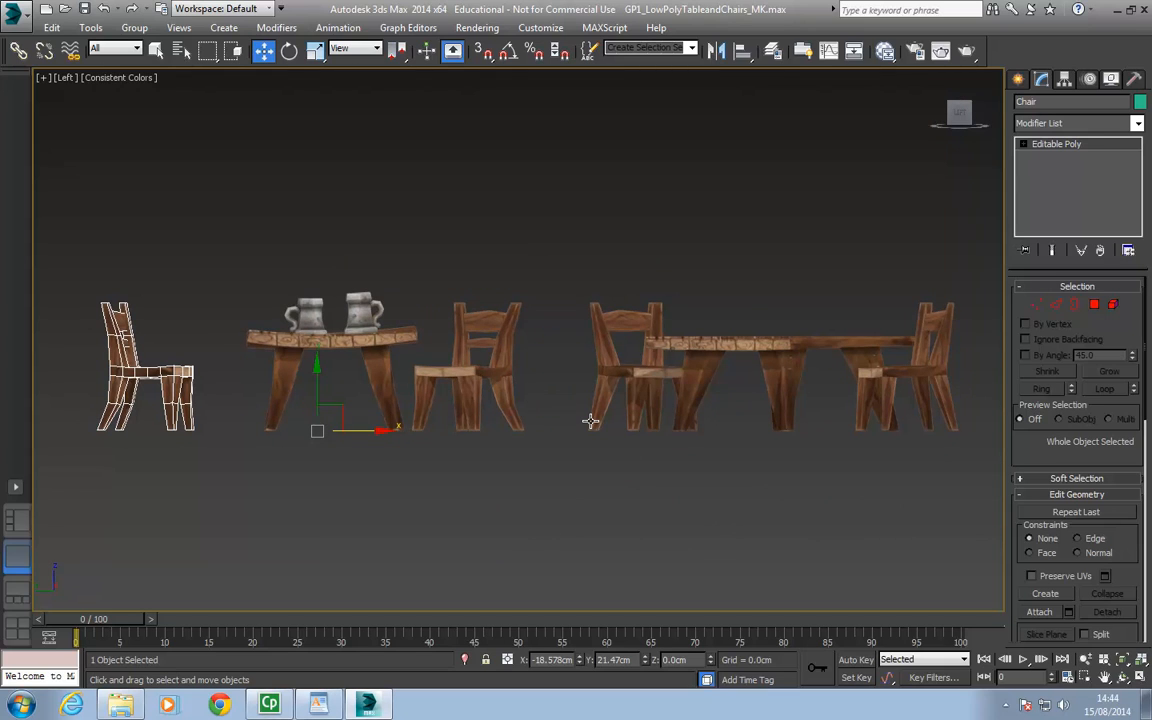
{"action": "middle_click_drag", "start_coordinate": [597, 411], "coordinate": [614, 465], "text": "alt"}
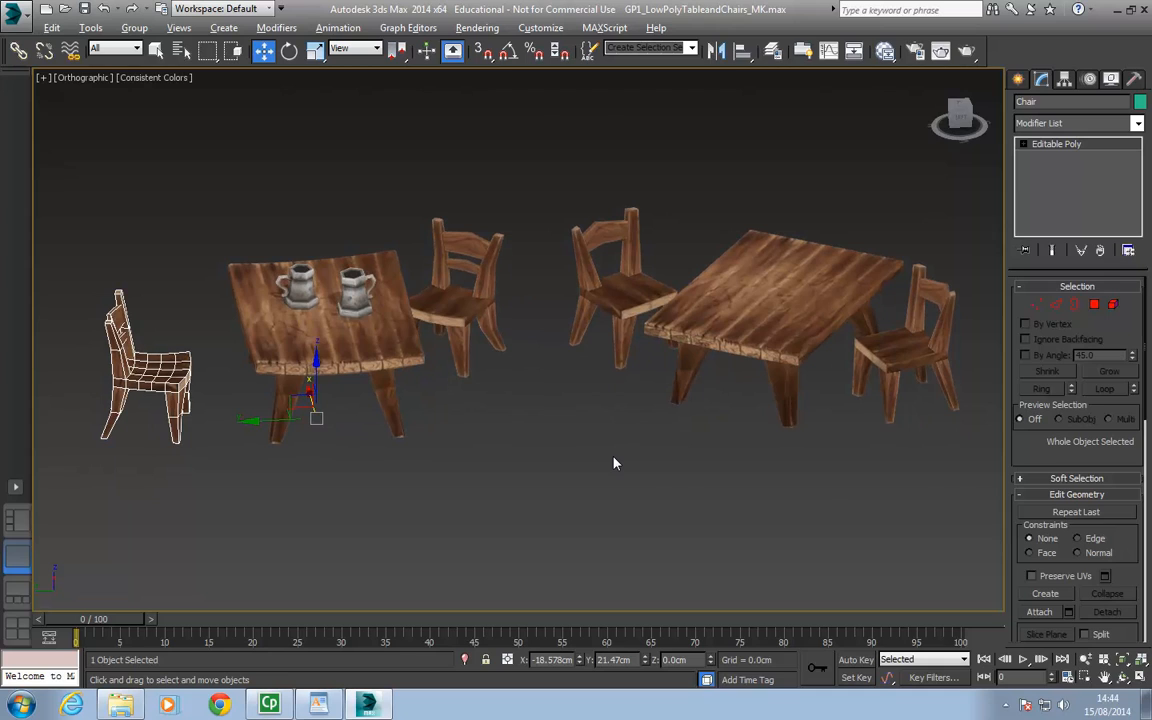
Step: Display the four-viewport layout and change the shaded Orthographic viewport to Perspective
{"action": "key", "text": "alt+w"}
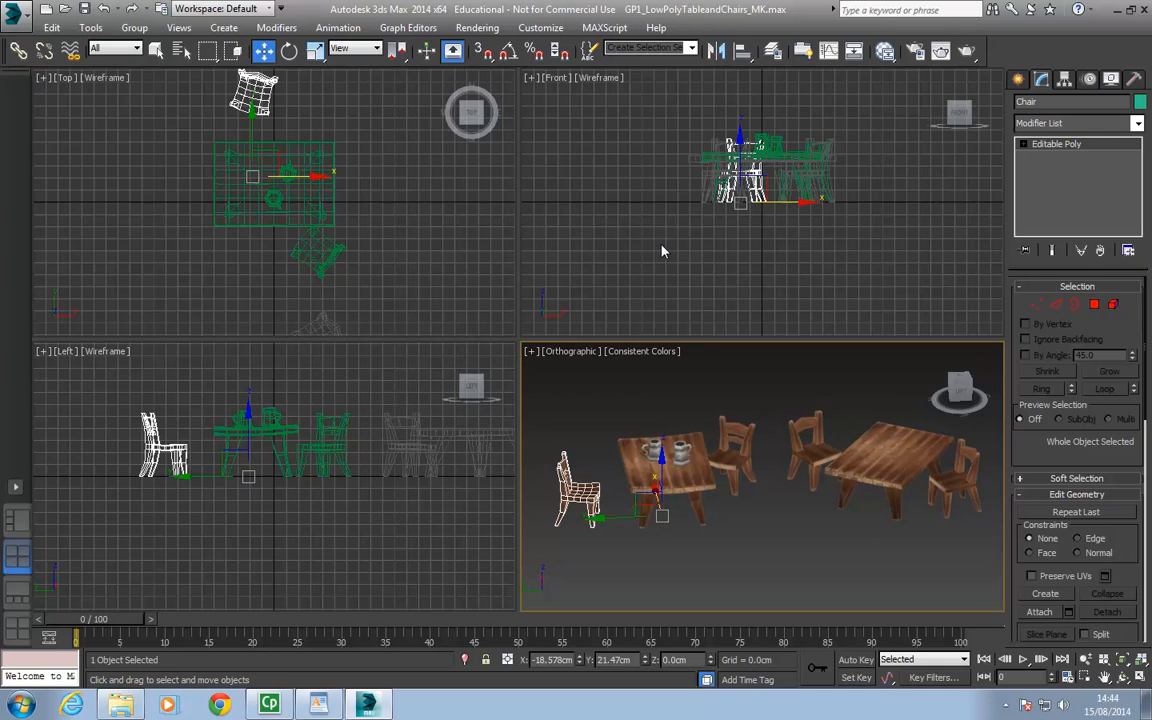
{"action": "middle_click_drag", "start_coordinate": [735, 460], "coordinate": [775, 488]}
{"action": "key", "text": "p"}
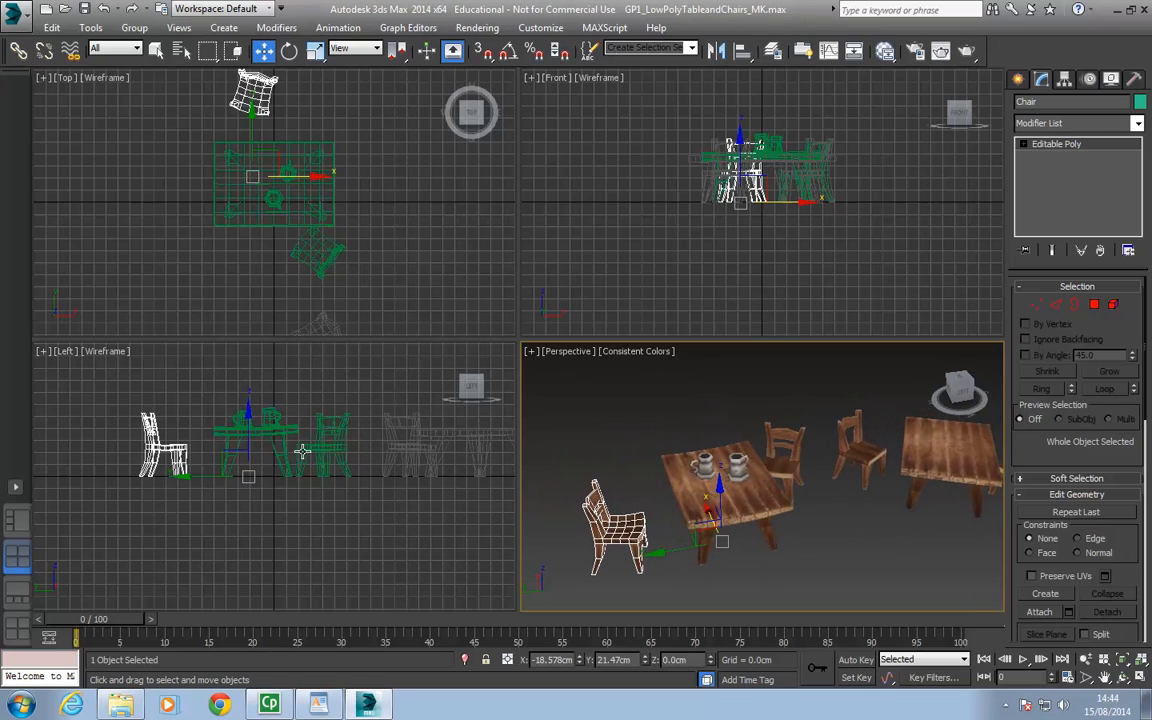
Step: Reposition the scene separately in the Front, Left, Top and Perspective viewports, with a closer view of the furniture in Front
{"action": "middle_click_drag", "start_coordinate": [788, 243], "coordinate": [761, 279]}
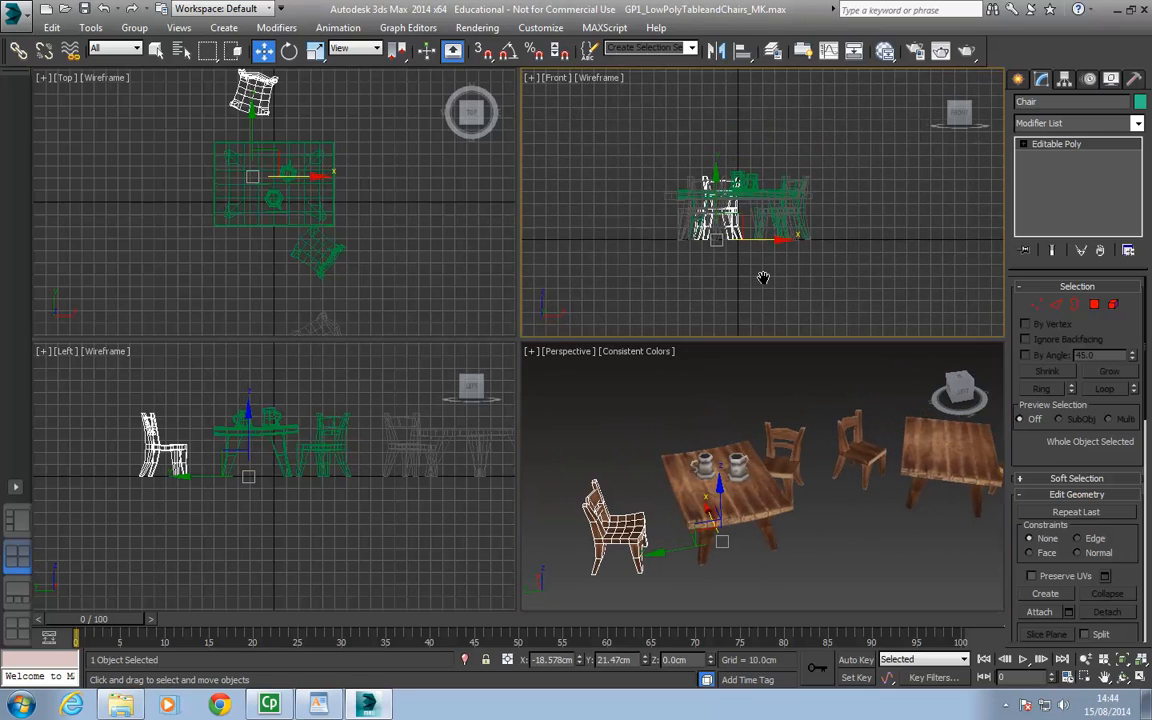
{"action": "scroll", "coordinate": [761, 279], "scroll_direction": "up", "scroll_amount": 2}
{"action": "scroll", "coordinate": [758, 286], "scroll_direction": "up", "scroll_amount": 2}
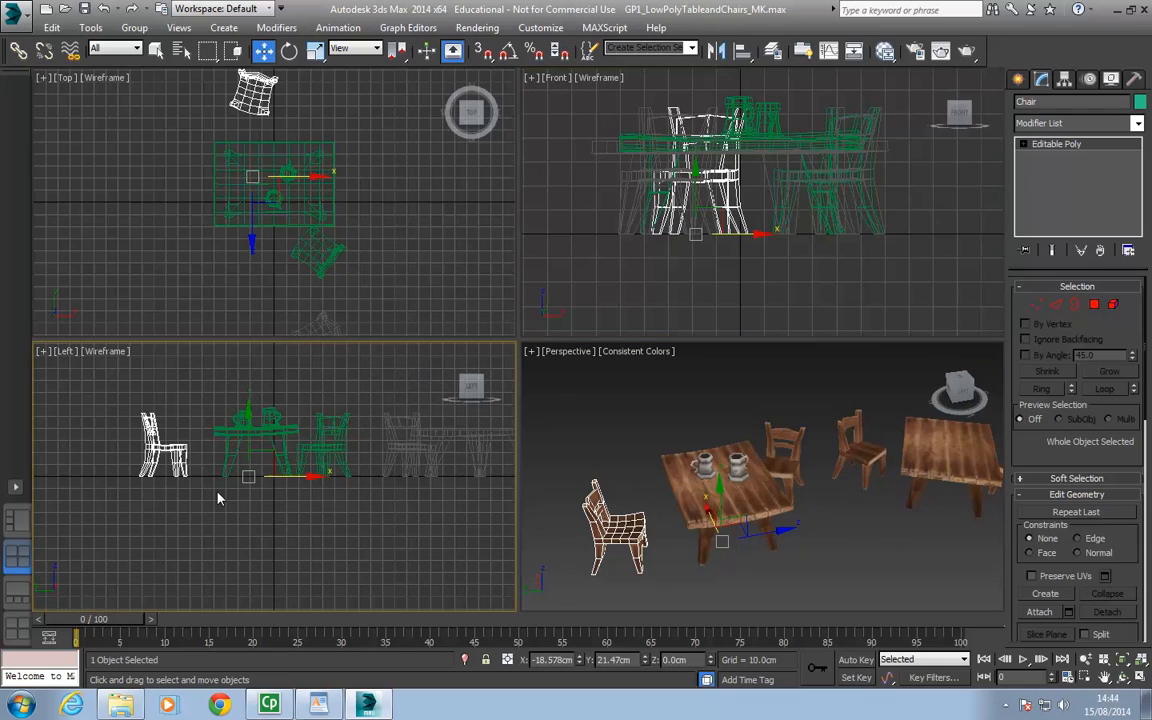
{"action": "middle_click_drag", "start_coordinate": [281, 440], "coordinate": [250, 485]}
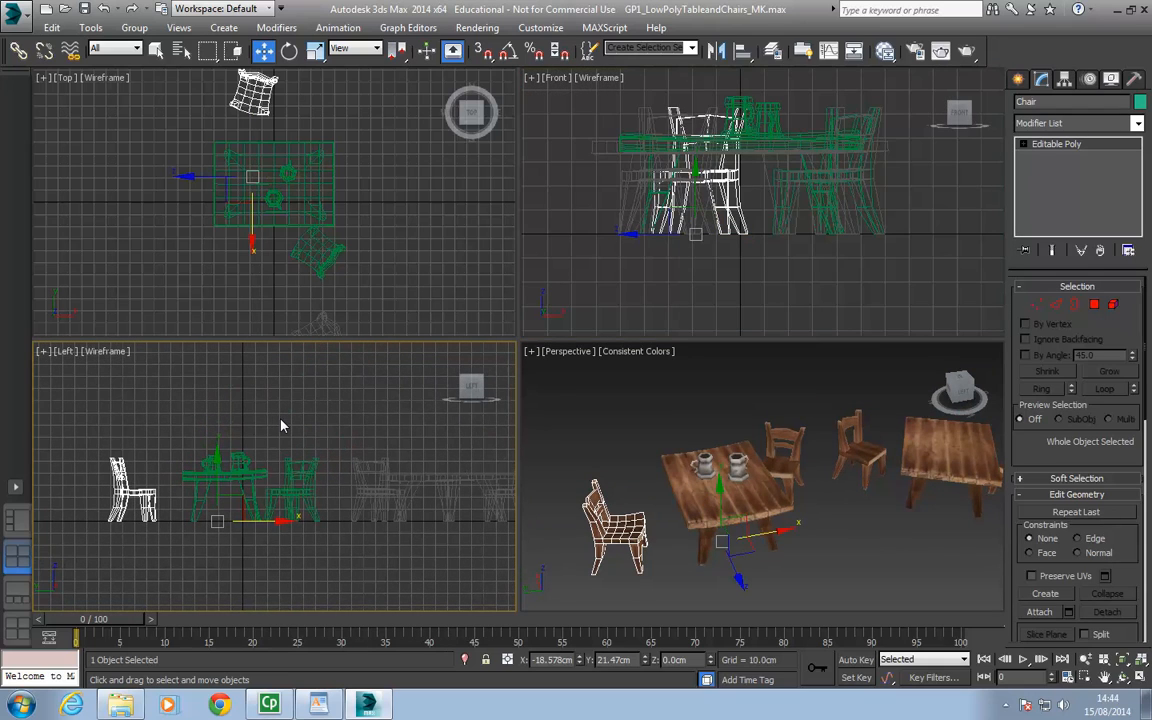
{"action": "middle_click_drag", "start_coordinate": [308, 404], "coordinate": [300, 414]}
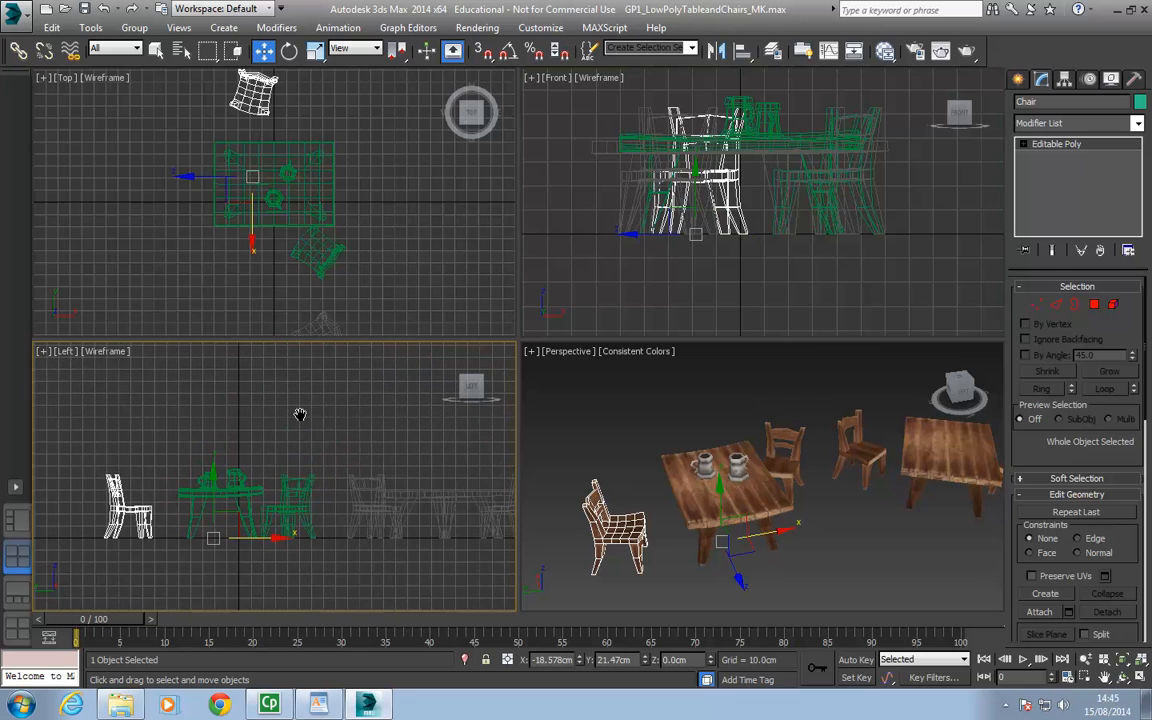
{"action": "middle_click_drag", "start_coordinate": [252, 183], "coordinate": [252, 190]}
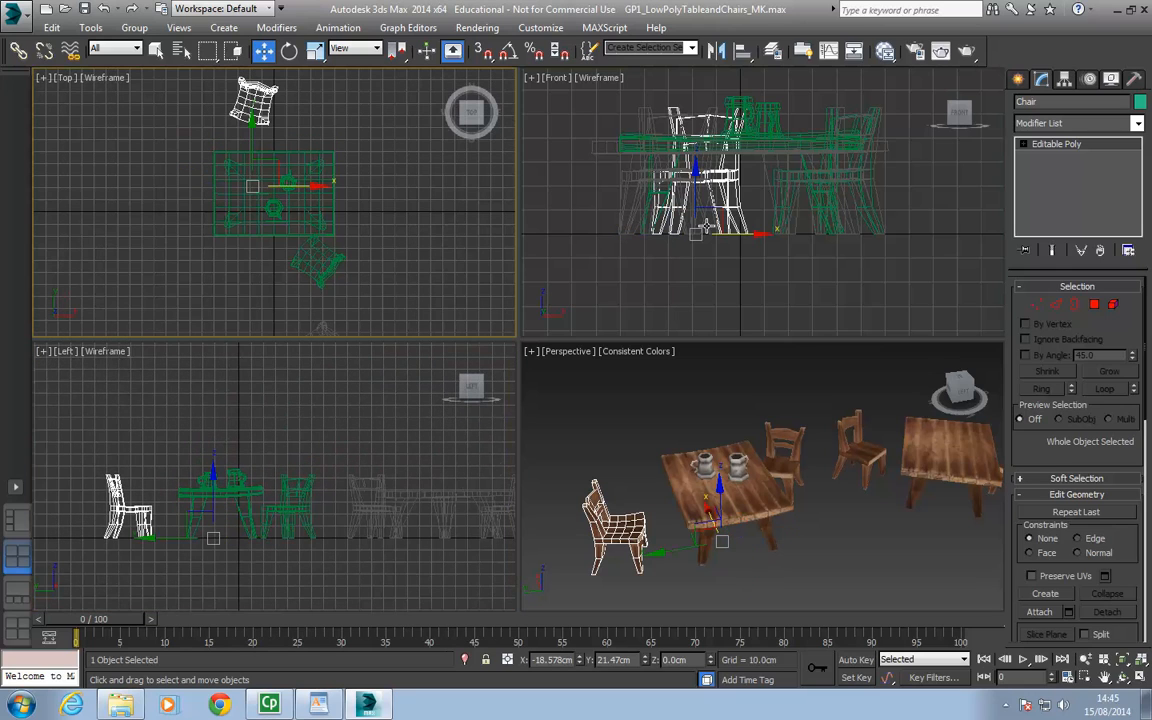
{"action": "mouse_move", "coordinate": [790, 251]}
{"action": "middle_mouse_down"}
{"action": "mouse_move", "coordinate": [800, 255]}
{"action": "mouse_move", "coordinate": [784, 257]}
{"action": "middle_mouse_up"}
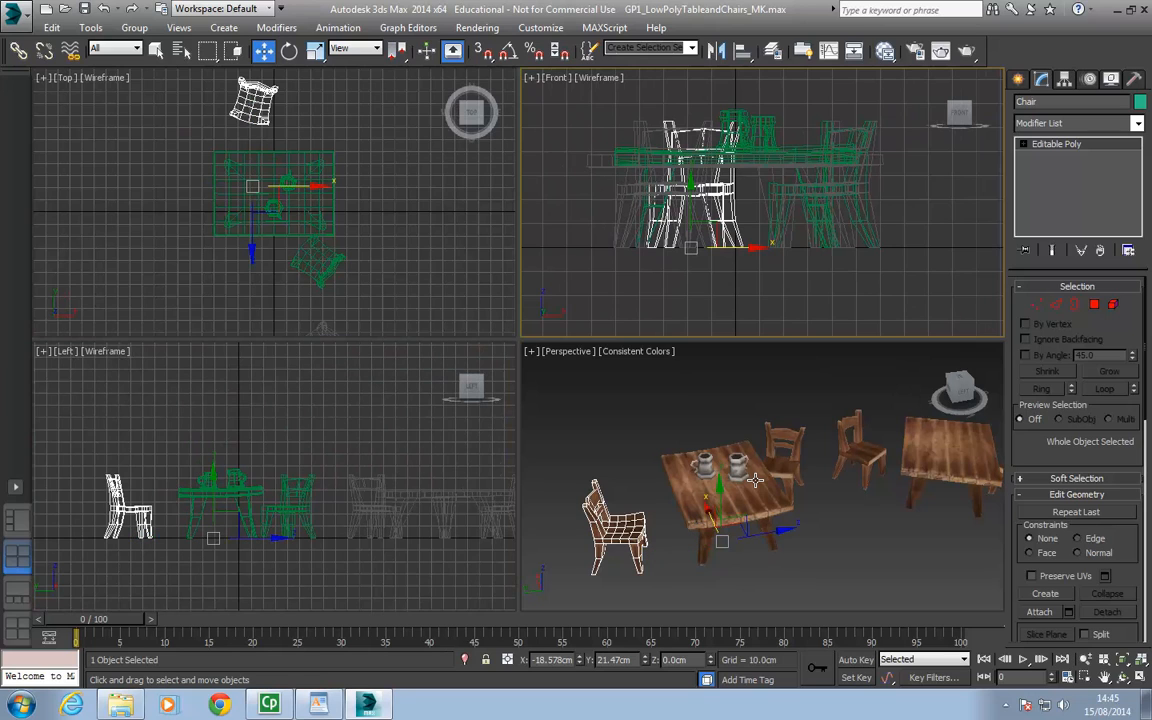
{"action": "middle_click_drag", "start_coordinate": [755, 481], "coordinate": [737, 476]}
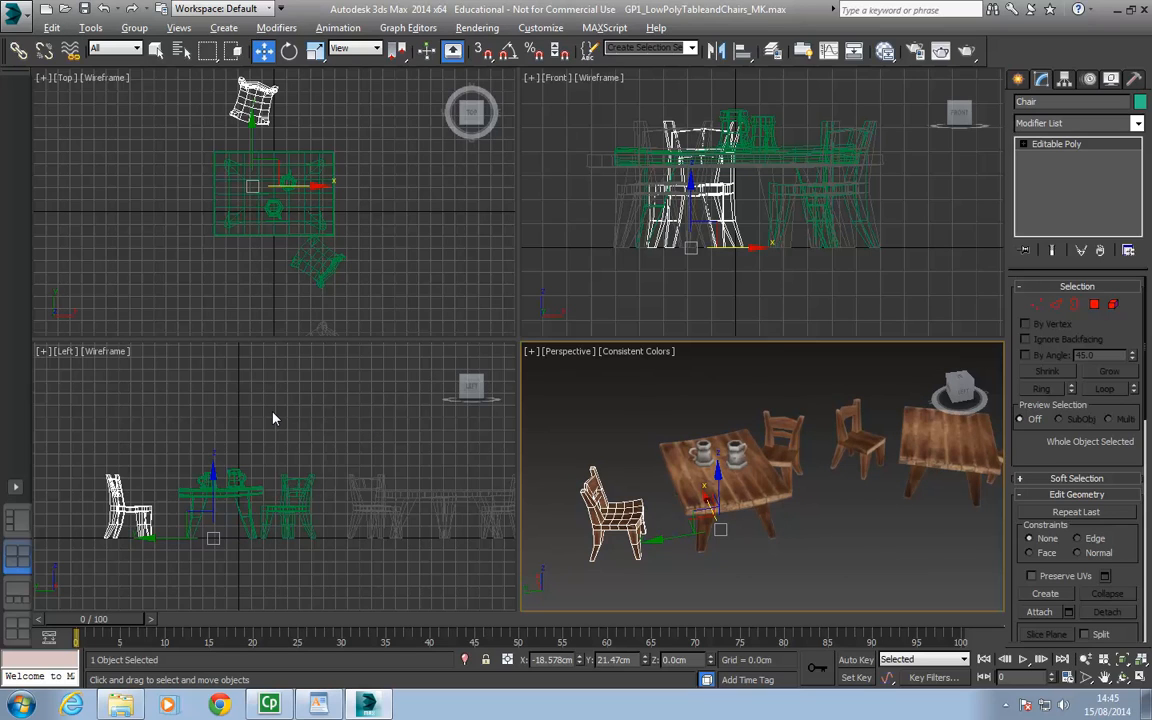
Step: Maximize and restore the Left, Top and Perspective viewports in turn
{"action": "key", "text": "alt+w"}
{"action": "key", "text": "alt+w"}
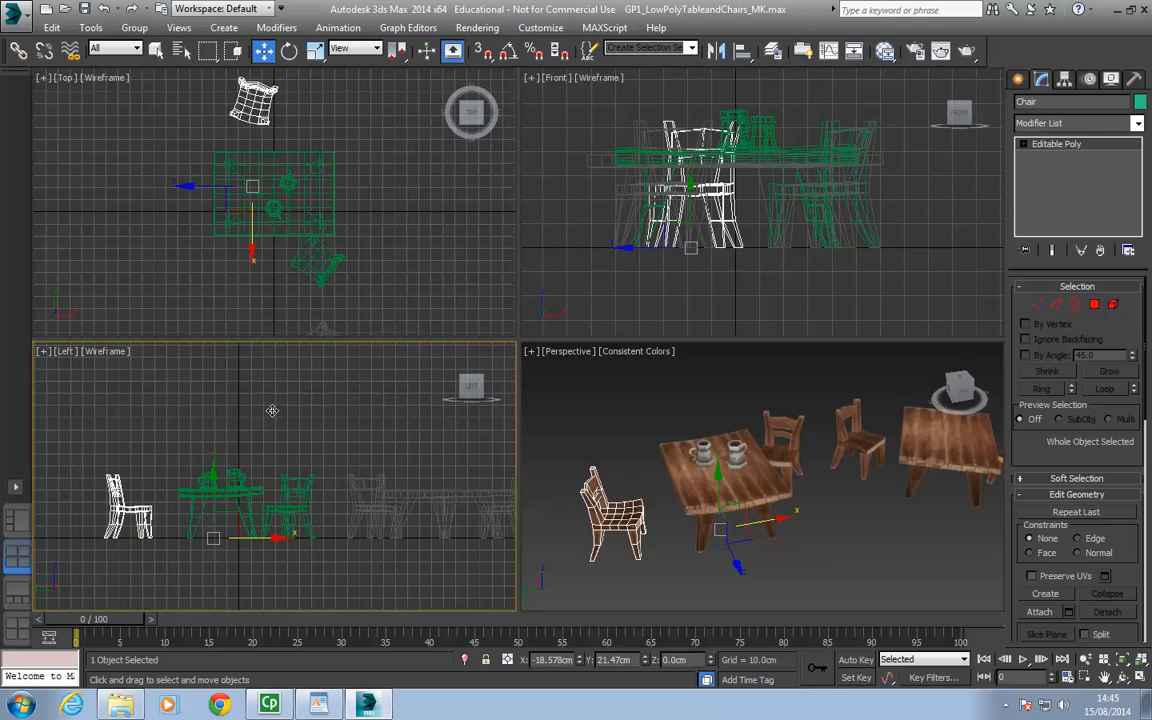
{"action": "key", "text": "alt+w"}
{"action": "key", "text": "alt+w"}
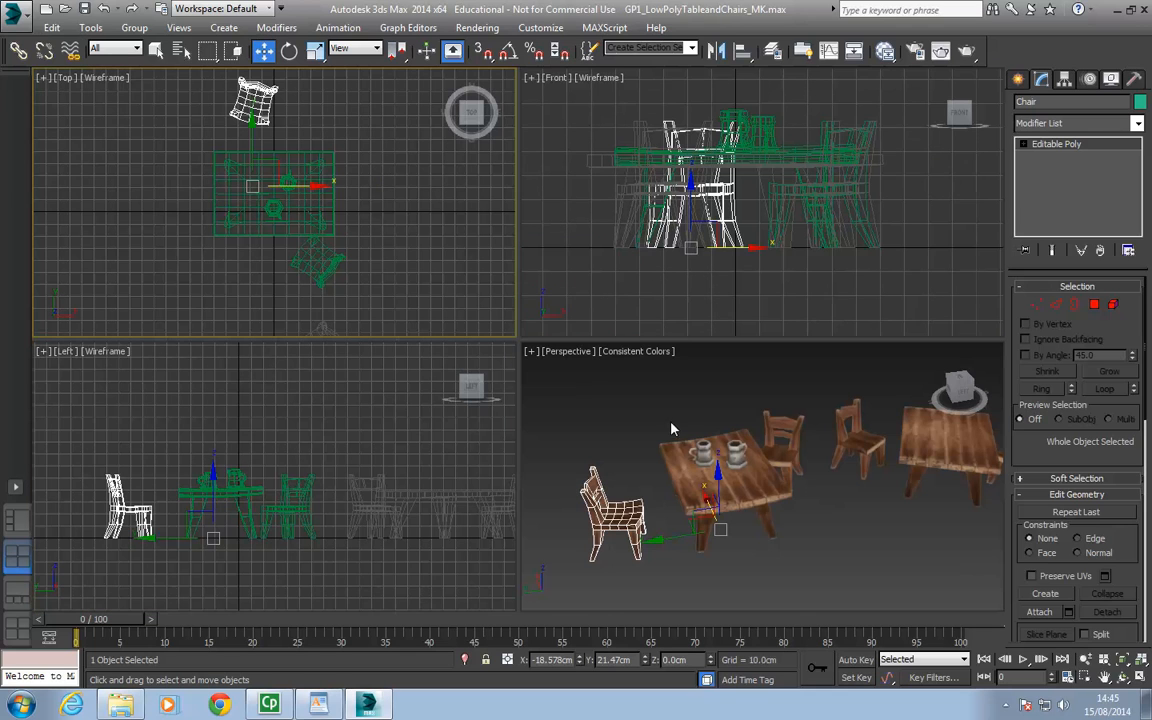
{"action": "key", "text": "alt+w"}
{"action": "key", "text": "alt+w"}
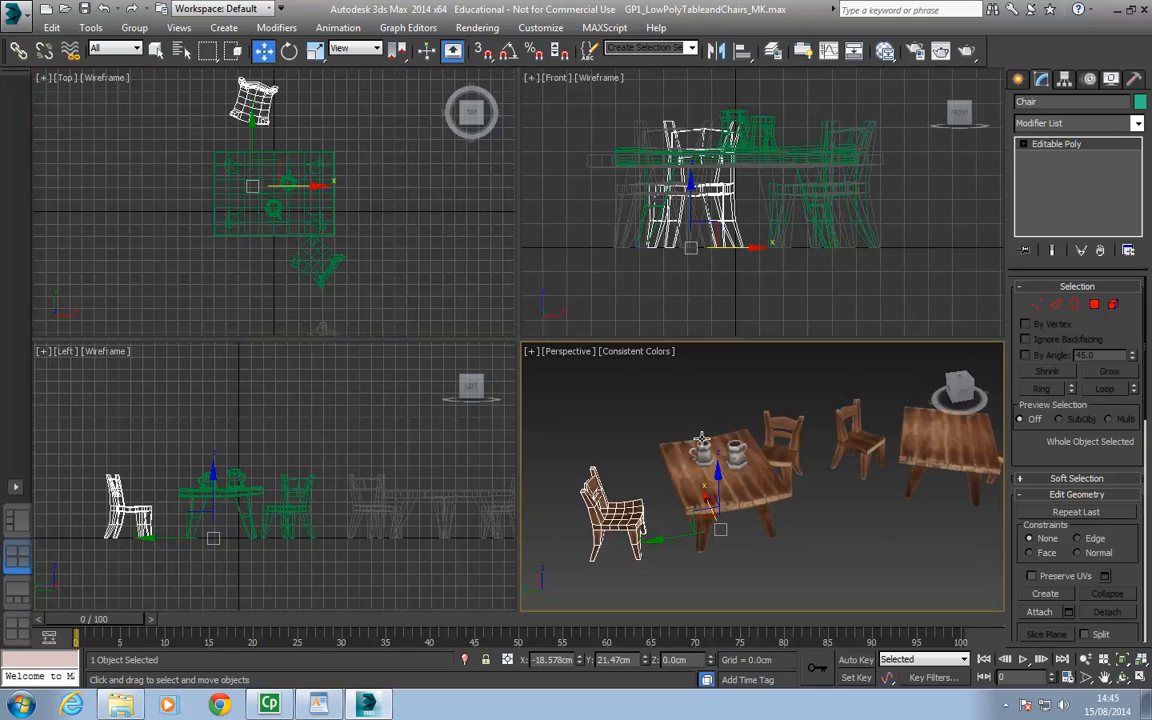
Step: Maximize the Perspective viewport and view the table with the tankards and its chairs from a new angle
{"action": "mouse_move", "coordinate": [725, 464]}
{"action": "middle_mouse_down", "text": "alt"}
{"action": "mouse_move", "coordinate": [628, 476]}
{"action": "mouse_move", "coordinate": [735, 461]}
{"action": "middle_mouse_up", "text": "alt"}
{"action": "key", "text": "alt+w"}
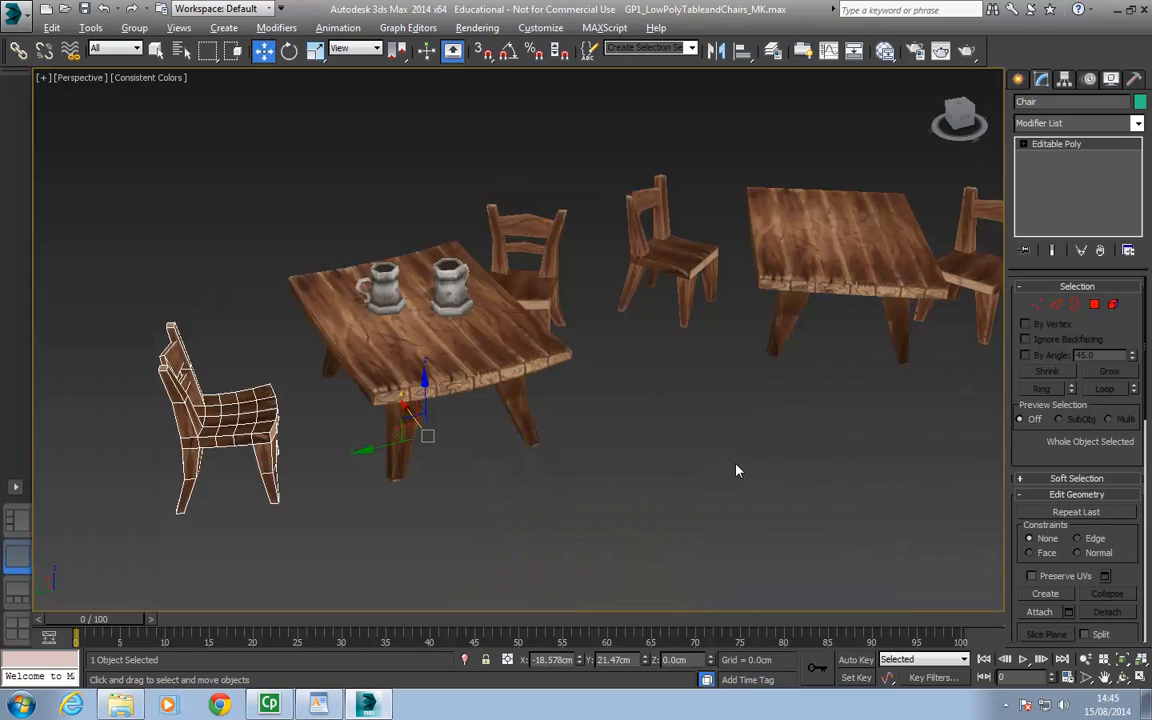
{"action": "middle_click_drag", "start_coordinate": [662, 416], "coordinate": [661, 436]}
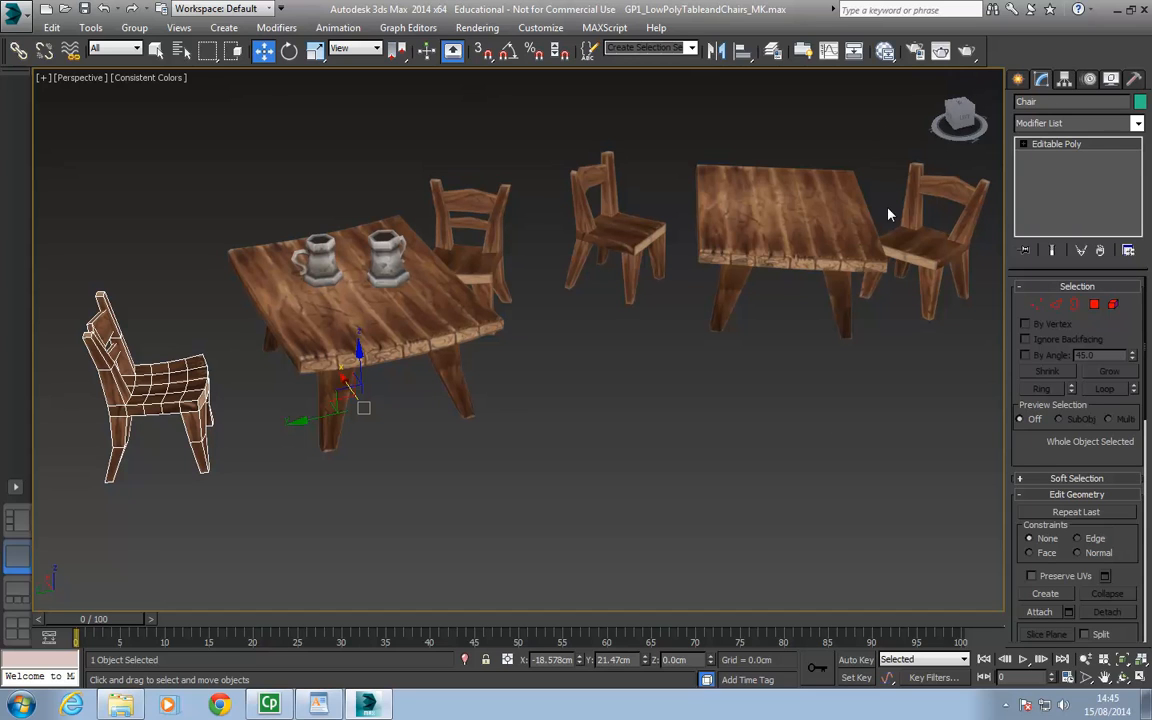
{"action": "middle_click_drag", "start_coordinate": [888, 215], "coordinate": [807, 224], "text": "alt"}
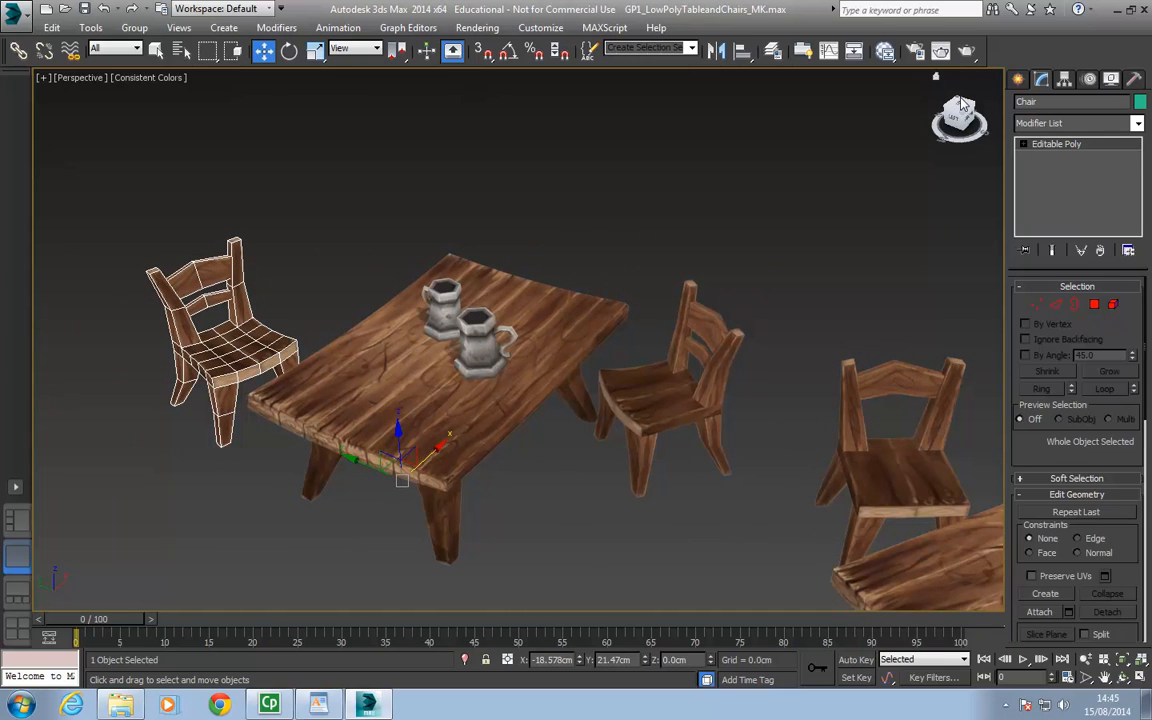
Step: Set the ViewCube size to Normal in the viewport configuration and apply the change
{"action": "right_click", "coordinate": [963, 104]}
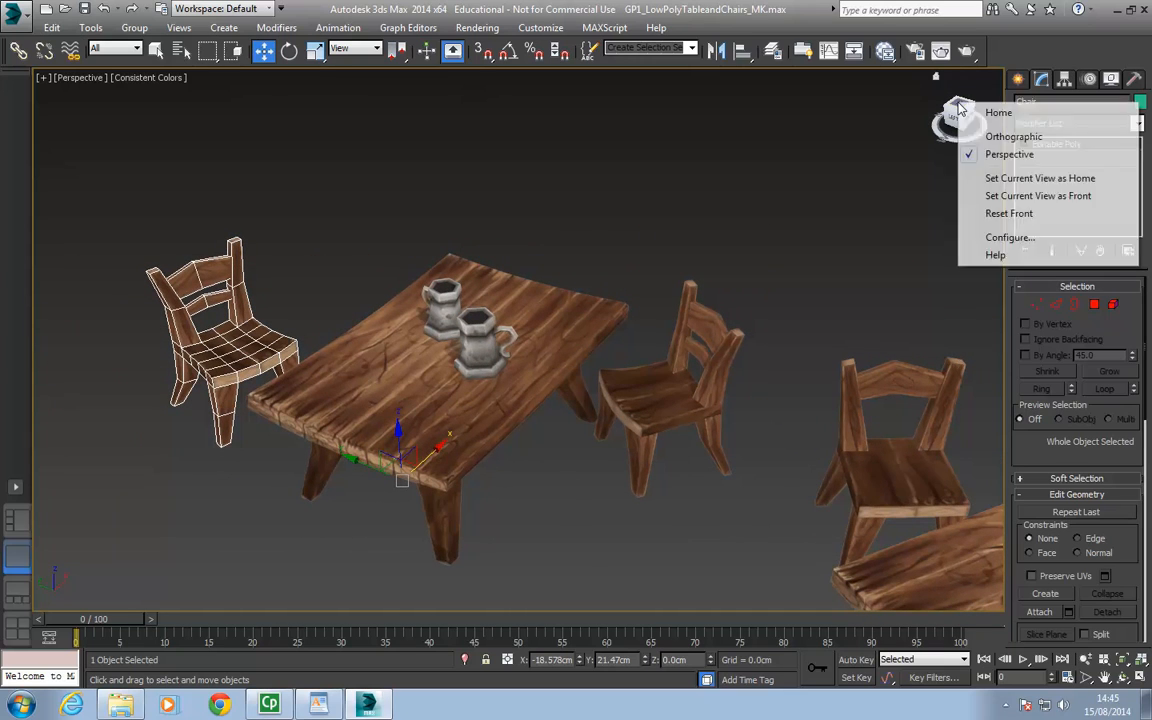
{"action": "left_click", "coordinate": [990, 236]}
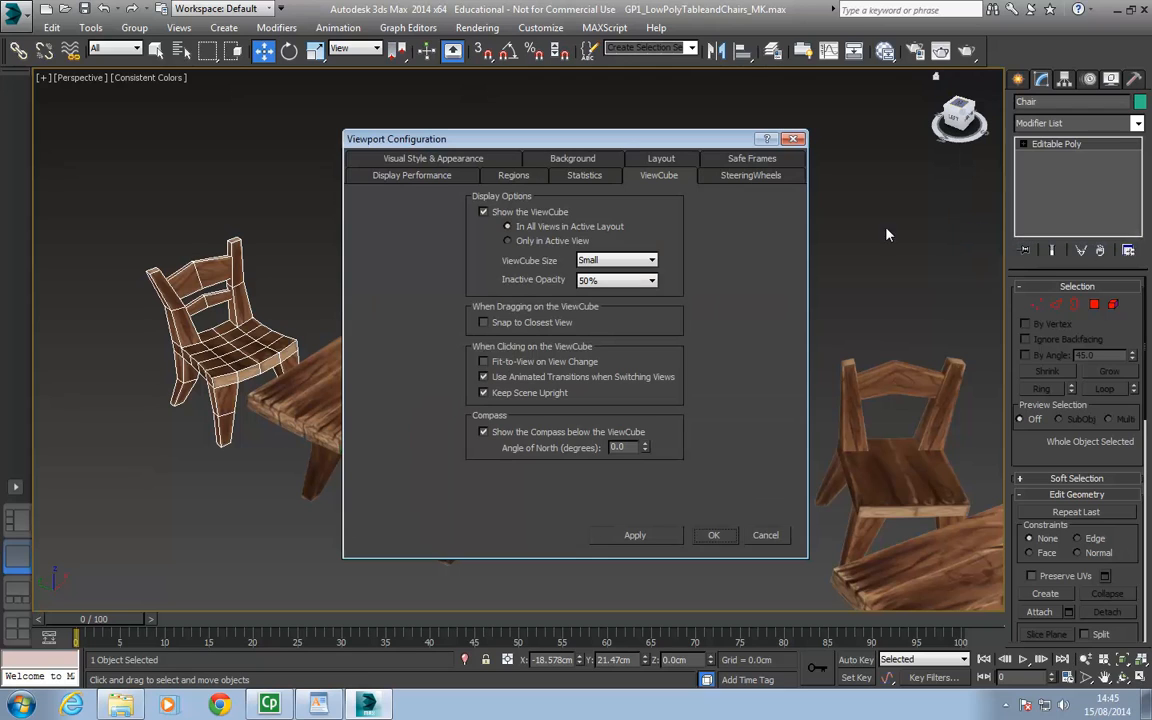
{"action": "left_click", "coordinate": [604, 259]}
{"action": "left_click", "coordinate": [598, 290]}
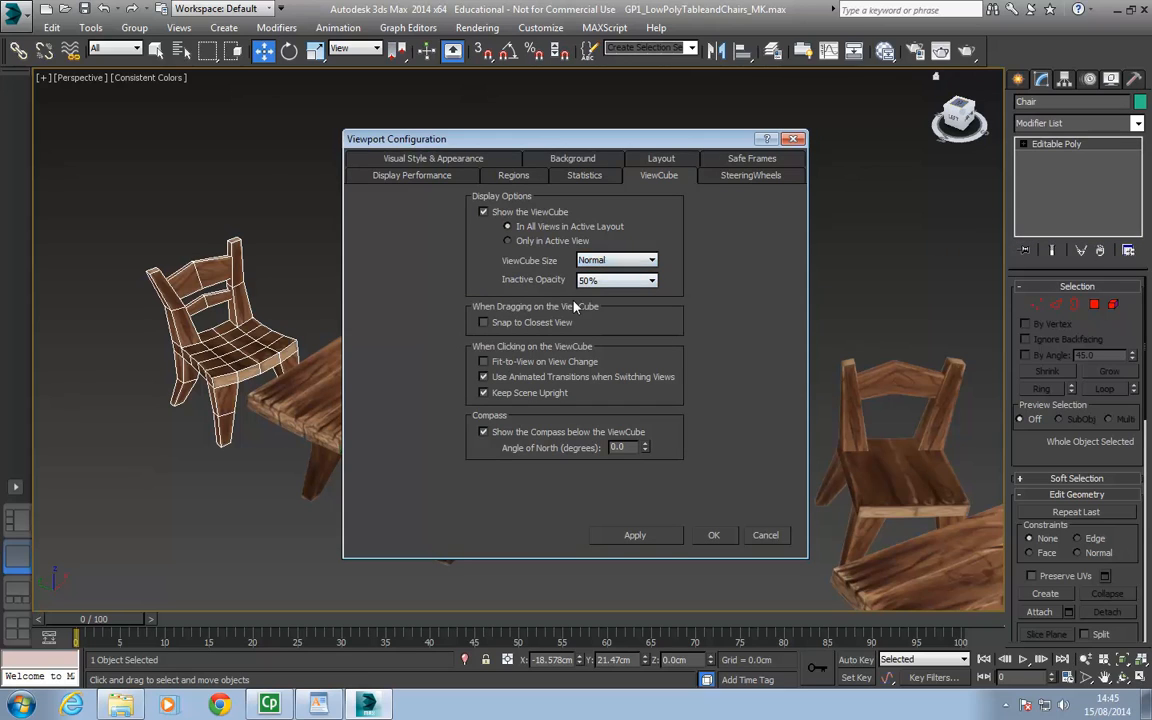
{"action": "left_click", "coordinate": [624, 538]}
{"action": "left_click", "coordinate": [713, 535]}
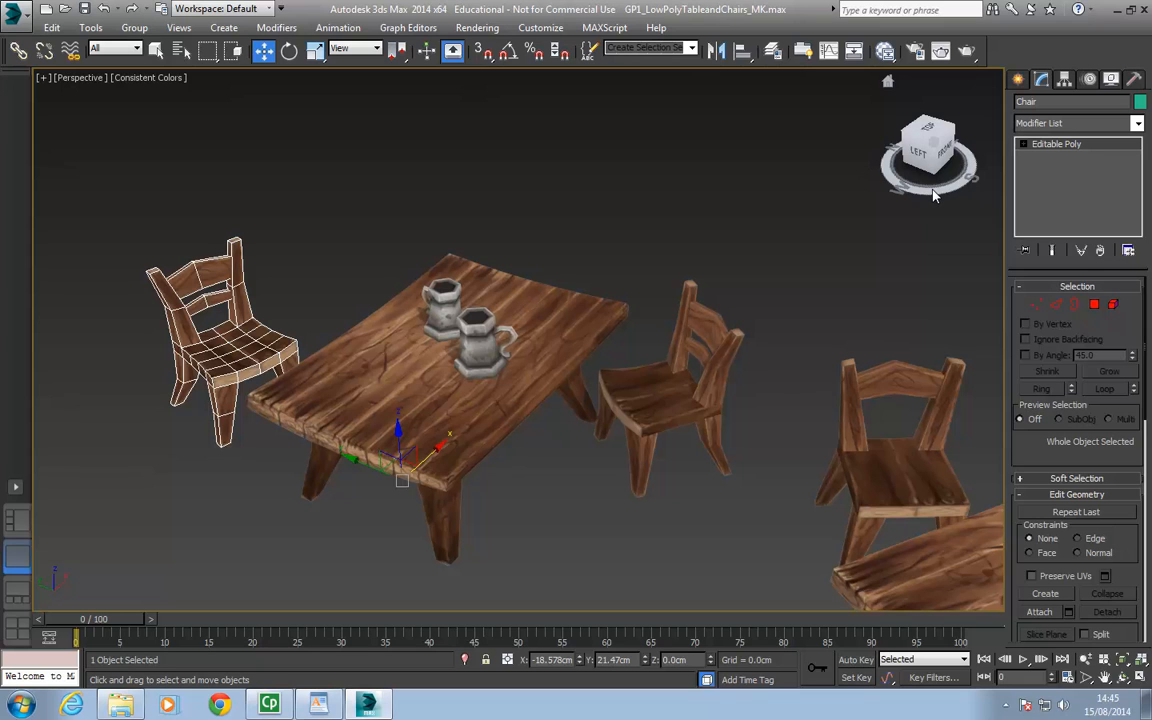
Step: Select Chair 2 beside the table with the tankards, frame it and rotate the view around it with the ViewCube compass
{"action": "left_click", "coordinate": [668, 404]}
{"action": "key", "text": "z"}
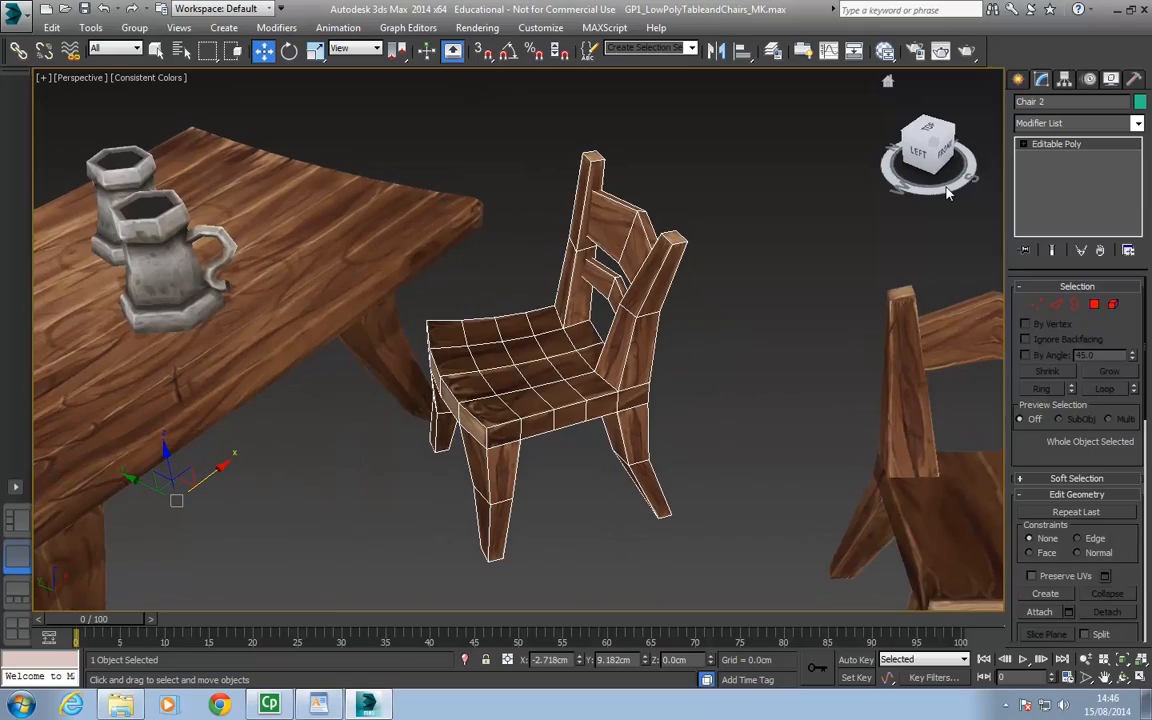
{"action": "mouse_move", "coordinate": [948, 192]}
{"action": "left_mouse_down"}
{"action": "mouse_move", "coordinate": [350, 198]}
{"action": "mouse_move", "coordinate": [180, 180]}
{"action": "mouse_move", "coordinate": [340, 170]}
{"action": "mouse_move", "coordinate": [185, 180]}
{"action": "mouse_move", "coordinate": [390, 195]}
{"action": "mouse_move", "coordinate": [110, 185]}
{"action": "mouse_move", "coordinate": [946, 191]}
{"action": "left_mouse_up"}
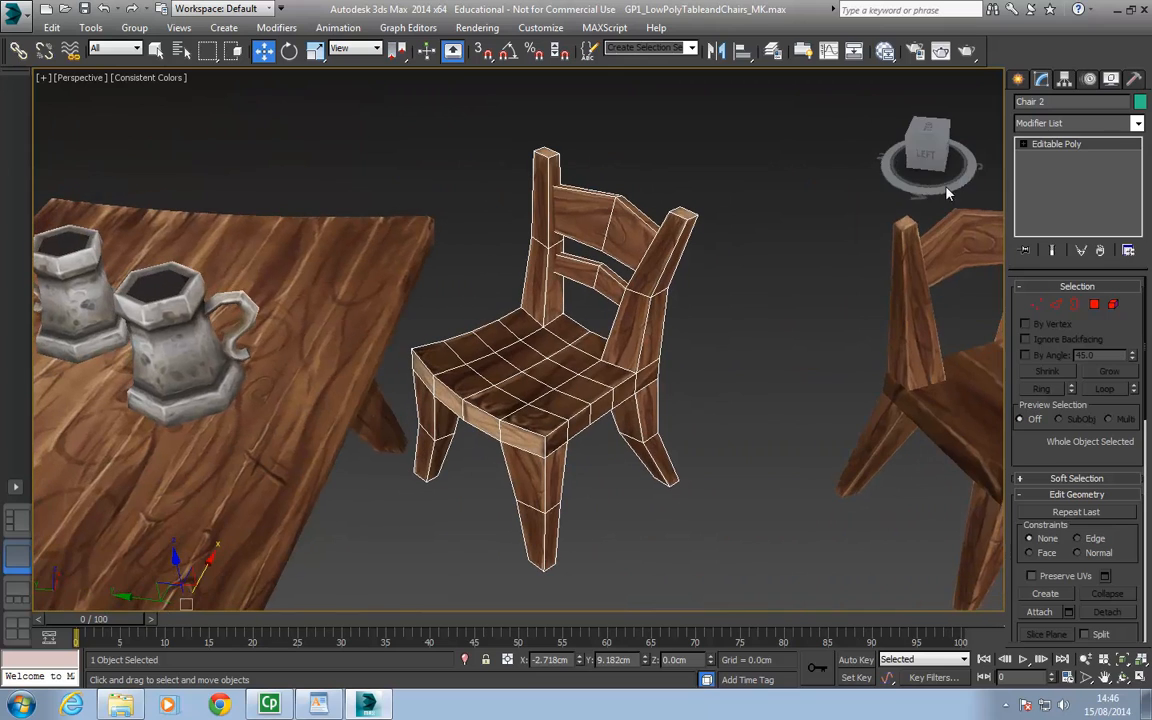
Step: Use the ViewCube to inspect Chair 2 from the Back, Left, Right and Top faces
{"action": "left_click", "coordinate": [885, 163]}
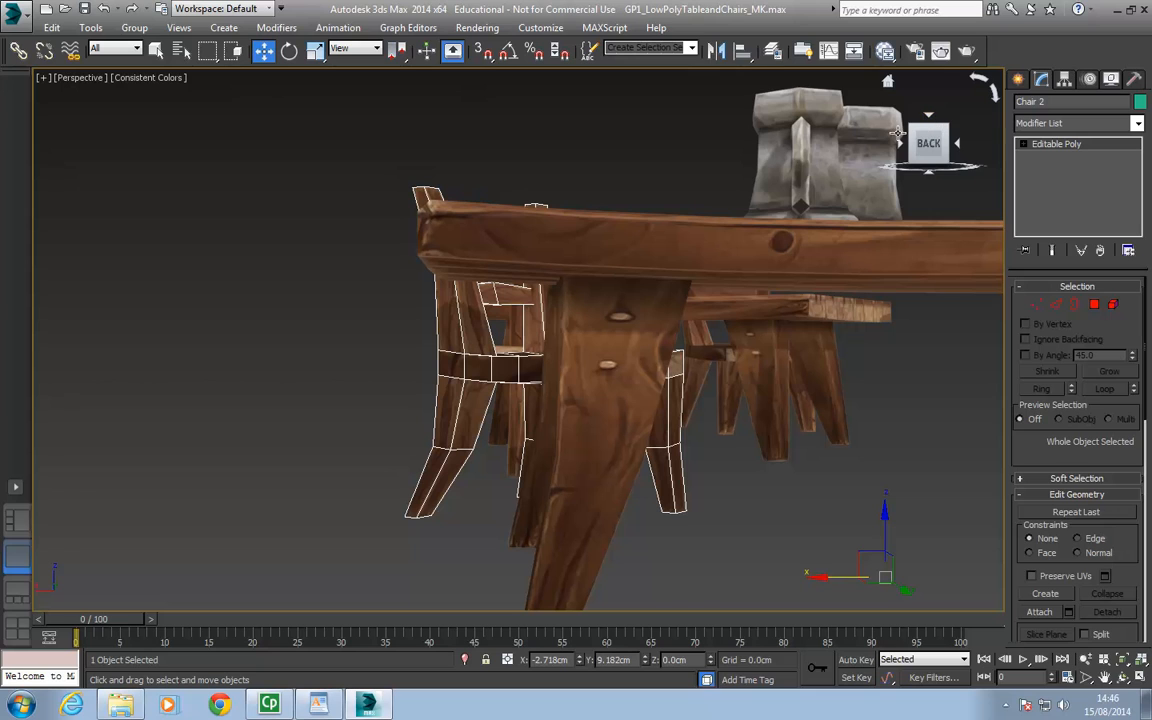
{"action": "left_click", "coordinate": [959, 148]}
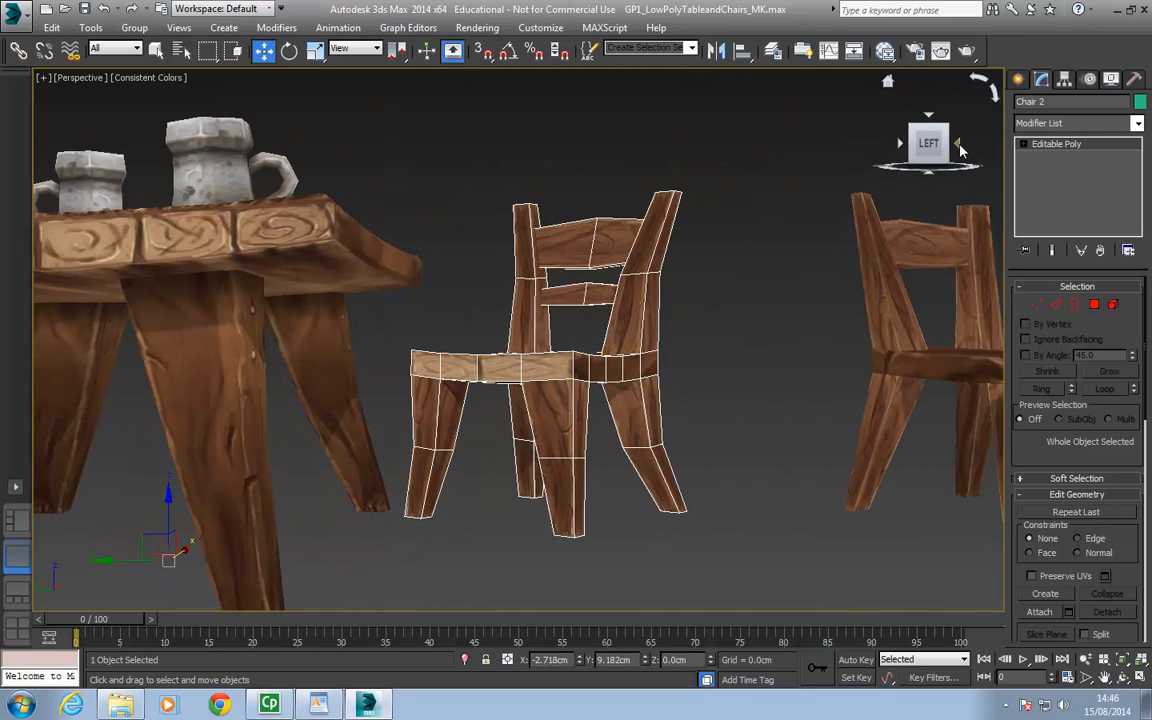
{"action": "left_click", "coordinate": [959, 148]}
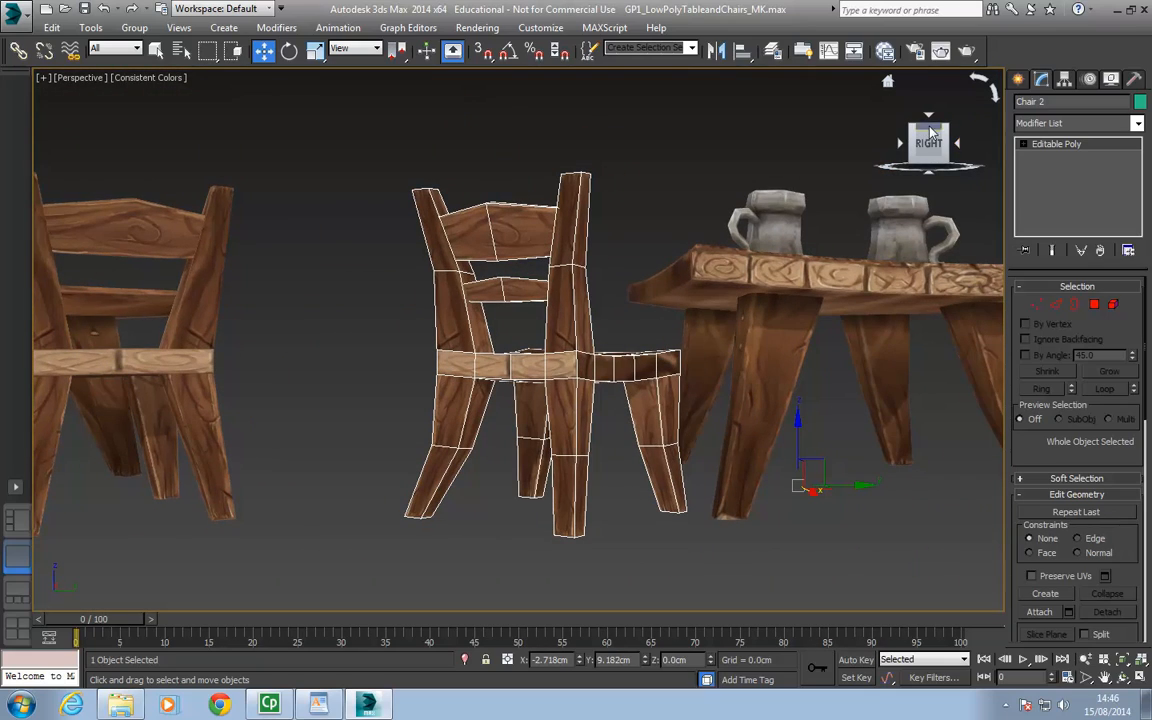
{"action": "left_click", "coordinate": [929, 118]}
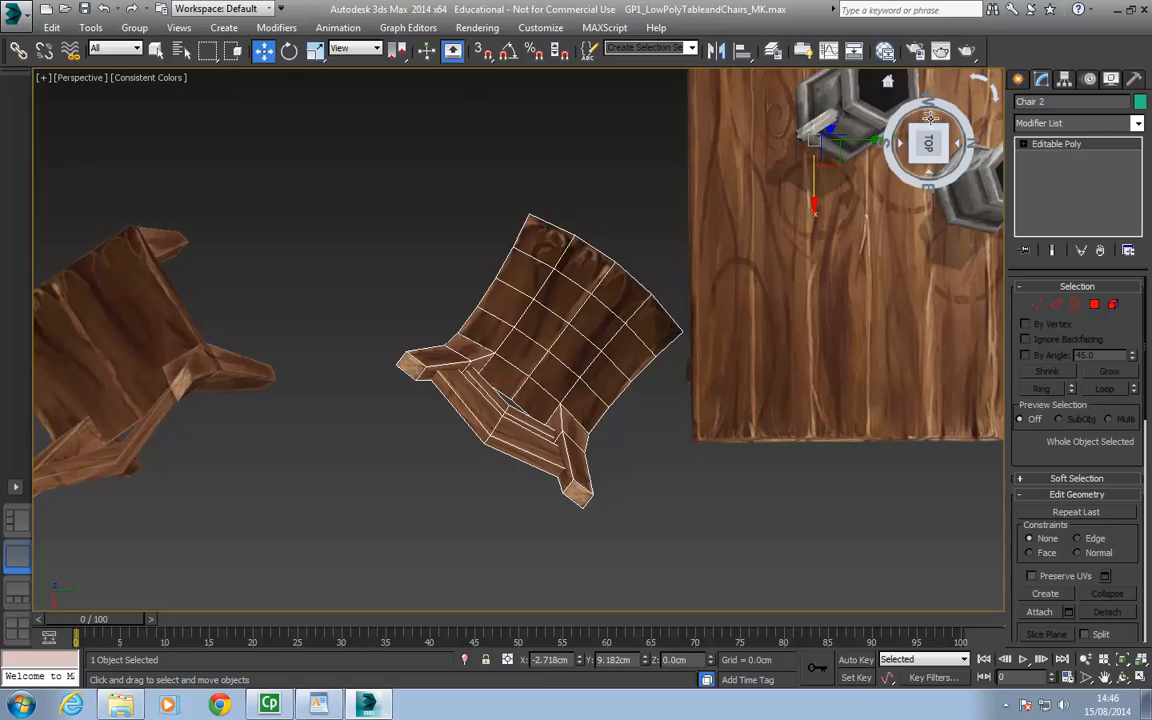
Step: View Chair 2 from its Left side, orbit around it and bring the whole table with both chairs into view
{"action": "left_click", "coordinate": [929, 118]}
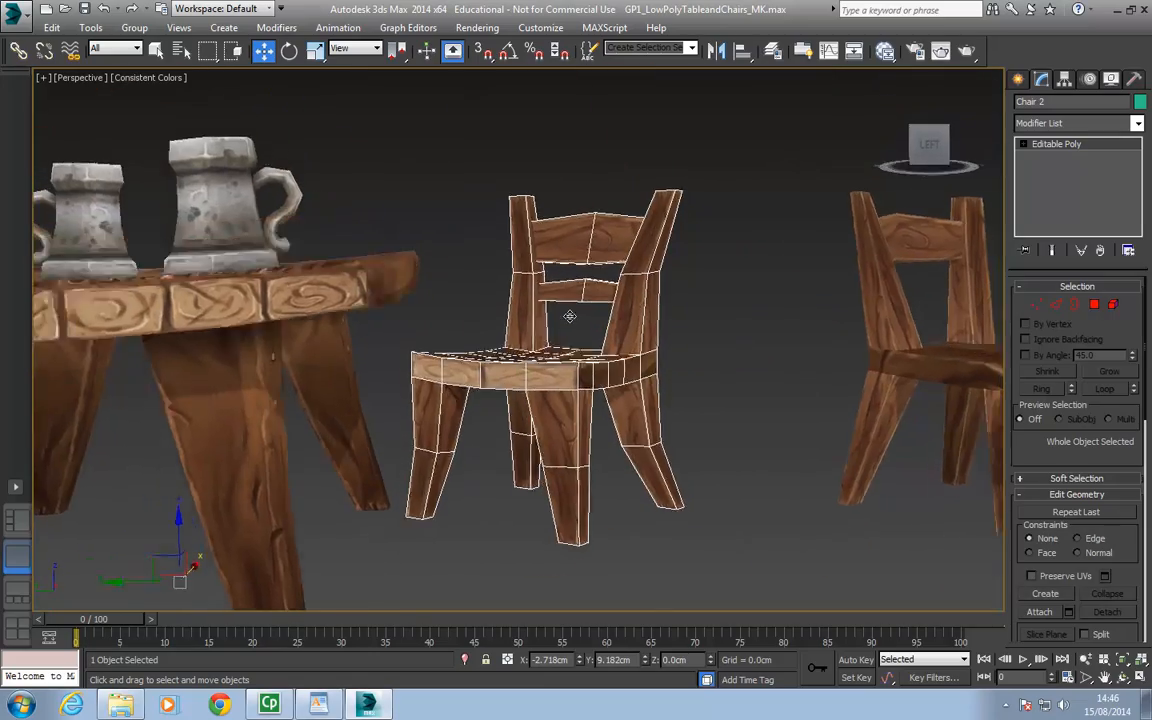
{"action": "middle_click_drag", "start_coordinate": [569, 316], "coordinate": [541, 365], "text": "alt"}
{"action": "scroll", "coordinate": [582, 328], "scroll_direction": "down", "scroll_amount": 5}
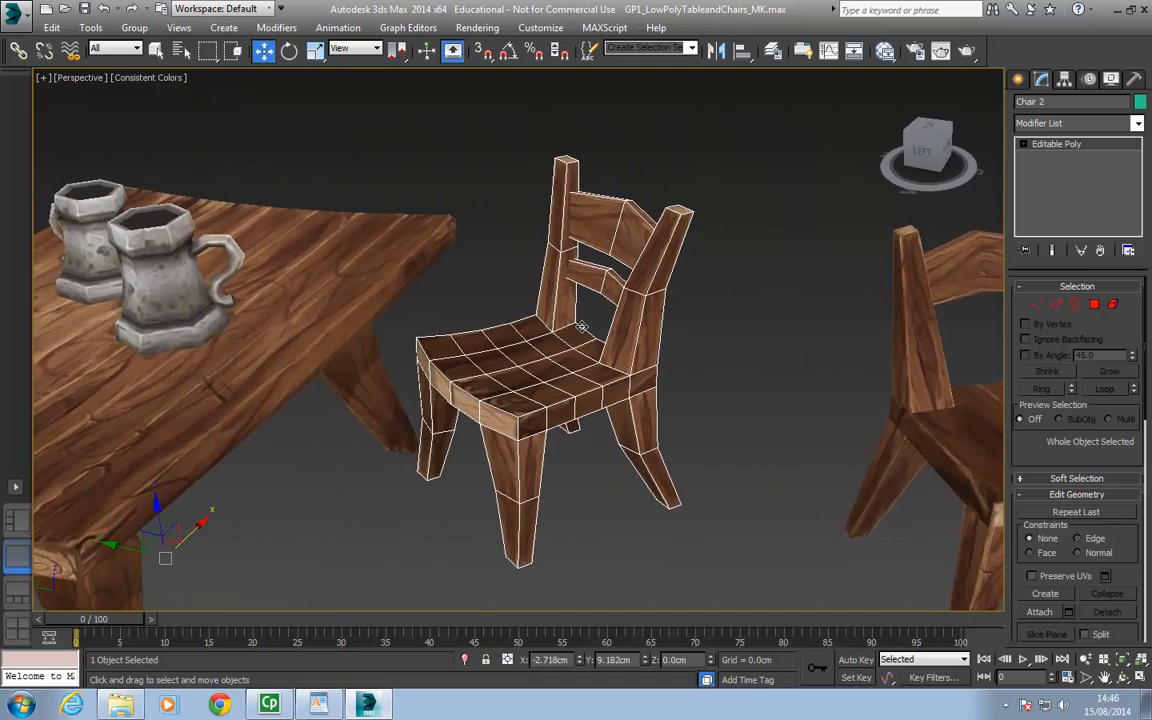
{"action": "middle_click_drag", "start_coordinate": [582, 332], "coordinate": [503, 300], "text": "alt"}
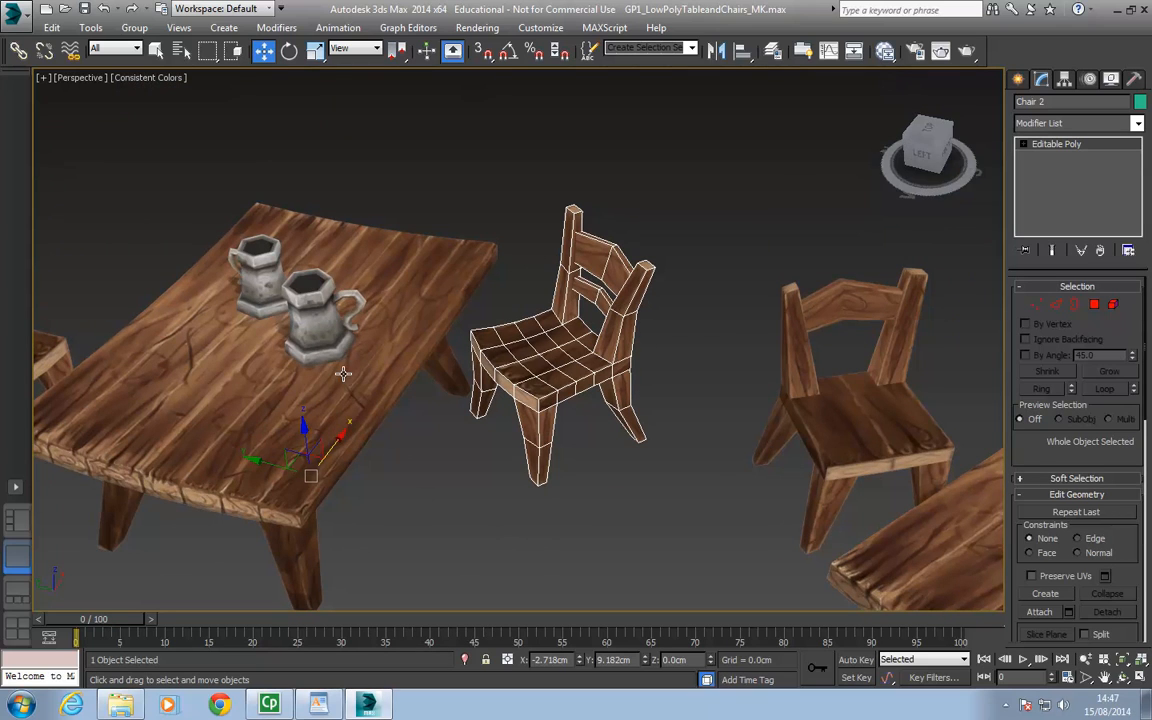
{"action": "middle_click_drag", "start_coordinate": [310, 336], "coordinate": [625, 332], "text": "alt"}
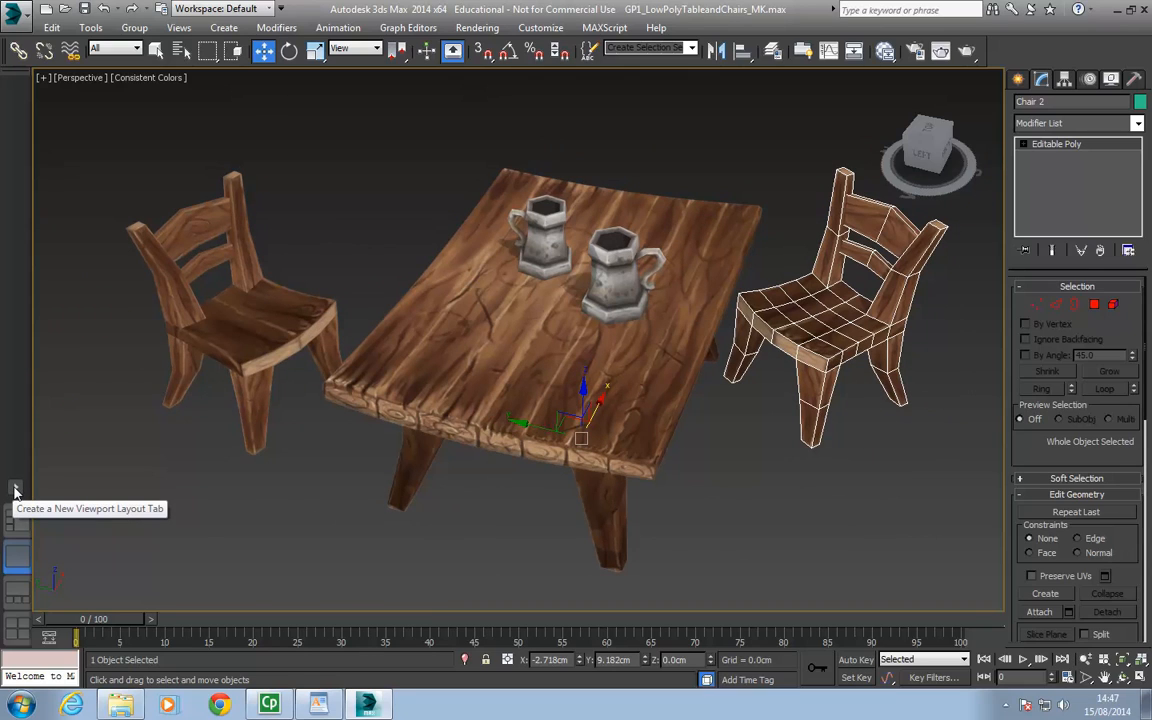
Step: Add a viewport layout with three small stacked viewports beside a large Perspective viewport and center the table in it
{"action": "left_click", "coordinate": [15, 491]}
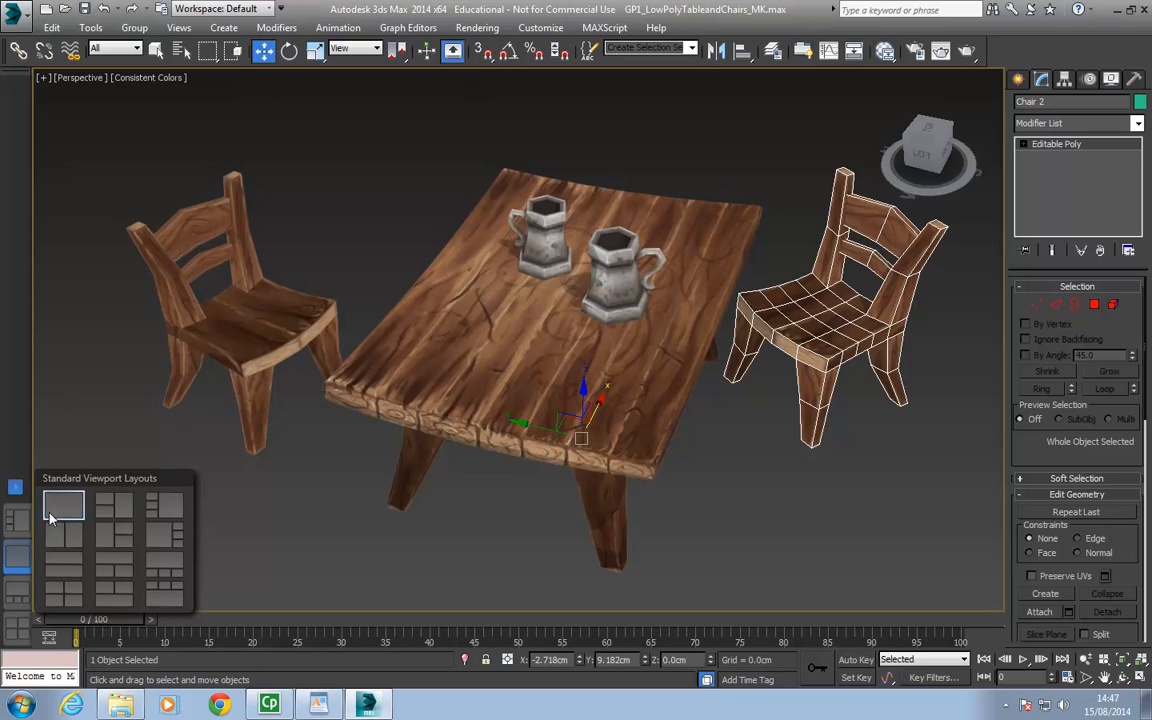
{"action": "left_click", "coordinate": [166, 508]}
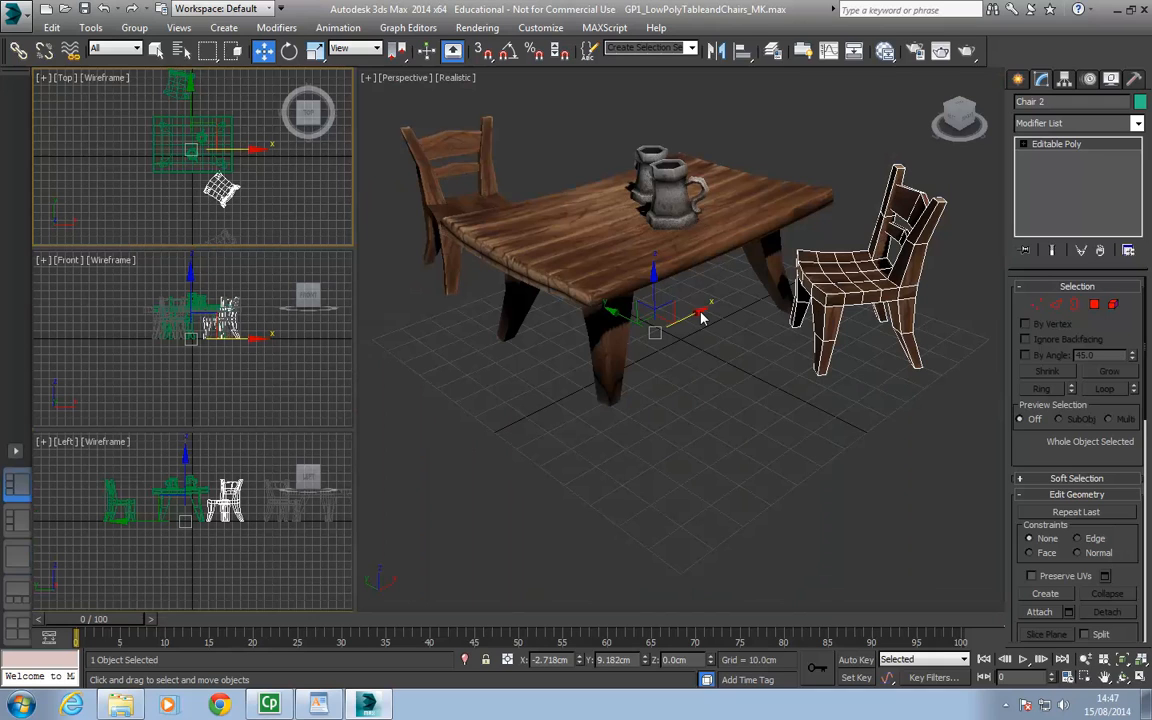
{"action": "middle_click_drag", "start_coordinate": [701, 317], "coordinate": [707, 369]}
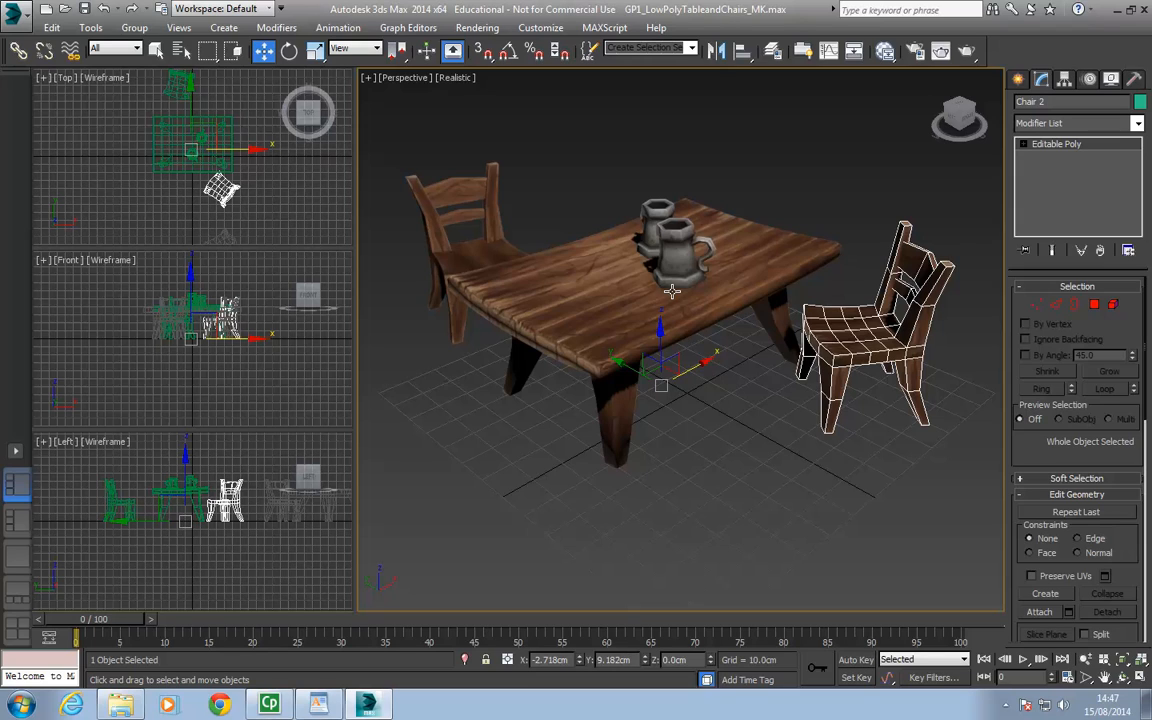
Step: Add another viewport layout with one wide viewport above two smaller ones and pan the Top view down
{"action": "left_click", "coordinate": [15, 451]}
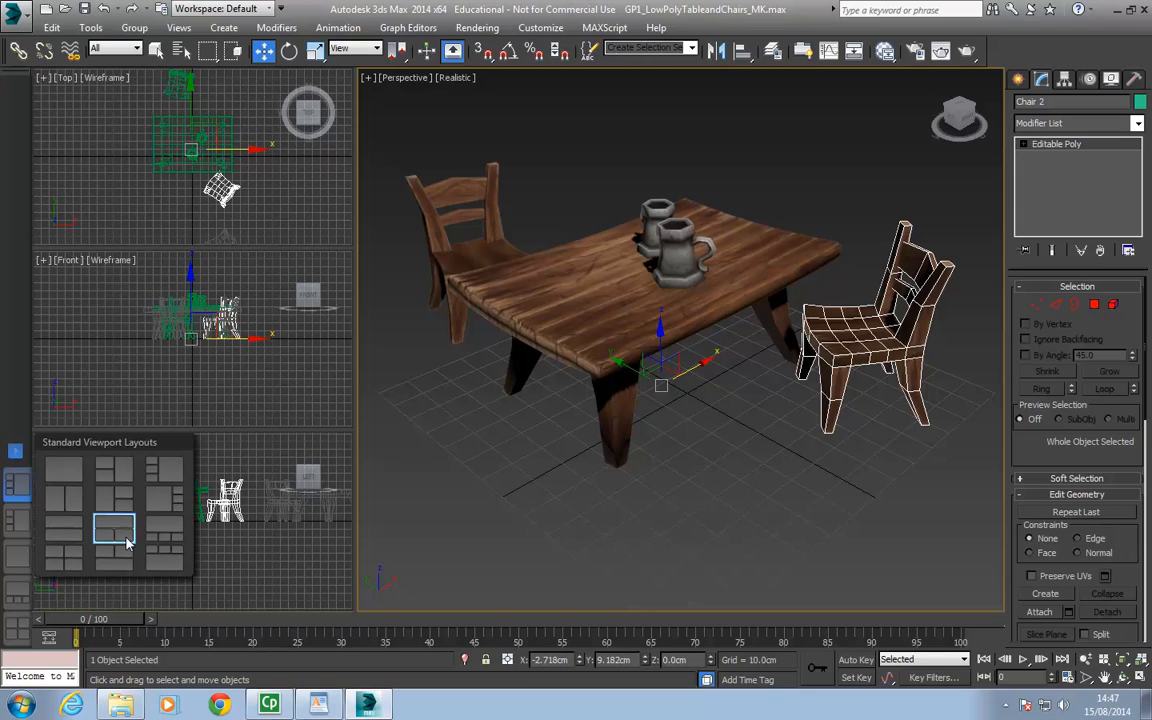
{"action": "left_click", "coordinate": [116, 532]}
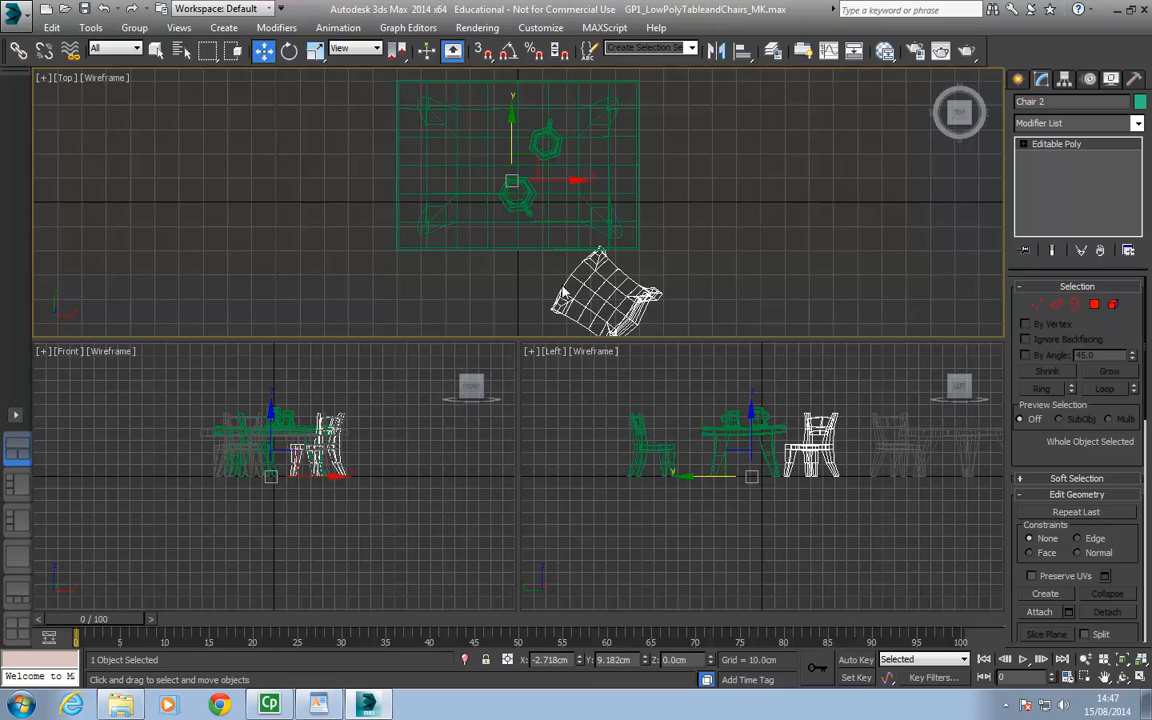
{"action": "middle_click_drag", "start_coordinate": [591, 203], "coordinate": [590, 236]}
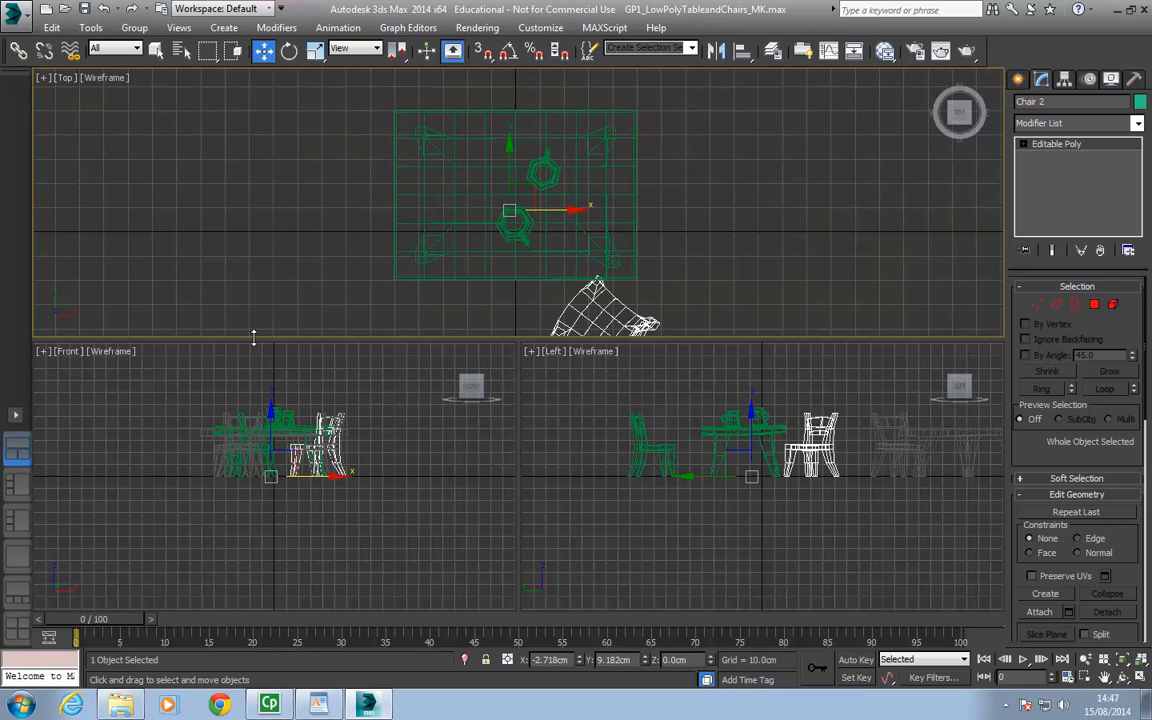
Step: Return to the layout with three stacked viewports, widen its Perspective viewport and orbit the table view slightly
{"action": "left_click", "coordinate": [17, 484]}
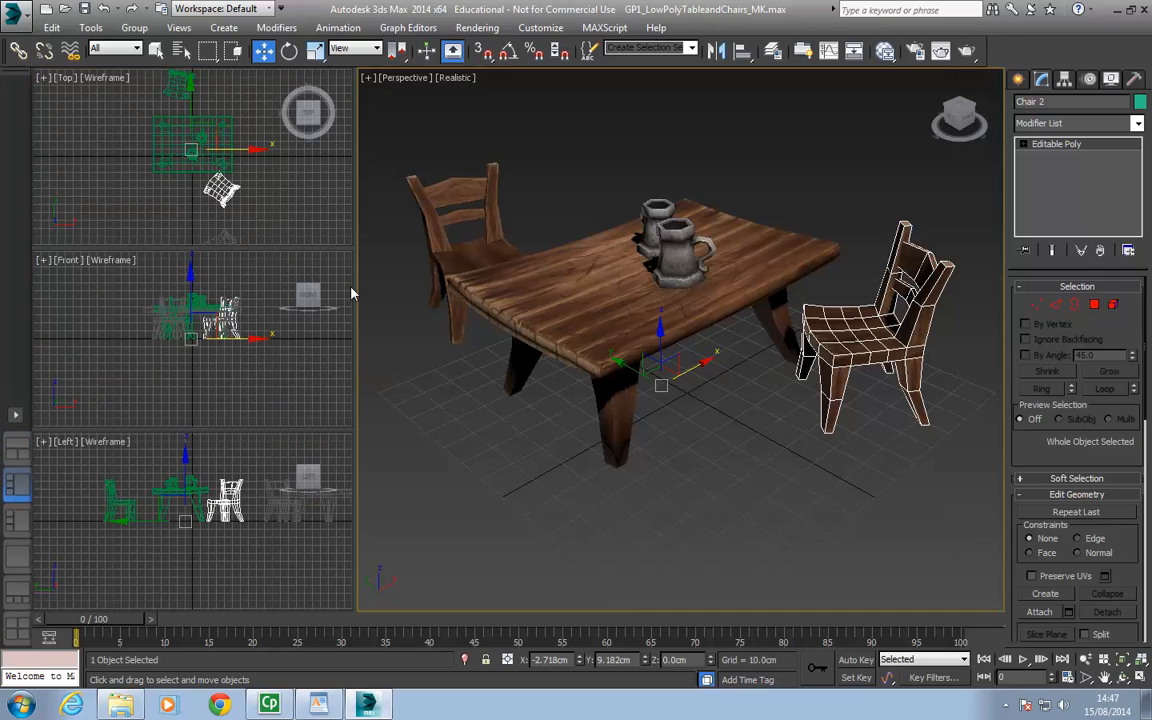
{"action": "left_click_drag", "start_coordinate": [356, 286], "coordinate": [199, 262]}
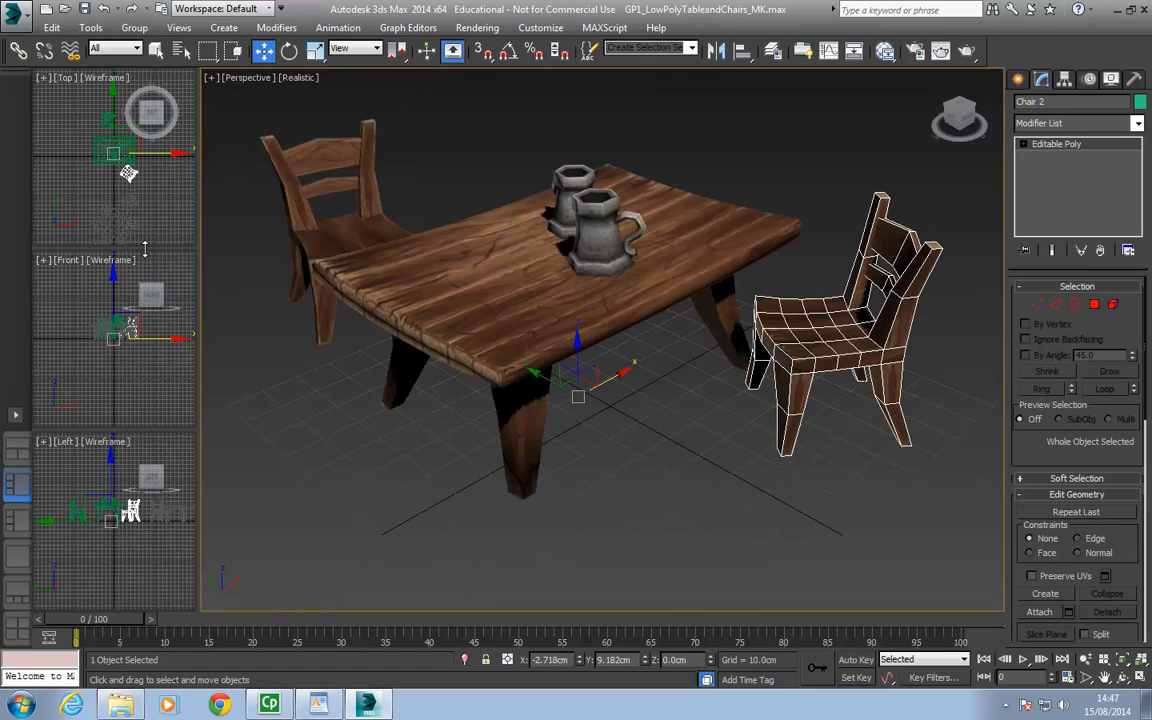
{"action": "middle_click_drag", "start_coordinate": [645, 281], "coordinate": [684, 289], "text": "alt"}
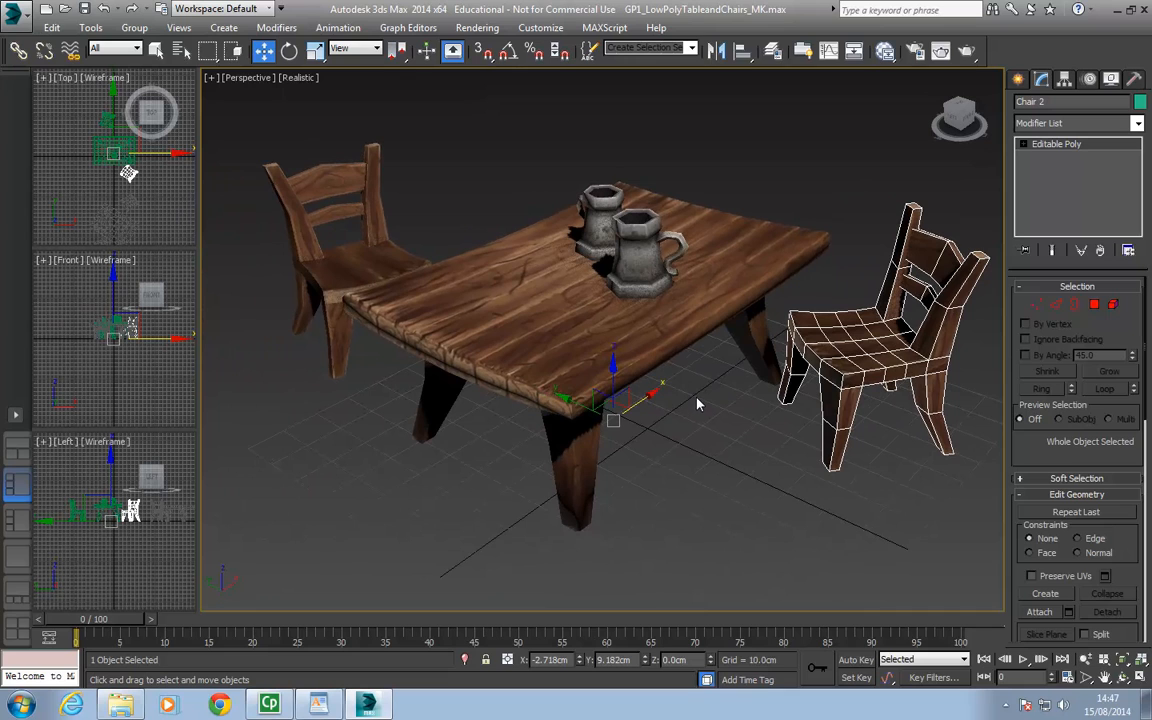
Step: Maximize the Perspective viewport and look over the table and chairs from farther away and close up
{"action": "key", "text": "alt+w"}
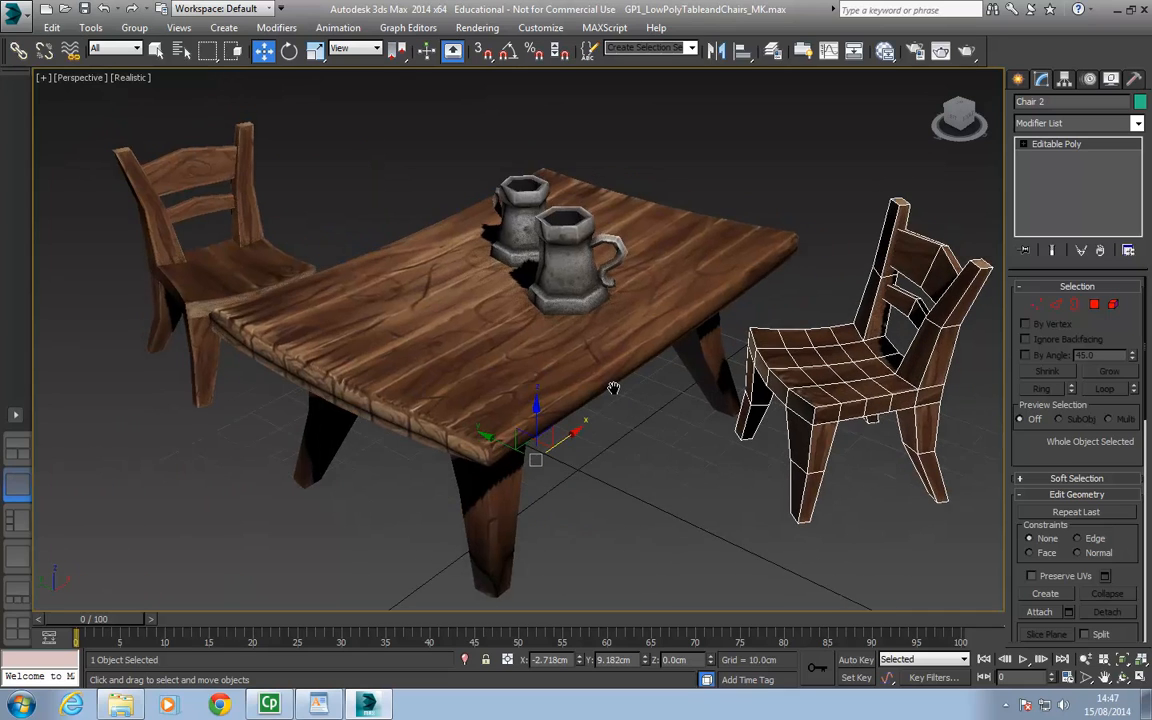
{"action": "scroll", "coordinate": [613, 388], "scroll_direction": "down", "scroll_amount": 3}
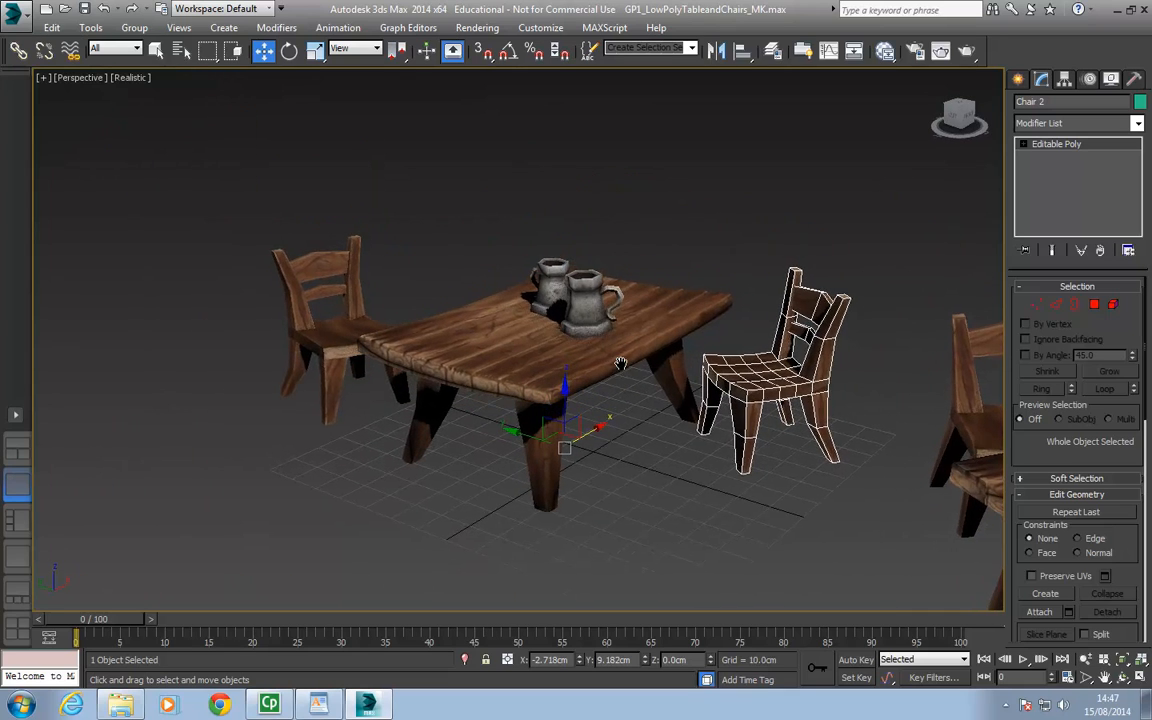
{"action": "scroll", "coordinate": [620, 363], "scroll_direction": "up", "scroll_amount": 5}
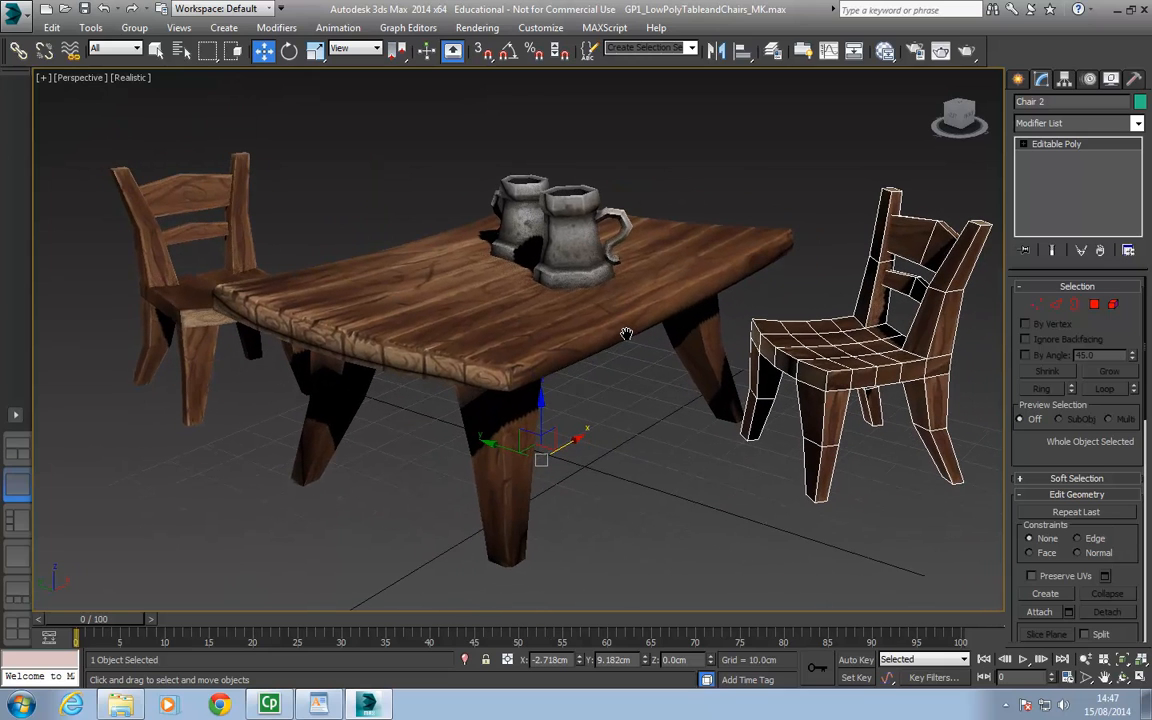
{"action": "scroll", "coordinate": [626, 335], "scroll_direction": "up", "scroll_amount": 1}
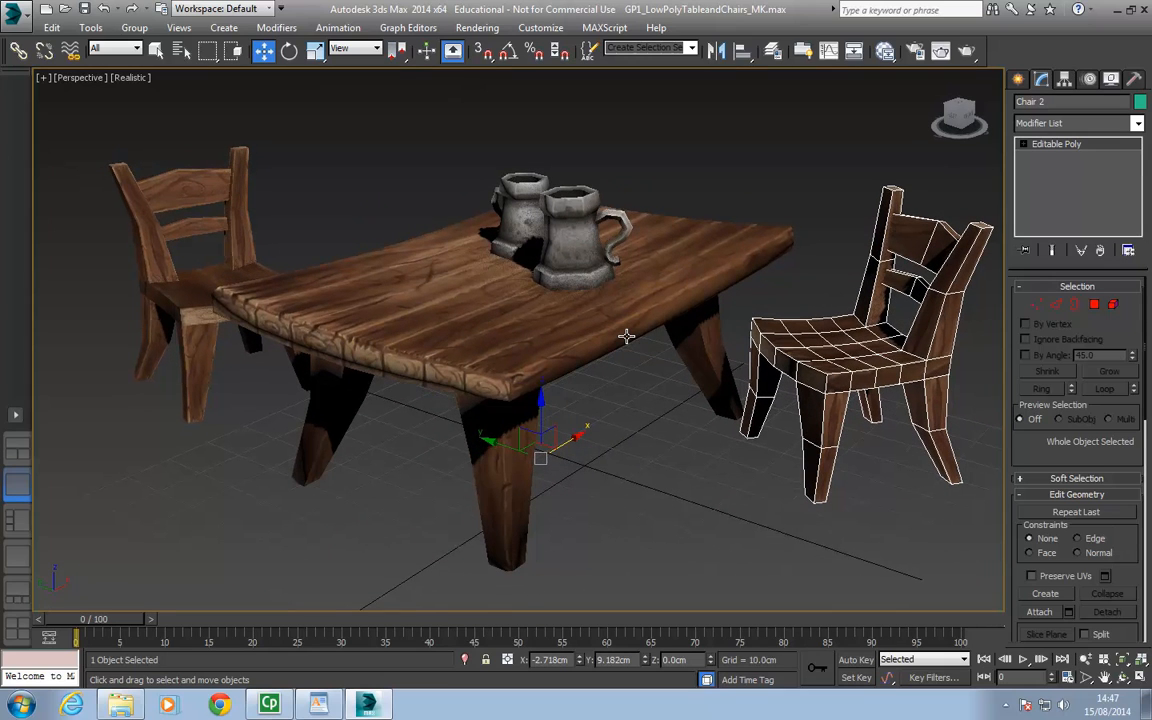
{"action": "left_click", "coordinate": [773, 190]}
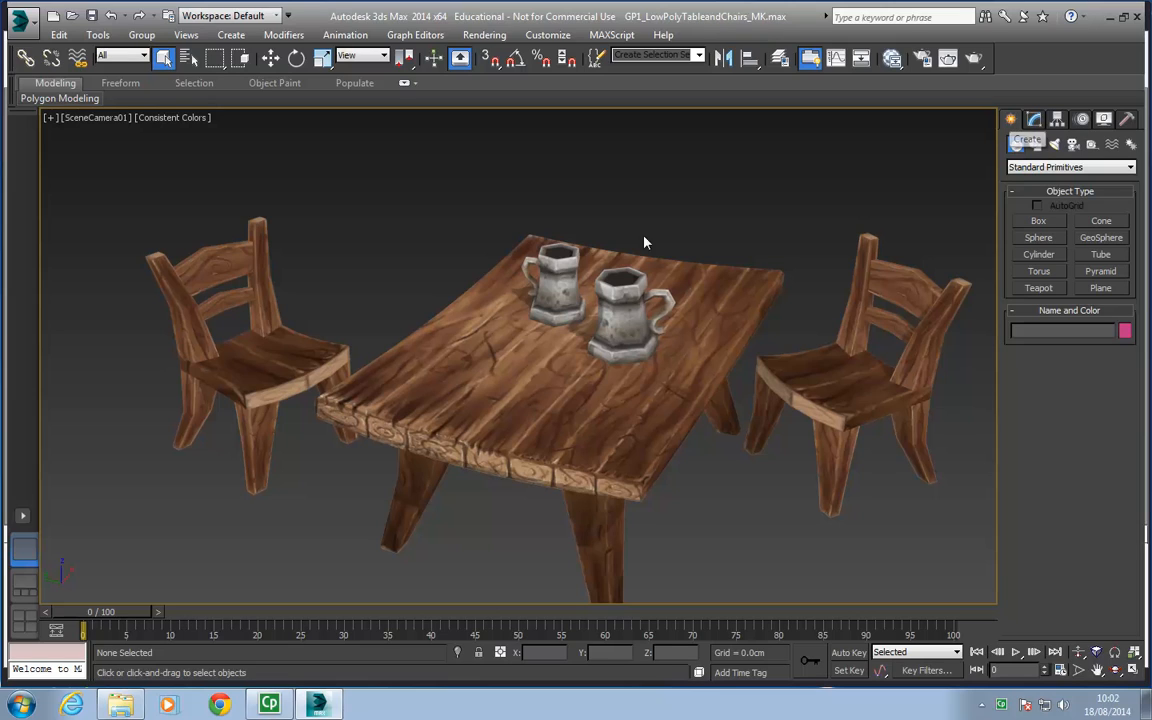
Step: Start a new empty scene and center the home grid in the Perspective viewport
{"action": "left_click", "coordinate": [36, 30]}
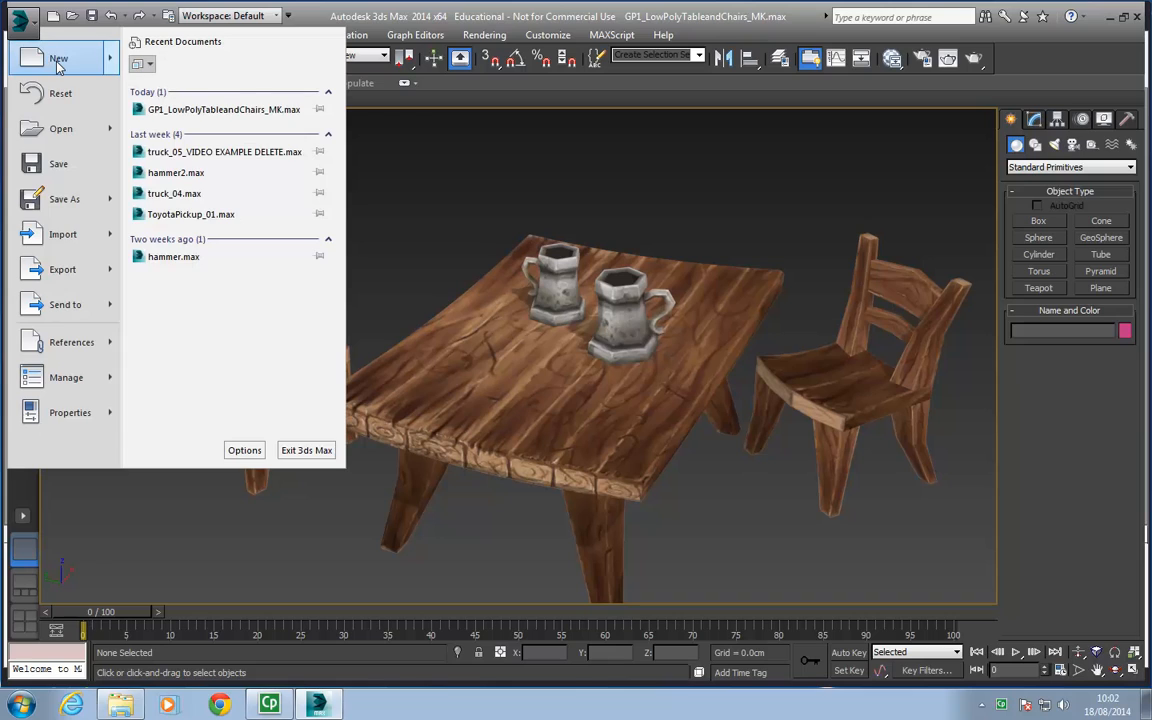
{"action": "mouse_move", "coordinate": [58, 65]}
{"action": "left_click", "coordinate": [180, 82]}
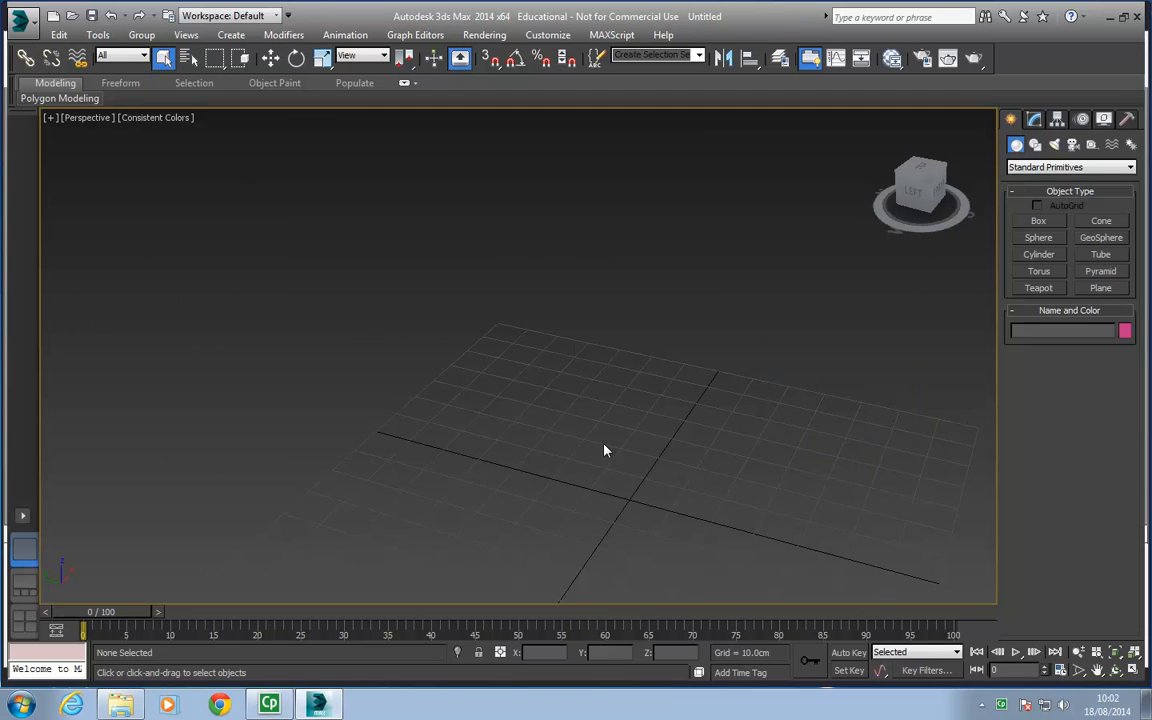
{"action": "middle_click_drag", "start_coordinate": [604, 451], "coordinate": [495, 343]}
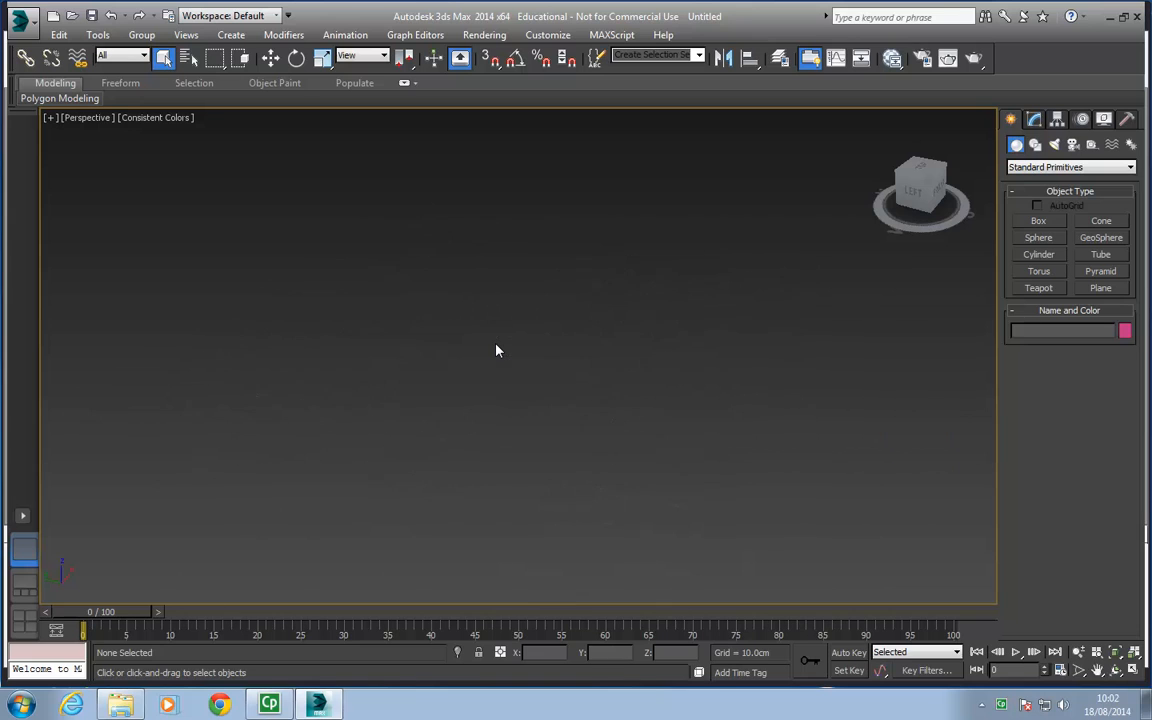
{"action": "middle_click_drag", "start_coordinate": [555, 357], "coordinate": [527, 378], "text": "alt"}
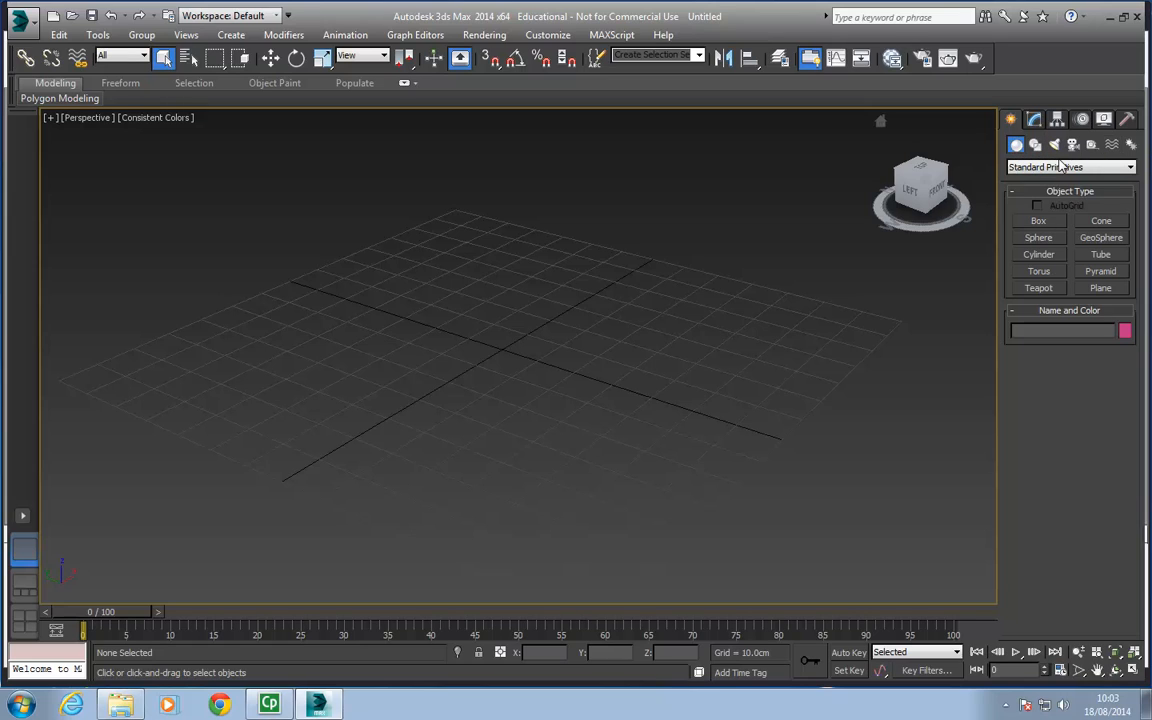
Step: Examine the geometry categories, including Compound Objects and Extended Primitives, and return to Standard Primitives
{"action": "left_click", "coordinate": [1066, 170]}
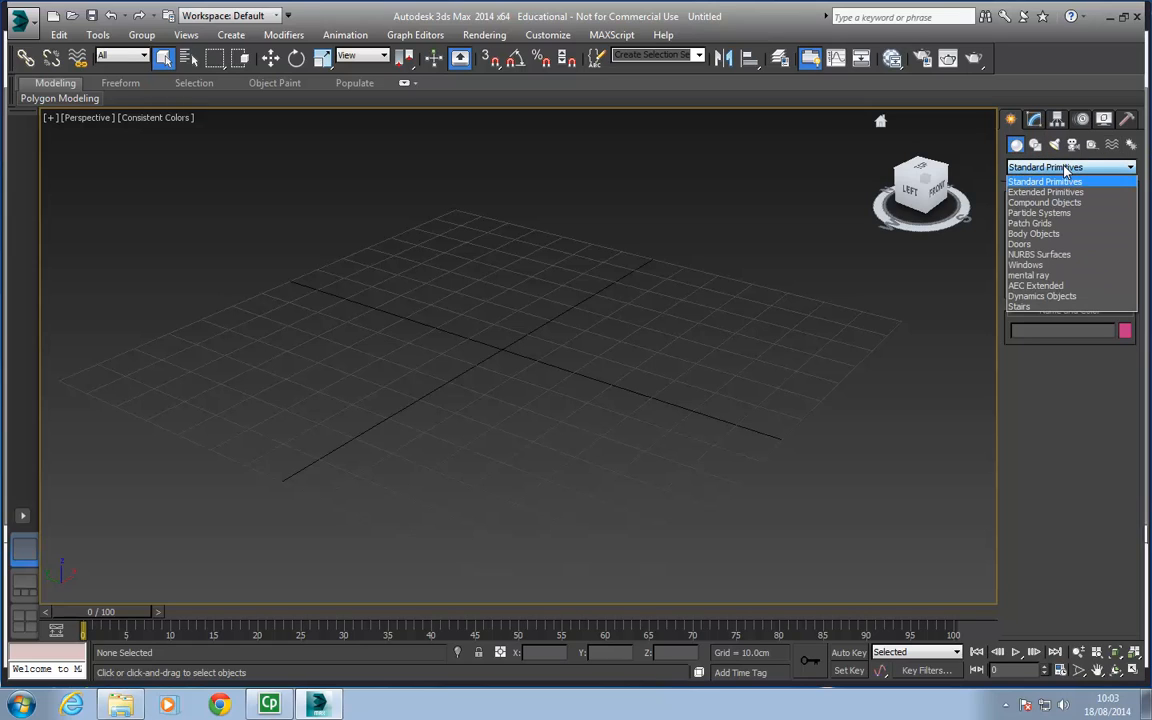
{"action": "left_click", "coordinate": [1045, 202]}
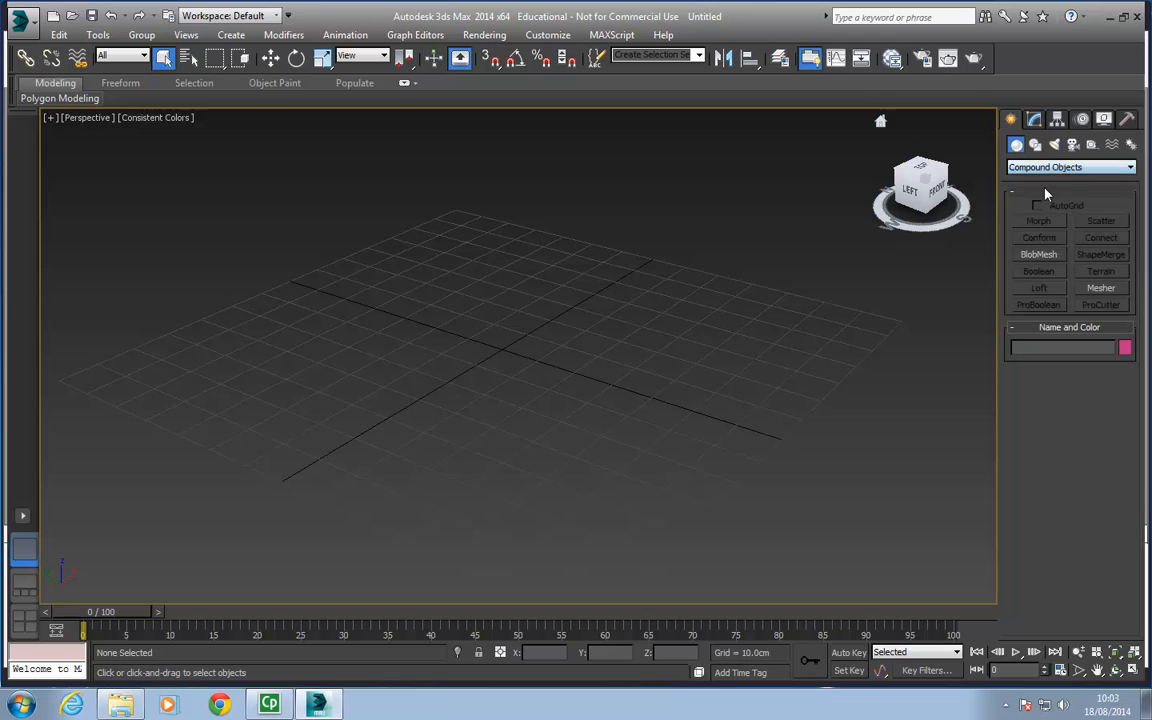
{"action": "left_click", "coordinate": [1045, 168]}
{"action": "left_click", "coordinate": [1046, 186]}
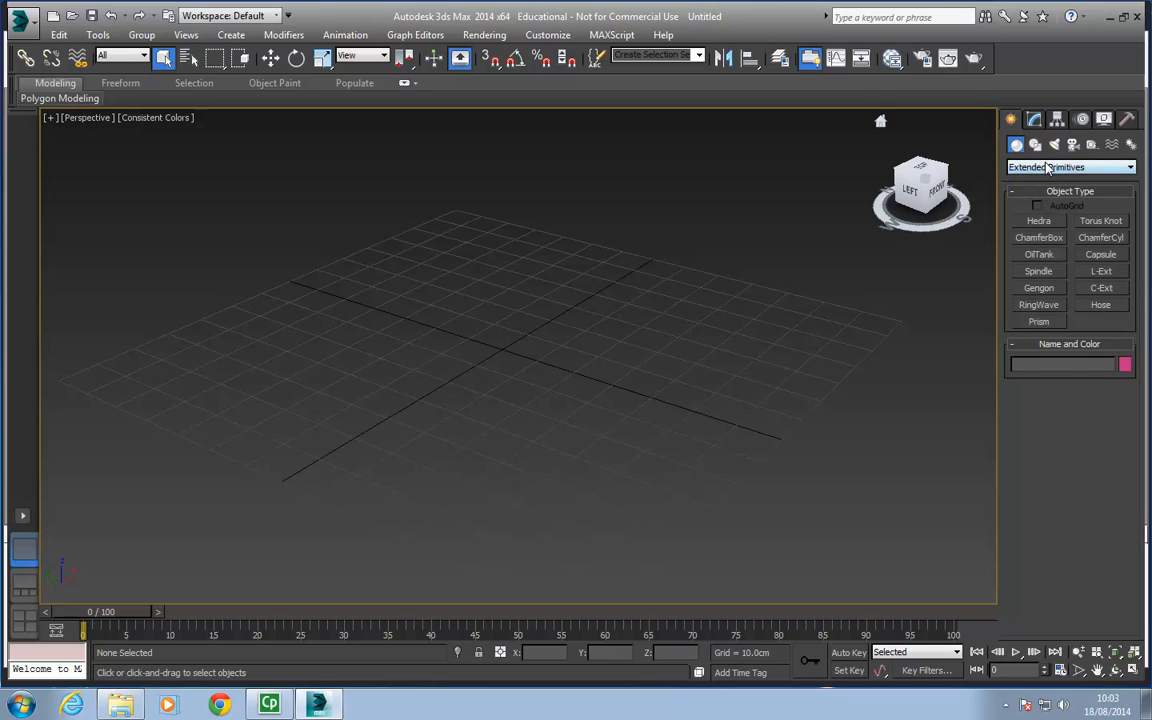
{"action": "left_click", "coordinate": [1046, 168]}
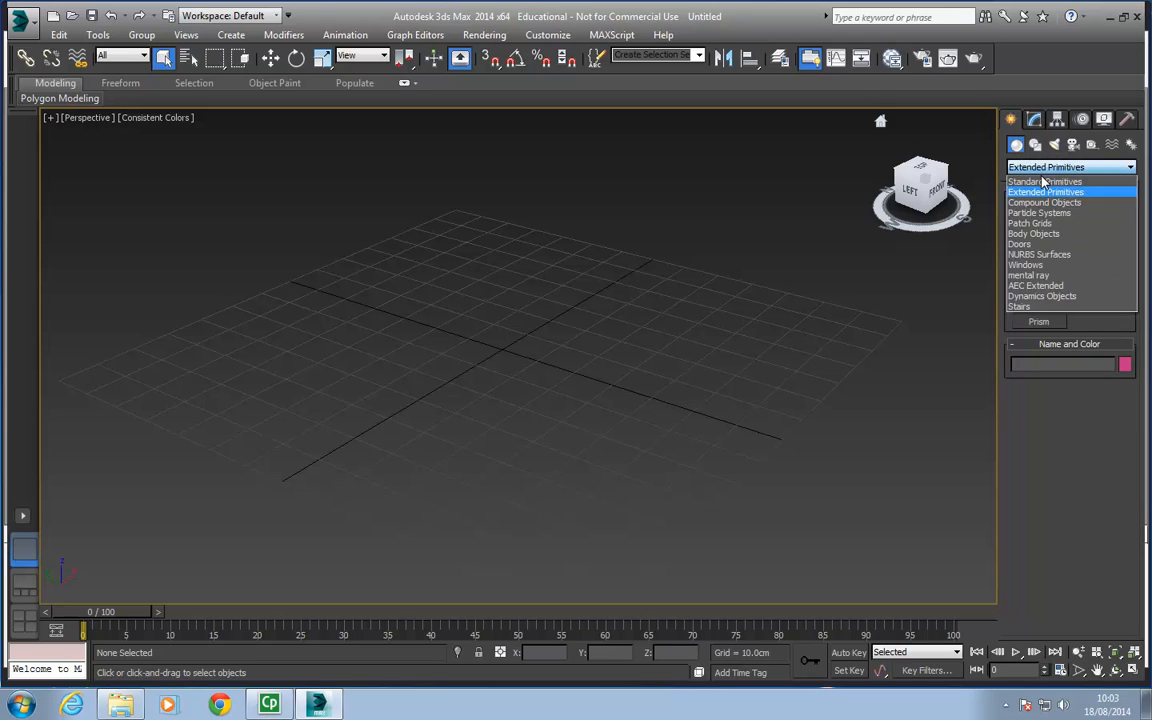
{"action": "left_click", "coordinate": [1040, 178]}
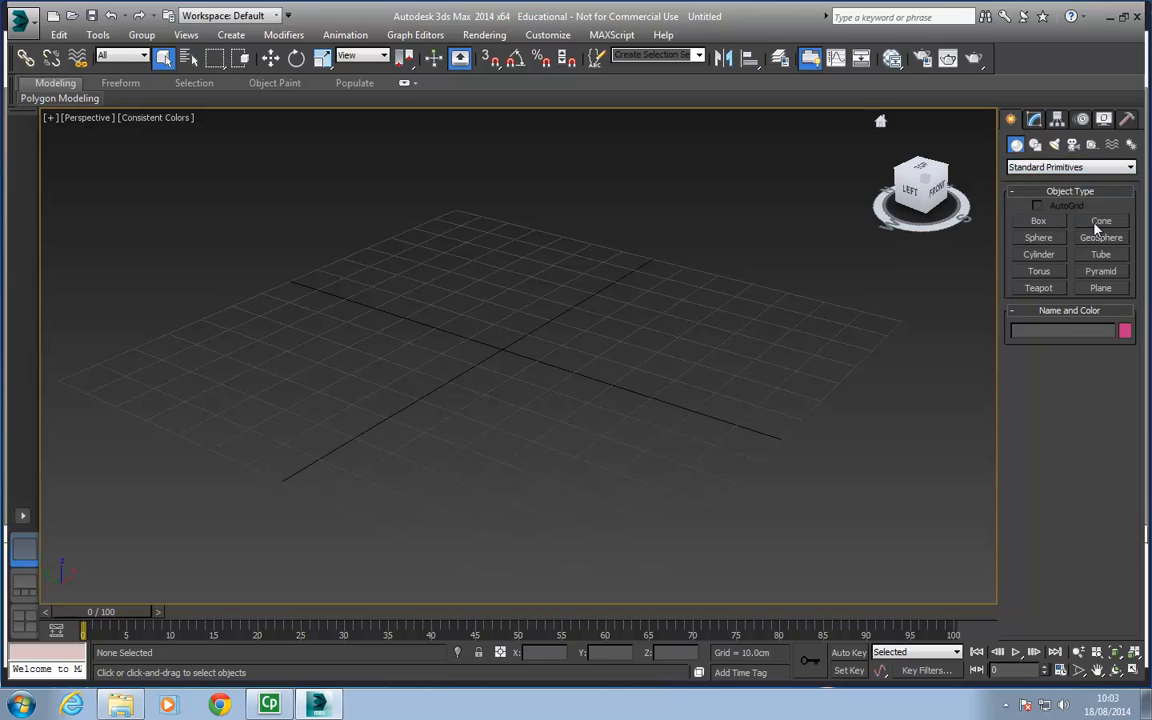
{"action": "left_click", "coordinate": [1071, 171]}
{"action": "left_click", "coordinate": [1048, 180]}
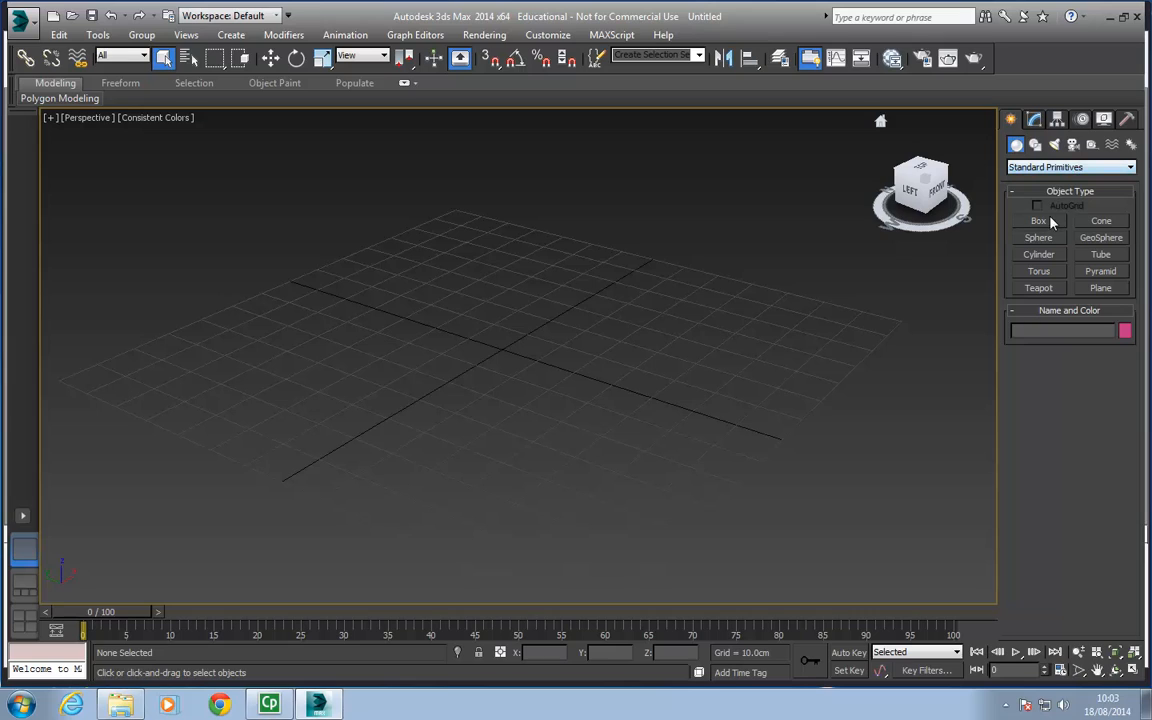
{"action": "left_click", "coordinate": [1074, 169]}
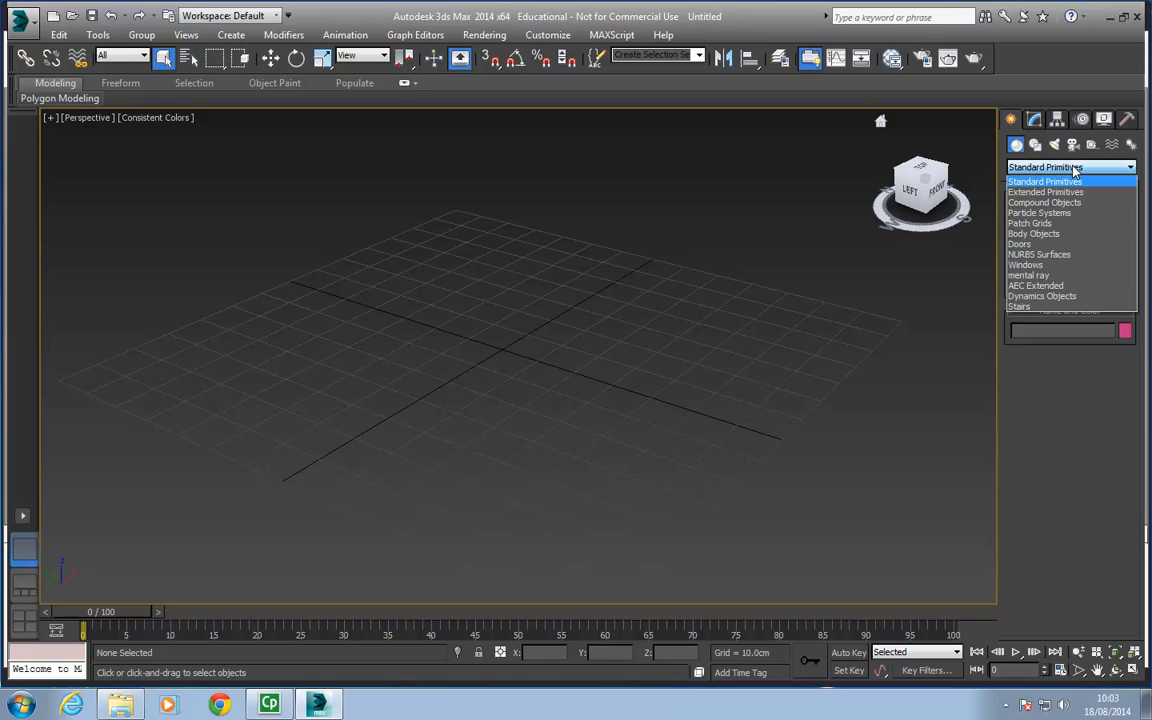
{"action": "left_click", "coordinate": [1074, 170]}
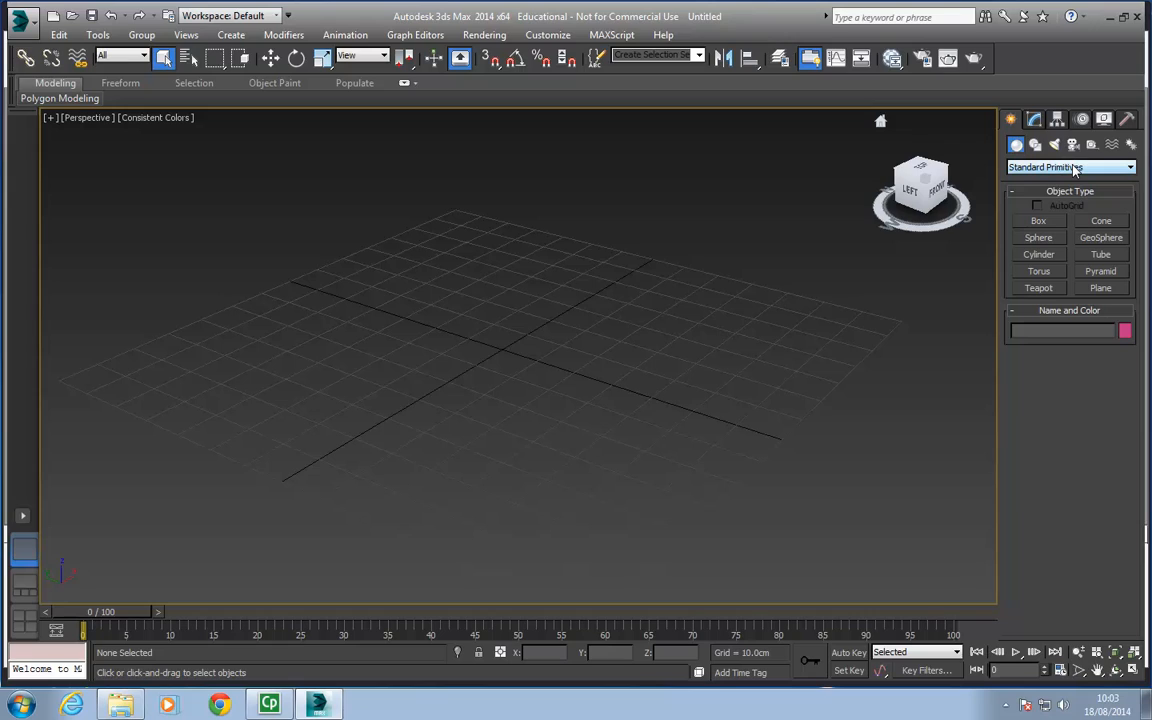
Step: Create a box on the grid about 81 cm long, 59 cm wide and 26 cm high
{"action": "left_click", "coordinate": [1038, 221]}
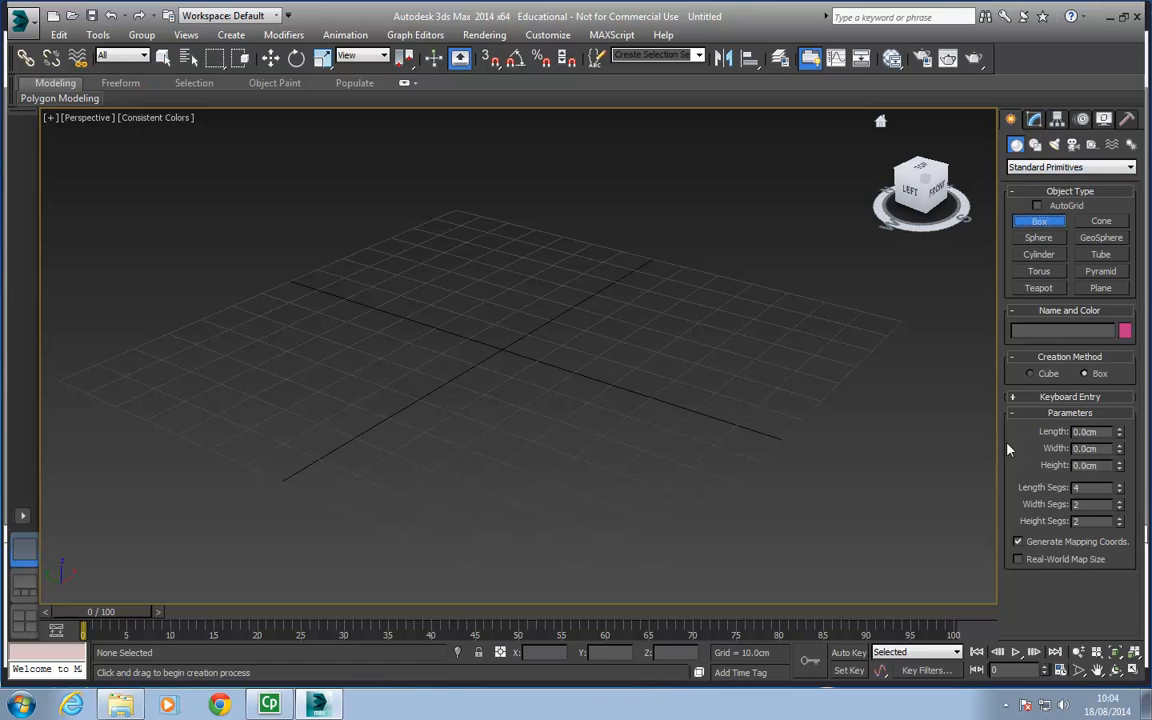
{"action": "mouse_move", "coordinate": [591, 398]}
{"action": "middle_mouse_down", "text": "alt"}
{"action": "mouse_move", "coordinate": [581, 419]}
{"action": "mouse_move", "coordinate": [560, 424]}
{"action": "mouse_move", "coordinate": [576, 417]}
{"action": "middle_mouse_up", "text": "alt"}
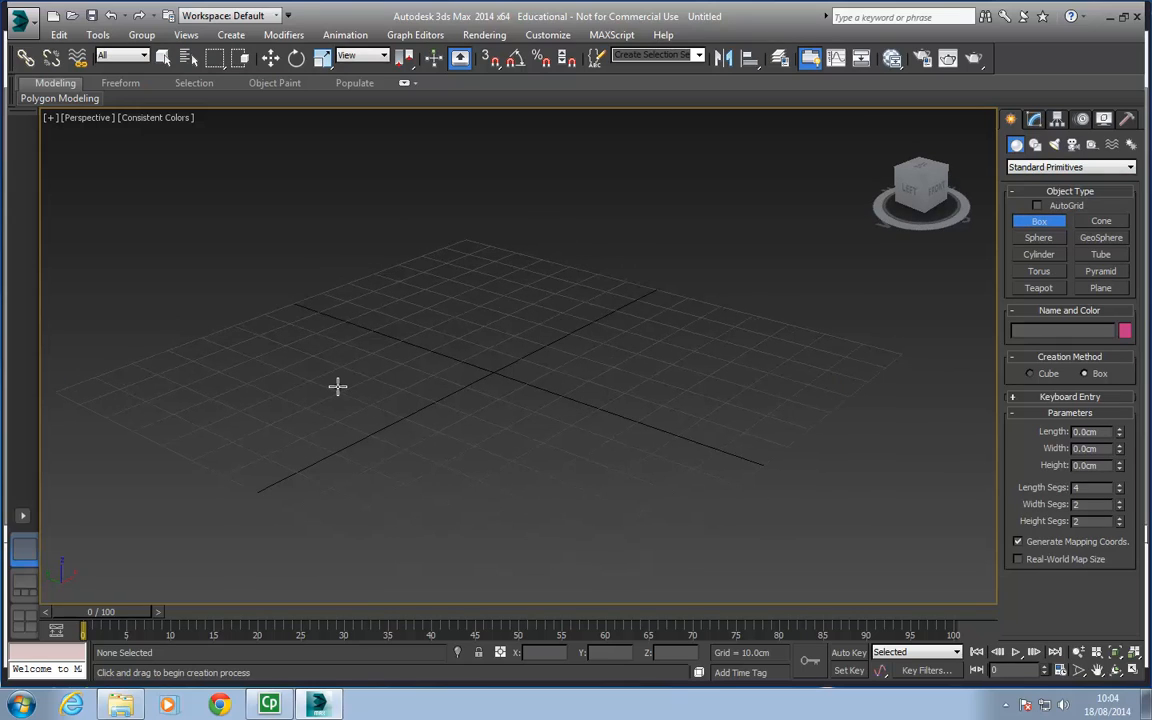
{"action": "left_click_drag", "start_coordinate": [337, 386], "coordinate": [784, 390]}
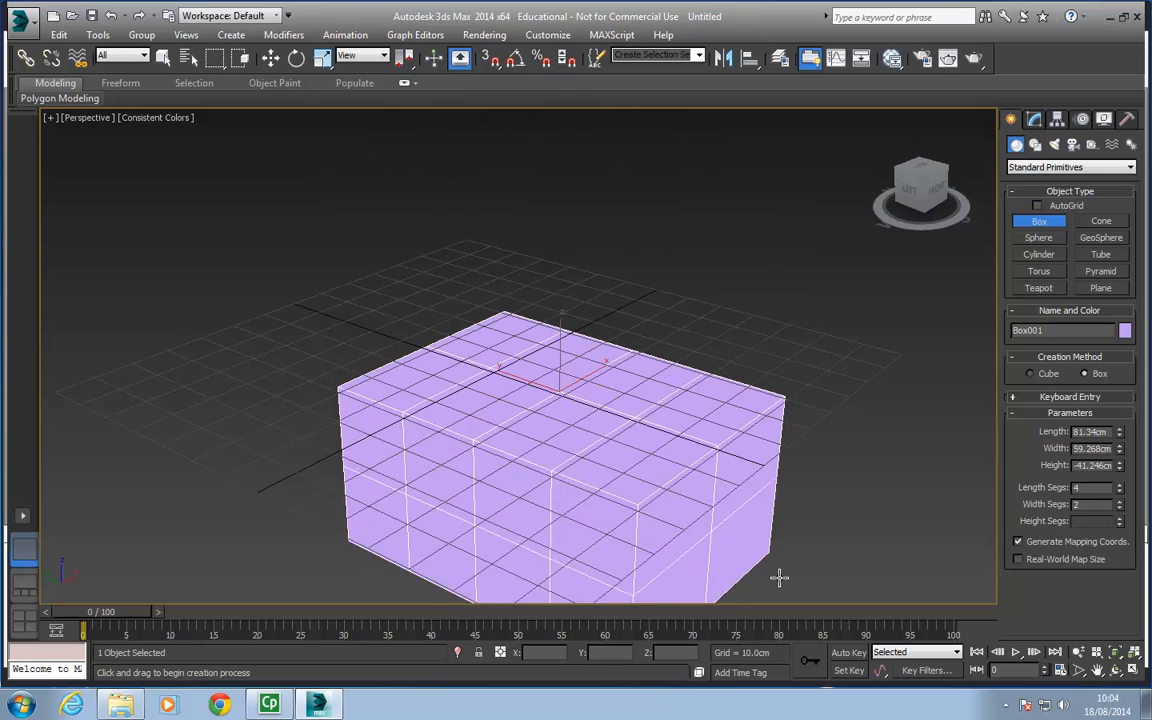
{"action": "left_click", "coordinate": [746, 274]}
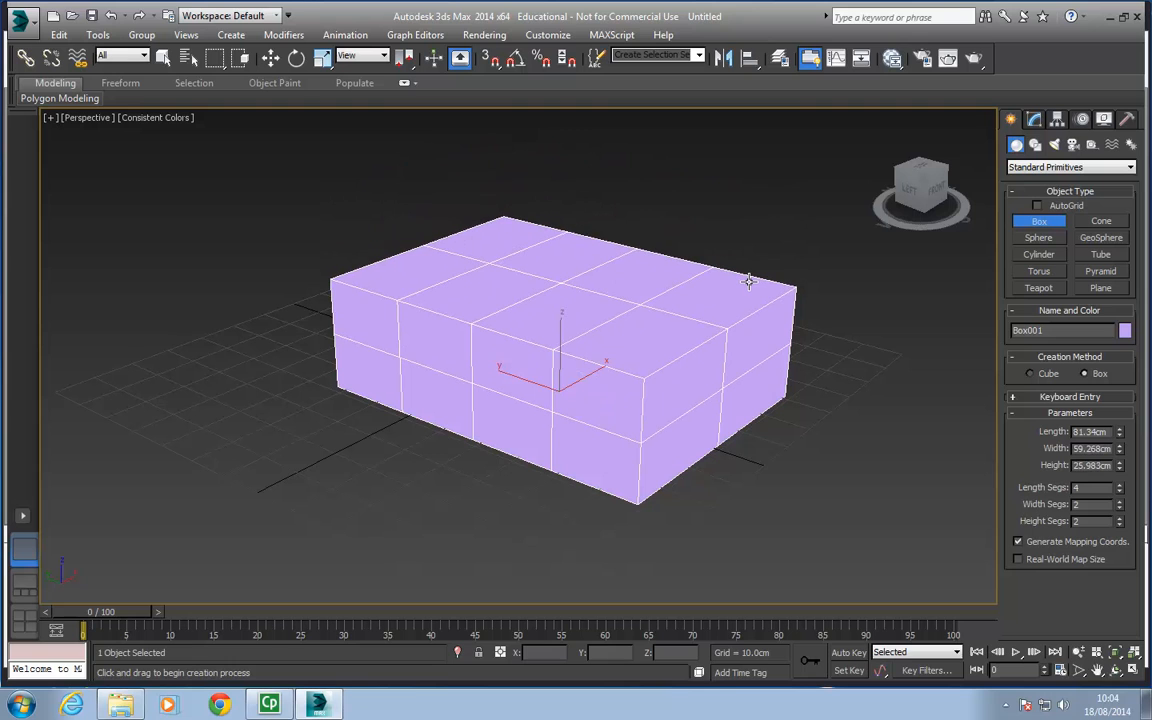
{"action": "middle_click_drag", "start_coordinate": [688, 349], "coordinate": [645, 334], "text": "alt"}
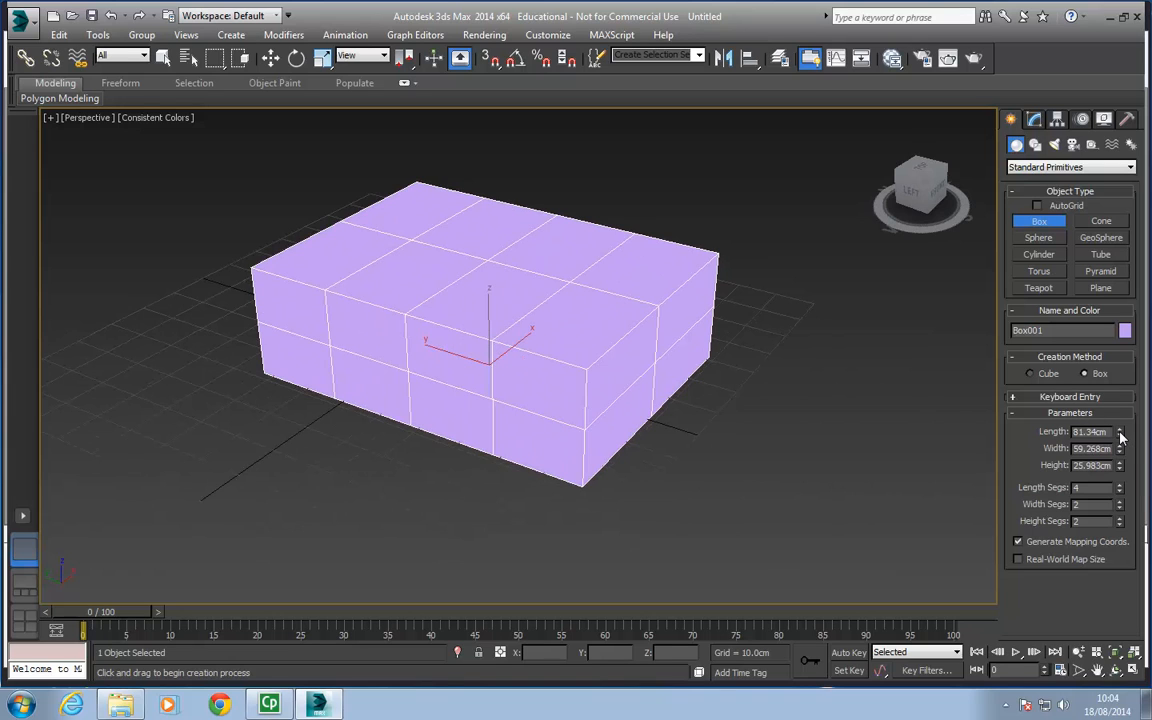
Step: Resize the box to about 80 cm long, 36 cm wide and 23 cm high
{"action": "mouse_move", "coordinate": [1120, 433]}
{"action": "left_mouse_down"}
{"action": "mouse_move", "coordinate": [1120, 445]}
{"action": "mouse_move", "coordinate": [1120, 420]}
{"action": "mouse_move", "coordinate": [1121, 440]}
{"action": "left_mouse_up"}
{"action": "mouse_move", "coordinate": [1121, 453]}
{"action": "left_mouse_down"}
{"action": "mouse_move", "coordinate": [1121, 500]}
{"action": "mouse_move", "coordinate": [1121, 440]}
{"action": "mouse_move", "coordinate": [1126, 474]}
{"action": "left_mouse_up"}
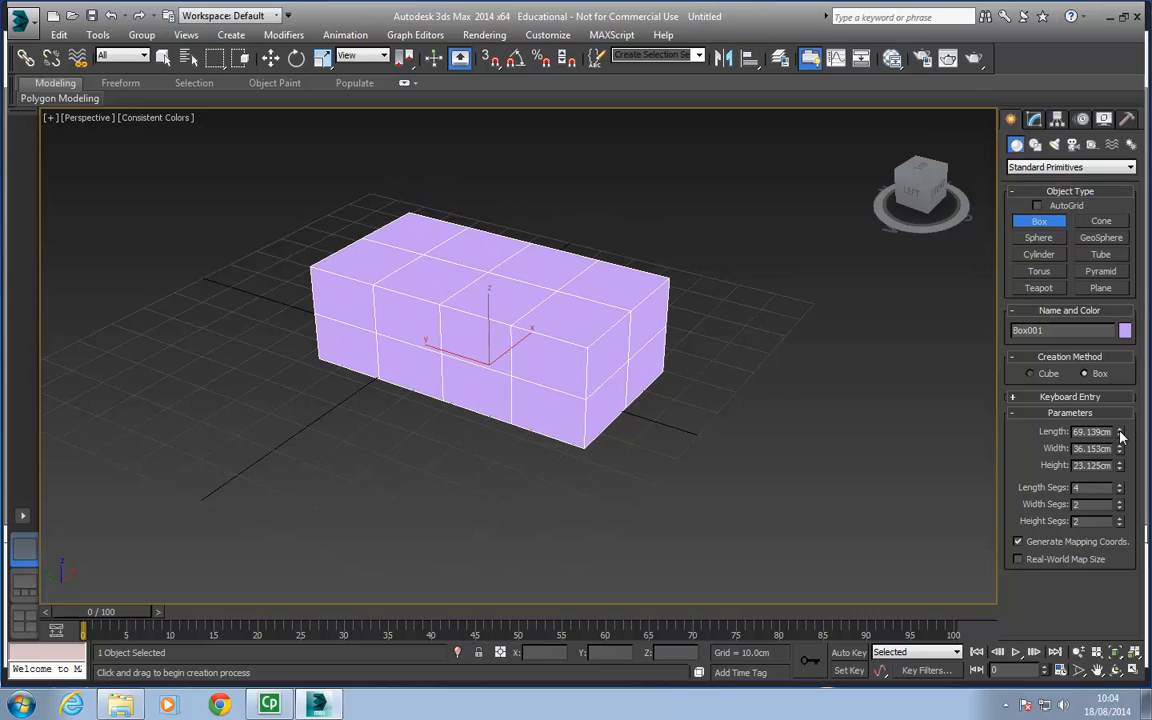
{"action": "left_click_drag", "start_coordinate": [1121, 434], "coordinate": [1122, 433]}
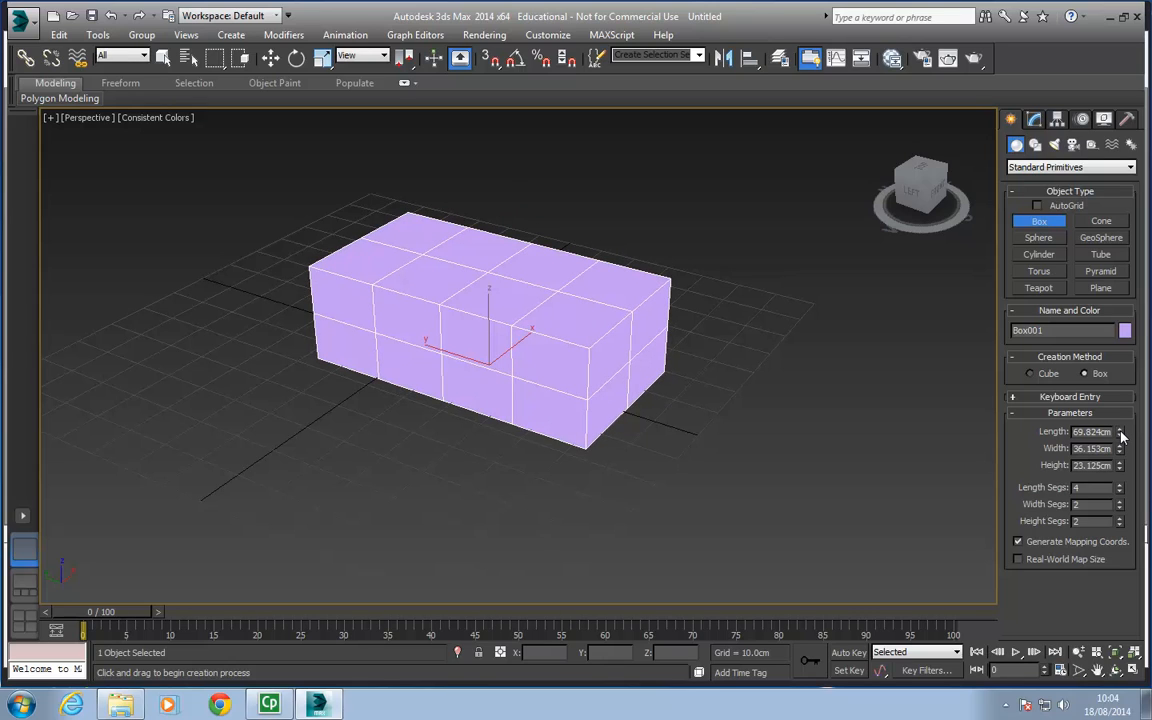
{"action": "mouse_move", "coordinate": [1121, 434]}
{"action": "left_mouse_down"}
{"action": "mouse_move", "coordinate": [1135, 344]}
{"action": "mouse_move", "coordinate": [1142, 445]}
{"action": "mouse_move", "coordinate": [1145, 415]}
{"action": "mouse_move", "coordinate": [1148, 428]}
{"action": "mouse_move", "coordinate": [1122, 434]}
{"action": "left_mouse_up"}
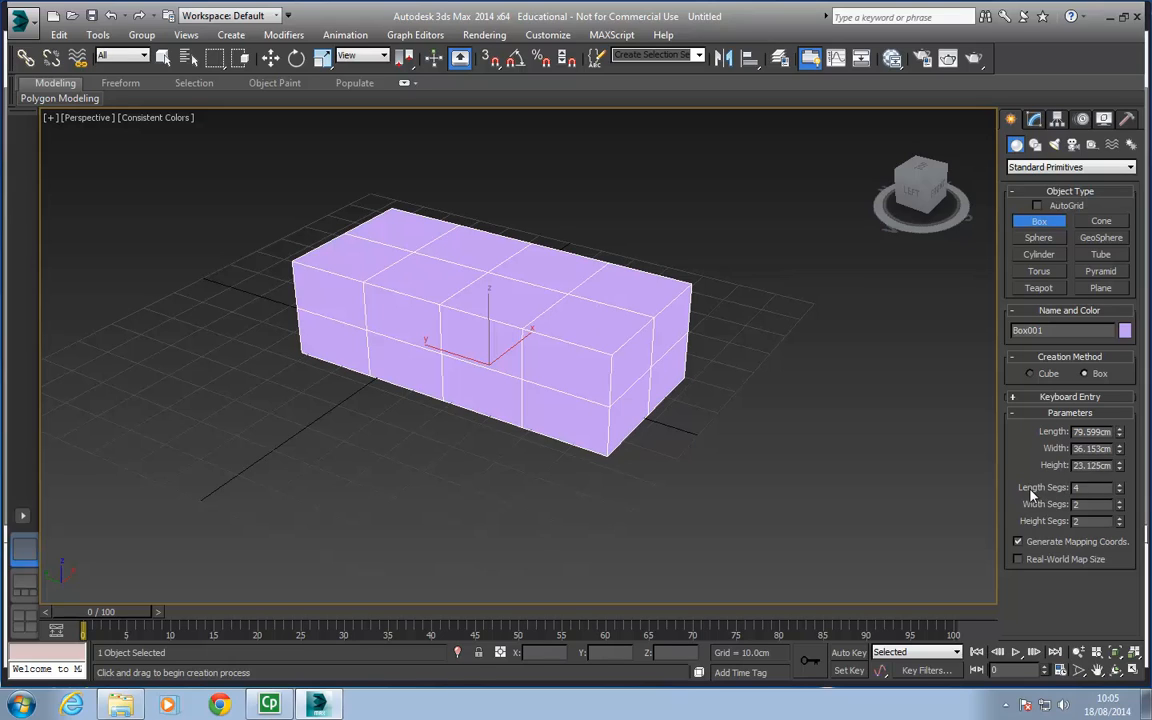
Step: Try more length segments on the box, return them to 4, and set its width segments to 3
{"action": "left_click", "coordinate": [1121, 485]}
{"action": "left_click", "coordinate": [1121, 485]}
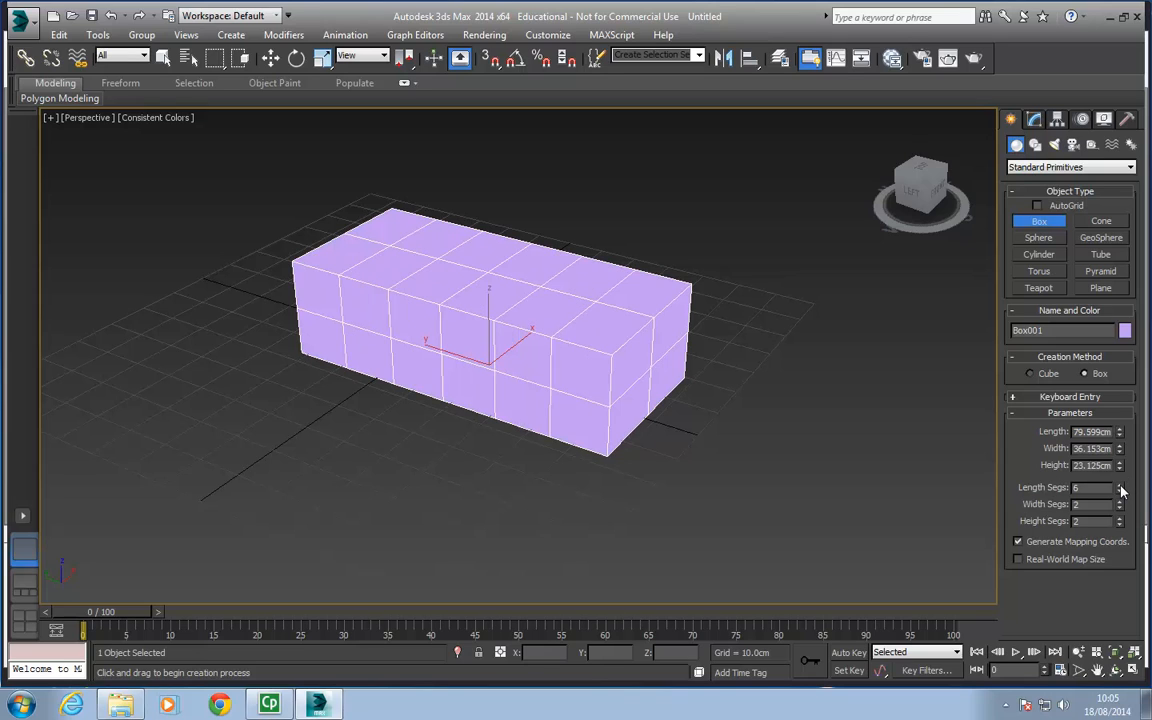
{"action": "left_click", "coordinate": [1121, 485]}
{"action": "left_click", "coordinate": [1120, 490]}
{"action": "left_click", "coordinate": [1120, 490]}
{"action": "left_click", "coordinate": [1120, 490]}
{"action": "left_click", "coordinate": [1120, 502]}
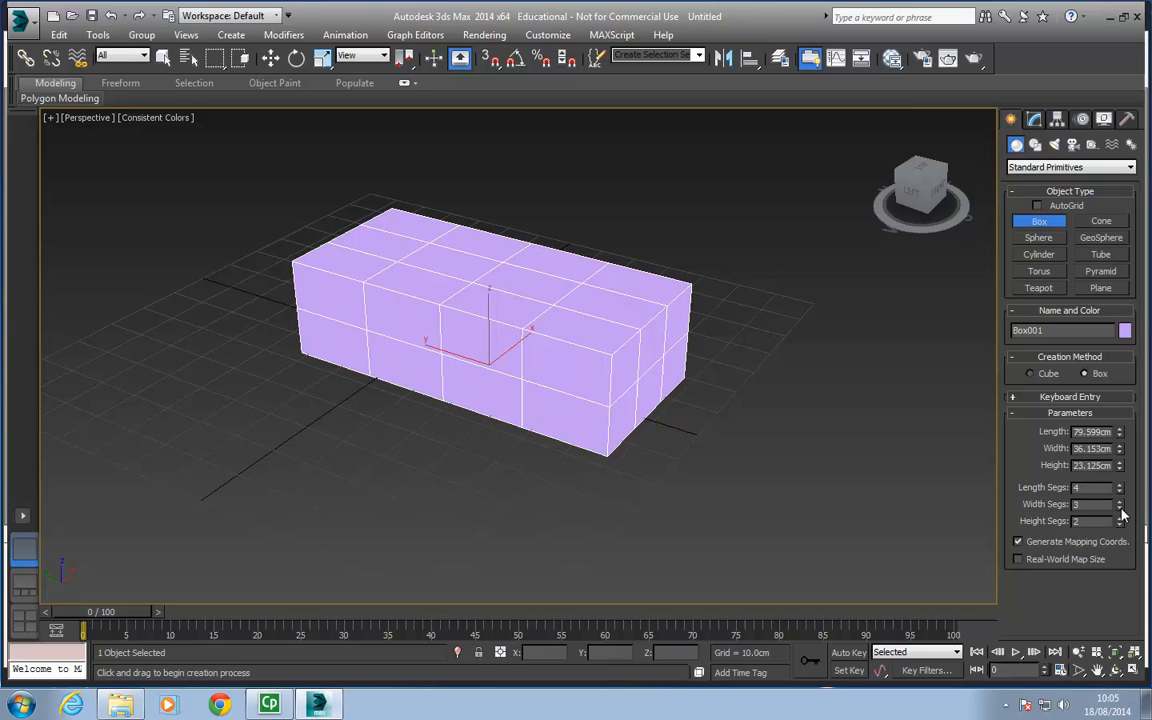
Step: Reset the box's length, width and height segments to 1 and delete the box
{"action": "right_click", "coordinate": [1121, 489]}
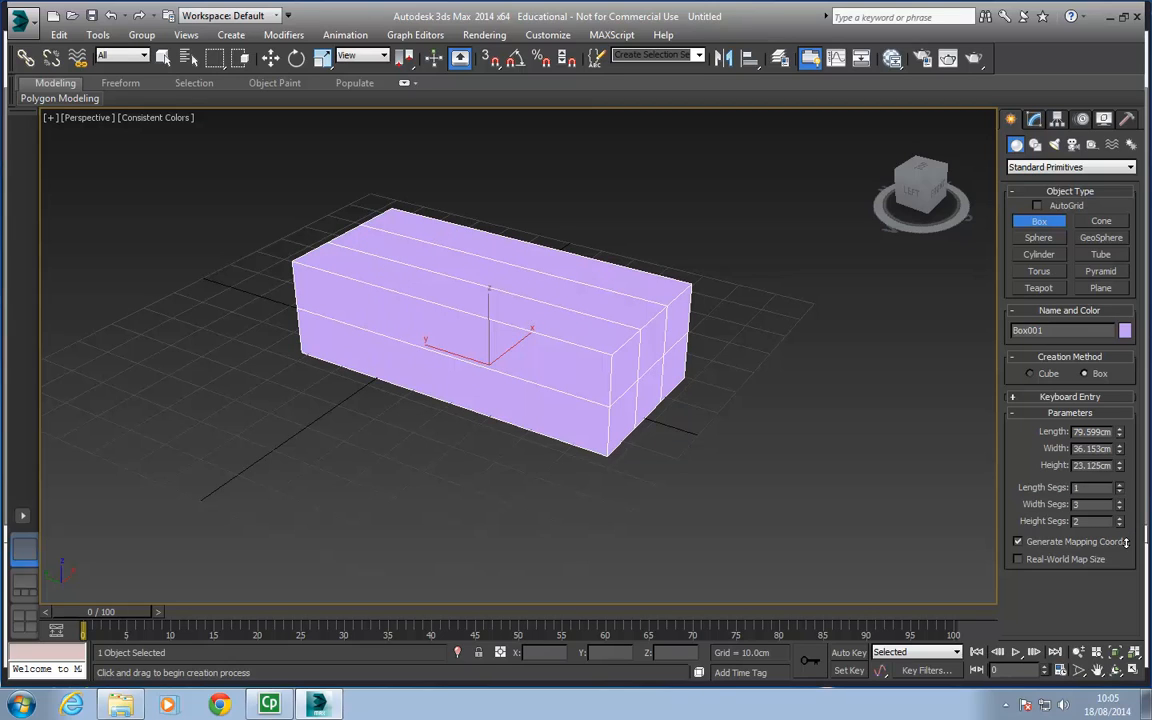
{"action": "right_click", "coordinate": [1120, 505]}
{"action": "right_click", "coordinate": [1120, 521]}
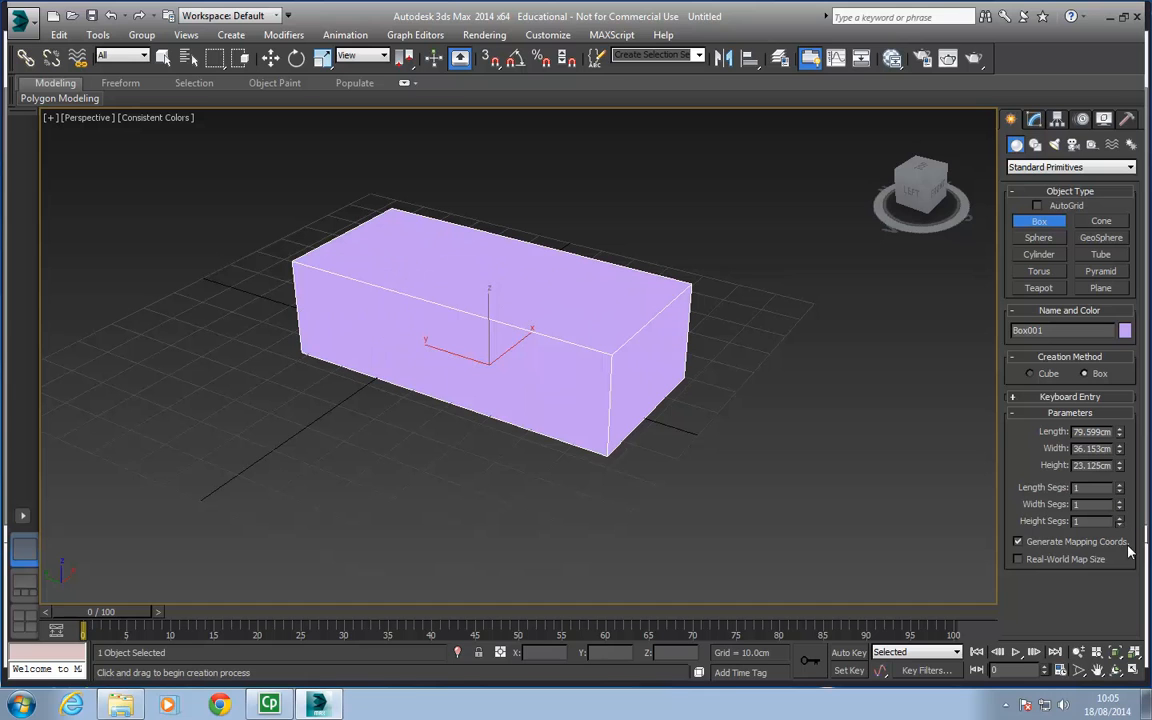
{"action": "middle_click_drag", "start_coordinate": [473, 268], "coordinate": [473, 314], "text": "alt"}
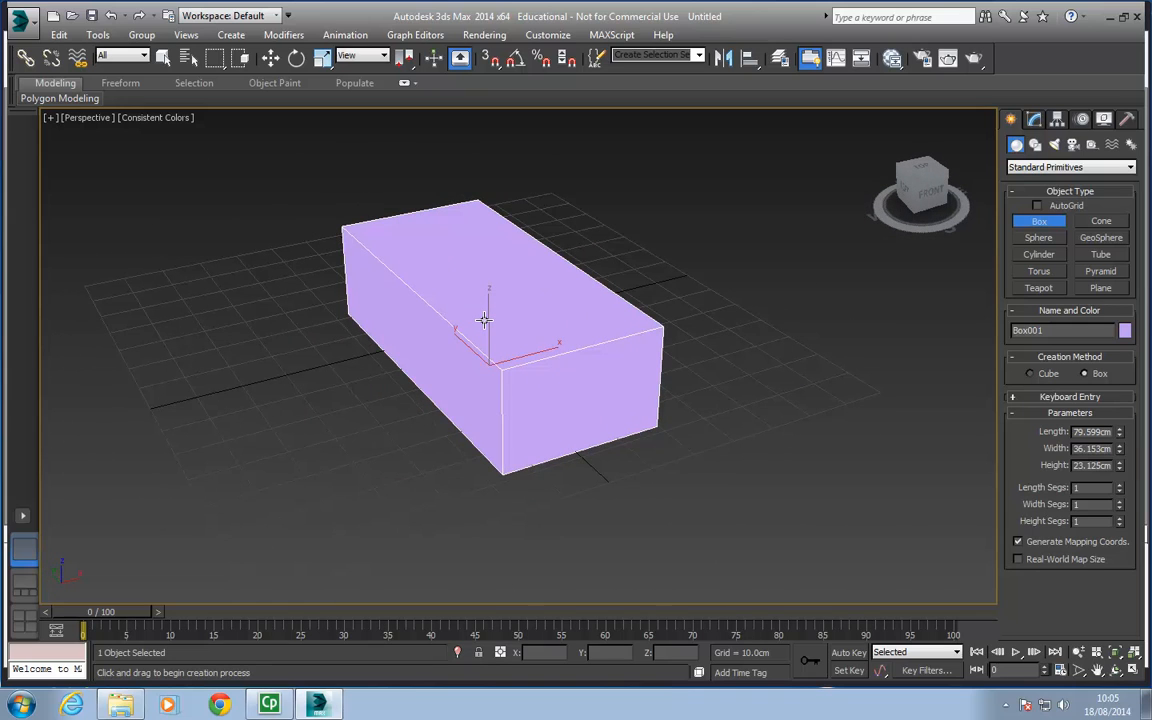
{"action": "key", "text": "Delete"}
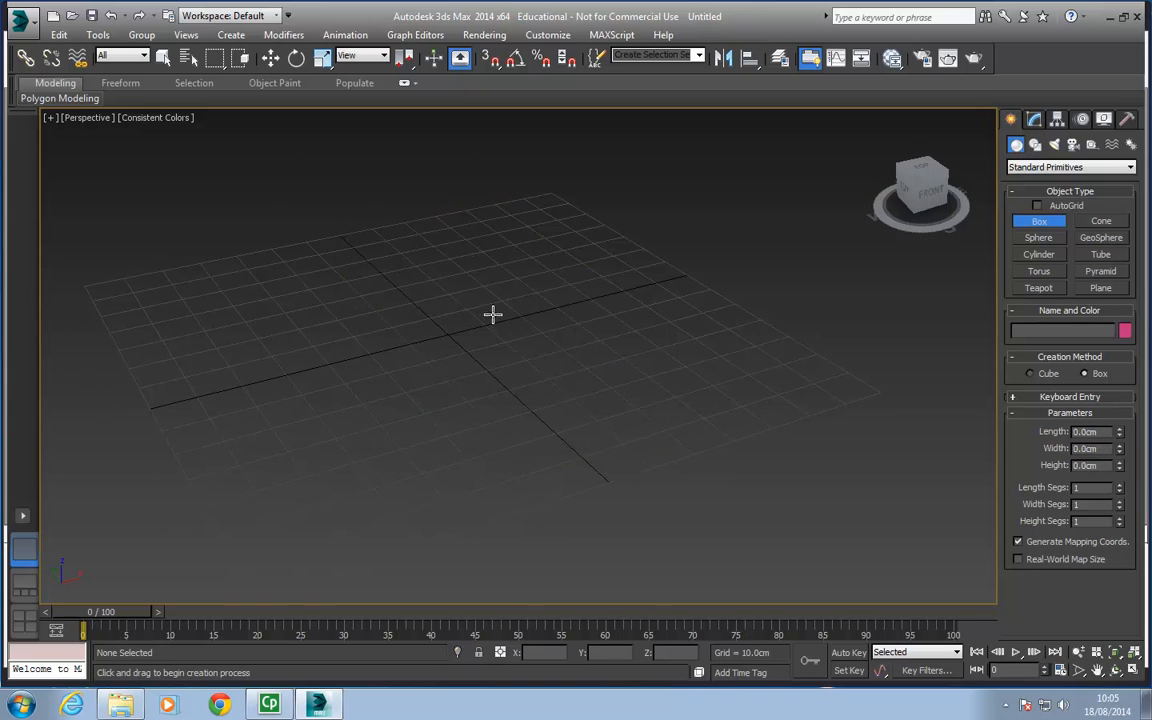
Step: Create a sphere with a radius of about 32 cm at the center of the grid
{"action": "middle_click_drag", "start_coordinate": [442, 342], "coordinate": [504, 365], "text": "alt"}
{"action": "left_click", "coordinate": [1039, 238]}
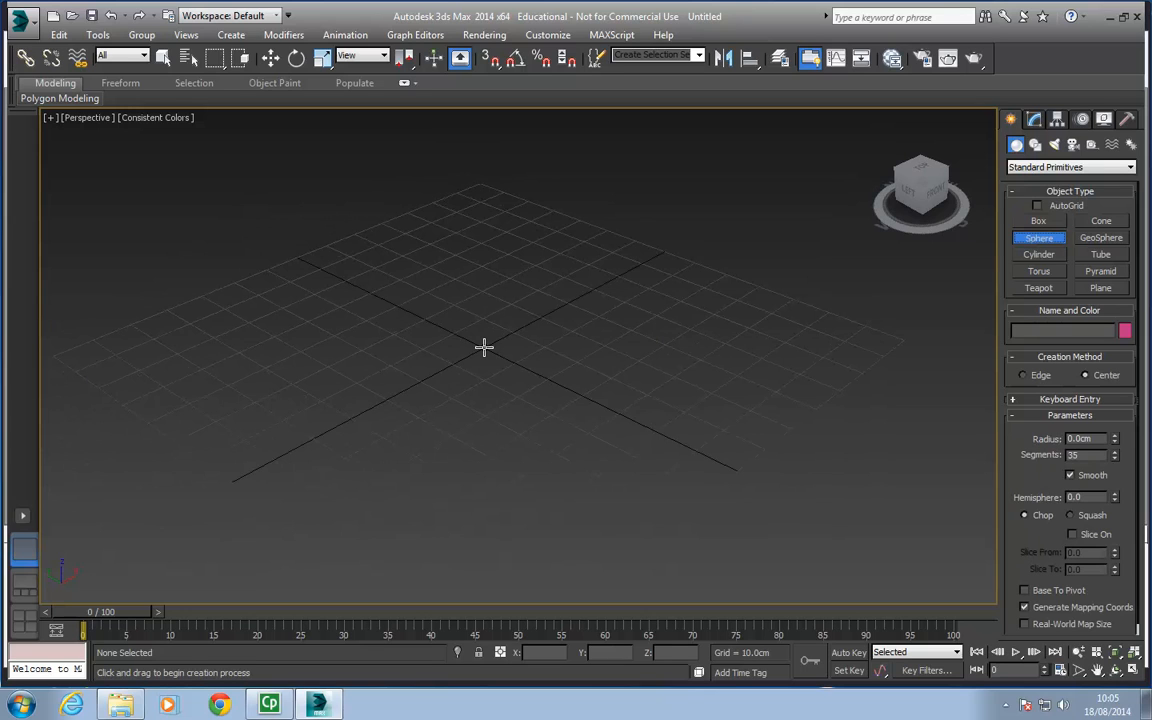
{"action": "left_click_drag", "start_coordinate": [483, 347], "coordinate": [620, 360]}
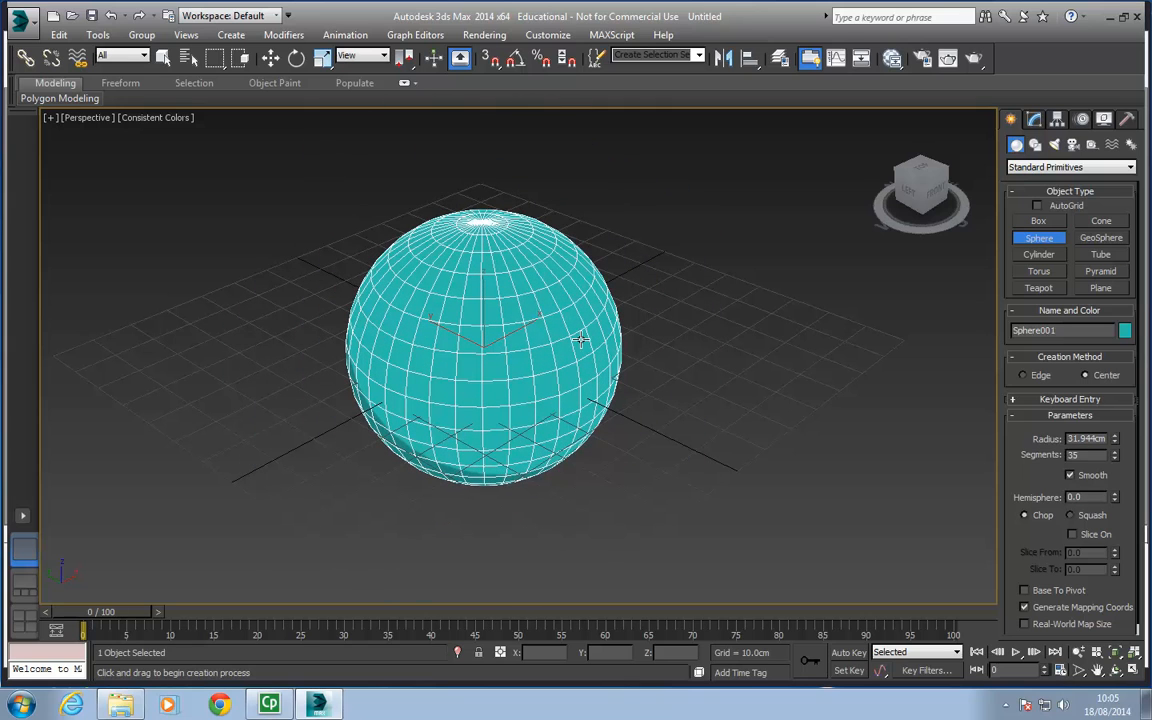
Step: Adjust the sphere to a radius of about 35 cm and 33 segments, try its hemisphere value, and delete it
{"action": "scroll", "coordinate": [1120, 400], "scroll_direction": "down", "scroll_amount": 2}
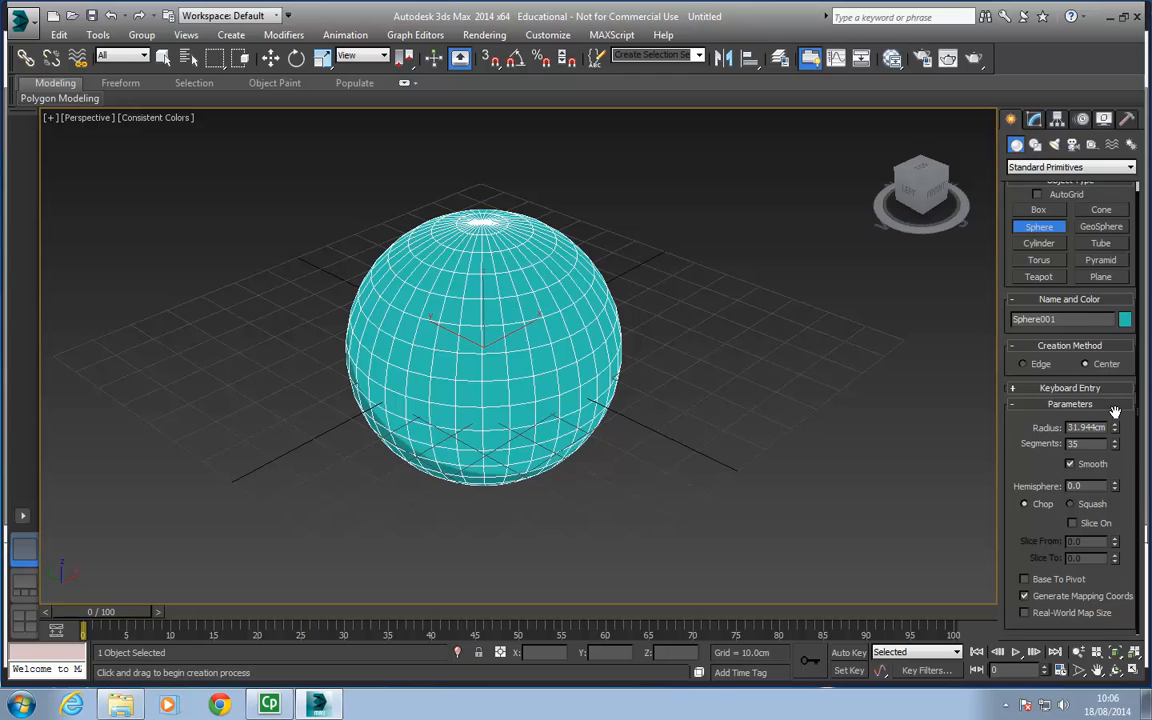
{"action": "left_click_drag", "start_coordinate": [1115, 430], "coordinate": [1129, 457]}
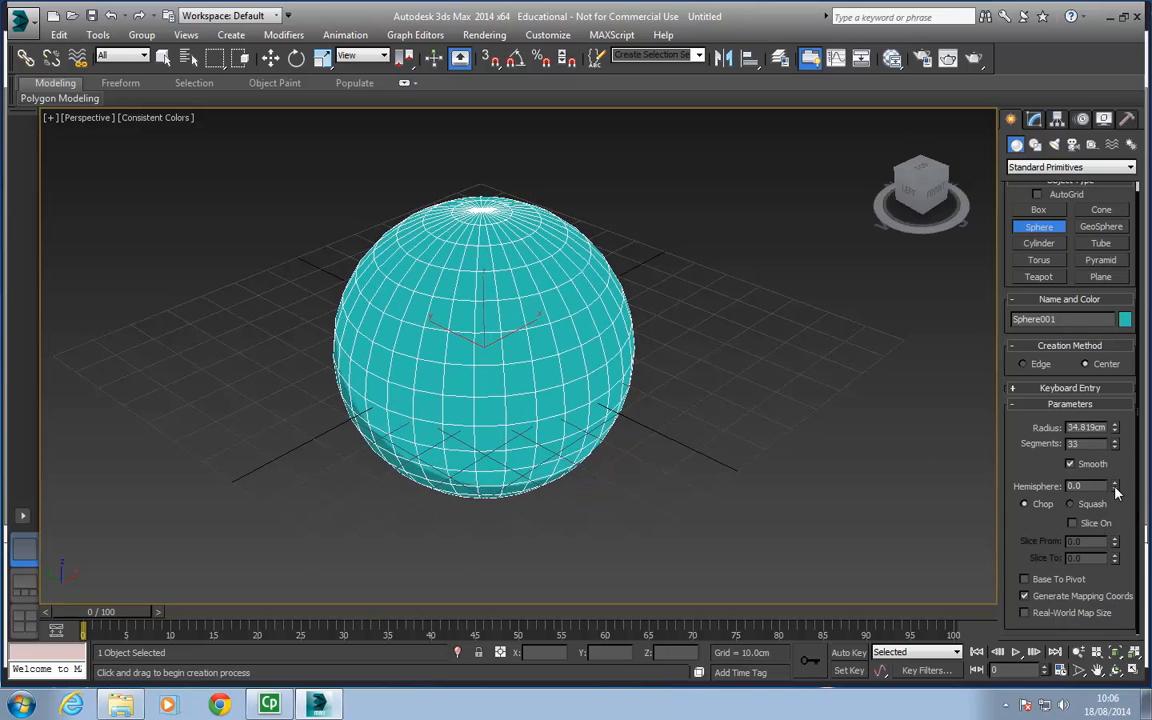
{"action": "left_click_drag", "start_coordinate": [1116, 492], "coordinate": [1148, 494]}
{"action": "middle_click_drag", "start_coordinate": [588, 374], "coordinate": [557, 340], "text": "alt"}
{"action": "key", "text": "Delete"}
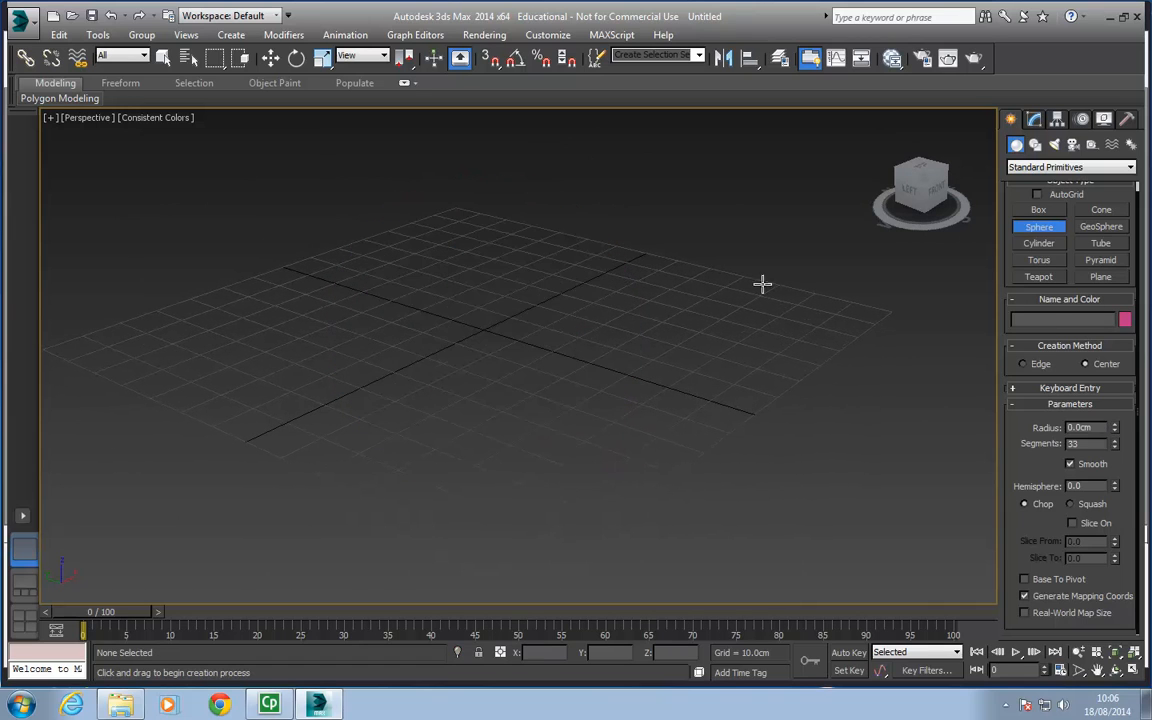
Step: Create a cylinder about 28 cm in radius and 43 cm high at the center of the grid
{"action": "left_click", "coordinate": [1041, 245]}
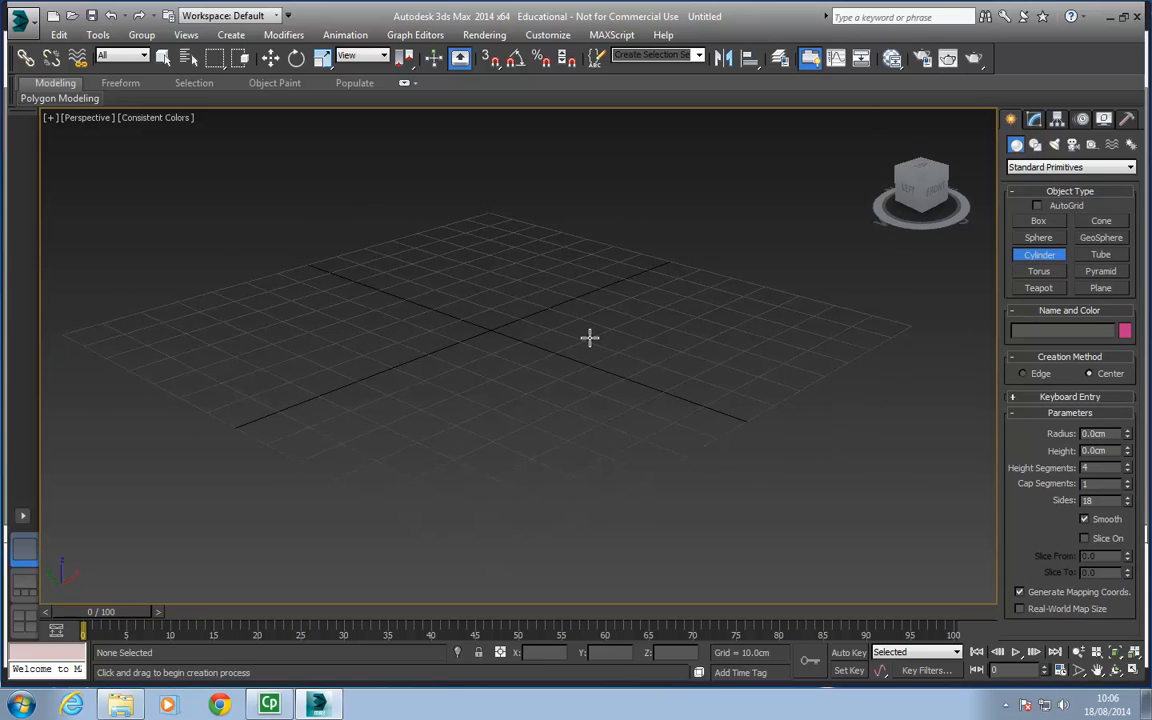
{"action": "middle_click_drag", "start_coordinate": [589, 337], "coordinate": [601, 380]}
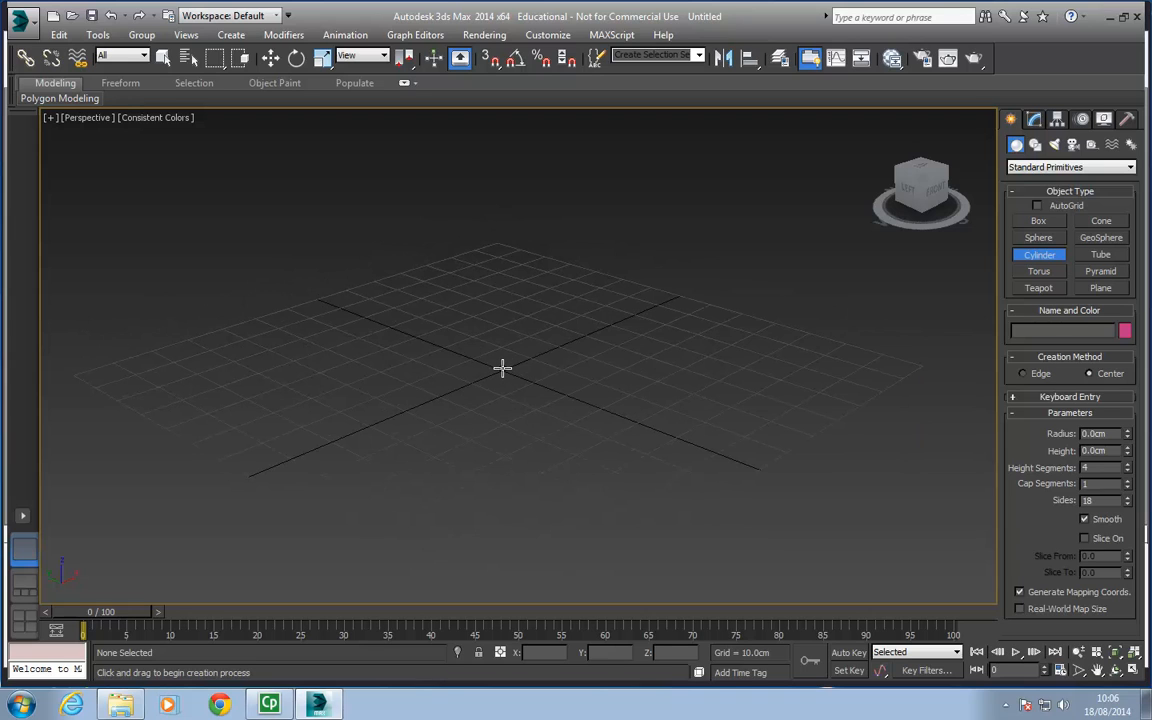
{"action": "left_click_drag", "start_coordinate": [502, 368], "coordinate": [622, 380]}
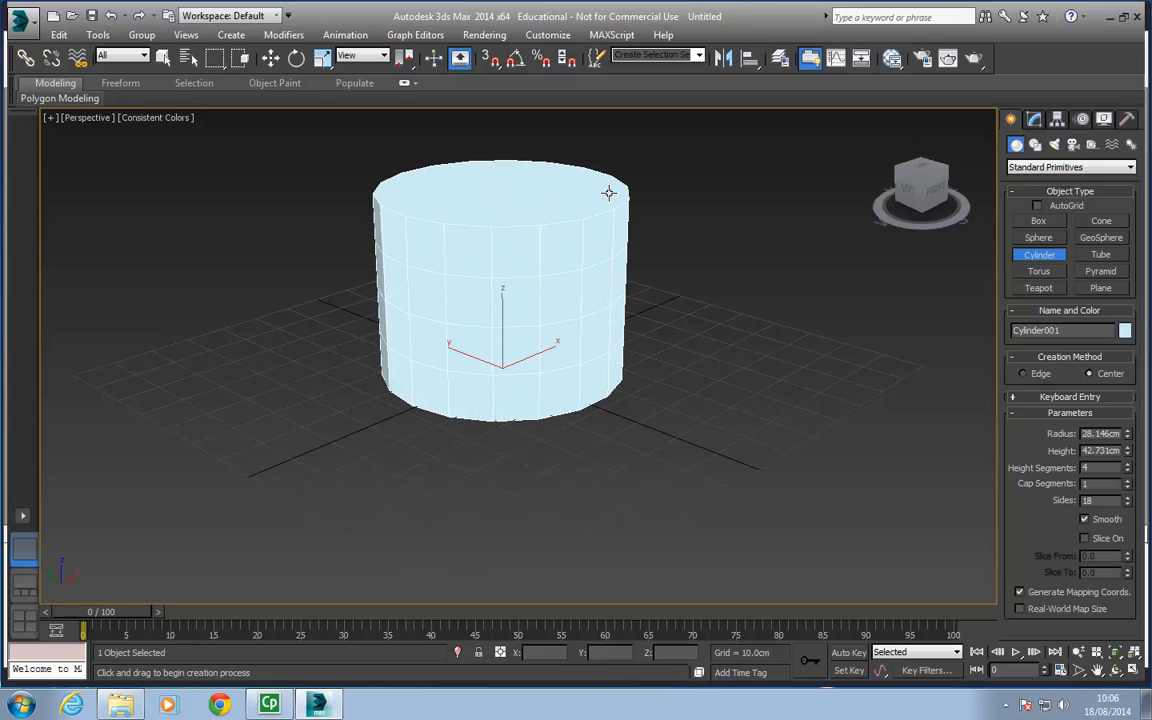
{"action": "middle_click_drag", "start_coordinate": [607, 273], "coordinate": [587, 297], "text": "alt"}
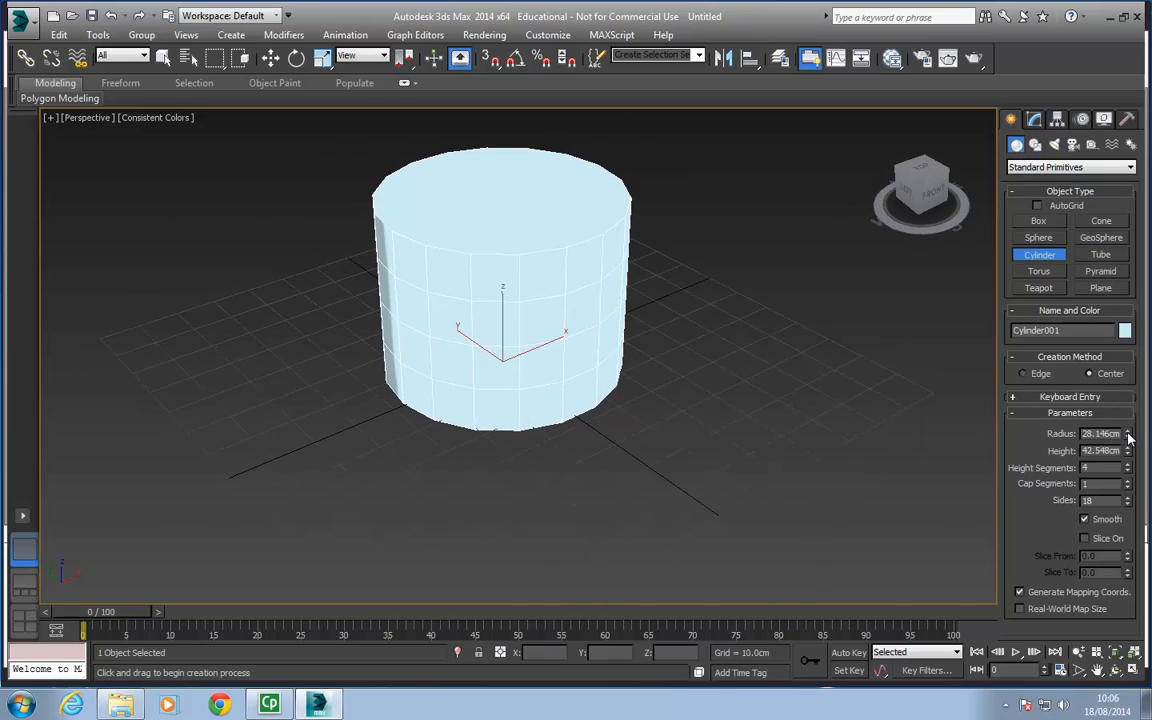
Step: Set the cylinder to about 21 cm radius, 36 cm height, 1 height segment and 38 sides, and delete it
{"action": "left_click_drag", "start_coordinate": [1129, 438], "coordinate": [1128, 484]}
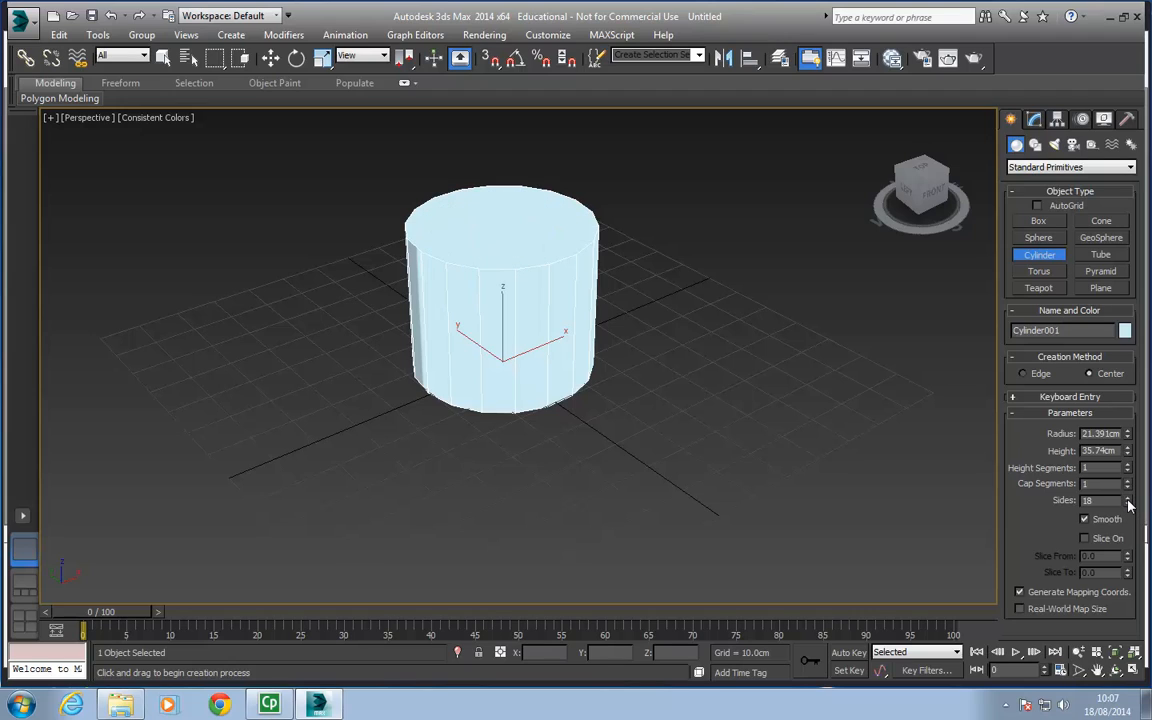
{"action": "left_click_drag", "start_coordinate": [1129, 502], "coordinate": [1015, 352]}
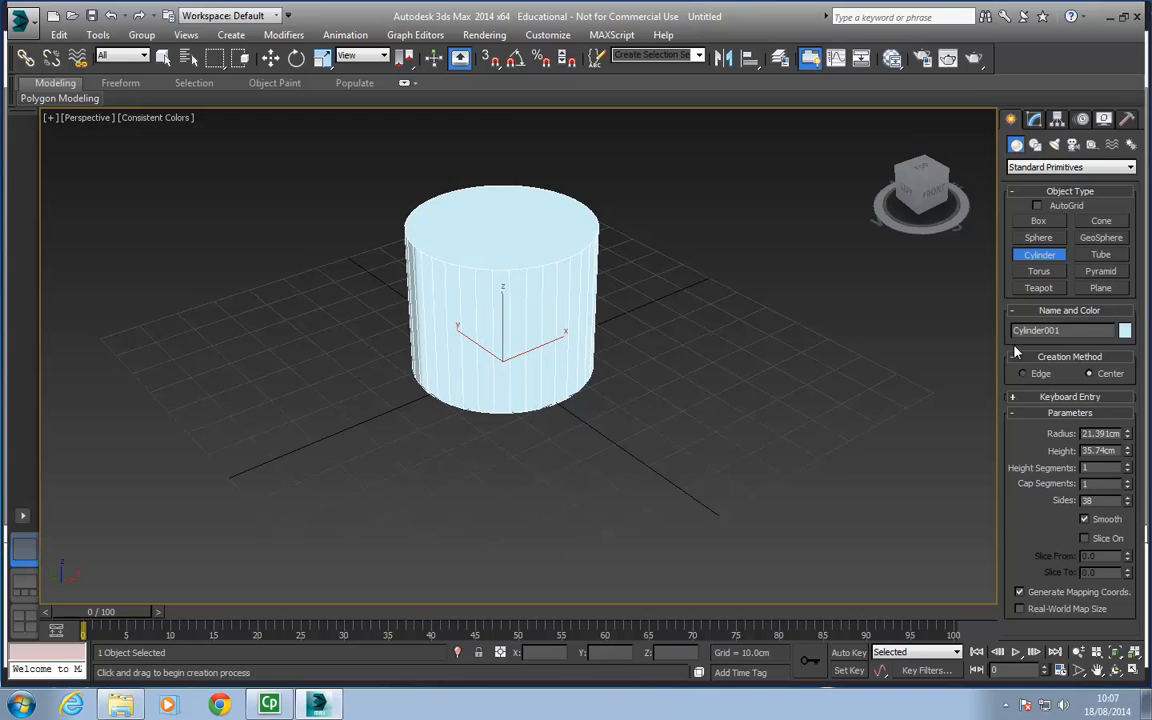
{"action": "middle_click_drag", "start_coordinate": [491, 312], "coordinate": [484, 312], "text": "alt"}
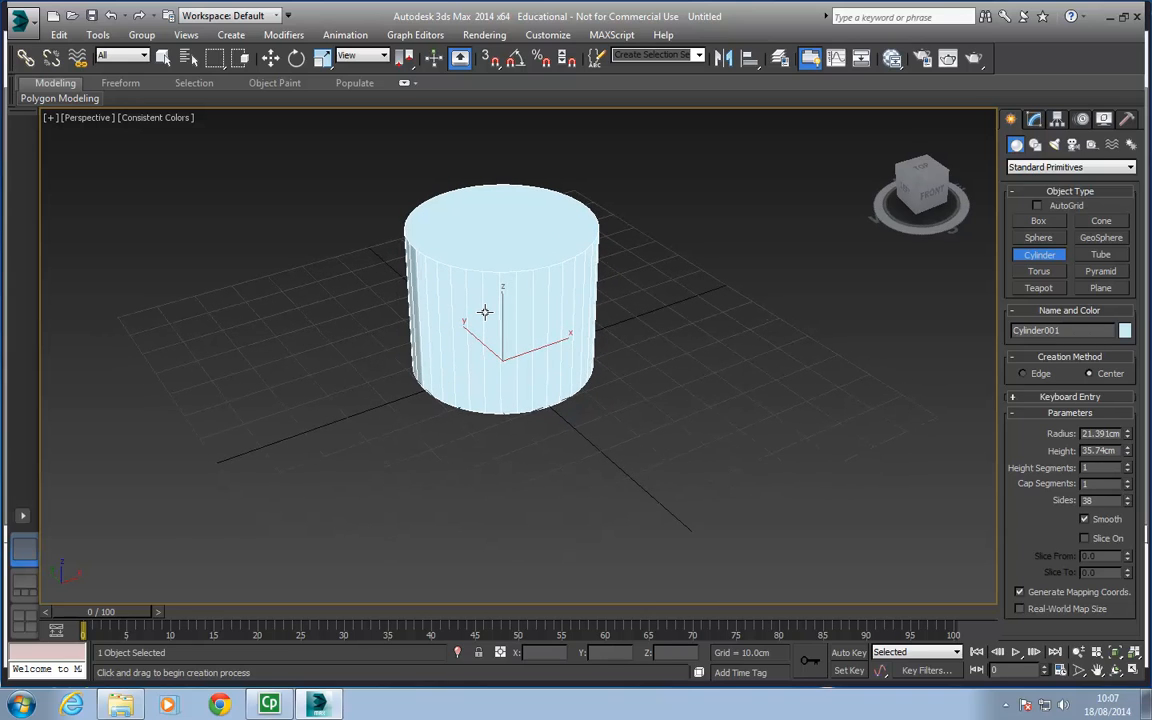
{"action": "key", "text": "Delete"}
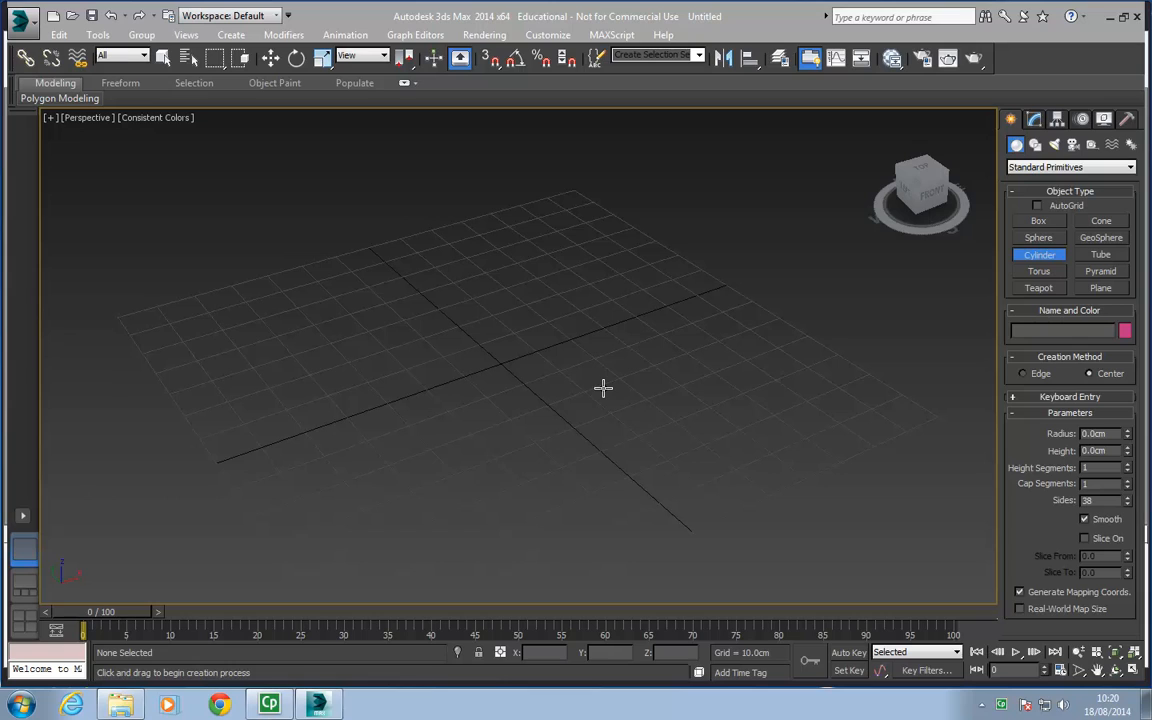
Step: Create a box from the grid center about 43 cm long, 46 cm wide and 37 cm high
{"action": "left_click", "coordinate": [1040, 222]}
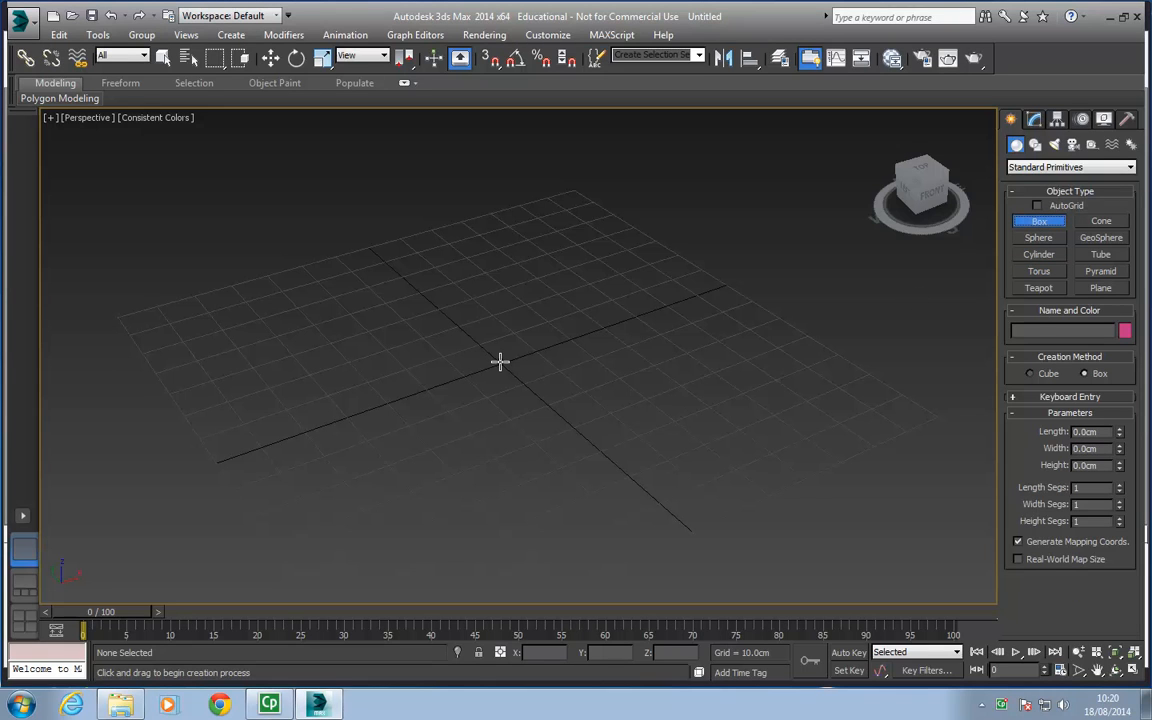
{"action": "left_click_drag", "start_coordinate": [500, 360], "coordinate": [771, 390]}
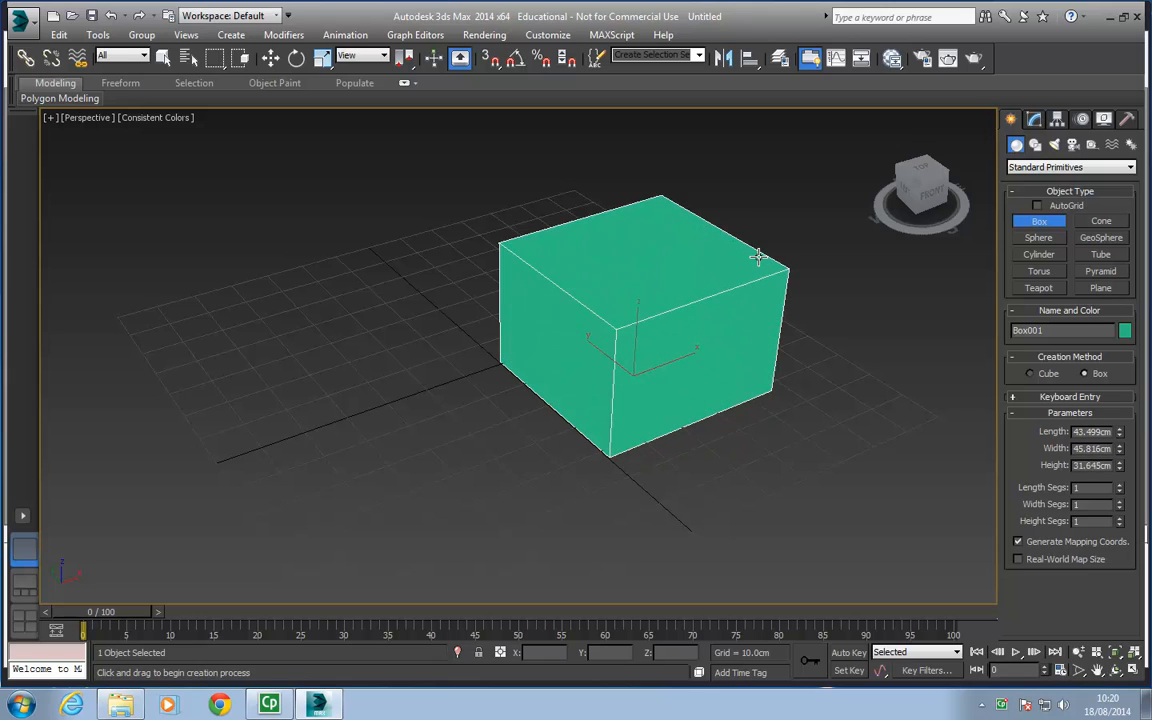
{"action": "left_click", "coordinate": [761, 231]}
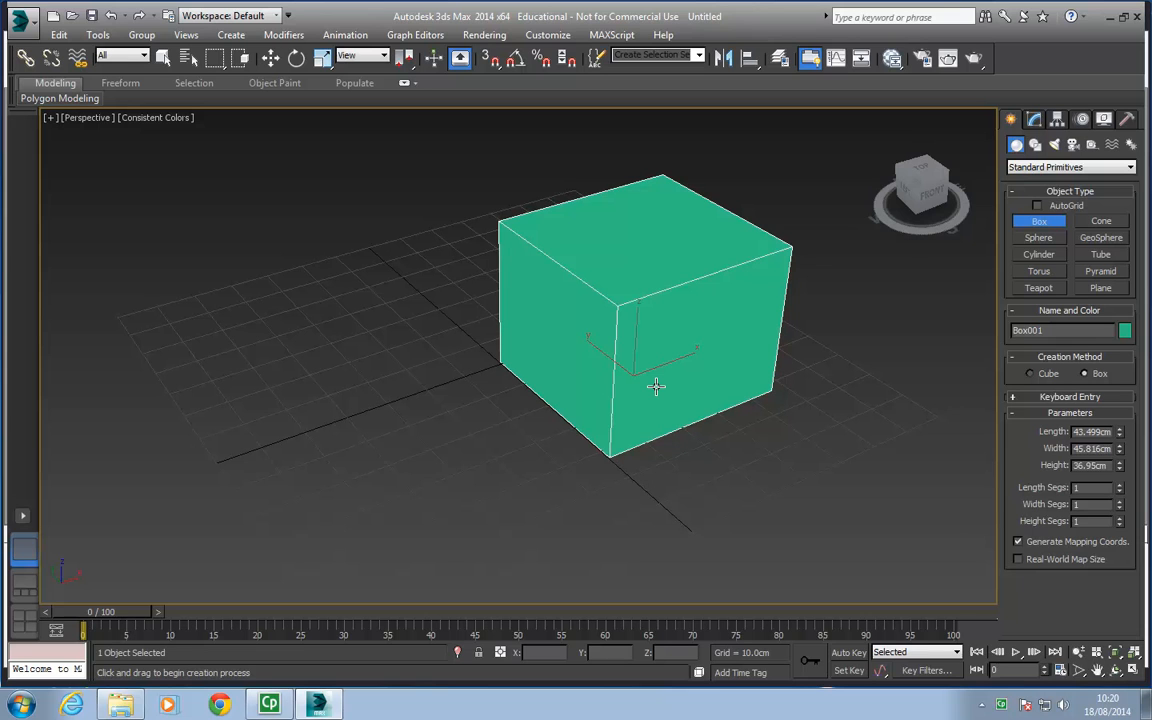
Step: Move the box across the ground plane to about X 3.7 cm, Y -5.2 cm, near the grid center
{"action": "key", "text": "w"}
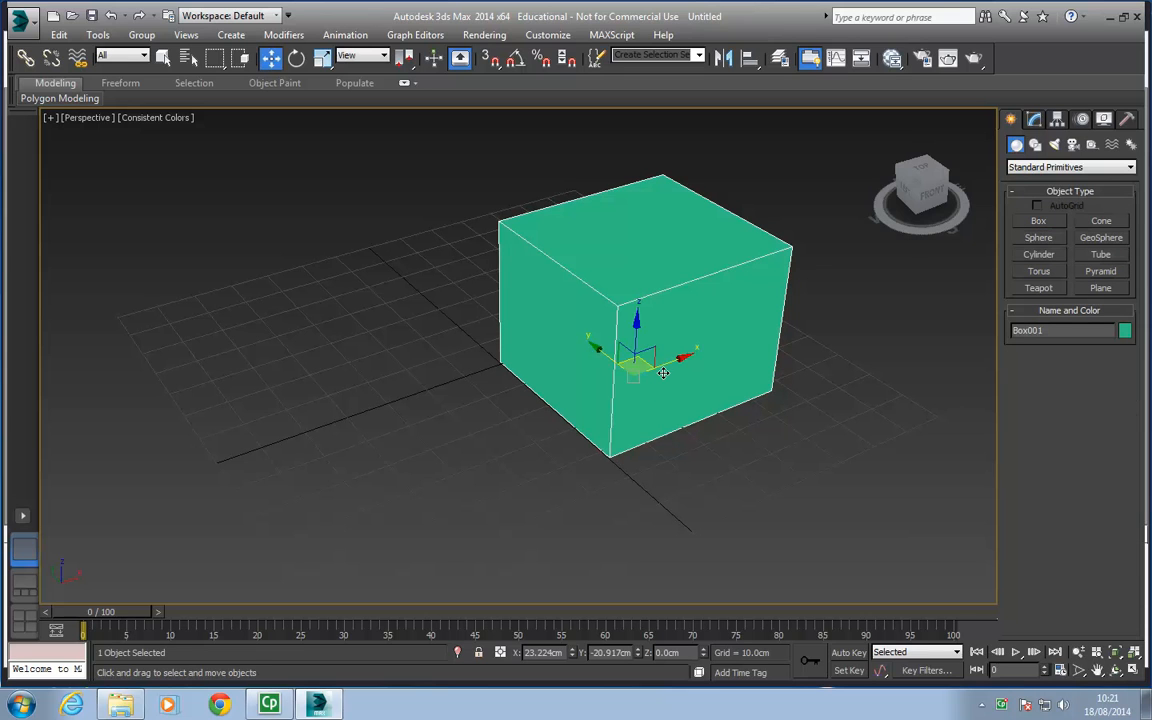
{"action": "left_click_drag", "start_coordinate": [624, 365], "coordinate": [520, 351]}
{"action": "middle_click_drag", "start_coordinate": [638, 388], "coordinate": [412, 379], "text": "alt"}
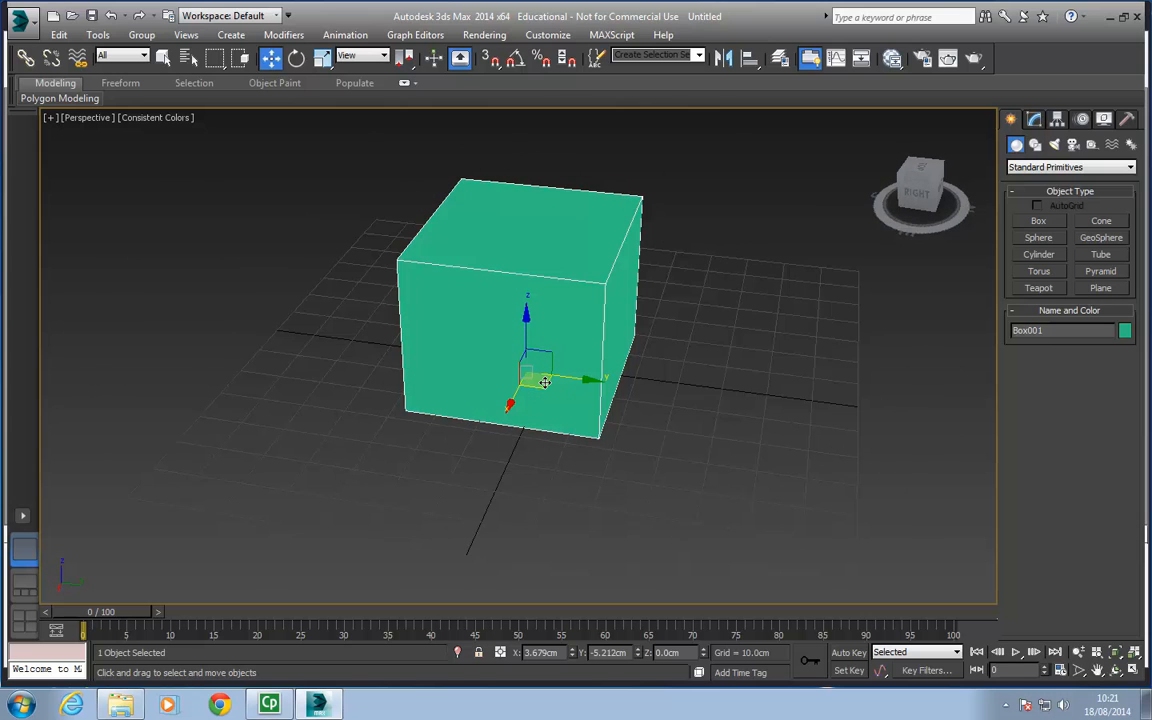
Step: Switch to the Select tool and look at the box from all sides
{"action": "key", "text": "q"}
{"action": "middle_click_drag", "start_coordinate": [545, 382], "coordinate": [418, 380], "text": "alt"}
{"action": "middle_click_drag", "start_coordinate": [371, 374], "coordinate": [726, 379], "text": "alt"}
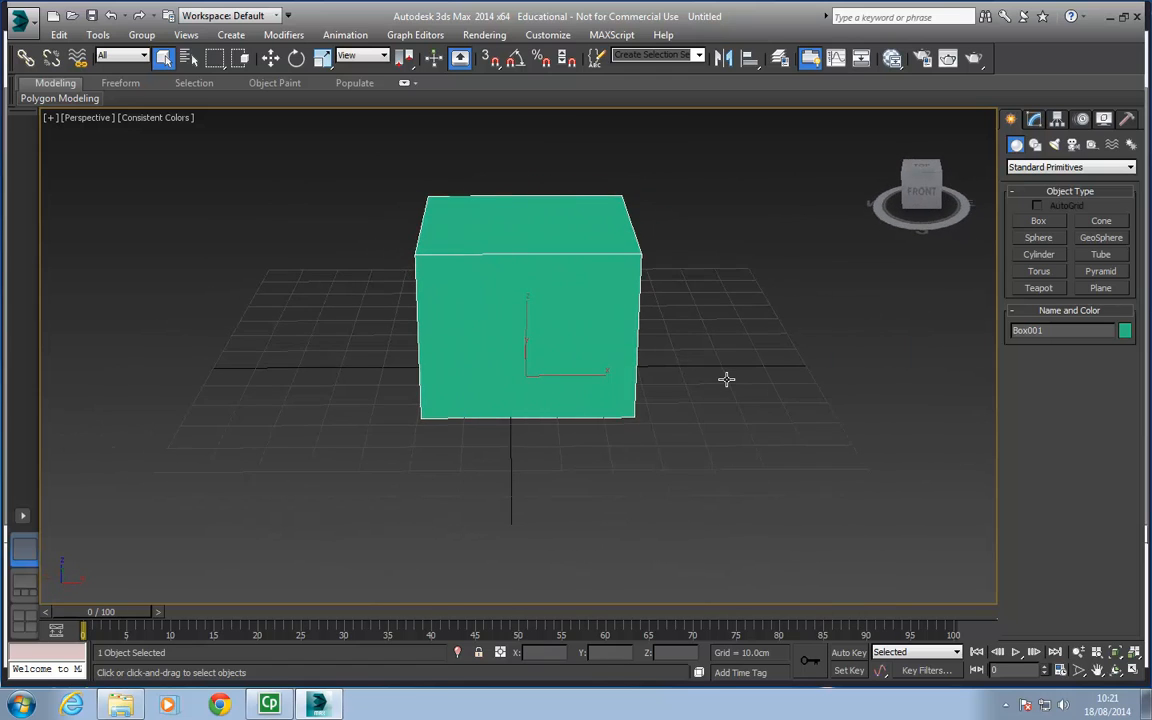
{"action": "middle_click_drag", "start_coordinate": [462, 385], "coordinate": [440, 393], "text": "alt"}
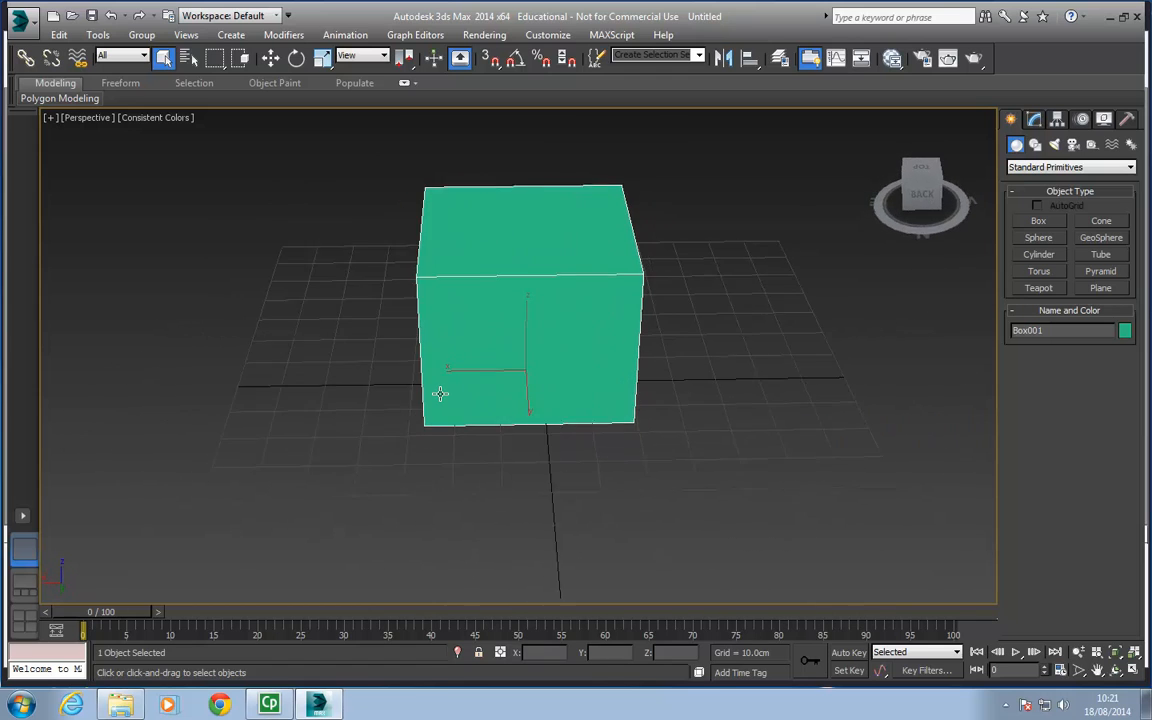
{"action": "middle_click_drag", "start_coordinate": [587, 404], "coordinate": [541, 384], "text": "alt"}
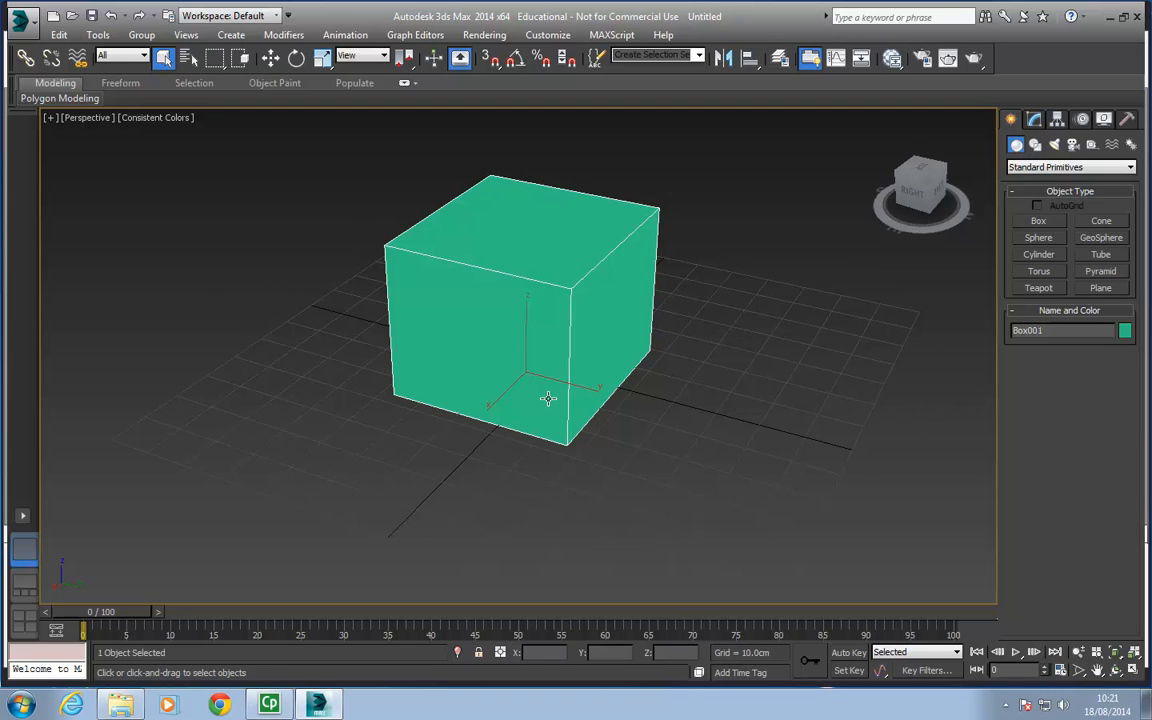
Step: Move the box along its X axis only, to about X -12.5 cm
{"action": "key", "text": "w"}
{"action": "middle_click_drag", "start_coordinate": [590, 338], "coordinate": [540, 370], "text": "alt"}
{"action": "middle_click_drag", "start_coordinate": [557, 472], "coordinate": [538, 403]}
{"action": "scroll", "coordinate": [555, 414], "scroll_direction": "up", "scroll_amount": 3}
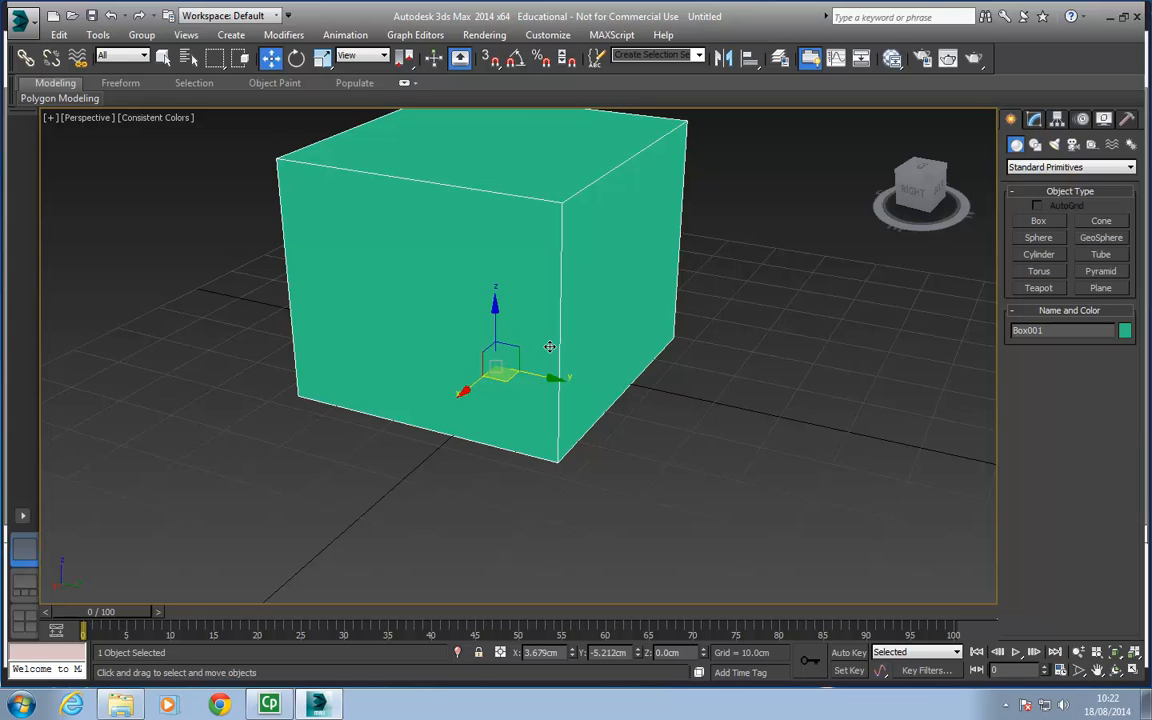
{"action": "middle_click_drag", "start_coordinate": [570, 337], "coordinate": [564, 339], "text": "alt"}
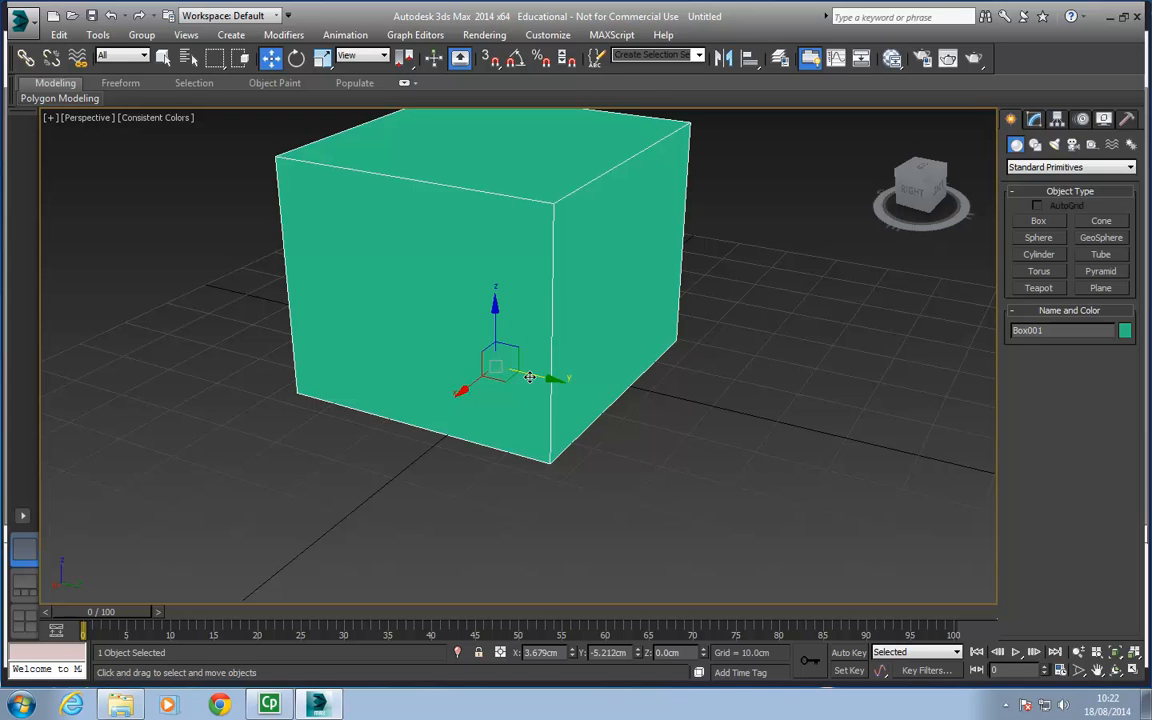
{"action": "middle_click_drag", "start_coordinate": [563, 311], "coordinate": [438, 396], "text": "alt"}
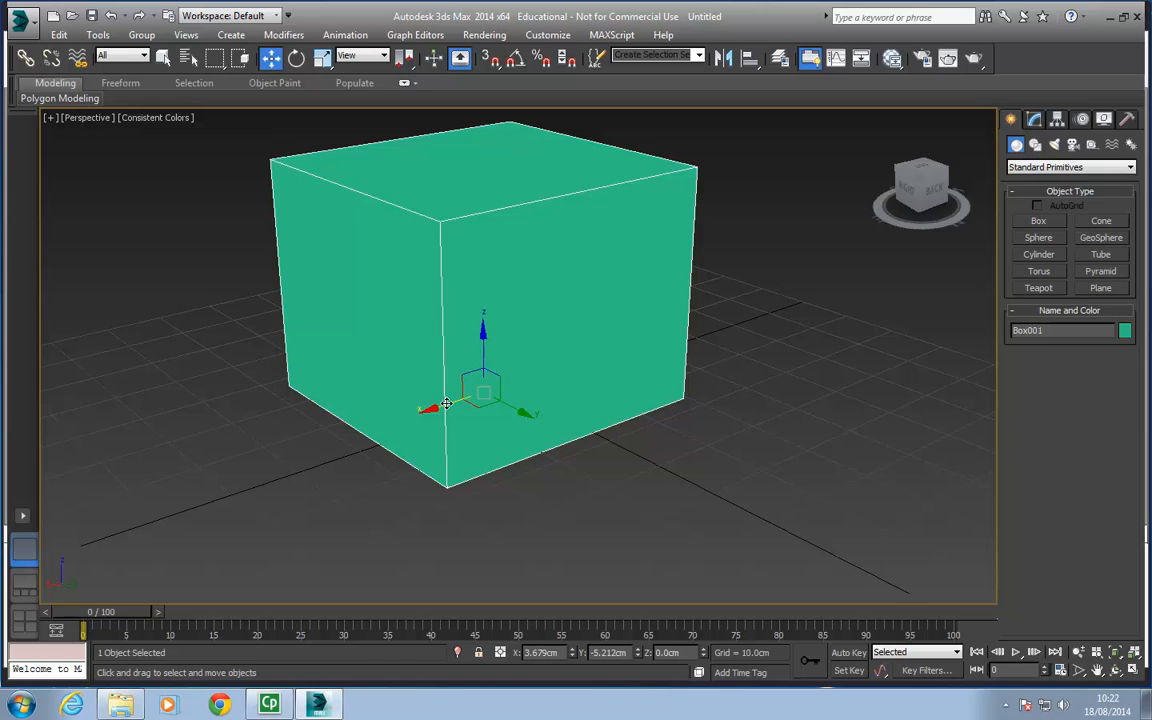
{"action": "left_click_drag", "start_coordinate": [446, 403], "coordinate": [525, 252]}
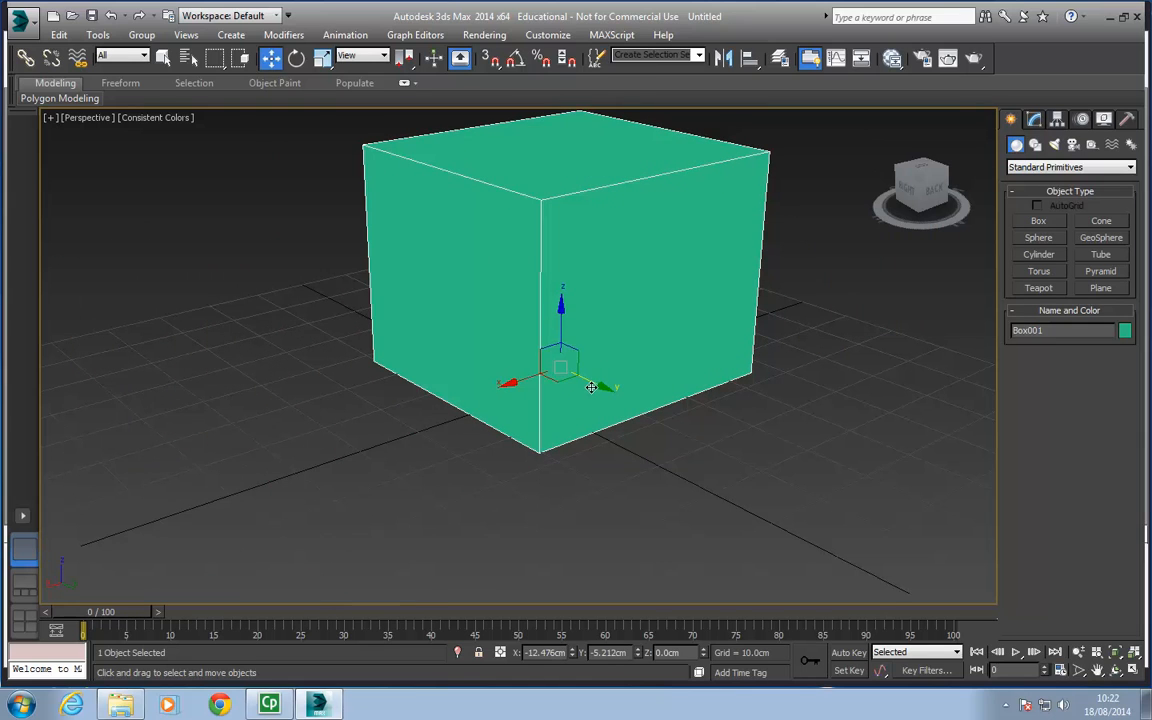
Step: Try moving the box along its Y and Z axes and undo the last move
{"action": "mouse_move", "coordinate": [593, 386]}
{"action": "left_mouse_down"}
{"action": "mouse_move", "coordinate": [960, 495]}
{"action": "mouse_move", "coordinate": [630, 363]}
{"action": "mouse_move", "coordinate": [585, 388]}
{"action": "mouse_move", "coordinate": [594, 386]}
{"action": "left_mouse_up"}
{"action": "left_click_drag", "start_coordinate": [558, 317], "coordinate": [506, 391]}
{"action": "key", "text": "ctrl+z"}
Step: Move the box along its Y axis only, to about Y 80 cm, beyond the edge of the grid
{"action": "scroll", "coordinate": [579, 324], "scroll_direction": "down", "scroll_amount": 4}
{"action": "middle_click_drag", "start_coordinate": [585, 338], "coordinate": [595, 448]}
{"action": "left_click_drag", "start_coordinate": [593, 454], "coordinate": [924, 579]}
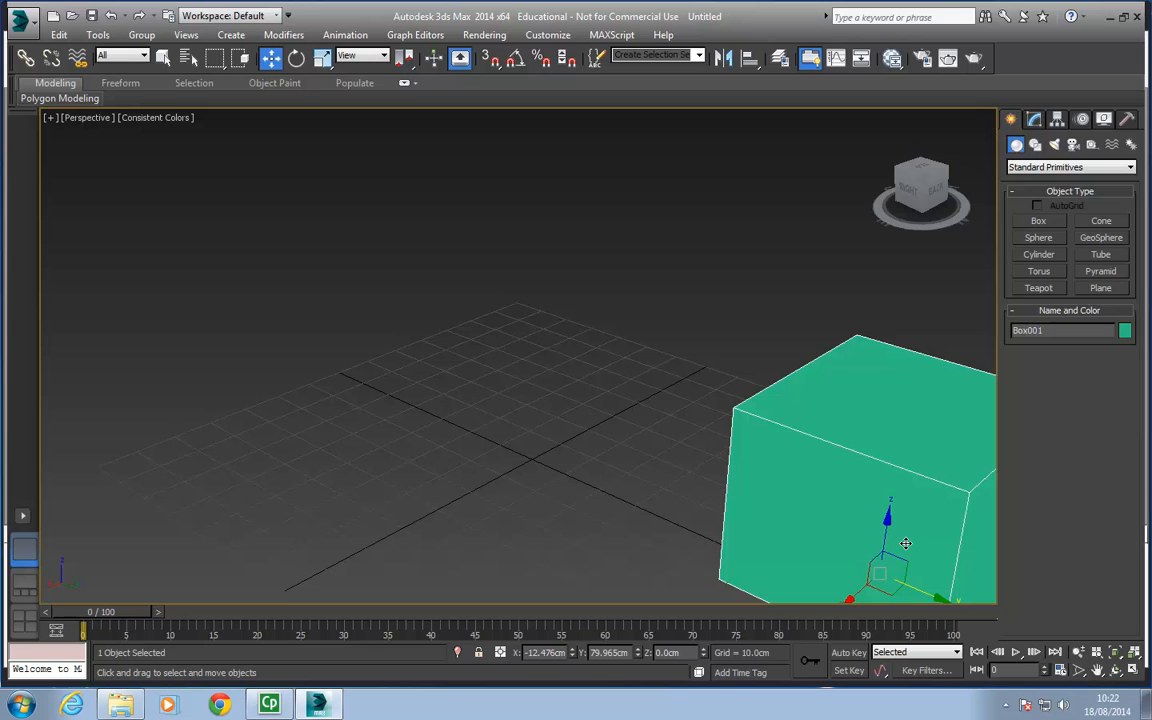
Step: Undo the box's last move along its Y axis and bring the box back into close view
{"action": "key", "text": "ctrl+z"}
{"action": "middle_click_drag", "start_coordinate": [689, 427], "coordinate": [639, 401], "text": "alt"}
{"action": "scroll", "coordinate": [639, 401], "scroll_direction": "up", "scroll_amount": 2}
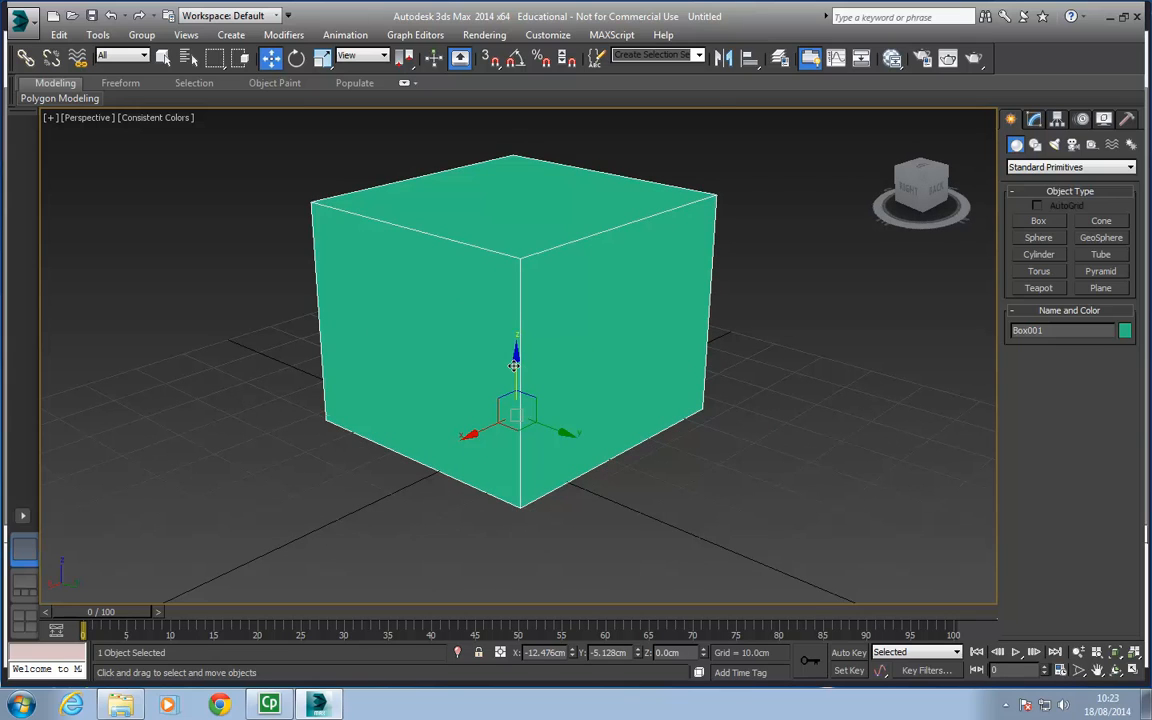
Step: Try moving the box with the gizmo's two-axis plane handles and its free-move centre handle, undoing the moves
{"action": "middle_click_drag", "start_coordinate": [513, 365], "coordinate": [592, 339], "text": "alt"}
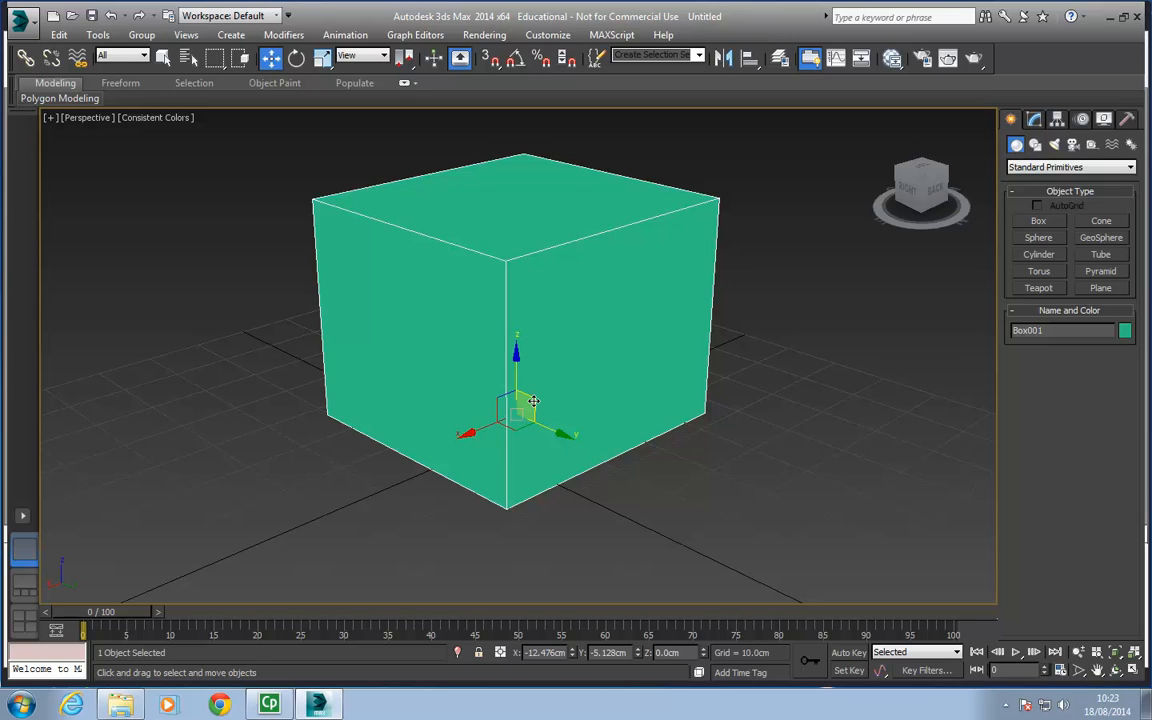
{"action": "left_click_drag", "start_coordinate": [534, 401], "coordinate": [491, 398]}
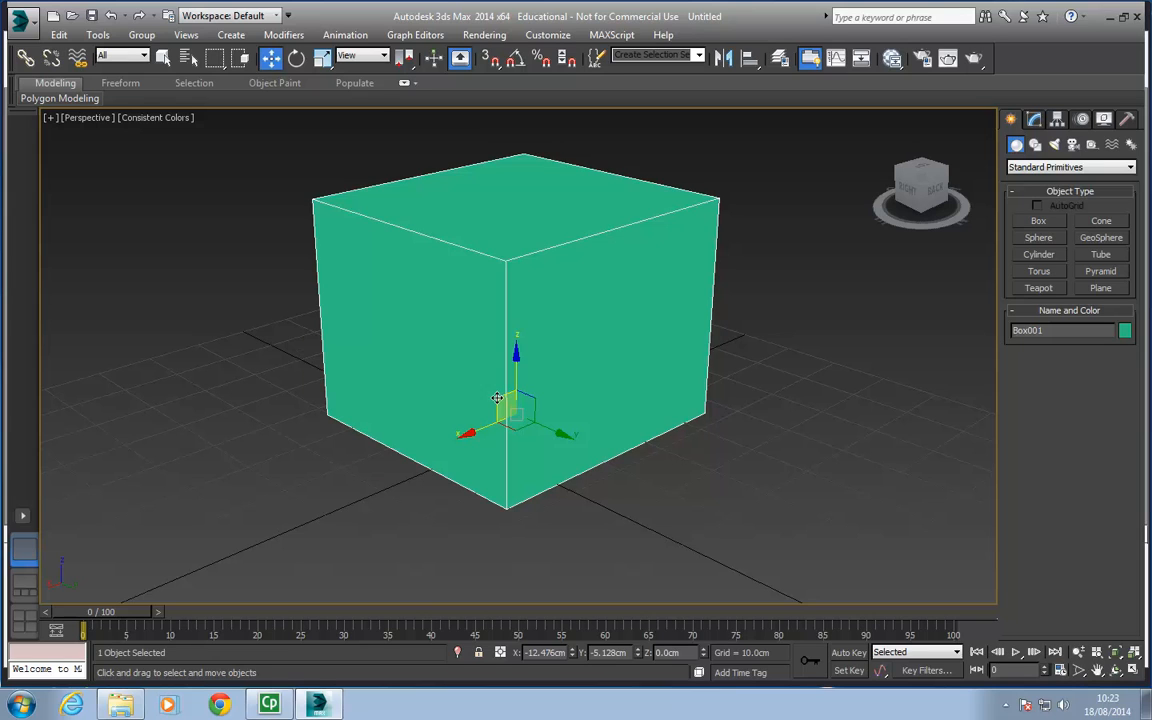
{"action": "left_click_drag", "start_coordinate": [497, 398], "coordinate": [543, 482]}
{"action": "key", "text": "ctrl+z"}
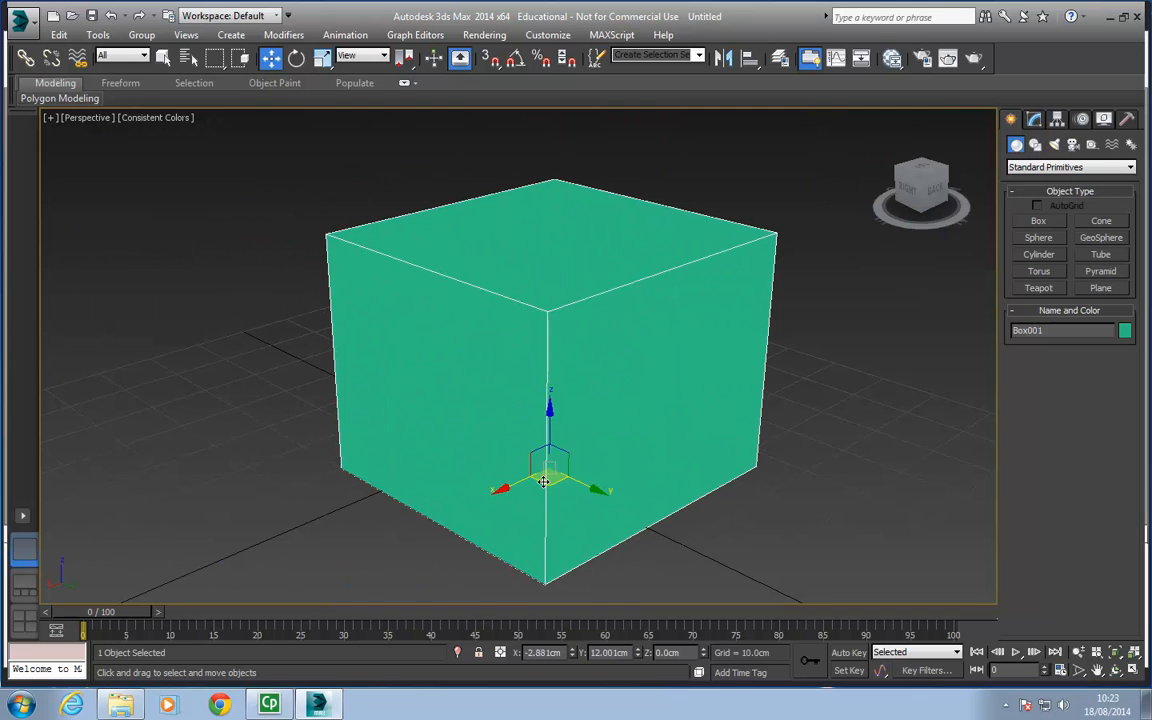
{"action": "mouse_move", "coordinate": [550, 448]}
{"action": "middle_mouse_down", "text": "alt"}
{"action": "mouse_move", "coordinate": [563, 440]}
{"action": "mouse_move", "coordinate": [542, 440]}
{"action": "mouse_move", "coordinate": [570, 455]}
{"action": "mouse_move", "coordinate": [559, 447]}
{"action": "middle_mouse_up", "text": "alt"}
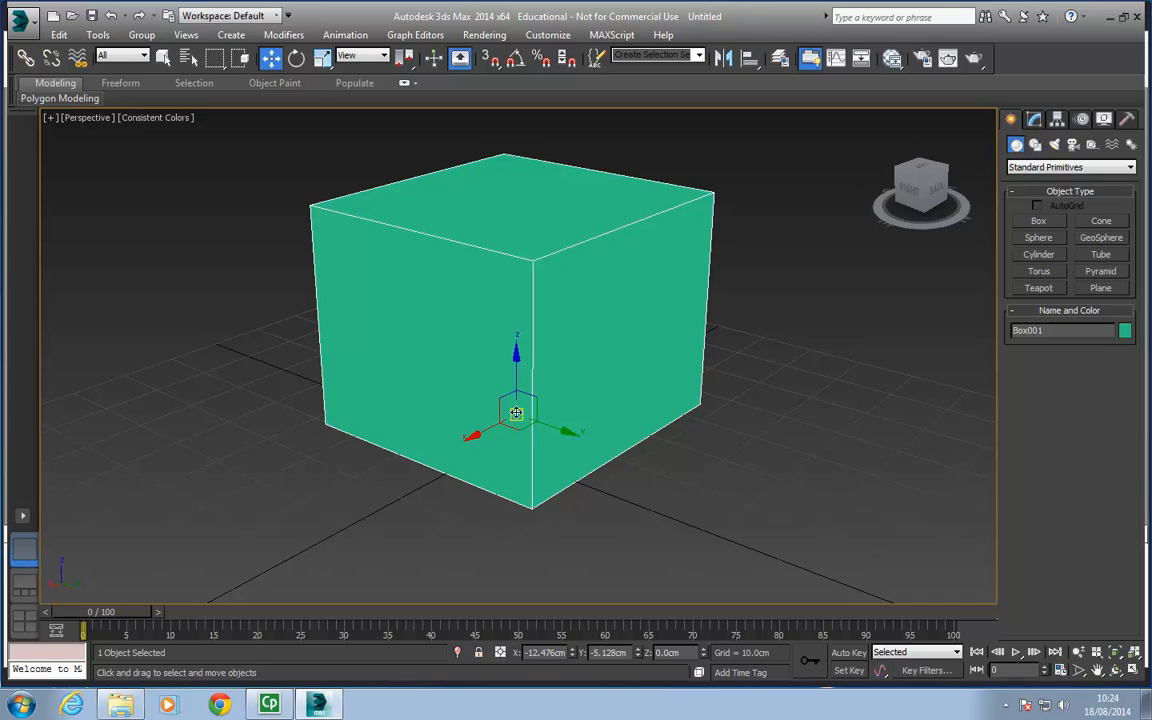
{"action": "left_click_drag", "start_coordinate": [516, 413], "coordinate": [489, 416]}
Step: Switch to the Rotate tool, try rotating the box about its single axes, and undo each rotation
{"action": "key", "text": "e"}
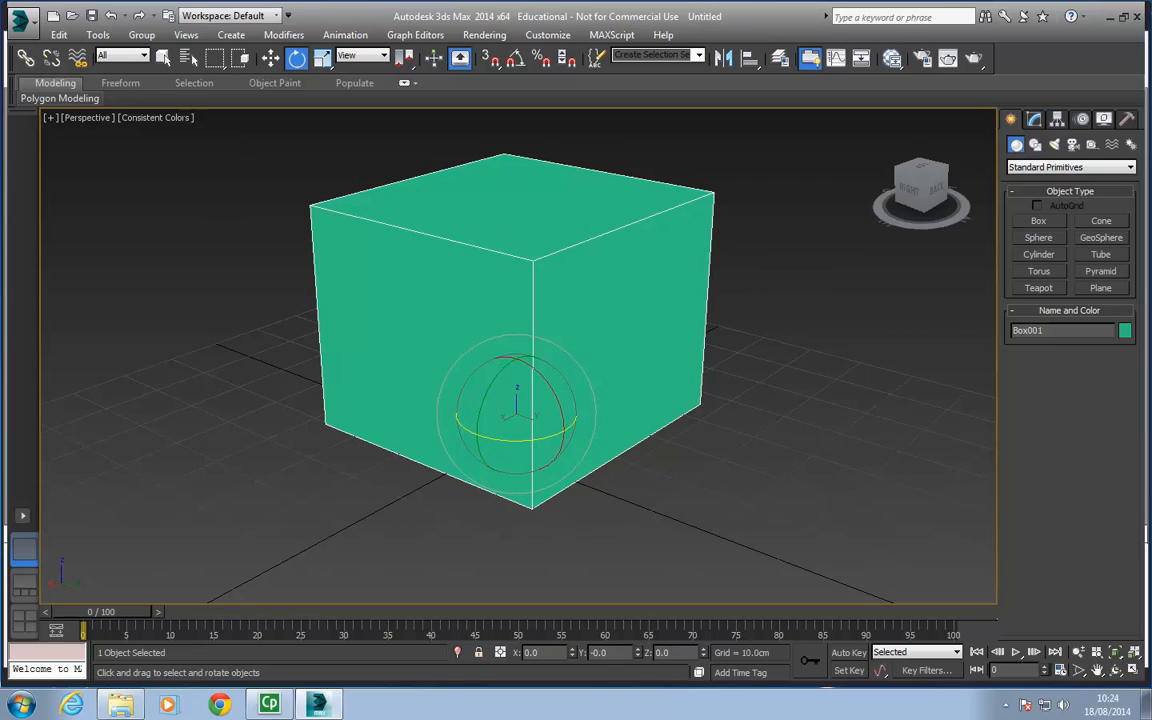
{"action": "mouse_move", "coordinate": [510, 370]}
{"action": "middle_mouse_down", "text": "alt"}
{"action": "mouse_move", "coordinate": [535, 372]}
{"action": "mouse_move", "coordinate": [612, 310]}
{"action": "mouse_move", "coordinate": [600, 395]}
{"action": "mouse_move", "coordinate": [530, 315]}
{"action": "mouse_move", "coordinate": [494, 380]}
{"action": "mouse_move", "coordinate": [514, 388]}
{"action": "mouse_move", "coordinate": [505, 386]}
{"action": "middle_mouse_up", "text": "alt"}
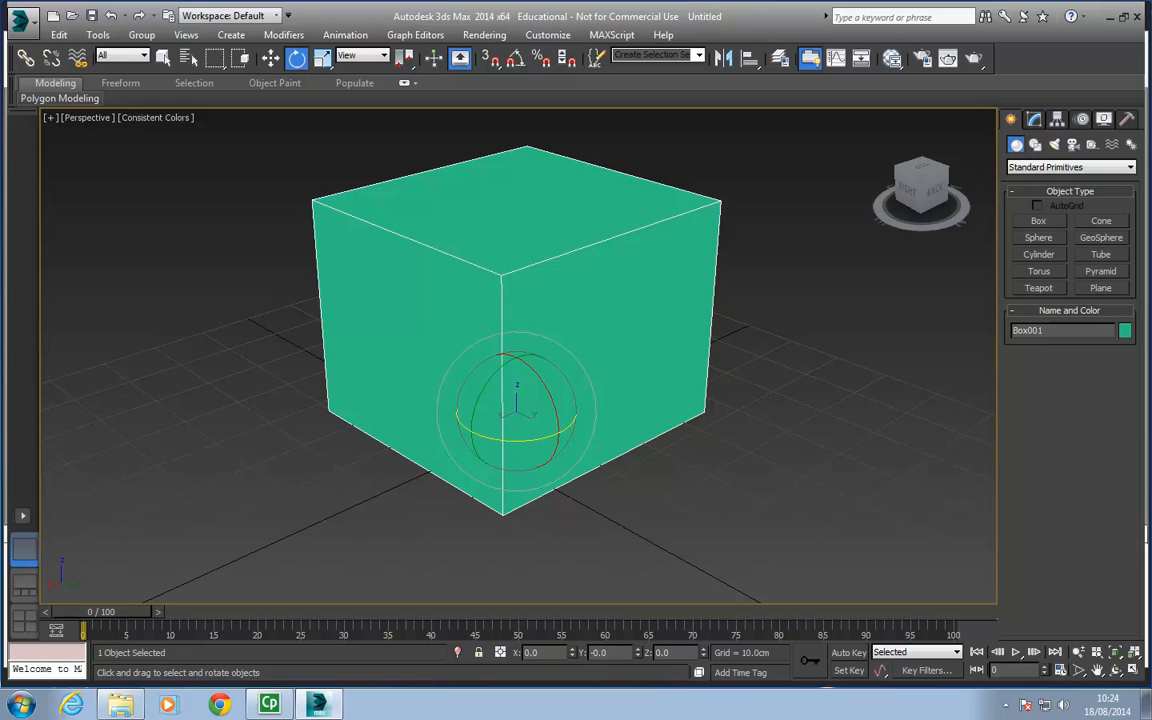
{"action": "left_click_drag", "start_coordinate": [517, 441], "coordinate": [398, 441]}
{"action": "key", "text": "ctrl+z"}
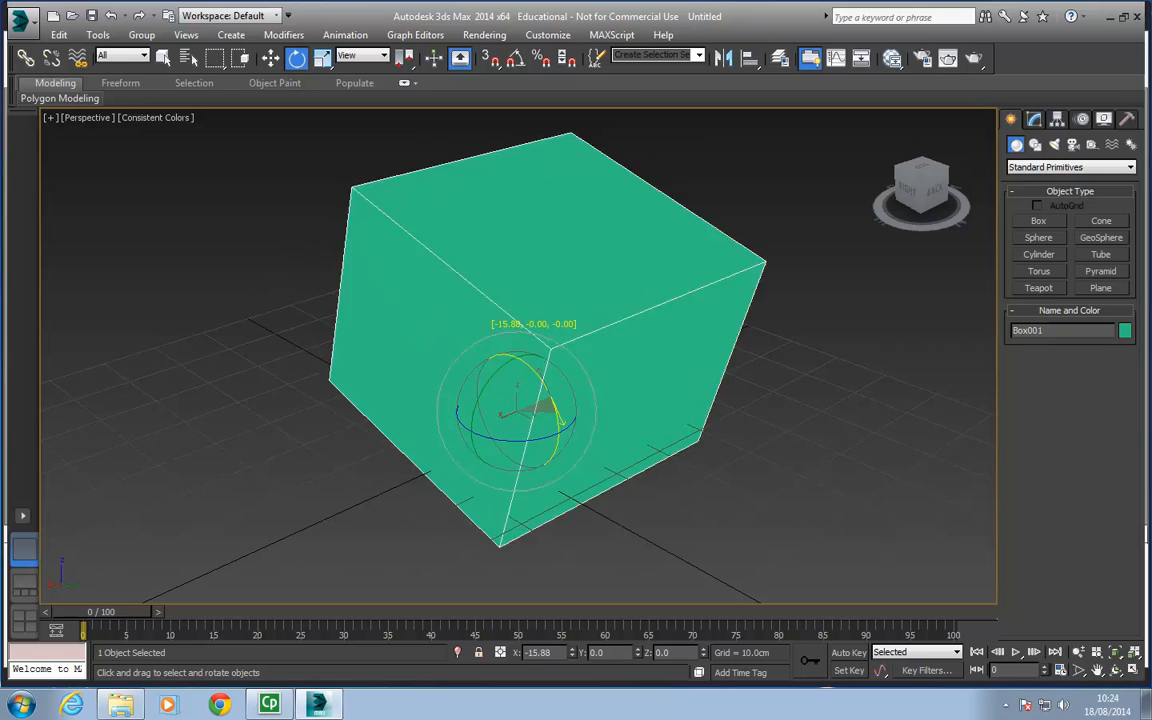
{"action": "left_click_drag", "start_coordinate": [562, 424], "coordinate": [459, 431]}
{"action": "key", "text": "ctrl+z"}
{"action": "key", "text": "ctrl+z"}
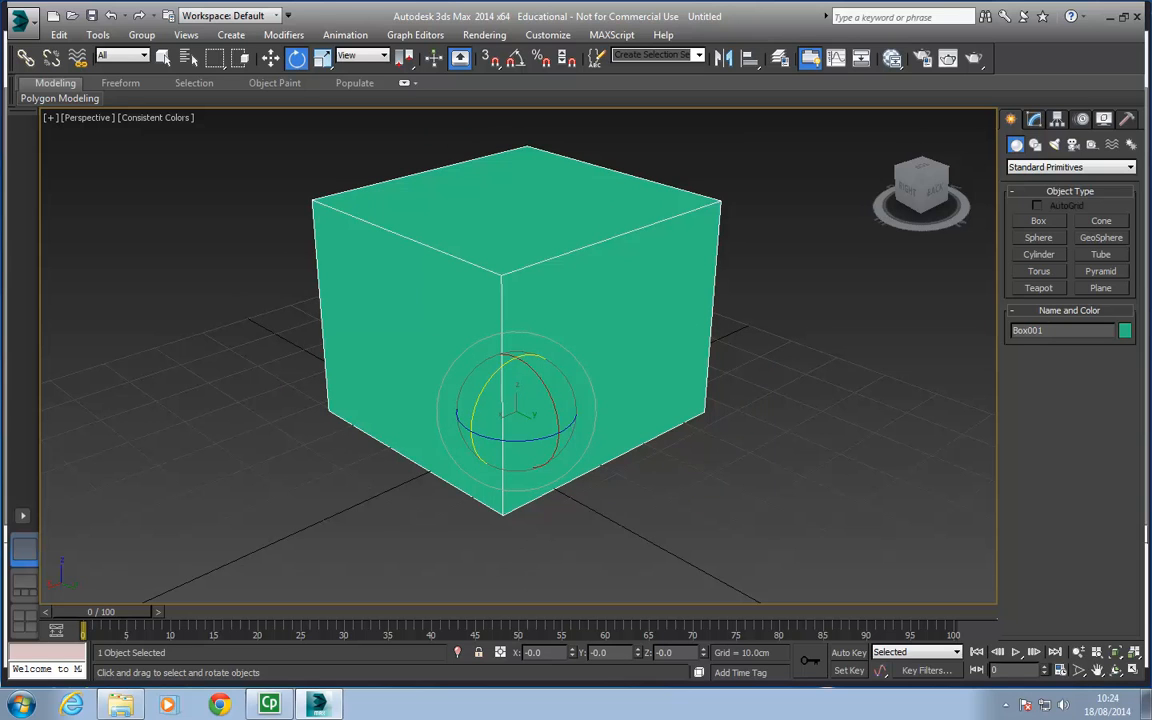
Step: Try rotating the box in the screen plane with the outer ring from several viewing angles, undoing the rotations
{"action": "mouse_move", "coordinate": [500, 360]}
{"action": "middle_mouse_down", "text": "alt"}
{"action": "mouse_move", "coordinate": [725, 315]}
{"action": "mouse_move", "coordinate": [735, 240]}
{"action": "mouse_move", "coordinate": [735, 312]}
{"action": "mouse_move", "coordinate": [535, 375]}
{"action": "mouse_move", "coordinate": [490, 352]}
{"action": "mouse_move", "coordinate": [518, 369]}
{"action": "mouse_move", "coordinate": [496, 373]}
{"action": "mouse_move", "coordinate": [537, 349]}
{"action": "mouse_move", "coordinate": [517, 362]}
{"action": "middle_mouse_up", "text": "alt"}
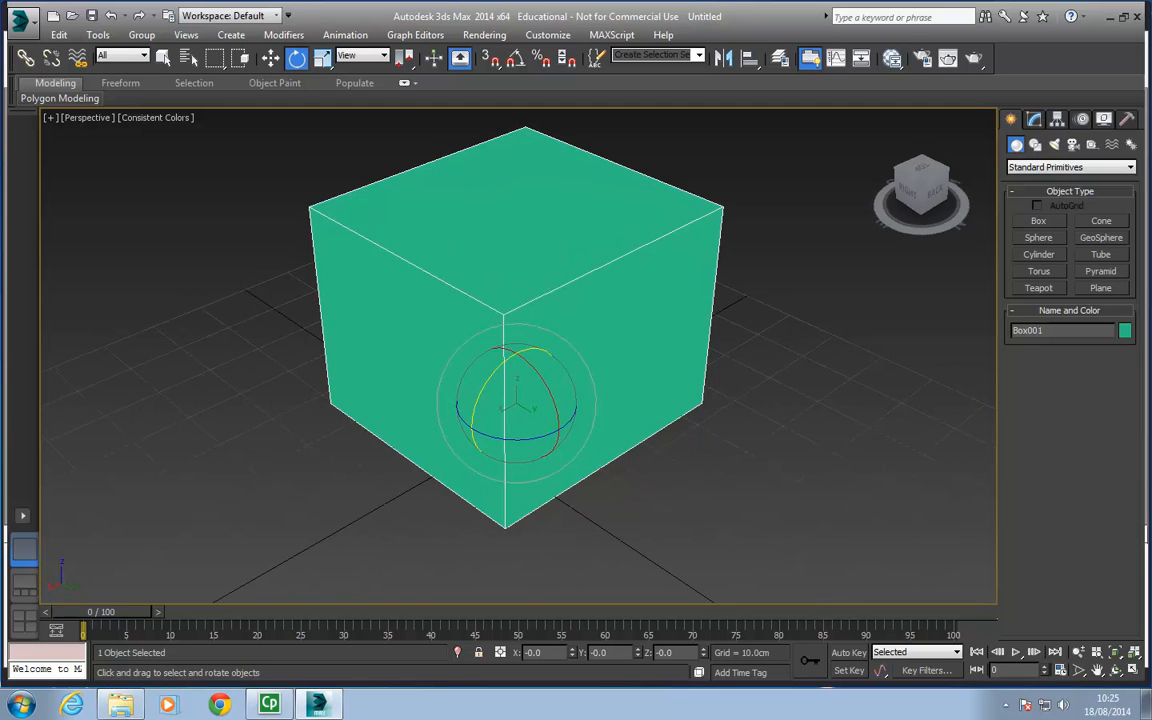
{"action": "left_click_drag", "start_coordinate": [592, 381], "coordinate": [612, 460]}
{"action": "left_click_drag", "start_coordinate": [600, 415], "coordinate": [572, 331]}
{"action": "key", "text": "ctrl+z"}
{"action": "middle_click_drag", "start_coordinate": [570, 350], "coordinate": [352, 352], "text": "alt"}
{"action": "left_click_drag", "start_coordinate": [563, 333], "coordinate": [592, 355]}
{"action": "key", "text": "ctrl+z"}
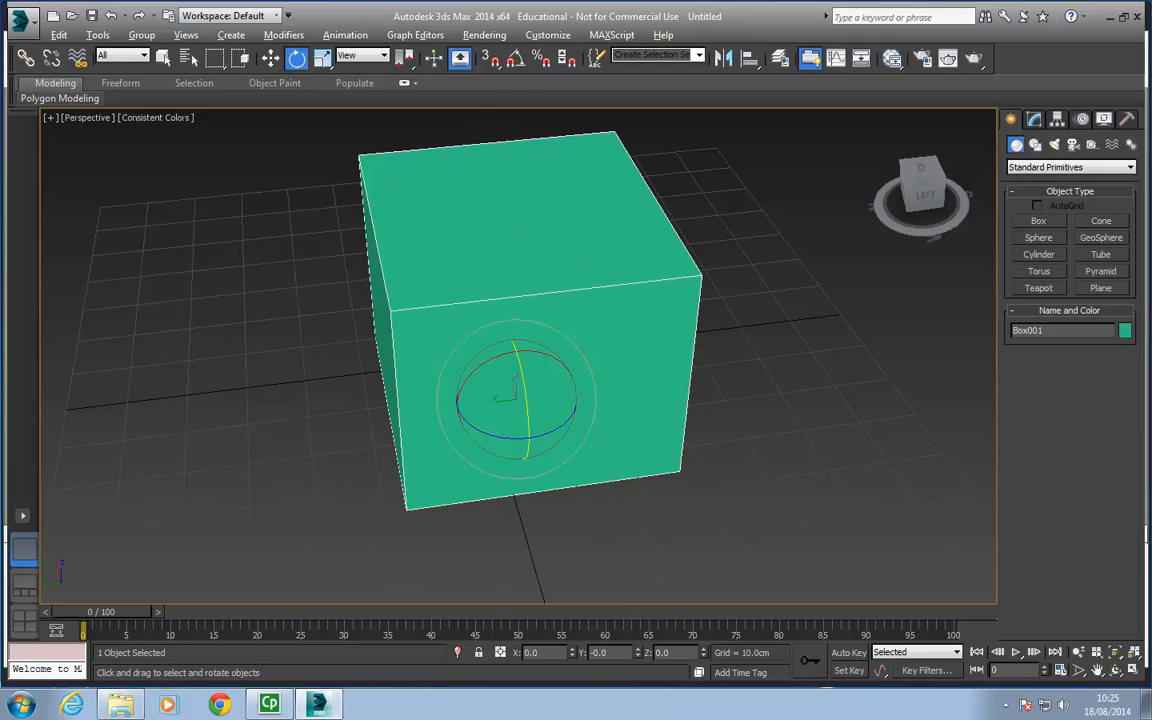
{"action": "middle_click_drag", "start_coordinate": [540, 345], "coordinate": [572, 322], "text": "alt"}
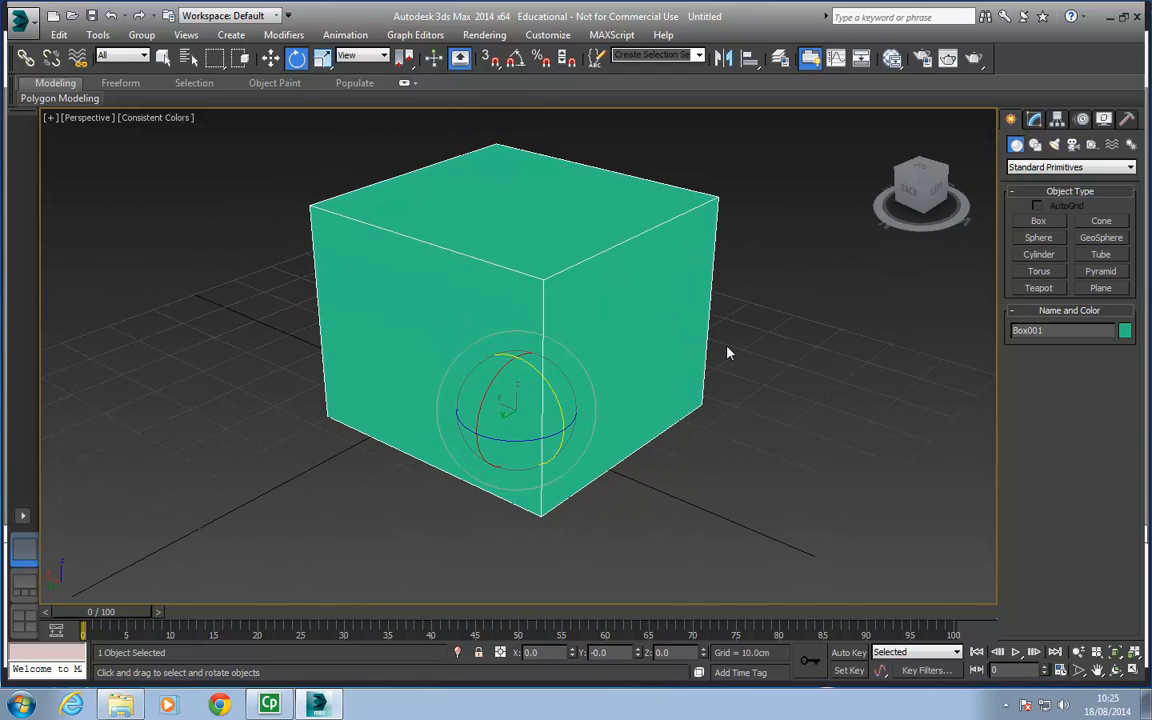
Step: Switch to the Scale tool, try scaling the box along its Z and X axes only, and undo both changes
{"action": "key", "text": "r"}
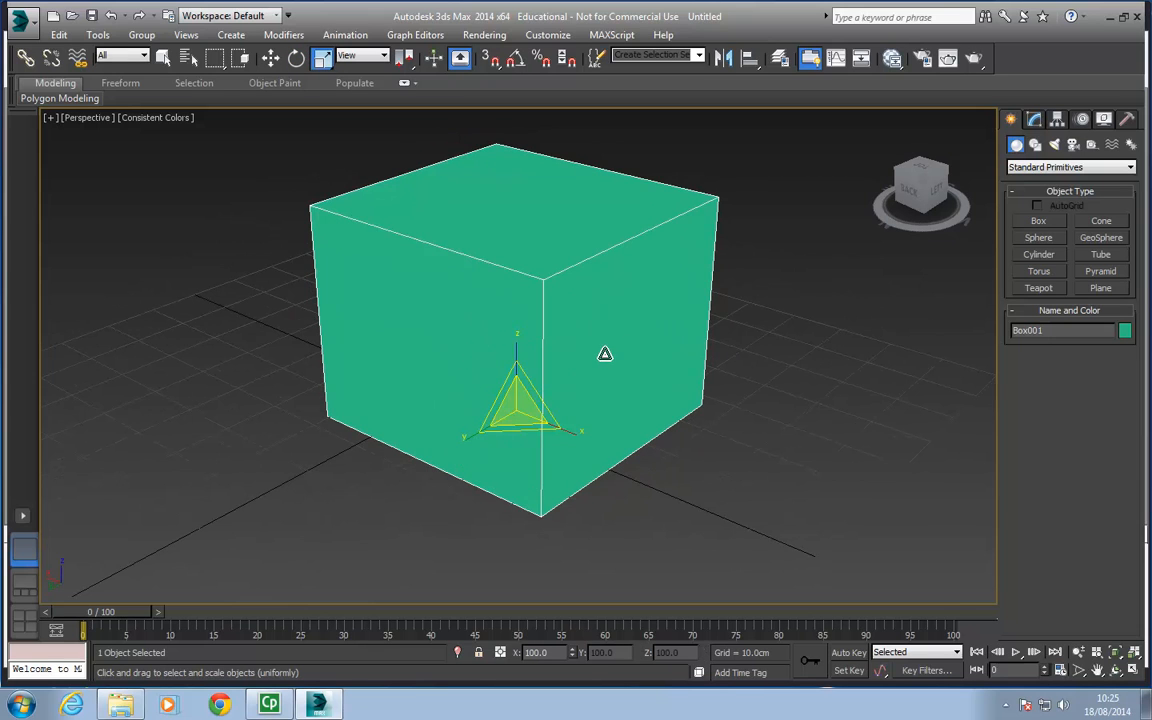
{"action": "mouse_move", "coordinate": [607, 352]}
{"action": "middle_mouse_down", "text": "alt"}
{"action": "mouse_move", "coordinate": [504, 370]}
{"action": "mouse_move", "coordinate": [670, 355]}
{"action": "mouse_move", "coordinate": [656, 342]}
{"action": "mouse_move", "coordinate": [524, 352]}
{"action": "mouse_move", "coordinate": [656, 347]}
{"action": "mouse_move", "coordinate": [625, 358]}
{"action": "middle_mouse_up", "text": "alt"}
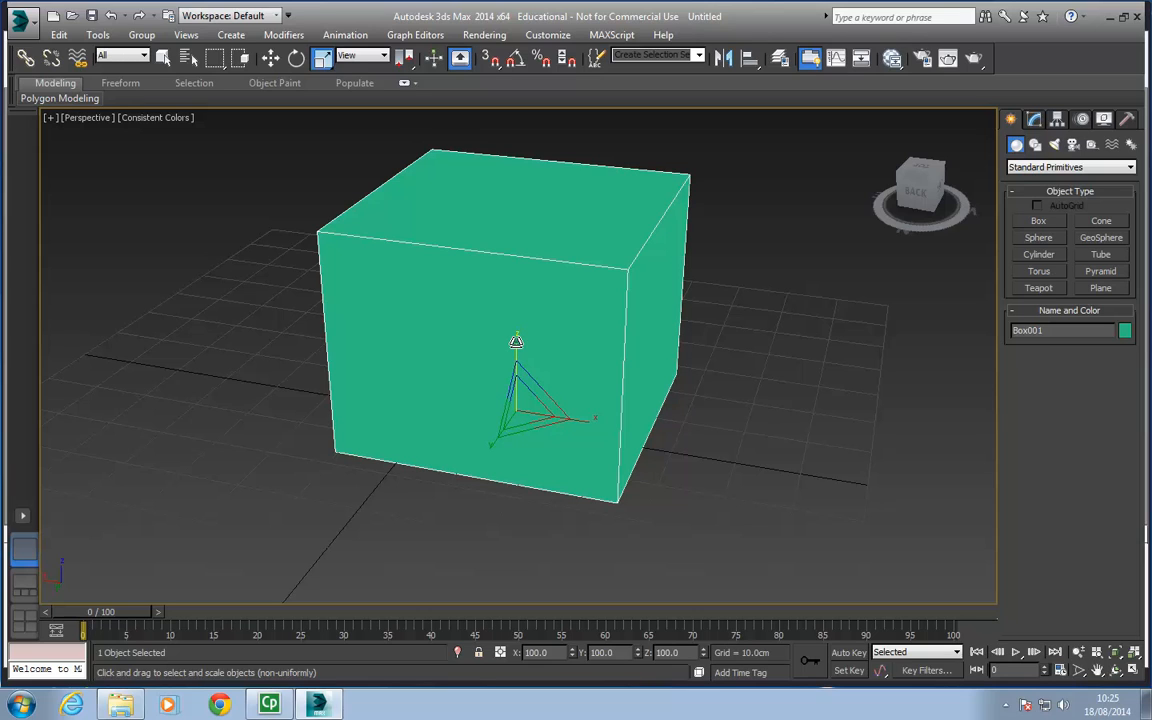
{"action": "mouse_move", "coordinate": [516, 342]}
{"action": "left_mouse_down"}
{"action": "mouse_move", "coordinate": [512, 273]}
{"action": "mouse_move", "coordinate": [520, 398]}
{"action": "mouse_move", "coordinate": [514, 301]}
{"action": "mouse_move", "coordinate": [514, 380]}
{"action": "mouse_move", "coordinate": [531, 314]}
{"action": "mouse_move", "coordinate": [530, 366]}
{"action": "mouse_move", "coordinate": [516, 306]}
{"action": "mouse_move", "coordinate": [519, 378]}
{"action": "mouse_move", "coordinate": [523, 353]}
{"action": "left_mouse_up"}
{"action": "key", "text": "ctrl+z"}
{"action": "left_click_drag", "start_coordinate": [588, 423], "coordinate": [481, 474]}
{"action": "key", "text": "ctrl+z"}
Step: Try scaling the box along two axes at once, in the YZ and XY planes, and undo both changes
{"action": "middle_click_drag", "start_coordinate": [558, 440], "coordinate": [549, 429], "text": "alt"}
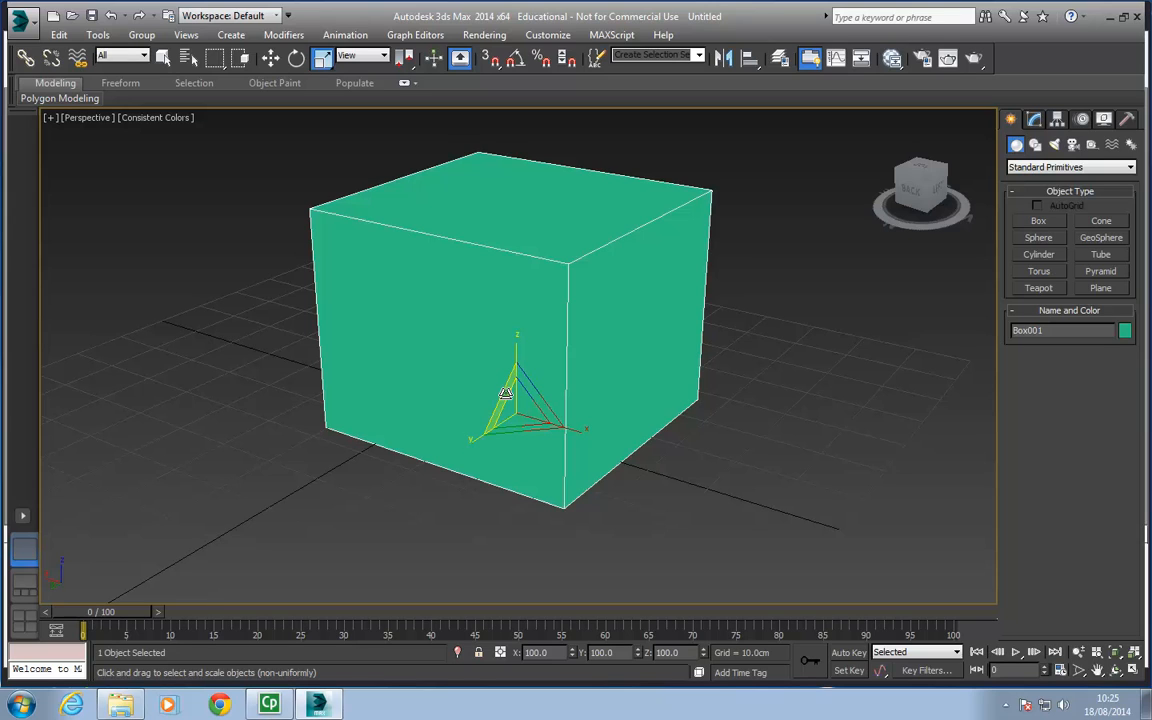
{"action": "left_click_drag", "start_coordinate": [506, 393], "coordinate": [505, 323]}
{"action": "key", "text": "ctrl+z"}
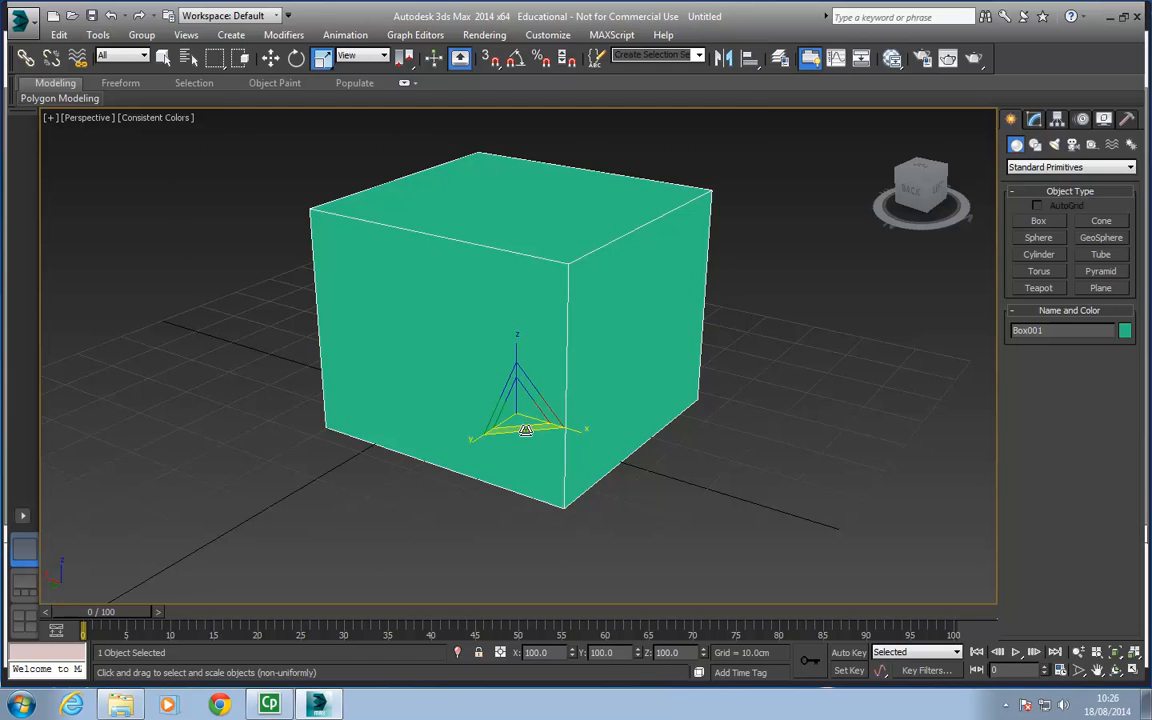
{"action": "left_click_drag", "start_coordinate": [525, 430], "coordinate": [571, 350]}
{"action": "key", "text": "ctrl+z"}
{"action": "key", "text": "ctrl+z"}
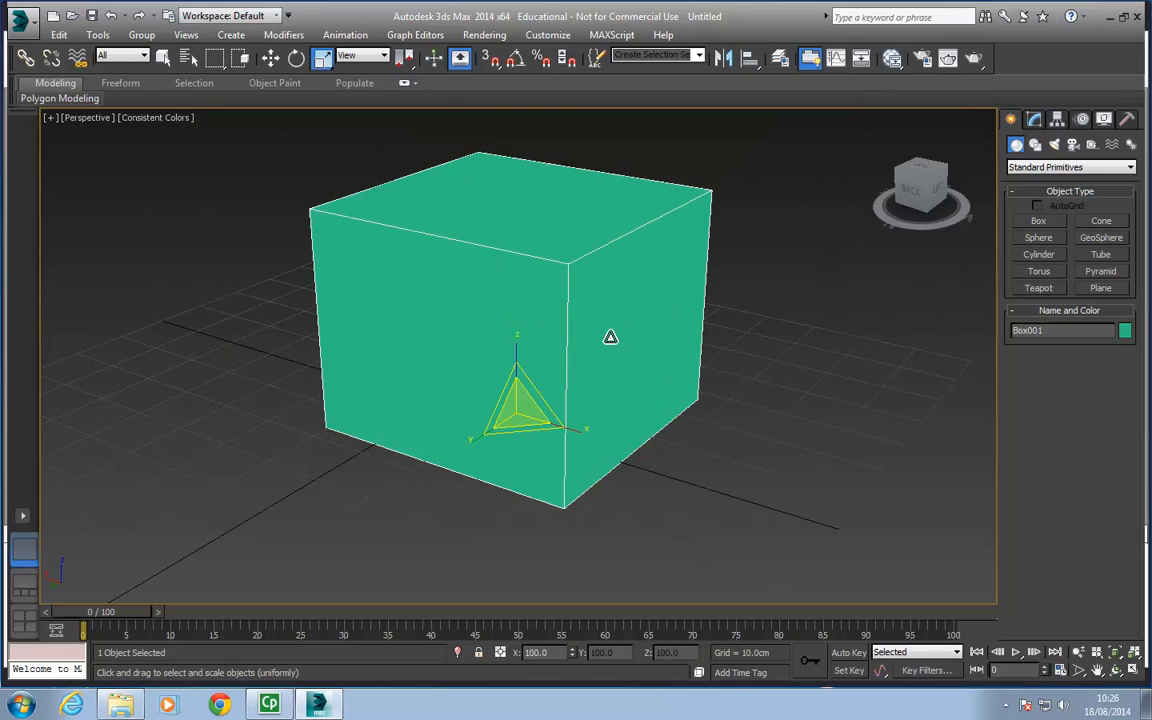
Step: Try scaling the box uniformly on all three axes and undo the change
{"action": "mouse_move", "coordinate": [610, 337]}
{"action": "middle_mouse_down", "text": "alt"}
{"action": "mouse_move", "coordinate": [571, 350]}
{"action": "mouse_move", "coordinate": [610, 341]}
{"action": "middle_mouse_up", "text": "alt"}
{"action": "scroll", "coordinate": [576, 342], "scroll_direction": "down", "scroll_amount": 3}
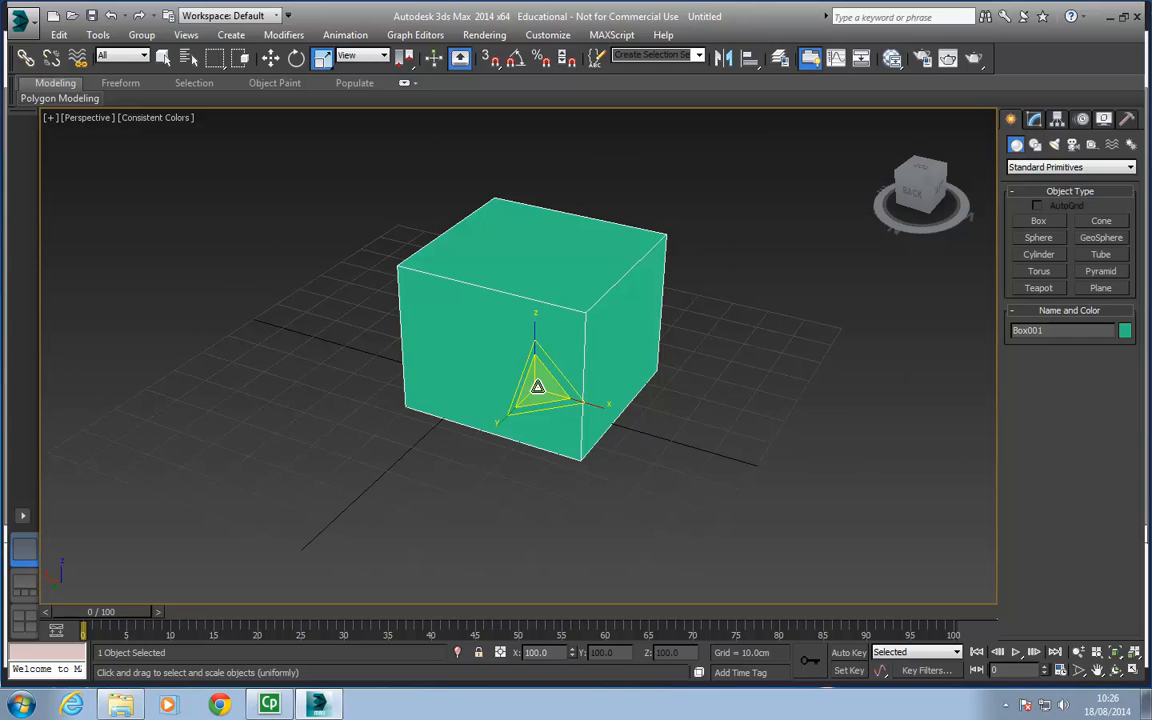
{"action": "left_click_drag", "start_coordinate": [537, 387], "coordinate": [553, 341]}
{"action": "key", "text": "ctrl+z"}
{"action": "middle_click_drag", "start_coordinate": [572, 321], "coordinate": [517, 401], "text": "alt"}
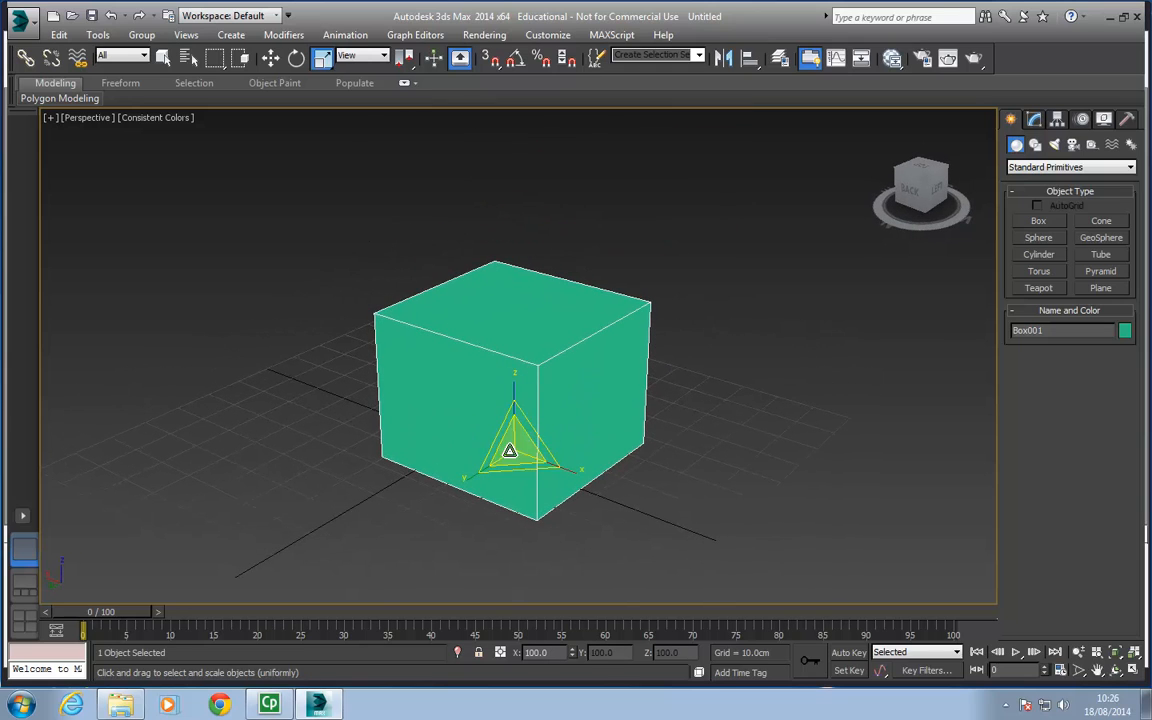
{"action": "middle_click_drag", "start_coordinate": [500, 401], "coordinate": [495, 399]}
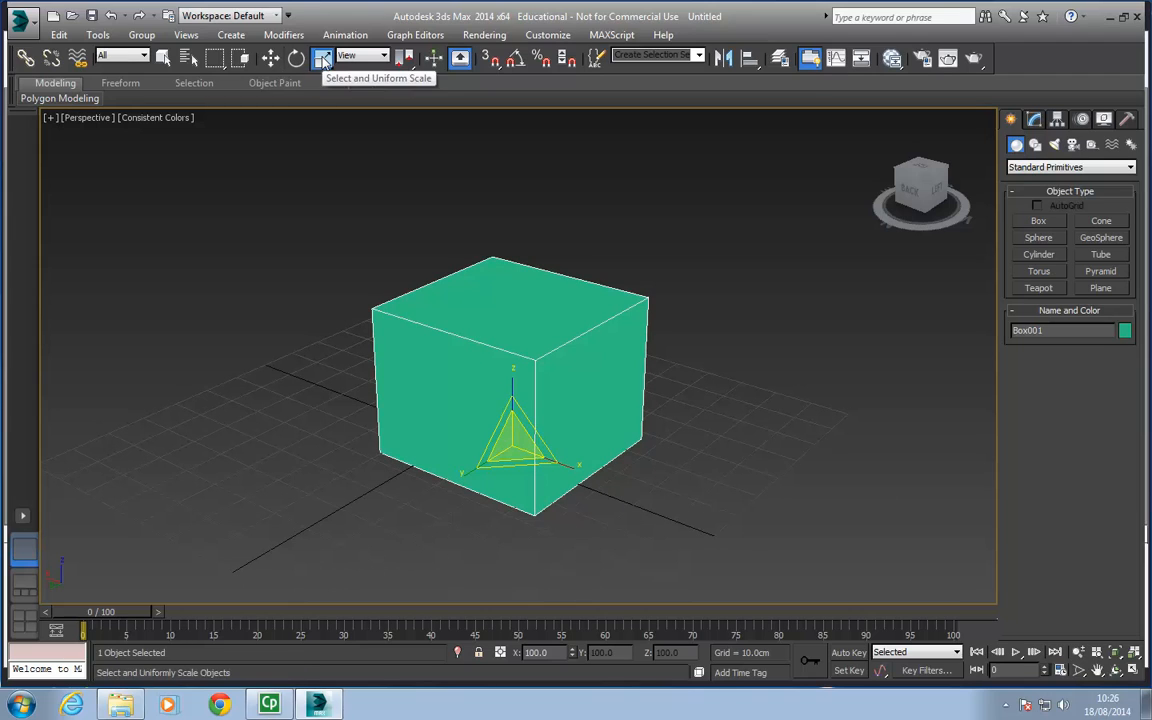
Step: Compare the box's Move, Rotate and Uniform Scale gizmos by switching through the three tools
{"action": "left_click", "coordinate": [271, 58]}
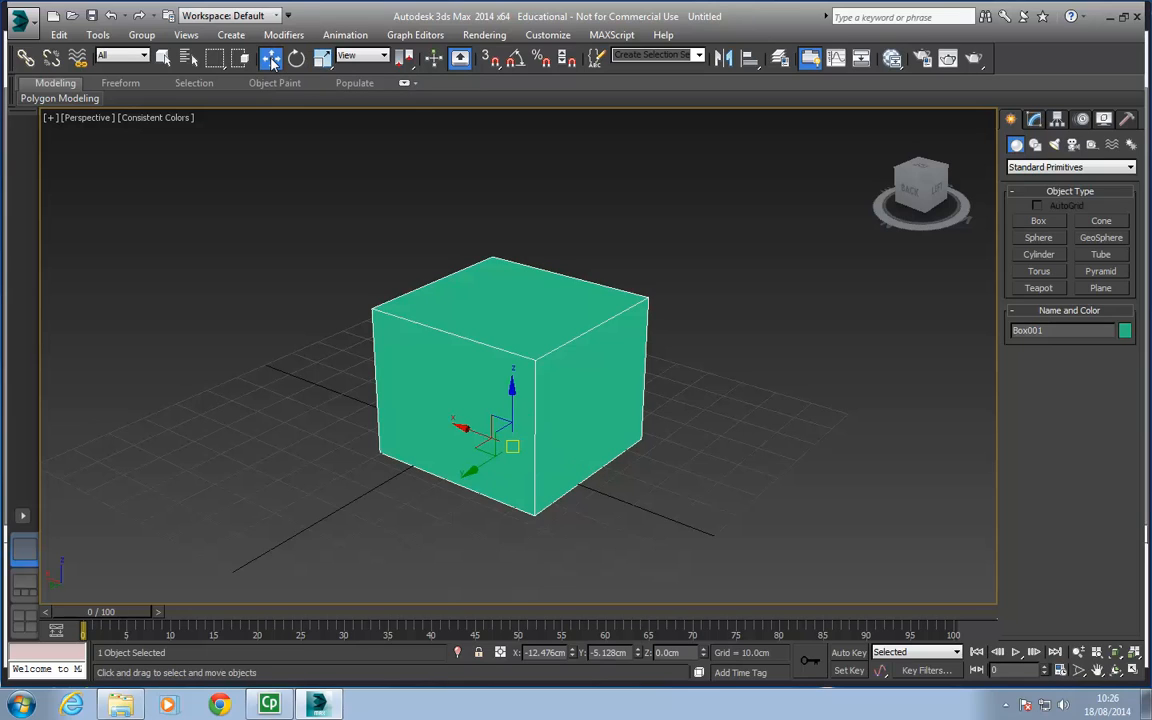
{"action": "left_click", "coordinate": [297, 58]}
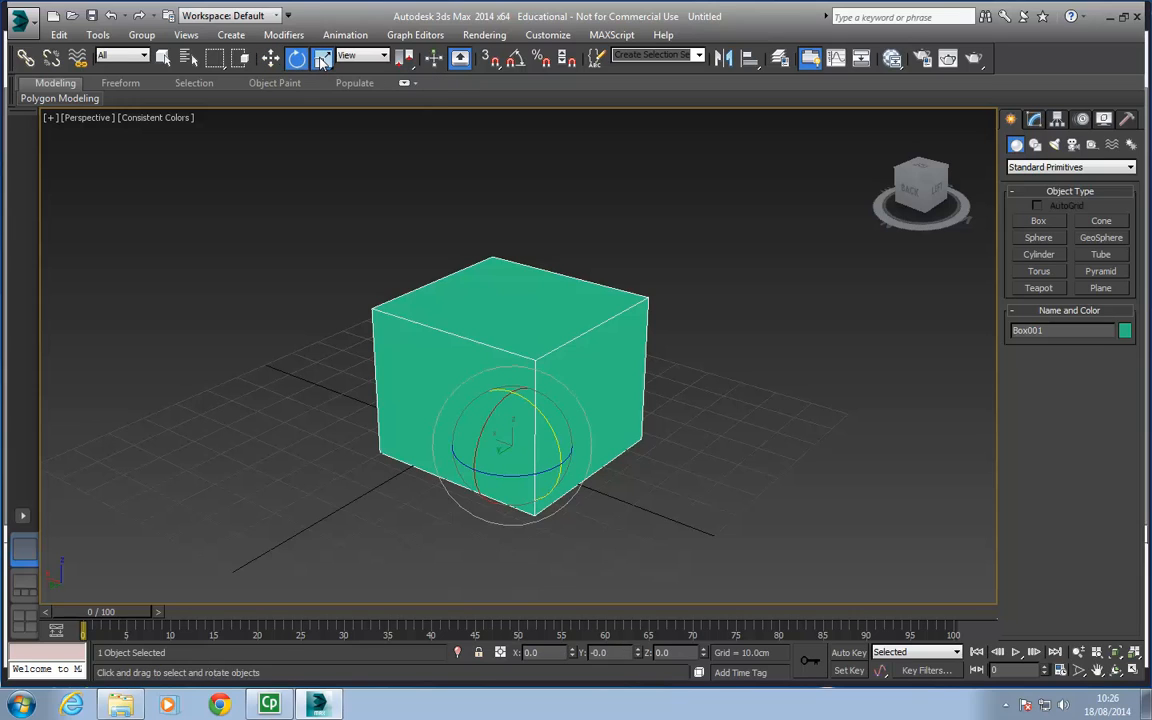
{"action": "left_click", "coordinate": [322, 58]}
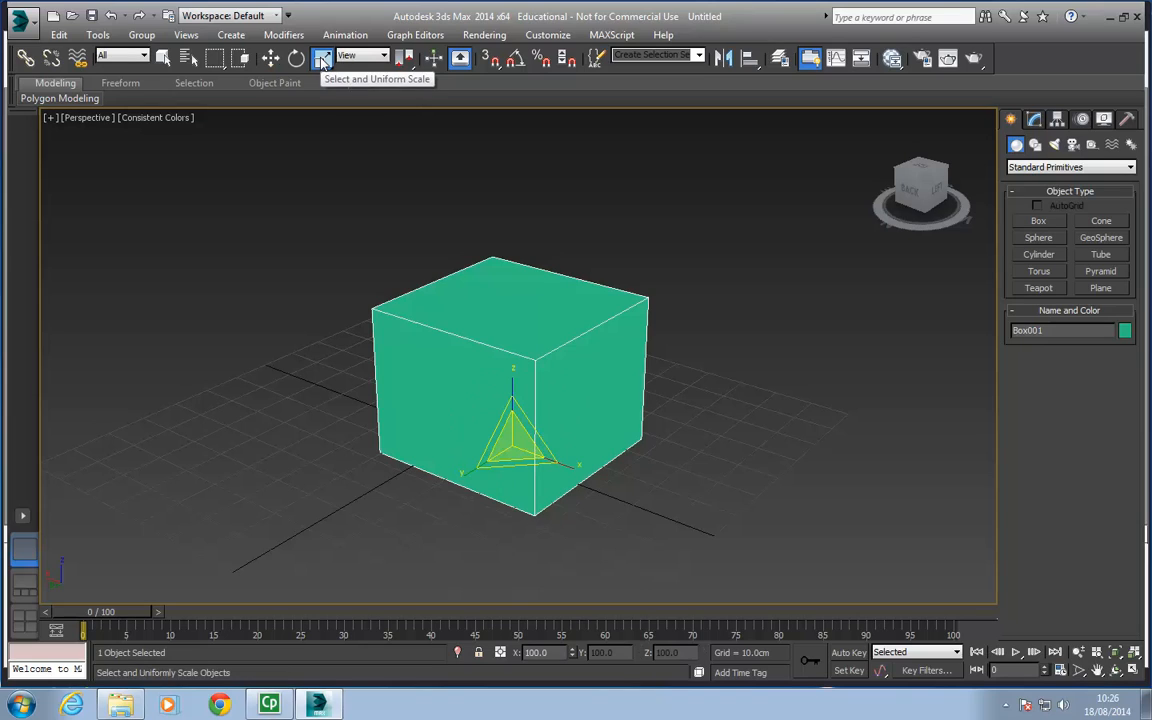
Step: Switch to Select and Squash and squash the box to about 80% in X and Z and 88% in Y
{"action": "left_click", "coordinate": [322, 58]}
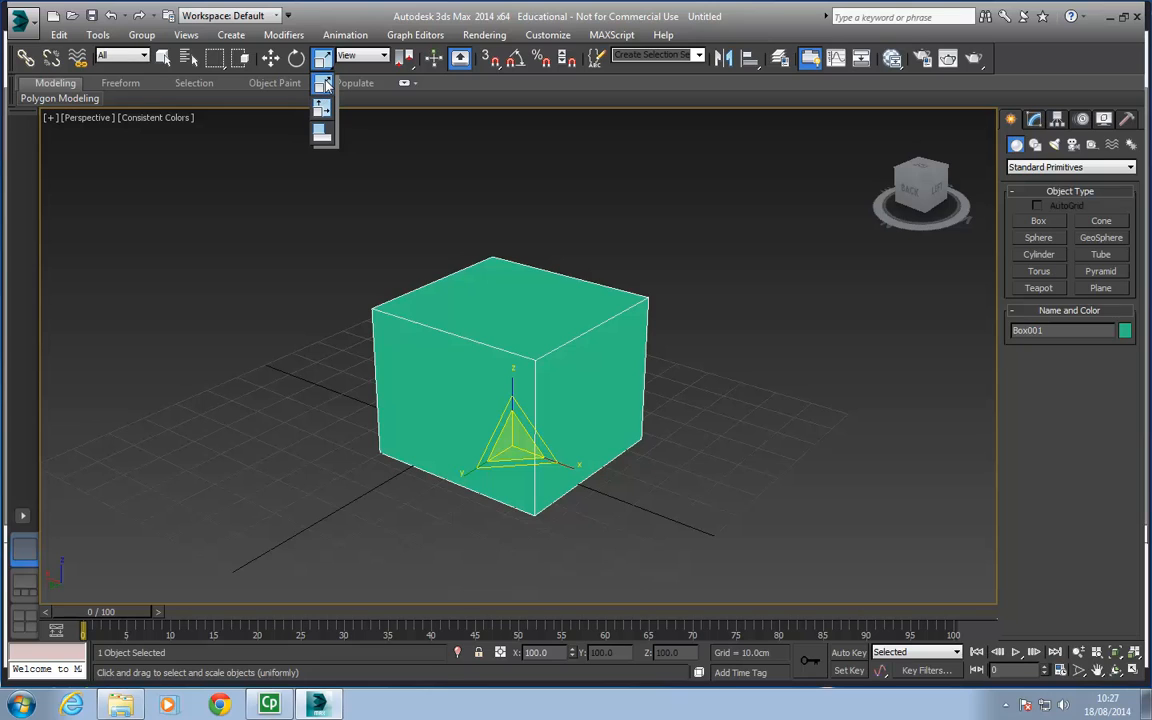
{"action": "left_click", "coordinate": [321, 138]}
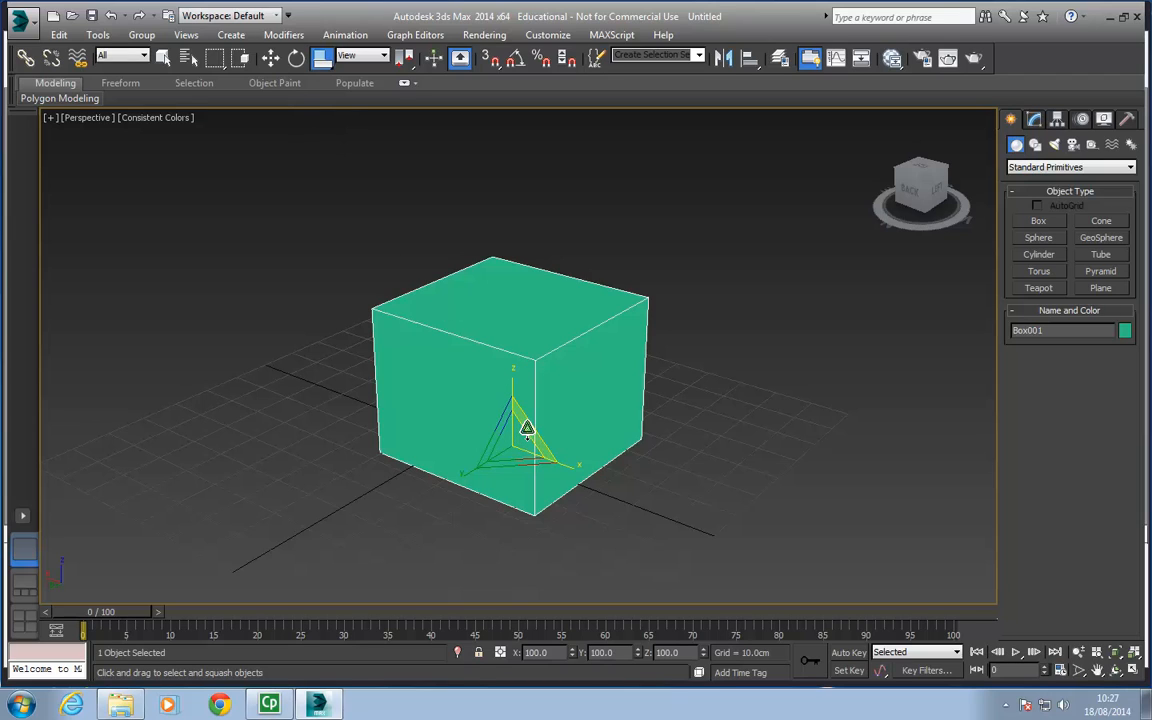
{"action": "left_click_drag", "start_coordinate": [510, 441], "coordinate": [531, 402]}
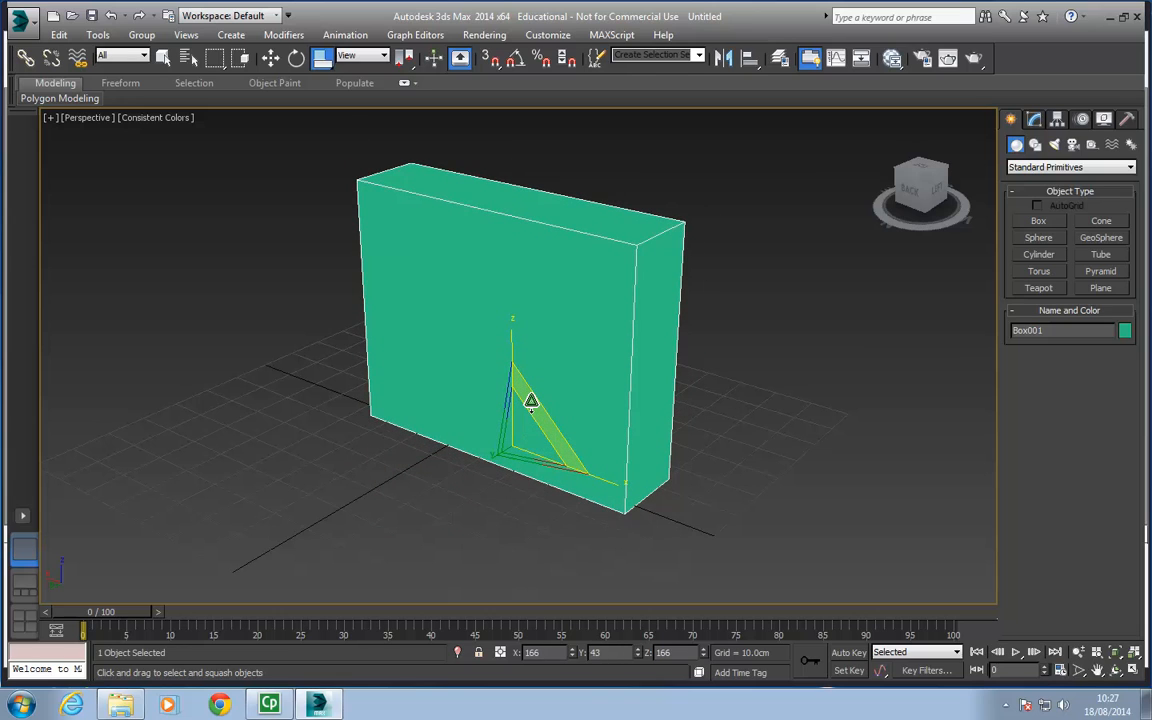
{"action": "left_click_drag", "start_coordinate": [531, 402], "coordinate": [496, 393]}
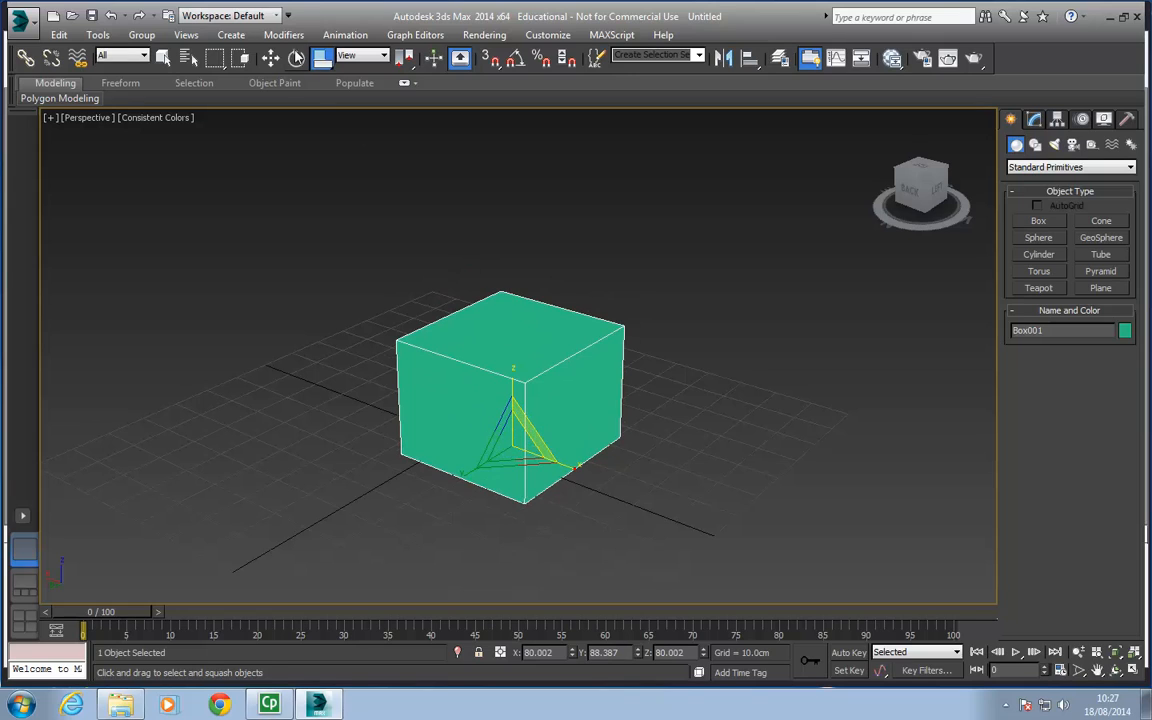
Step: Switch to Select and Non-uniform Scale and scale the box slightly in the XZ plane
{"action": "left_click", "coordinate": [321, 59]}
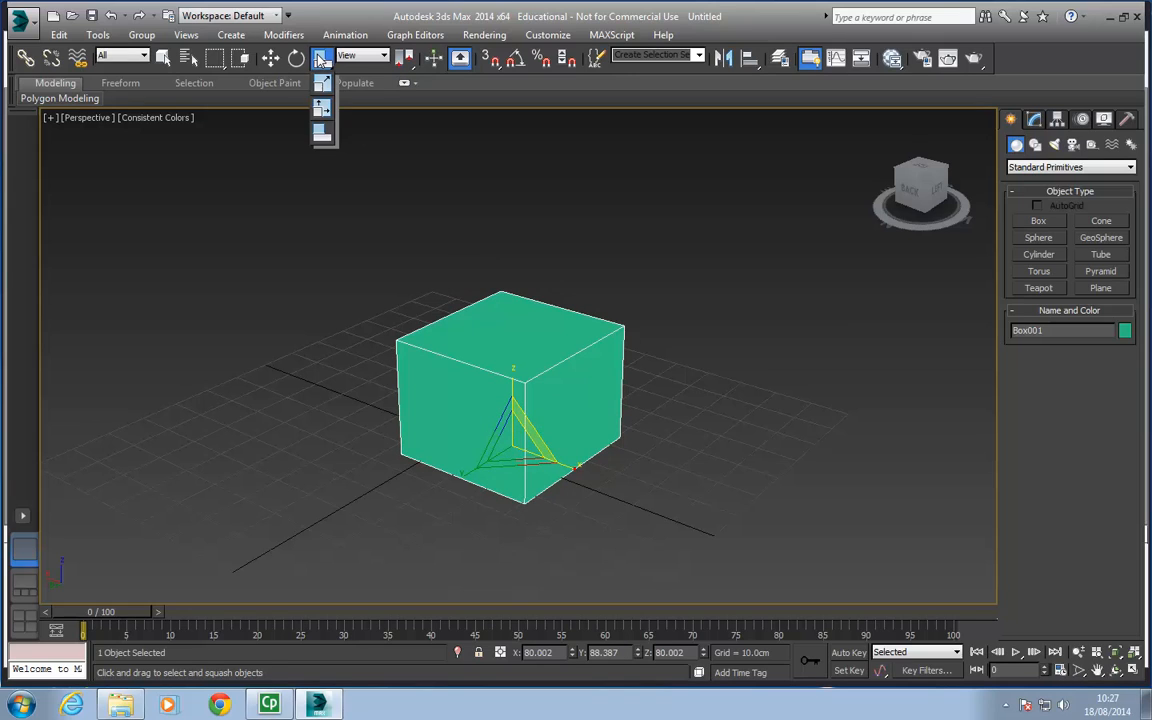
{"action": "left_click", "coordinate": [322, 107]}
{"action": "mouse_move", "coordinate": [525, 402]}
{"action": "left_mouse_down"}
{"action": "mouse_move", "coordinate": [527, 440]}
{"action": "mouse_move", "coordinate": [594, 386]}
{"action": "mouse_move", "coordinate": [517, 424]}
{"action": "mouse_move", "coordinate": [529, 400]}
{"action": "left_mouse_up"}
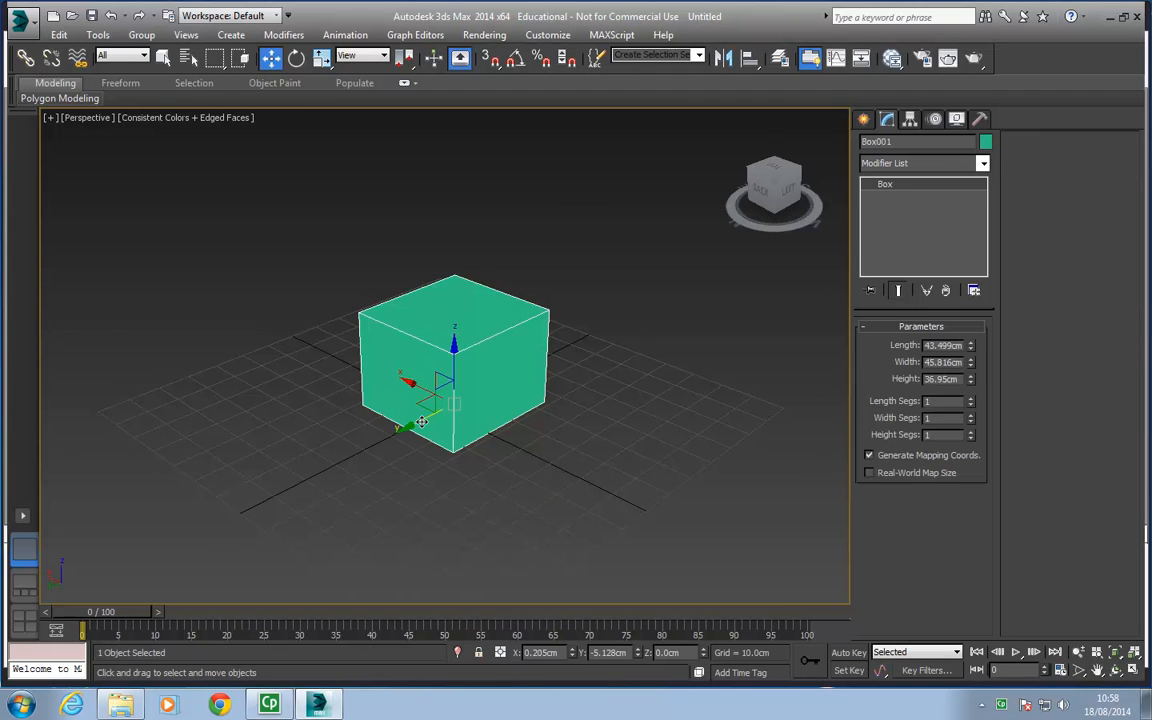
Step: Move the box along its Y axis to about 4 cm and along its X axis to about -1.8 cm
{"action": "left_click_drag", "start_coordinate": [422, 421], "coordinate": [399, 397]}
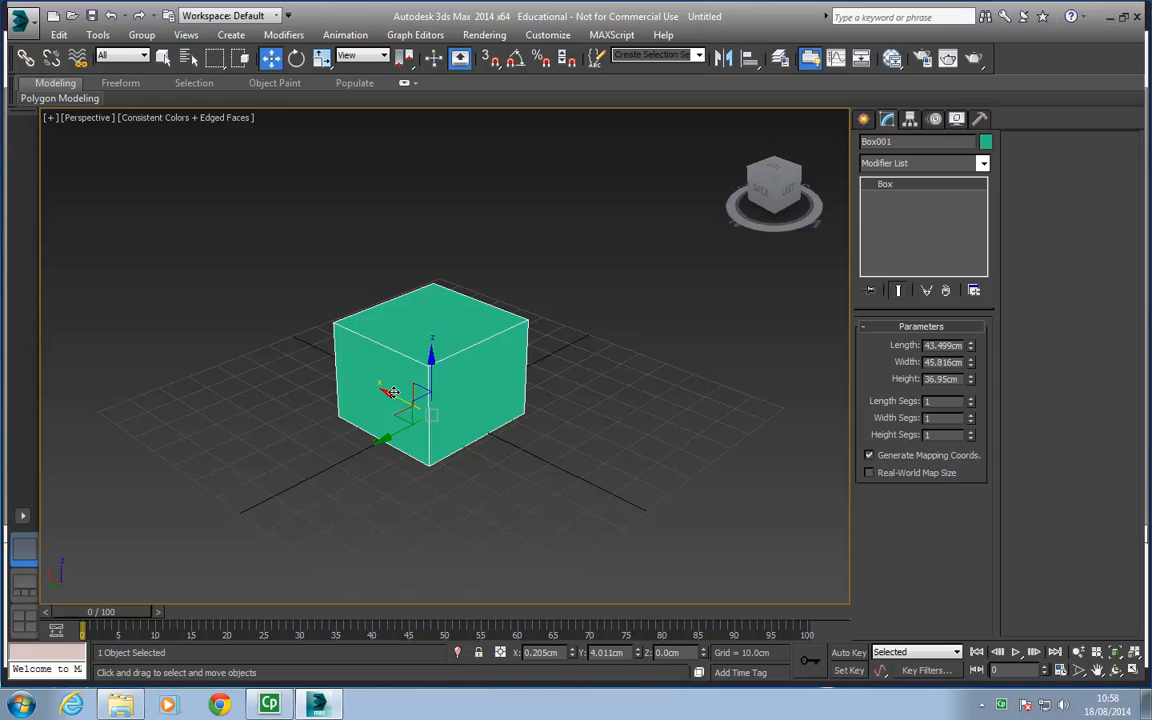
{"action": "left_click_drag", "start_coordinate": [352, 346], "coordinate": [398, 385]}
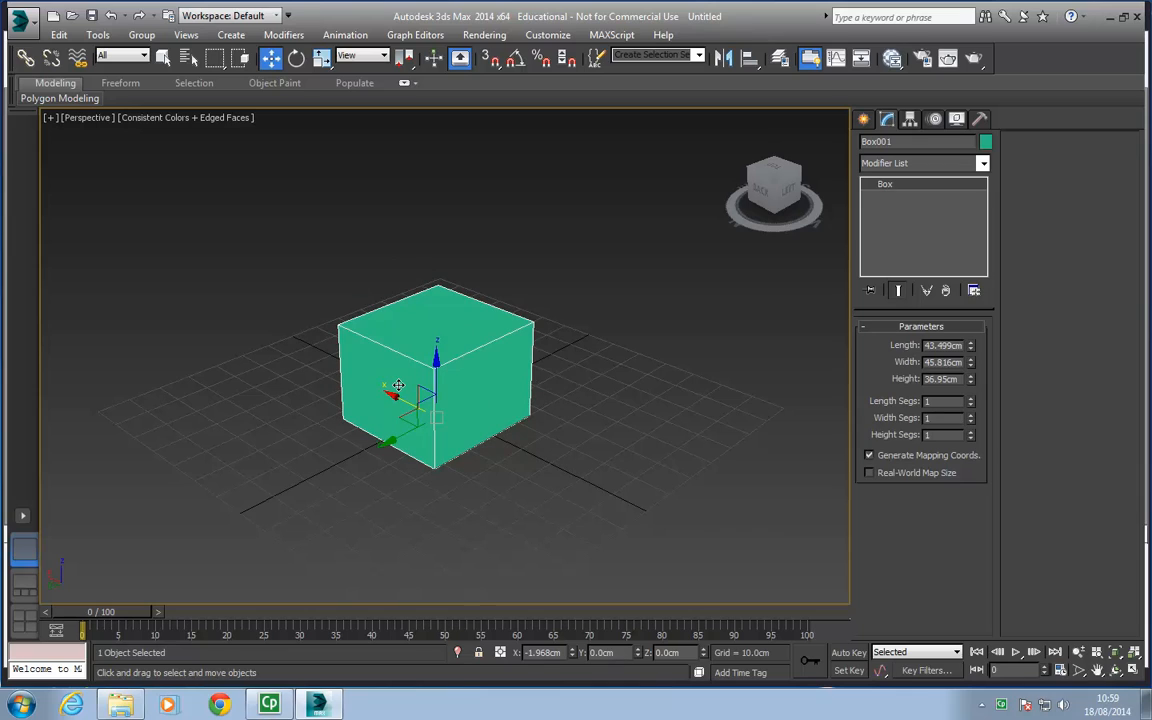
Step: Convert the box to an Editable Poly and view it from slightly higher up
{"action": "right_click", "coordinate": [491, 357]}
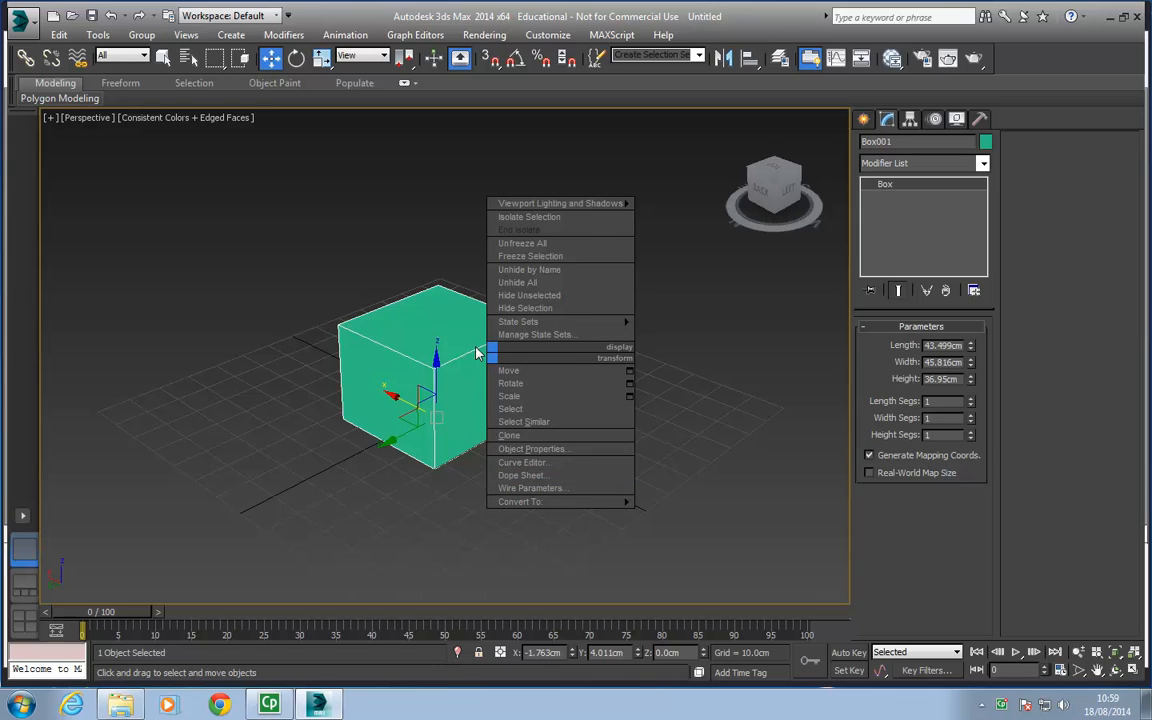
{"action": "mouse_move", "coordinate": [610, 501]}
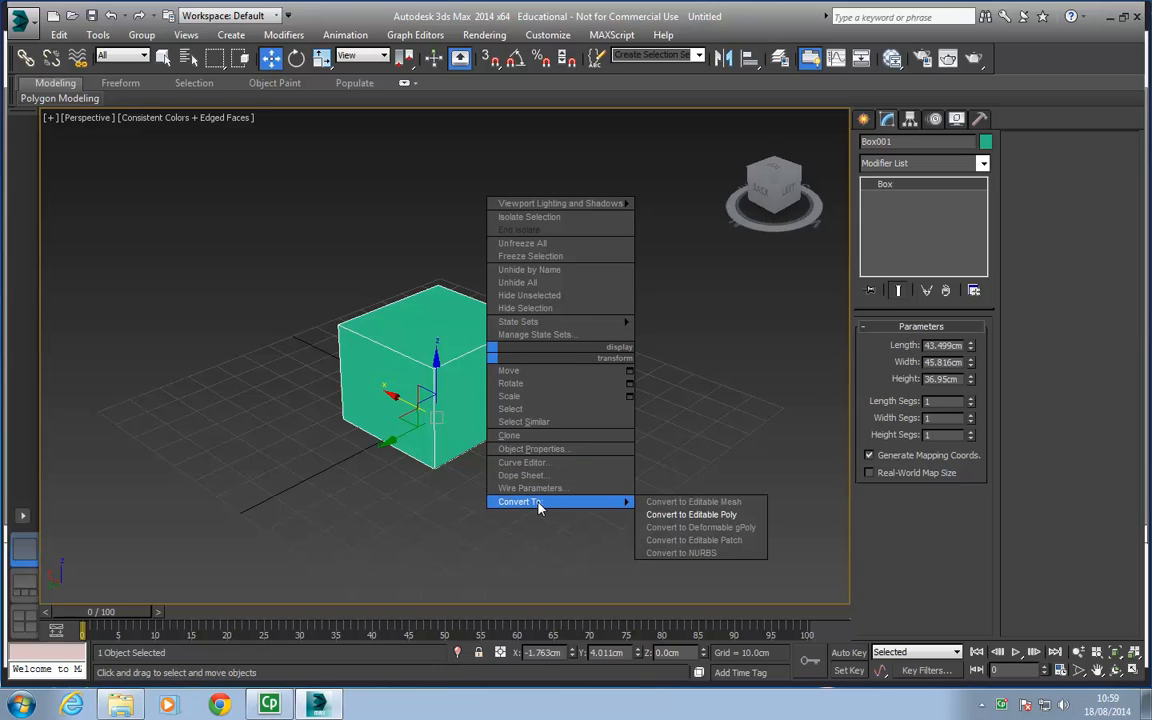
{"action": "left_click", "coordinate": [711, 516]}
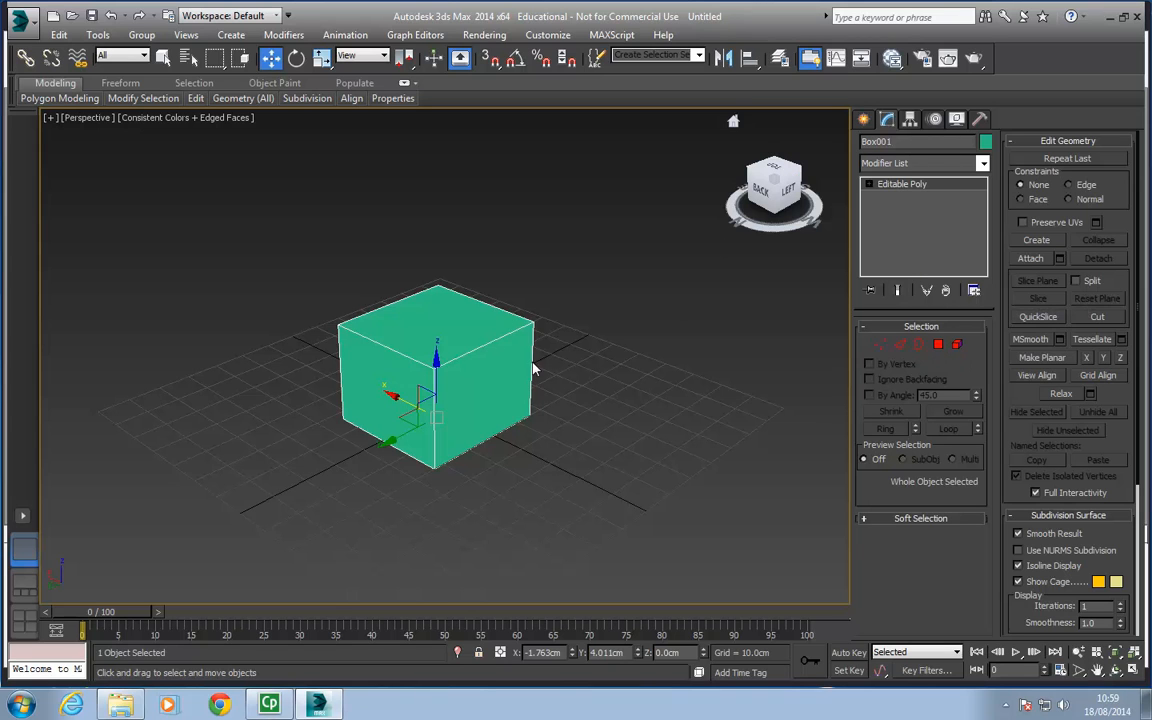
{"action": "middle_click_drag", "start_coordinate": [532, 368], "coordinate": [400, 380], "text": "alt"}
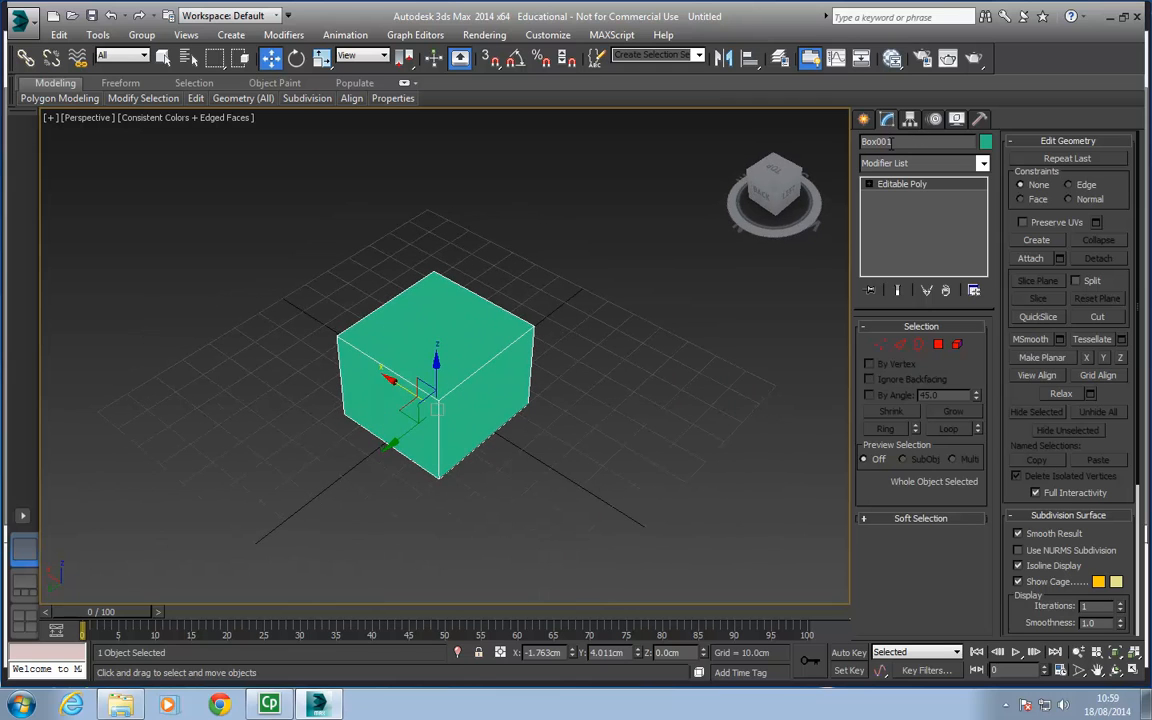
Step: Rename the box to MyBox
{"action": "middle_click_drag", "start_coordinate": [403, 432], "coordinate": [505, 360], "text": "alt"}
{"action": "left_click_drag", "start_coordinate": [913, 142], "coordinate": [796, 155]}
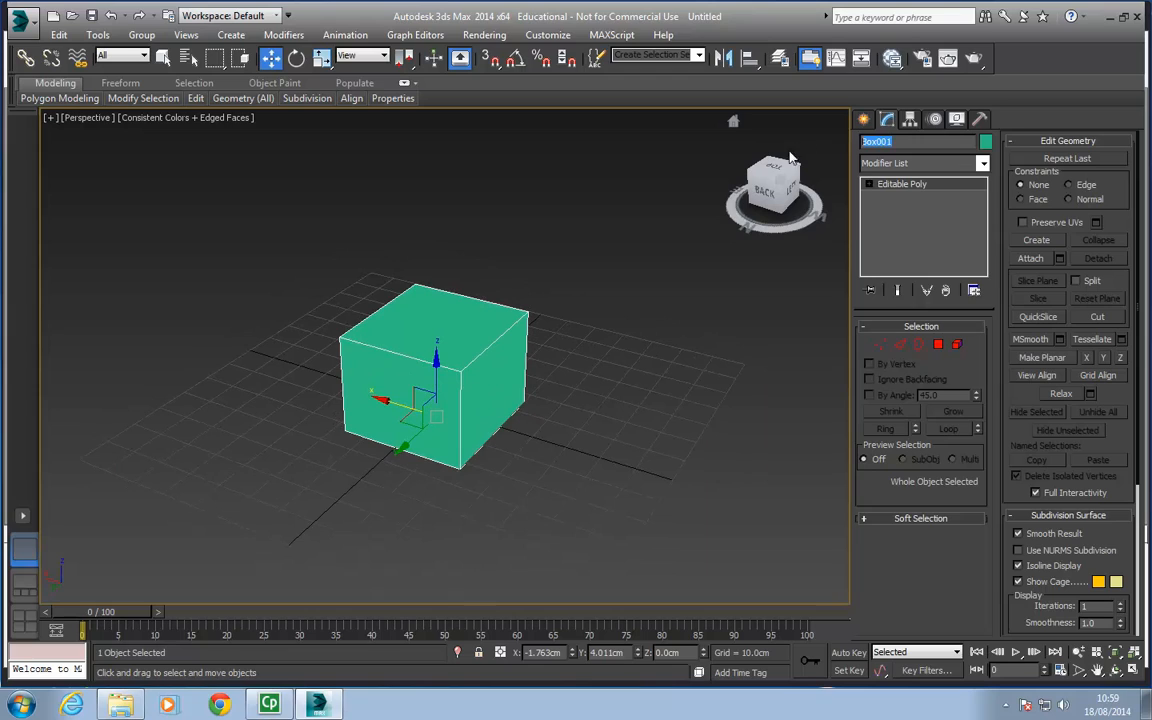
{"action": "type", "text": "My"}
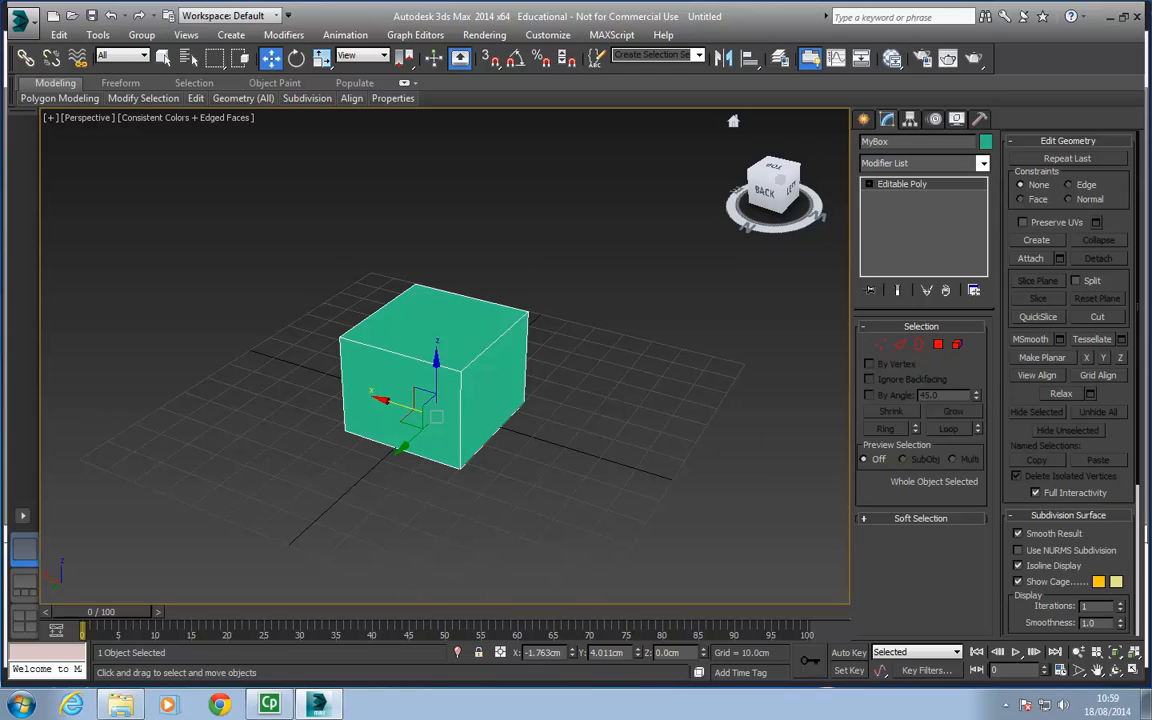
Step: Enter Vertex sub-object level, zoom in on the box, and select its top right corner vertex, clearing the selection again
{"action": "middle_click_drag", "start_coordinate": [496, 343], "coordinate": [430, 305], "text": "alt"}
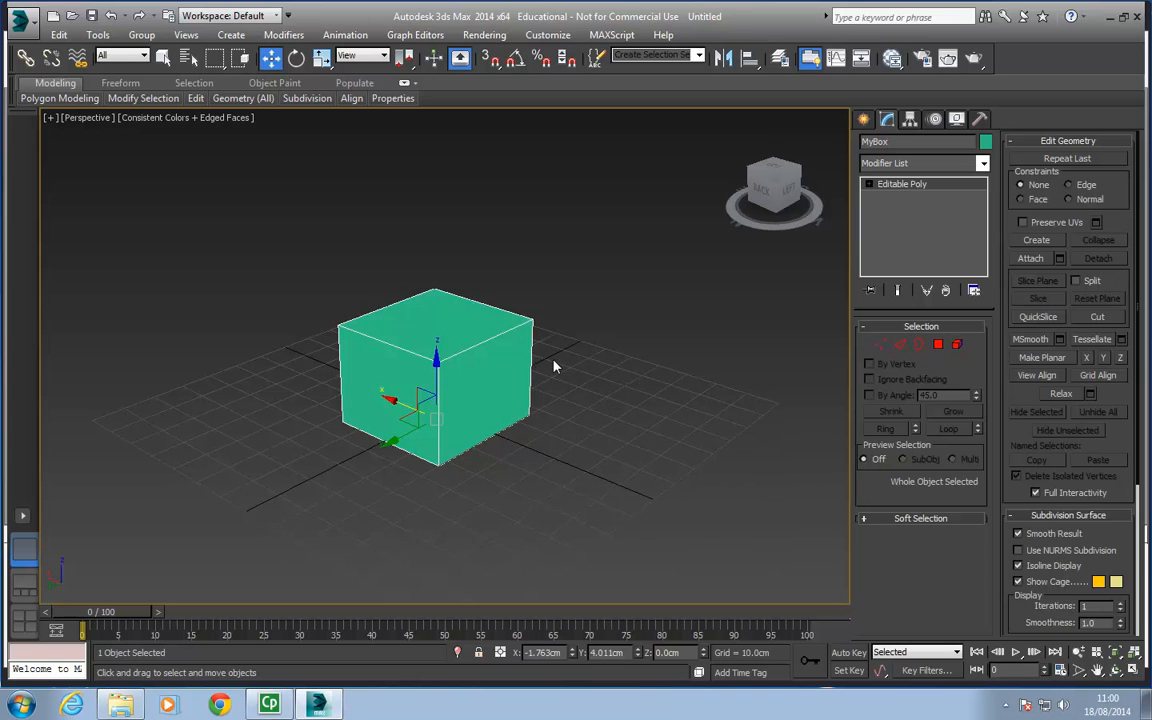
{"action": "middle_click_drag", "start_coordinate": [610, 375], "coordinate": [558, 374], "text": "alt"}
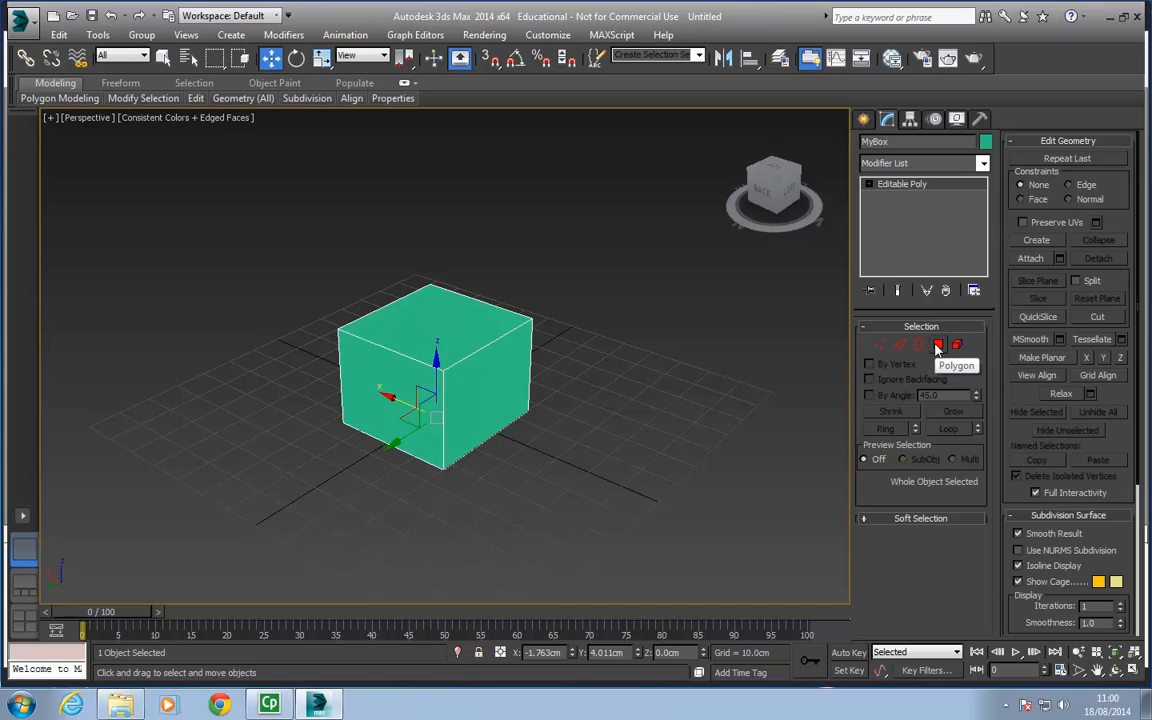
{"action": "left_click", "coordinate": [880, 346]}
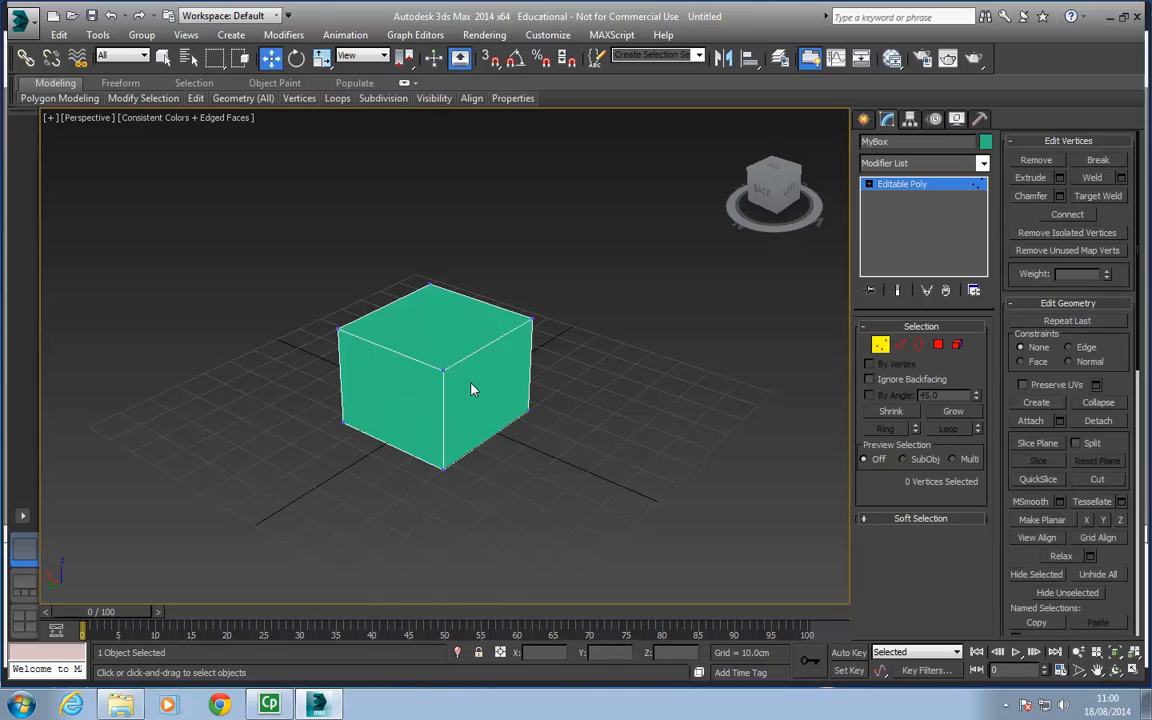
{"action": "scroll", "coordinate": [476, 385], "scroll_direction": "up", "scroll_amount": 4}
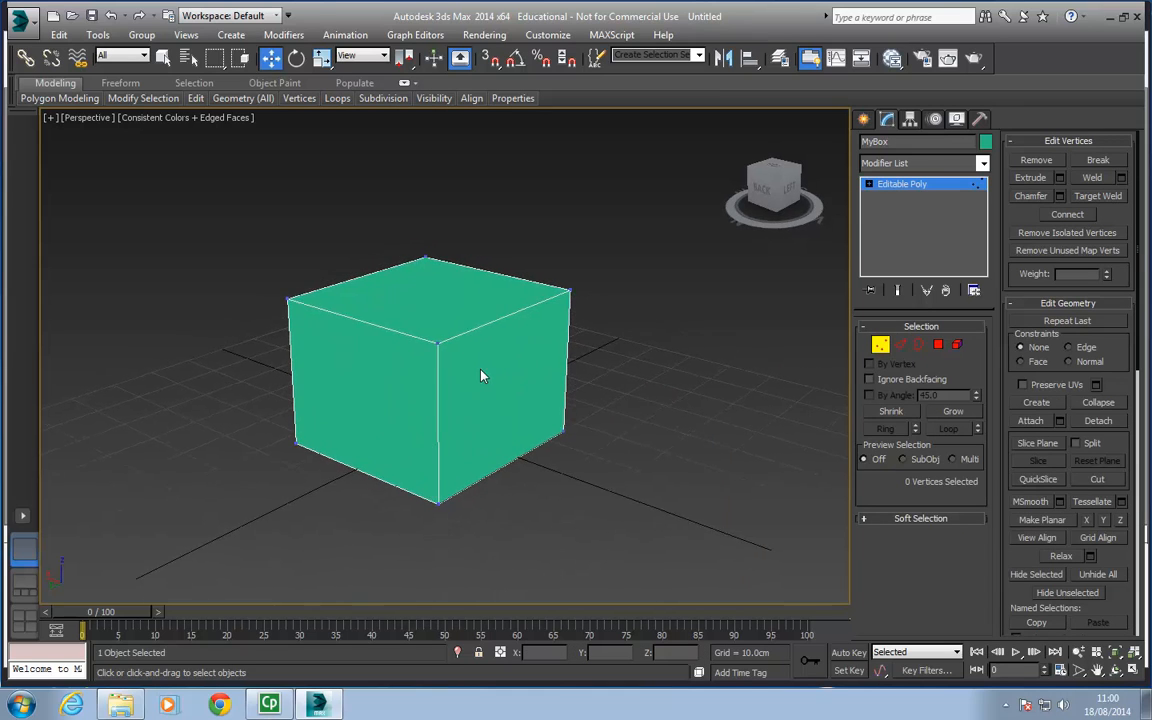
{"action": "mouse_move", "coordinate": [480, 370]}
{"action": "middle_mouse_down", "text": "alt"}
{"action": "mouse_move", "coordinate": [471, 377]}
{"action": "mouse_move", "coordinate": [484, 379]}
{"action": "middle_mouse_up", "text": "alt"}
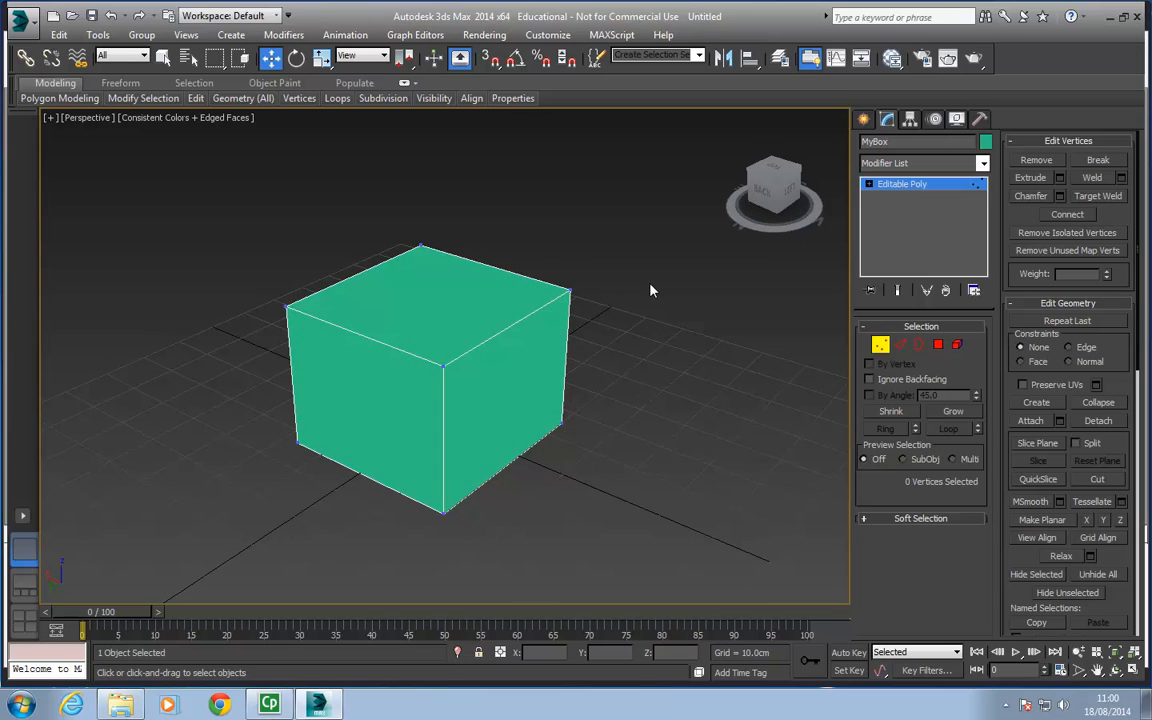
{"action": "left_click", "coordinate": [572, 290]}
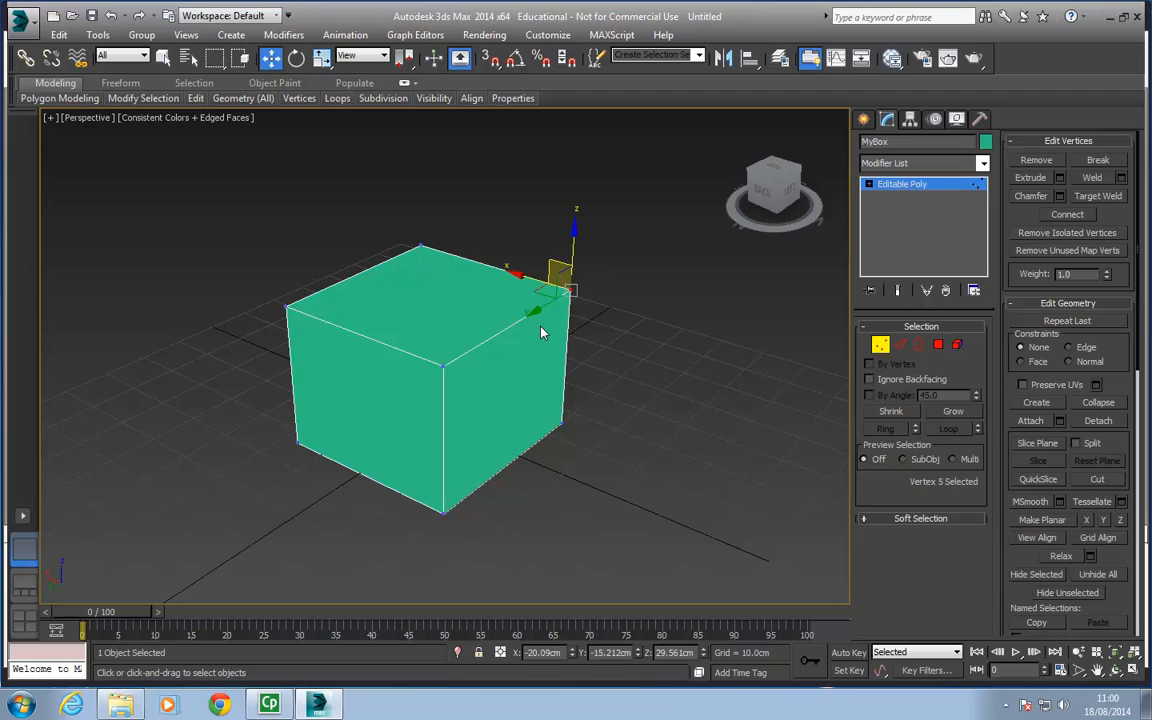
{"action": "left_click", "coordinate": [624, 273]}
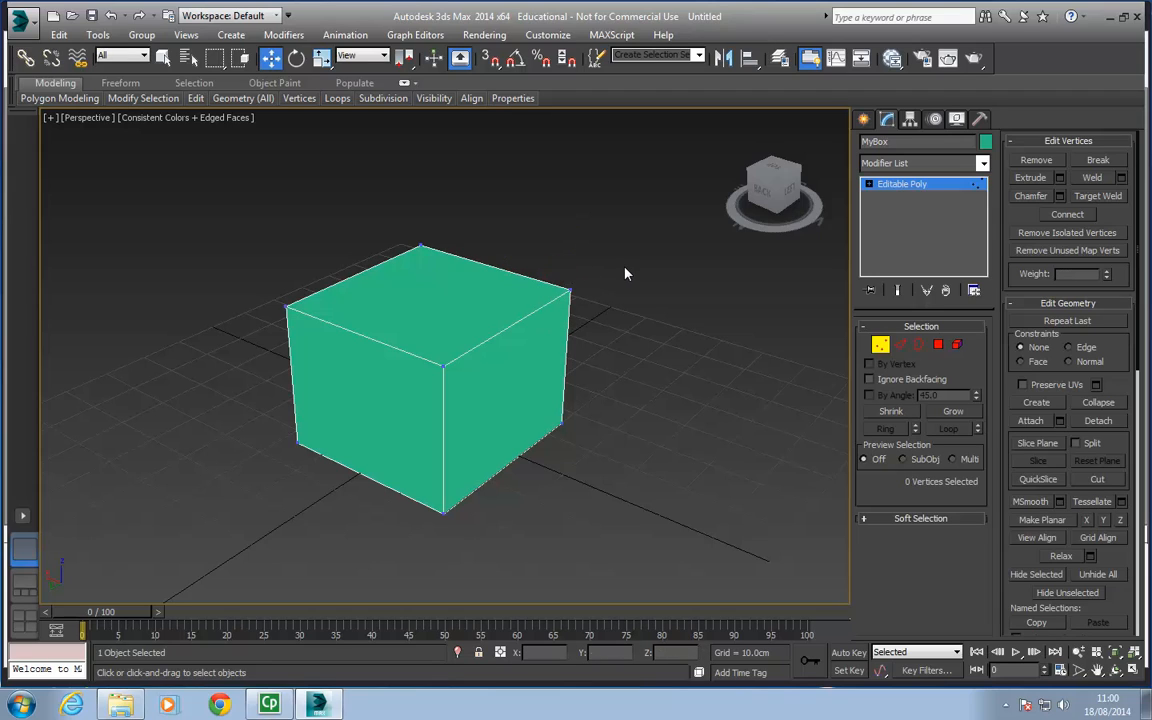
Step: Select the four top corner vertices one at a time, ending with the left one, and clear the selection
{"action": "left_click", "coordinate": [421, 245]}
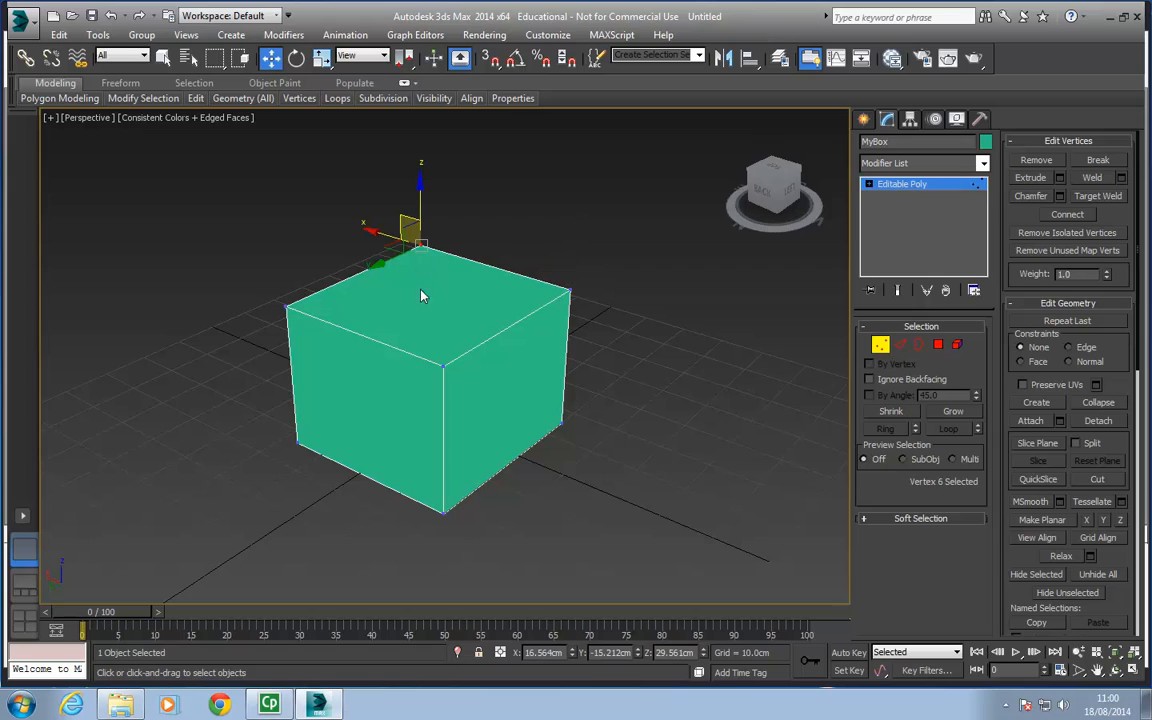
{"action": "left_click", "coordinate": [568, 290]}
{"action": "left_click", "coordinate": [443, 365]}
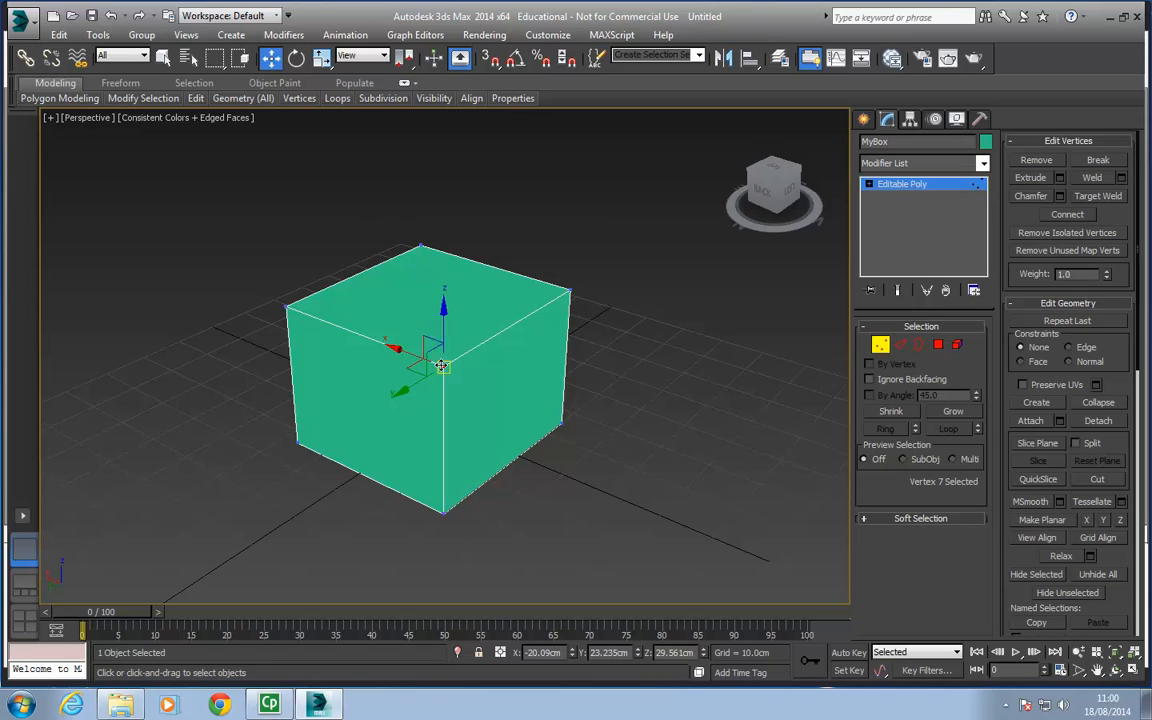
{"action": "left_click", "coordinate": [287, 307]}
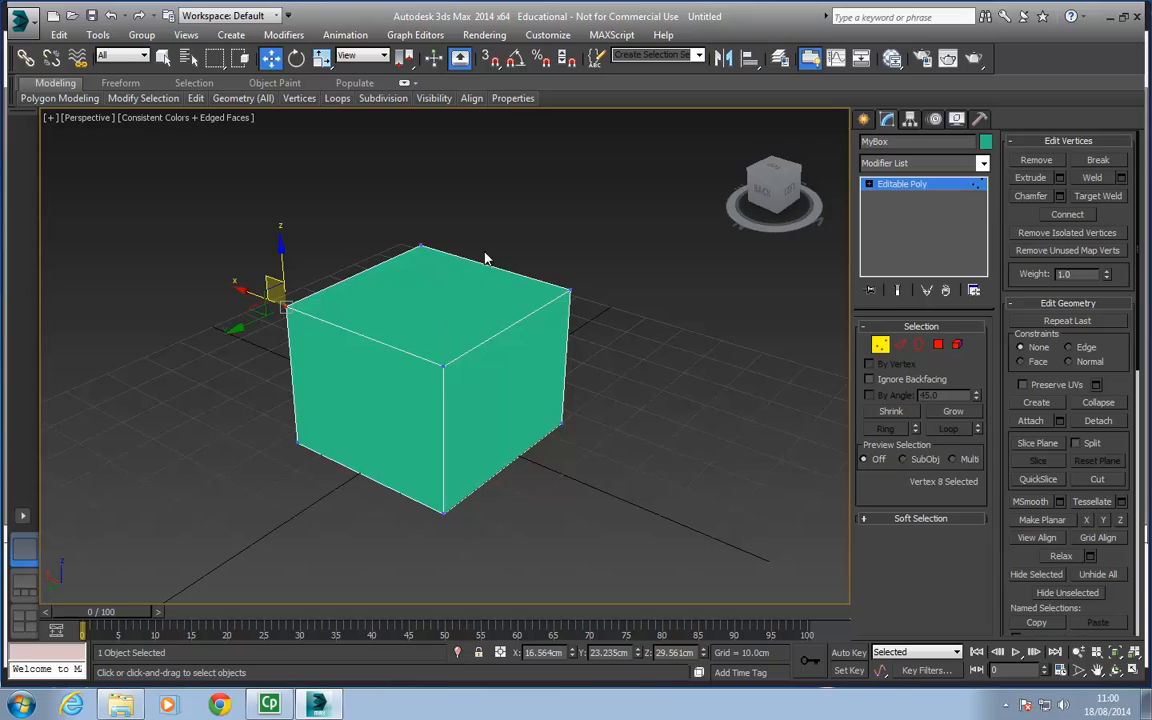
{"action": "left_click", "coordinate": [545, 195]}
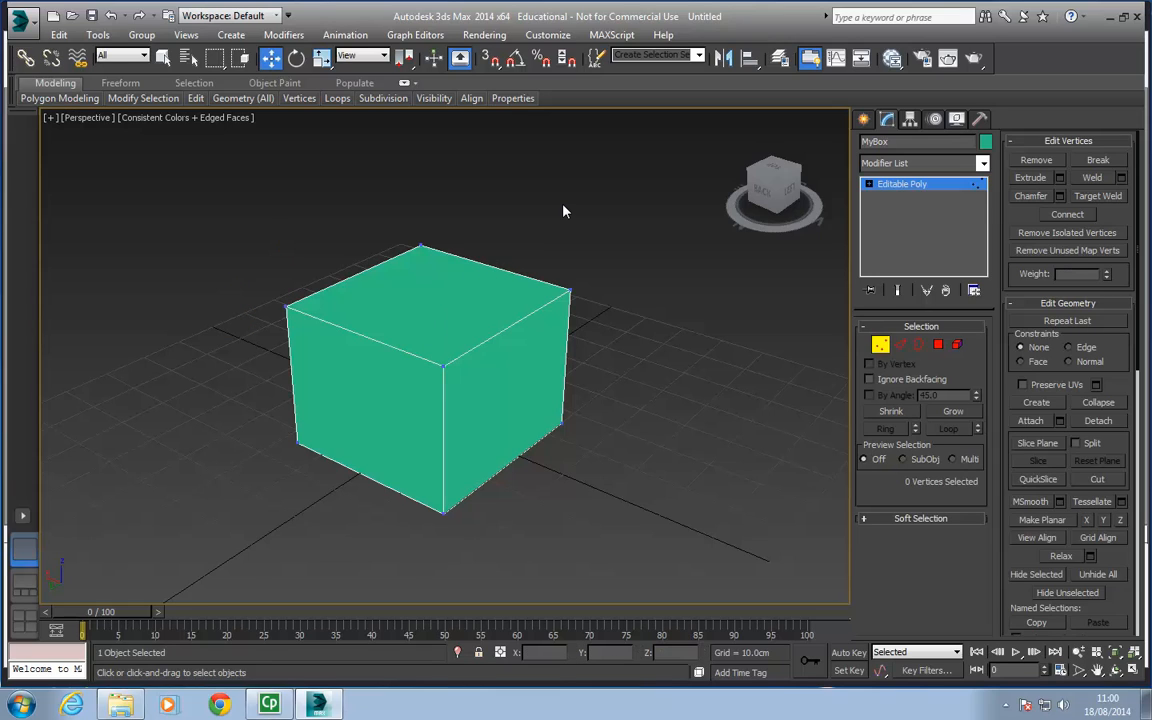
Step: Practise region selection around the back and right top vertices and around the left top vertex, ending with nothing selected
{"action": "left_click_drag", "start_coordinate": [562, 204], "coordinate": [288, 288]}
{"action": "left_click_drag", "start_coordinate": [661, 196], "coordinate": [375, 306]}
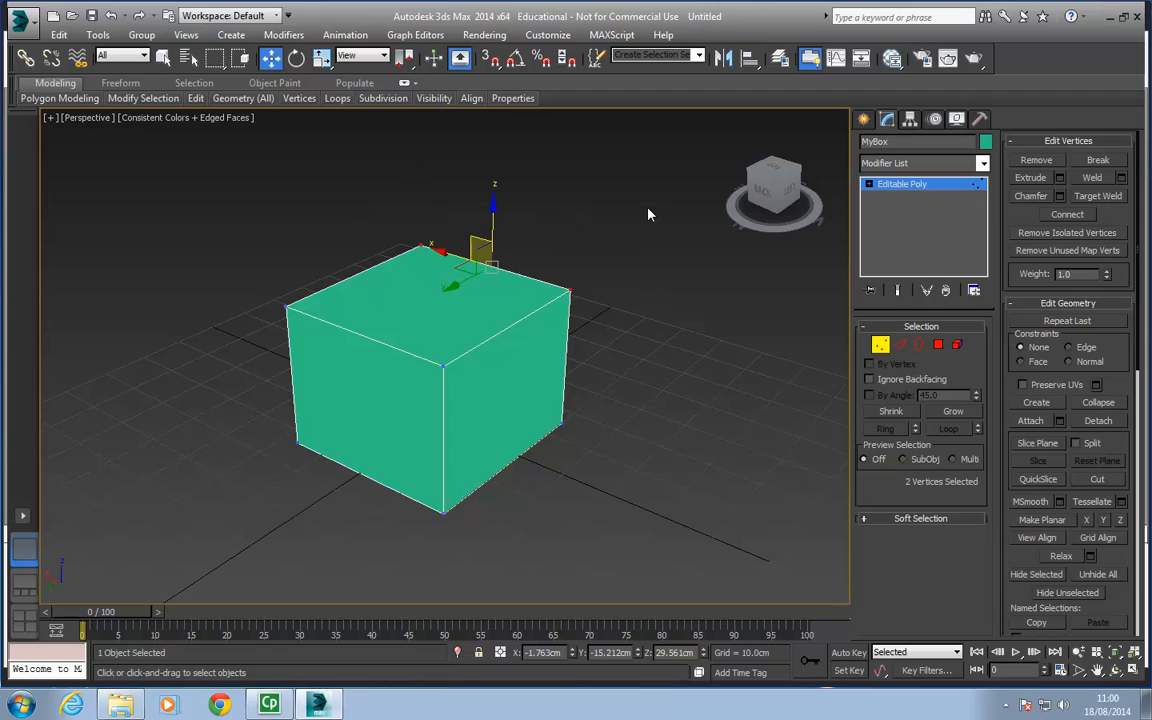
{"action": "left_click_drag", "start_coordinate": [663, 198], "coordinate": [380, 316]}
{"action": "left_click_drag", "start_coordinate": [229, 246], "coordinate": [328, 330]}
{"action": "left_click", "coordinate": [328, 330]}
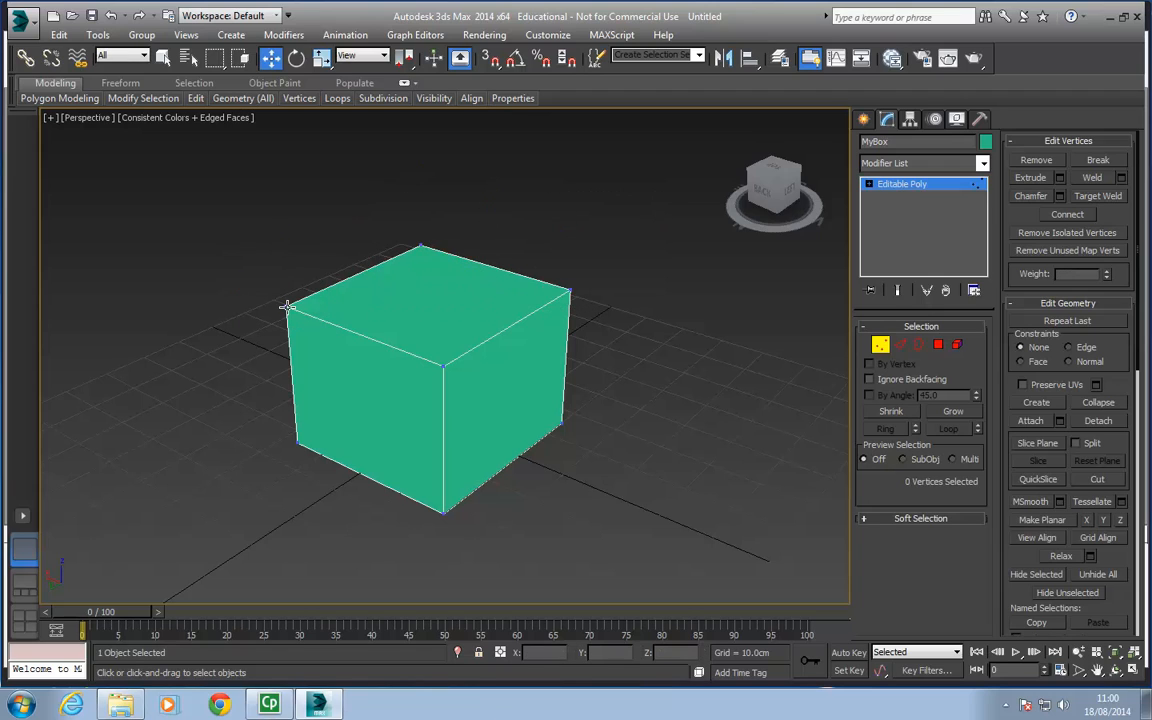
Step: Build up a selection of six vertices: the four top corners plus the bottom right and bottom front corners
{"action": "left_click", "coordinate": [286, 307]}
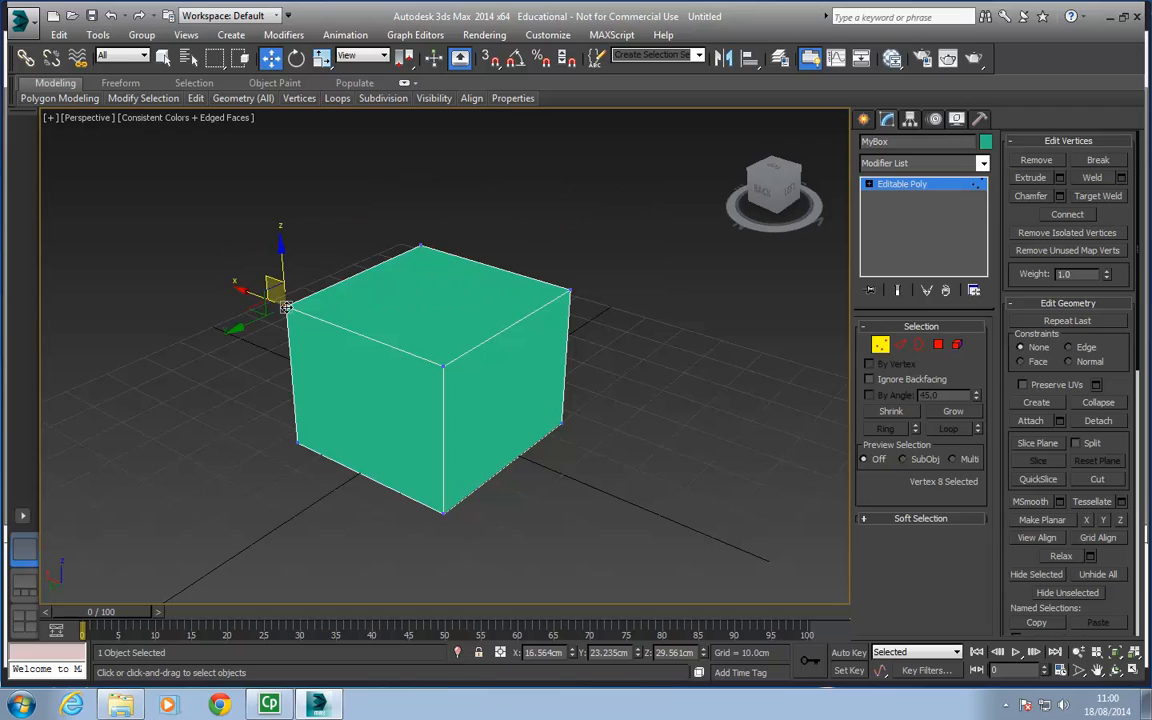
{"action": "left_click", "coordinate": [419, 249], "text": "ctrl"}
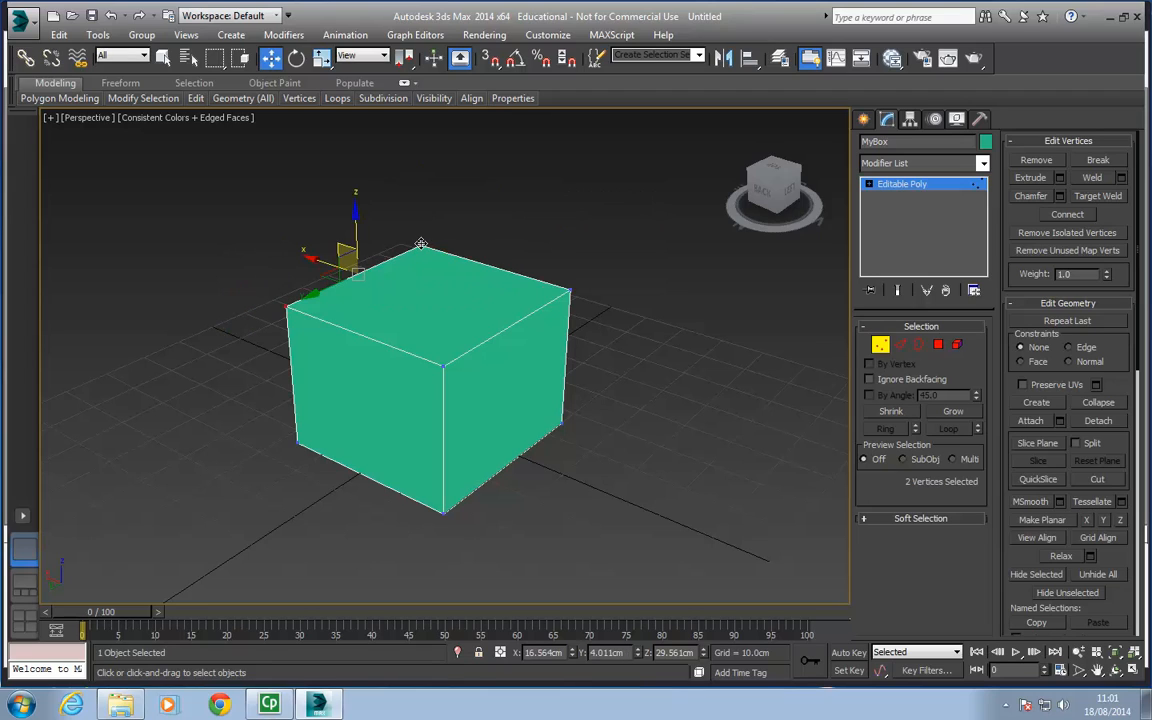
{"action": "left_click", "coordinate": [561, 423], "text": "ctrl"}
{"action": "left_click", "coordinate": [444, 511], "text": "ctrl"}
{"action": "left_click", "coordinate": [441, 366], "text": "ctrl"}
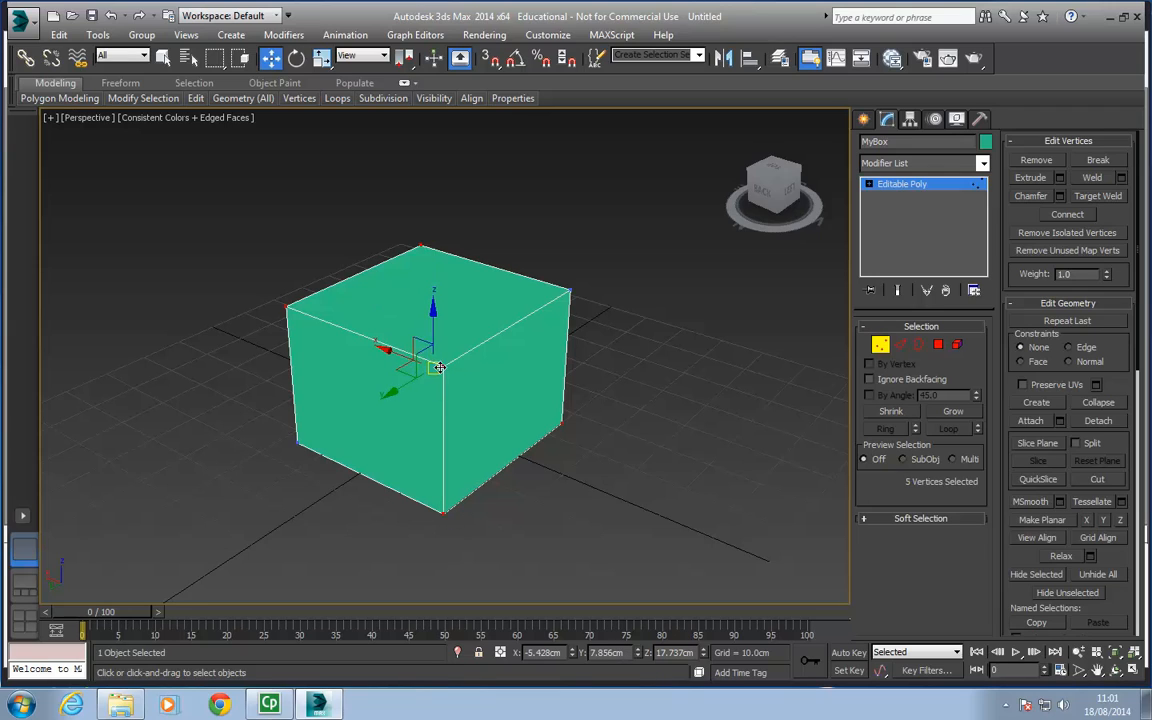
{"action": "left_click", "coordinate": [568, 292], "text": "ctrl"}
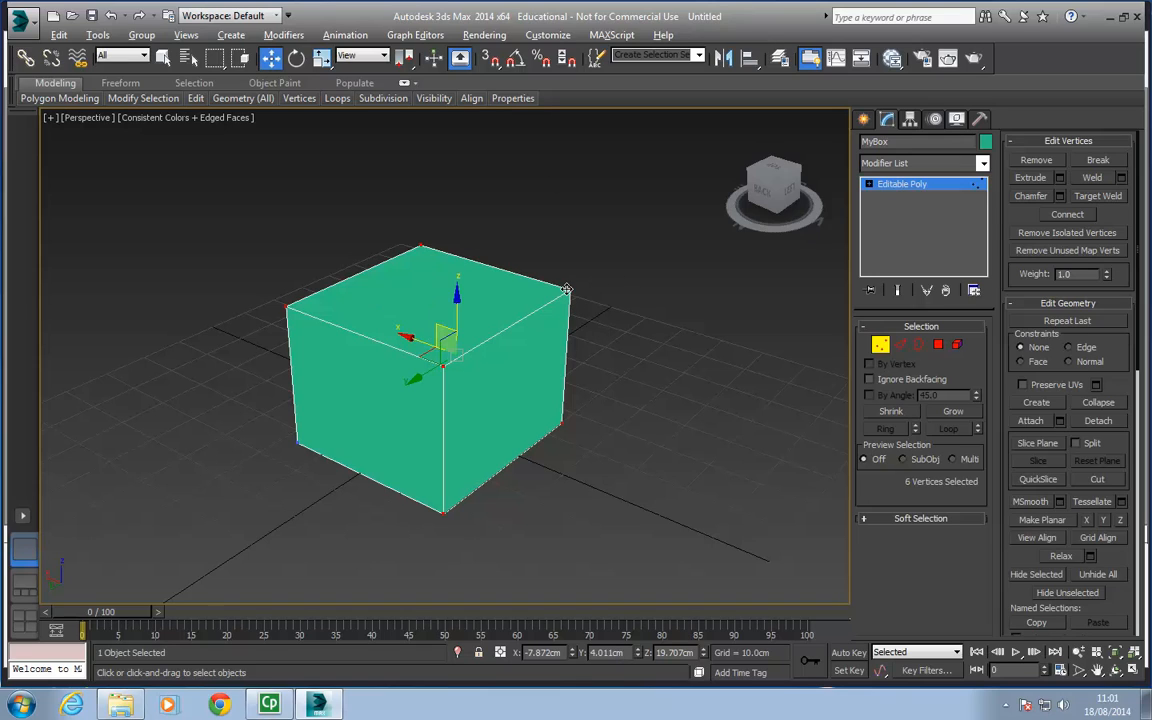
Step: Remove the top right, top front, bottom right and bottom front vertices from the selection
{"action": "left_click", "coordinate": [569, 292], "text": "alt"}
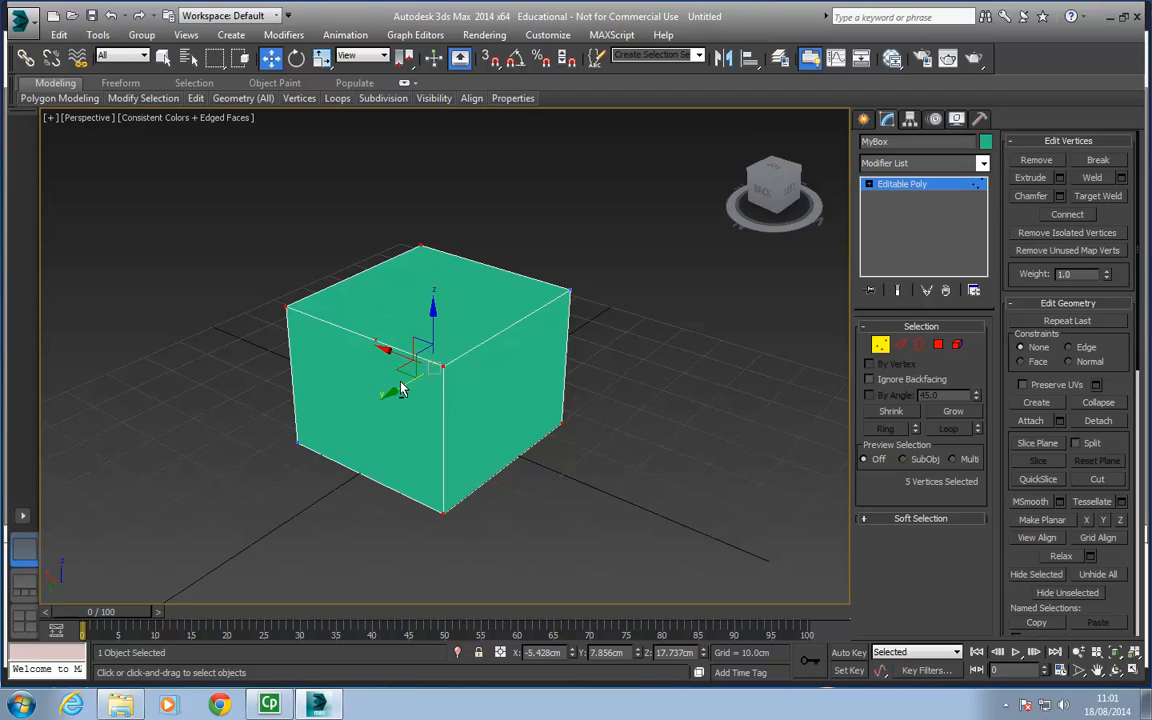
{"action": "left_click", "coordinate": [441, 367], "text": "alt"}
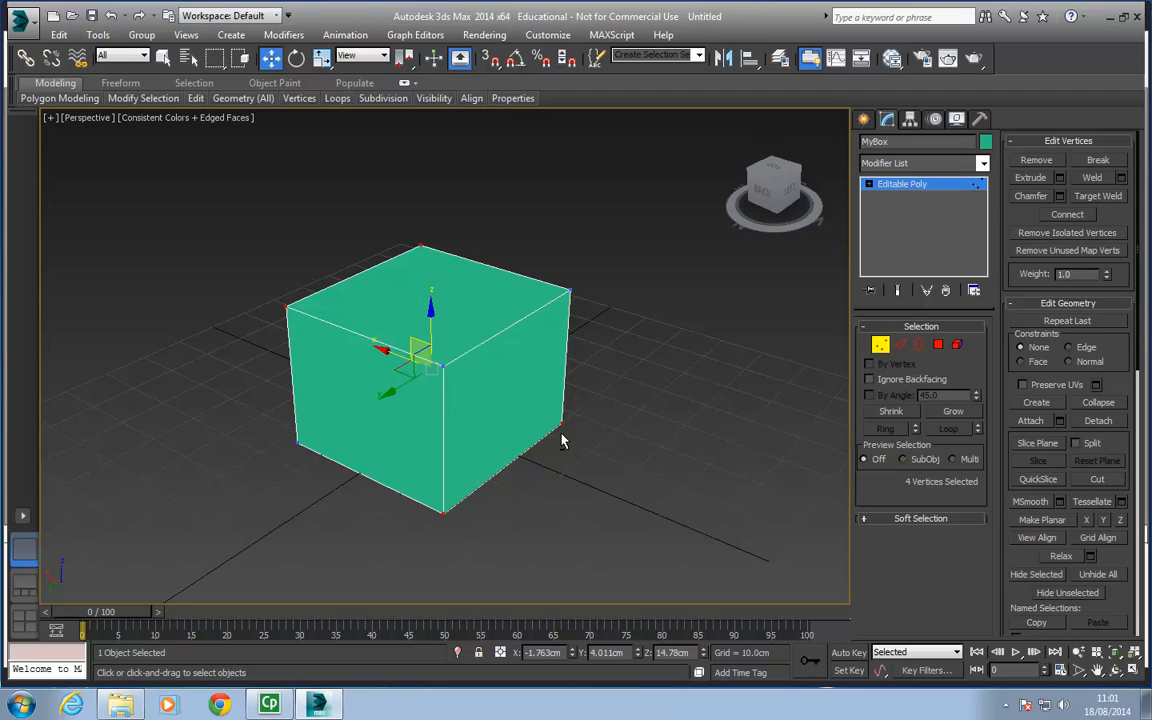
{"action": "left_click_drag", "start_coordinate": [620, 389], "coordinate": [544, 451], "text": "alt"}
{"action": "left_click_drag", "start_coordinate": [503, 543], "coordinate": [411, 477], "text": "alt"}
Step: Region-select only the back and right top vertices and try moving them along the Y axis
{"action": "left_click", "coordinate": [536, 179]}
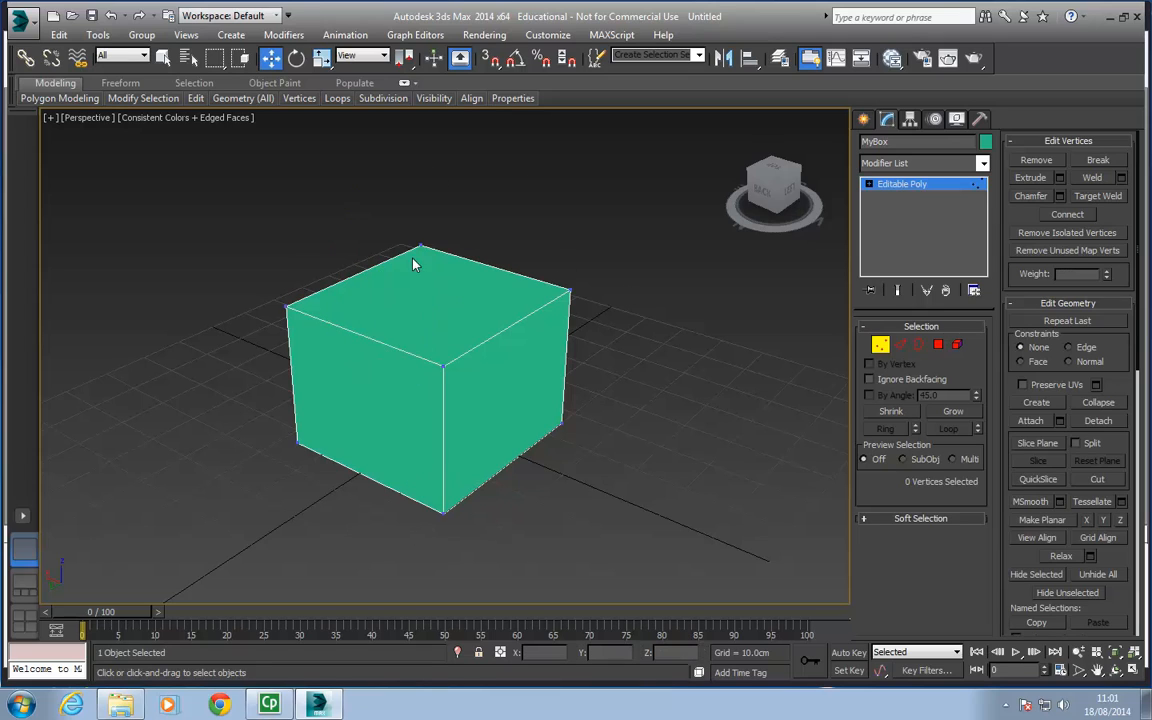
{"action": "left_click_drag", "start_coordinate": [535, 266], "coordinate": [540, 303]}
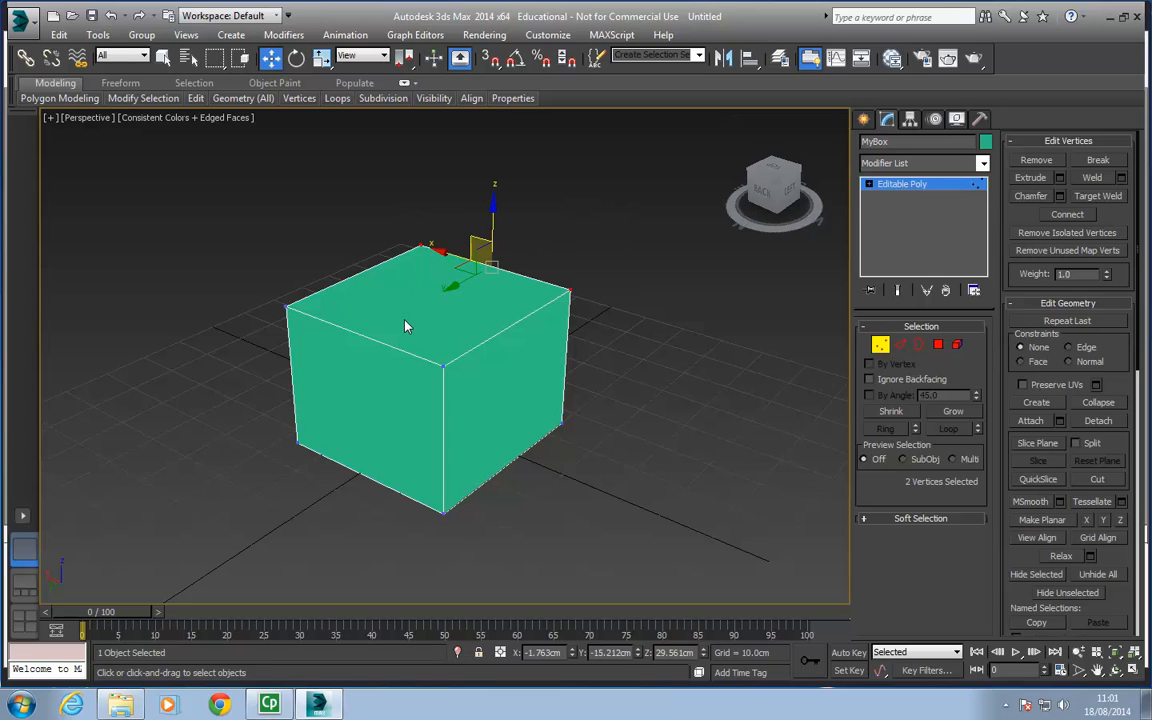
{"action": "mouse_move", "coordinate": [452, 287]}
{"action": "left_mouse_down"}
{"action": "mouse_move", "coordinate": [432, 316]}
{"action": "mouse_move", "coordinate": [456, 287]}
{"action": "left_mouse_up"}
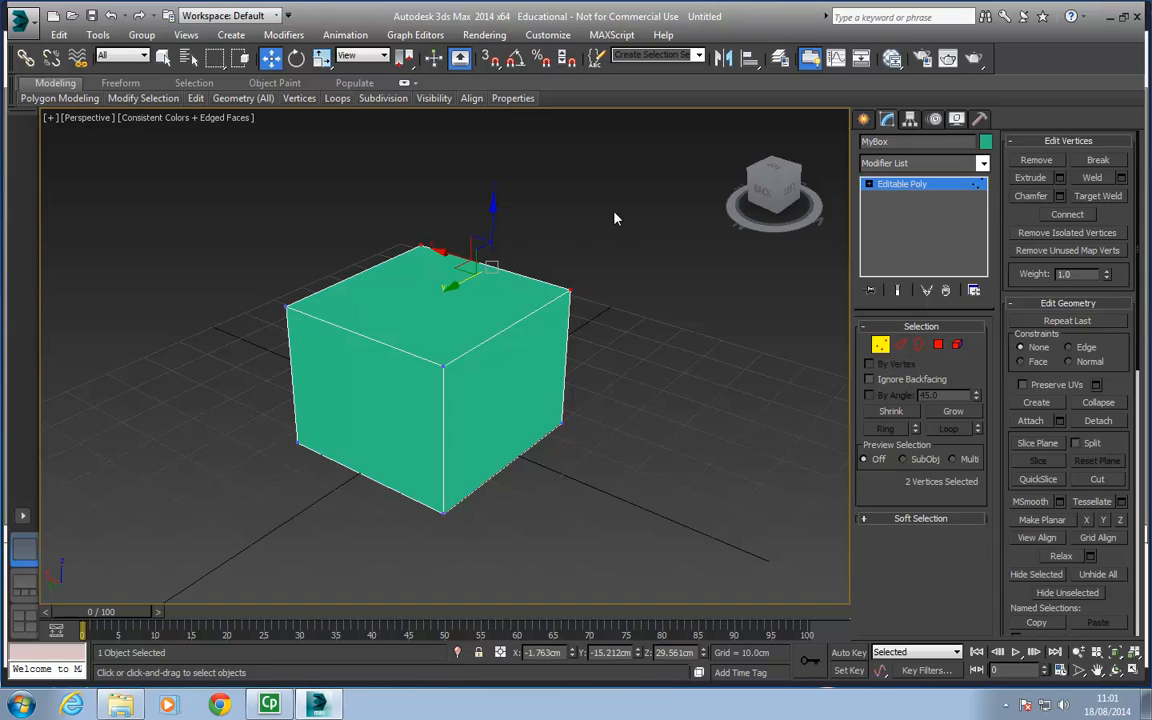
Step: Switch to Edge sub-object level and select the front right top edge, then the front left top and front vertical edges, finally deselecting all
{"action": "left_click", "coordinate": [900, 345]}
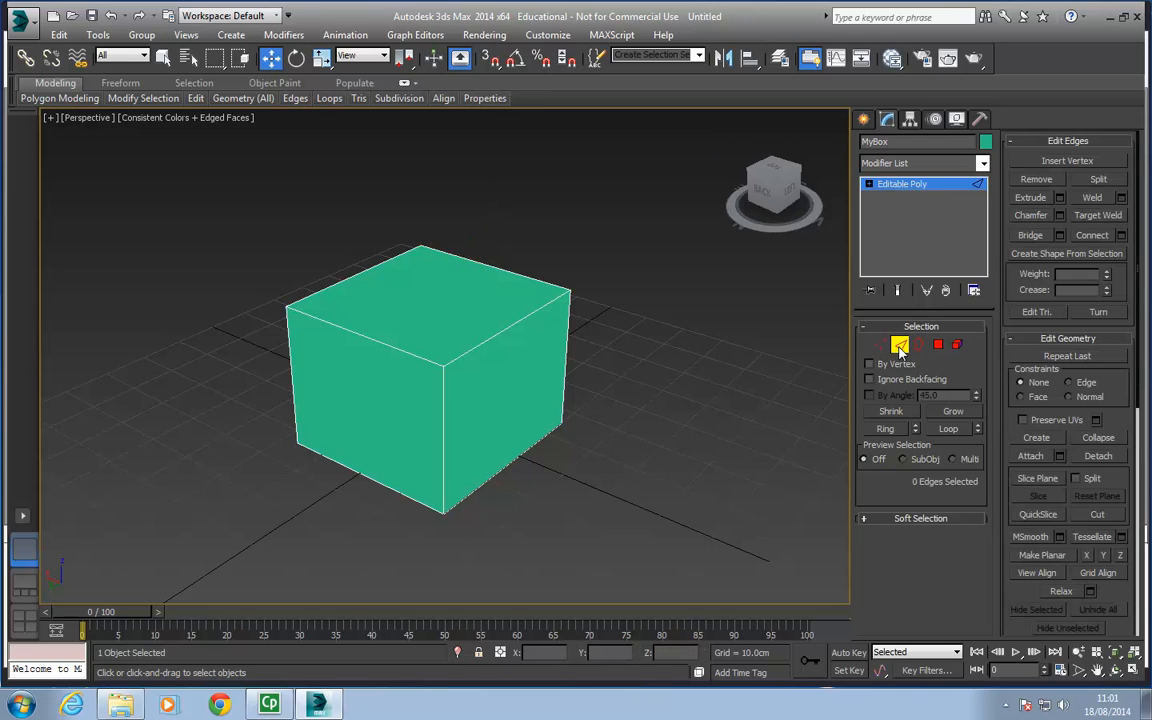
{"action": "left_click", "coordinate": [519, 318]}
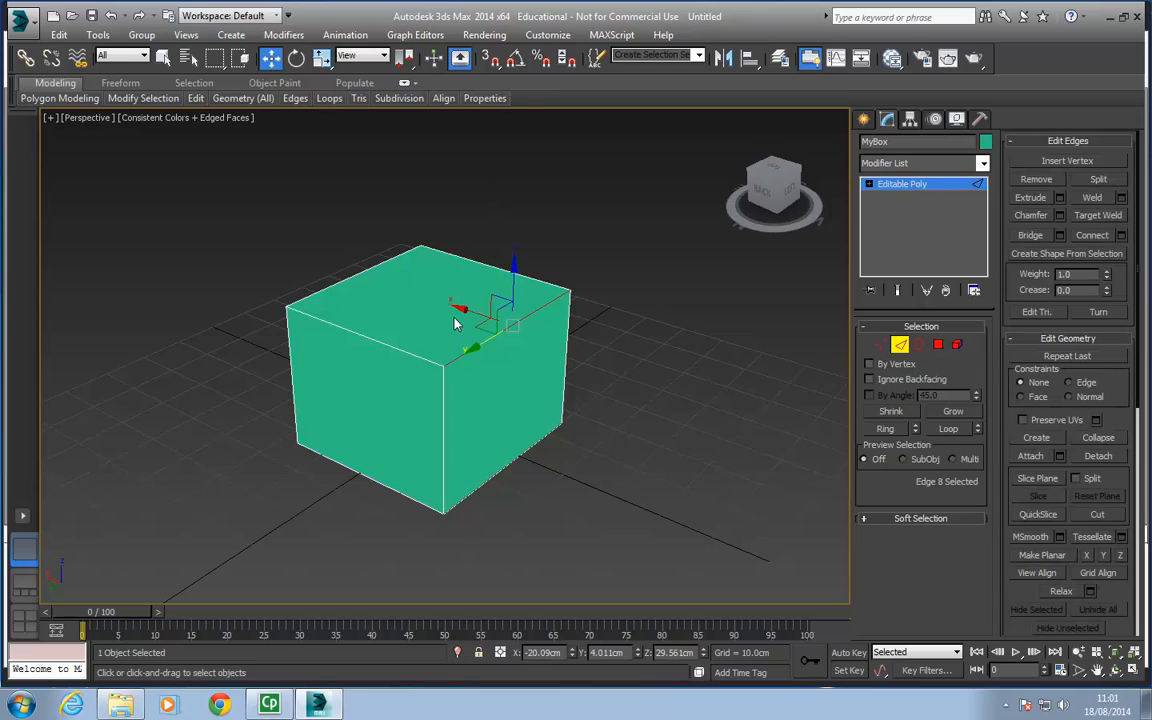
{"action": "left_click", "coordinate": [386, 347]}
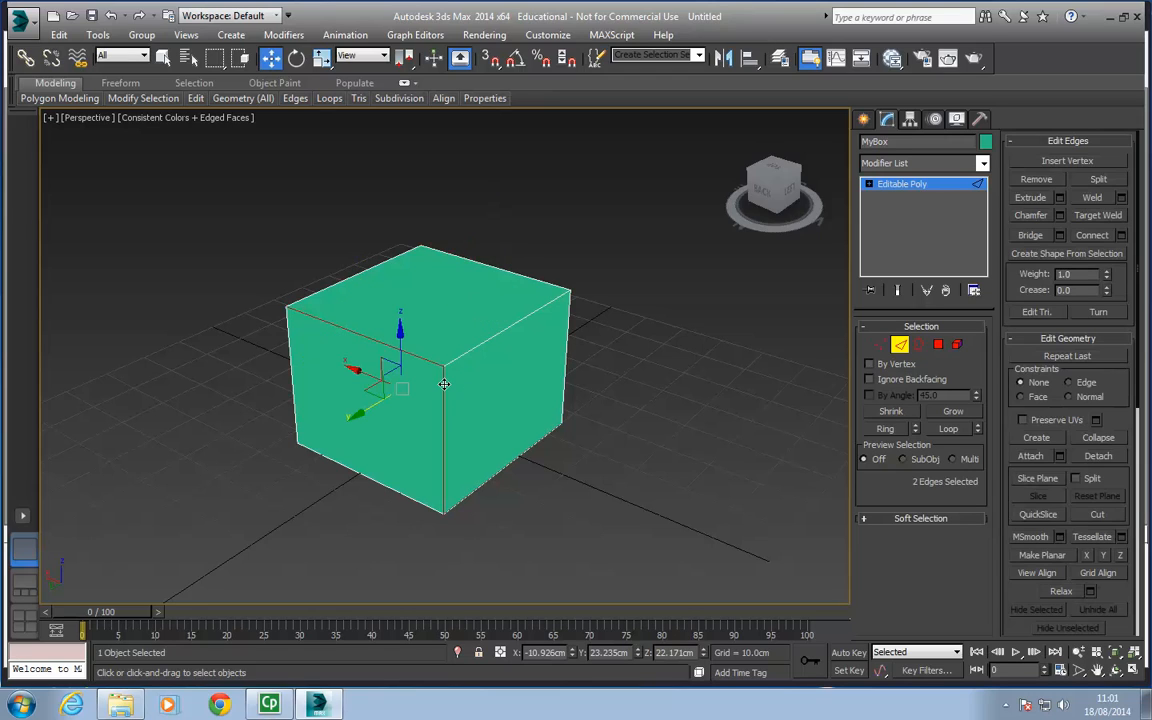
{"action": "left_click", "coordinate": [621, 252]}
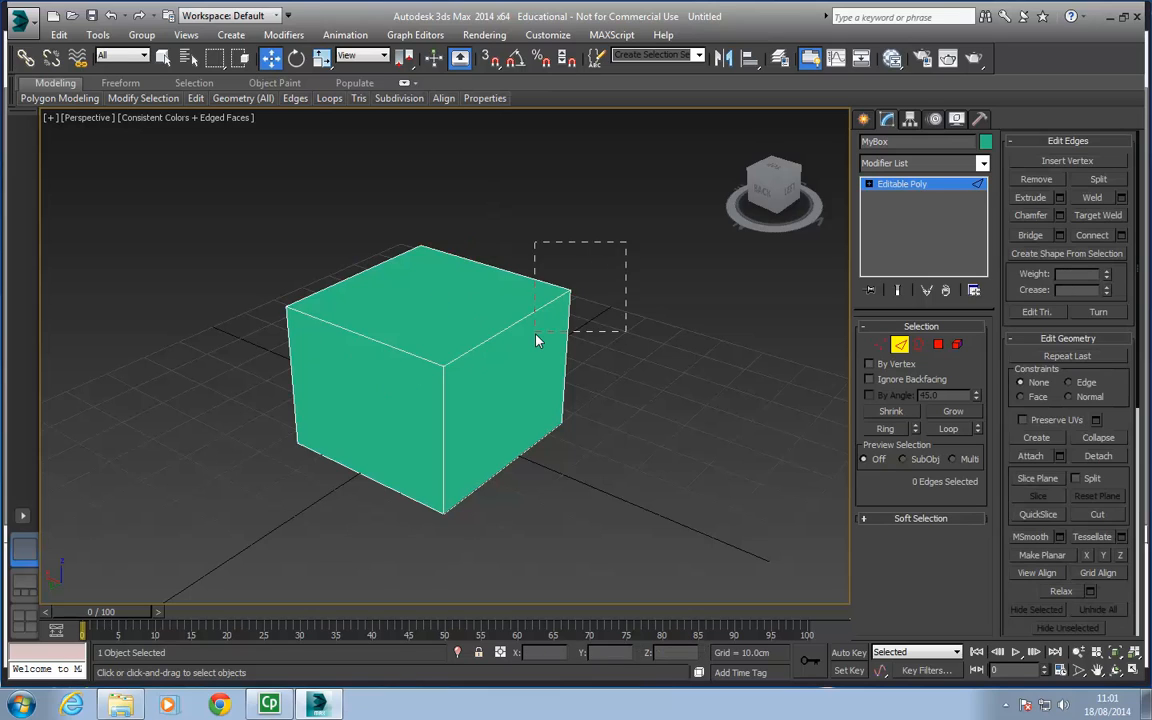
Step: Region-select the three edges meeting at the top right corner and remove them from the selection again
{"action": "left_click_drag", "start_coordinate": [535, 336], "coordinate": [530, 340]}
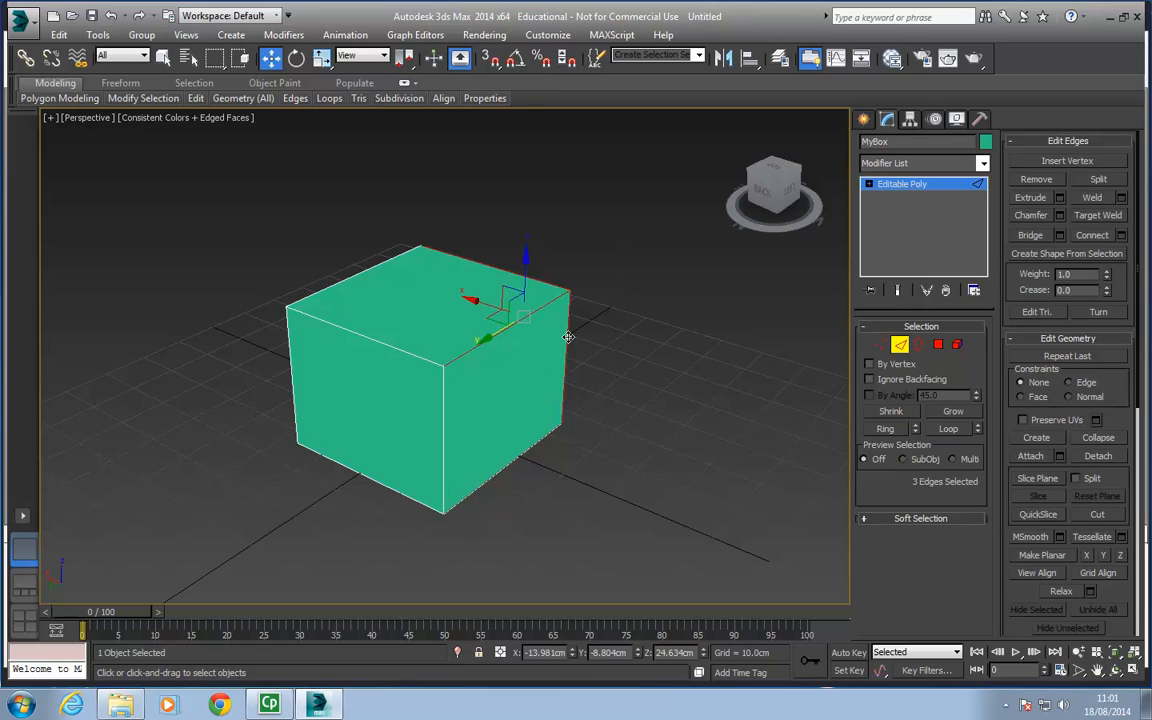
{"action": "left_click", "coordinate": [568, 335], "text": "alt"}
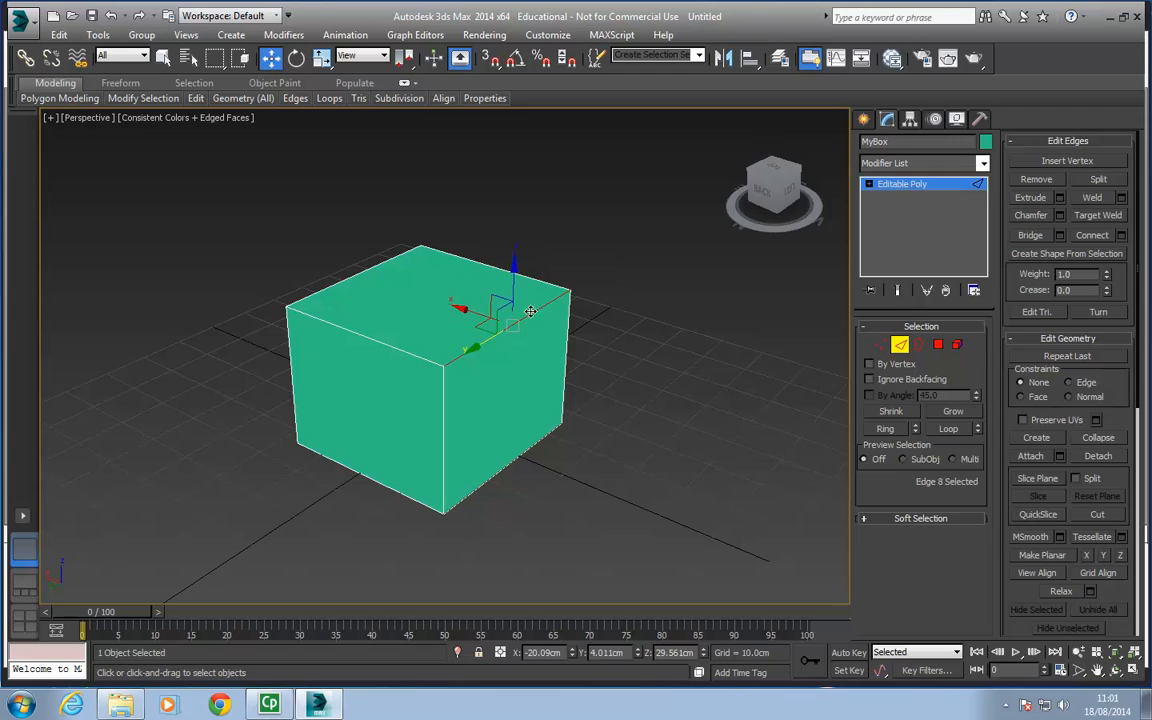
{"action": "left_click", "coordinate": [530, 317]}
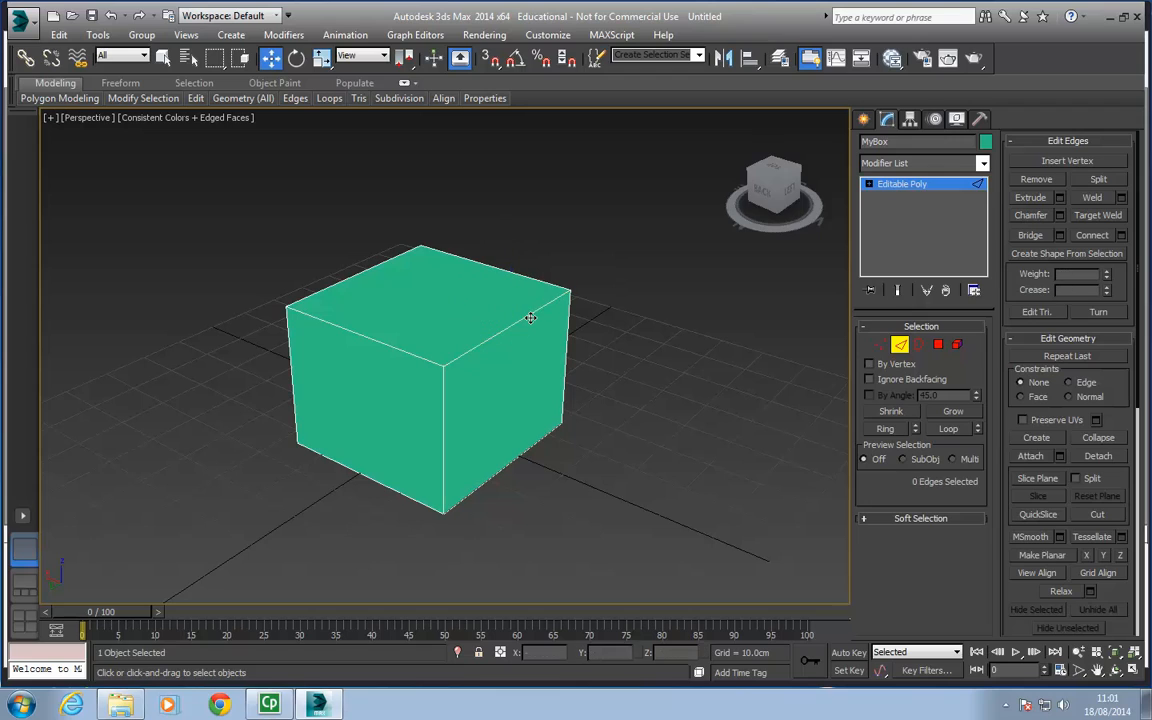
Step: Select the front left top, rear left top and front vertical edges together, and clear the selection
{"action": "left_click", "coordinate": [389, 348]}
{"action": "left_click", "coordinate": [373, 266], "text": "ctrl"}
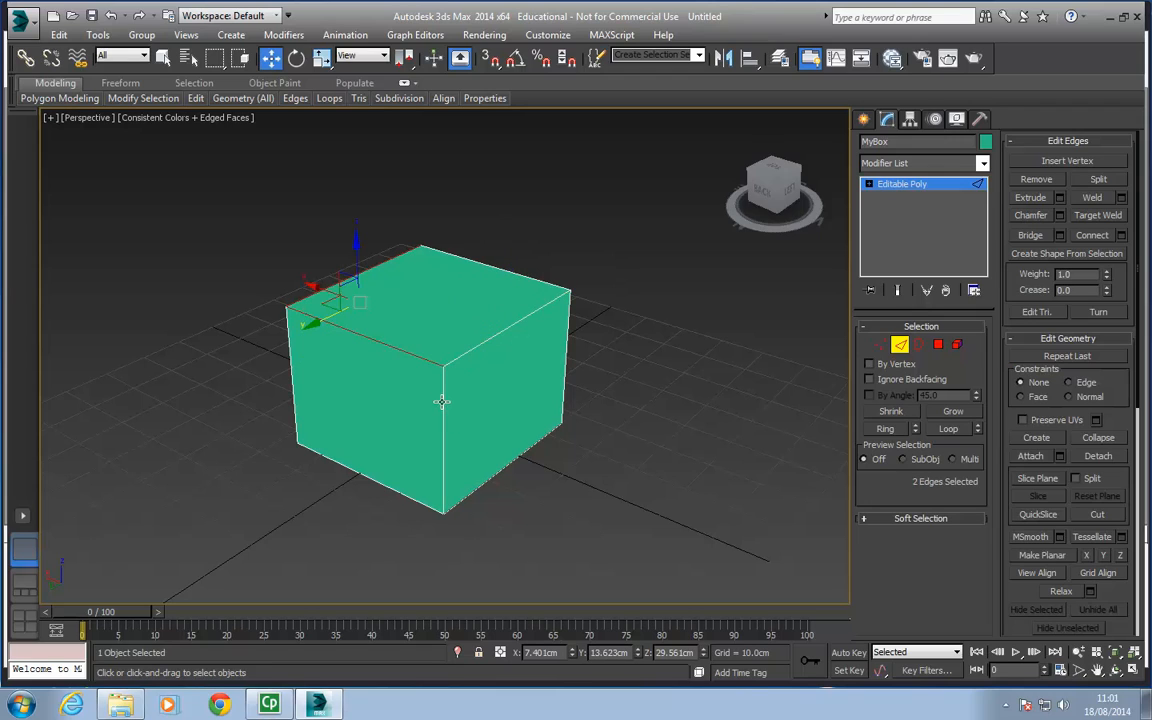
{"action": "left_click", "coordinate": [443, 400], "text": "ctrl"}
{"action": "left_click", "coordinate": [589, 306]}
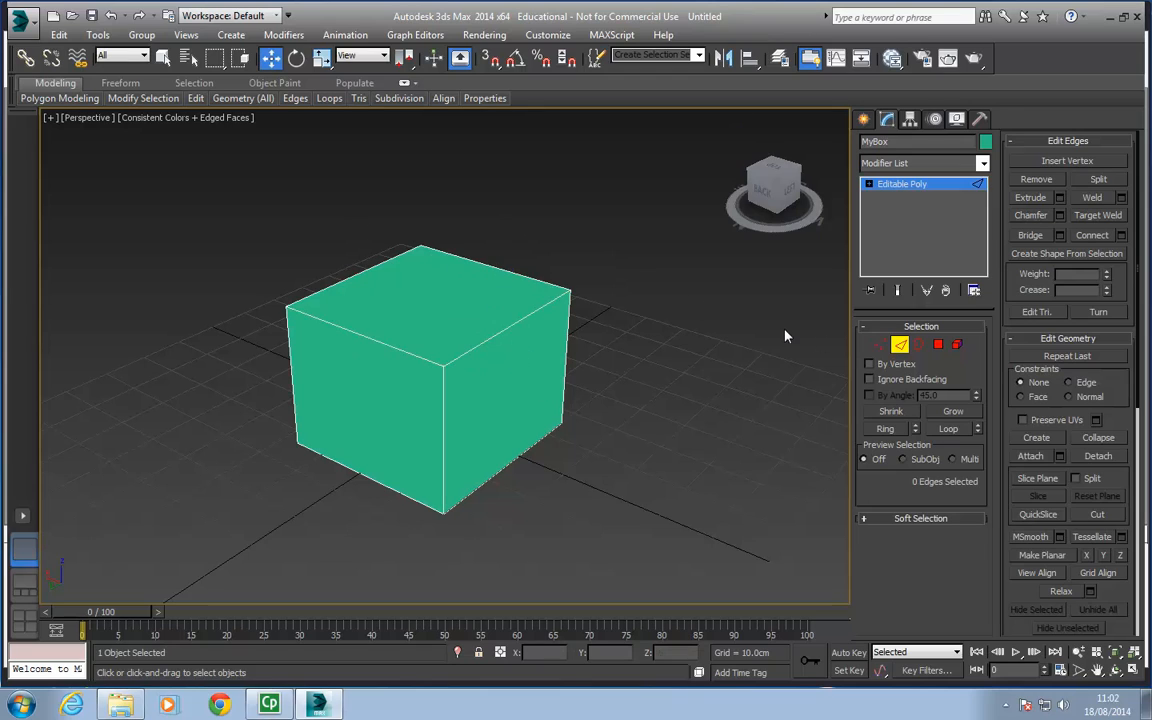
Step: Switch to Border sub-object level, change to Polygon level, and delete the box's top polygon
{"action": "left_click", "coordinate": [920, 345]}
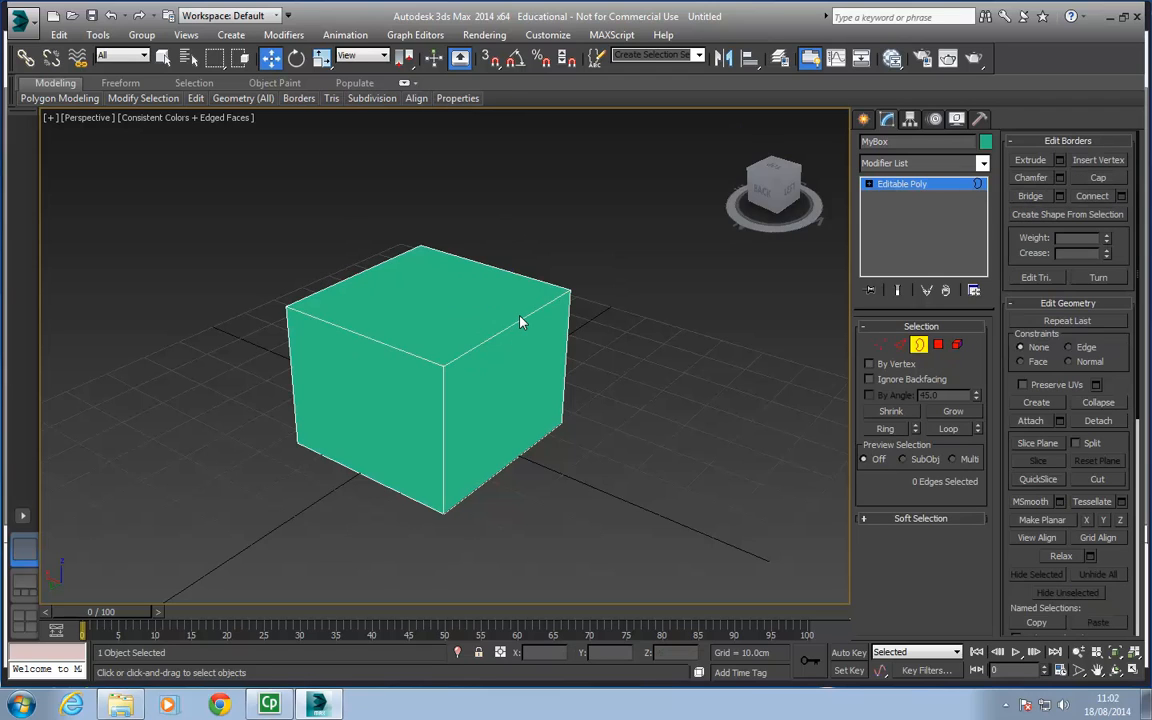
{"action": "left_click", "coordinate": [938, 345]}
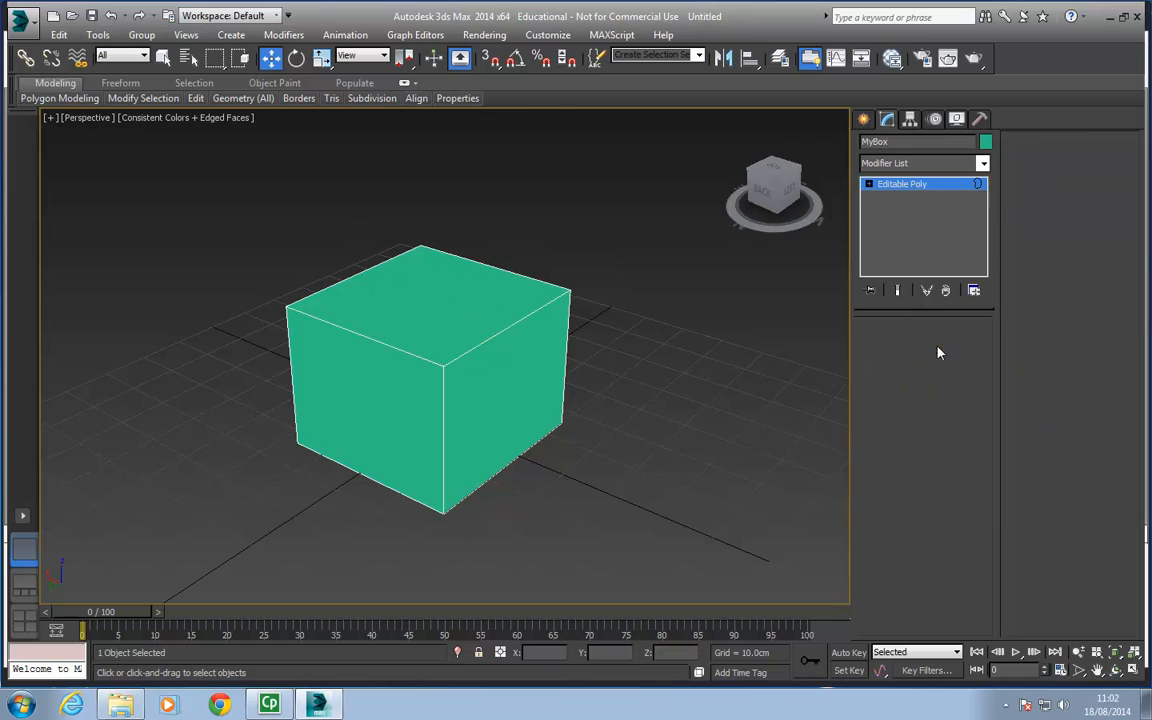
{"action": "left_click", "coordinate": [486, 314]}
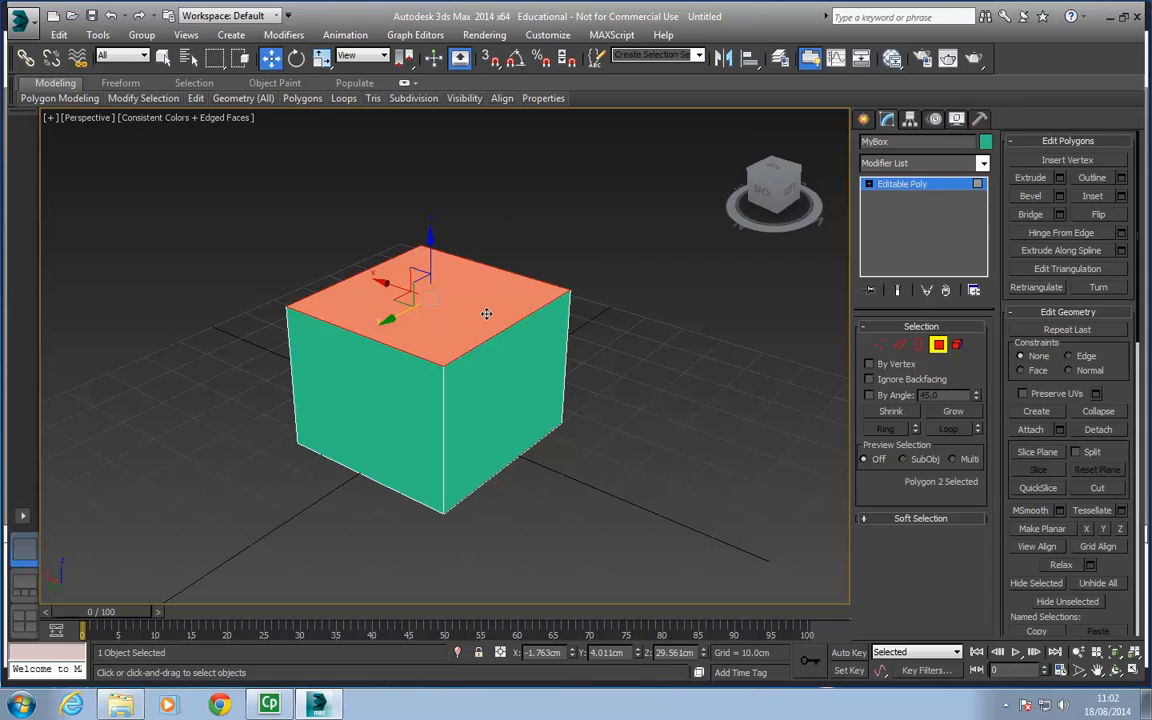
{"action": "key", "text": "Delete"}
Step: Switch to Border sub-object level and select the open border around the box's missing top face
{"action": "left_click", "coordinate": [919, 345]}
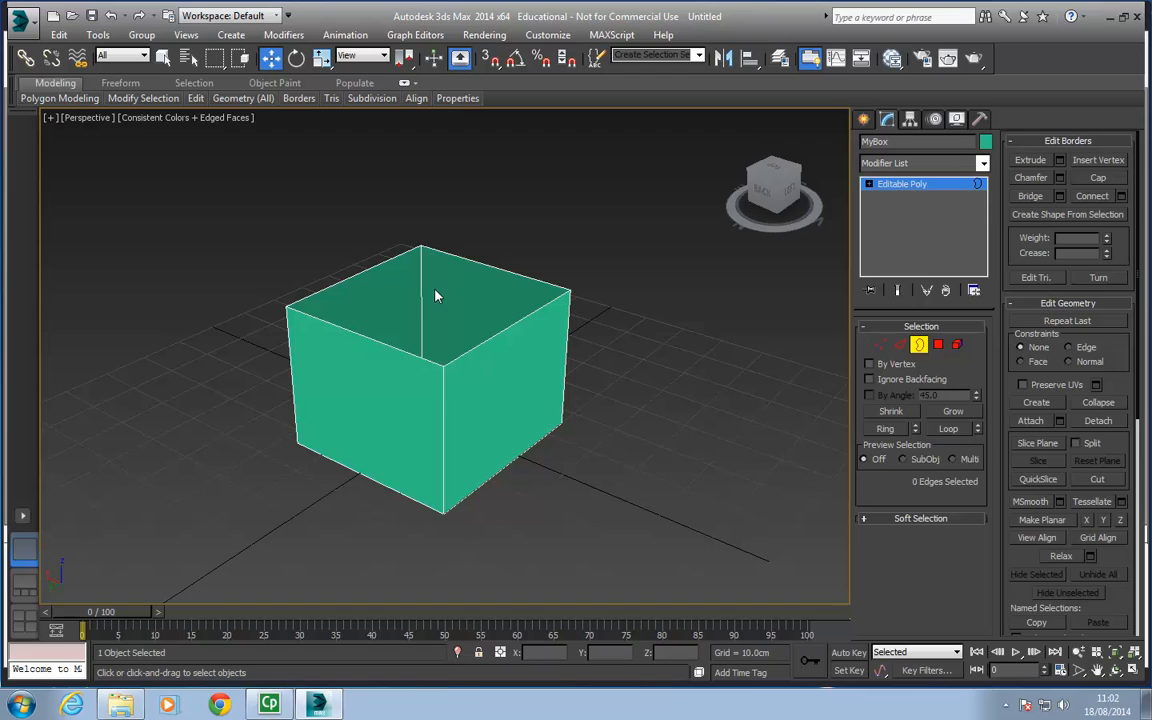
{"action": "left_click", "coordinate": [508, 326]}
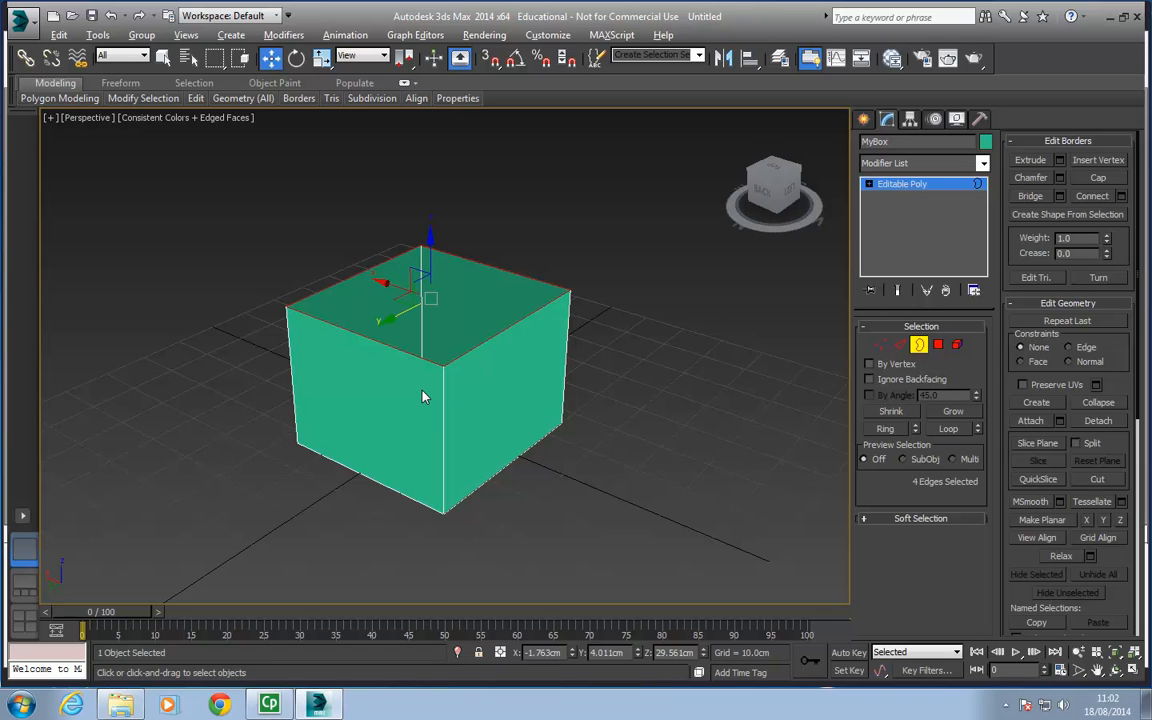
{"action": "mouse_move", "coordinate": [424, 396]}
{"action": "middle_mouse_down", "text": "alt"}
{"action": "mouse_move", "coordinate": [756, 391]}
{"action": "mouse_move", "coordinate": [660, 435]}
{"action": "mouse_move", "coordinate": [468, 417]}
{"action": "mouse_move", "coordinate": [419, 381]}
{"action": "mouse_move", "coordinate": [430, 384]}
{"action": "middle_mouse_up", "text": "alt"}
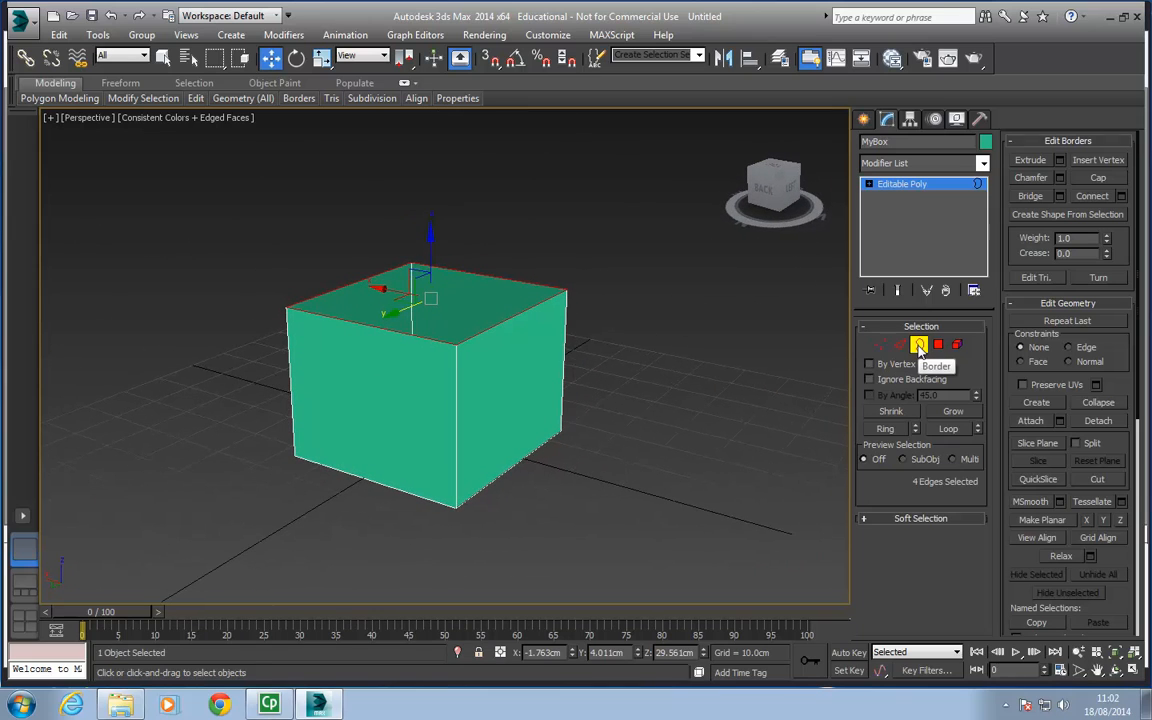
Step: Leave Border sub-object level and undo the deletion of the top polygon
{"action": "left_click", "coordinate": [919, 346]}
{"action": "key", "text": "ctrl+z"}
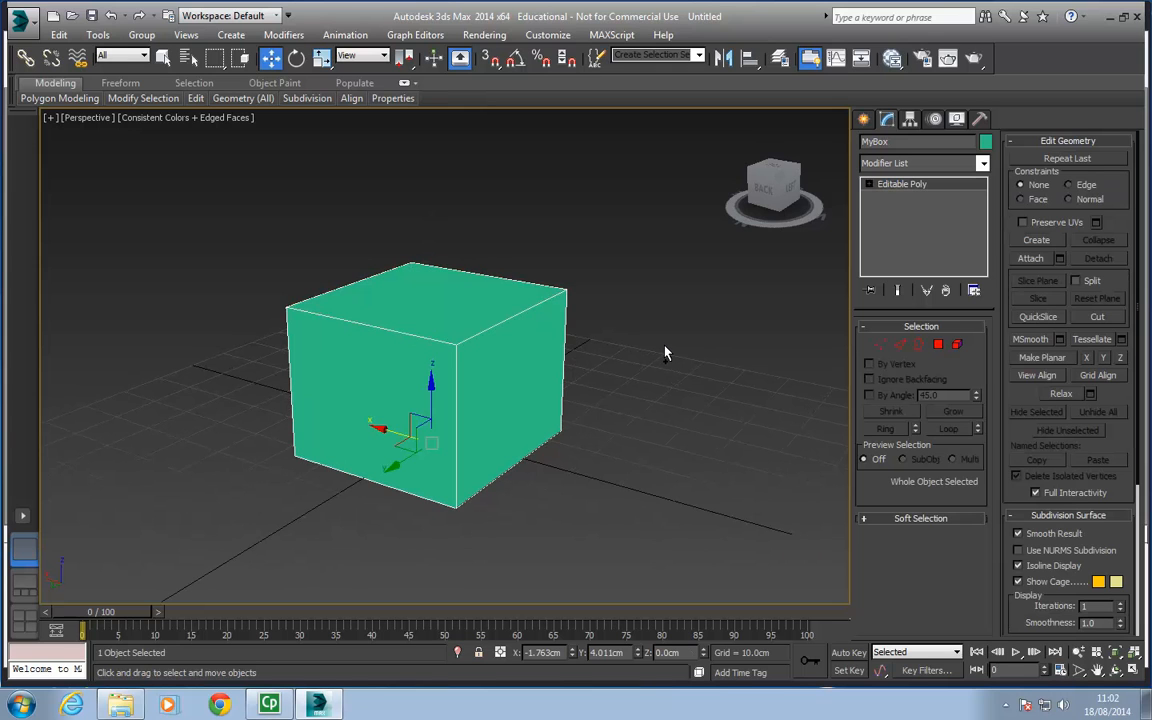
{"action": "mouse_move", "coordinate": [473, 360]}
{"action": "middle_mouse_down", "text": "alt"}
{"action": "mouse_move", "coordinate": [759, 368]}
{"action": "mouse_move", "coordinate": [540, 399]}
{"action": "mouse_move", "coordinate": [390, 406]}
{"action": "mouse_move", "coordinate": [359, 393]}
{"action": "mouse_move", "coordinate": [478, 381]}
{"action": "mouse_move", "coordinate": [468, 366]}
{"action": "middle_mouse_up", "text": "alt"}
{"action": "mouse_move", "coordinate": [549, 372]}
{"action": "middle_mouse_down", "text": "alt"}
{"action": "mouse_move", "coordinate": [465, 370]}
{"action": "mouse_move", "coordinate": [531, 373]}
{"action": "middle_mouse_up", "text": "alt"}
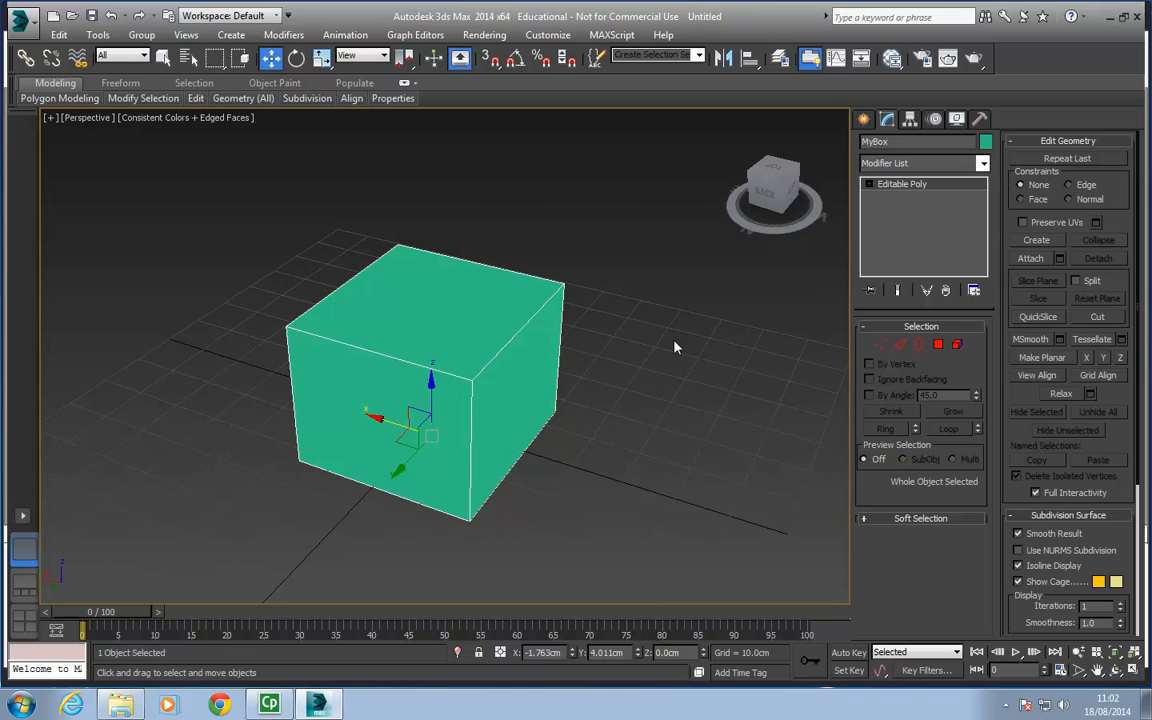
Step: Enter Polygon sub-object level, clear the selection, and select the top, front right and front left polygons one at a time
{"action": "left_click", "coordinate": [940, 349]}
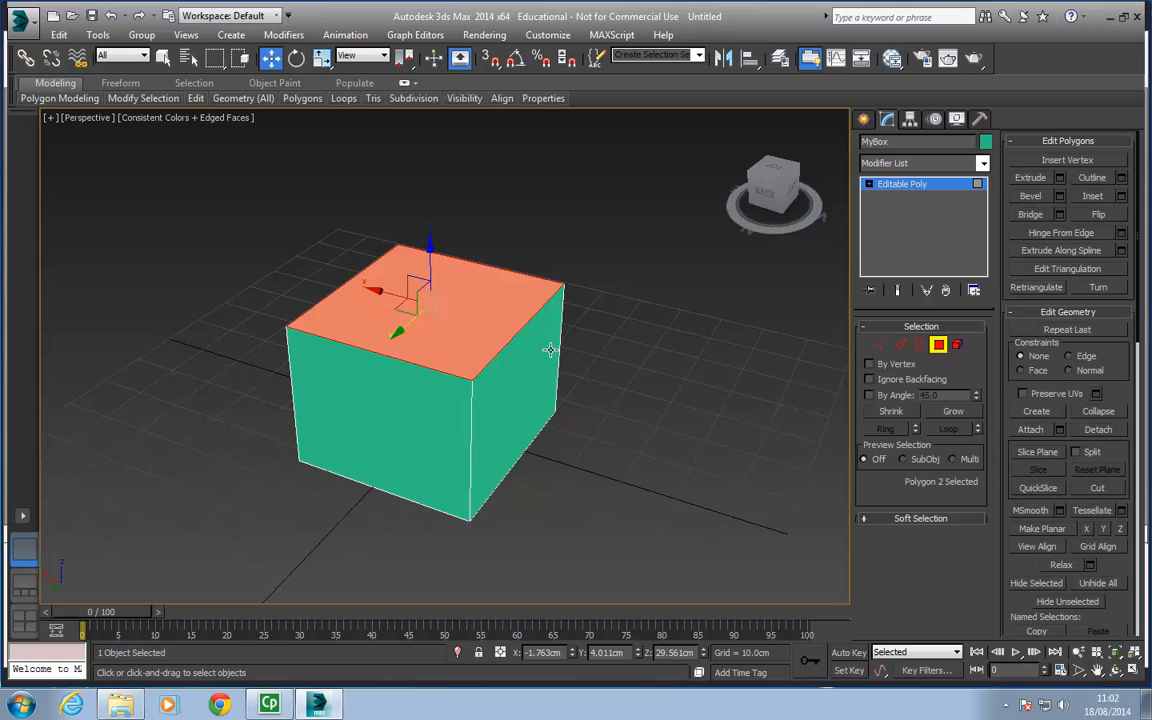
{"action": "middle_click_drag", "start_coordinate": [498, 318], "coordinate": [640, 291], "text": "alt"}
{"action": "left_click", "coordinate": [640, 291]}
{"action": "middle_click_drag", "start_coordinate": [507, 373], "coordinate": [527, 388], "text": "alt"}
{"action": "left_click", "coordinate": [481, 313]}
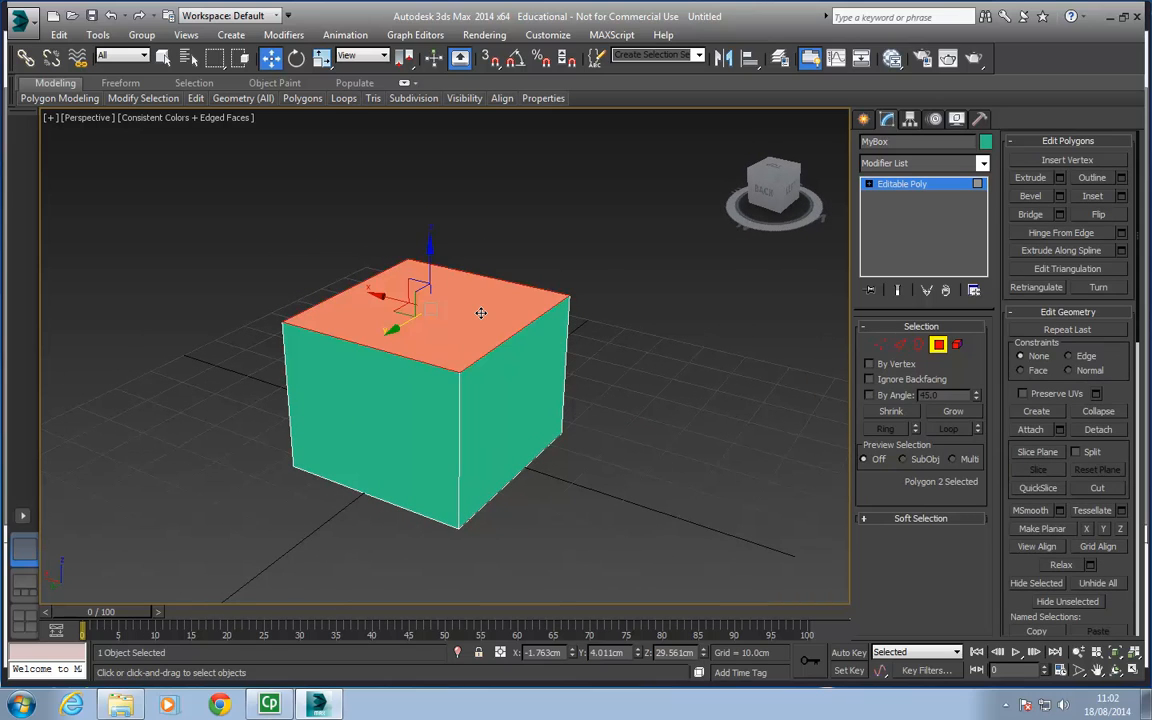
{"action": "left_click", "coordinate": [512, 377]}
{"action": "left_click", "coordinate": [413, 403]}
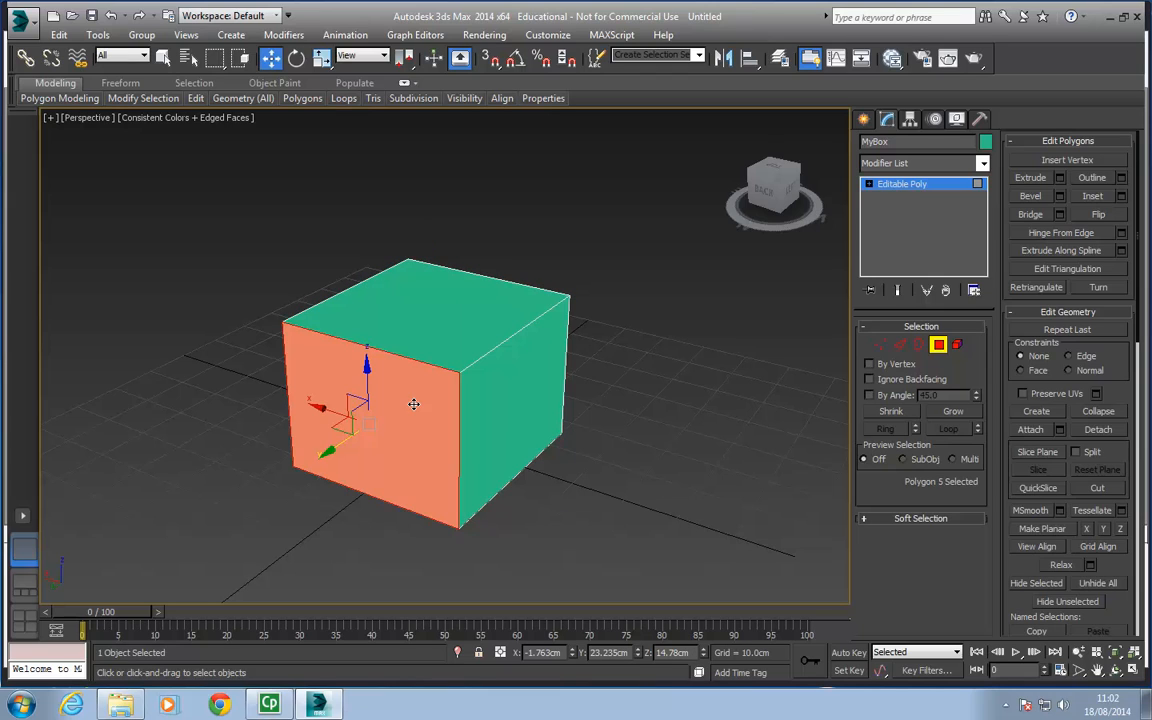
Step: Add the top and front right polygons to the selected front left one, and deselect all three one by one
{"action": "left_click", "coordinate": [444, 311], "text": "ctrl"}
{"action": "left_click", "coordinate": [523, 385], "text": "ctrl"}
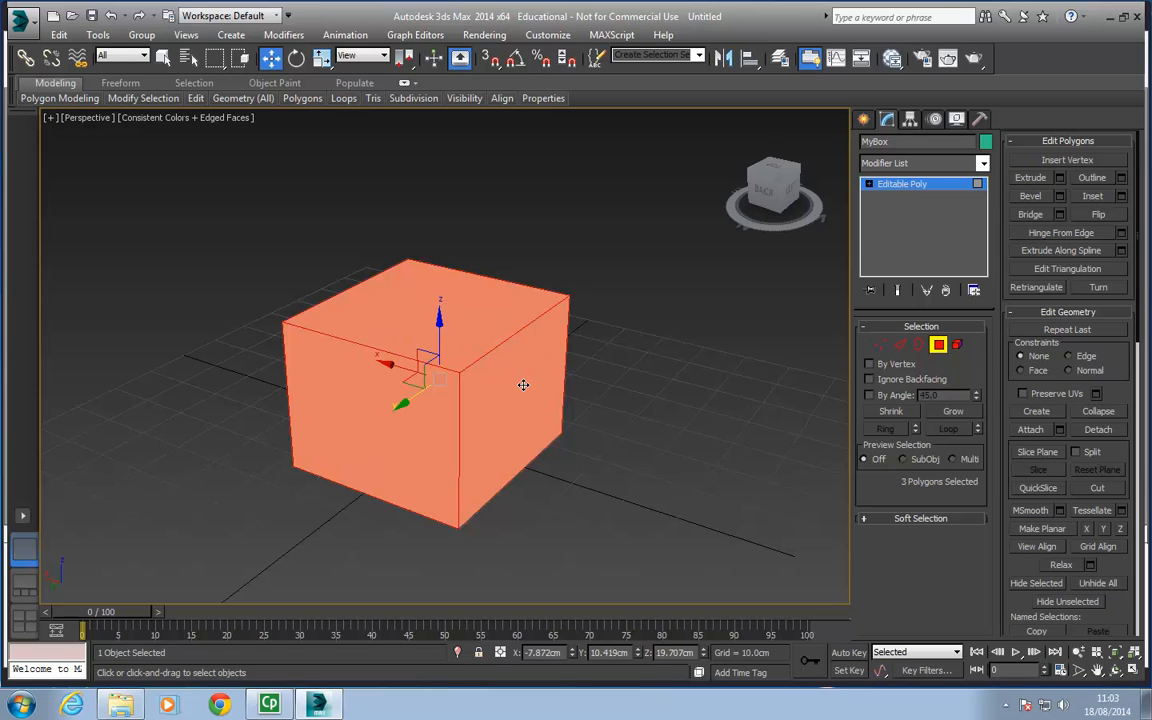
{"action": "left_click", "coordinate": [523, 385], "text": "alt"}
{"action": "left_click", "coordinate": [458, 313], "text": "alt"}
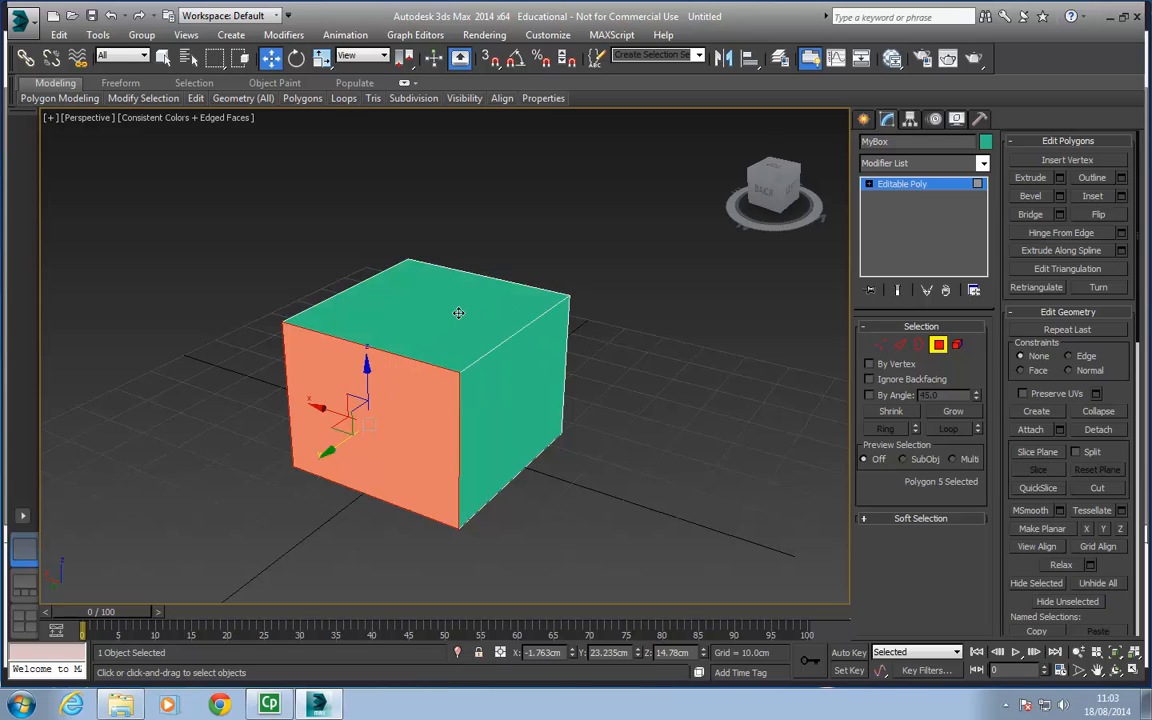
{"action": "left_click", "coordinate": [418, 408], "text": "alt"}
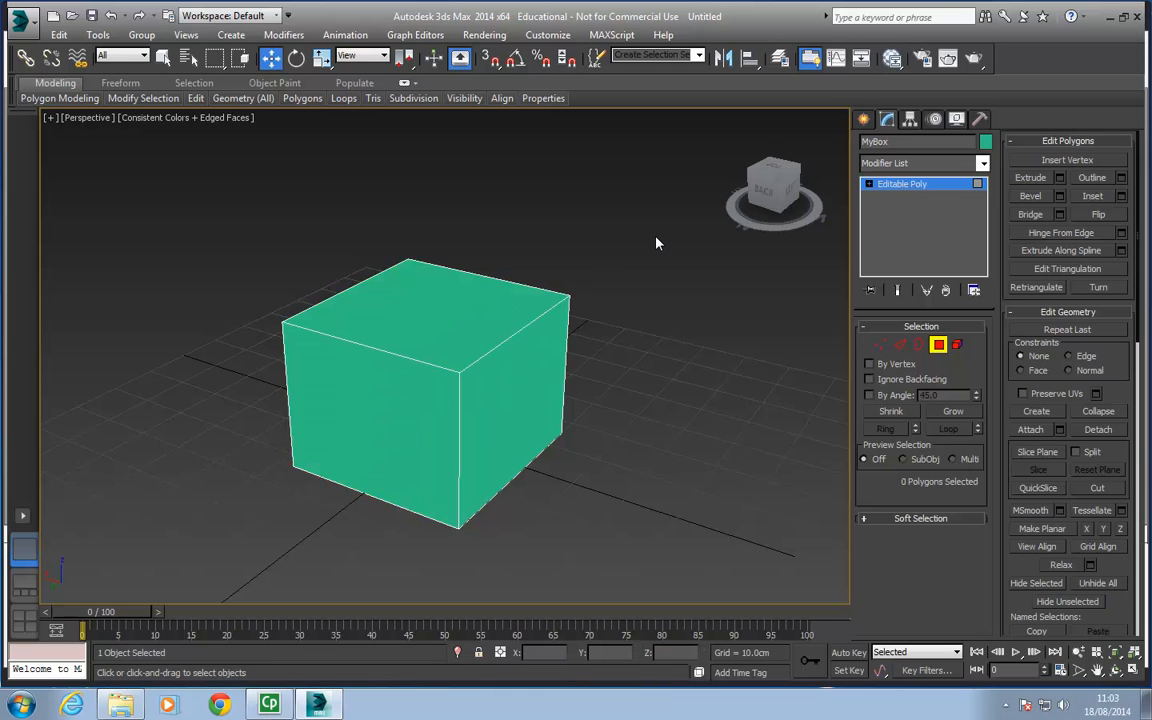
Step: Region-select polygons across the front right top edge, and clear the selection
{"action": "left_click_drag", "start_coordinate": [494, 359], "coordinate": [494, 359]}
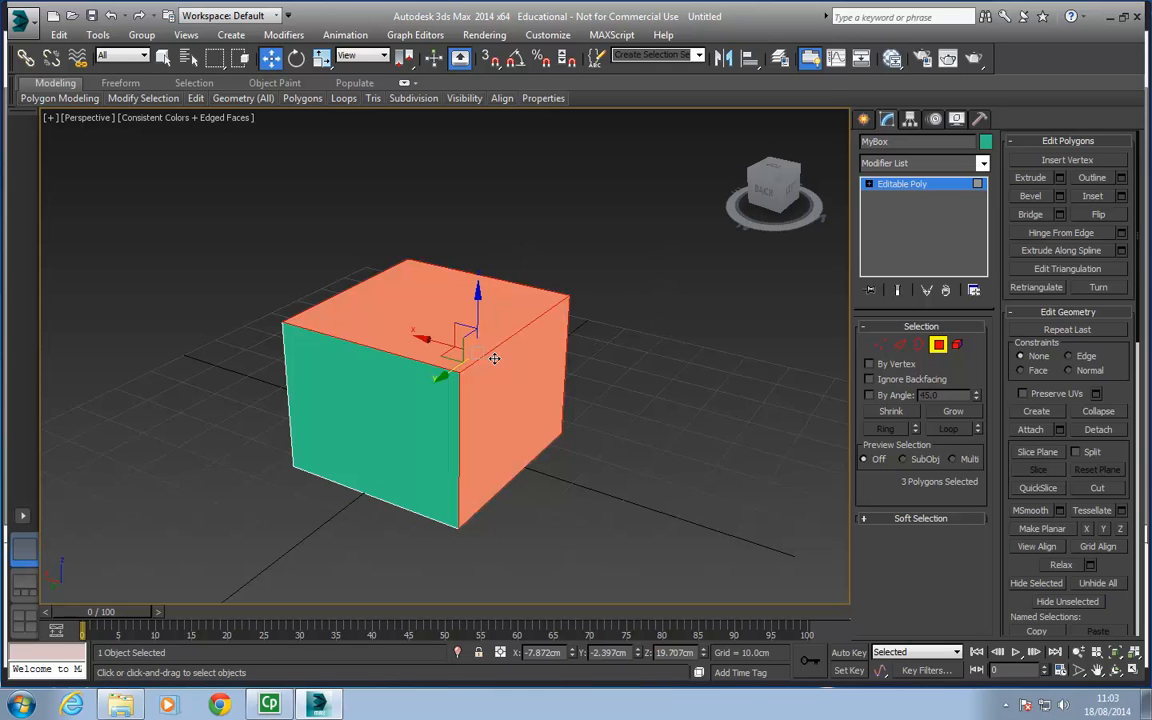
{"action": "middle_click_drag", "start_coordinate": [496, 357], "coordinate": [617, 323], "text": "alt"}
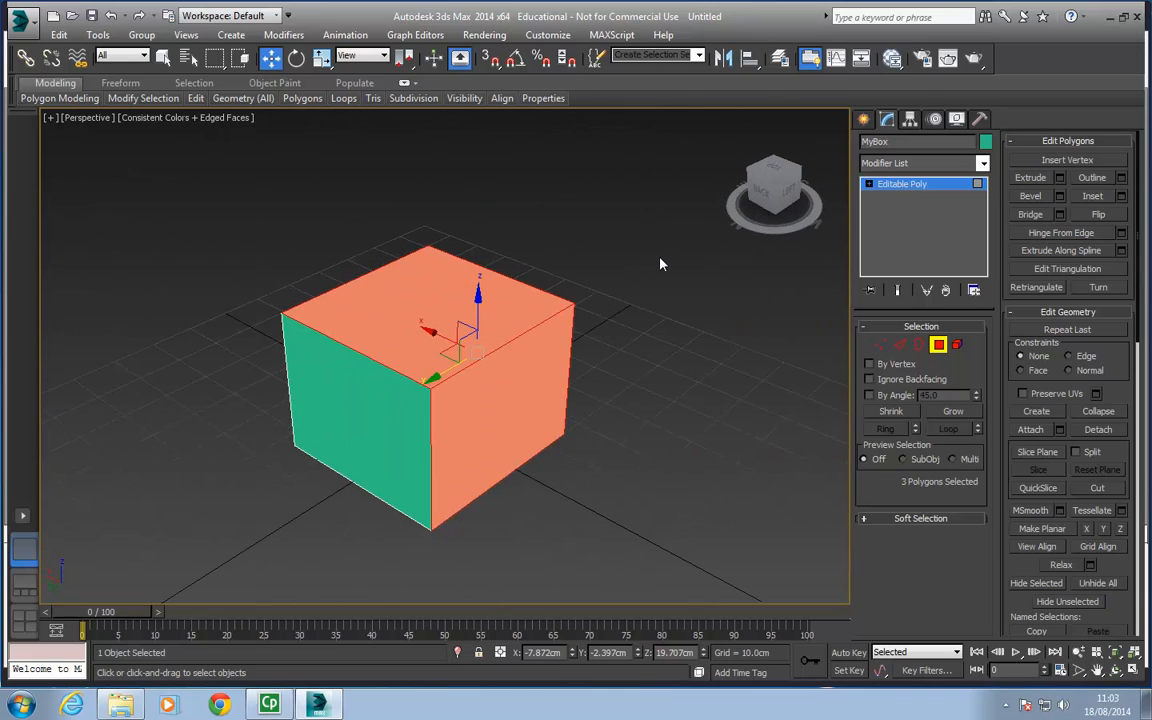
{"action": "left_click", "coordinate": [655, 325]}
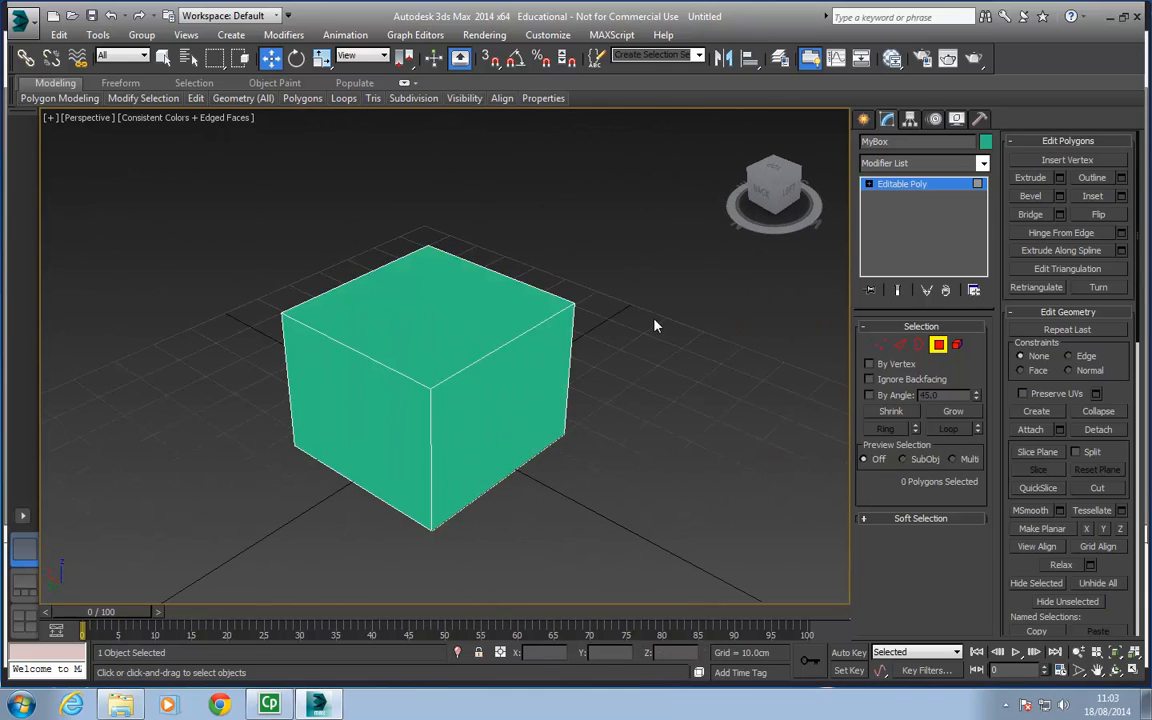
Step: Switch to Element sub-object level, select the whole box as one element, and leave the level
{"action": "left_click", "coordinate": [959, 347]}
{"action": "left_click", "coordinate": [511, 363]}
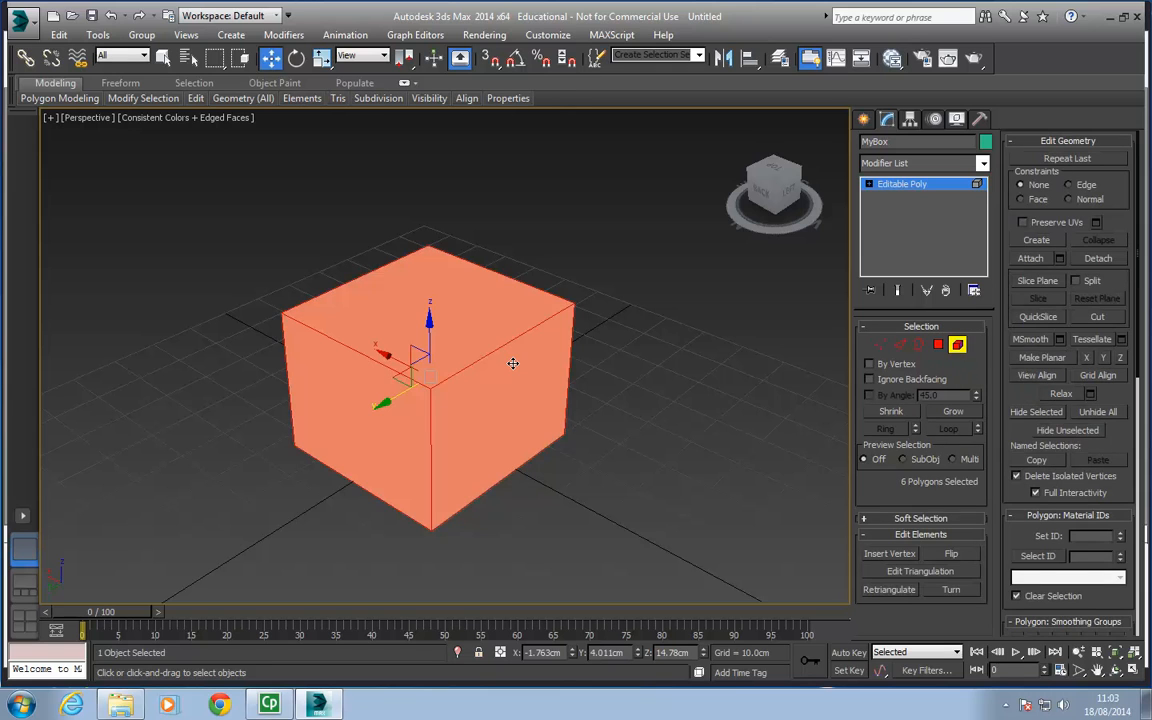
{"action": "middle_click_drag", "start_coordinate": [400, 364], "coordinate": [505, 372], "text": "alt"}
{"action": "left_click", "coordinate": [957, 345]}
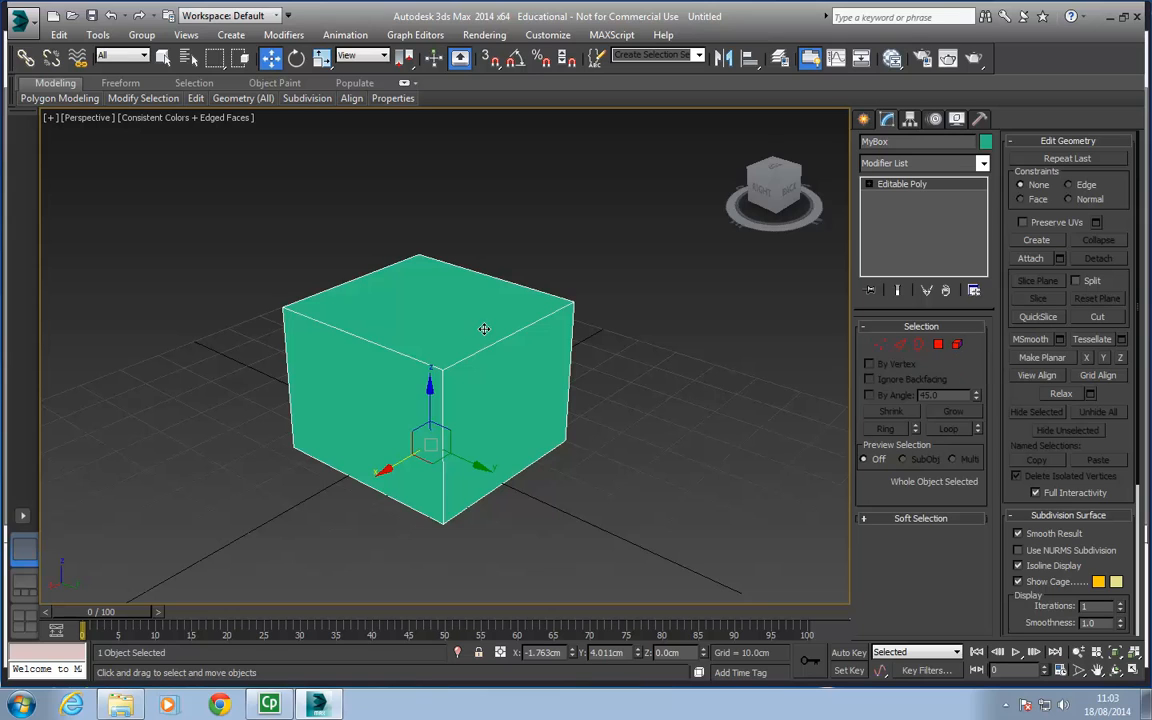
Step: Return to Element sub-object level, clear and reselect the whole box, and exit to object level
{"action": "left_click", "coordinate": [957, 345]}
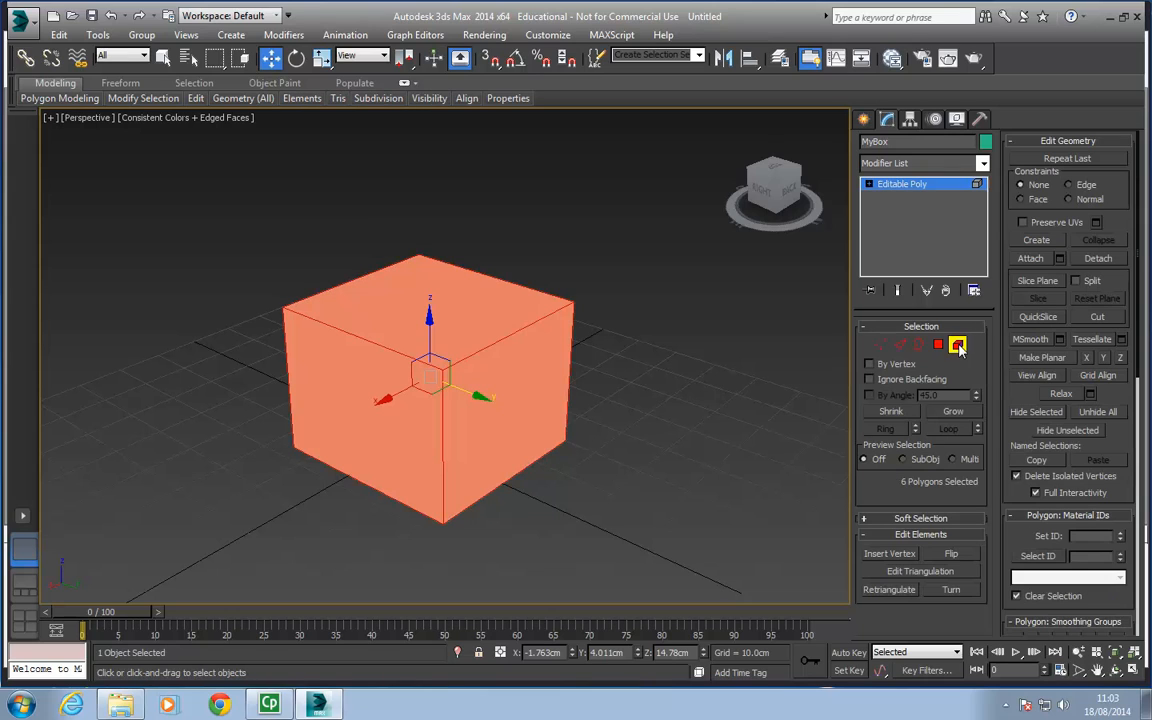
{"action": "left_click", "coordinate": [598, 278]}
{"action": "left_click", "coordinate": [470, 305]}
{"action": "left_click", "coordinate": [957, 345]}
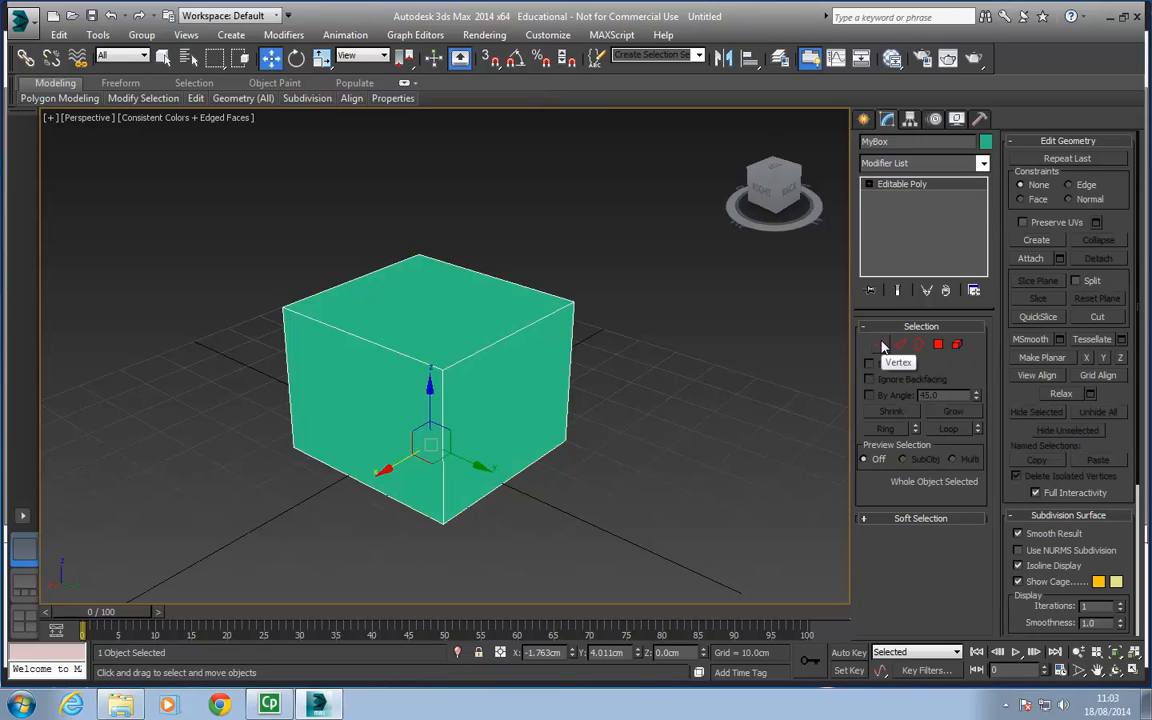
Step: Enter Vertex sub-object level, region-select the right top vertex, add the back top vertex, and clear the selection
{"action": "left_click", "coordinate": [881, 345]}
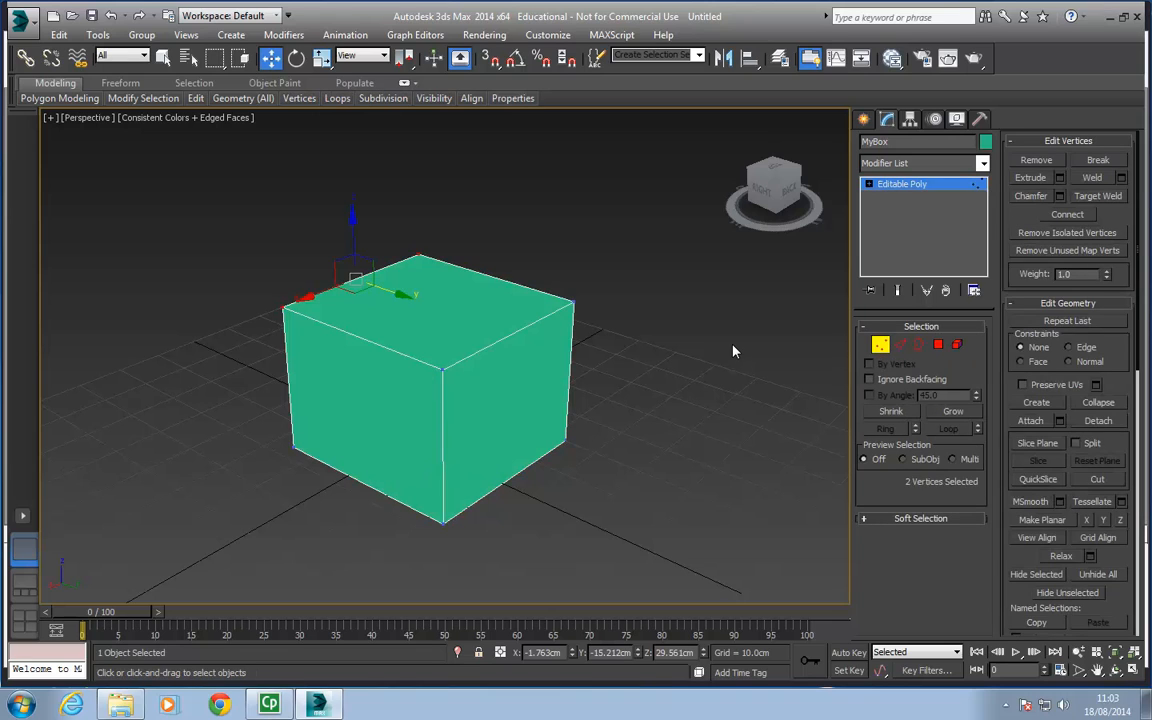
{"action": "left_click_drag", "start_coordinate": [592, 306], "coordinate": [550, 325]}
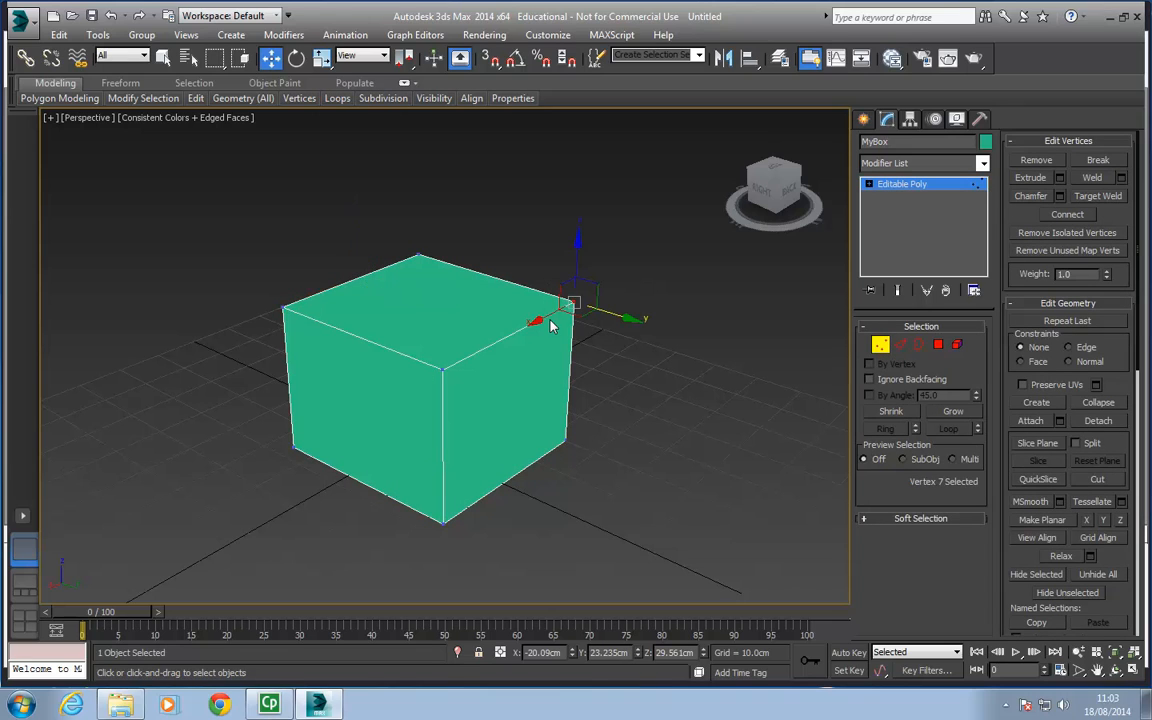
{"action": "left_click_drag", "start_coordinate": [465, 236], "coordinate": [390, 282], "text": "ctrl"}
{"action": "mouse_move", "coordinate": [510, 332]}
{"action": "middle_mouse_down", "text": "alt"}
{"action": "mouse_move", "coordinate": [375, 327]}
{"action": "mouse_move", "coordinate": [515, 341]}
{"action": "middle_mouse_up", "text": "alt"}
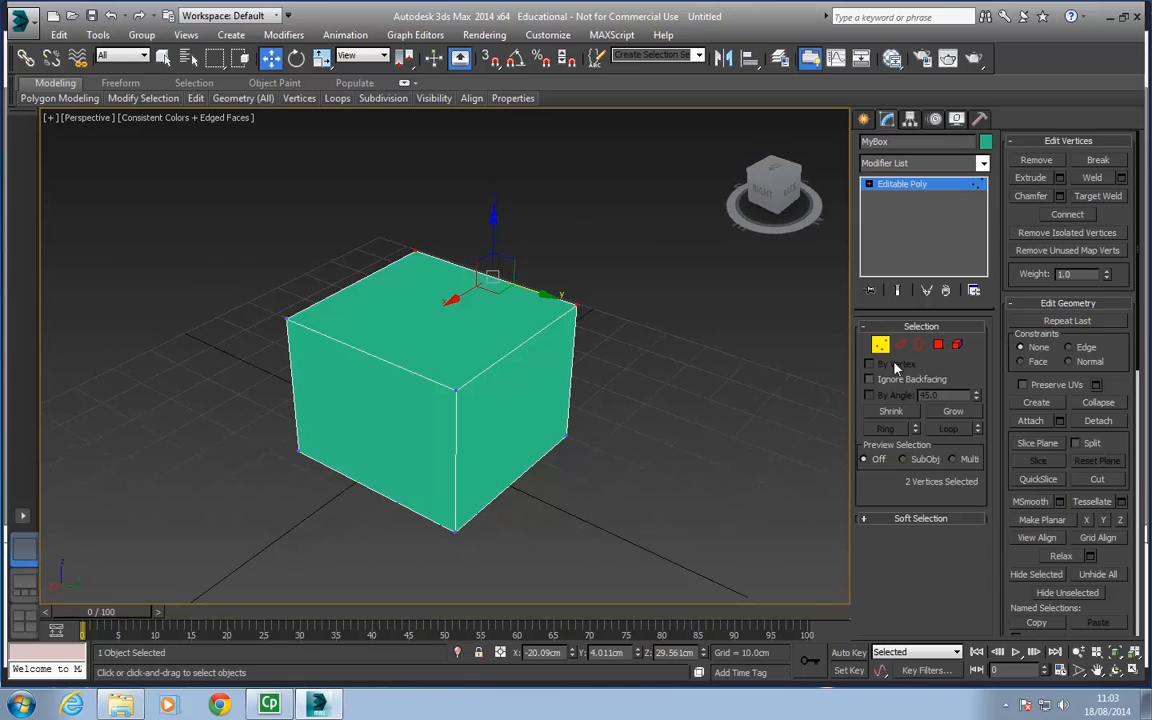
{"action": "left_click", "coordinate": [681, 298]}
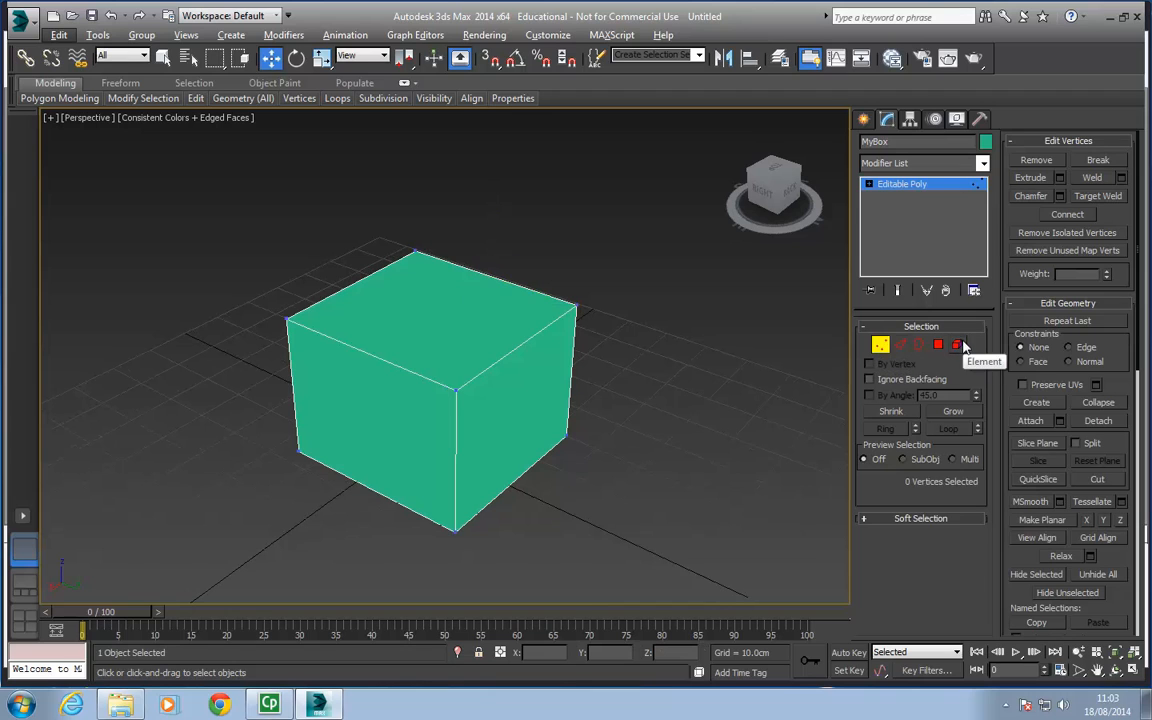
Step: Region-select the right top vertex, and select the rear right top edge at Edge sub-object level
{"action": "middle_click_drag", "start_coordinate": [707, 360], "coordinate": [666, 358], "text": "alt"}
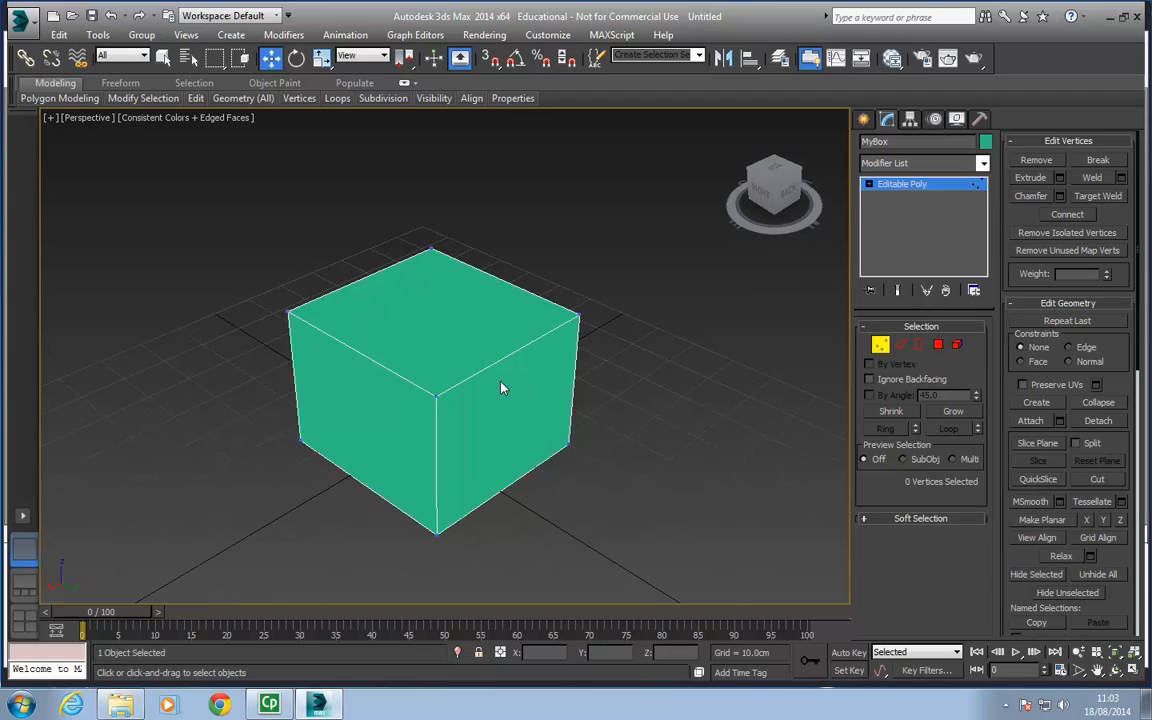
{"action": "middle_click_drag", "start_coordinate": [501, 386], "coordinate": [527, 362]}
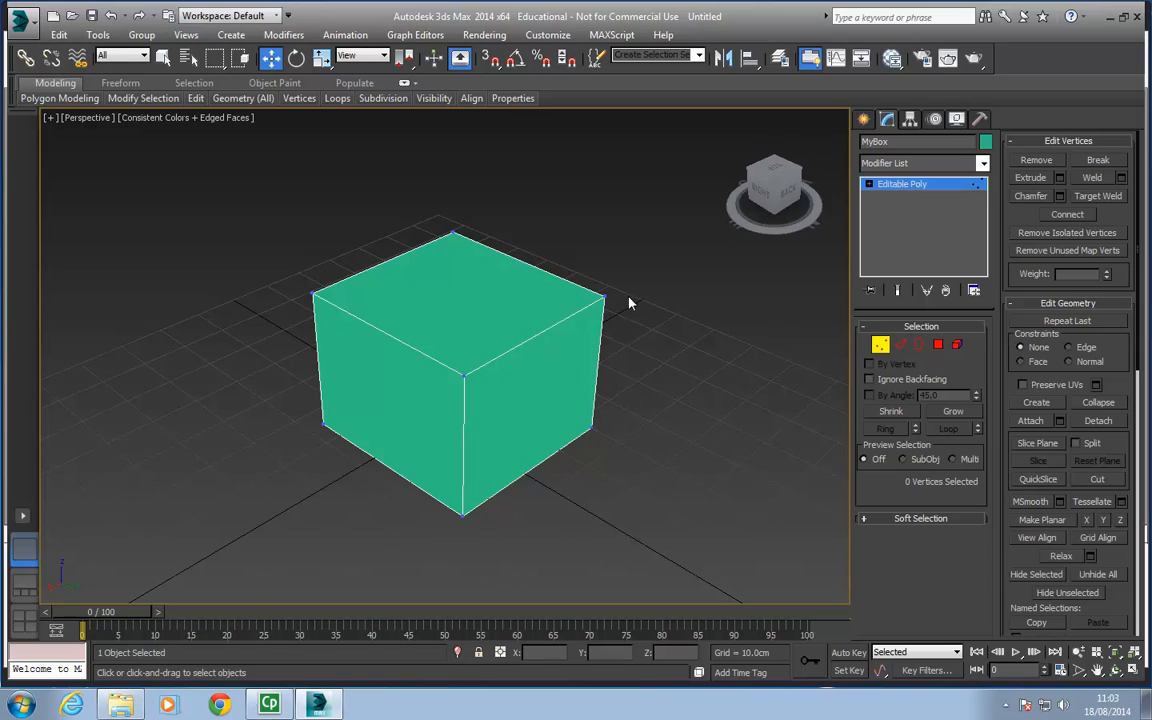
{"action": "left_click_drag", "start_coordinate": [540, 345], "coordinate": [541, 343]}
{"action": "key", "text": "2"}
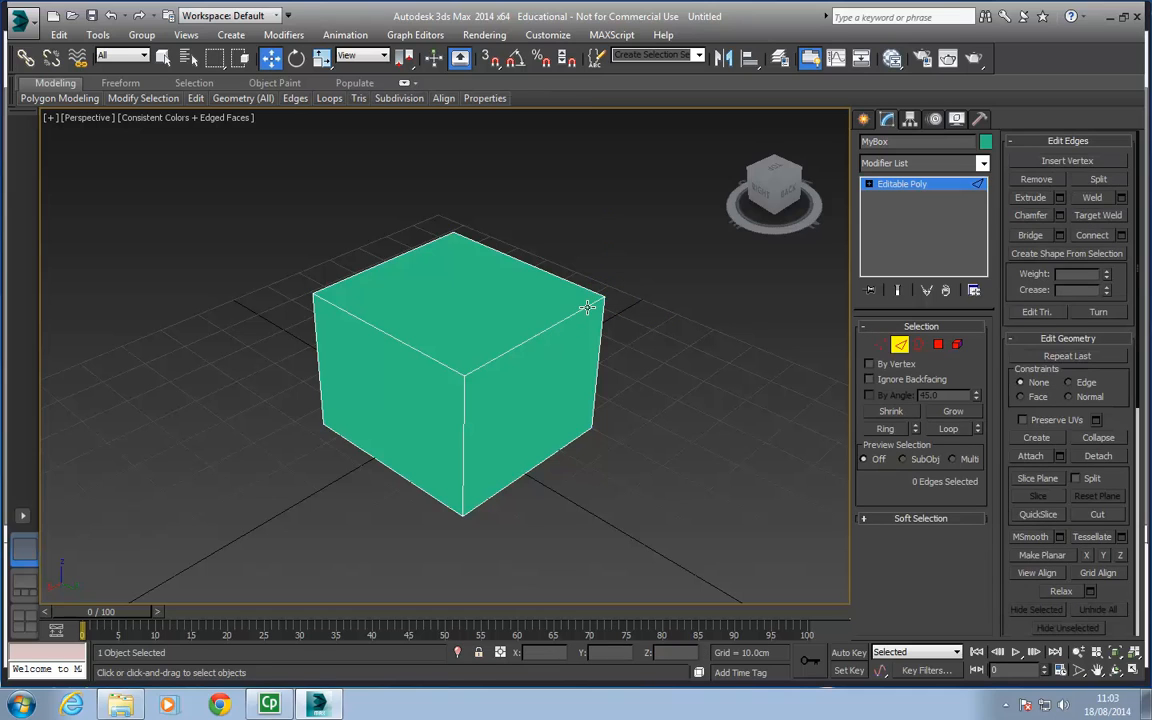
{"action": "left_click", "coordinate": [566, 277]}
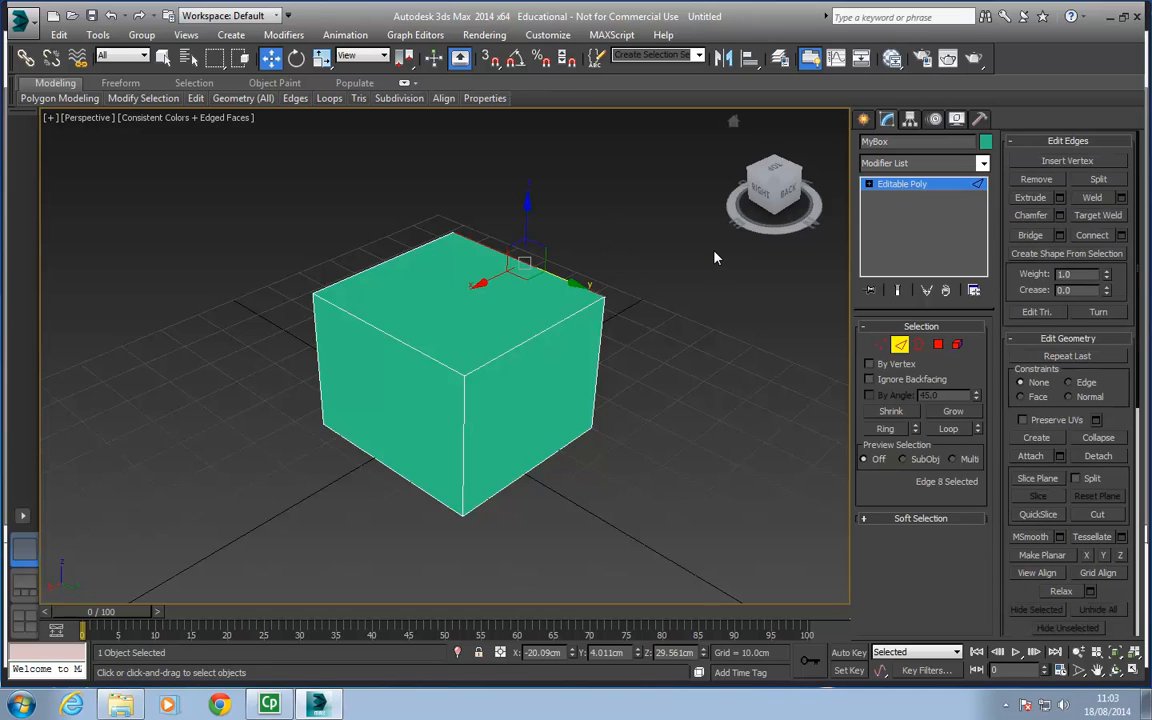
Step: Select the top face at Polygon sub-object level, and the whole box at Element level
{"action": "key", "text": "4"}
{"action": "left_click", "coordinate": [506, 289]}
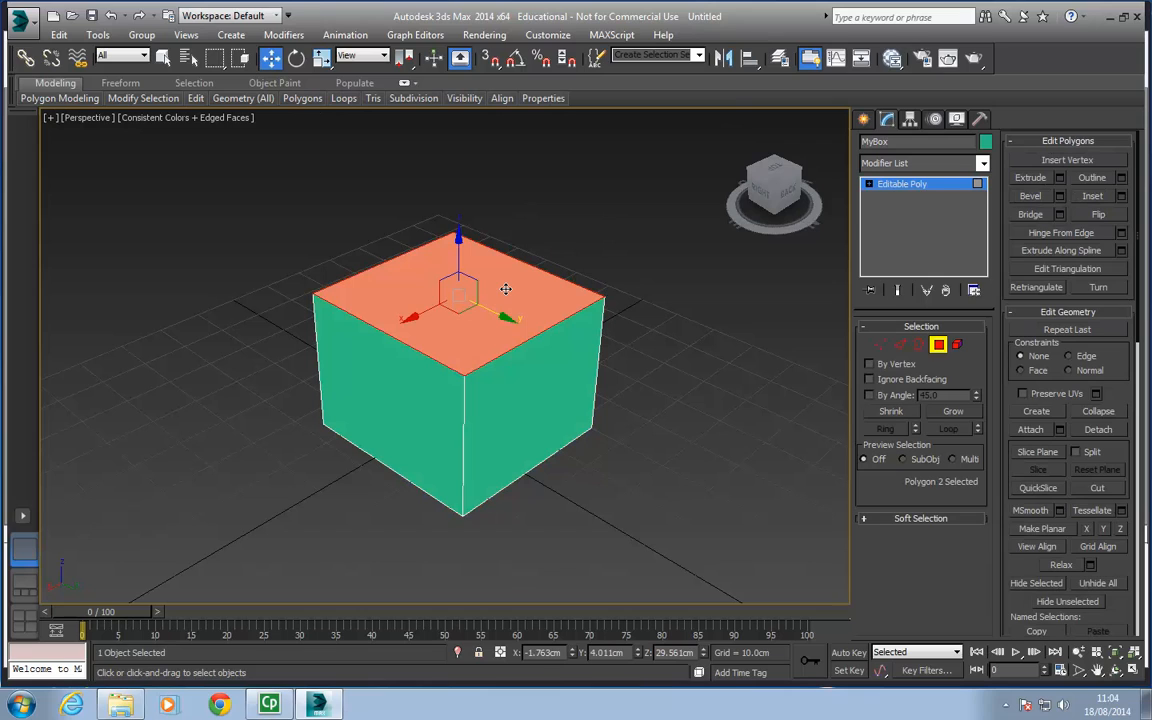
{"action": "key", "text": "5"}
{"action": "left_click", "coordinate": [538, 343]}
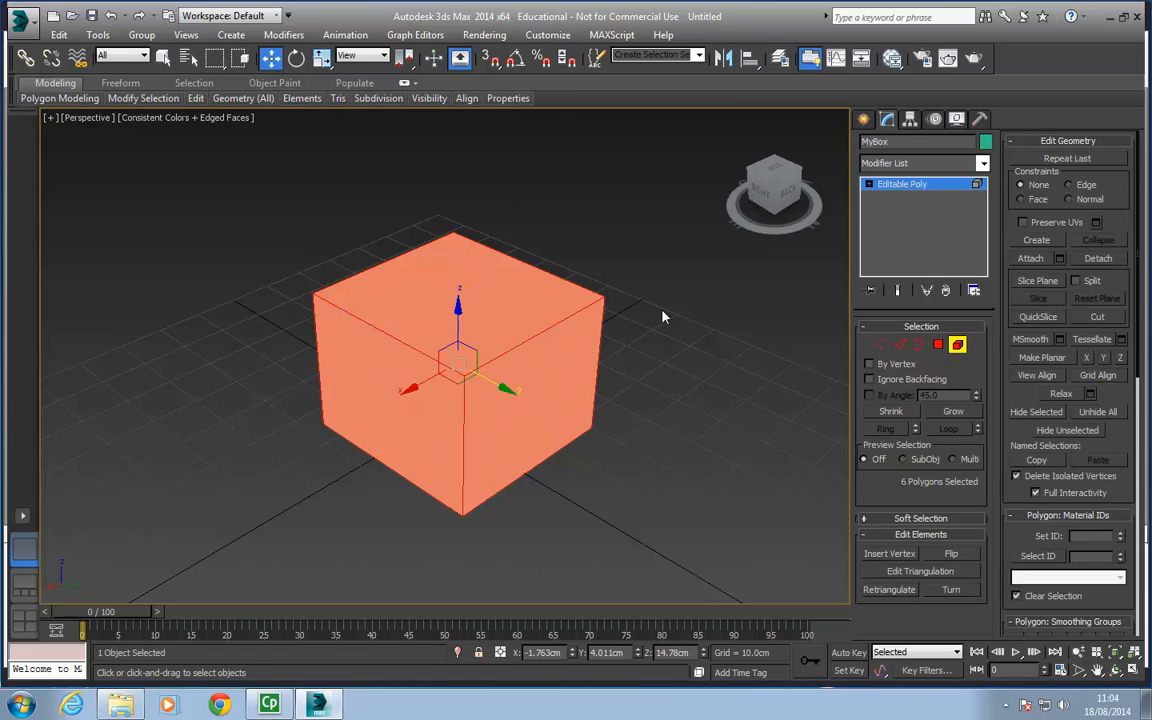
Step: At Vertex level, add the back top vertex to the selected right one and move both along X toward the opposite top edge
{"action": "key", "text": "1"}
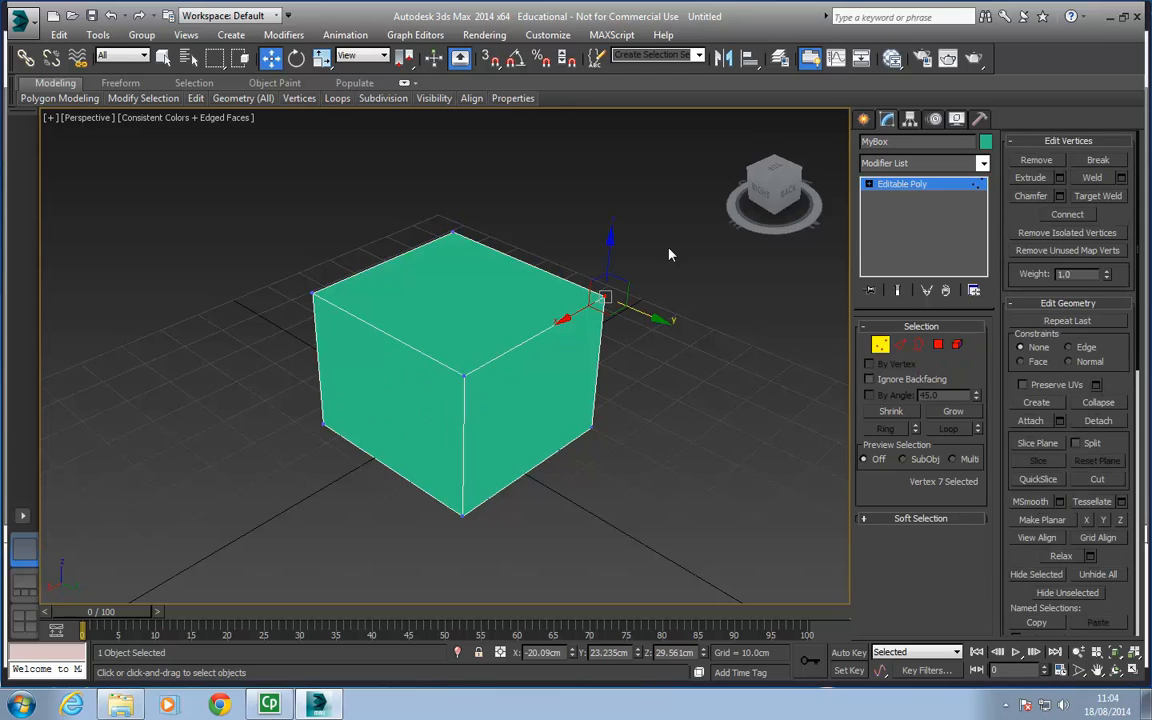
{"action": "left_click_drag", "start_coordinate": [601, 196], "coordinate": [439, 246]}
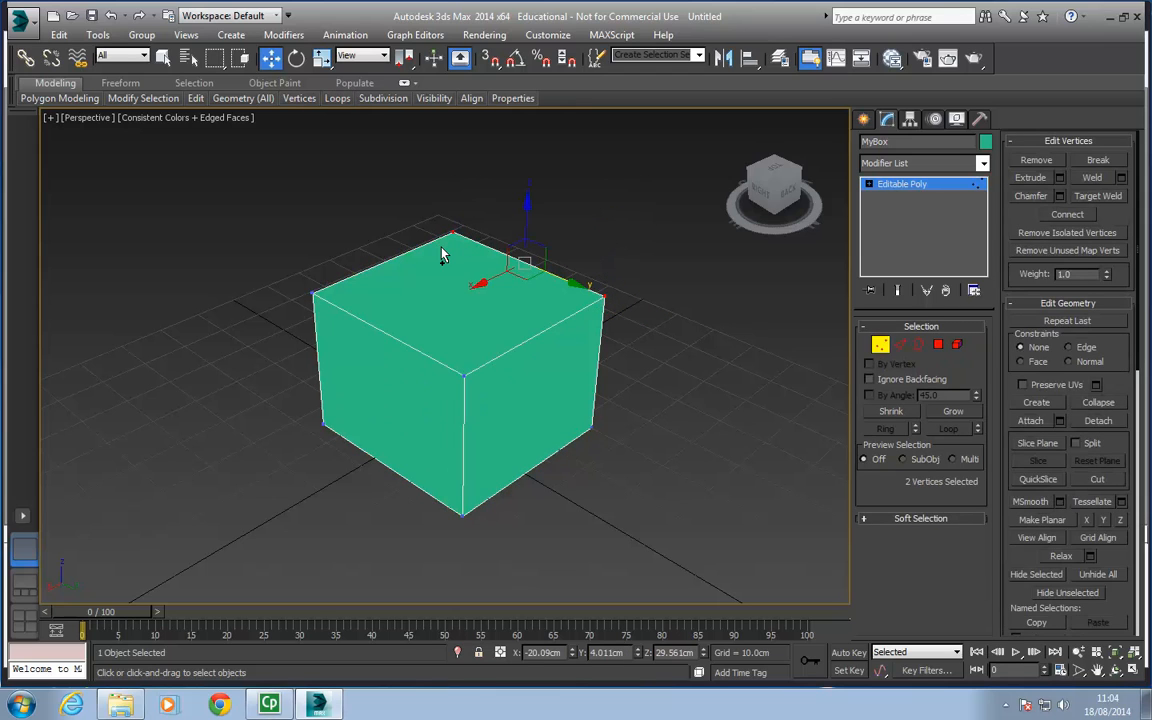
{"action": "middle_click_drag", "start_coordinate": [591, 321], "coordinate": [527, 321], "text": "alt"}
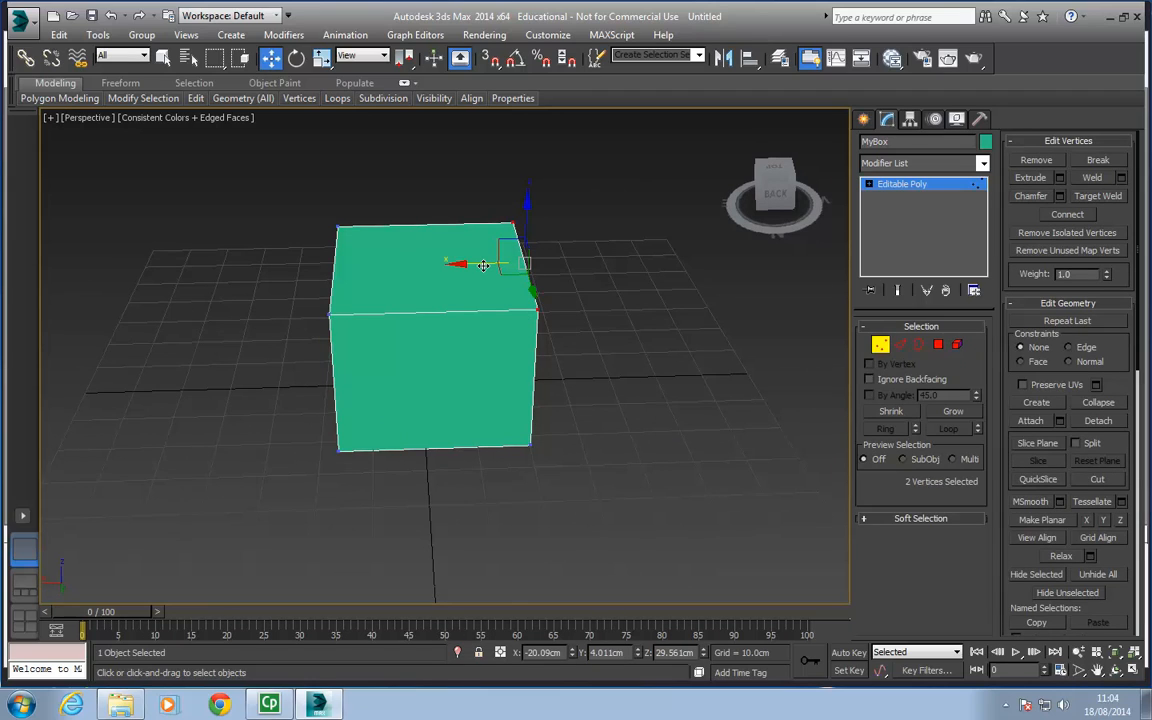
{"action": "left_click_drag", "start_coordinate": [482, 263], "coordinate": [356, 270]}
Step: Select the top vertices at opposite ends in pairs and move them inward along Y to narrow the box's top
{"action": "middle_click_drag", "start_coordinate": [471, 313], "coordinate": [602, 222], "text": "alt"}
{"action": "left_click_drag", "start_coordinate": [459, 297], "coordinate": [460, 308]}
{"action": "middle_click_drag", "start_coordinate": [460, 311], "coordinate": [468, 331], "text": "alt"}
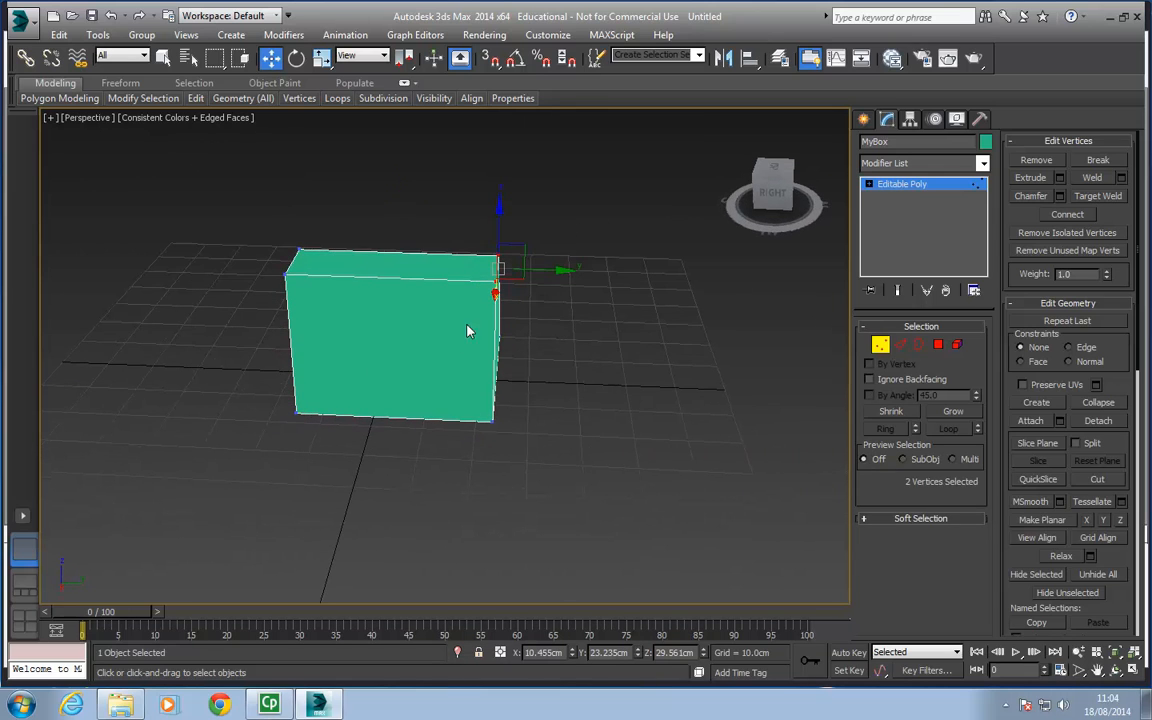
{"action": "left_click_drag", "start_coordinate": [546, 273], "coordinate": [468, 276]}
{"action": "middle_click_drag", "start_coordinate": [466, 282], "coordinate": [374, 252], "text": "alt"}
{"action": "left_click_drag", "start_coordinate": [330, 302], "coordinate": [426, 267]}
{"action": "middle_click_drag", "start_coordinate": [426, 268], "coordinate": [539, 319], "text": "alt"}
Step: Region-select all four top vertices and rotate them about Z to twist the narrowed top
{"action": "left_click_drag", "start_coordinate": [496, 185], "coordinate": [288, 314]}
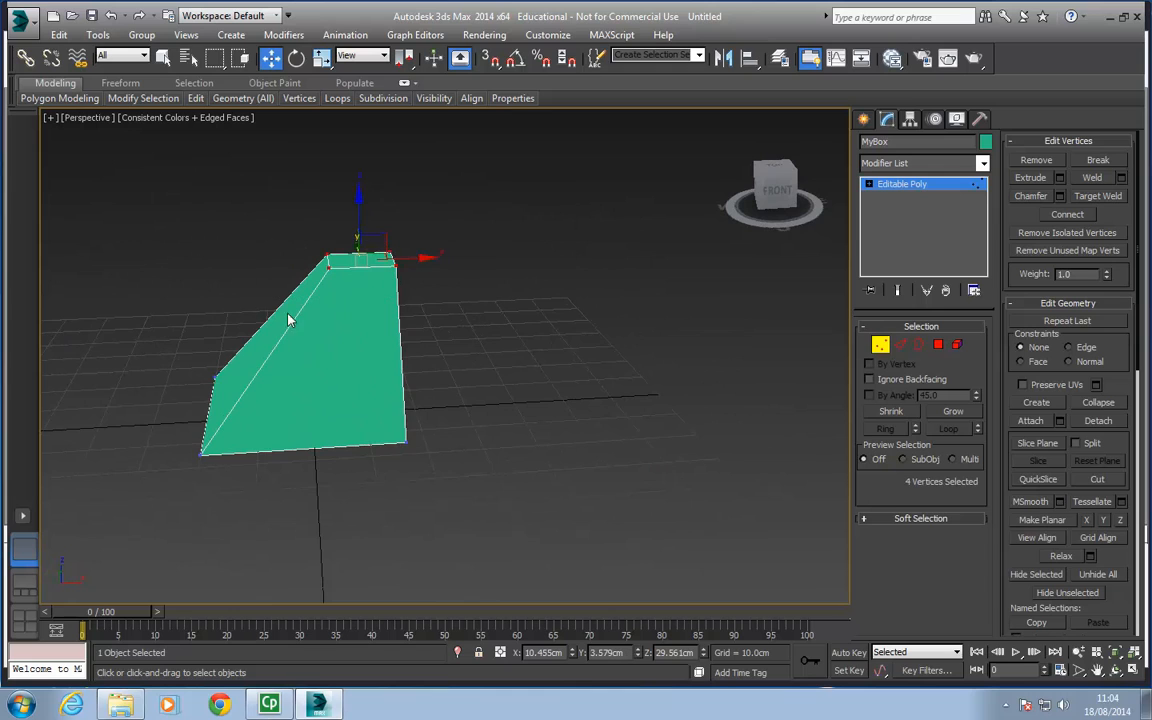
{"action": "middle_click_drag", "start_coordinate": [288, 314], "coordinate": [304, 323], "text": "alt"}
{"action": "key", "text": "e"}
{"action": "mouse_move", "coordinate": [386, 351]}
{"action": "middle_mouse_down", "text": "alt"}
{"action": "mouse_move", "coordinate": [410, 337]}
{"action": "mouse_move", "coordinate": [405, 350]}
{"action": "middle_mouse_up", "text": "alt"}
{"action": "left_click_drag", "start_coordinate": [403, 219], "coordinate": [429, 247]}
{"action": "middle_click_drag", "start_coordinate": [430, 295], "coordinate": [315, 520], "text": "alt"}
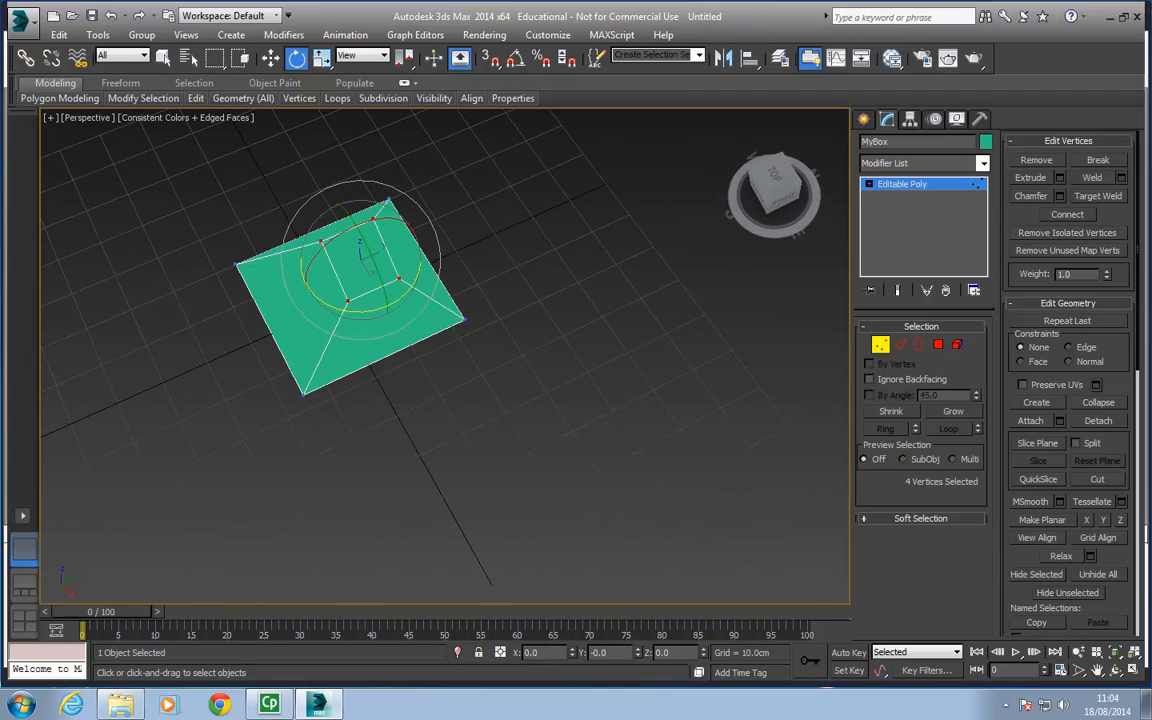
{"action": "middle_click_drag", "start_coordinate": [309, 311], "coordinate": [390, 311], "text": "alt"}
Step: Scale the four selected top vertices uniformly
{"action": "key", "text": "r"}
{"action": "left_click_drag", "start_coordinate": [362, 258], "coordinate": [357, 170]}
{"action": "middle_click_drag", "start_coordinate": [348, 297], "coordinate": [478, 309], "text": "alt"}
Step: Undo the vertex scaling, rotation and moves back to the original box shape
{"action": "key", "text": "ctrl+z"}
{"action": "key", "text": "ctrl+z"}
{"action": "key", "text": "ctrl+z"}
{"action": "key", "text": "ctrl+z"}
{"action": "key", "text": "ctrl+z"}
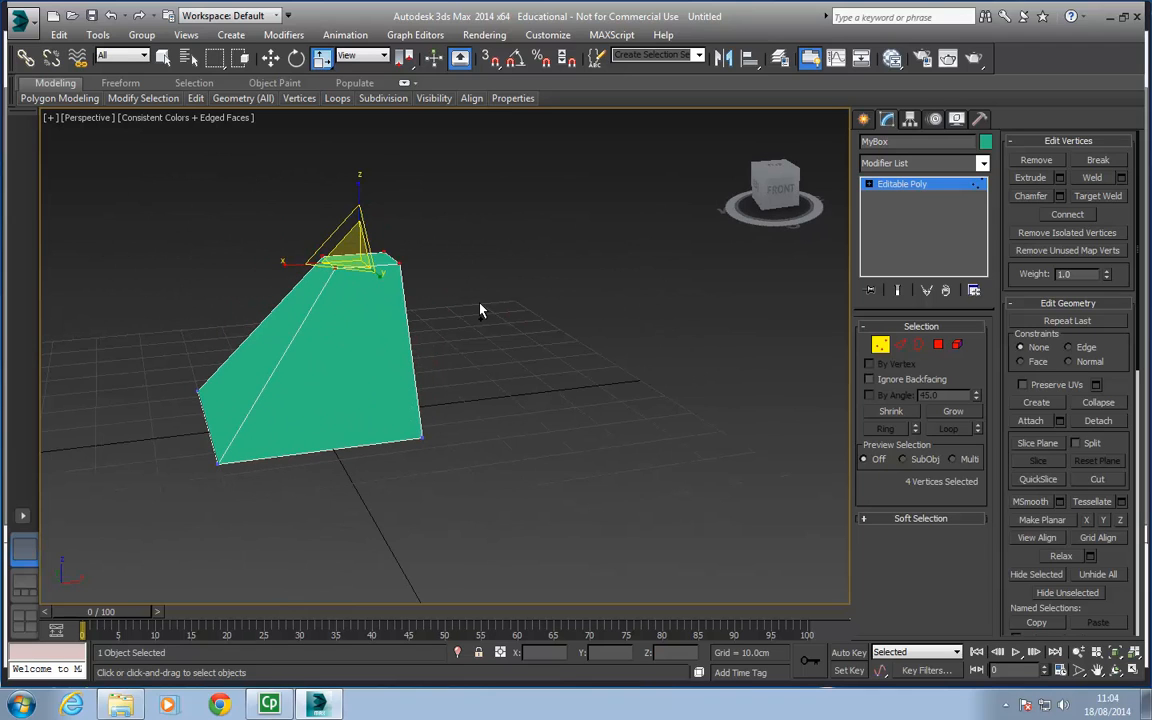
{"action": "key", "text": "ctrl+z"}
{"action": "key", "text": "ctrl+z"}
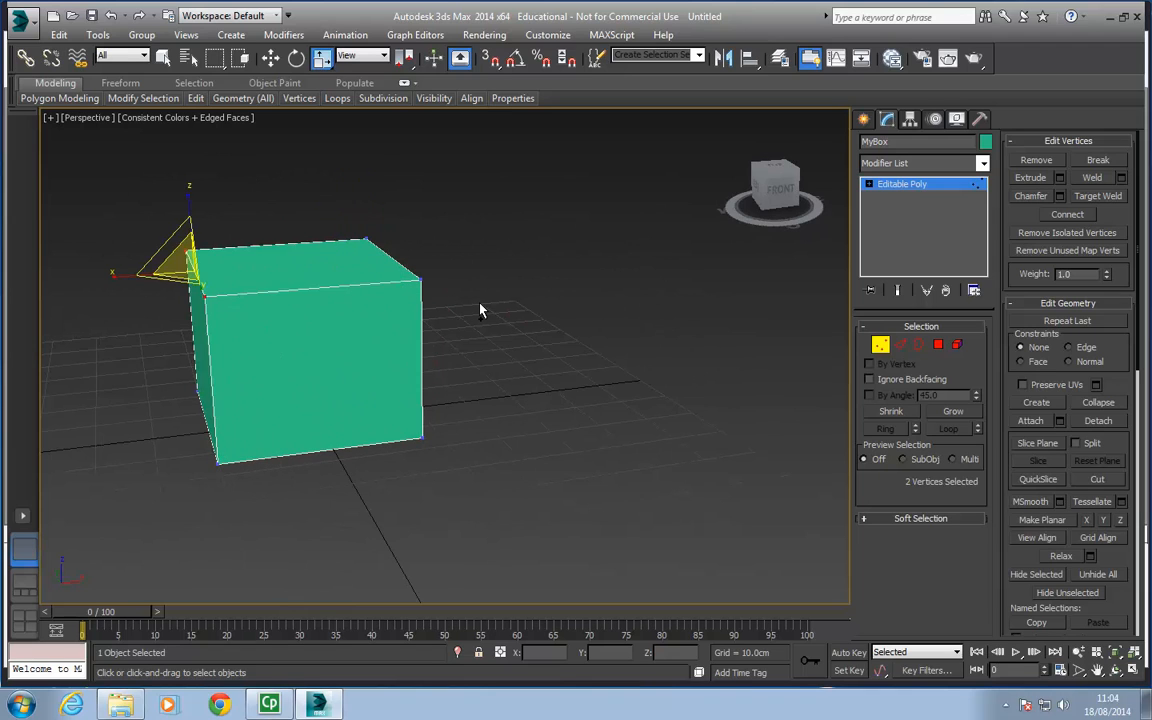
Step: At Edge level, select the right top edge and move it about -23.7 cm along X toward the opposite edge
{"action": "mouse_move", "coordinate": [480, 310]}
{"action": "middle_mouse_down", "text": "alt"}
{"action": "mouse_move", "coordinate": [391, 321]}
{"action": "mouse_move", "coordinate": [414, 301]}
{"action": "mouse_move", "coordinate": [531, 300]}
{"action": "mouse_move", "coordinate": [558, 329]}
{"action": "mouse_move", "coordinate": [517, 309]}
{"action": "mouse_move", "coordinate": [484, 323]}
{"action": "middle_mouse_up", "text": "alt"}
{"action": "key", "text": "2"}
{"action": "left_click", "coordinate": [514, 270]}
{"action": "key", "text": "w"}
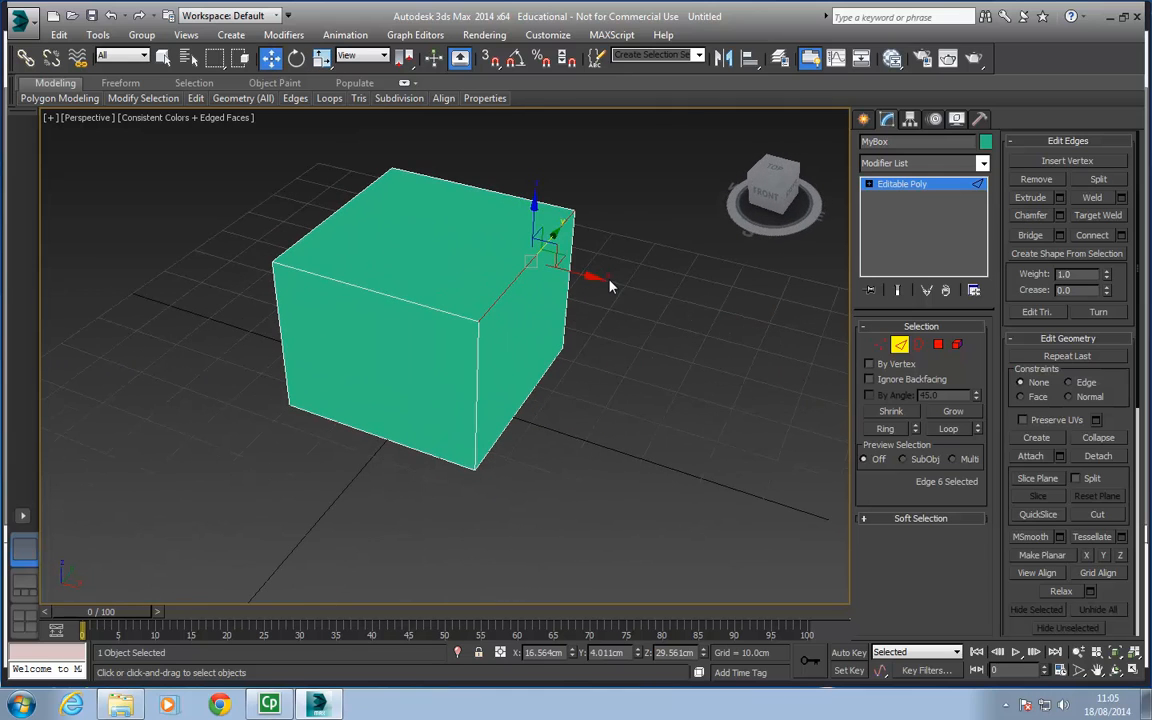
{"action": "left_click_drag", "start_coordinate": [521, 249], "coordinate": [449, 229]}
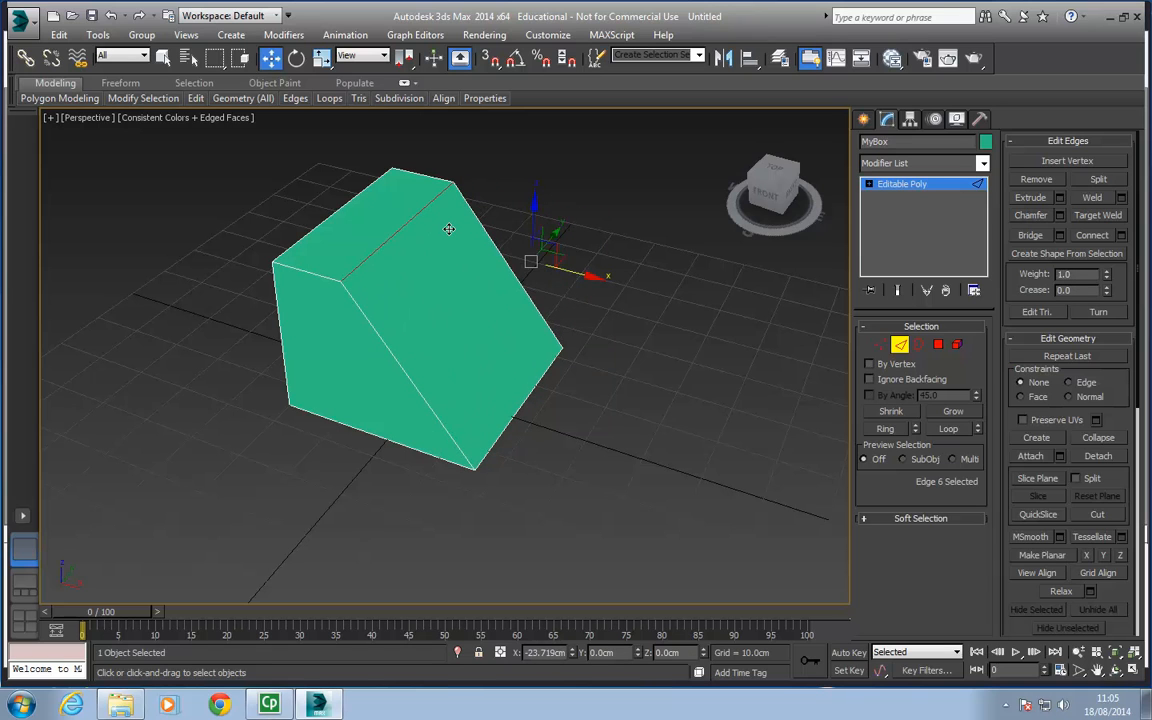
{"action": "middle_click_drag", "start_coordinate": [449, 229], "coordinate": [542, 289], "text": "alt"}
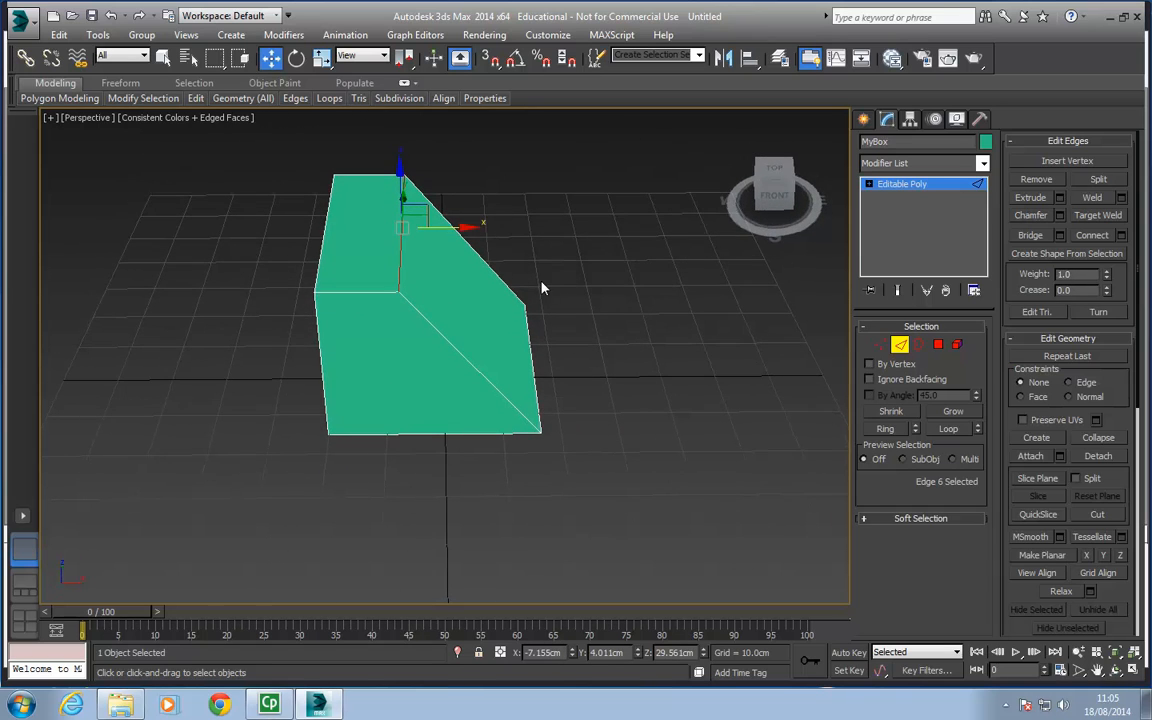
Step: Add the left top edge to the selection, and move both edges along X and rotate them about Z
{"action": "left_click", "coordinate": [328, 240], "text": "ctrl"}
{"action": "left_click_drag", "start_coordinate": [438, 228], "coordinate": [463, 264]}
{"action": "key", "text": "e"}
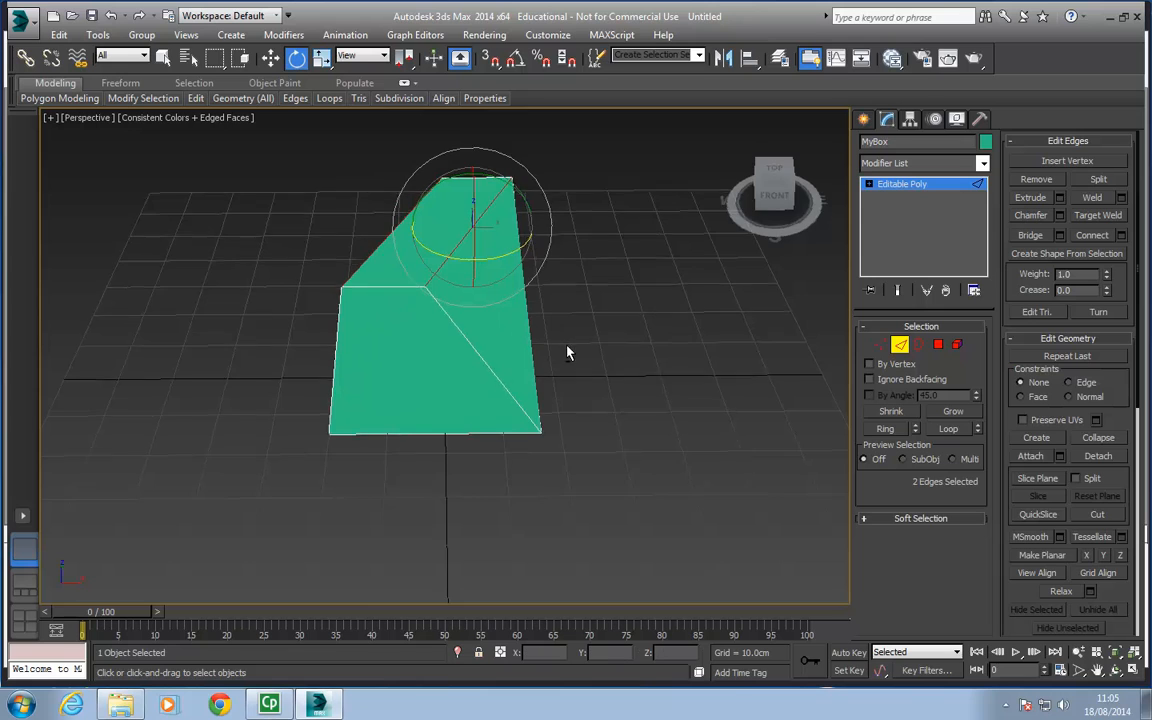
Step: Scale the two selected top edges uniformly
{"action": "middle_click_drag", "start_coordinate": [566, 352], "coordinate": [452, 347], "text": "alt"}
{"action": "key", "text": "w"}
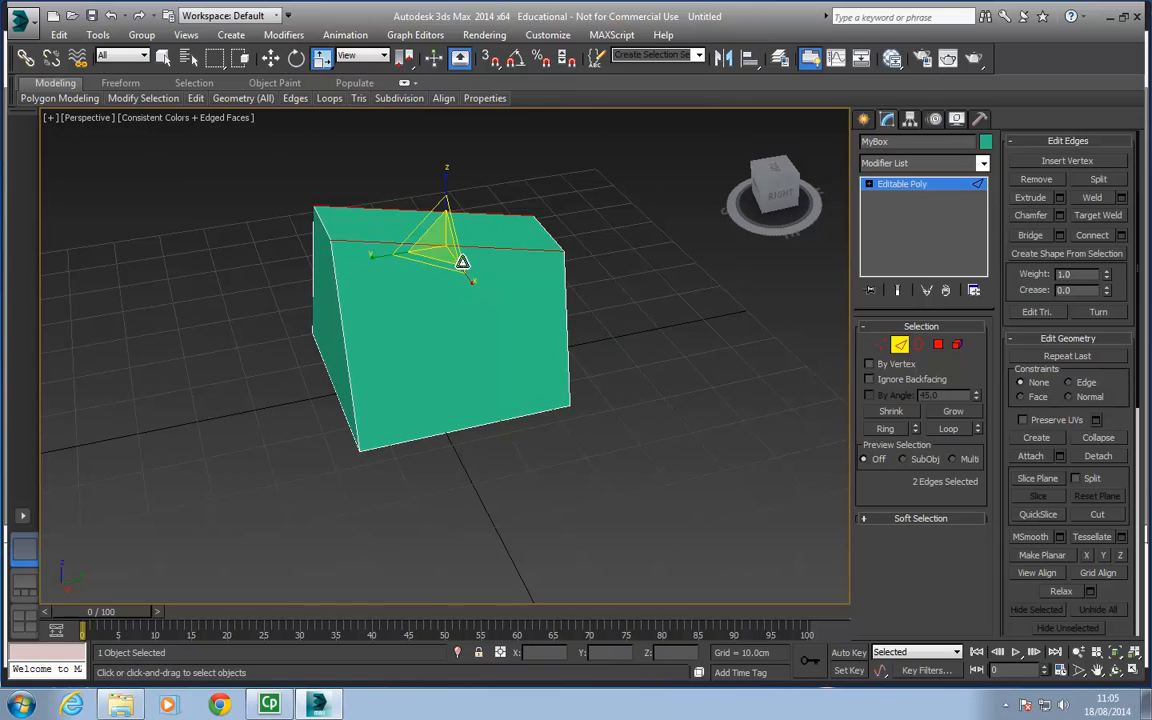
{"action": "left_click_drag", "start_coordinate": [462, 262], "coordinate": [471, 204]}
{"action": "middle_click_drag", "start_coordinate": [435, 305], "coordinate": [545, 323], "text": "alt"}
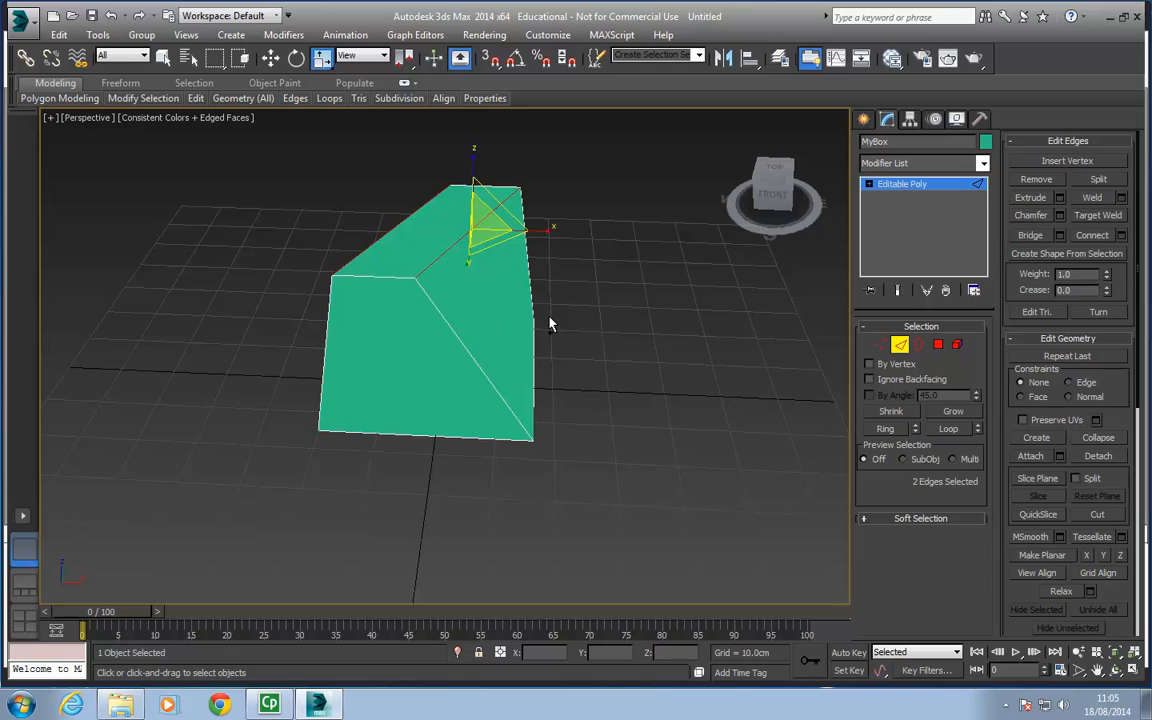
Step: Undo the edge transforms back to the original box shape
{"action": "key", "text": "ctrl+z"}
{"action": "key", "text": "ctrl+z"}
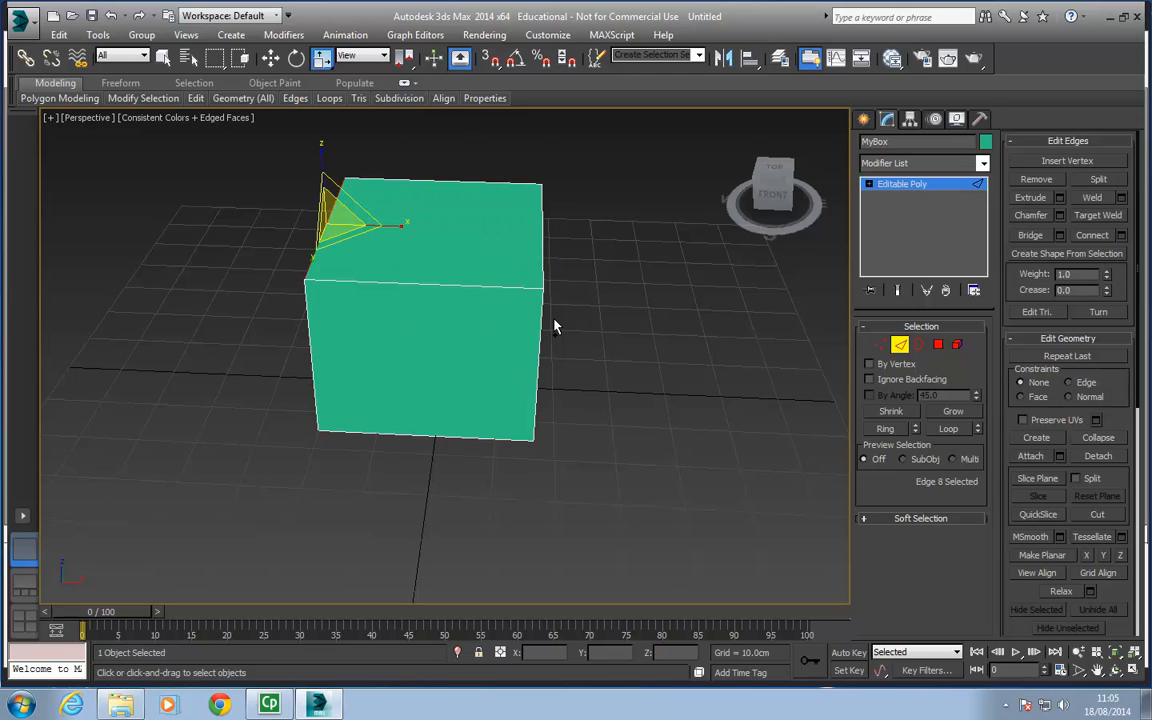
{"action": "middle_click_drag", "start_coordinate": [555, 327], "coordinate": [530, 345], "text": "alt"}
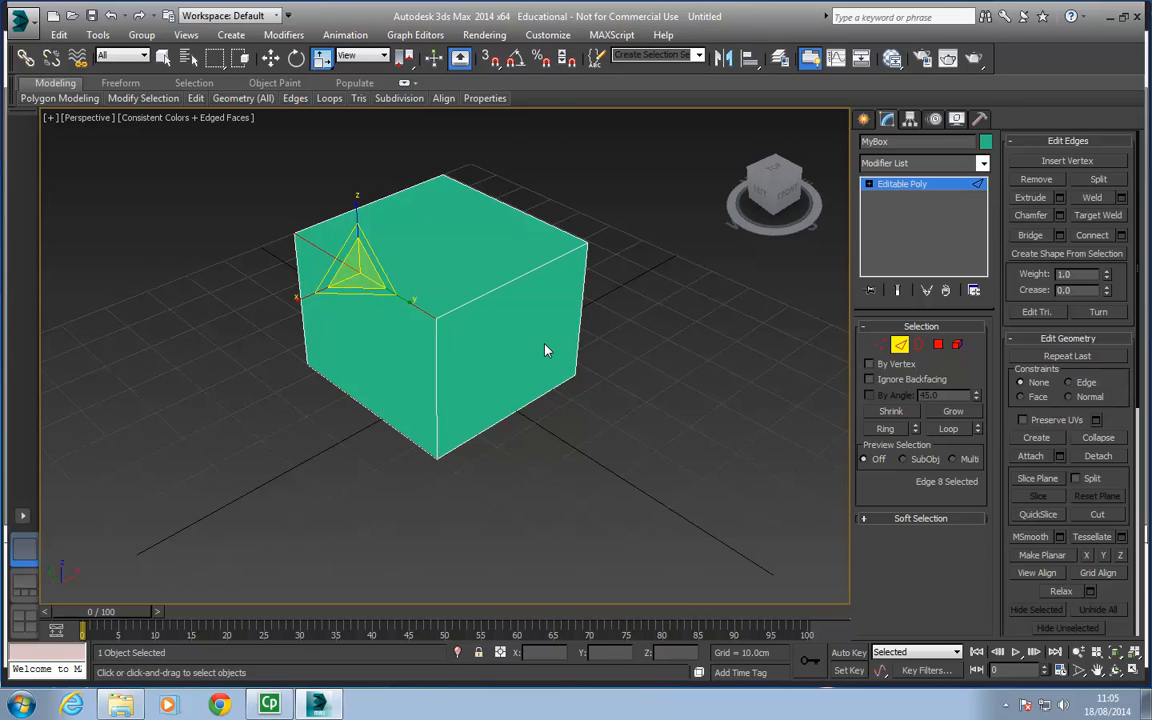
Step: At Polygon level, select the top face and move it sideways along Y
{"action": "key", "text": "4"}
{"action": "left_click", "coordinate": [489, 237]}
{"action": "middle_click_drag", "start_coordinate": [489, 237], "coordinate": [568, 350], "text": "alt"}
{"action": "key", "text": "w"}
{"action": "left_click_drag", "start_coordinate": [380, 280], "coordinate": [512, 290]}
Step: Rotate the top face about X to tilt it, and scale it down uniformly
{"action": "middle_click_drag", "start_coordinate": [512, 290], "coordinate": [532, 342], "text": "alt"}
{"action": "key", "text": "e"}
{"action": "left_click_drag", "start_coordinate": [508, 247], "coordinate": [508, 220]}
{"action": "key", "text": "r"}
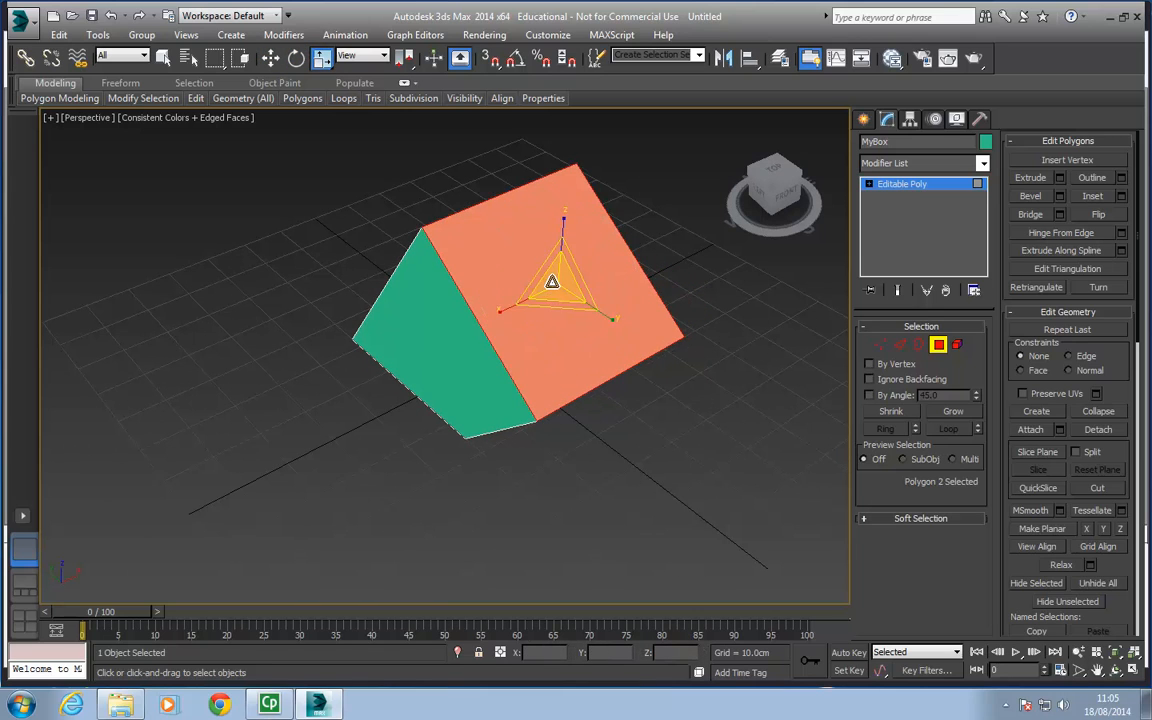
{"action": "left_click_drag", "start_coordinate": [553, 280], "coordinate": [553, 378]}
{"action": "middle_click_drag", "start_coordinate": [553, 378], "coordinate": [570, 305], "text": "alt"}
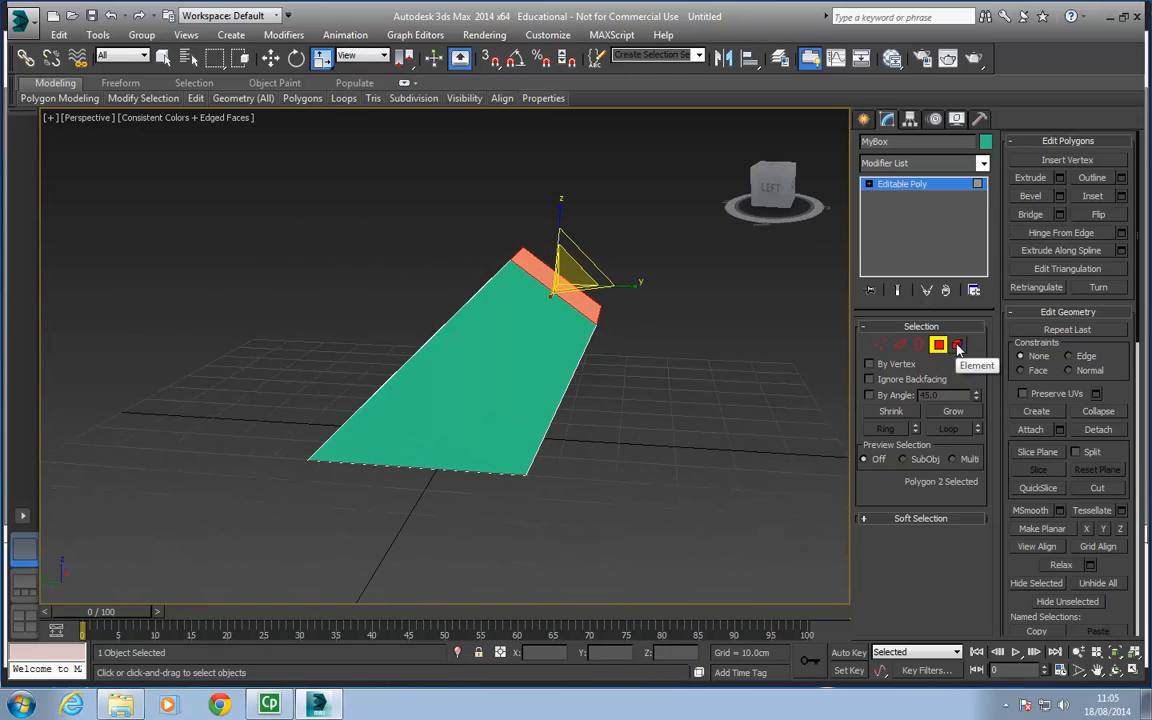
Step: Undo the top face's scale, rotation and move
{"action": "key", "text": "ctrl+z"}
{"action": "key", "text": "ctrl+z"}
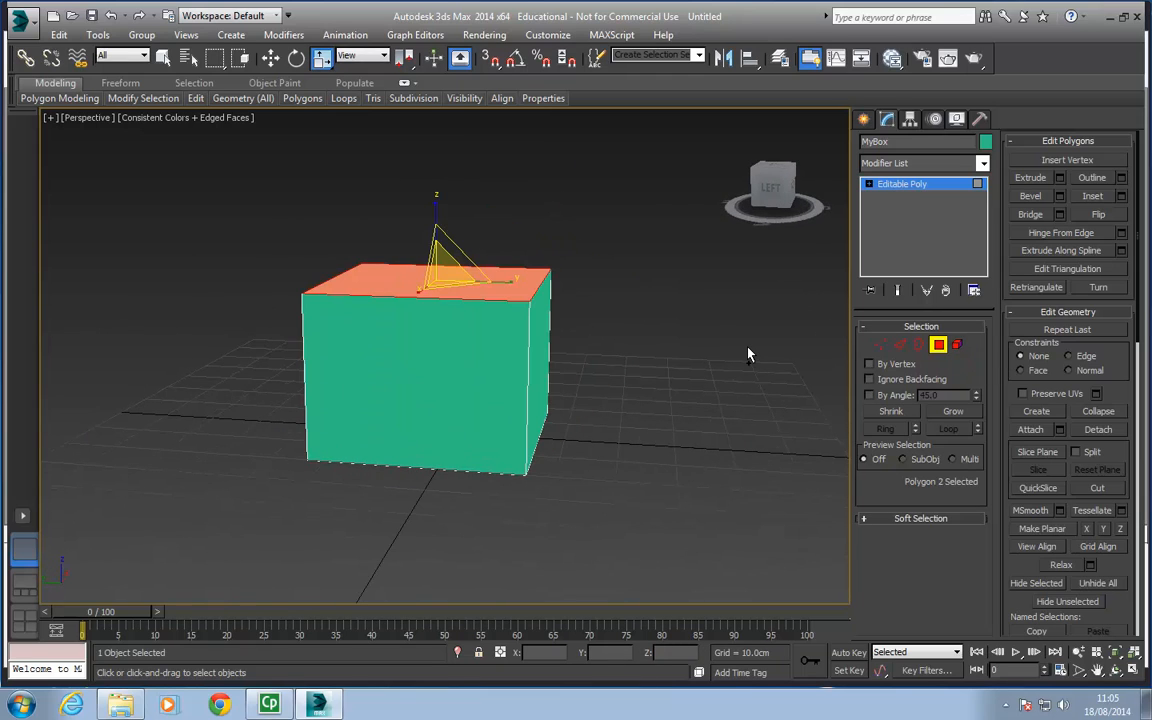
Step: At Element level, select the whole box, try moving it along Y, and undo the move
{"action": "left_click", "coordinate": [957, 345]}
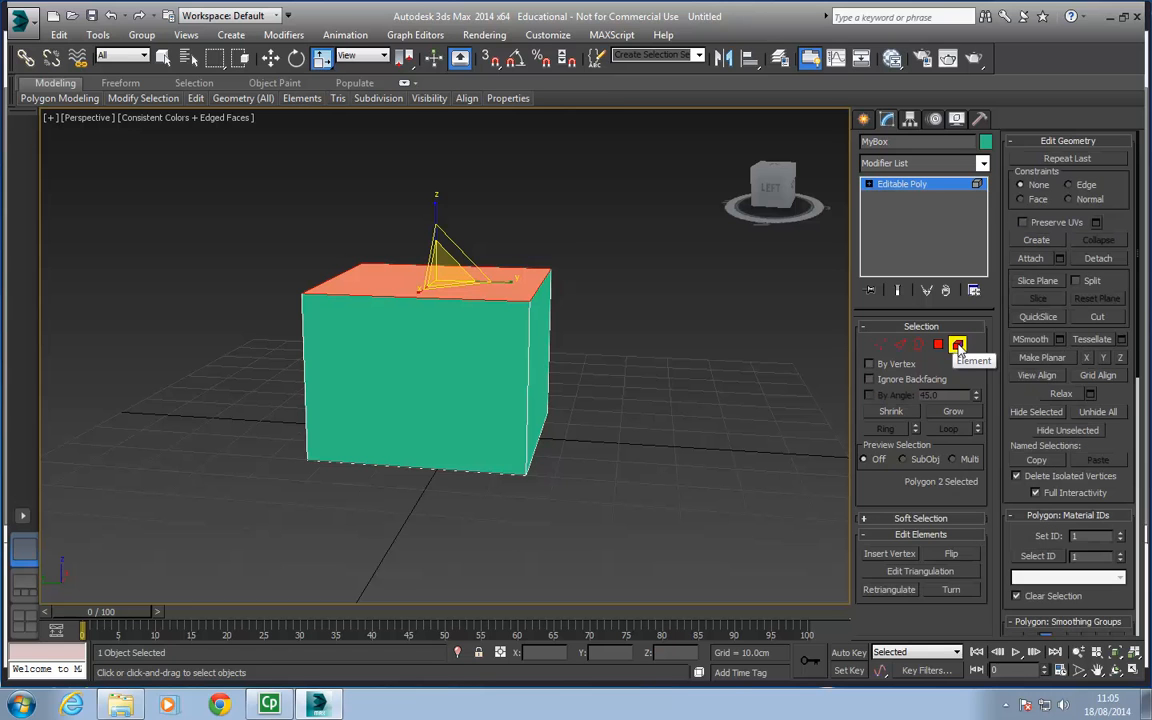
{"action": "left_click", "coordinate": [480, 342]}
{"action": "mouse_move", "coordinate": [509, 345]}
{"action": "middle_mouse_down", "text": "alt"}
{"action": "mouse_move", "coordinate": [428, 371]}
{"action": "mouse_move", "coordinate": [386, 363]}
{"action": "mouse_move", "coordinate": [669, 411]}
{"action": "mouse_move", "coordinate": [445, 399]}
{"action": "mouse_move", "coordinate": [504, 361]}
{"action": "middle_mouse_up", "text": "alt"}
{"action": "key", "text": "w"}
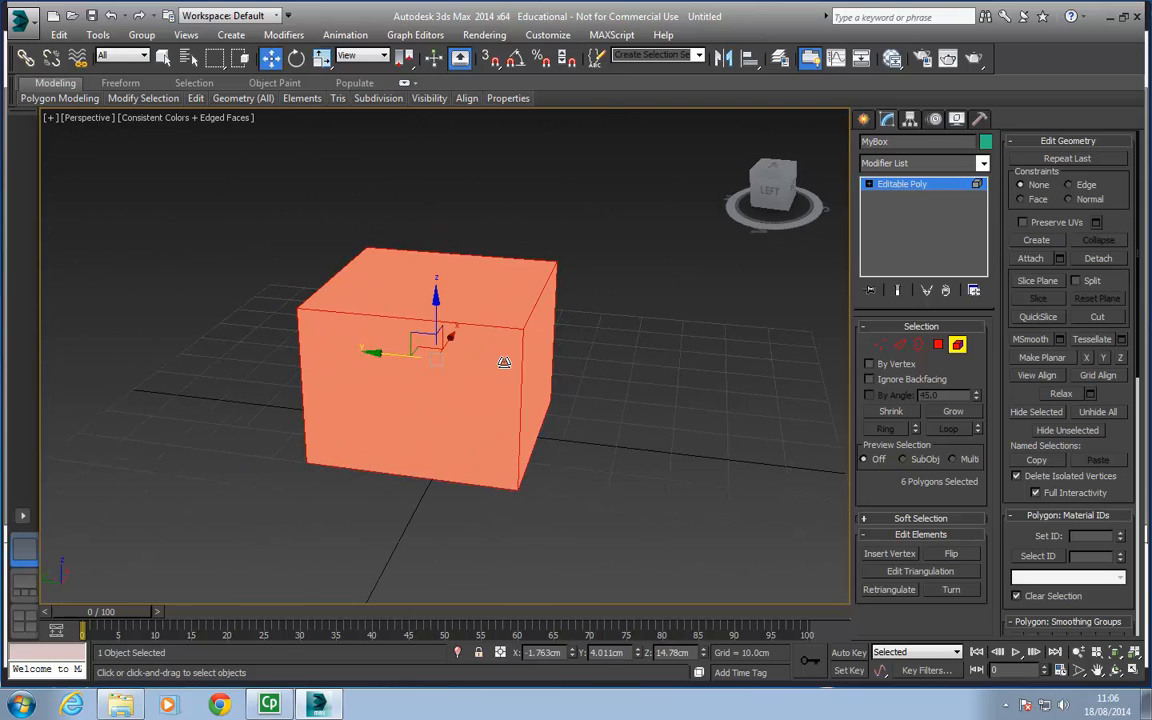
{"action": "left_click_drag", "start_coordinate": [400, 354], "coordinate": [512, 367]}
{"action": "key", "text": "ctrl+z"}
Step: Rotate the selected box element about X and undo the rotation
{"action": "middle_click_drag", "start_coordinate": [542, 386], "coordinate": [478, 396], "text": "alt"}
{"action": "key", "text": "e"}
{"action": "left_click_drag", "start_coordinate": [465, 342], "coordinate": [478, 392]}
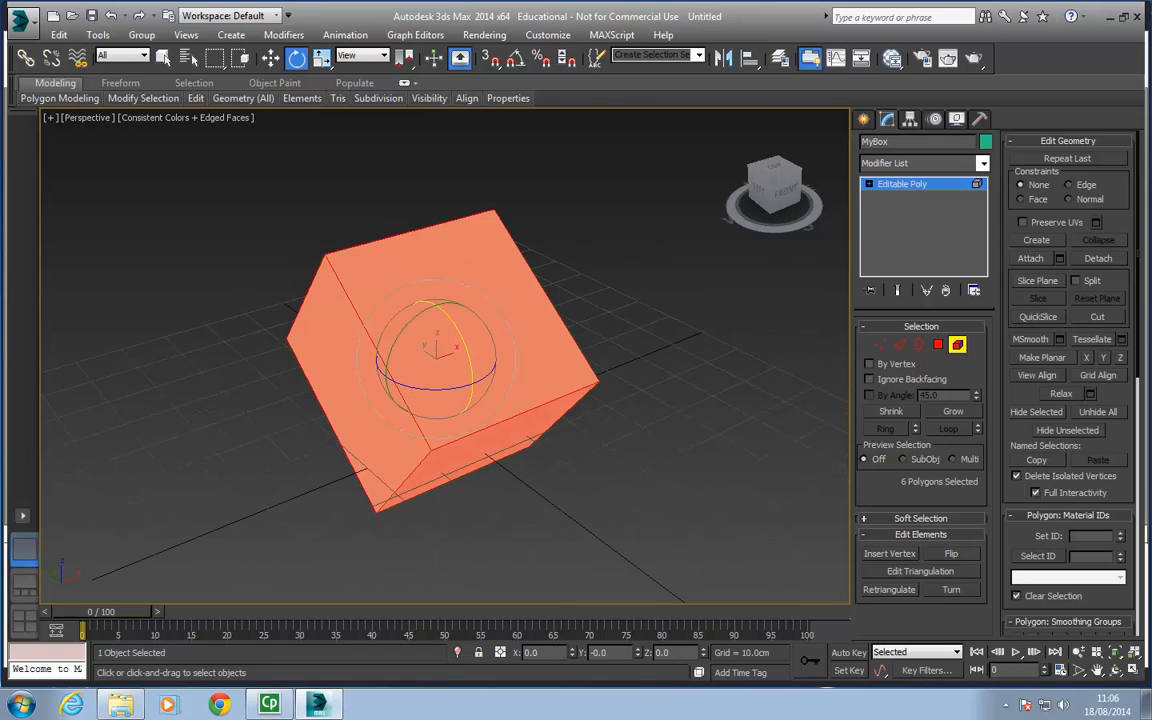
{"action": "key", "text": "ctrl+z"}
Step: Scale the selected box element and undo the scaling
{"action": "middle_click_drag", "start_coordinate": [462, 385], "coordinate": [526, 380], "text": "alt"}
{"action": "key", "text": "r"}
{"action": "left_click_drag", "start_coordinate": [441, 327], "coordinate": [463, 360]}
{"action": "key", "text": "ctrl+z"}
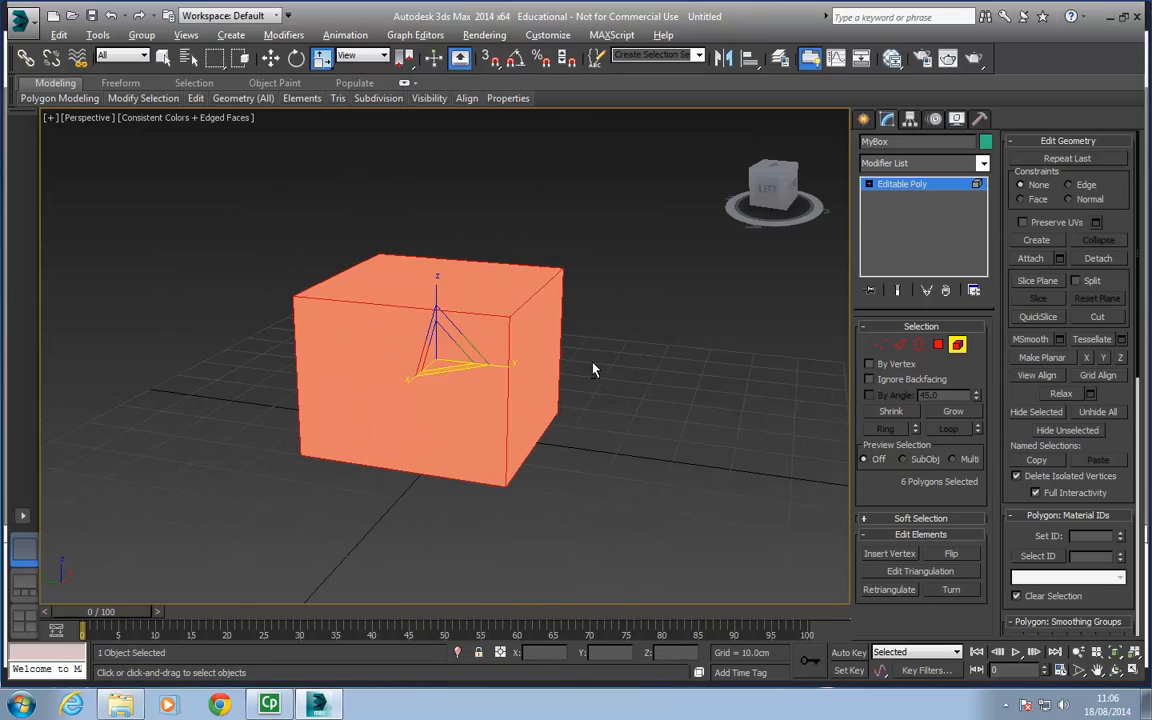
Step: Leave Element sub-object level to return to the whole object
{"action": "middle_click_drag", "start_coordinate": [594, 368], "coordinate": [560, 383], "text": "alt"}
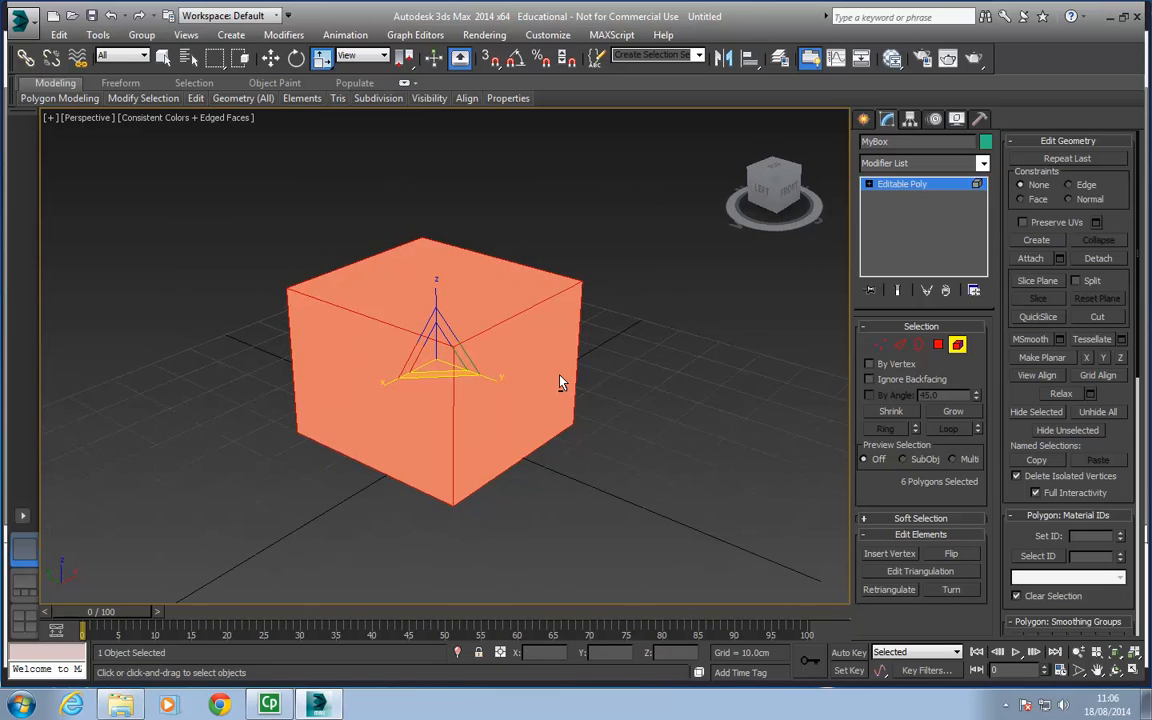
{"action": "left_click", "coordinate": [957, 346]}
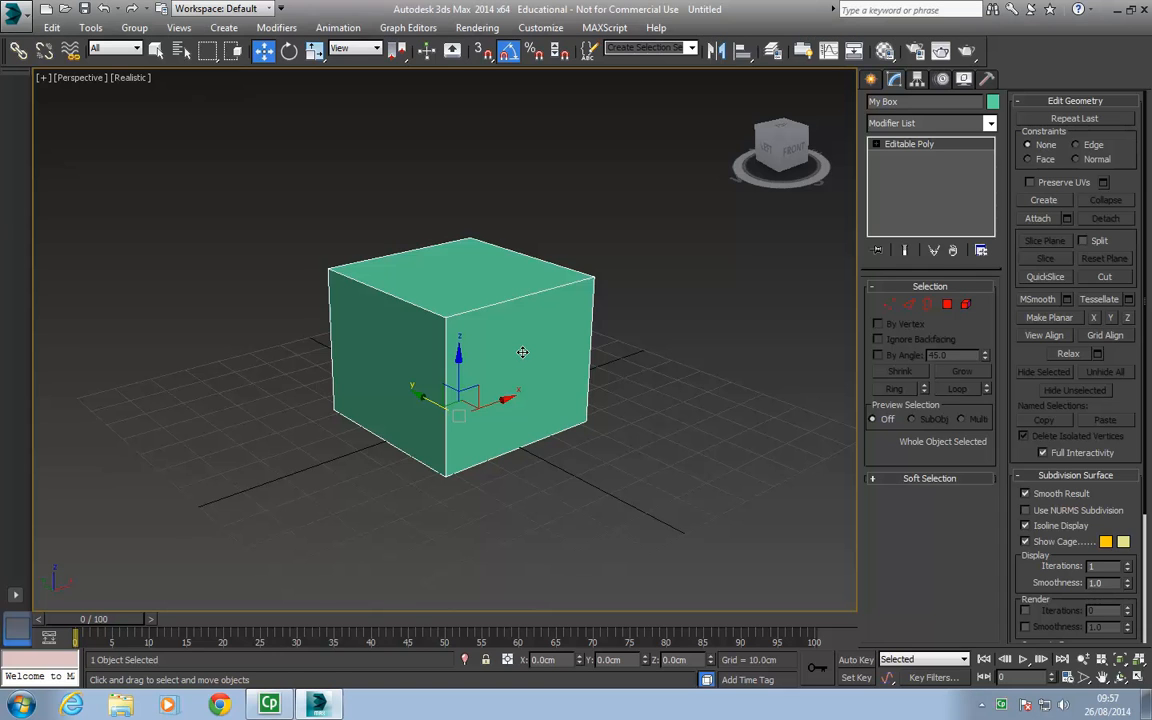
{"action": "middle_click_drag", "start_coordinate": [520, 352], "coordinate": [553, 359], "text": "alt"}
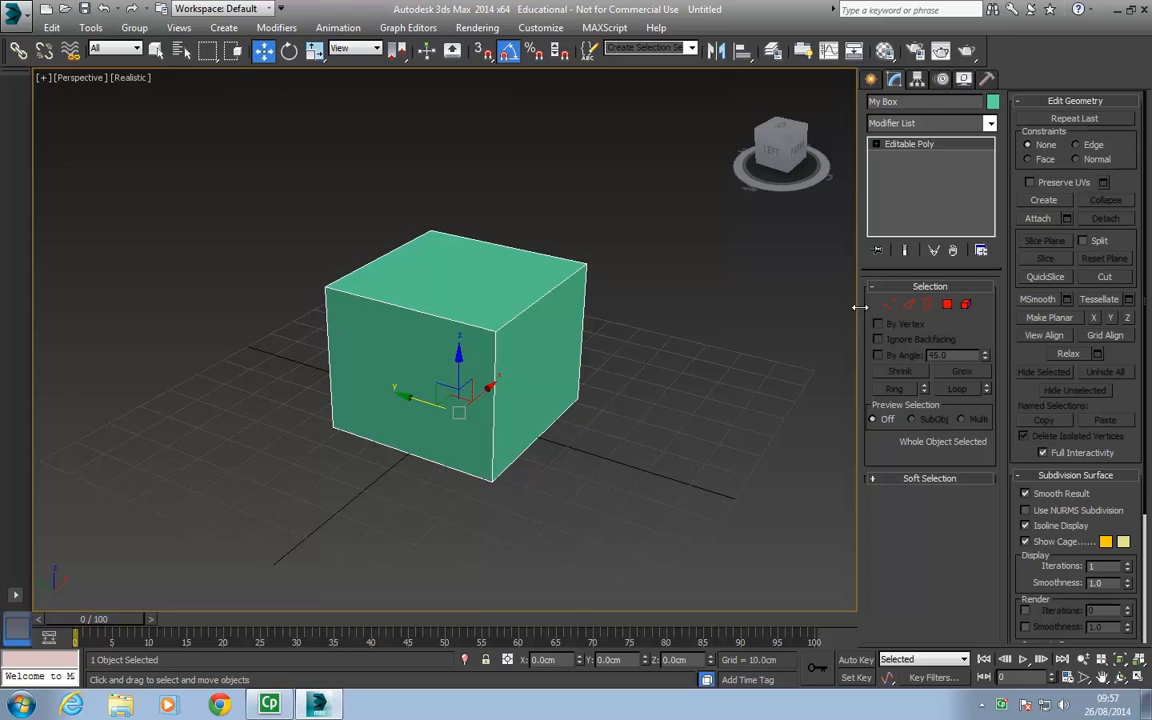
{"action": "middle_click_drag", "start_coordinate": [539, 341], "coordinate": [524, 333], "text": "alt"}
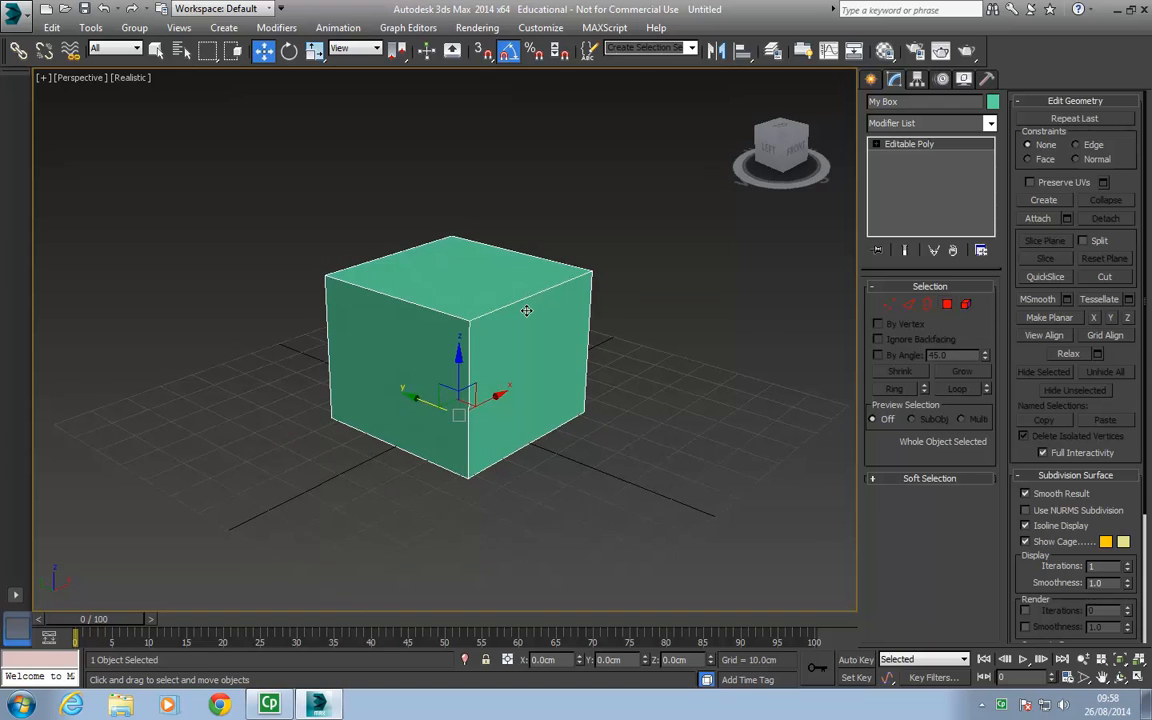
{"action": "mouse_move", "coordinate": [527, 309]}
{"action": "middle_mouse_down", "text": "alt"}
{"action": "mouse_move", "coordinate": [368, 347]}
{"action": "mouse_move", "coordinate": [557, 336]}
{"action": "mouse_move", "coordinate": [528, 320]}
{"action": "middle_mouse_up", "text": "alt"}
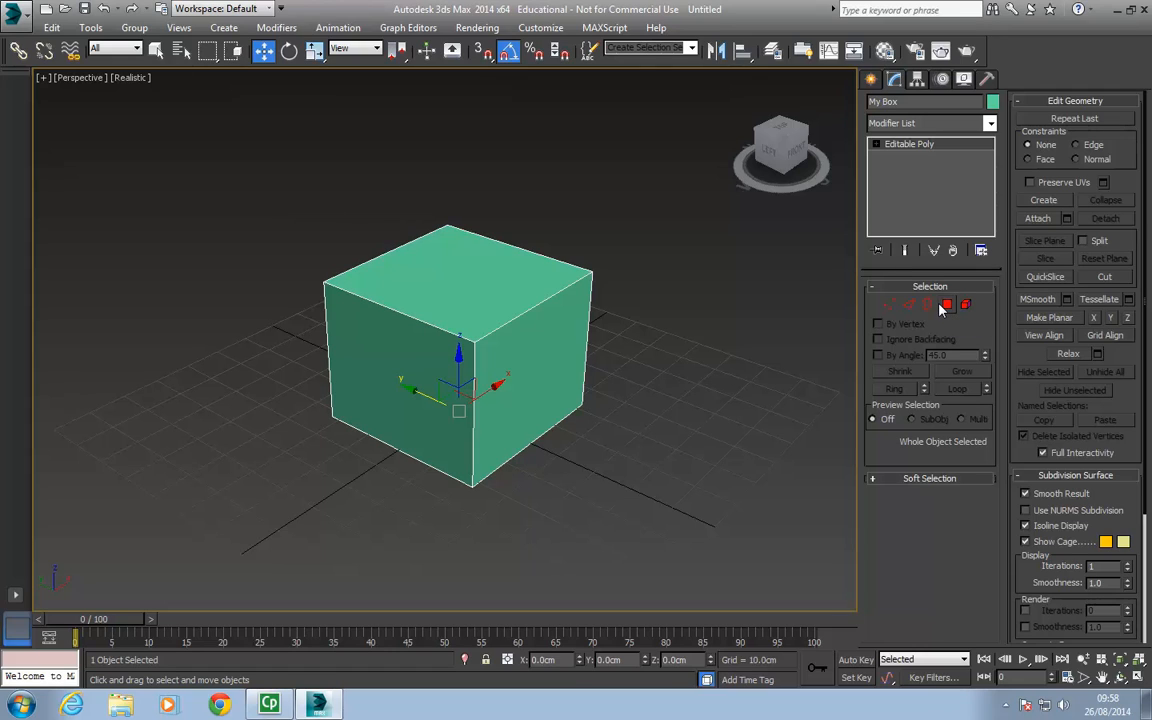
{"action": "middle_click_drag", "start_coordinate": [424, 302], "coordinate": [464, 313], "text": "alt"}
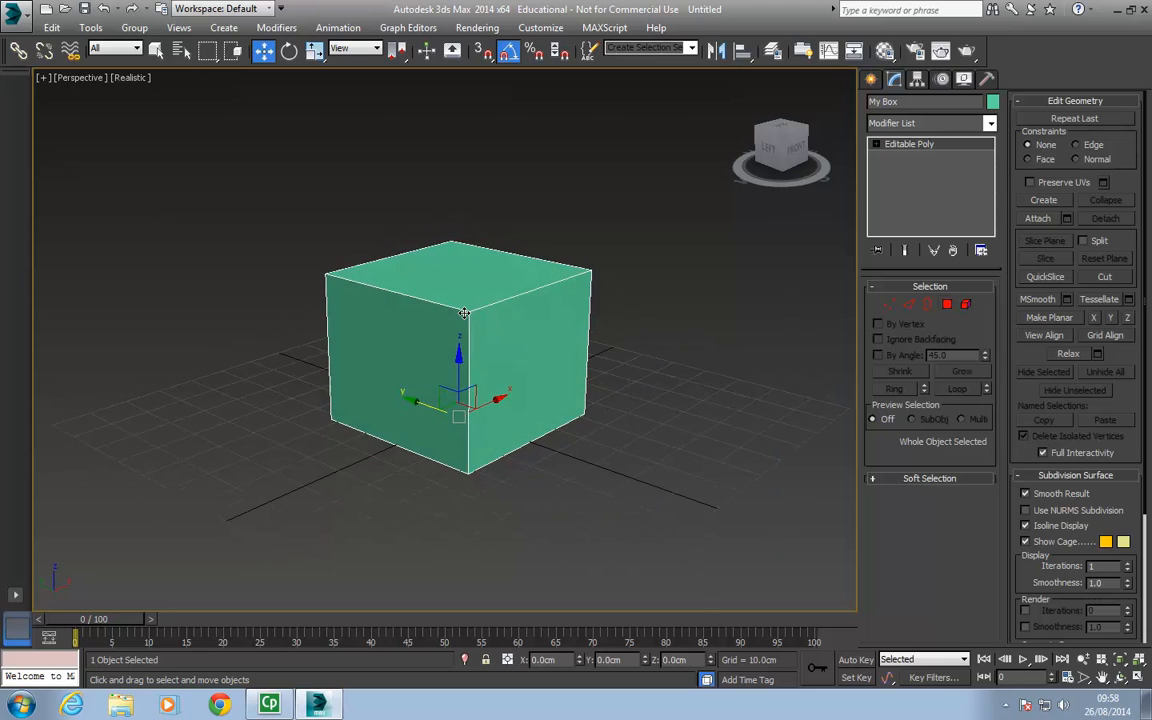
Step: Compare the editing tools offered at the box's vertex, edge and polygon sub-object levels
{"action": "left_click", "coordinate": [888, 307]}
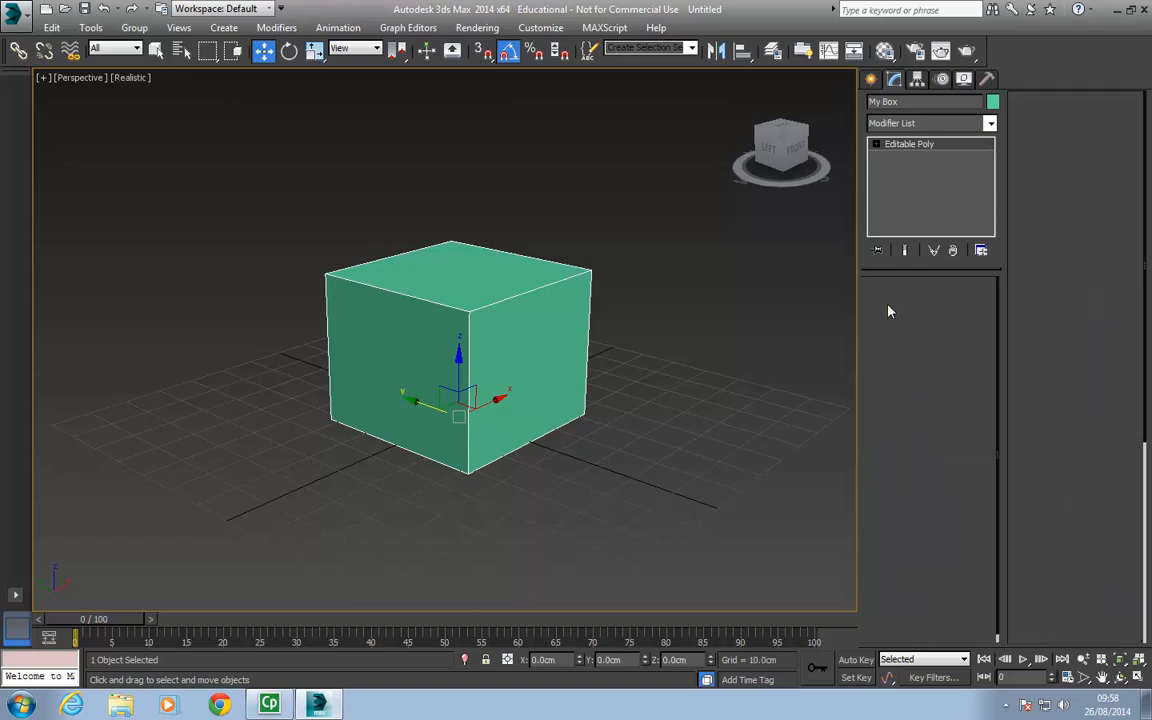
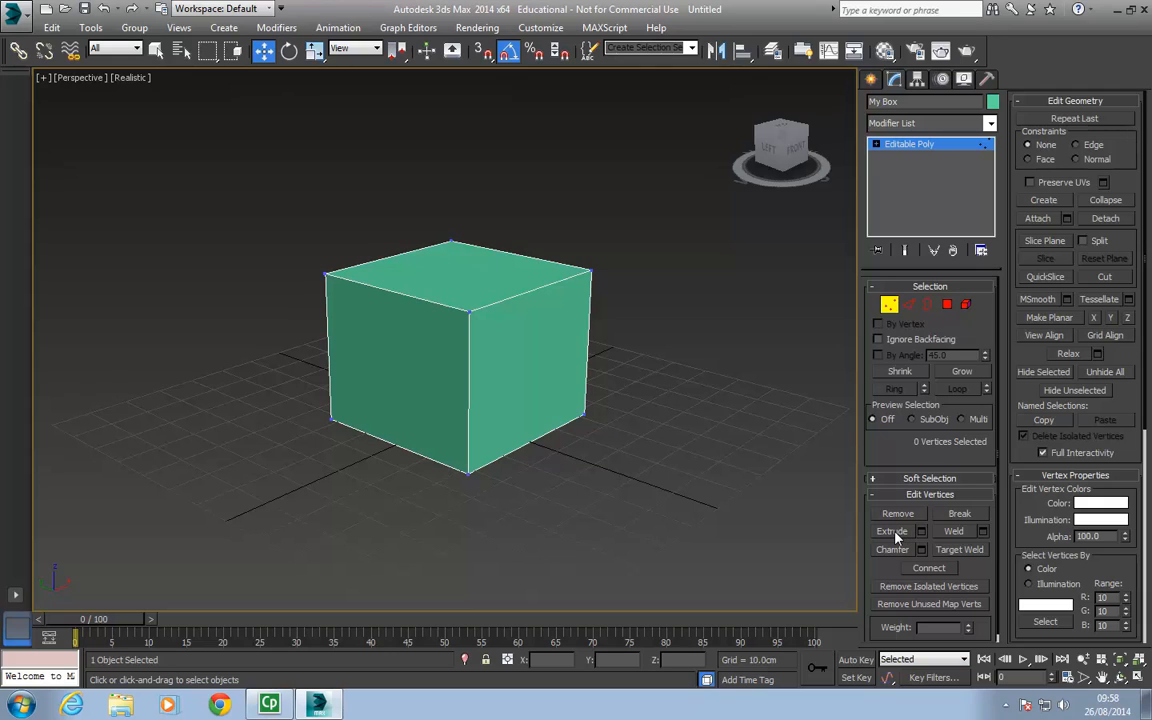
{"action": "left_click", "coordinate": [910, 302]}
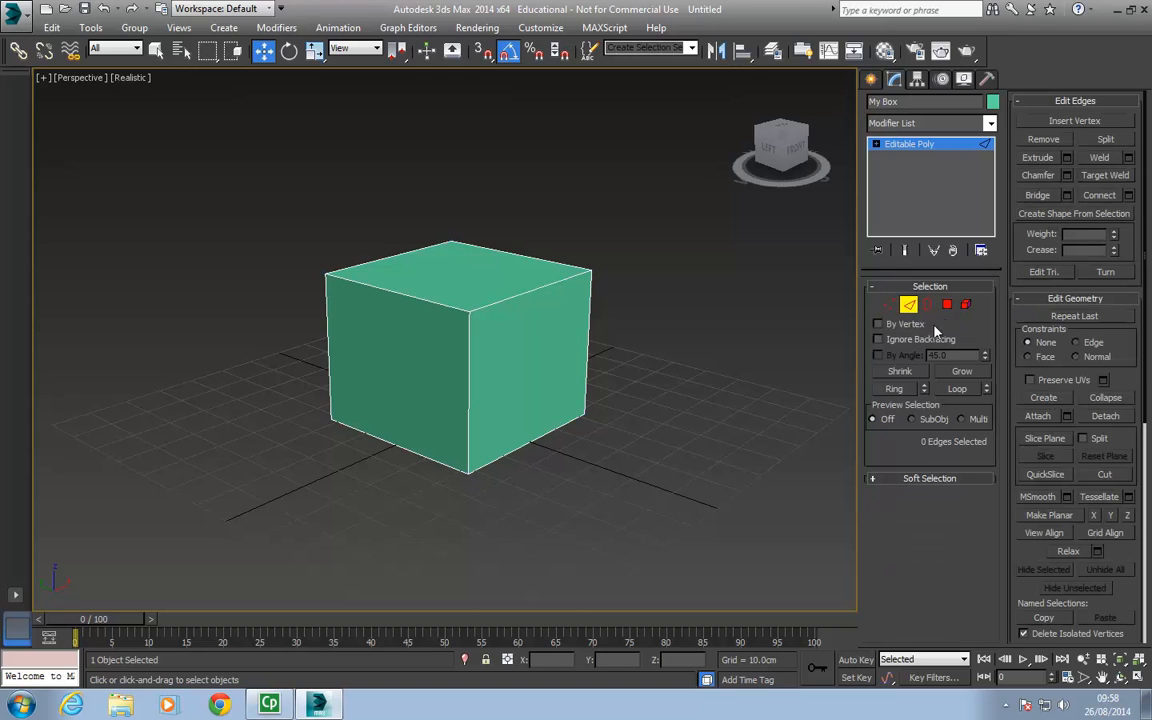
{"action": "left_click", "coordinate": [947, 306]}
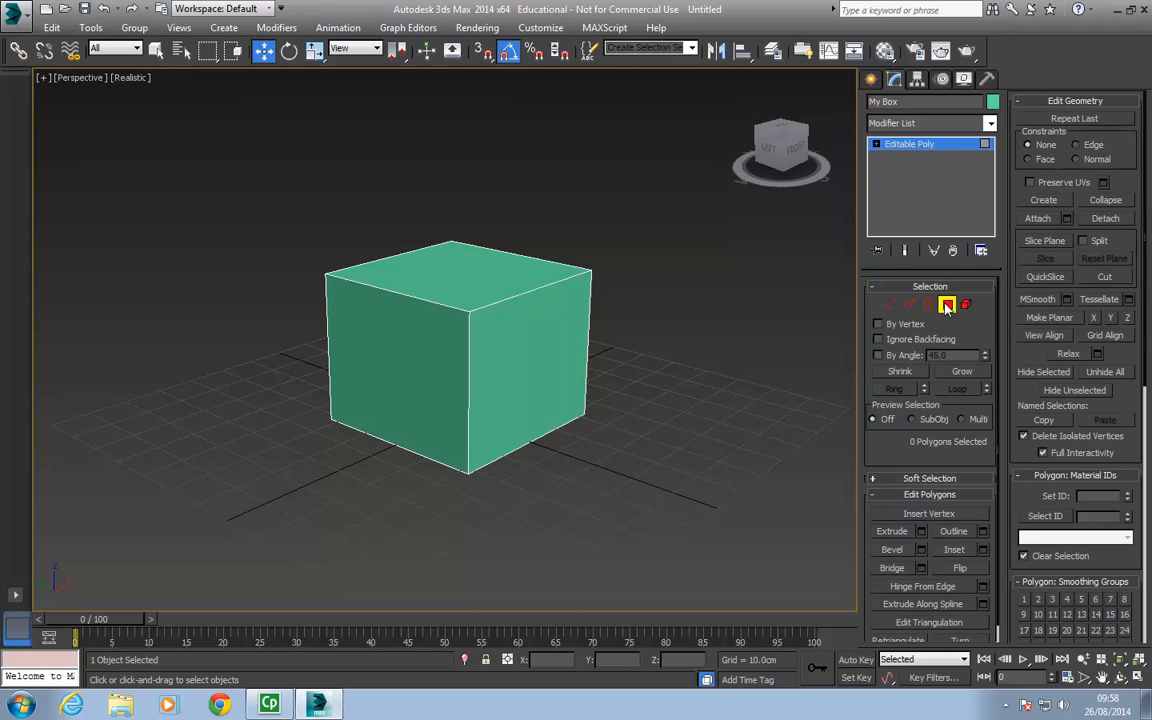
Step: Select the box's four top vertices and preview a vertex Extrude on them with adjustable settings
{"action": "left_click", "coordinate": [893, 307]}
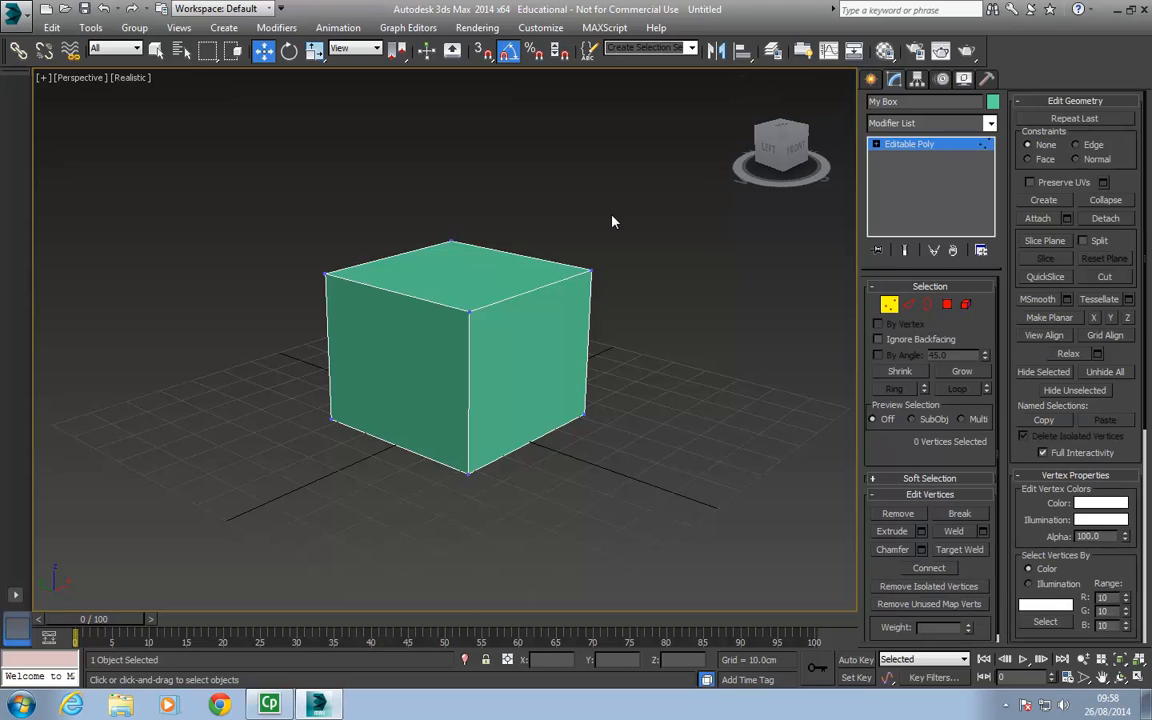
{"action": "left_click_drag", "start_coordinate": [682, 191], "coordinate": [265, 330]}
{"action": "middle_click_drag", "start_coordinate": [452, 362], "coordinate": [490, 361], "text": "alt"}
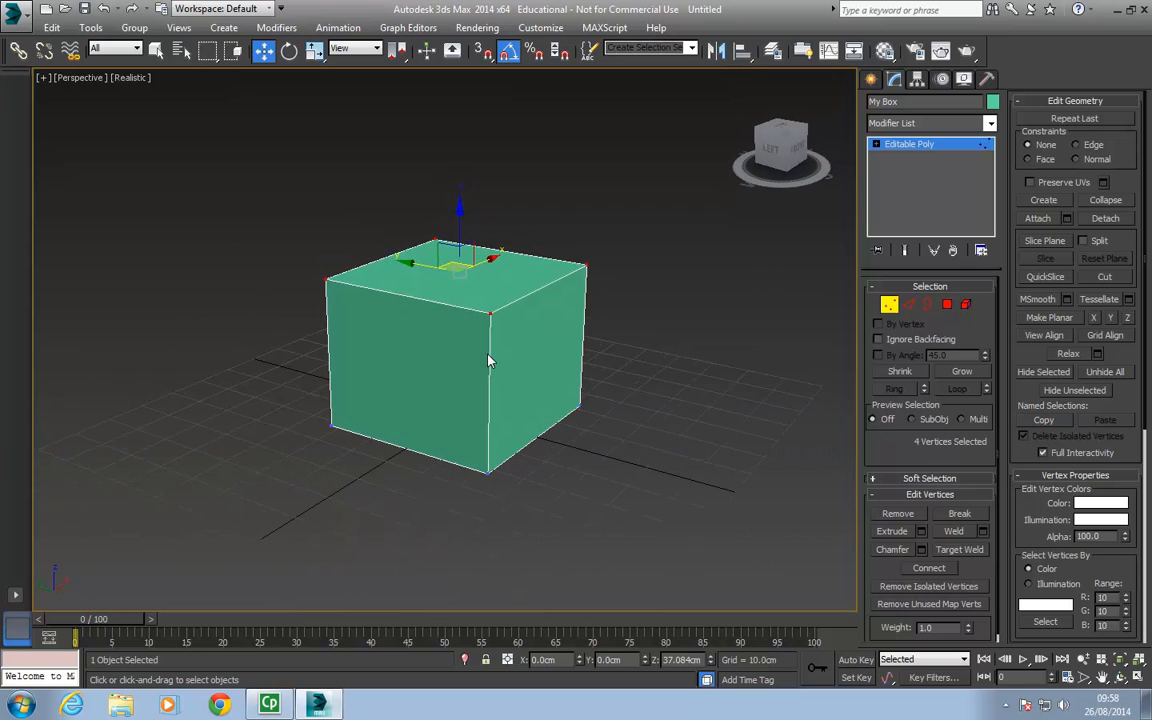
{"action": "left_click", "coordinate": [922, 538]}
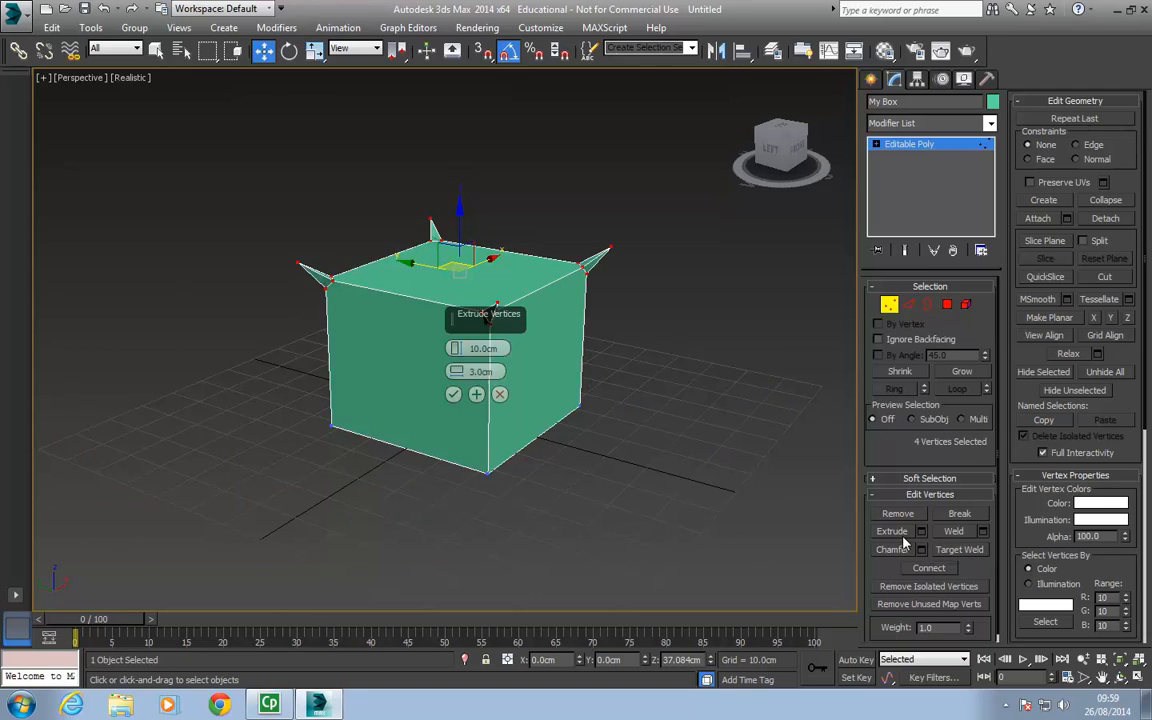
{"action": "left_click_drag", "start_coordinate": [518, 327], "coordinate": [753, 290]}
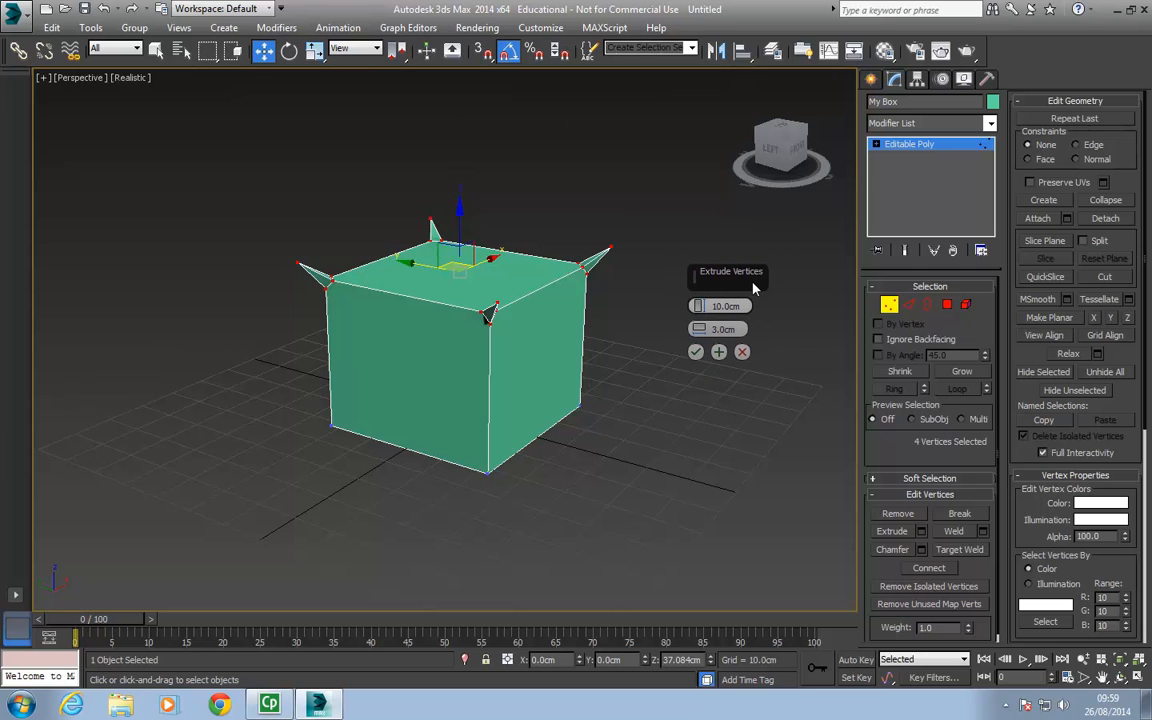
{"action": "middle_click_drag", "start_coordinate": [510, 355], "coordinate": [476, 388], "text": "alt"}
{"action": "scroll", "coordinate": [492, 388], "scroll_direction": "up", "scroll_amount": 3}
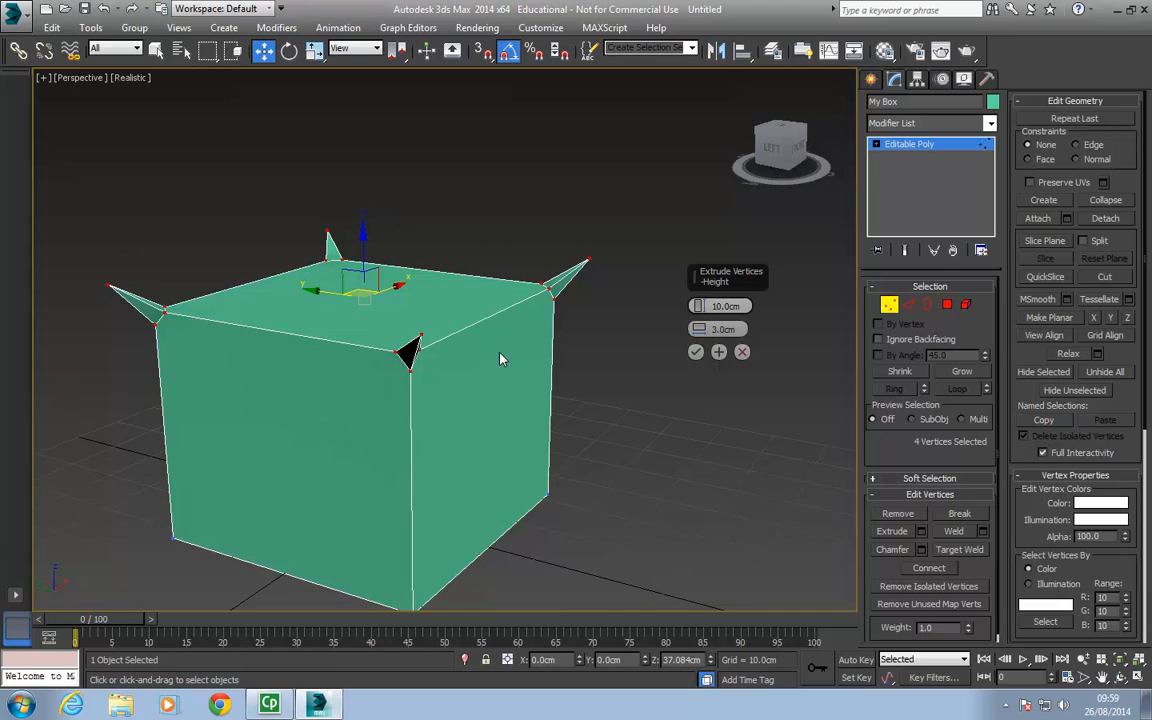
{"action": "middle_click_drag", "start_coordinate": [501, 360], "coordinate": [440, 368], "text": "alt"}
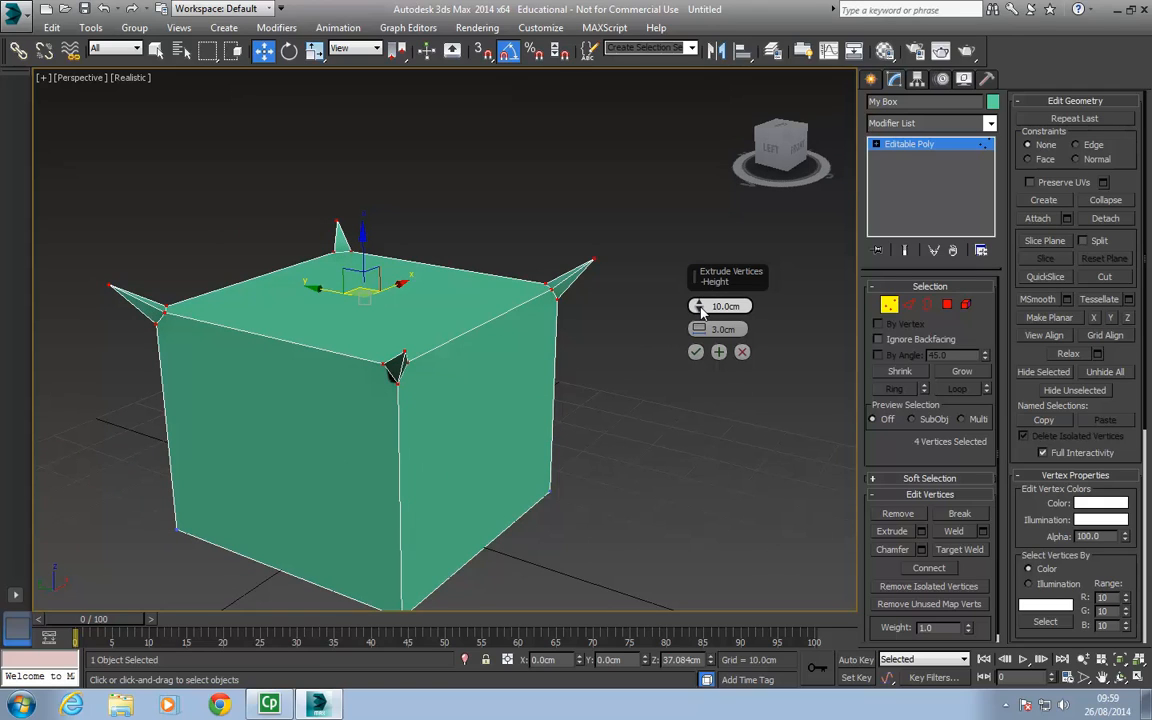
Step: Try a height of about 17.6 cm and a width of about 23.3 cm for the vertex extrusion, and discard it
{"action": "mouse_move", "coordinate": [700, 310]}
{"action": "left_mouse_down"}
{"action": "mouse_move", "coordinate": [712, 297]}
{"action": "mouse_move", "coordinate": [710, 159]}
{"action": "mouse_move", "coordinate": [705, 260]}
{"action": "mouse_move", "coordinate": [701, 191]}
{"action": "mouse_move", "coordinate": [684, 329]}
{"action": "mouse_move", "coordinate": [683, 204]}
{"action": "mouse_move", "coordinate": [687, 292]}
{"action": "left_mouse_up"}
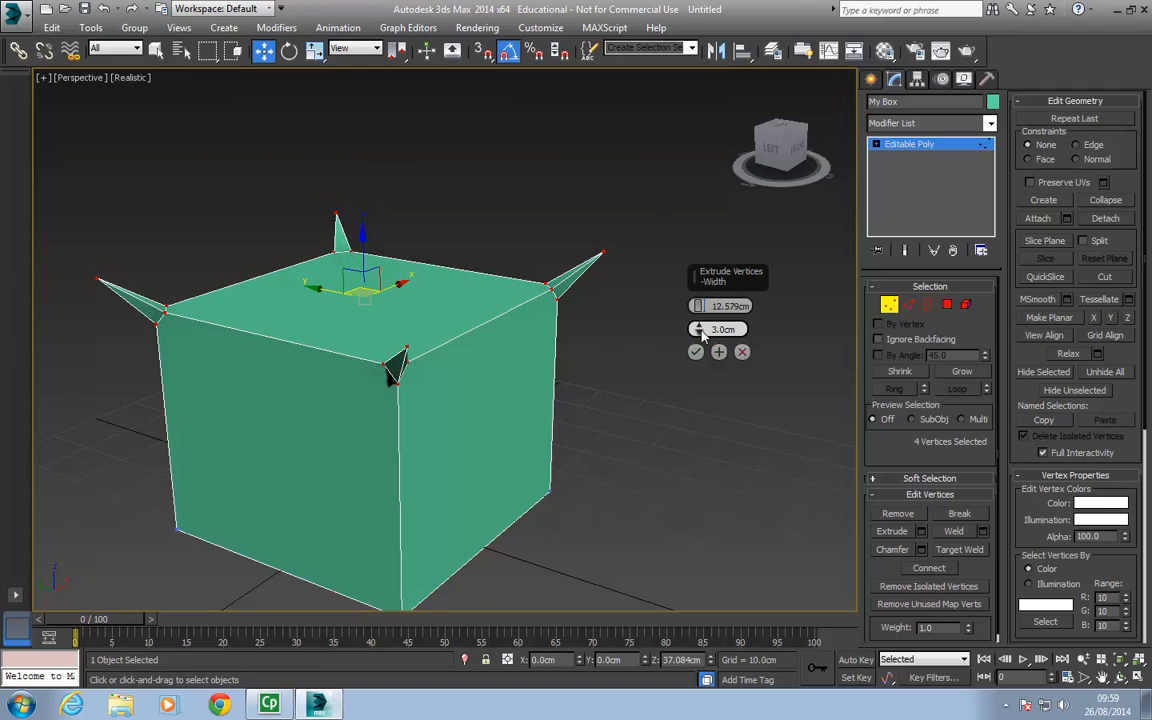
{"action": "left_click_drag", "start_coordinate": [702, 333], "coordinate": [699, 231]}
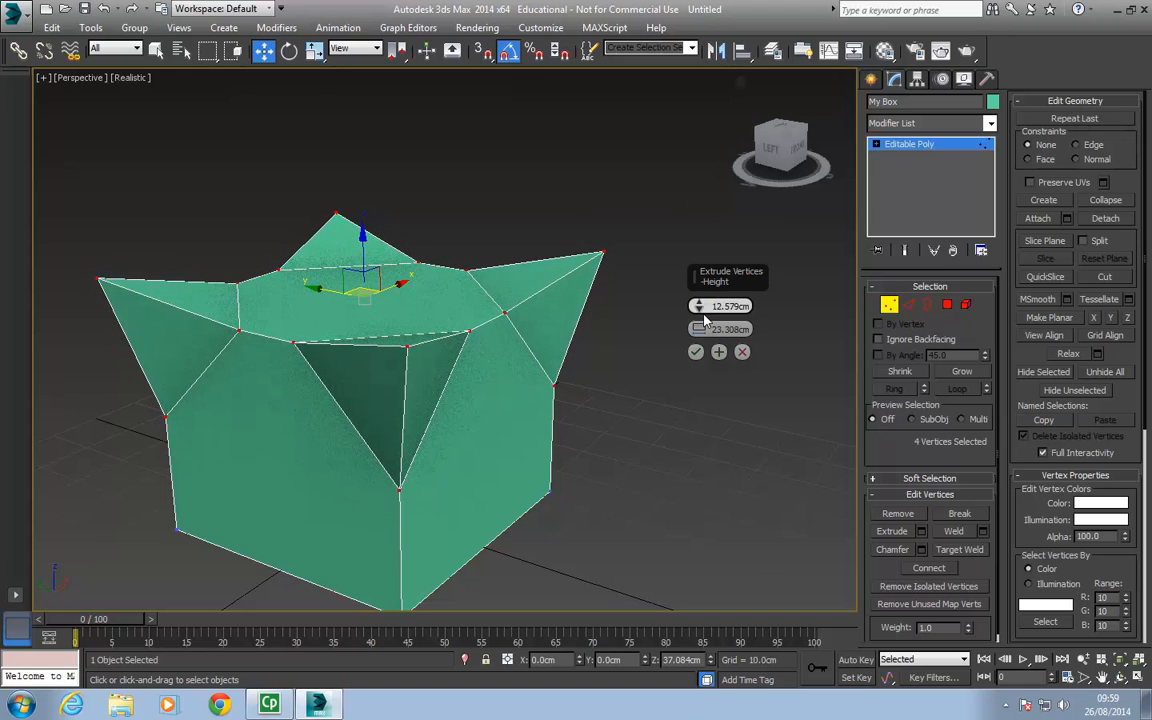
{"action": "left_click_drag", "start_coordinate": [694, 309], "coordinate": [708, 284]}
{"action": "middle_click_drag", "start_coordinate": [340, 389], "coordinate": [522, 363]}
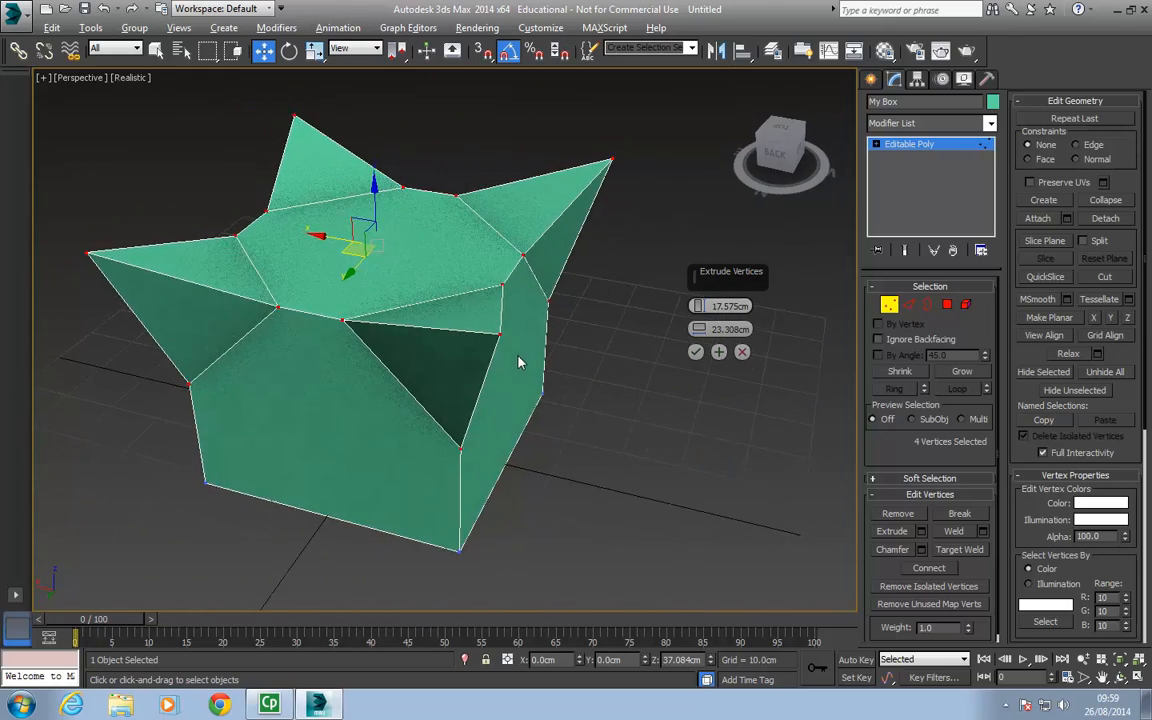
{"action": "left_click", "coordinate": [742, 353]}
{"action": "middle_click_drag", "start_coordinate": [566, 342], "coordinate": [537, 314], "text": "alt"}
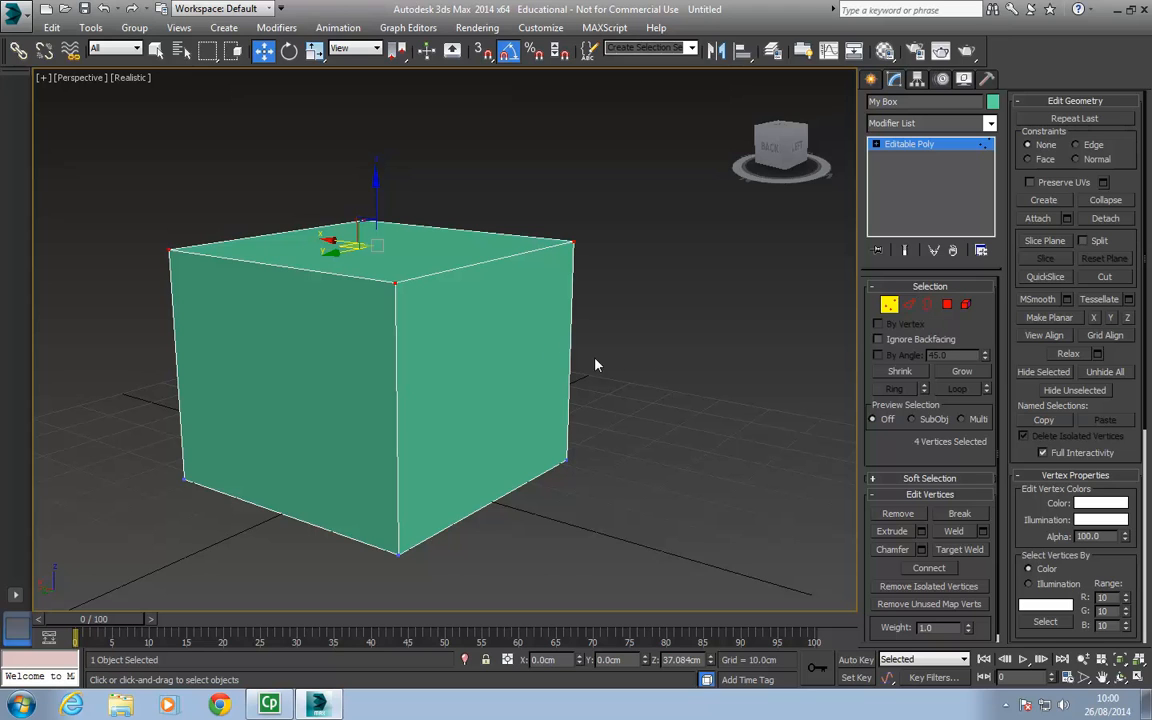
{"action": "middle_click_drag", "start_coordinate": [512, 347], "coordinate": [573, 309]}
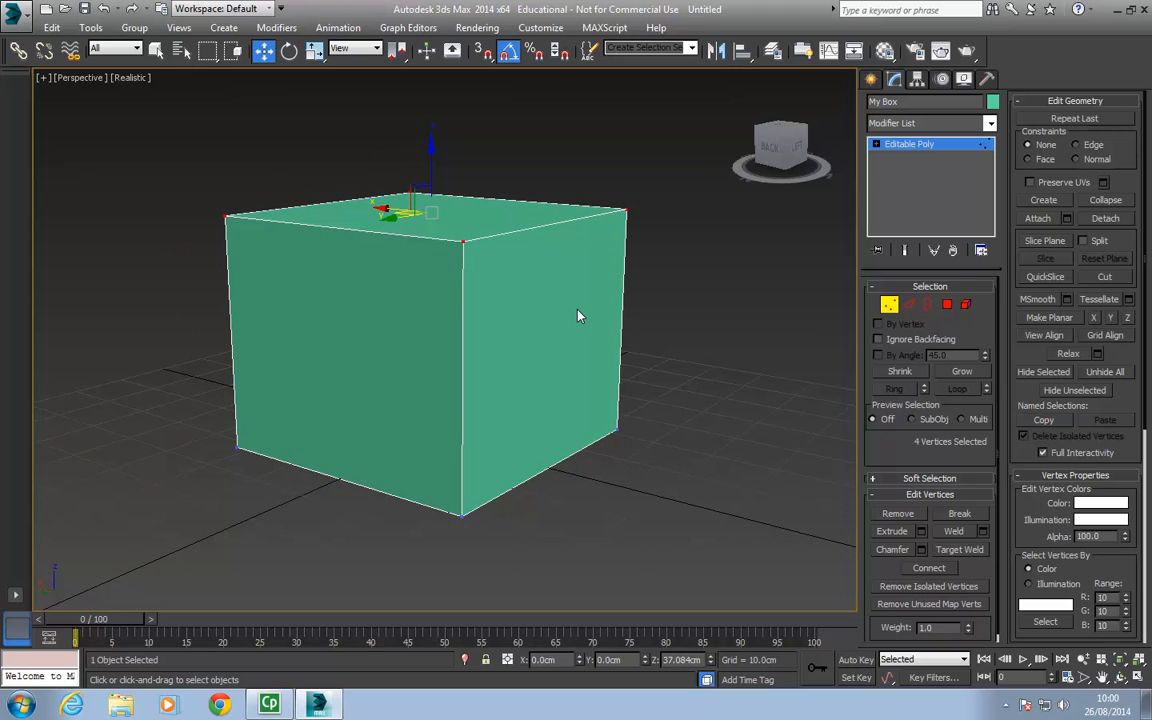
Step: Select the box's four vertical edges and preview an edge Extrude on them with adjustable settings
{"action": "key", "text": "2"}
{"action": "middle_click_drag", "start_coordinate": [602, 309], "coordinate": [602, 288], "text": "alt"}
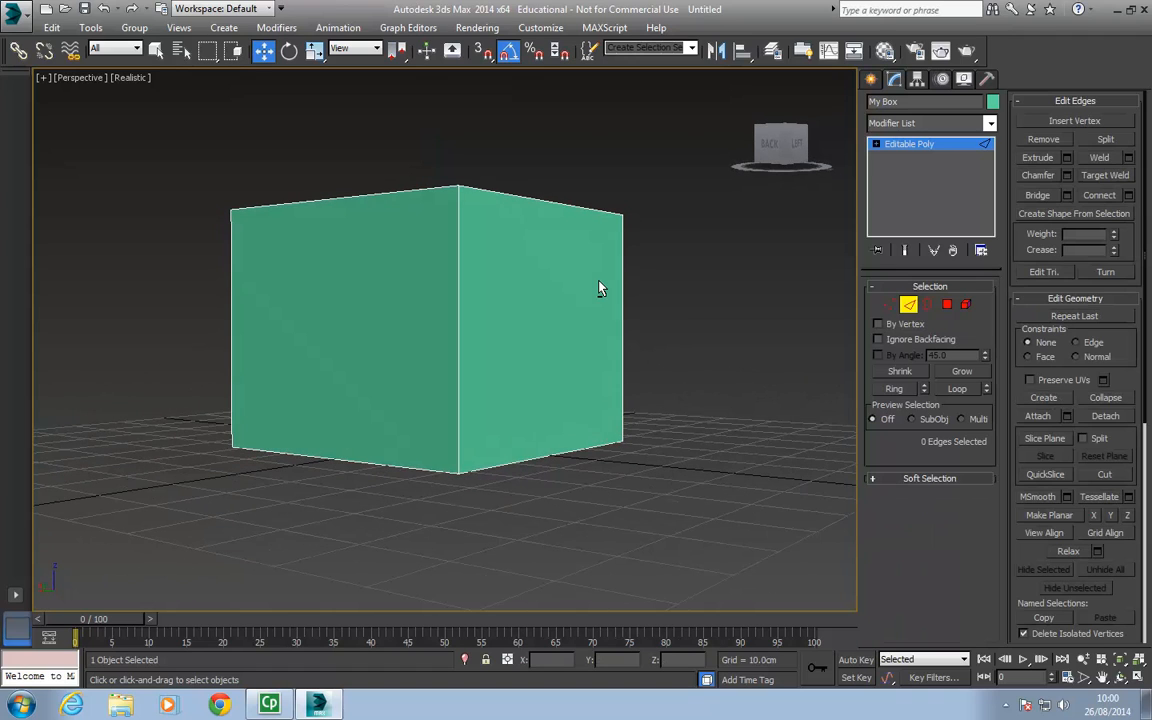
{"action": "left_click_drag", "start_coordinate": [745, 312], "coordinate": [1, 298]}
{"action": "left_click_drag", "start_coordinate": [84, 307], "coordinate": [85, 304]}
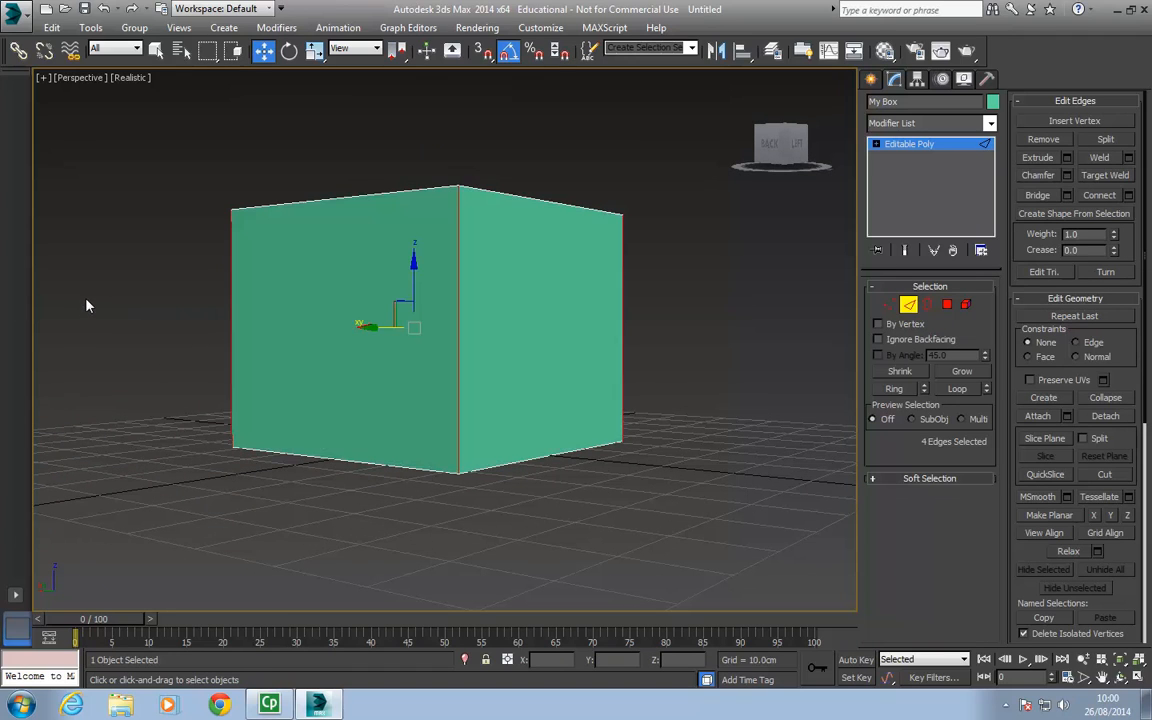
{"action": "mouse_move", "coordinate": [85, 304]}
{"action": "middle_mouse_down", "text": "alt"}
{"action": "mouse_move", "coordinate": [650, 378]}
{"action": "mouse_move", "coordinate": [720, 354]}
{"action": "mouse_move", "coordinate": [386, 360]}
{"action": "mouse_move", "coordinate": [489, 378]}
{"action": "mouse_move", "coordinate": [420, 377]}
{"action": "middle_mouse_up", "text": "alt"}
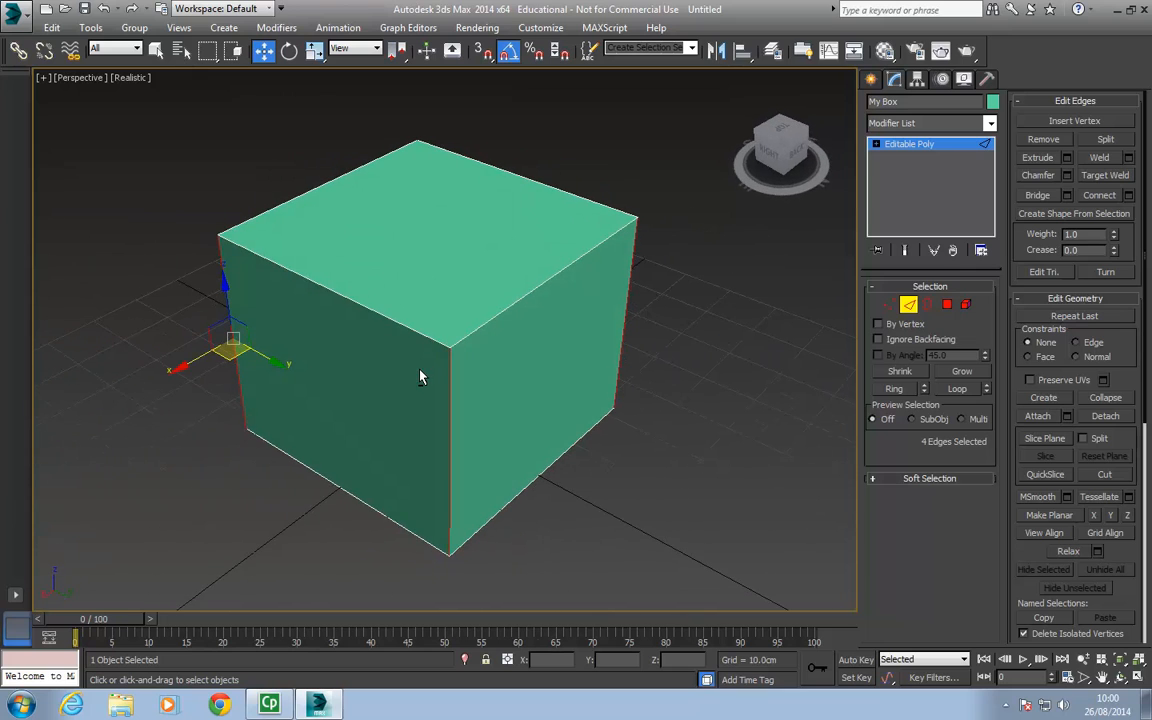
{"action": "left_click", "coordinate": [1068, 160]}
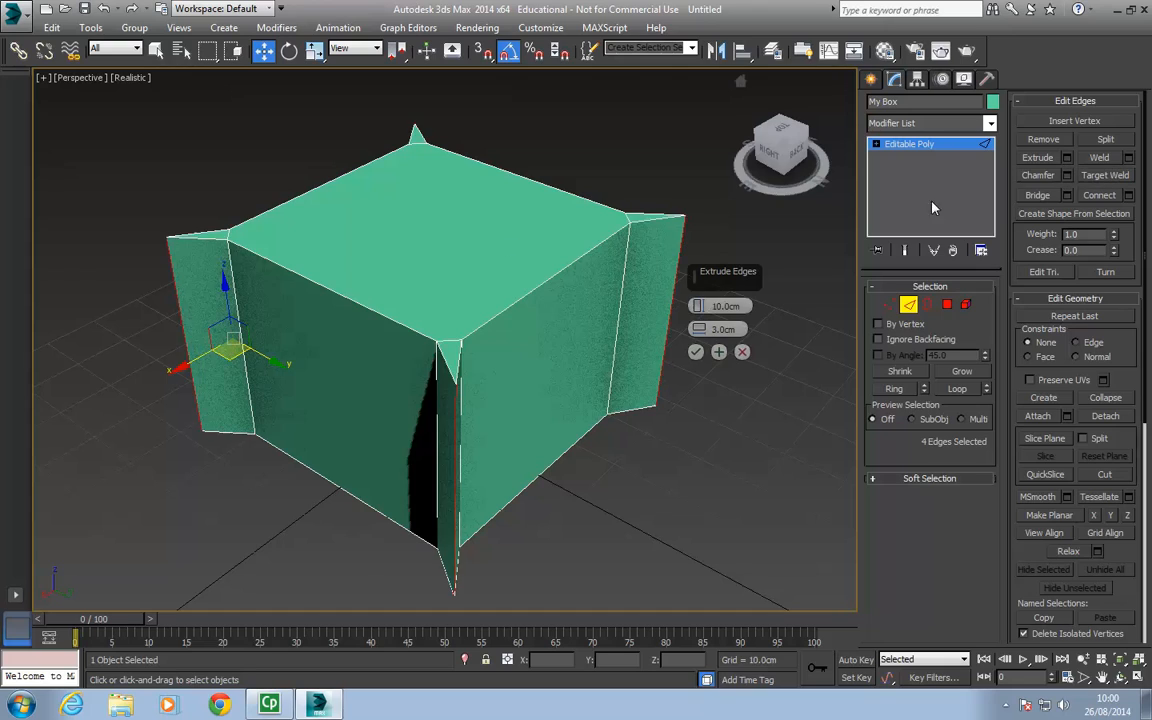
{"action": "middle_click_drag", "start_coordinate": [476, 293], "coordinate": [540, 267], "text": "alt"}
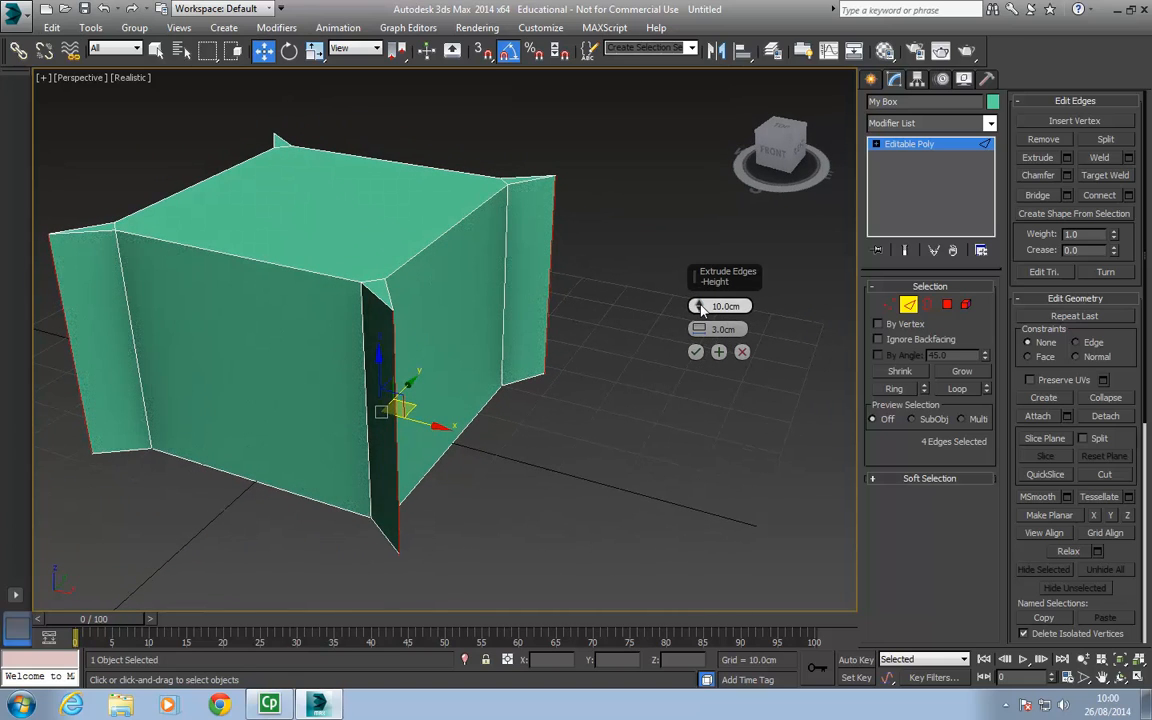
Step: Try a height of about 22.6 cm and a width of about 19.6 cm for the edge extrusion, and discard it
{"action": "left_click_drag", "start_coordinate": [700, 307], "coordinate": [692, 261]}
{"action": "left_click_drag", "start_coordinate": [690, 341], "coordinate": [693, 243]}
{"action": "middle_click_drag", "start_coordinate": [305, 290], "coordinate": [378, 281], "text": "alt"}
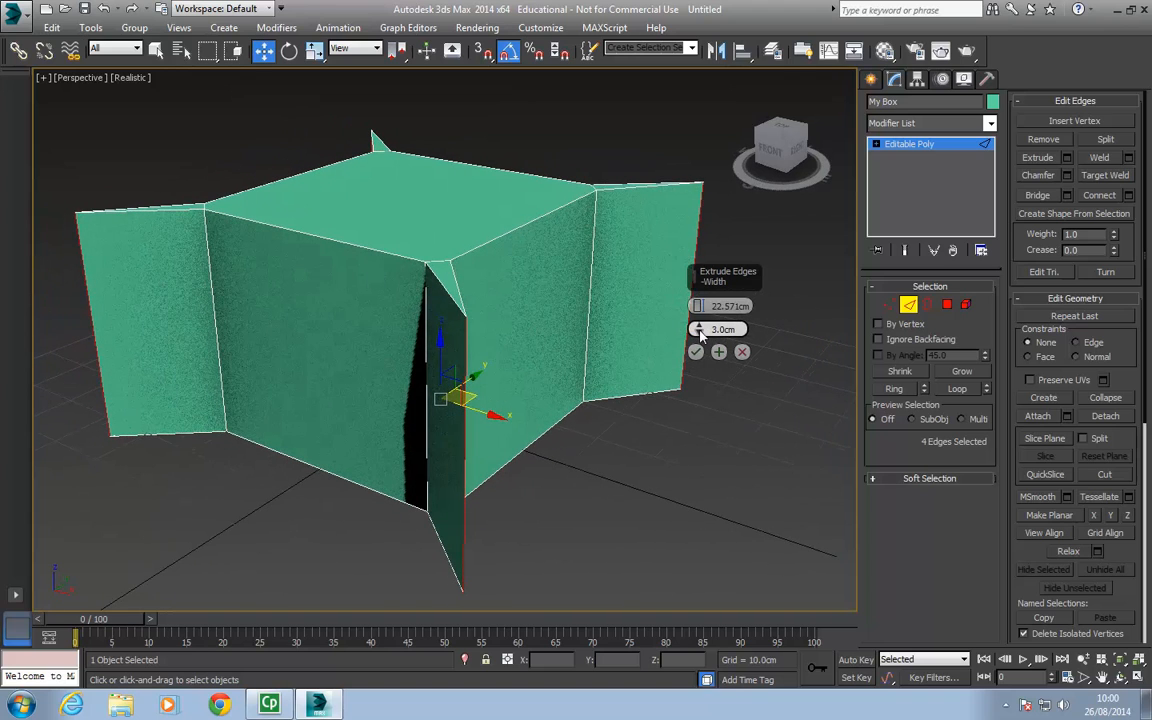
{"action": "left_click_drag", "start_coordinate": [700, 336], "coordinate": [692, 252]}
{"action": "middle_click_drag", "start_coordinate": [633, 269], "coordinate": [388, 296], "text": "alt"}
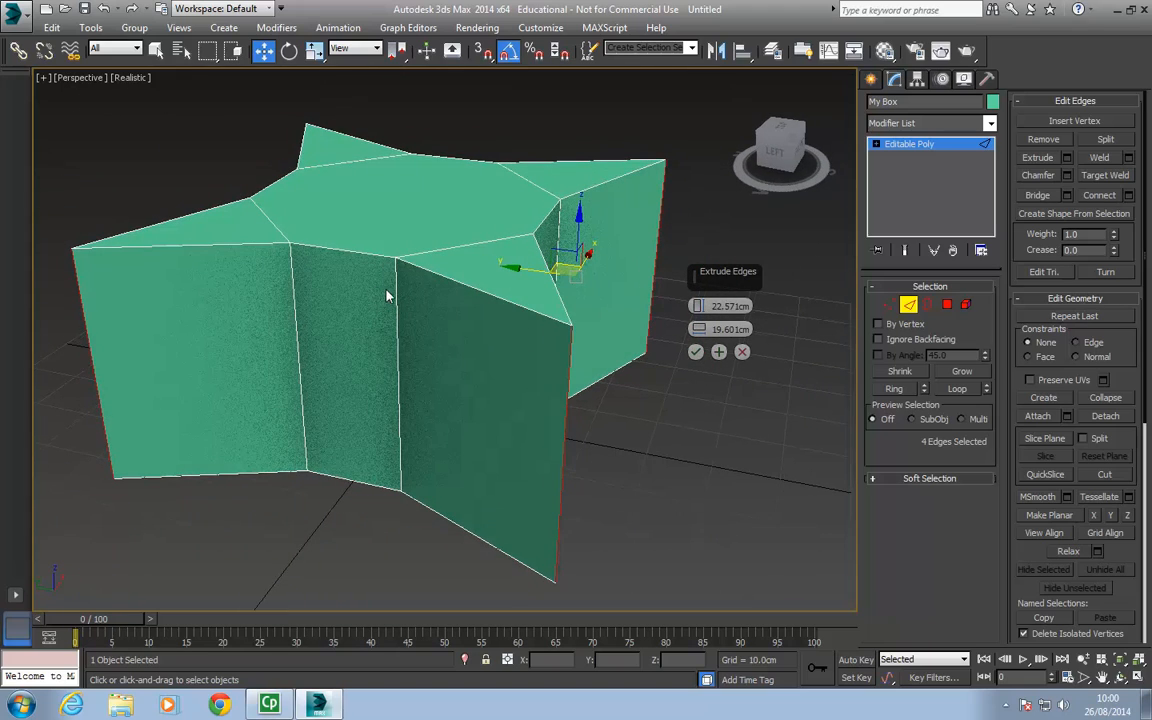
{"action": "left_click", "coordinate": [742, 353]}
{"action": "middle_click_drag", "start_coordinate": [577, 361], "coordinate": [548, 356], "text": "alt"}
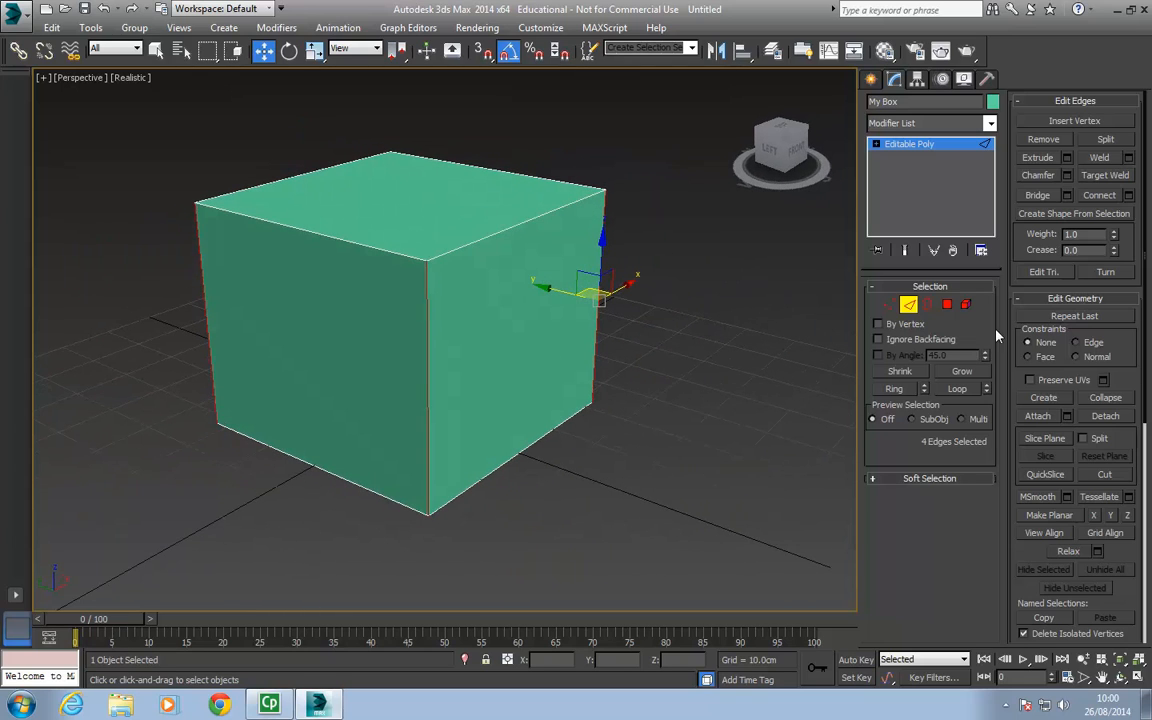
Step: Select the box's top polygon and preview a polygon Extrude on it with adjustable settings
{"action": "left_click", "coordinate": [947, 305]}
{"action": "left_click", "coordinate": [481, 213]}
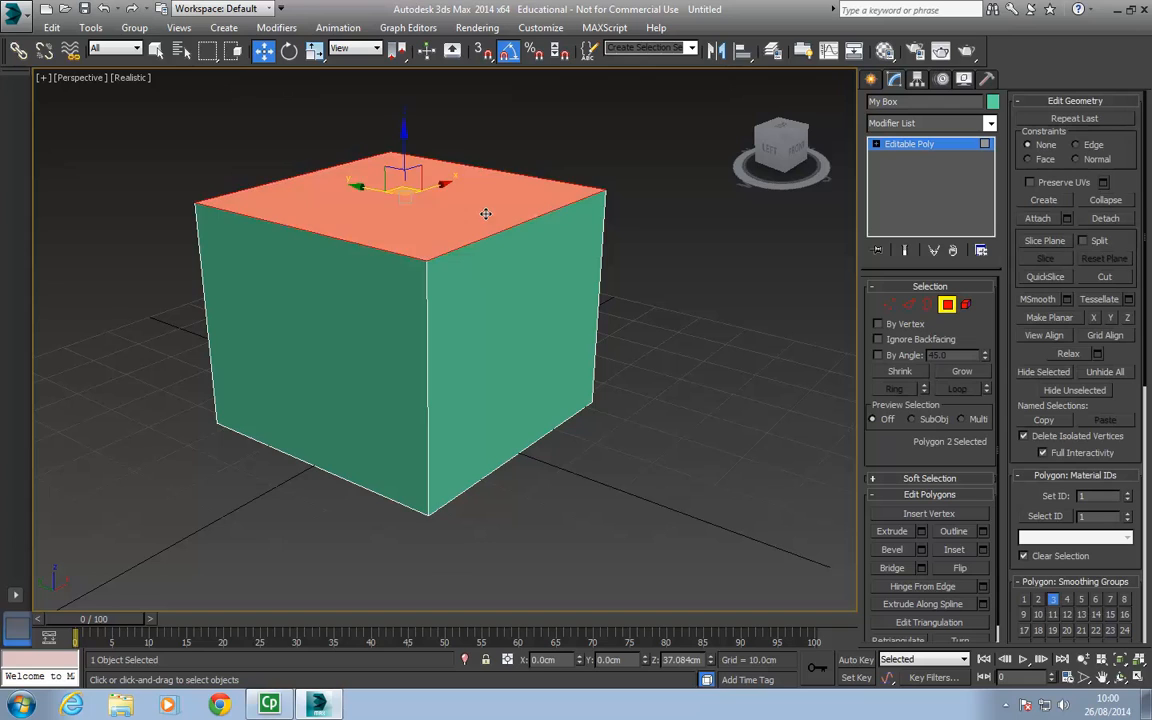
{"action": "scroll", "coordinate": [463, 296], "scroll_direction": "down", "scroll_amount": 5}
{"action": "middle_click_drag", "start_coordinate": [493, 295], "coordinate": [467, 300], "text": "alt"}
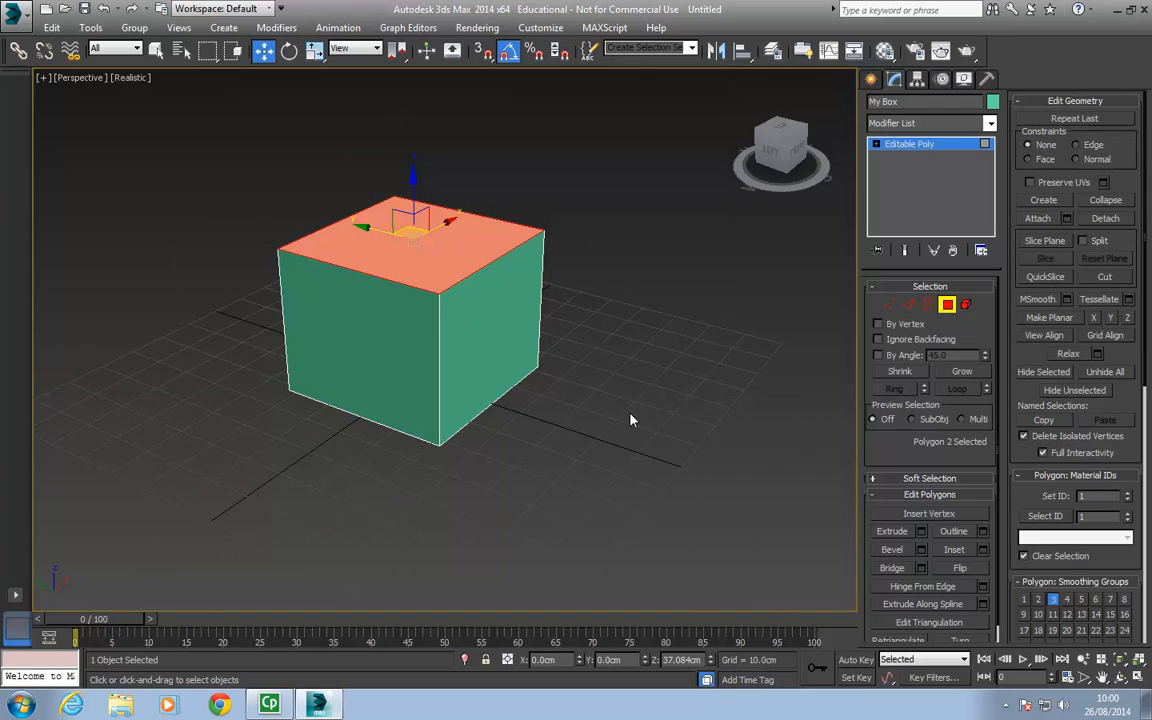
{"action": "left_click", "coordinate": [922, 535]}
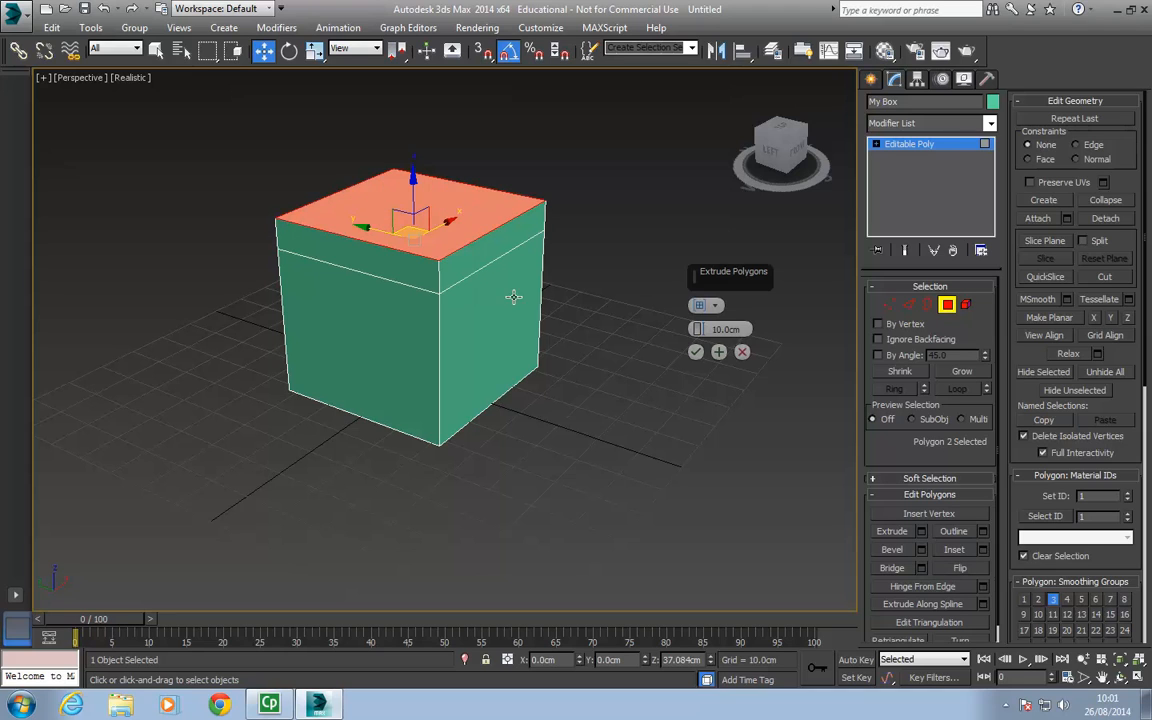
{"action": "scroll", "coordinate": [432, 305], "scroll_direction": "up", "scroll_amount": 3}
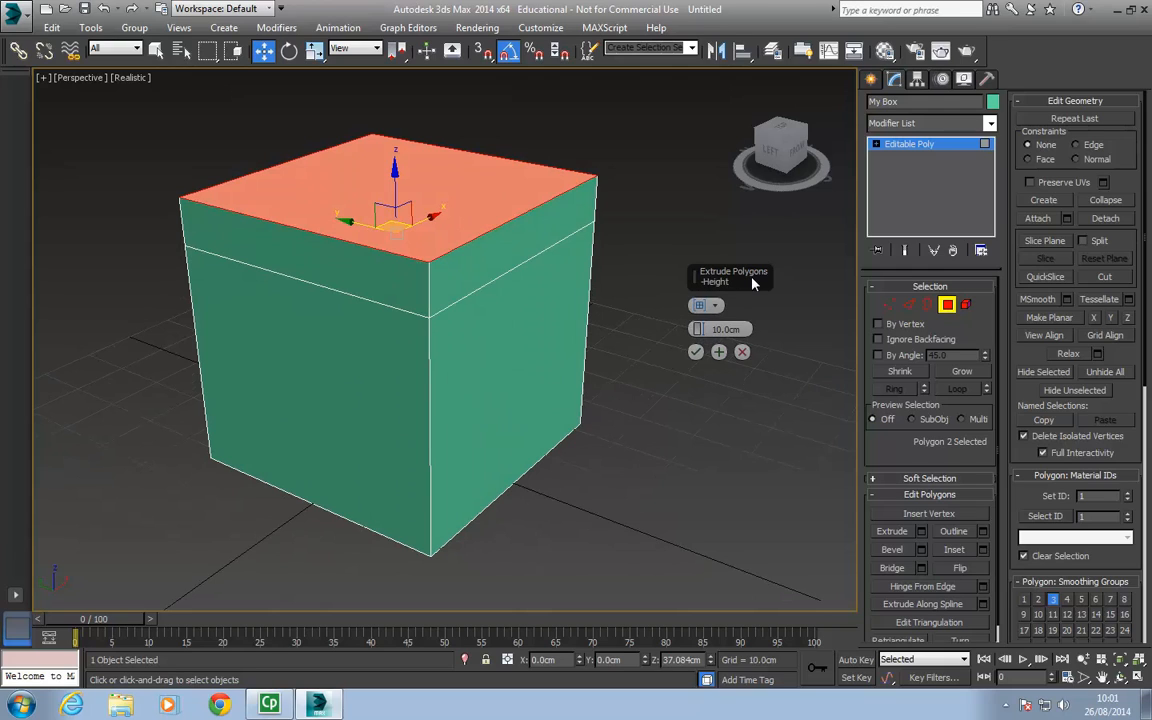
Step: Raise the previewed extrusion height of the top polygon to about 13.5 cm
{"action": "left_click_drag", "start_coordinate": [718, 285], "coordinate": [728, 251]}
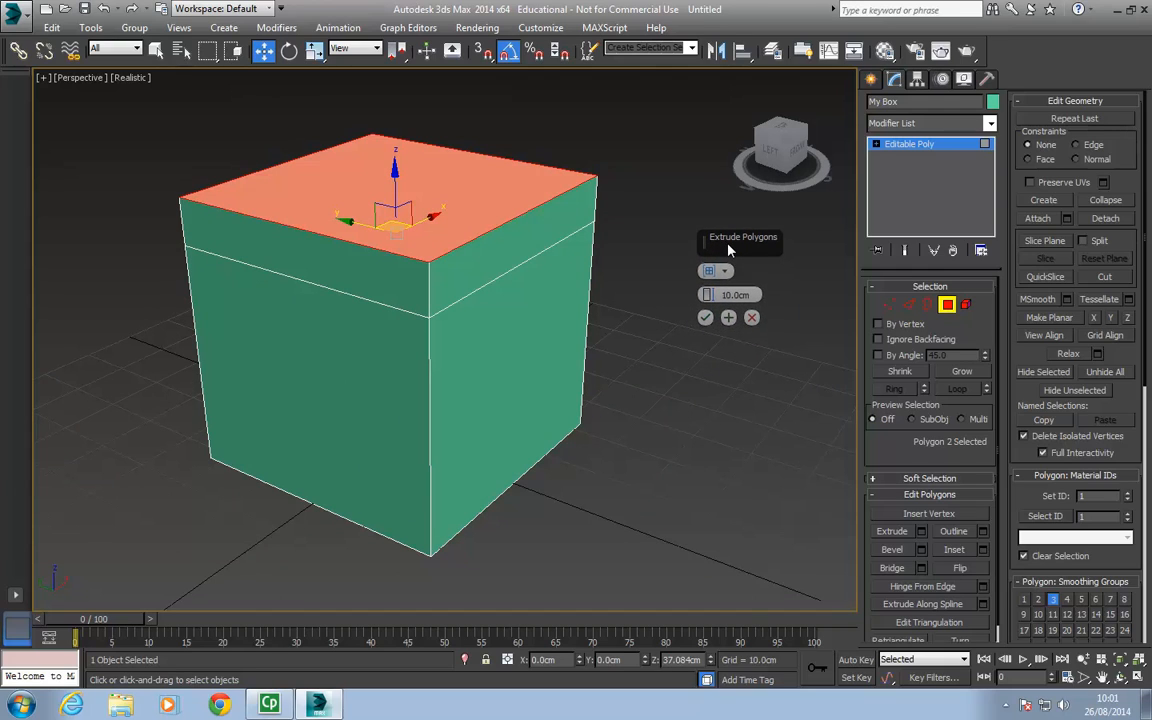
{"action": "middle_click_drag", "start_coordinate": [457, 338], "coordinate": [443, 304]}
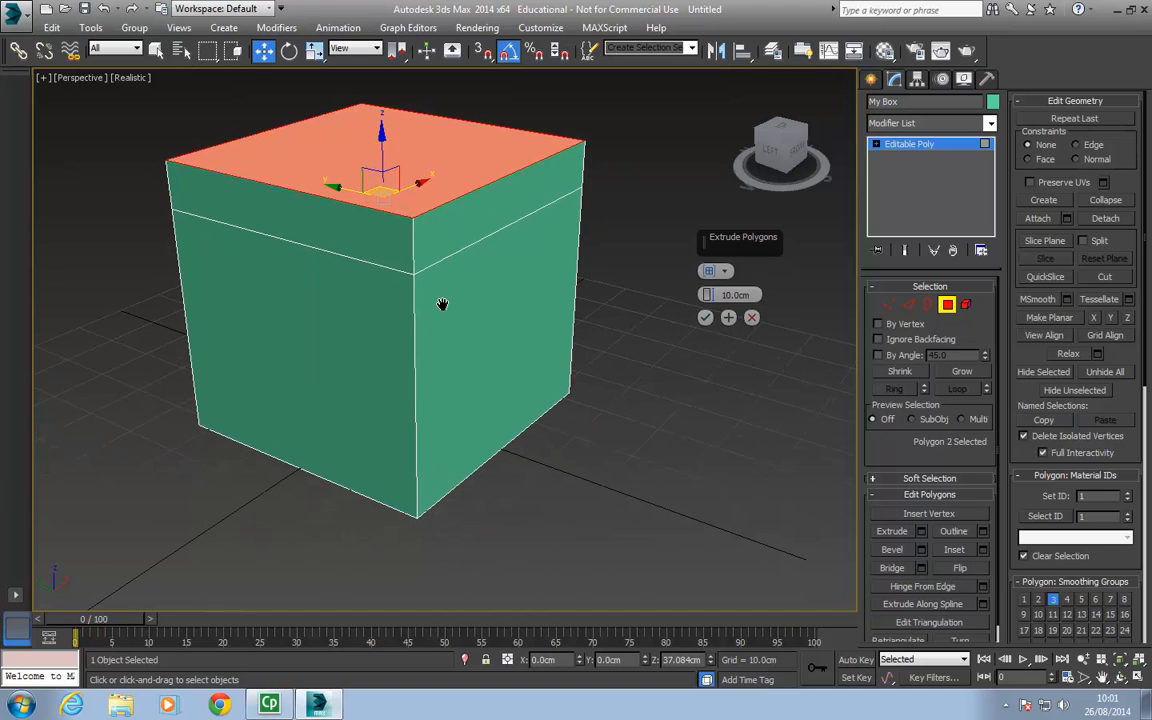
{"action": "scroll", "coordinate": [481, 304], "scroll_direction": "down", "scroll_amount": 4}
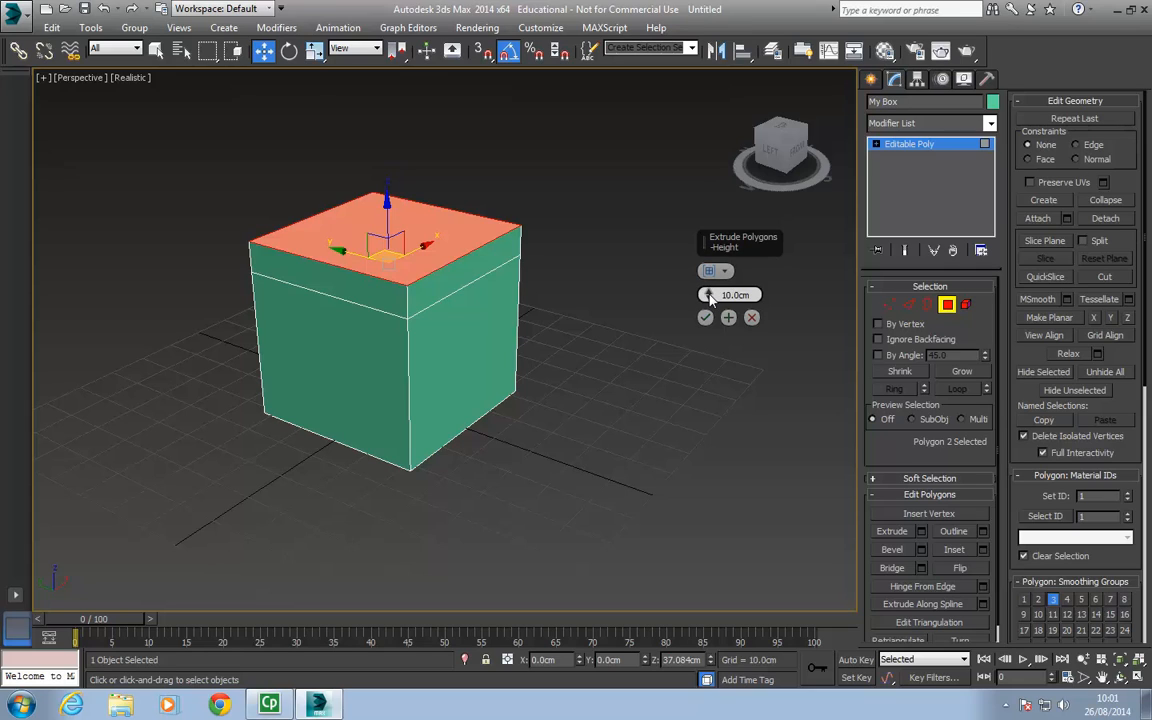
{"action": "left_click_drag", "start_coordinate": [709, 297], "coordinate": [680, 268]}
{"action": "middle_click_drag", "start_coordinate": [518, 322], "coordinate": [690, 291], "text": "alt"}
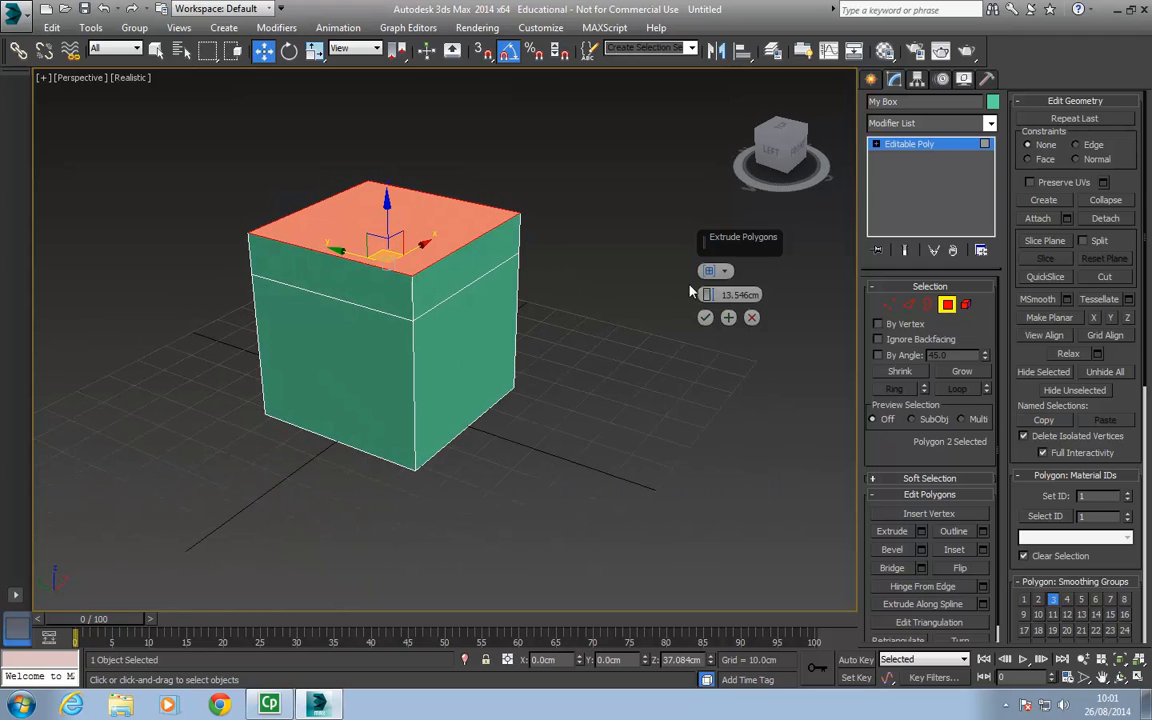
Step: Add two adjacent side polygons to the selection and examine the Group extrusion of all three from several angles
{"action": "middle_click_drag", "start_coordinate": [393, 363], "coordinate": [431, 356], "text": "alt"}
{"action": "left_click", "coordinate": [466, 356], "text": "ctrl"}
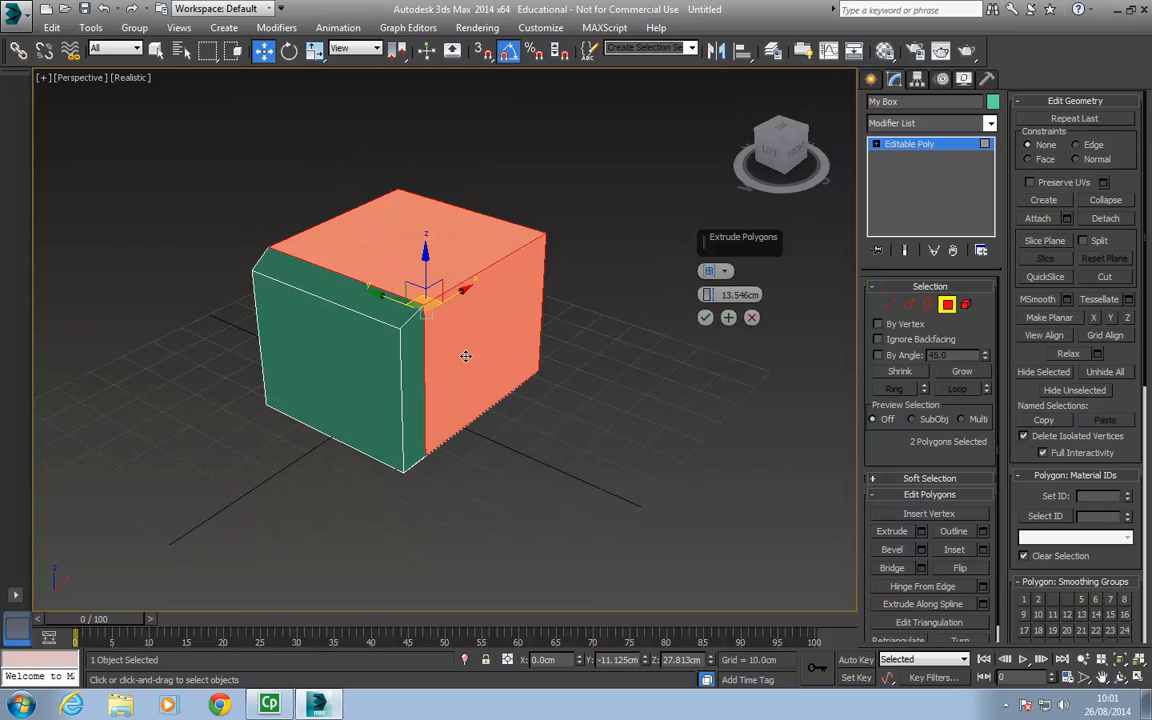
{"action": "left_click", "coordinate": [352, 357], "text": "ctrl"}
{"action": "middle_click_drag", "start_coordinate": [348, 322], "coordinate": [384, 321], "text": "alt"}
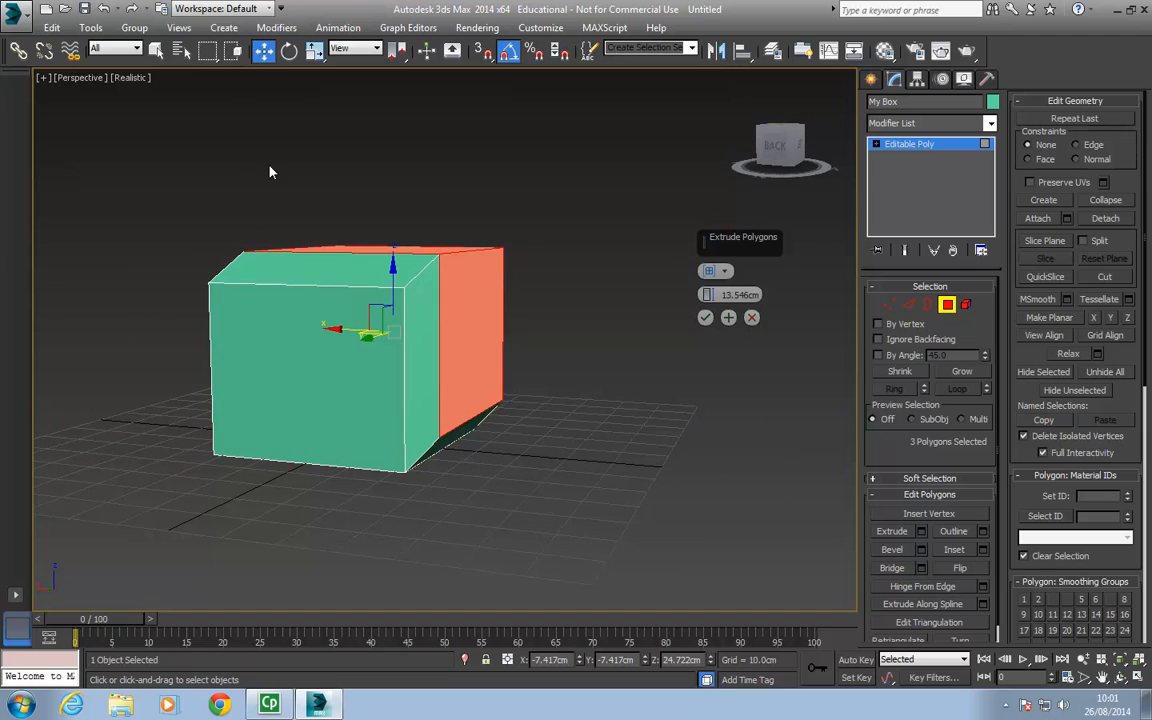
{"action": "middle_click_drag", "start_coordinate": [515, 372], "coordinate": [418, 410], "text": "alt"}
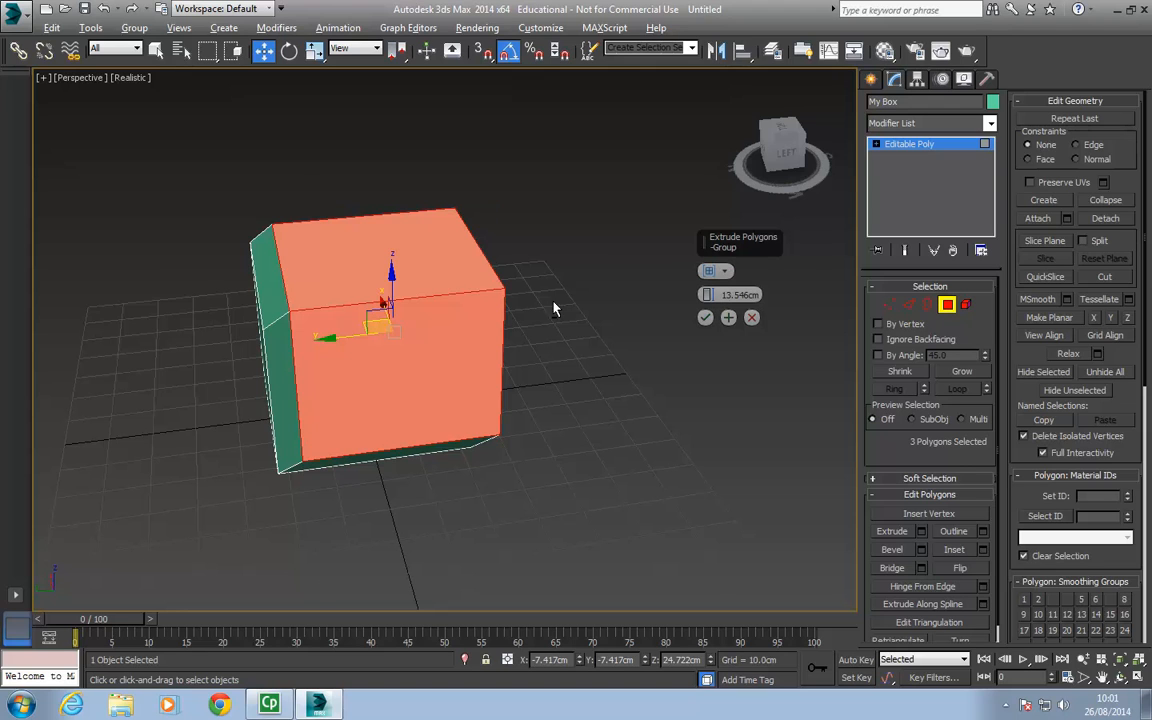
{"action": "mouse_move", "coordinate": [555, 309]}
{"action": "middle_mouse_down", "text": "alt"}
{"action": "mouse_move", "coordinate": [478, 319]}
{"action": "mouse_move", "coordinate": [612, 309]}
{"action": "mouse_move", "coordinate": [562, 301]}
{"action": "middle_mouse_up", "text": "alt"}
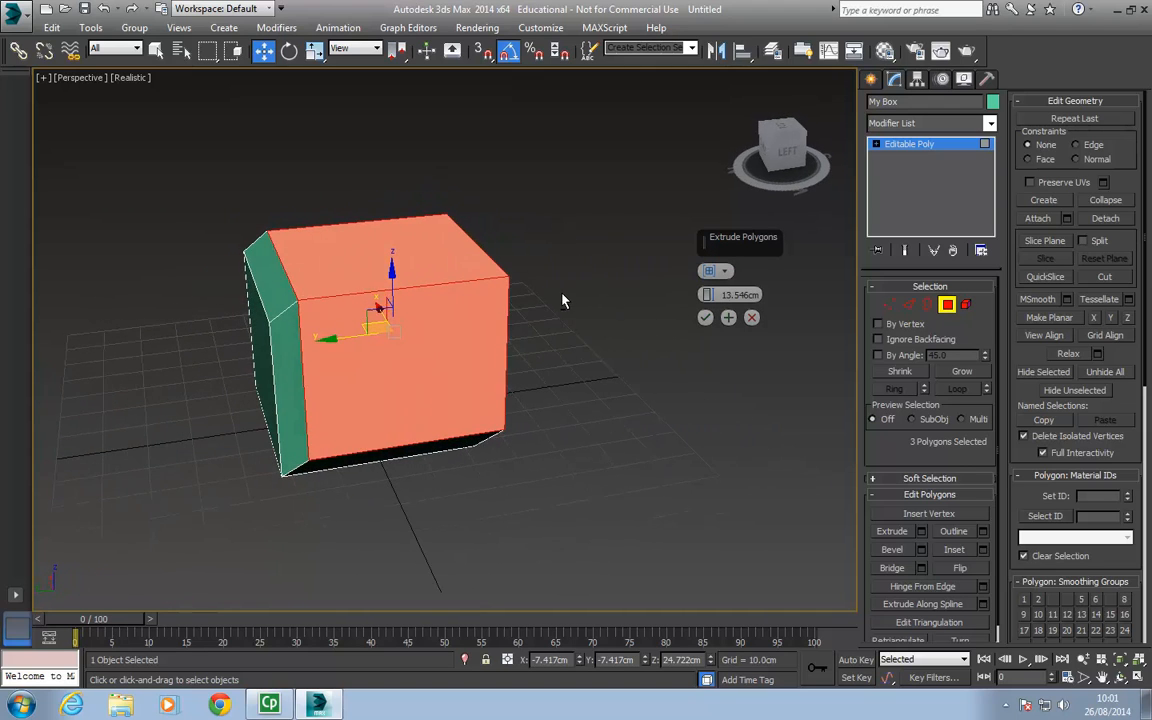
Step: Switch the extrusion type of the three polygons to Local Normal and examine its corner from behind
{"action": "left_click", "coordinate": [726, 273]}
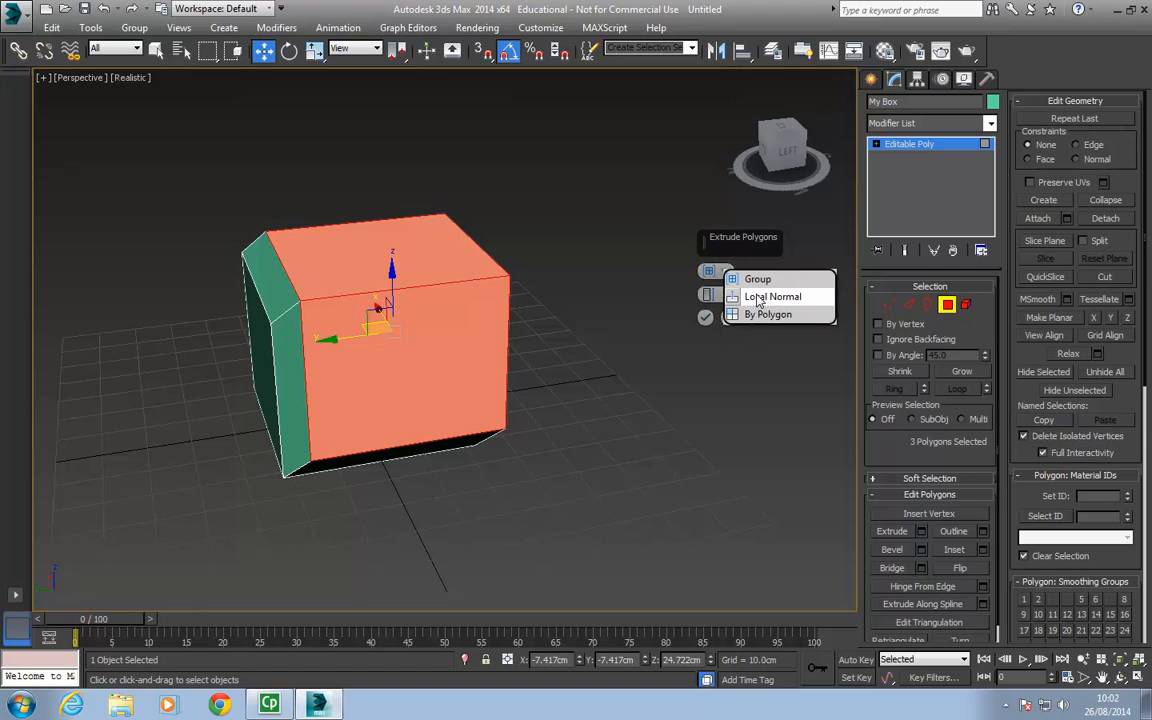
{"action": "left_click", "coordinate": [758, 281]}
{"action": "middle_click_drag", "start_coordinate": [471, 350], "coordinate": [508, 334], "text": "alt"}
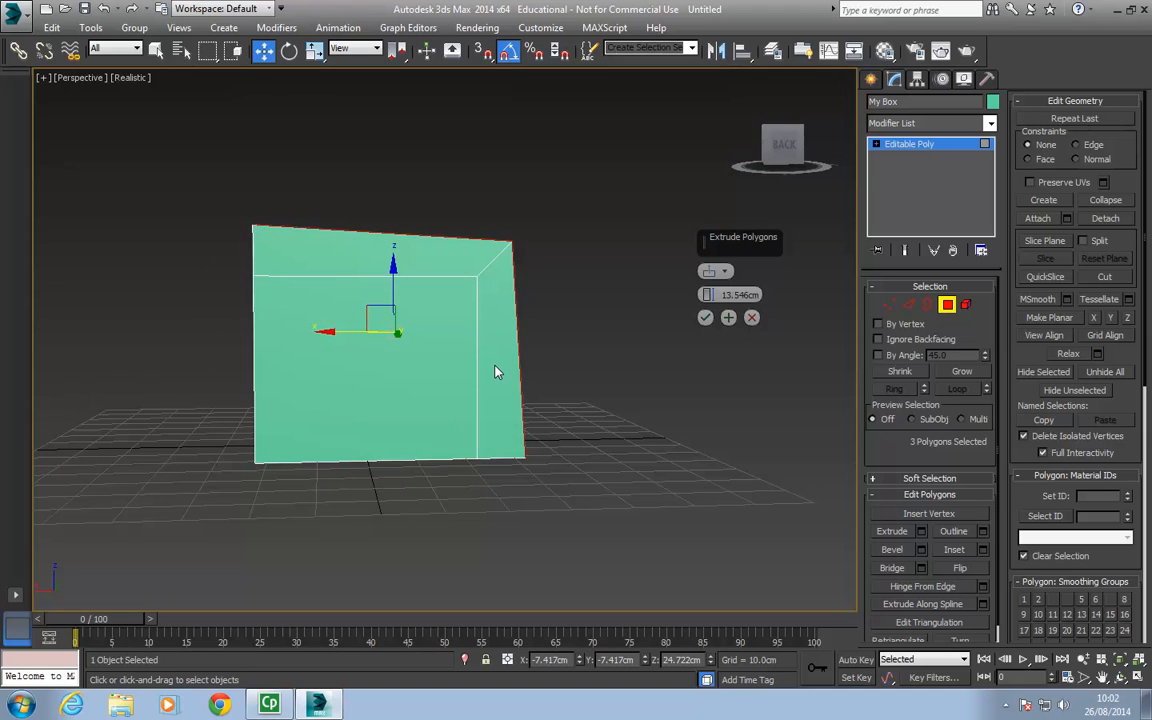
{"action": "middle_click_drag", "start_coordinate": [496, 372], "coordinate": [561, 371], "text": "alt"}
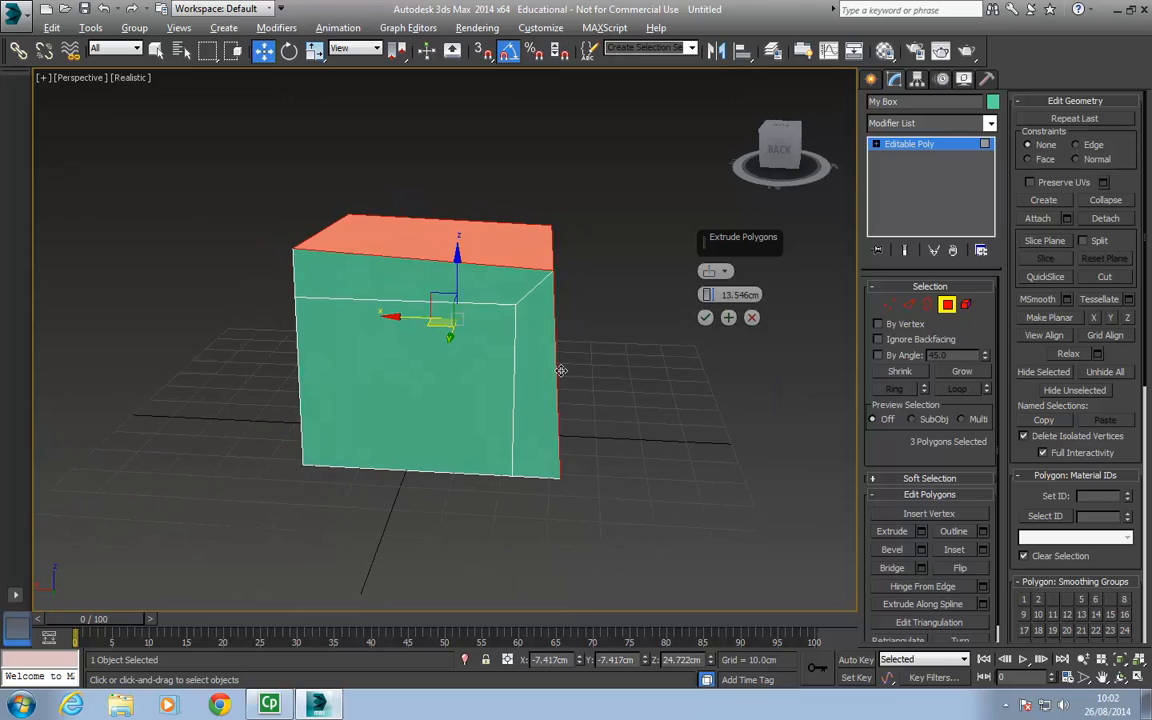
Step: Switch the extrusion type to By Polygon and examine the separately extruded faces
{"action": "left_click", "coordinate": [727, 273]}
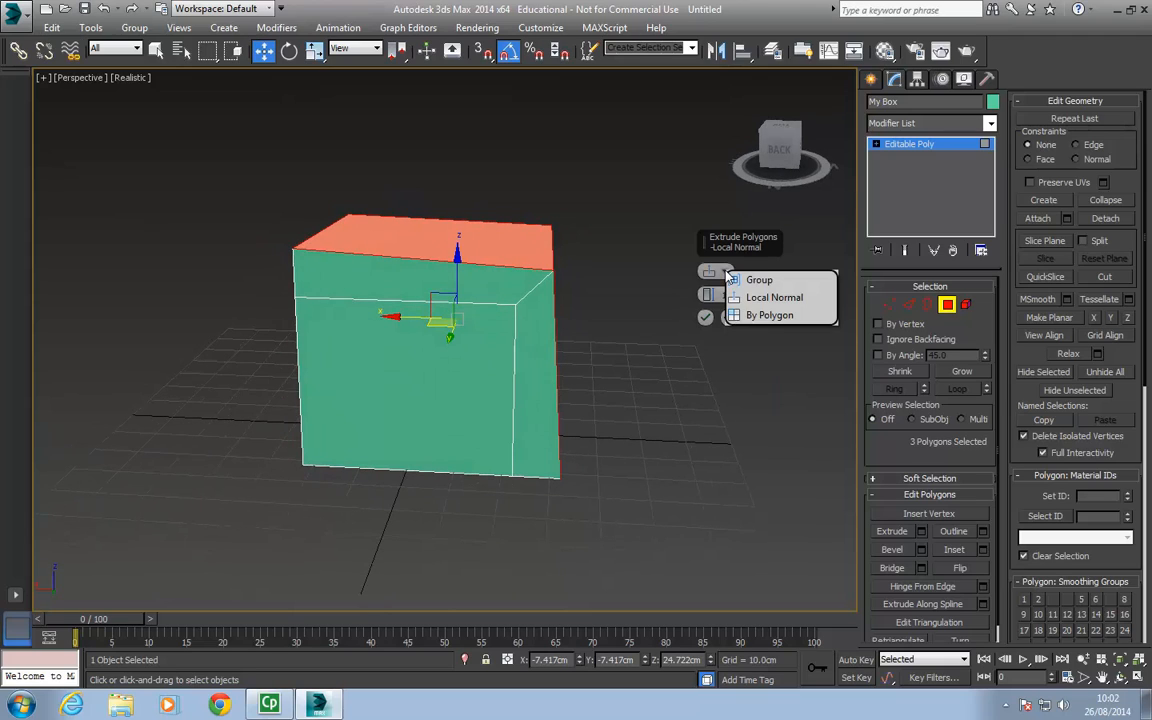
{"action": "left_click", "coordinate": [769, 316]}
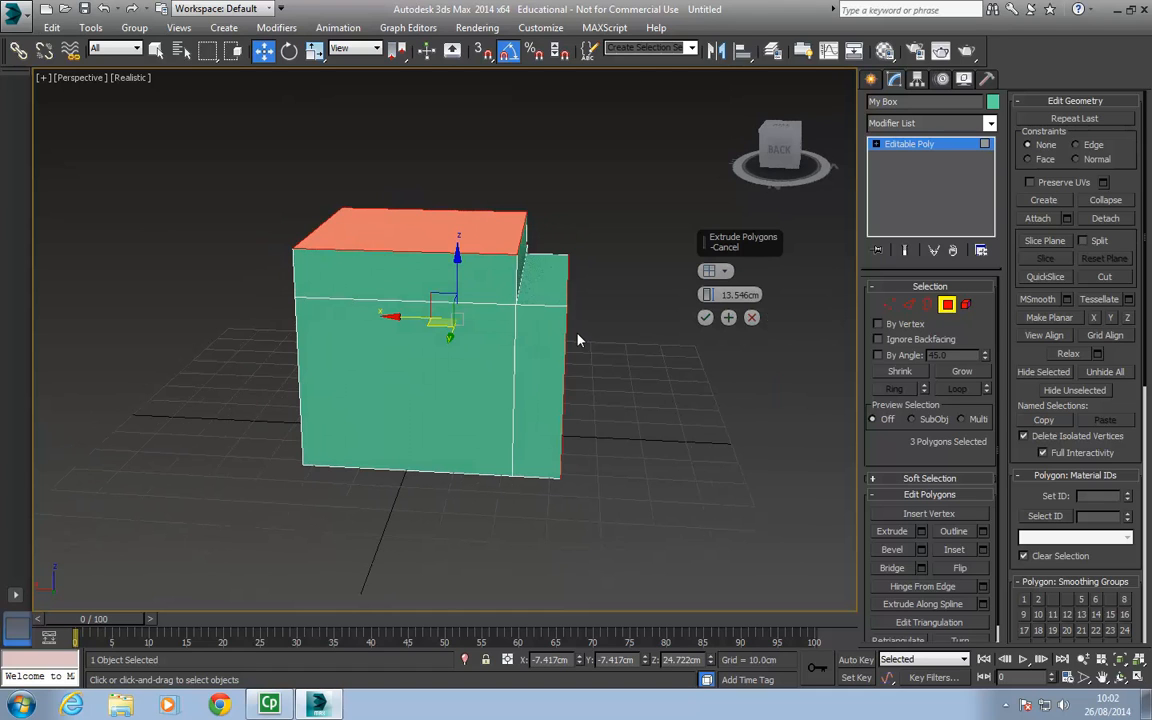
{"action": "middle_click_drag", "start_coordinate": [519, 300], "coordinate": [447, 334], "text": "alt"}
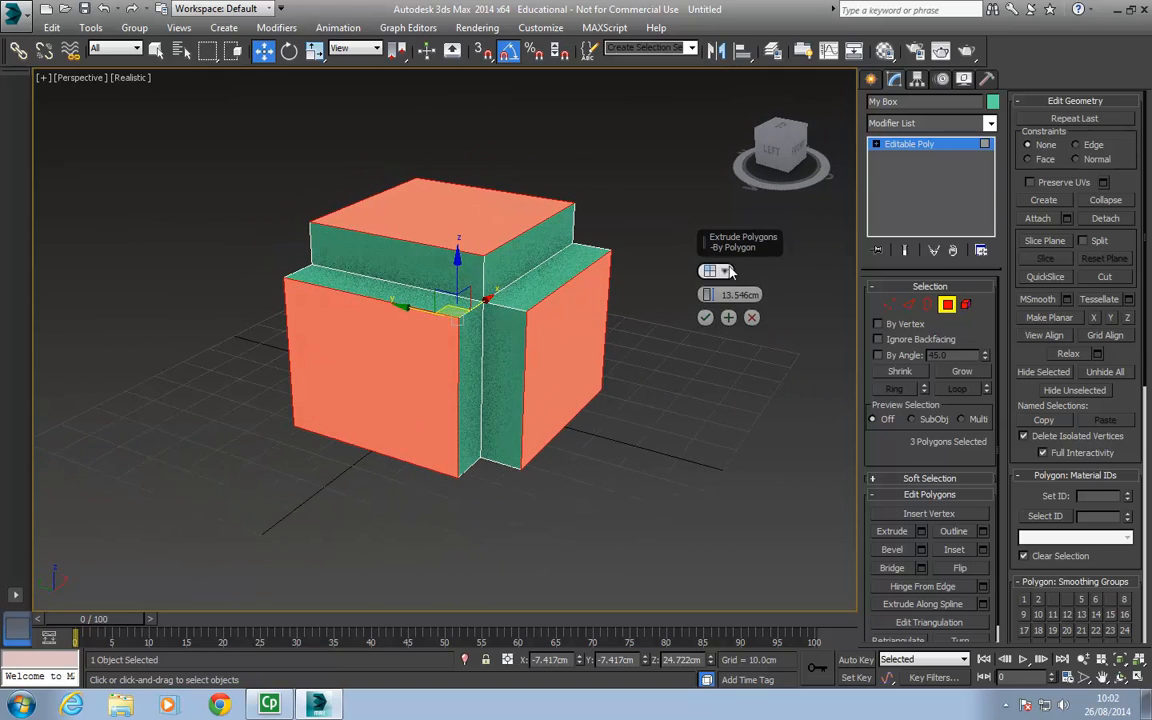
Step: Try a height of about 35.3 cm for the By Polygon extrusion, and discard it
{"action": "left_click_drag", "start_coordinate": [707, 294], "coordinate": [702, 191]}
{"action": "middle_click_drag", "start_coordinate": [495, 328], "coordinate": [380, 270]}
{"action": "middle_click_drag", "start_coordinate": [380, 270], "coordinate": [438, 343], "text": "alt"}
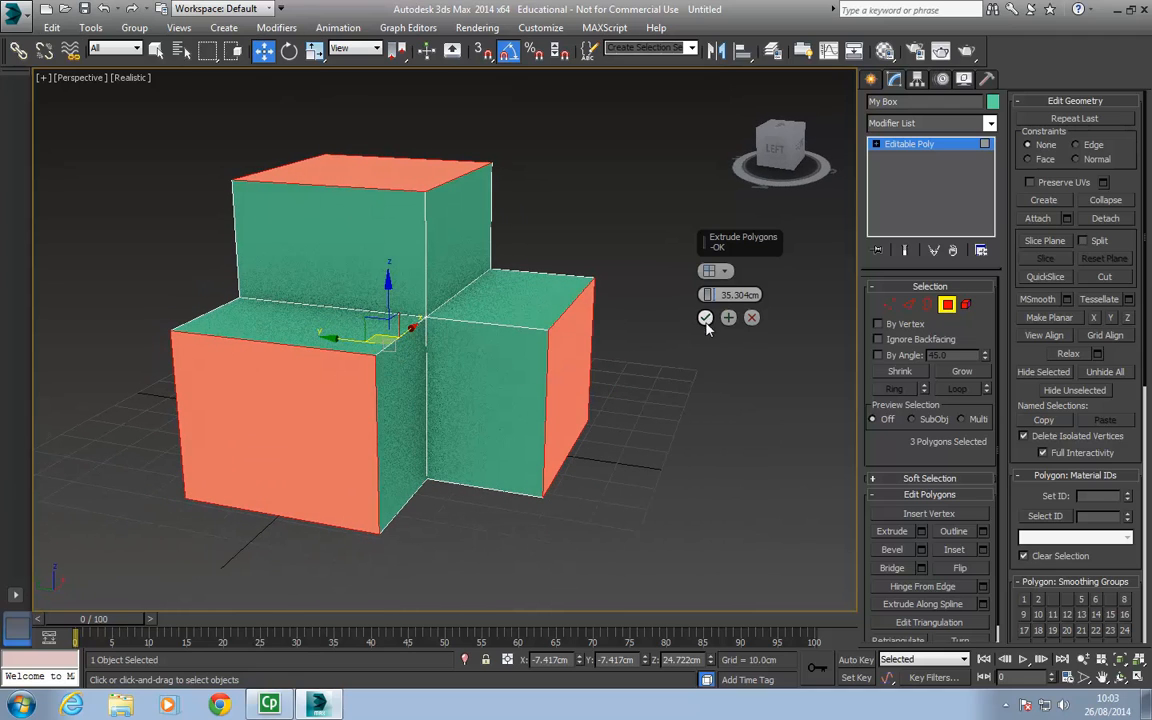
{"action": "left_click", "coordinate": [752, 318]}
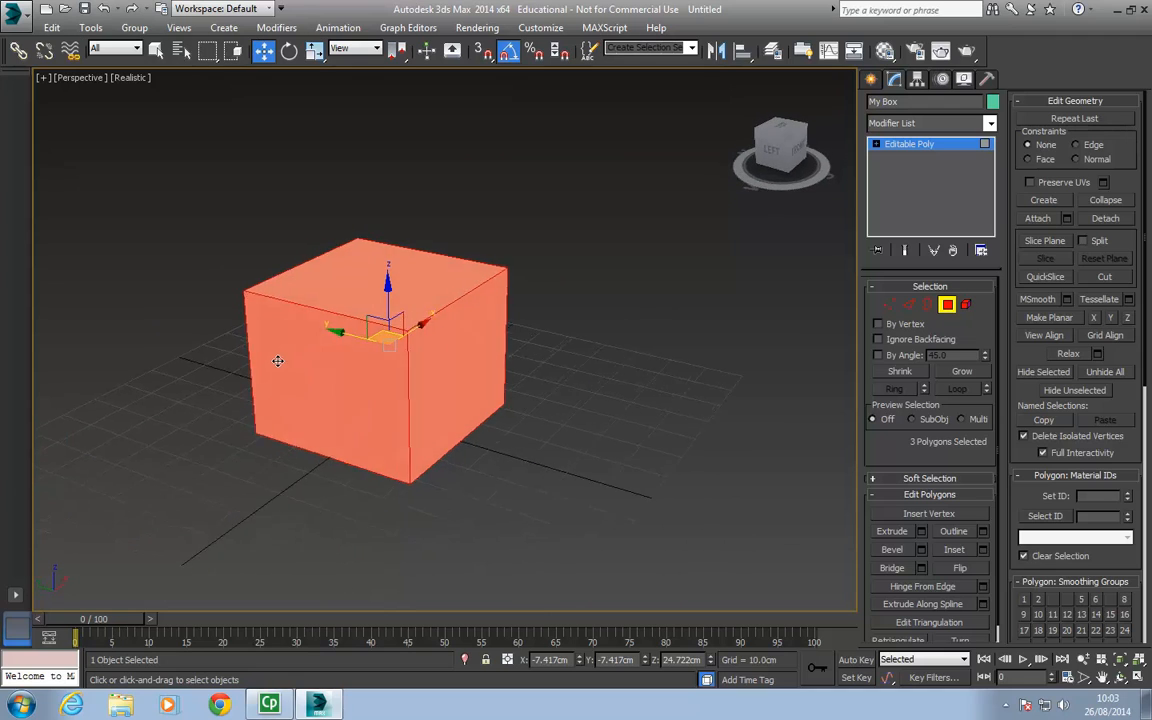
Step: Leave polygon editing so that the whole box is selected as an object
{"action": "left_click", "coordinate": [948, 307]}
{"action": "middle_click_drag", "start_coordinate": [400, 340], "coordinate": [530, 337], "text": "alt"}
{"action": "middle_click_drag", "start_coordinate": [455, 380], "coordinate": [520, 333]}
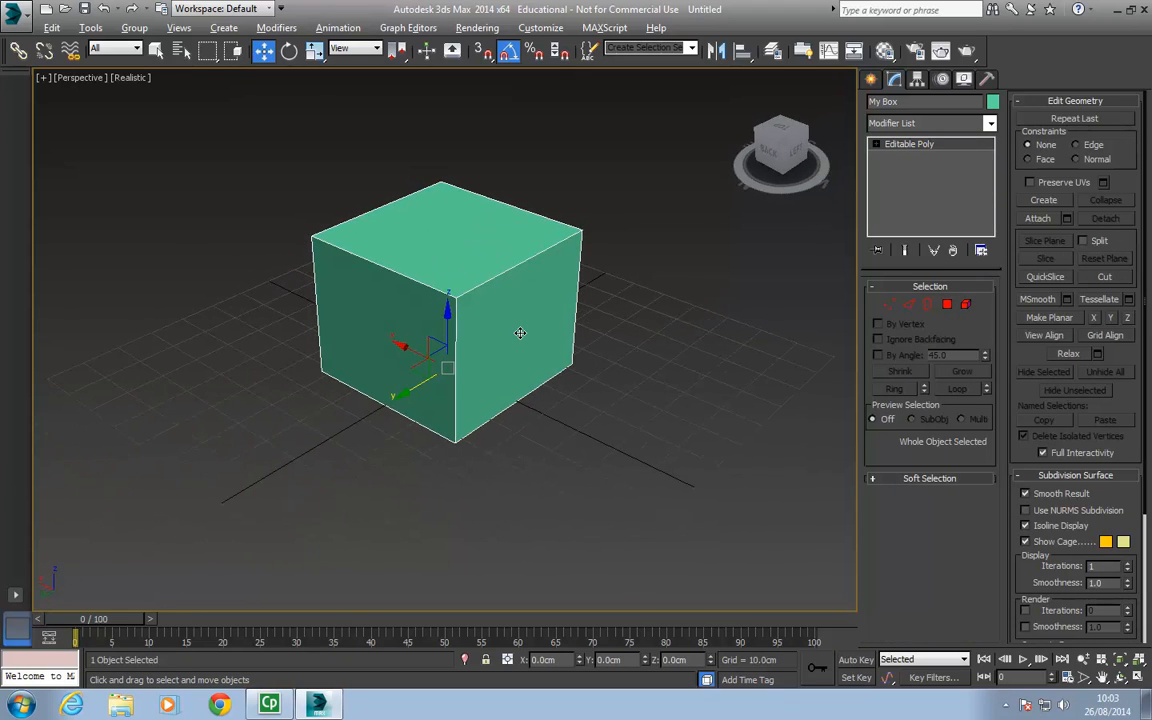
Step: Create two small boxes on opposite sides of the large box, about 14 x 15 x 12 cm and 15 x 13.8 x 15.5 cm
{"action": "left_click", "coordinate": [873, 80]}
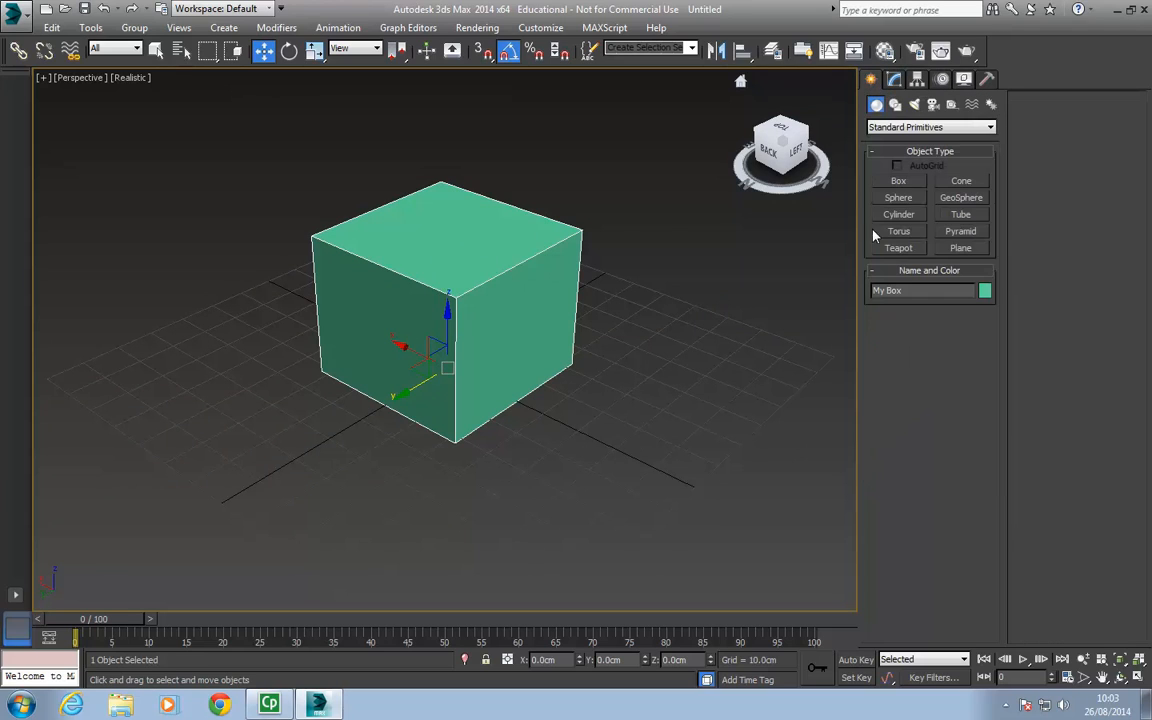
{"action": "left_click", "coordinate": [900, 181]}
{"action": "left_click_drag", "start_coordinate": [648, 362], "coordinate": [733, 344]}
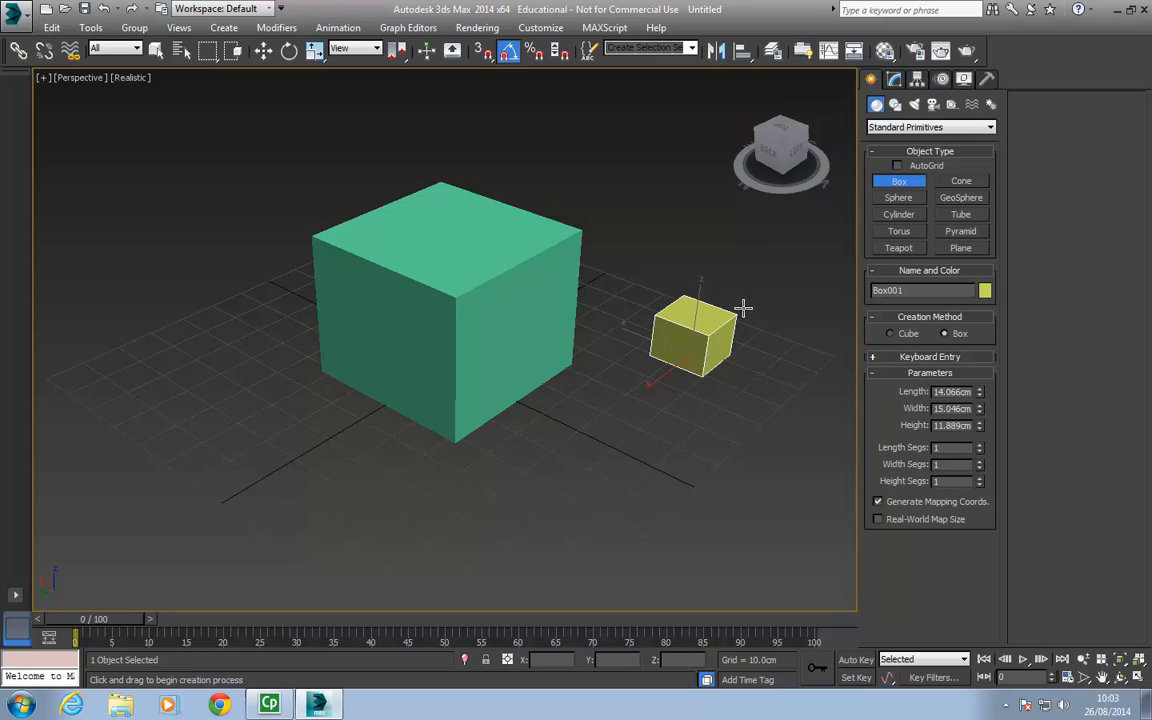
{"action": "mouse_move", "coordinate": [182, 357]}
{"action": "left_mouse_down"}
{"action": "mouse_move", "coordinate": [249, 378]}
{"action": "mouse_move", "coordinate": [259, 345]}
{"action": "left_mouse_up"}
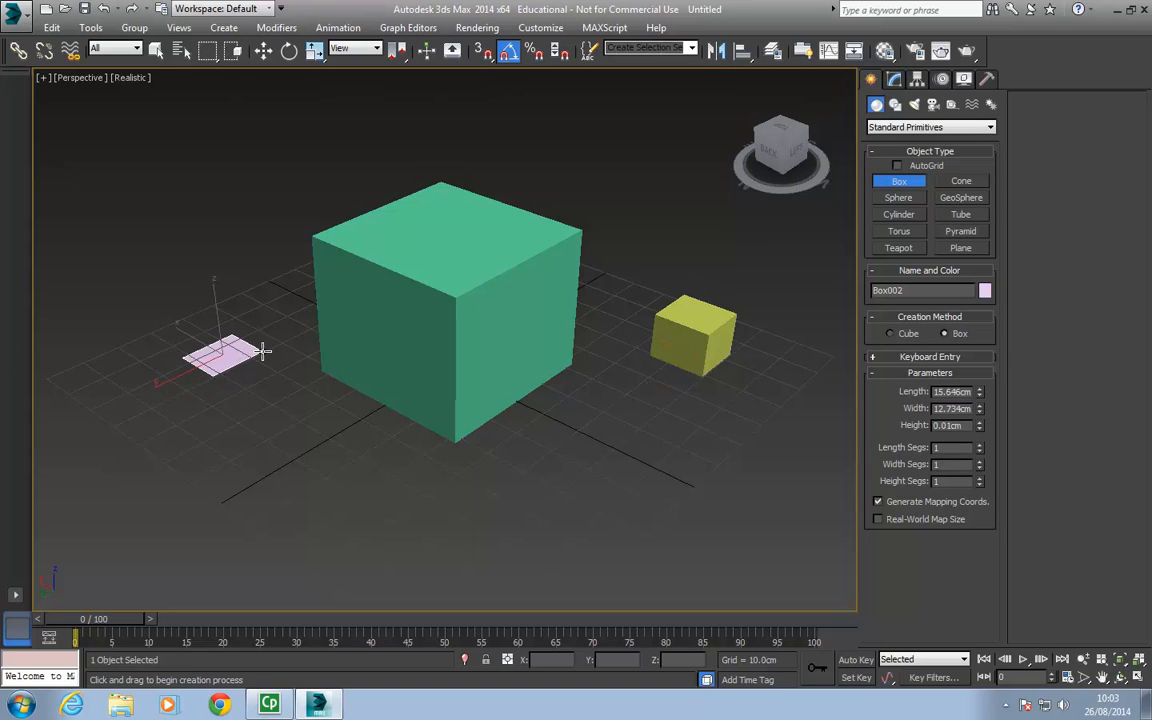
{"action": "key", "text": "w"}
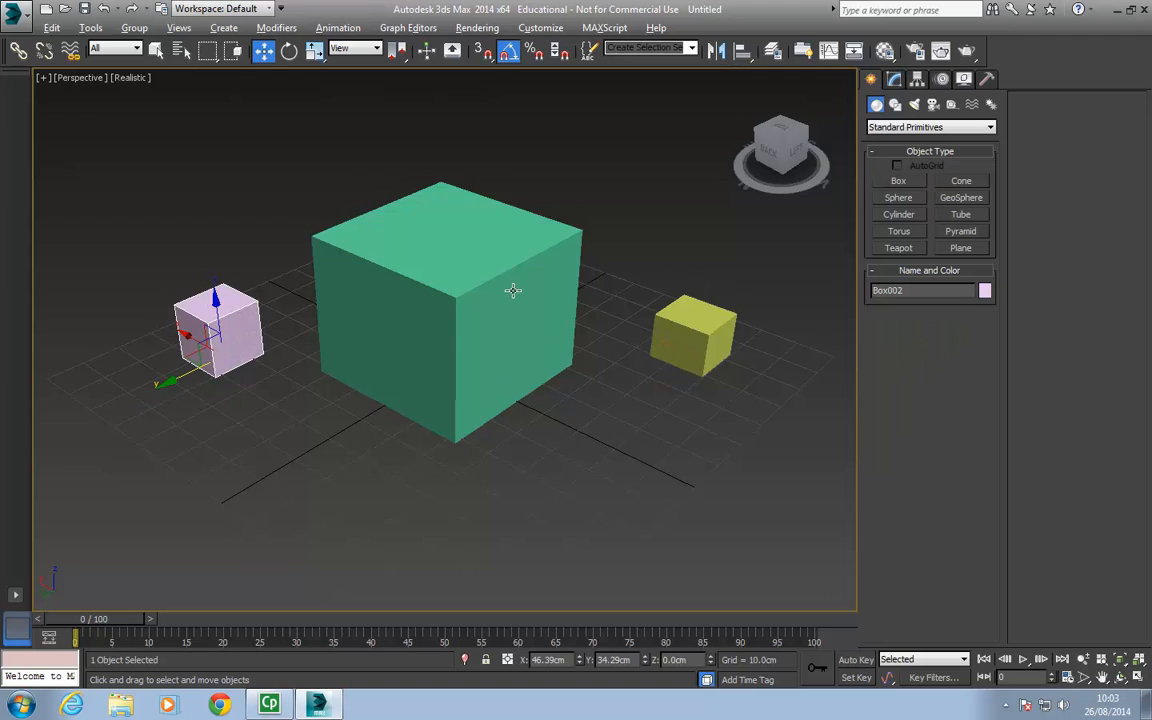
Step: Examine the name and modifier stack of each of the three separate boxes by selecting them in turn
{"action": "middle_click_drag", "start_coordinate": [514, 291], "coordinate": [533, 283], "text": "alt"}
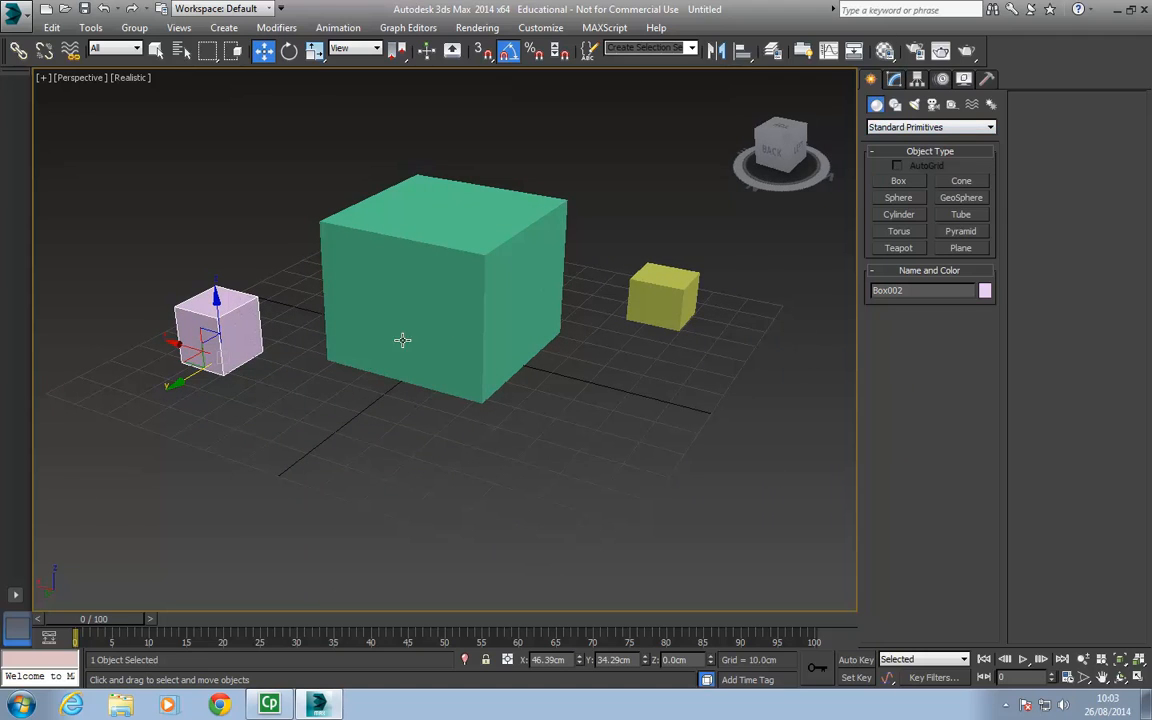
{"action": "middle_click_drag", "start_coordinate": [402, 340], "coordinate": [470, 280], "text": "alt"}
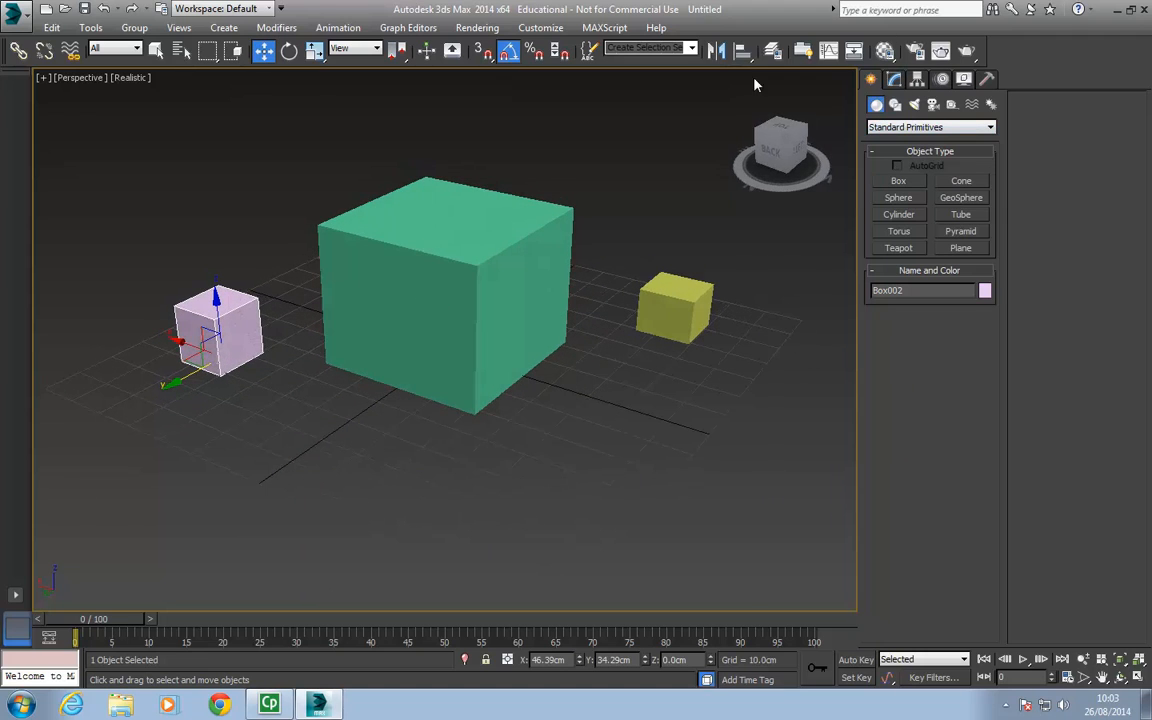
{"action": "left_click", "coordinate": [895, 82]}
{"action": "middle_click_drag", "start_coordinate": [514, 226], "coordinate": [501, 273], "text": "alt"}
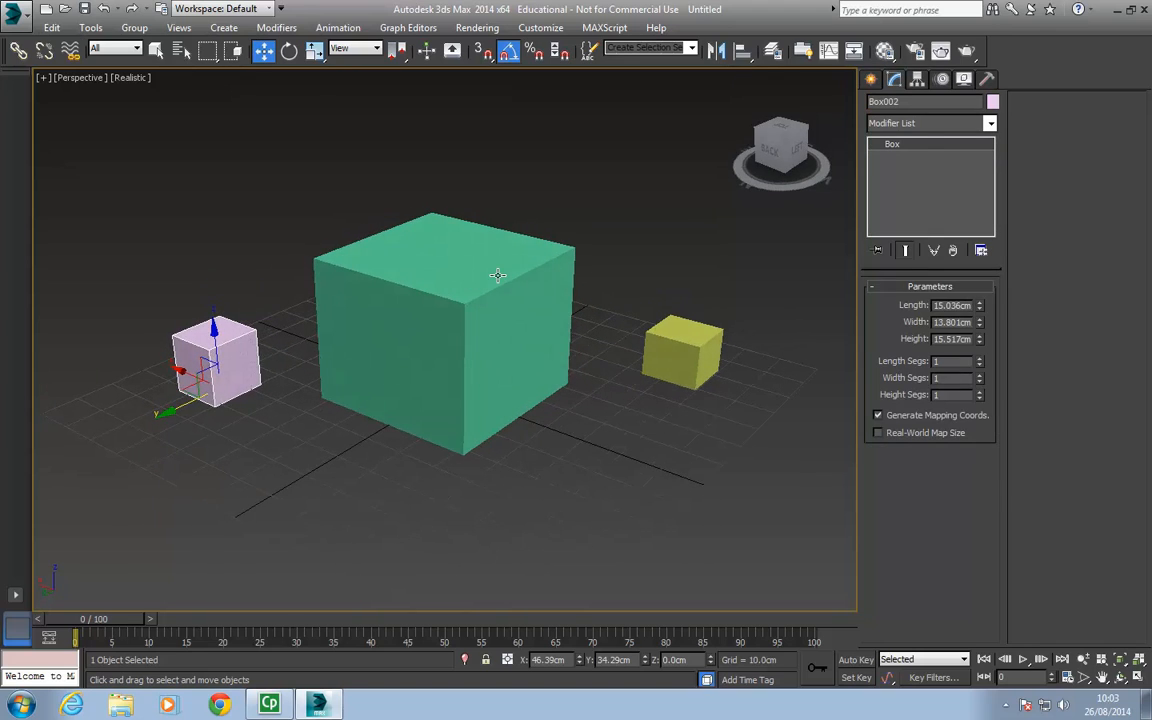
{"action": "left_click", "coordinate": [496, 274]}
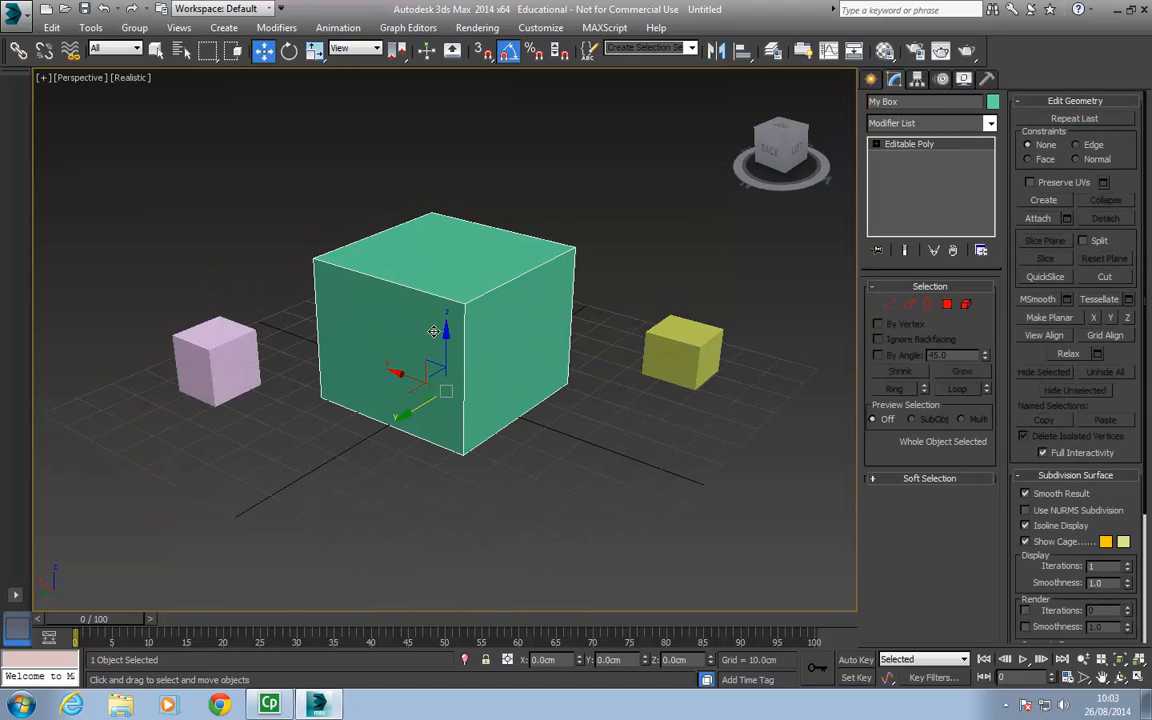
{"action": "left_click", "coordinate": [675, 341]}
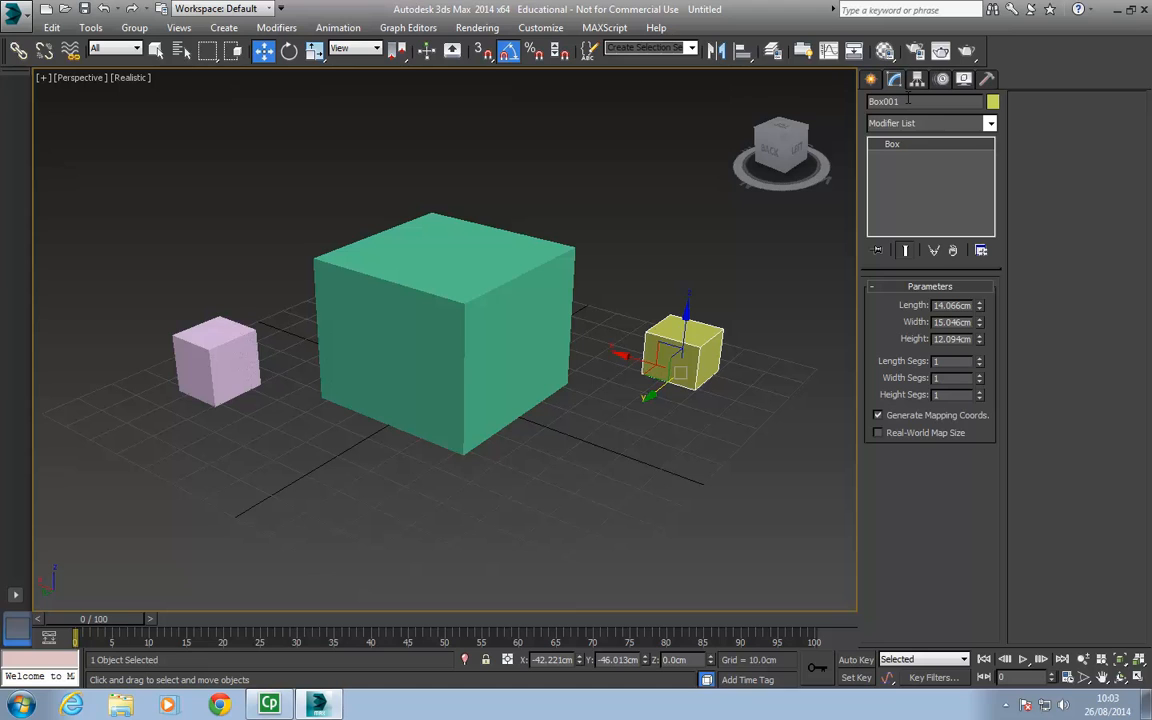
{"action": "left_click", "coordinate": [212, 366]}
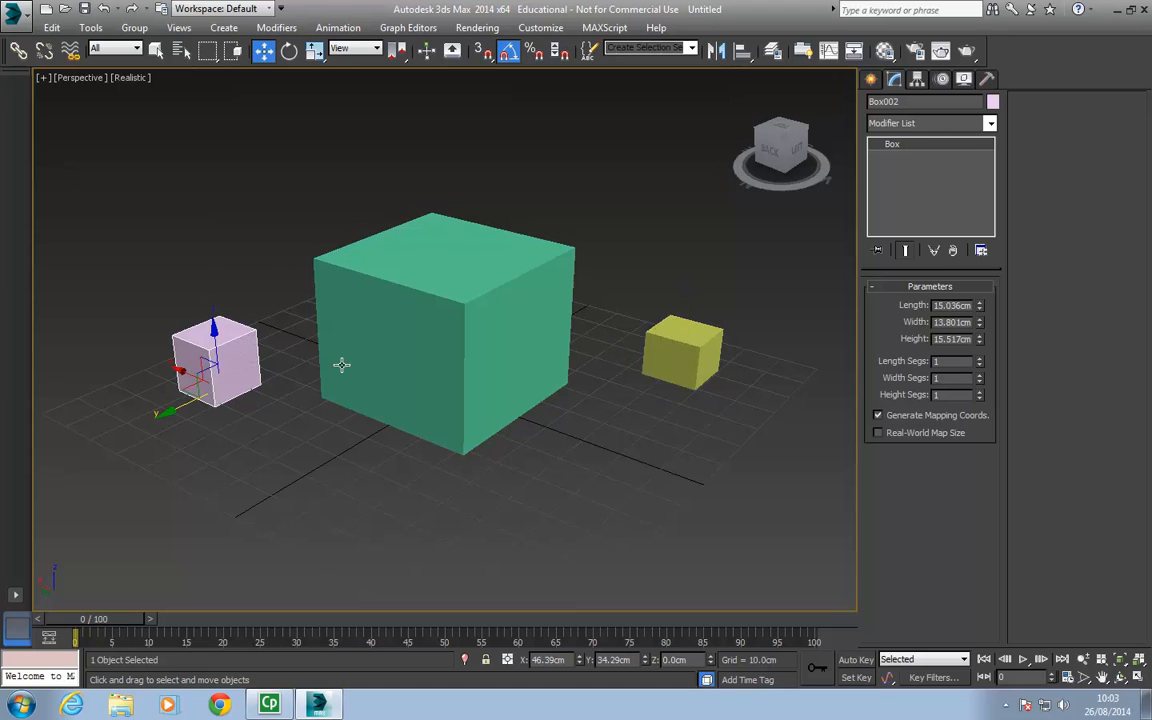
Step: Attach the yellow small box to the large My Box editable poly
{"action": "left_click", "coordinate": [532, 345]}
{"action": "scroll", "coordinate": [501, 321], "scroll_direction": "up", "scroll_amount": 4}
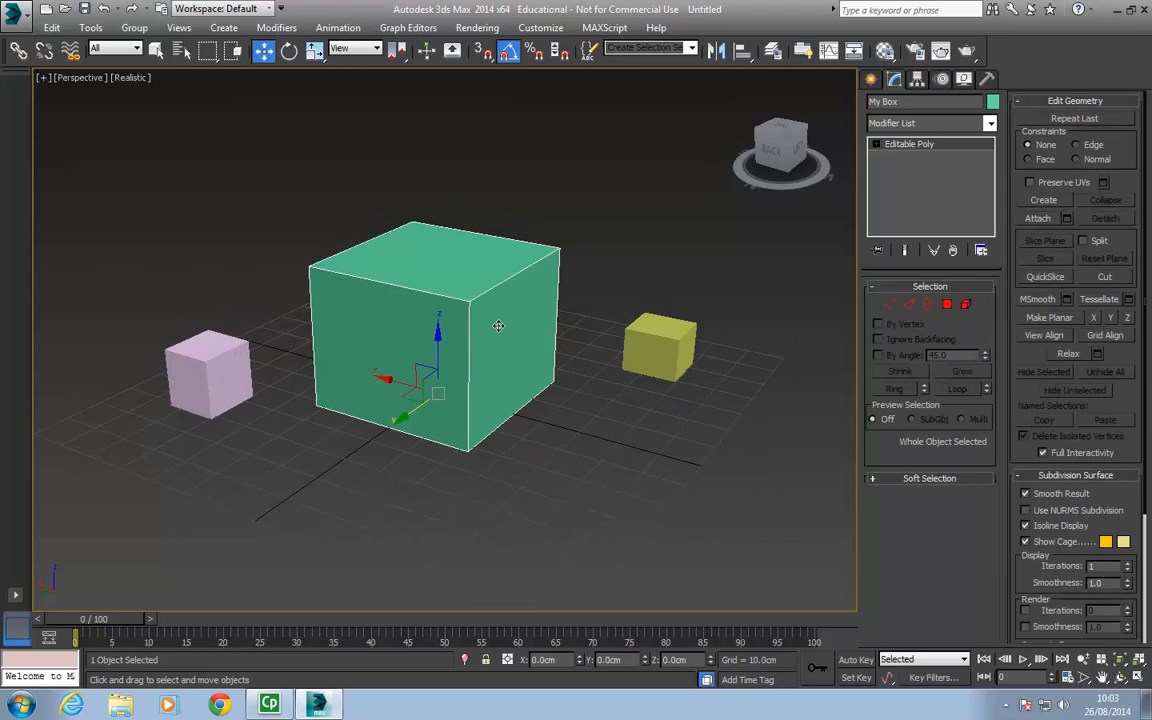
{"action": "scroll", "coordinate": [471, 343], "scroll_direction": "down", "scroll_amount": 5}
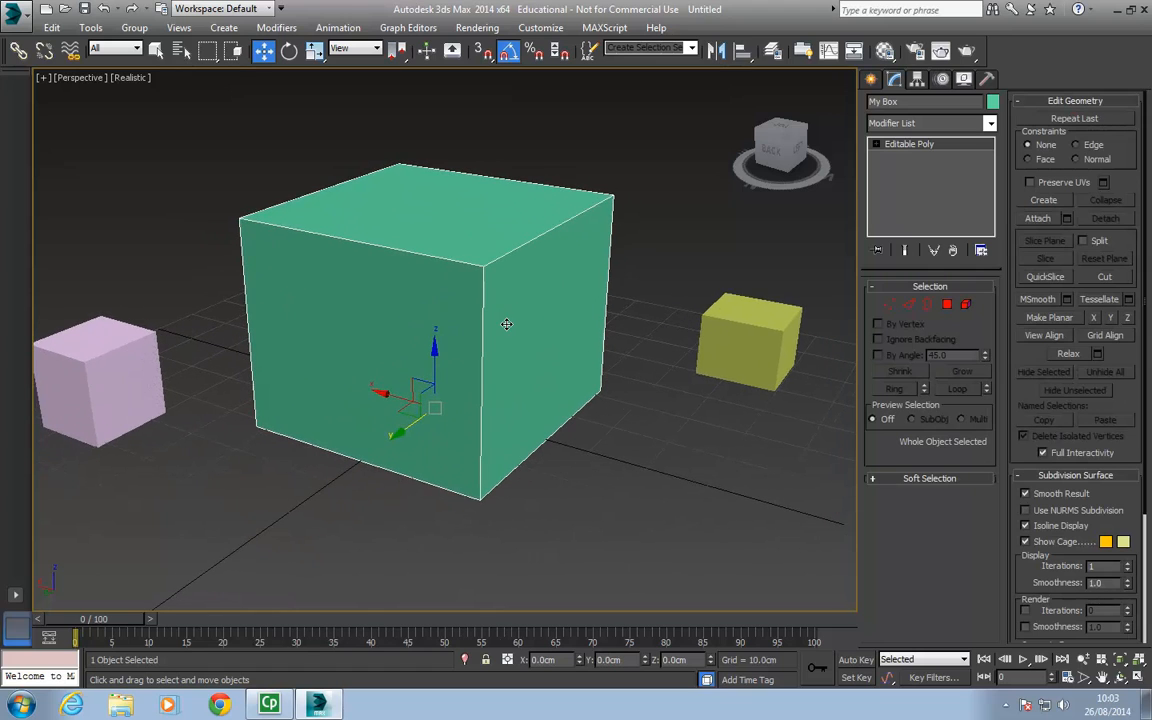
{"action": "middle_click_drag", "start_coordinate": [483, 328], "coordinate": [509, 321], "text": "alt"}
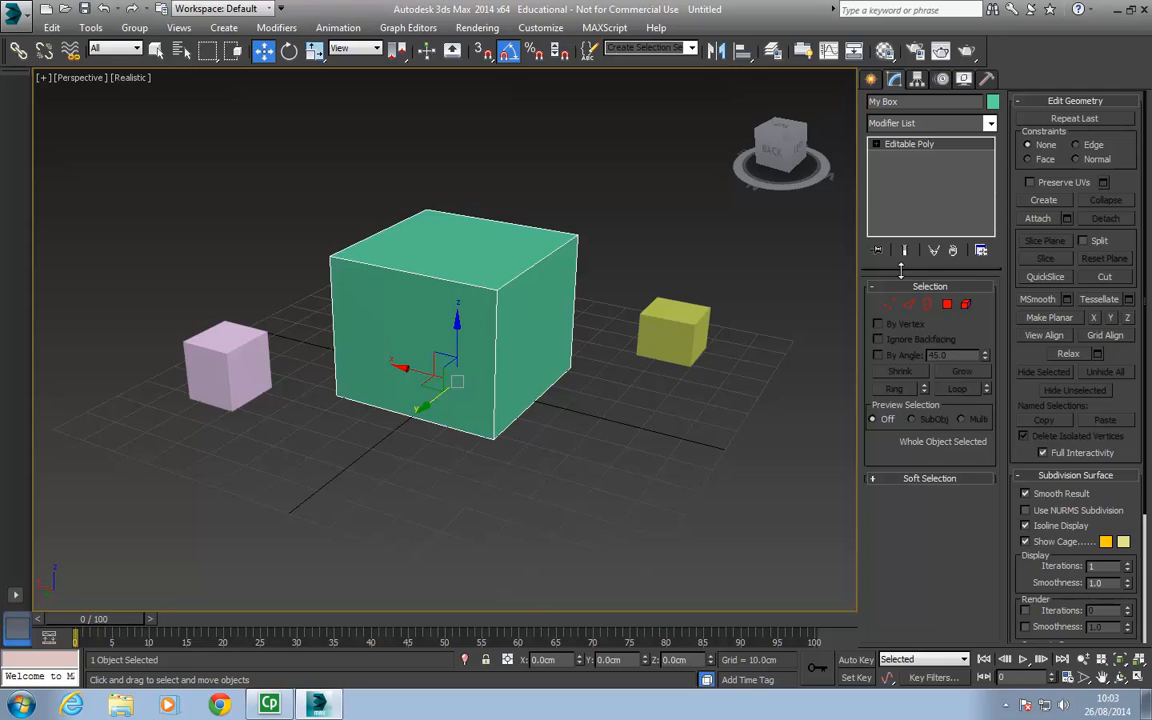
{"action": "left_click", "coordinate": [1040, 219]}
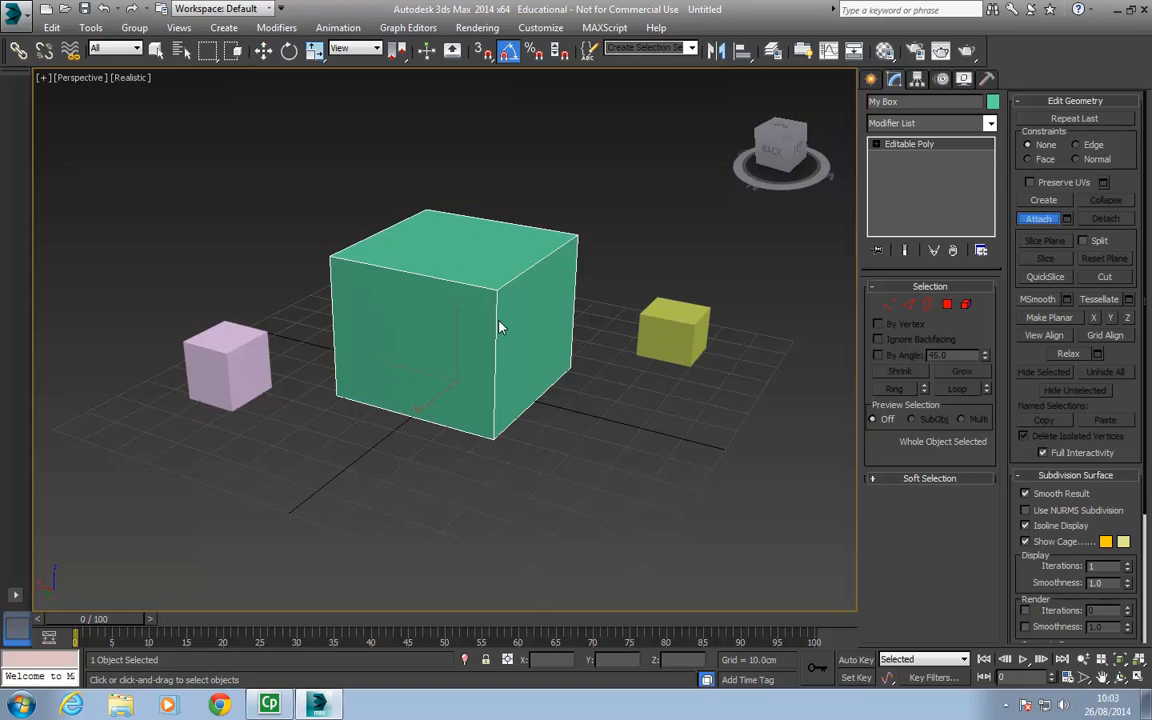
{"action": "middle_click_drag", "start_coordinate": [500, 327], "coordinate": [540, 325], "text": "alt"}
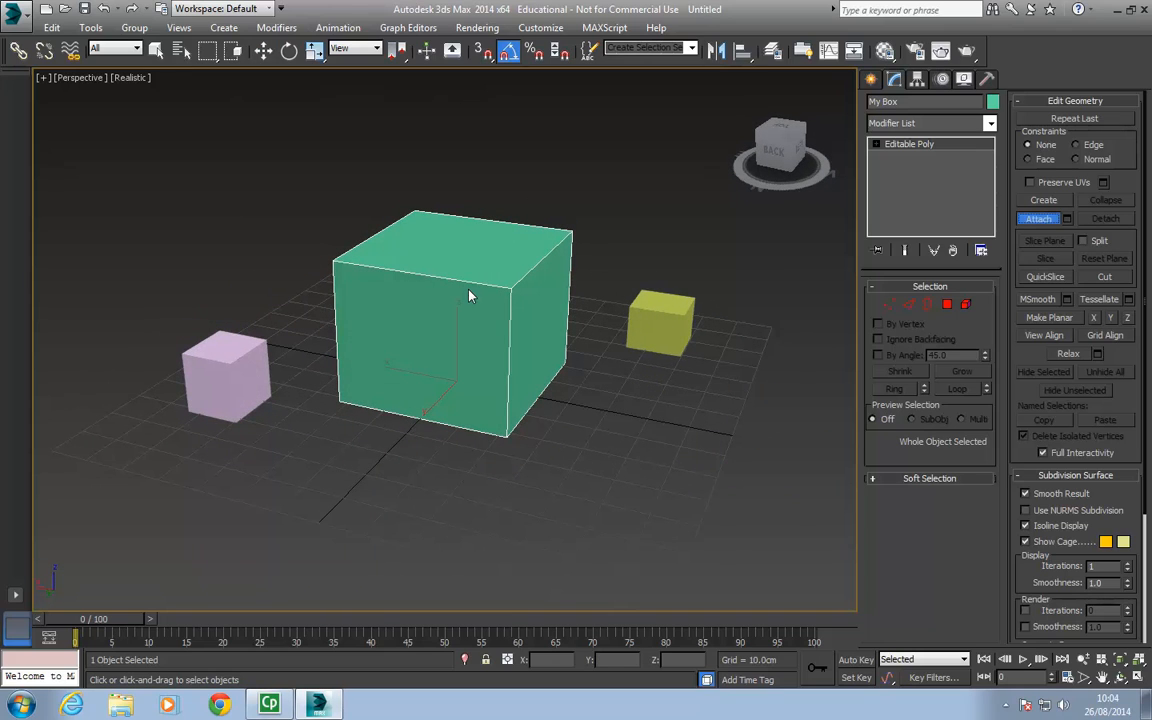
{"action": "middle_click_drag", "start_coordinate": [490, 295], "coordinate": [630, 296], "text": "alt"}
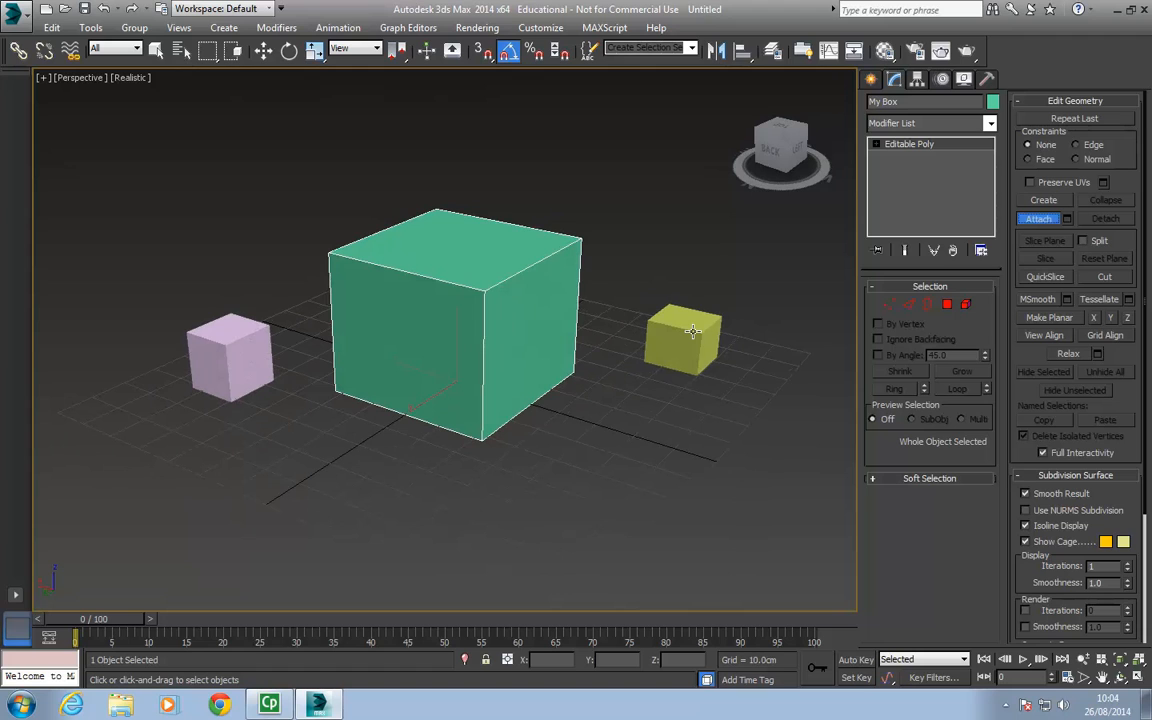
{"action": "left_click", "coordinate": [685, 330]}
{"action": "middle_click_drag", "start_coordinate": [685, 330], "coordinate": [540, 291], "text": "alt"}
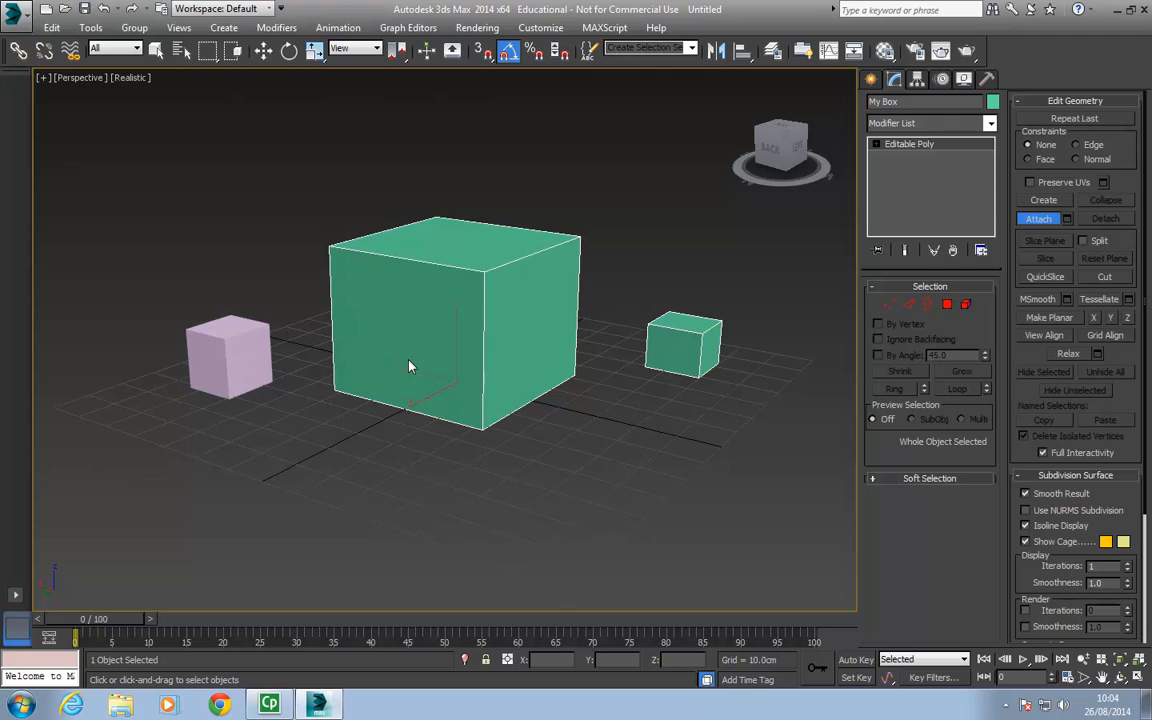
Step: Attach the pink small box to My Box as well and end the Attach command
{"action": "middle_click_drag", "start_coordinate": [409, 367], "coordinate": [508, 342], "text": "alt"}
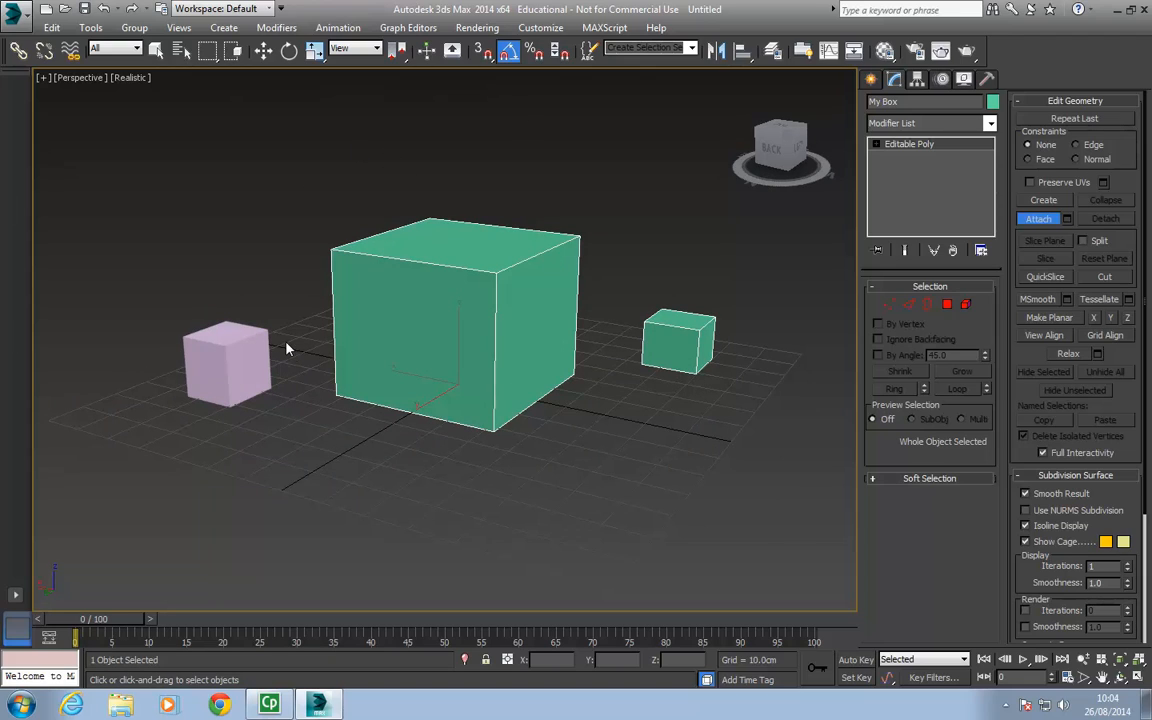
{"action": "left_click", "coordinate": [227, 365]}
{"action": "mouse_move", "coordinate": [557, 304]}
{"action": "middle_mouse_down", "text": "alt"}
{"action": "mouse_move", "coordinate": [545, 321]}
{"action": "mouse_move", "coordinate": [553, 311]}
{"action": "middle_mouse_up", "text": "alt"}
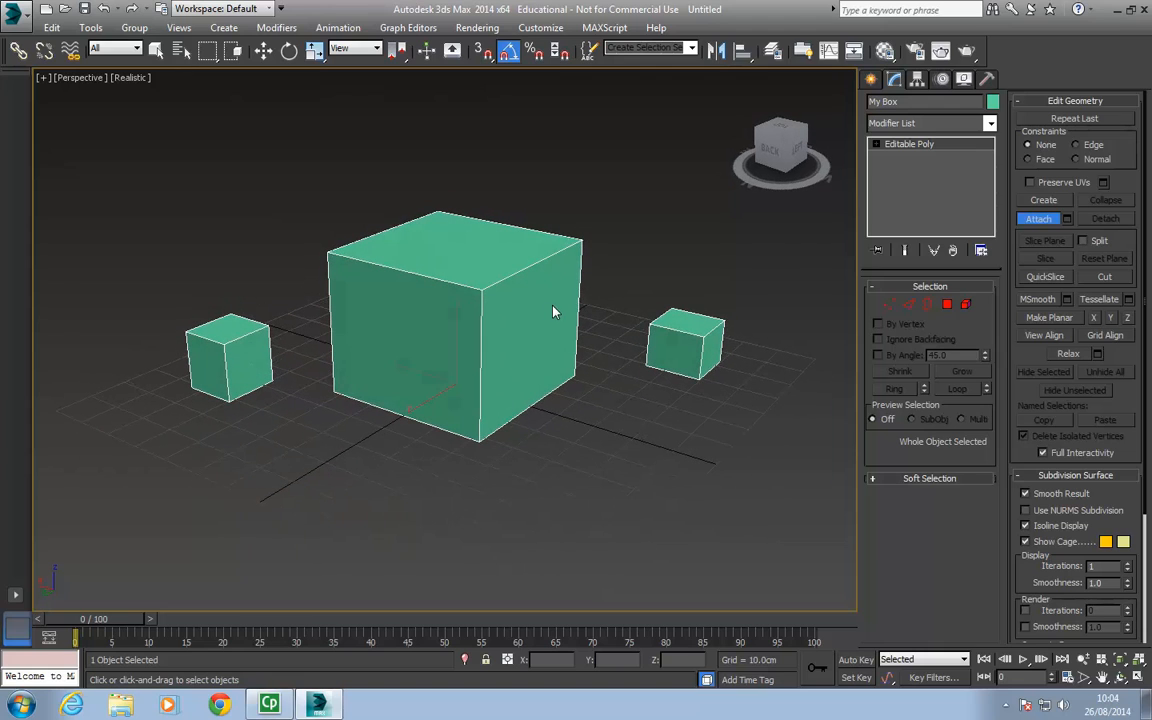
{"action": "left_click", "coordinate": [1045, 225]}
Step: Try rotating the three joined boxes together by about 160 degrees around the Z axis
{"action": "middle_click_drag", "start_coordinate": [576, 343], "coordinate": [474, 381], "text": "alt"}
{"action": "scroll", "coordinate": [576, 332], "scroll_direction": "down", "scroll_amount": 3}
{"action": "scroll", "coordinate": [580, 347], "scroll_direction": "up", "scroll_amount": 4}
{"action": "key", "text": "e"}
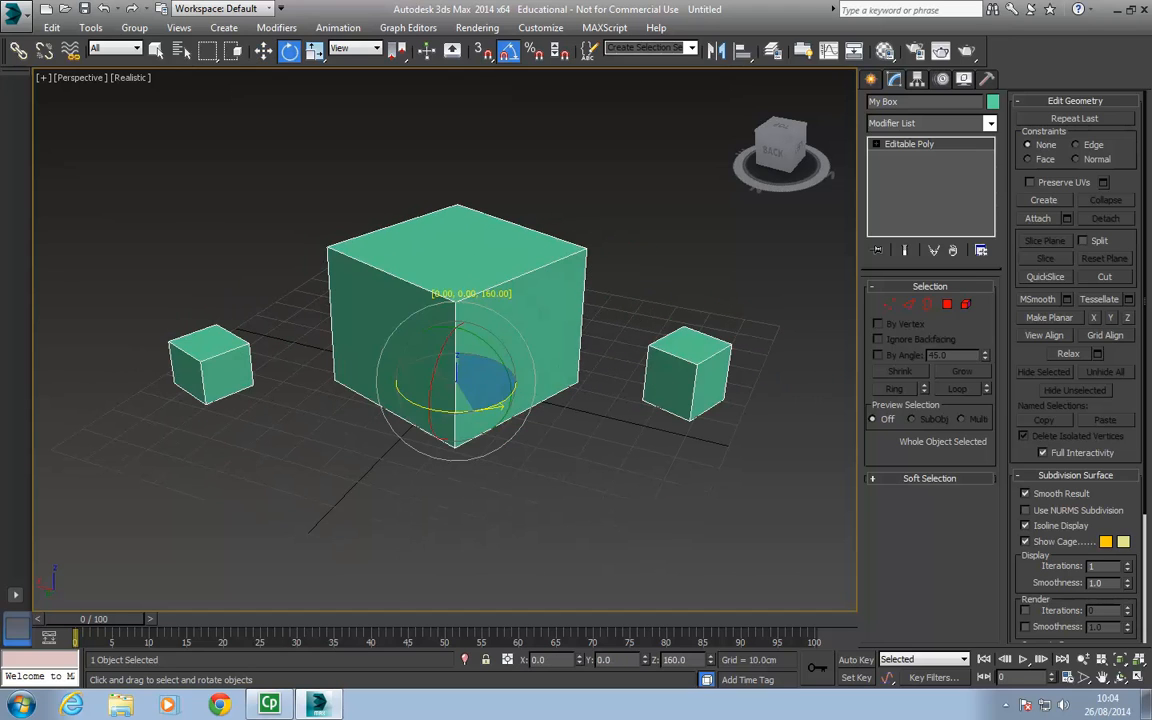
{"action": "mouse_move", "coordinate": [590, 400]}
{"action": "middle_mouse_down", "text": "alt"}
{"action": "mouse_move", "coordinate": [530, 404]}
{"action": "mouse_move", "coordinate": [565, 400]}
{"action": "mouse_move", "coordinate": [580, 376]}
{"action": "mouse_move", "coordinate": [575, 386]}
{"action": "middle_mouse_up", "text": "alt"}
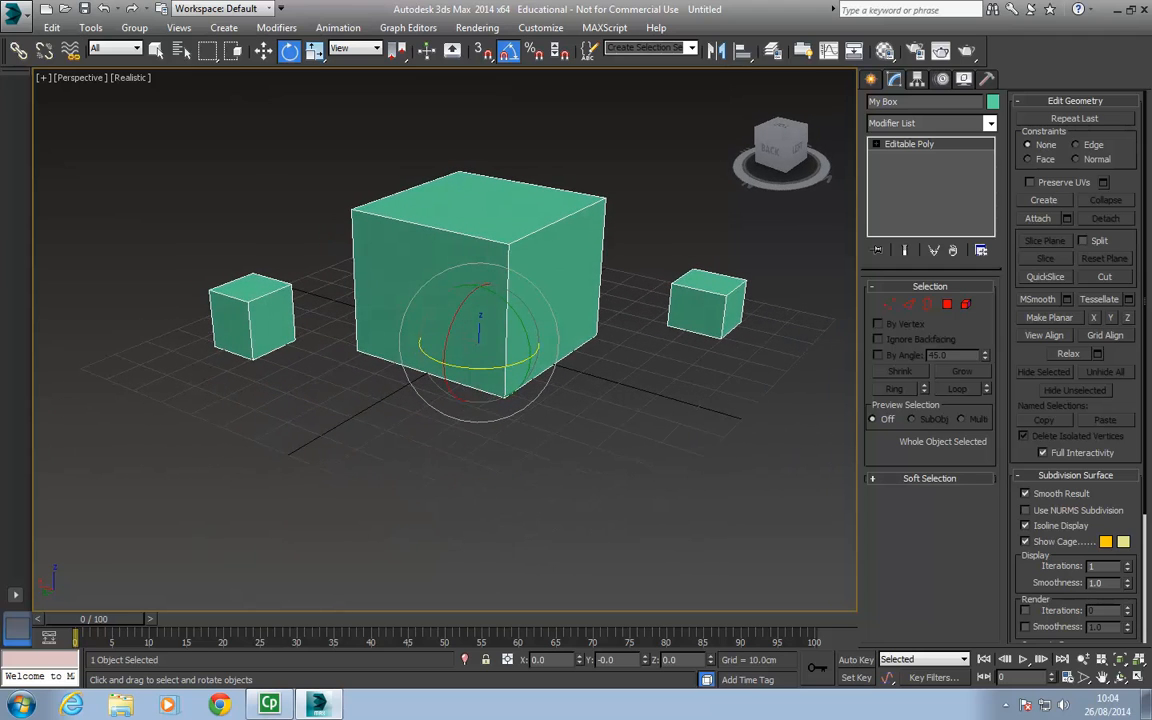
Step: Switch the joined boxes to Element editing and clear the existing polygon selection
{"action": "left_click", "coordinate": [967, 305]}
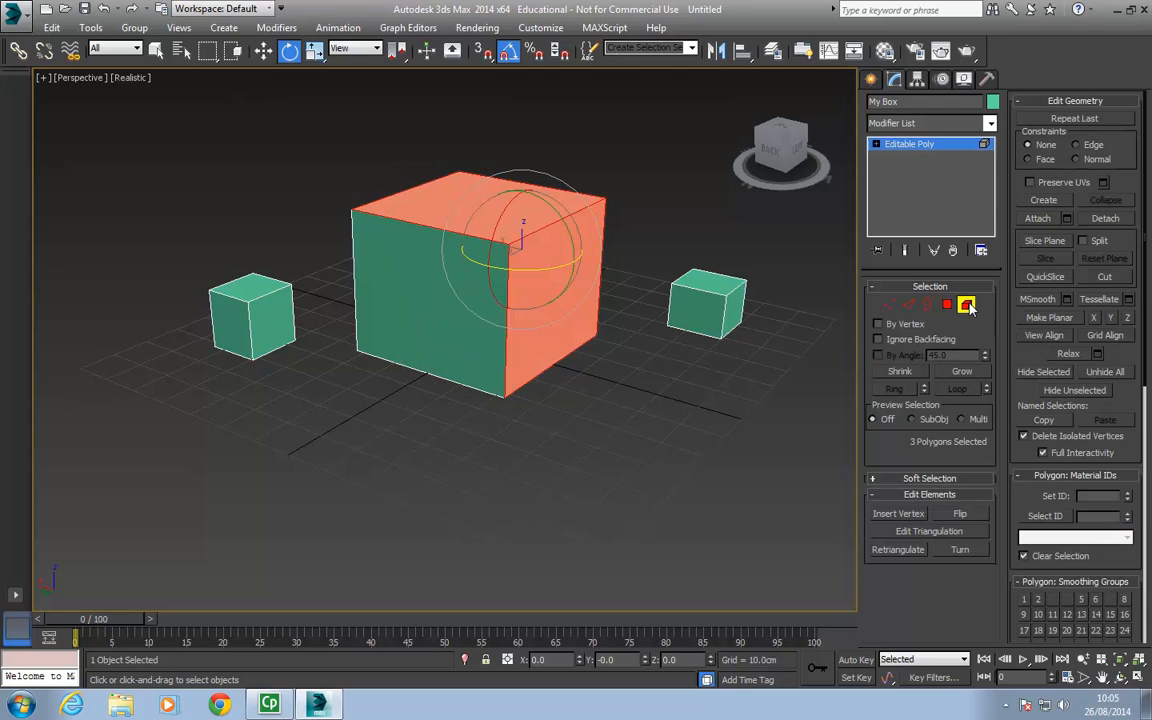
{"action": "left_click", "coordinate": [675, 222]}
{"action": "mouse_move", "coordinate": [589, 315]}
{"action": "middle_mouse_down", "text": "alt"}
{"action": "mouse_move", "coordinate": [580, 328]}
{"action": "mouse_move", "coordinate": [594, 321]}
{"action": "middle_mouse_up", "text": "alt"}
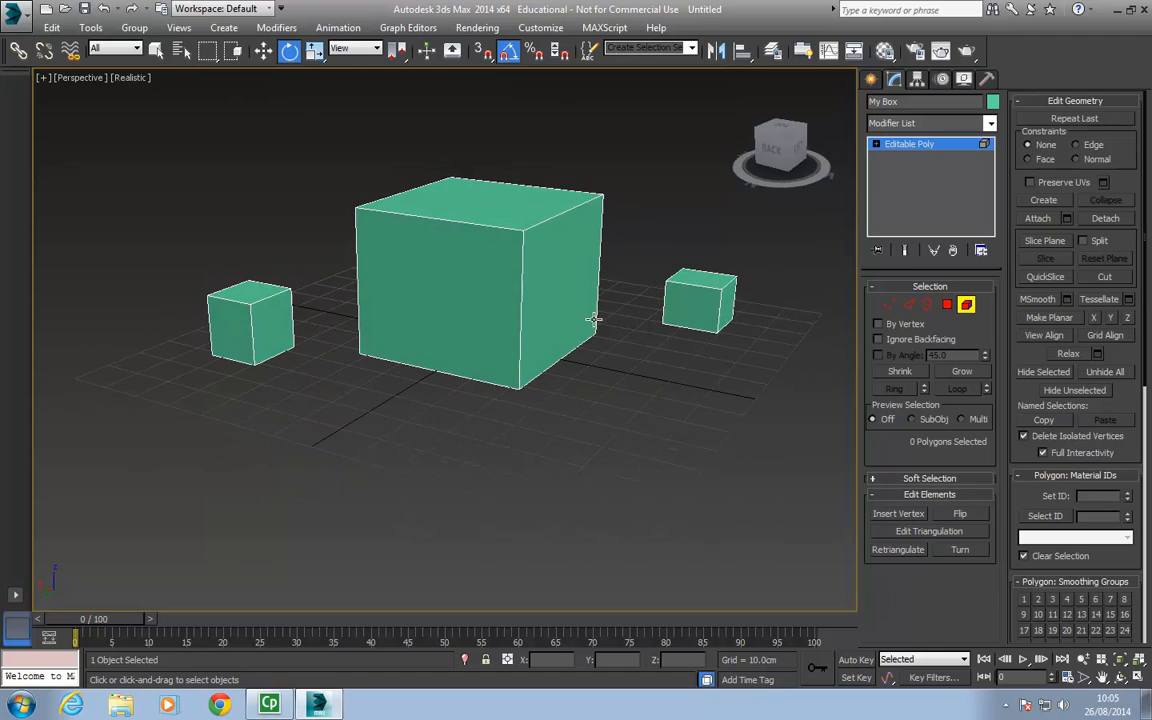
Step: Try rotating the shorter small box element on its own around the Z axis
{"action": "left_click", "coordinate": [707, 289]}
{"action": "middle_click_drag", "start_coordinate": [707, 289], "coordinate": [690, 291], "text": "alt"}
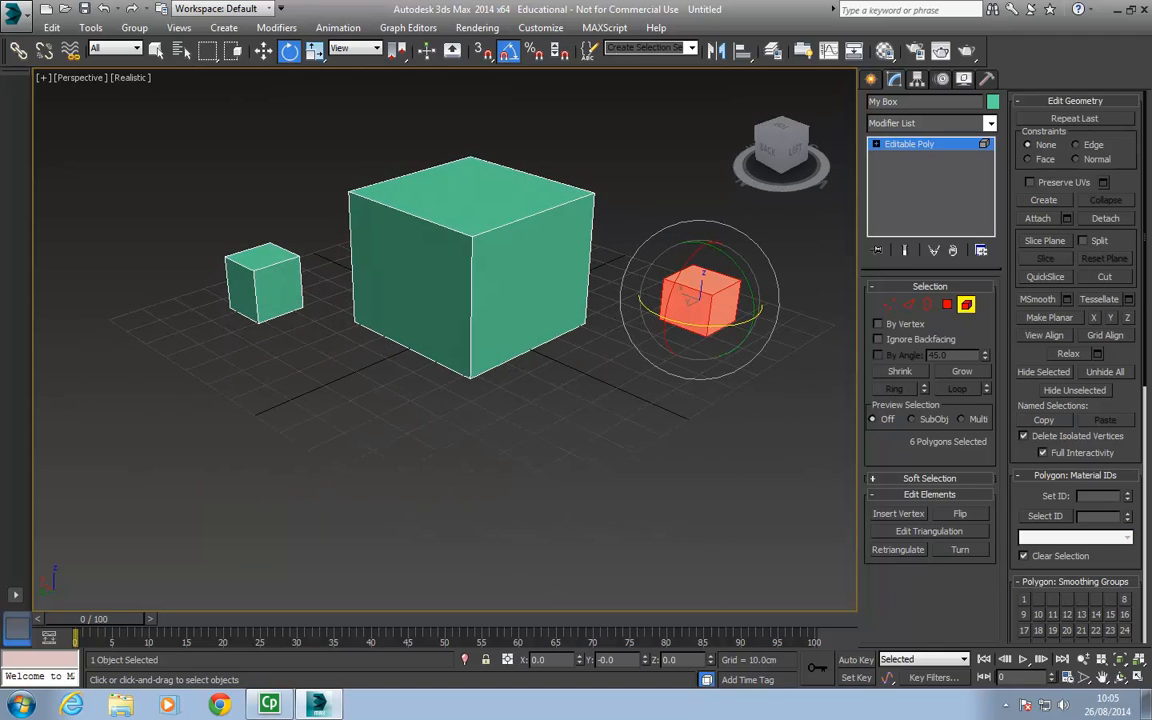
{"action": "left_click_drag", "start_coordinate": [691, 325], "coordinate": [762, 337]}
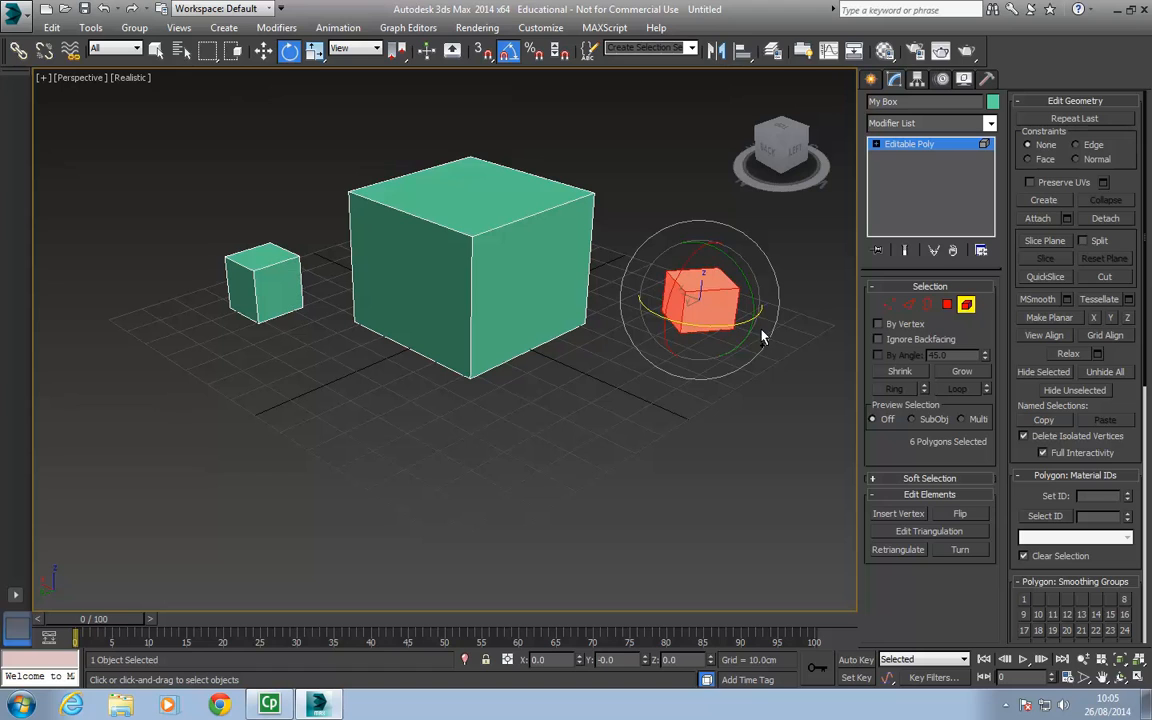
{"action": "mouse_move", "coordinate": [548, 368]}
{"action": "middle_mouse_down", "text": "alt"}
{"action": "mouse_move", "coordinate": [612, 342]}
{"action": "mouse_move", "coordinate": [566, 363]}
{"action": "middle_mouse_up", "text": "alt"}
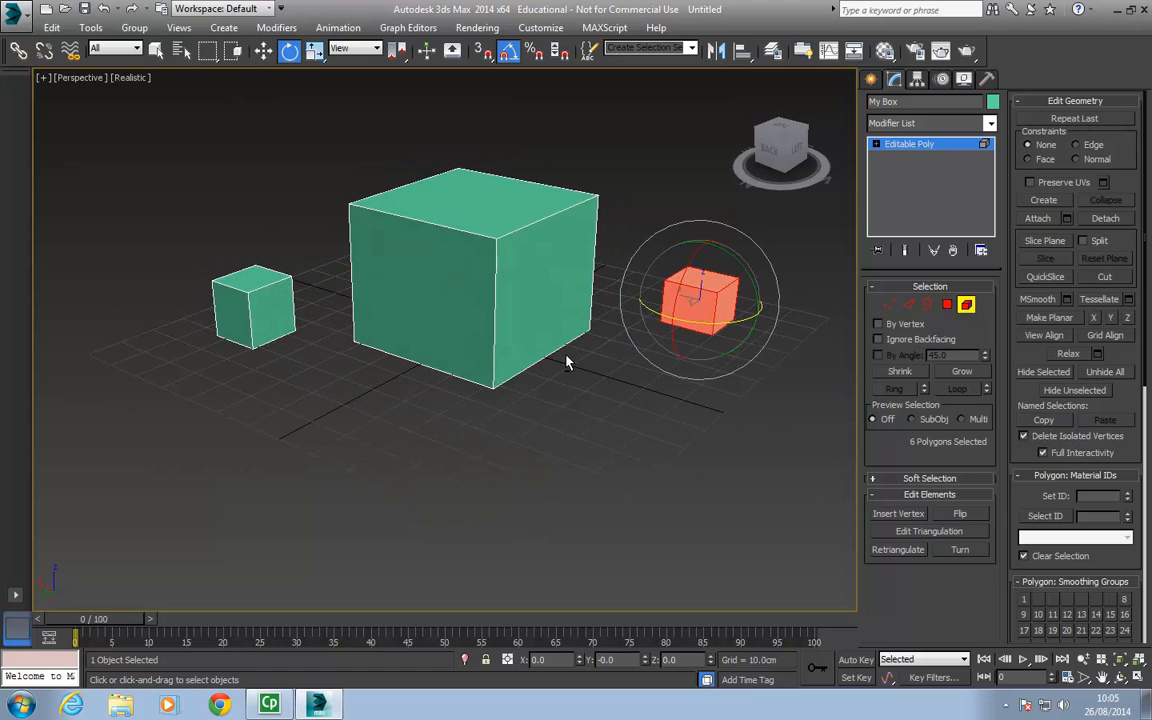
{"action": "middle_click_drag", "start_coordinate": [525, 291], "coordinate": [540, 301], "text": "alt"}
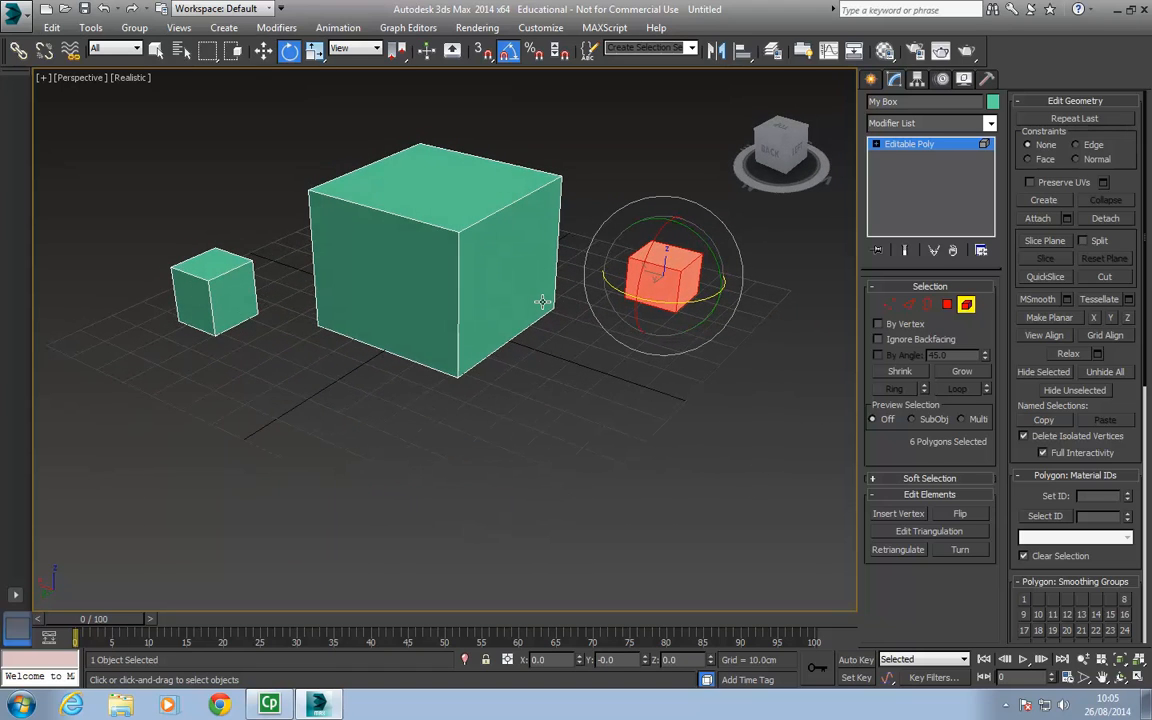
Step: Move the taller small box element across the ground plane until it overlaps the large box's nearest side face
{"action": "left_click", "coordinate": [195, 265]}
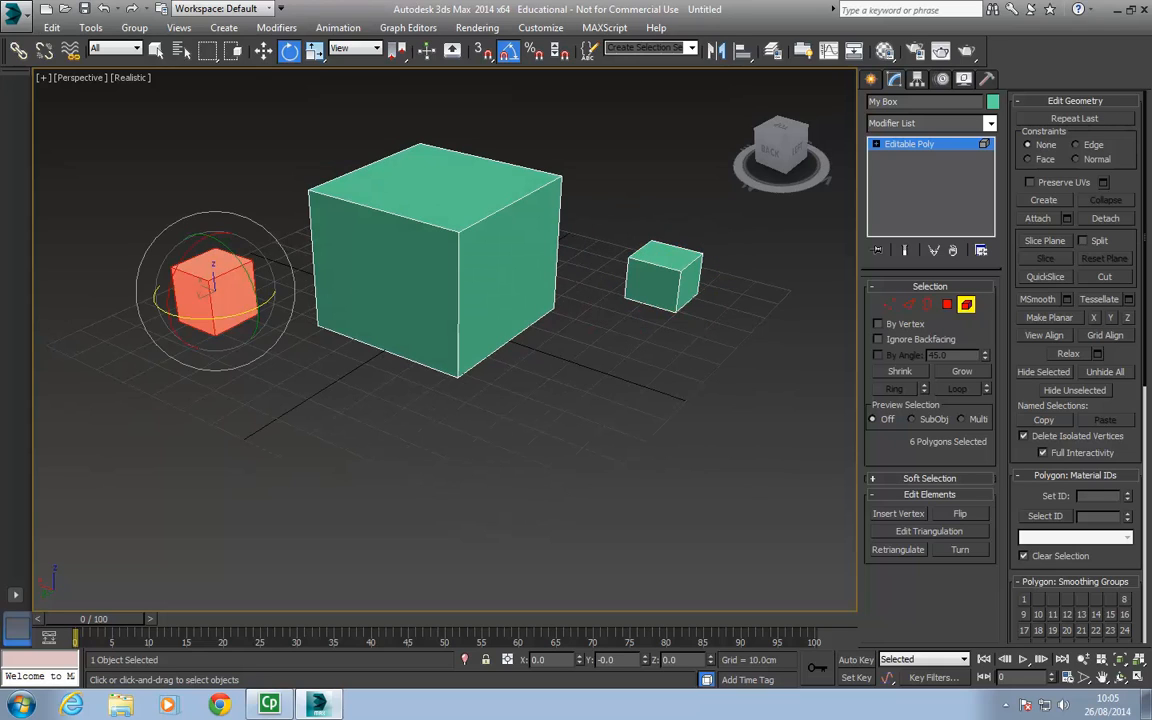
{"action": "key", "text": "w"}
{"action": "left_click_drag", "start_coordinate": [194, 291], "coordinate": [313, 352]}
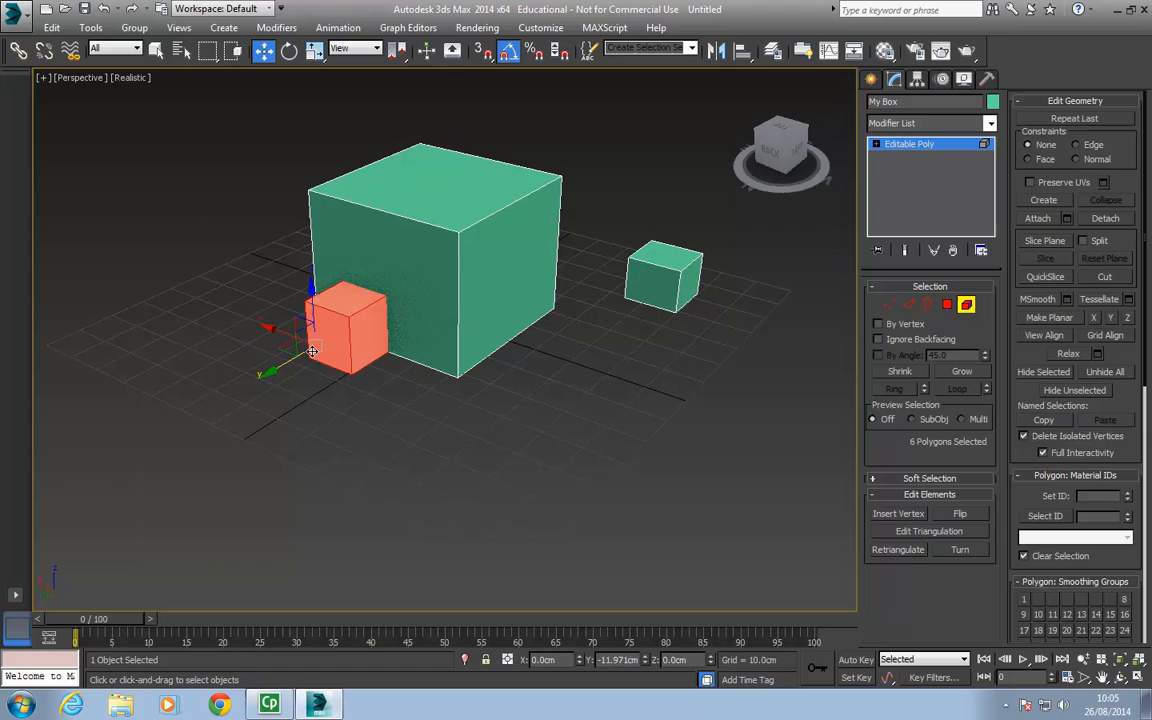
Step: Move the other small box element onto the large box's top face at about X -5.7, Y 5.6, Z 40.3 cm, and leave Element editing
{"action": "left_click", "coordinate": [655, 272]}
{"action": "middle_click_drag", "start_coordinate": [660, 272], "coordinate": [677, 281], "text": "alt"}
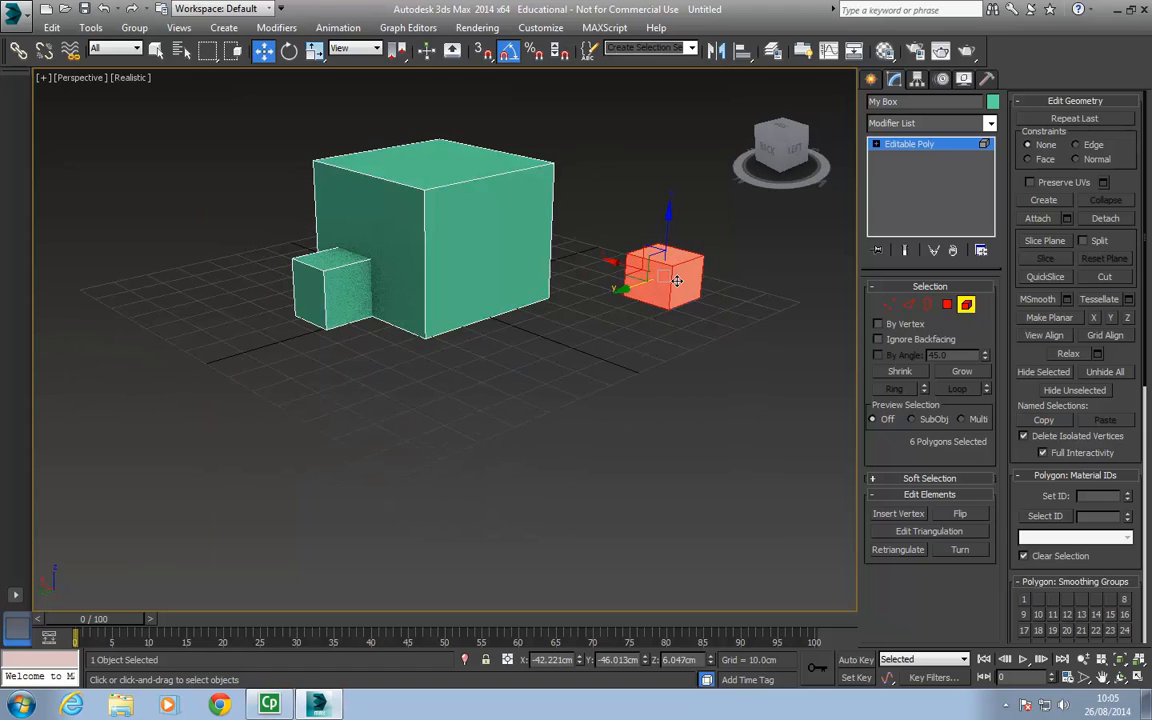
{"action": "left_click_drag", "start_coordinate": [677, 281], "coordinate": [565, 288]}
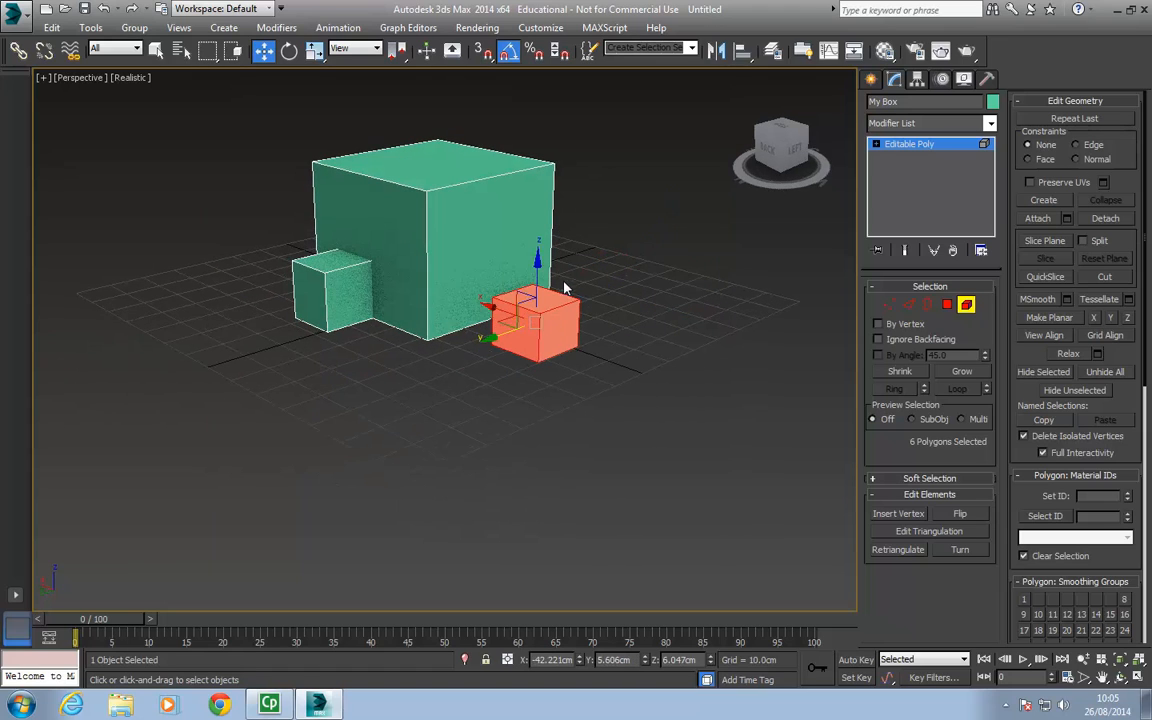
{"action": "left_click_drag", "start_coordinate": [505, 313], "coordinate": [390, 132]}
{"action": "left_click_drag", "start_coordinate": [431, 90], "coordinate": [431, 105]}
{"action": "middle_click_drag", "start_coordinate": [430, 165], "coordinate": [514, 314], "text": "alt"}
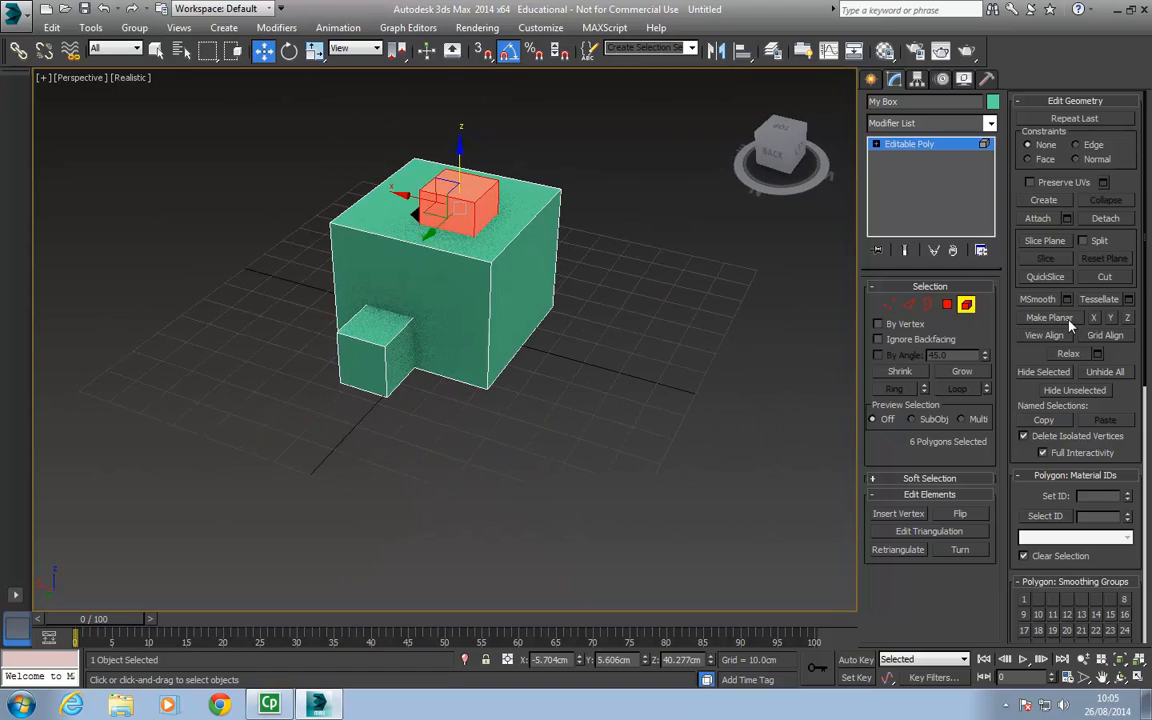
{"action": "left_click", "coordinate": [966, 305]}
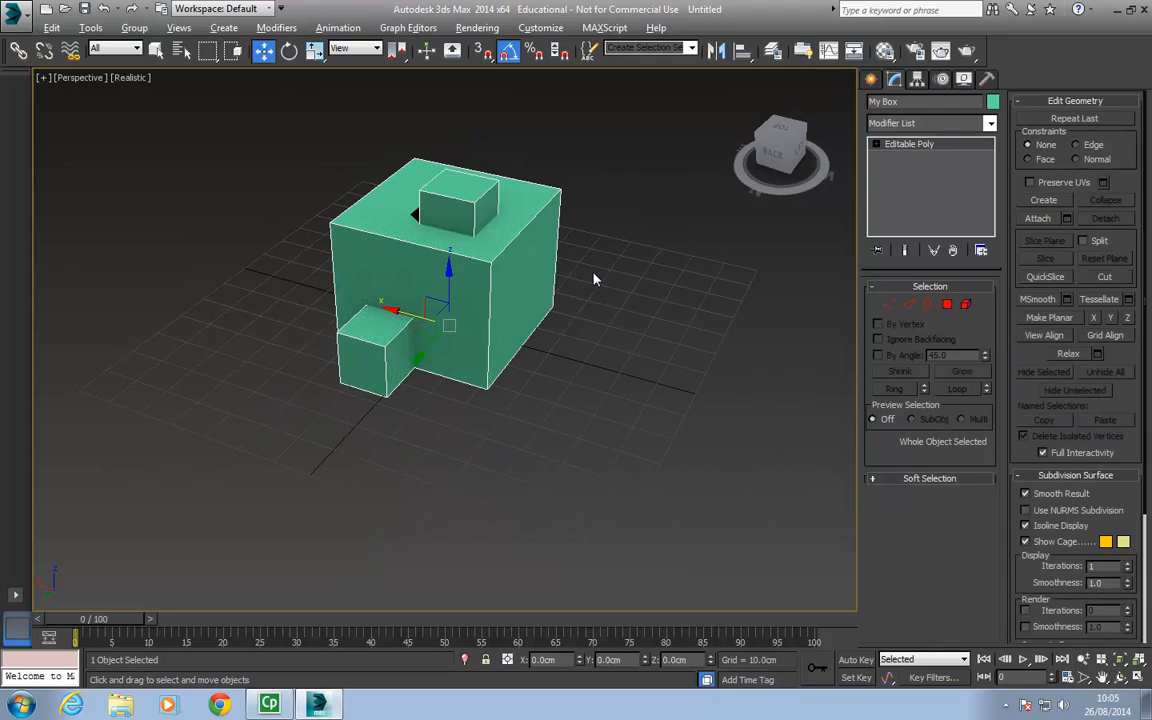
Step: Detach the small box element on top of the large box as a separate object named "my box 2"
{"action": "middle_click_drag", "start_coordinate": [533, 244], "coordinate": [573, 240], "text": "alt"}
{"action": "left_click", "coordinate": [535, 235]}
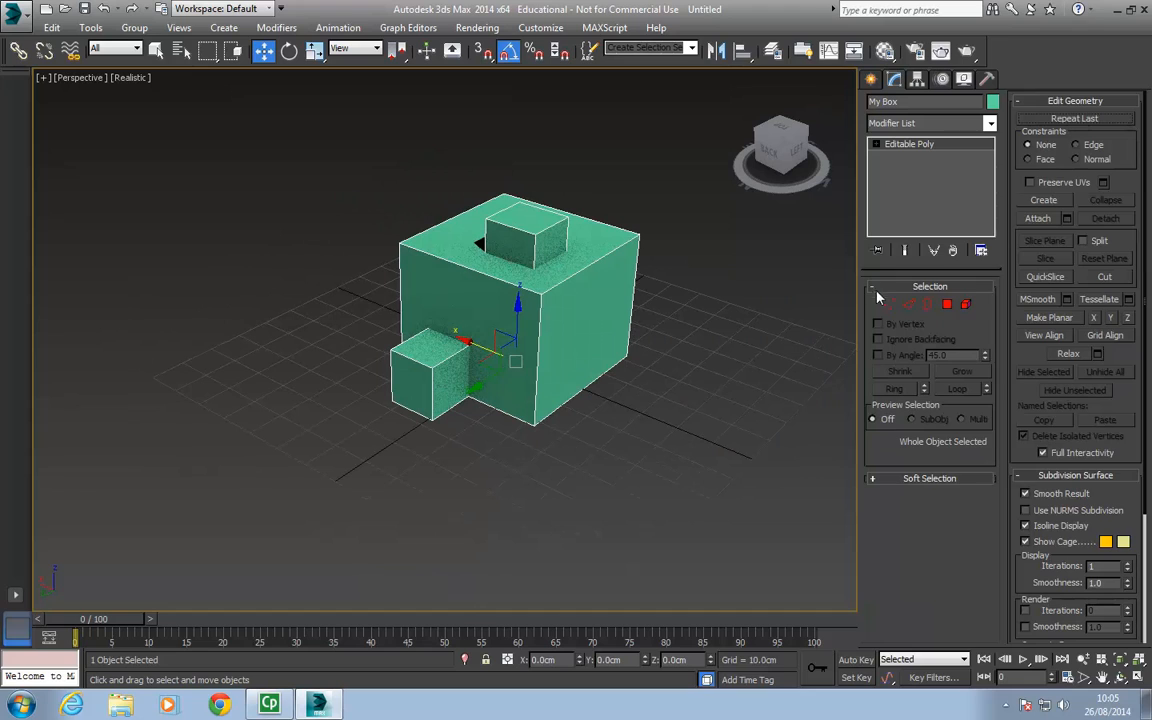
{"action": "left_click", "coordinate": [965, 305]}
{"action": "middle_click_drag", "start_coordinate": [573, 238], "coordinate": [651, 245], "text": "alt"}
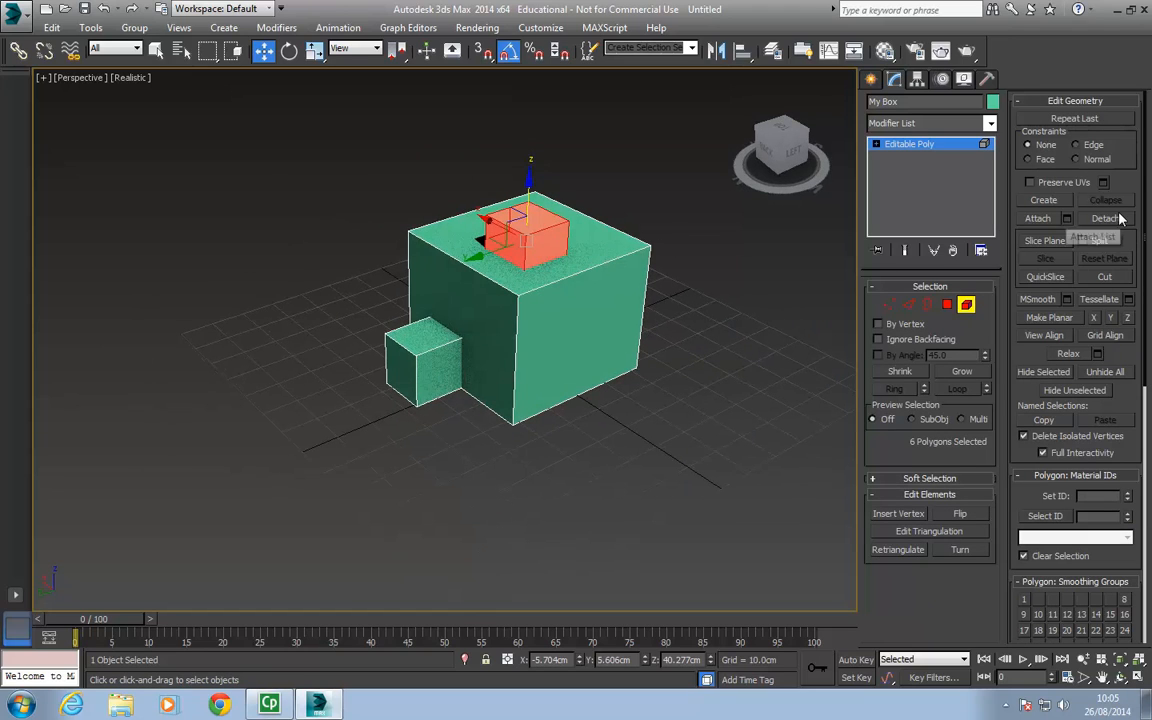
{"action": "left_click", "coordinate": [1105, 219]}
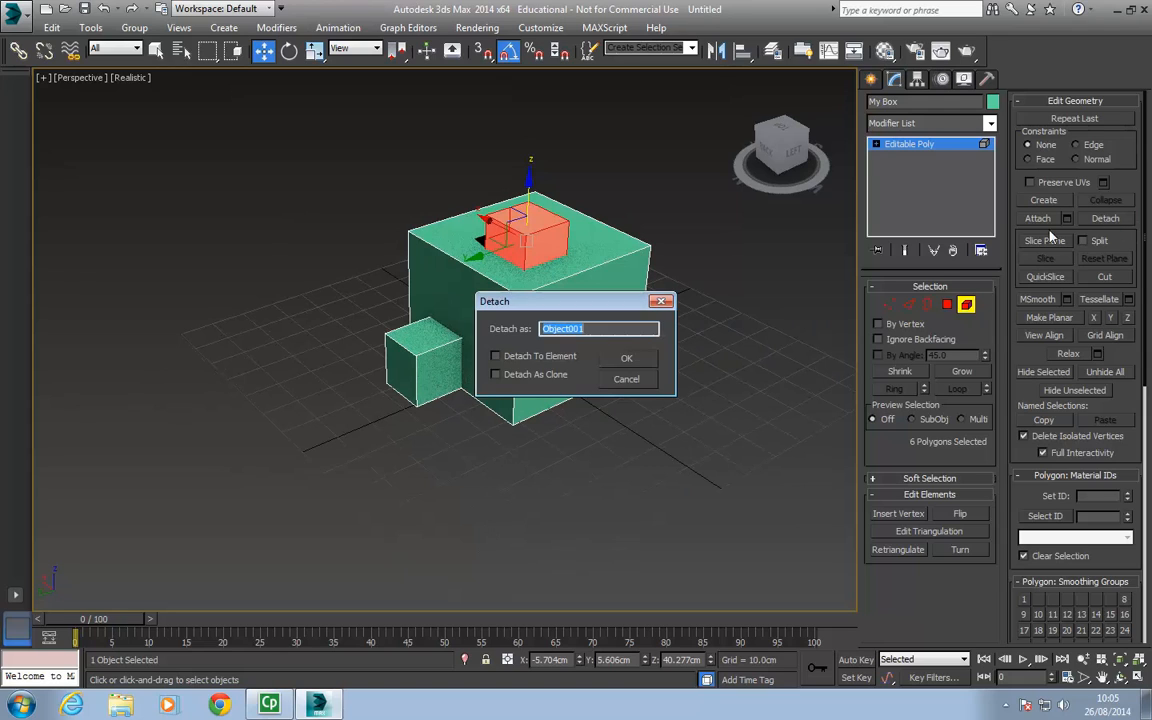
{"action": "left_click_drag", "start_coordinate": [530, 301], "coordinate": [642, 432]}
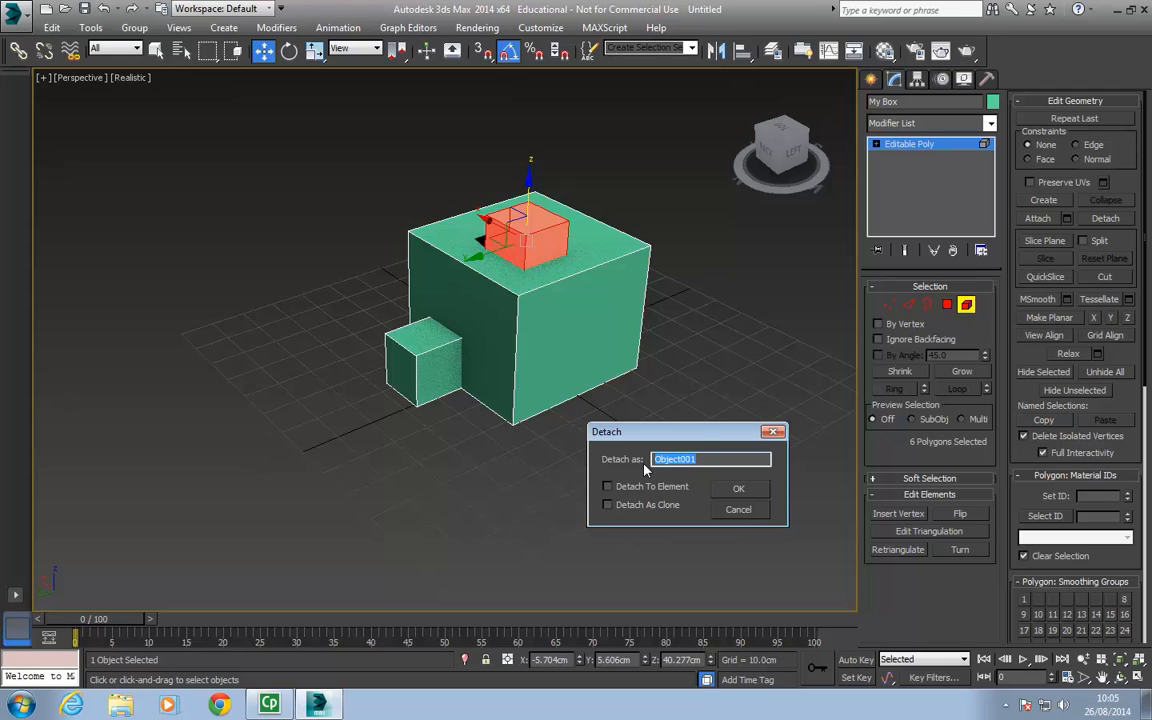
{"action": "left_click_drag", "start_coordinate": [697, 436], "coordinate": [720, 405]}
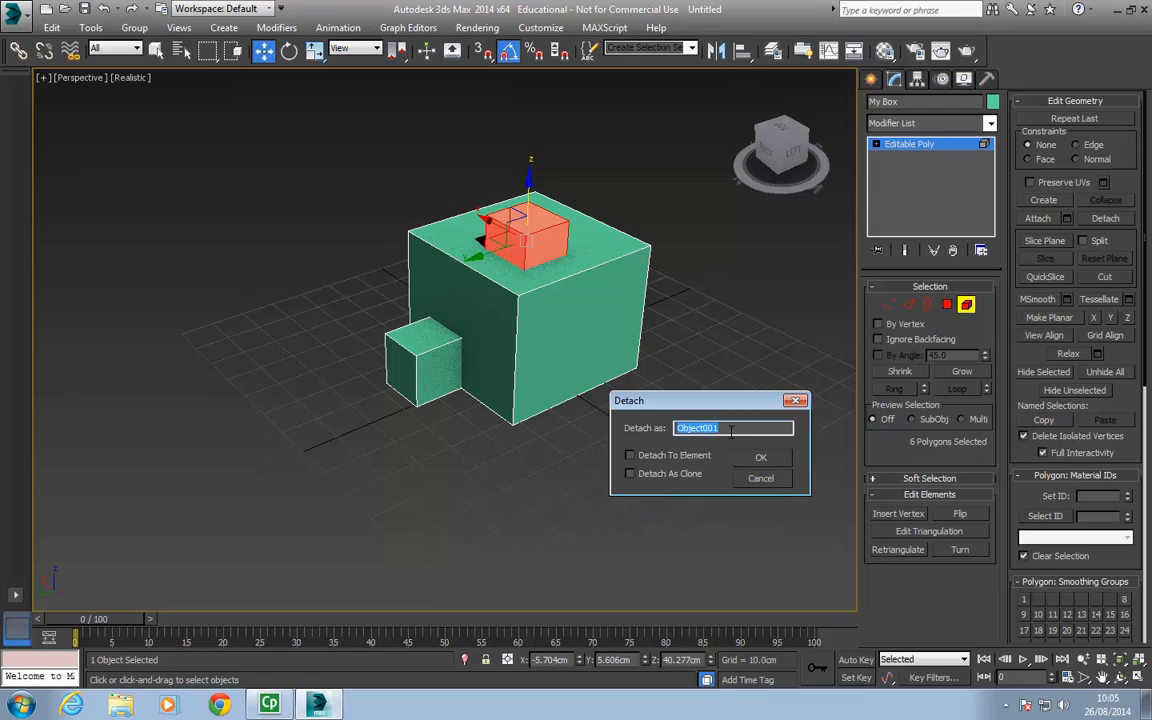
{"action": "type", "text": "my box 2"}
{"action": "key", "text": "Return"}
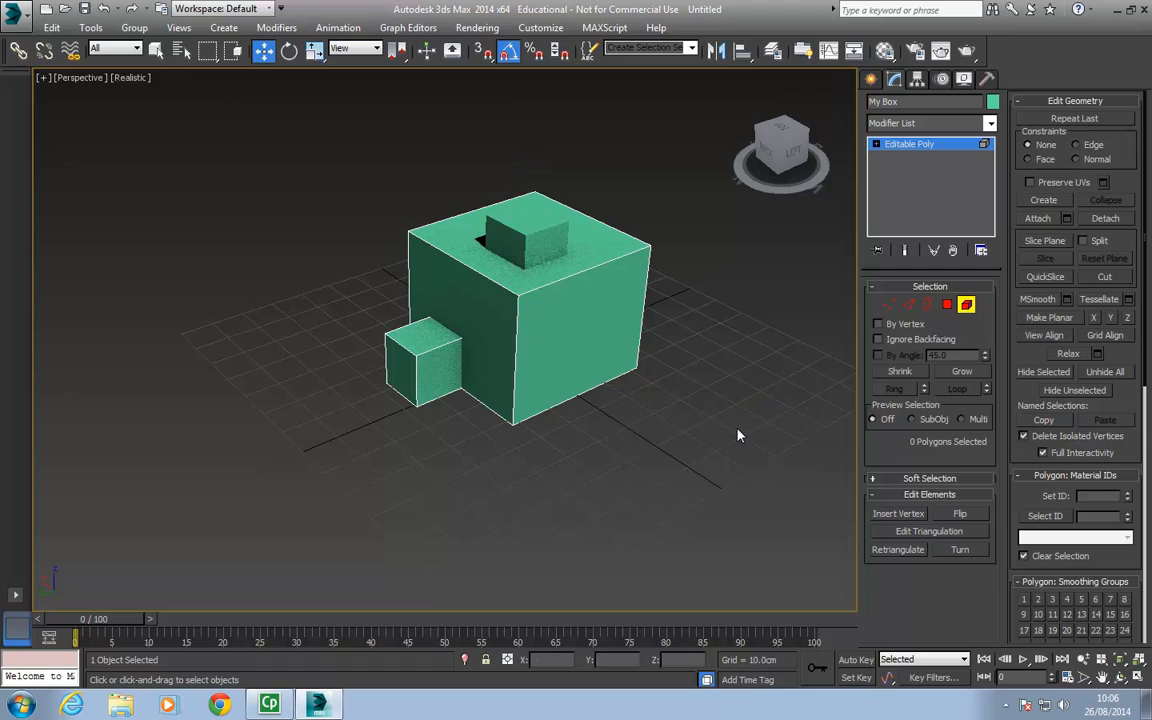
Step: Leave Element editing and move my box 2 away from the large box along the X axis to about -60.2 cm
{"action": "left_click", "coordinate": [968, 305]}
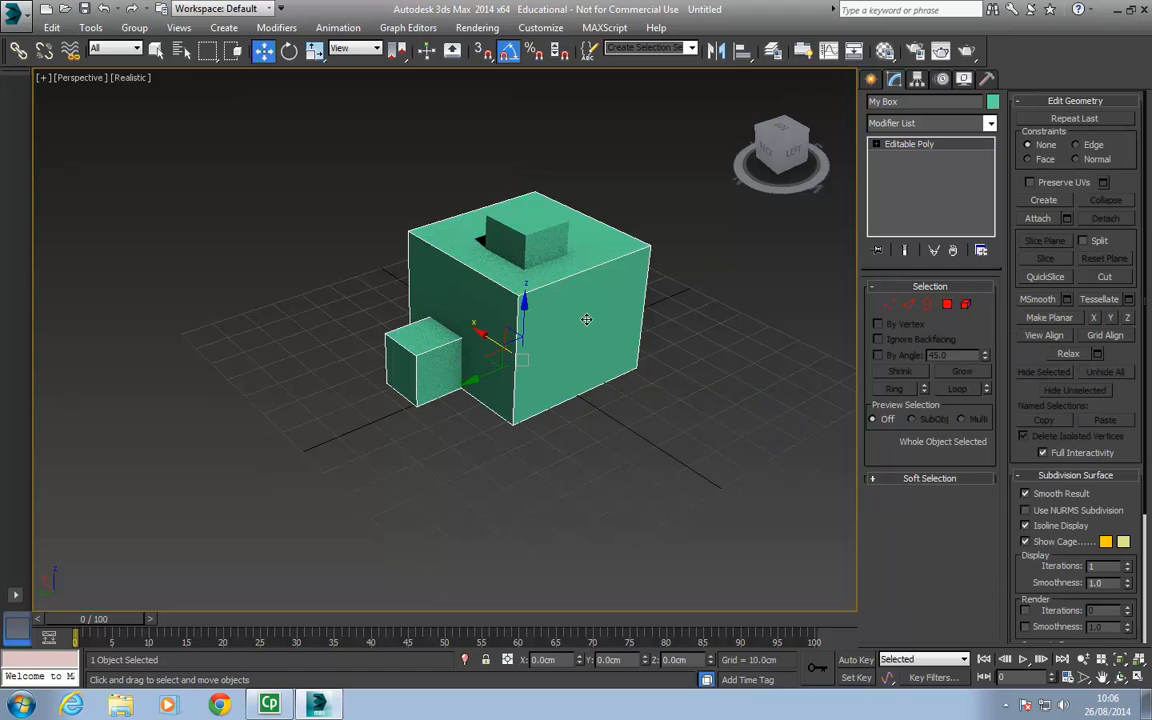
{"action": "mouse_move", "coordinate": [586, 321]}
{"action": "middle_mouse_down", "text": "alt"}
{"action": "mouse_move", "coordinate": [706, 283]}
{"action": "mouse_move", "coordinate": [729, 312]}
{"action": "mouse_move", "coordinate": [607, 311]}
{"action": "middle_mouse_up", "text": "alt"}
{"action": "scroll", "coordinate": [548, 301], "scroll_direction": "up", "scroll_amount": 3}
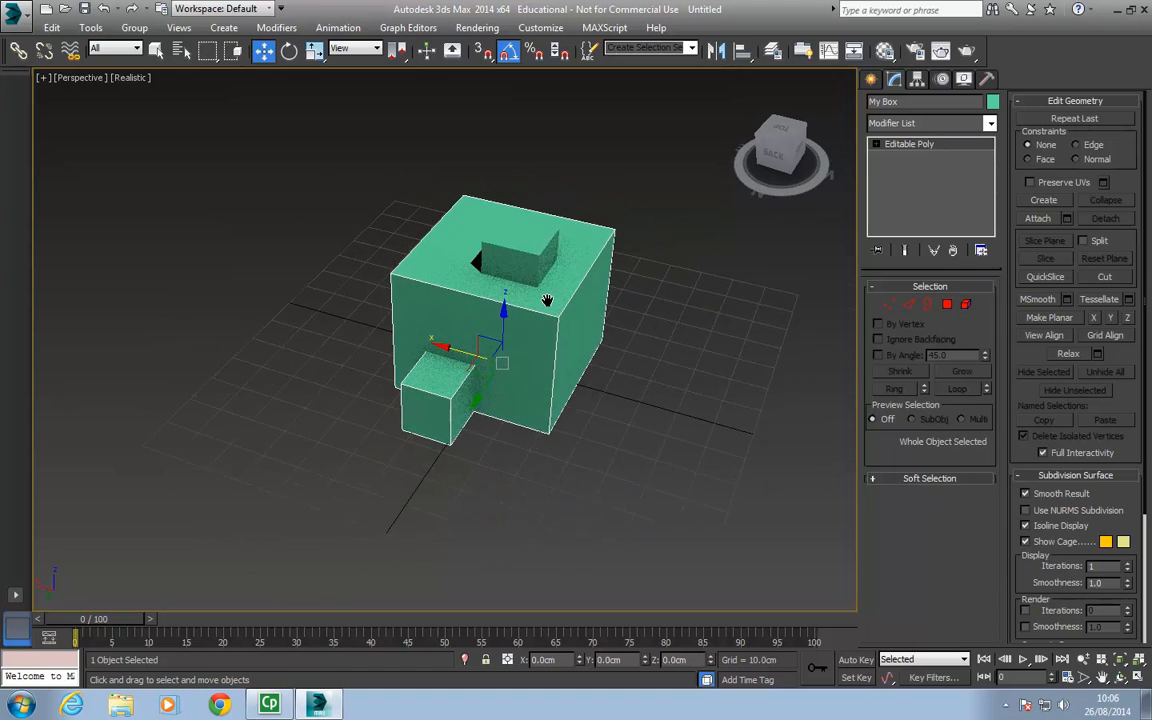
{"action": "middle_click_drag", "start_coordinate": [537, 247], "coordinate": [514, 203], "text": "alt"}
{"action": "left_click", "coordinate": [491, 198]}
{"action": "scroll", "coordinate": [514, 203], "scroll_direction": "down", "scroll_amount": 3}
{"action": "left_click_drag", "start_coordinate": [400, 305], "coordinate": [616, 314]}
{"action": "mouse_move", "coordinate": [620, 290]}
{"action": "middle_mouse_down", "text": "alt"}
{"action": "mouse_move", "coordinate": [602, 265]}
{"action": "mouse_move", "coordinate": [617, 275]}
{"action": "middle_mouse_up", "text": "alt"}
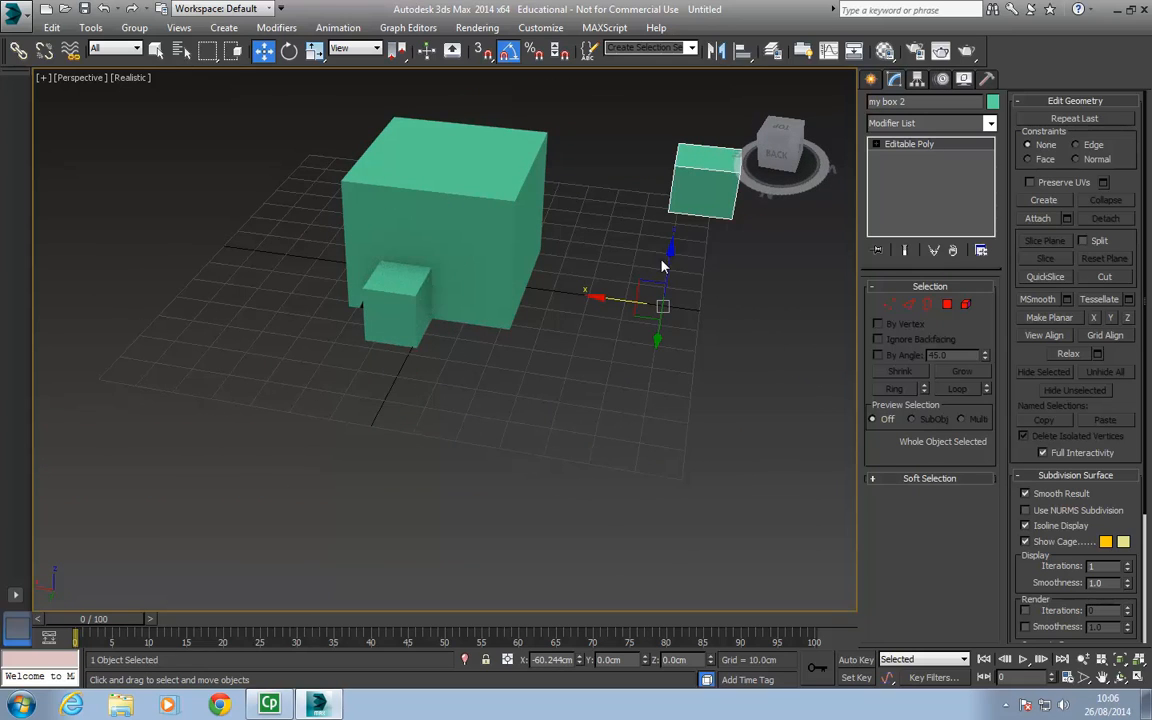
Step: Delete my box 2 and the remaining joined boxes to empty the scene
{"action": "left_click", "coordinate": [437, 198]}
{"action": "middle_click_drag", "start_coordinate": [470, 213], "coordinate": [422, 311], "text": "alt"}
{"action": "left_click", "coordinate": [625, 214]}
{"action": "key", "text": "Delete"}
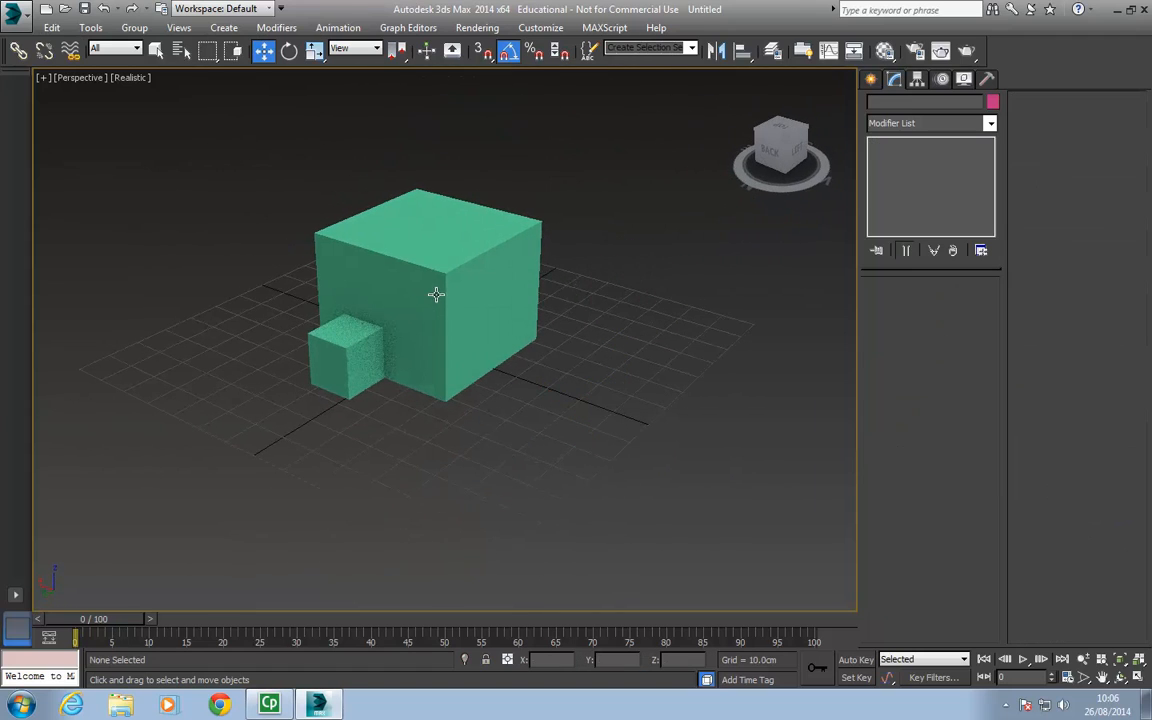
{"action": "left_click", "coordinate": [472, 290]}
{"action": "key", "text": "Delete"}
{"action": "middle_click_drag", "start_coordinate": [470, 291], "coordinate": [516, 275]}
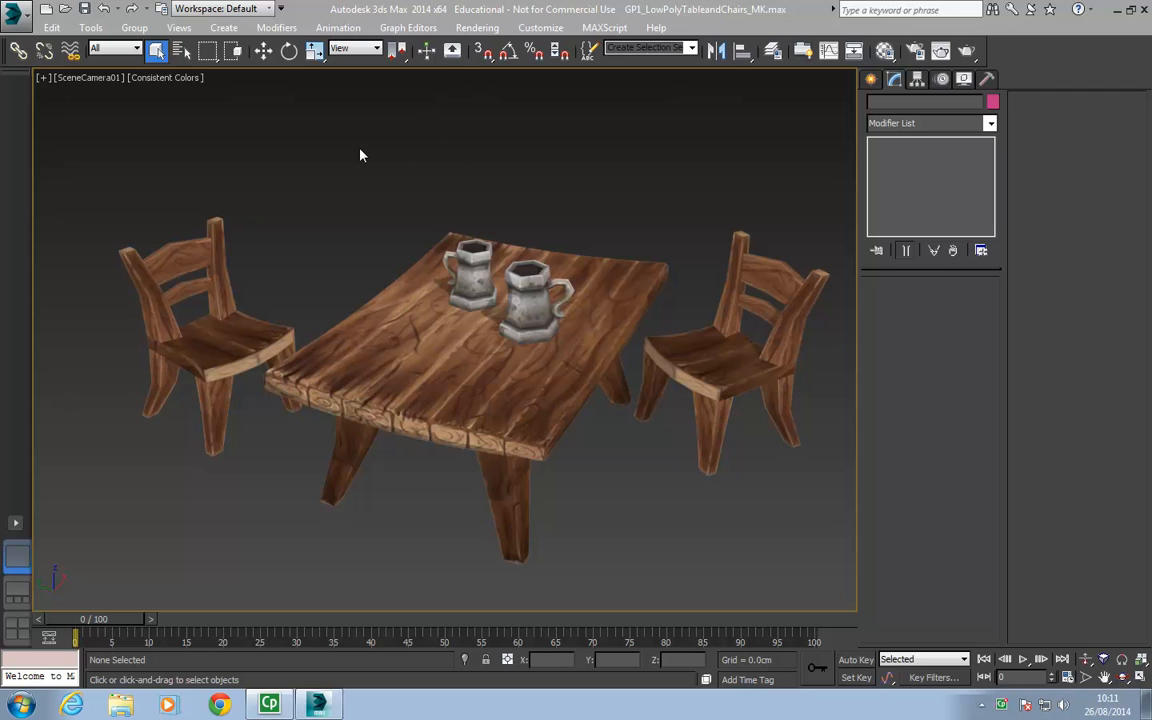
Step: View the table and chairs scene through SceneCamera02
{"action": "key", "text": "c"}
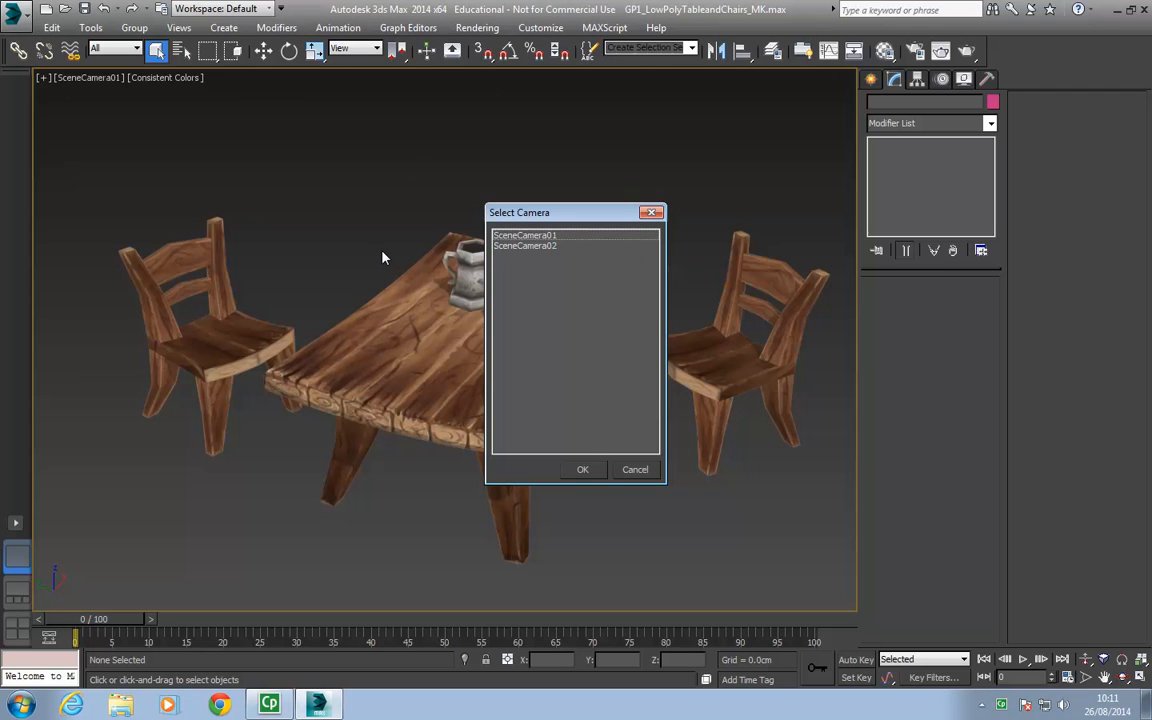
{"action": "left_click", "coordinate": [528, 246]}
{"action": "double_click", "coordinate": [528, 246]}
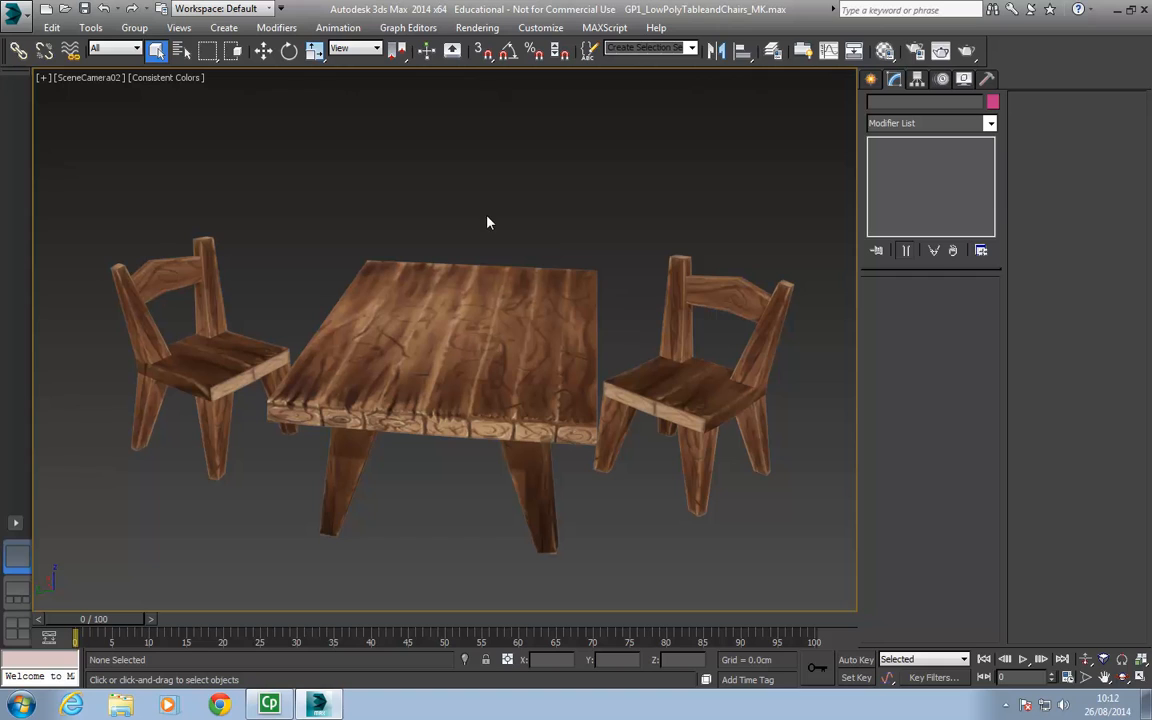
{"action": "mouse_move", "coordinate": [474, 240]}
{"action": "middle_mouse_down"}
{"action": "mouse_move", "coordinate": [491, 217]}
{"action": "mouse_move", "coordinate": [478, 228]}
{"action": "middle_mouse_up"}
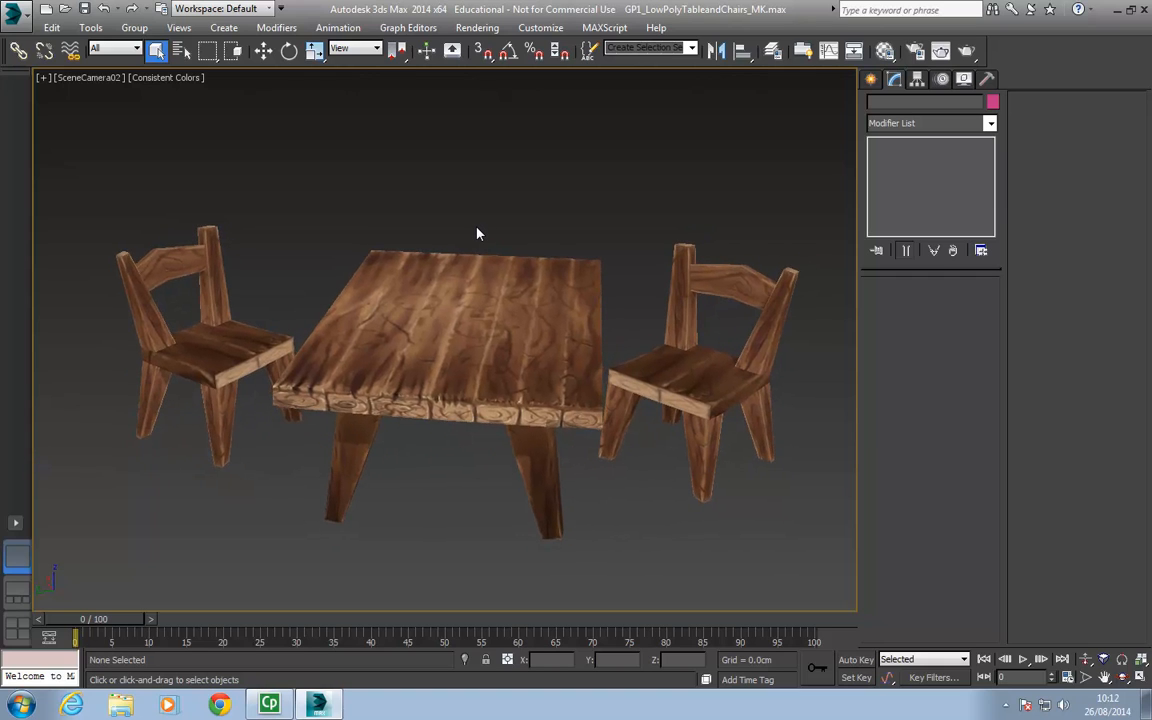
Step: Start a new empty scene without saving the changes to the table and chairs file
{"action": "left_click", "coordinate": [24, 18]}
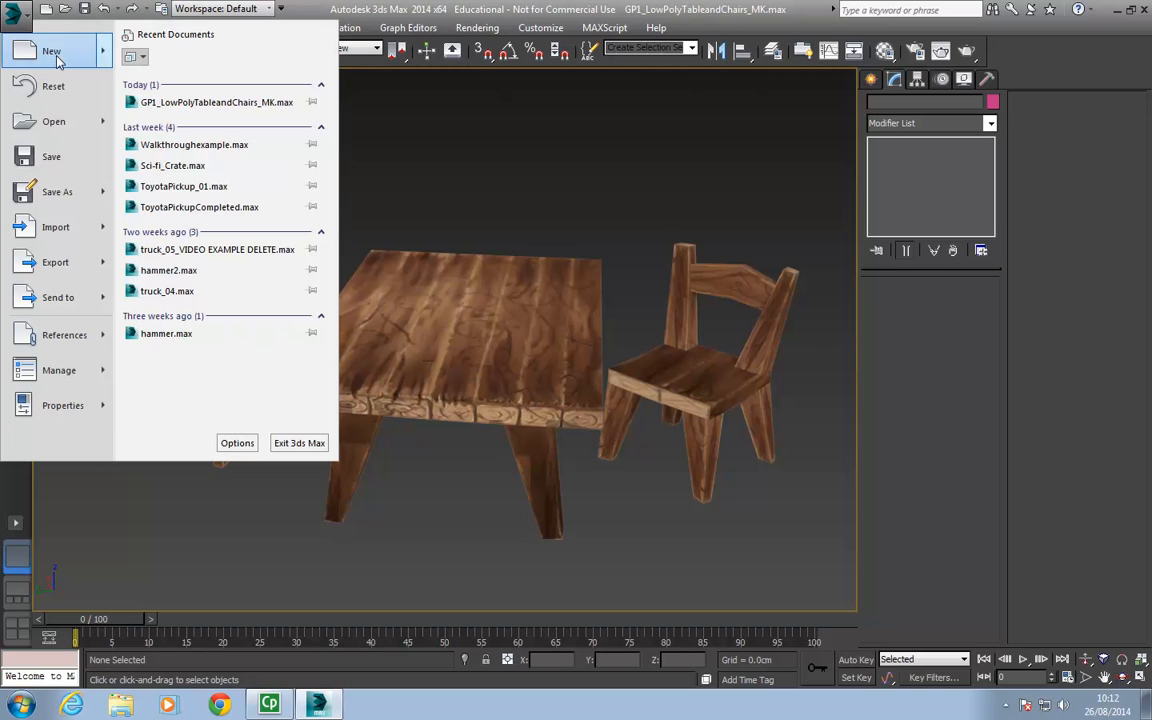
{"action": "left_click", "coordinate": [50, 53]}
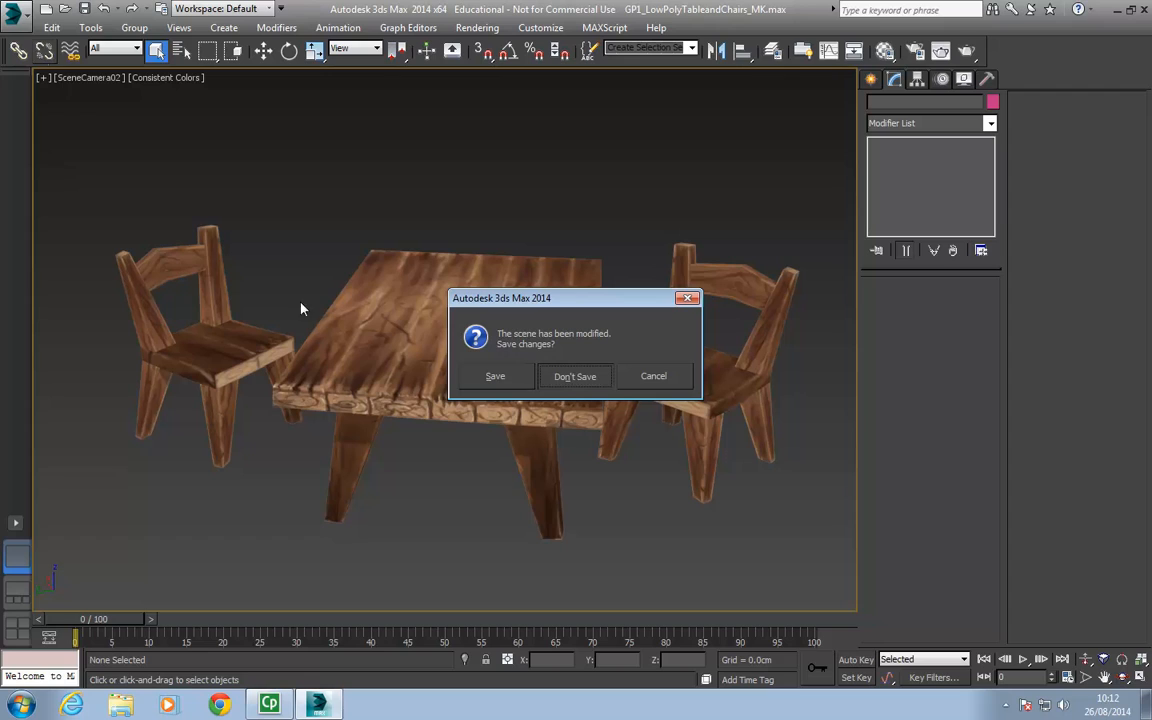
{"action": "left_click", "coordinate": [573, 376]}
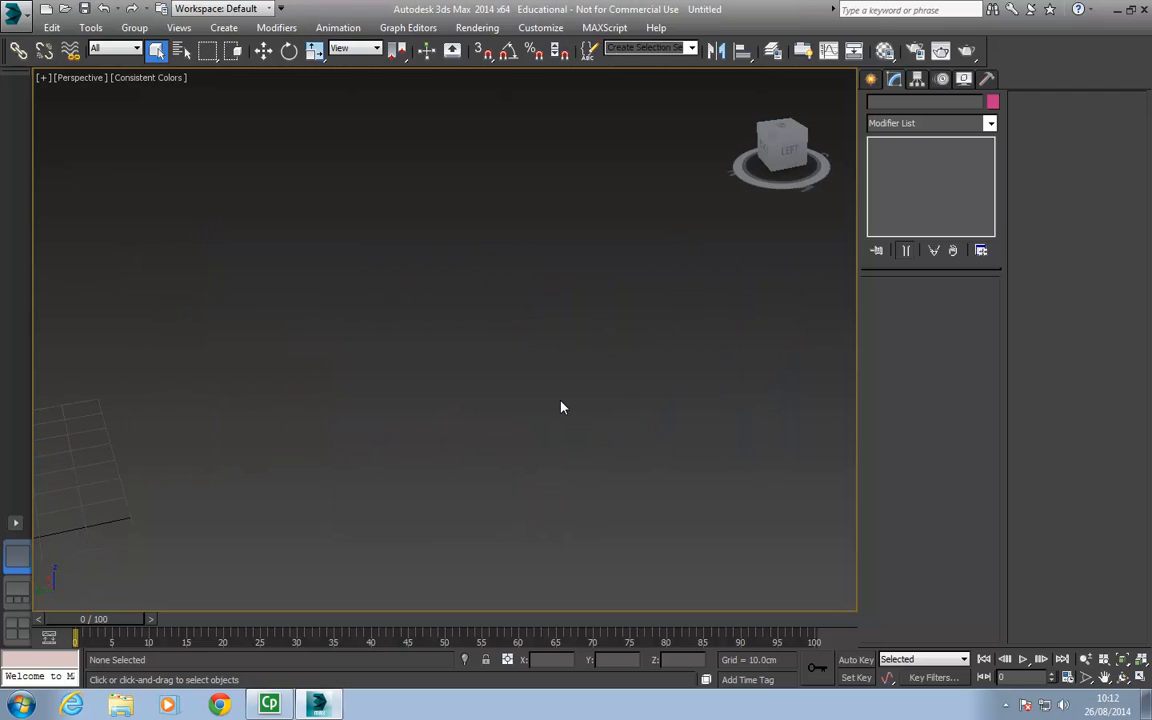
{"action": "middle_click_drag", "start_coordinate": [542, 361], "coordinate": [580, 415], "text": "alt"}
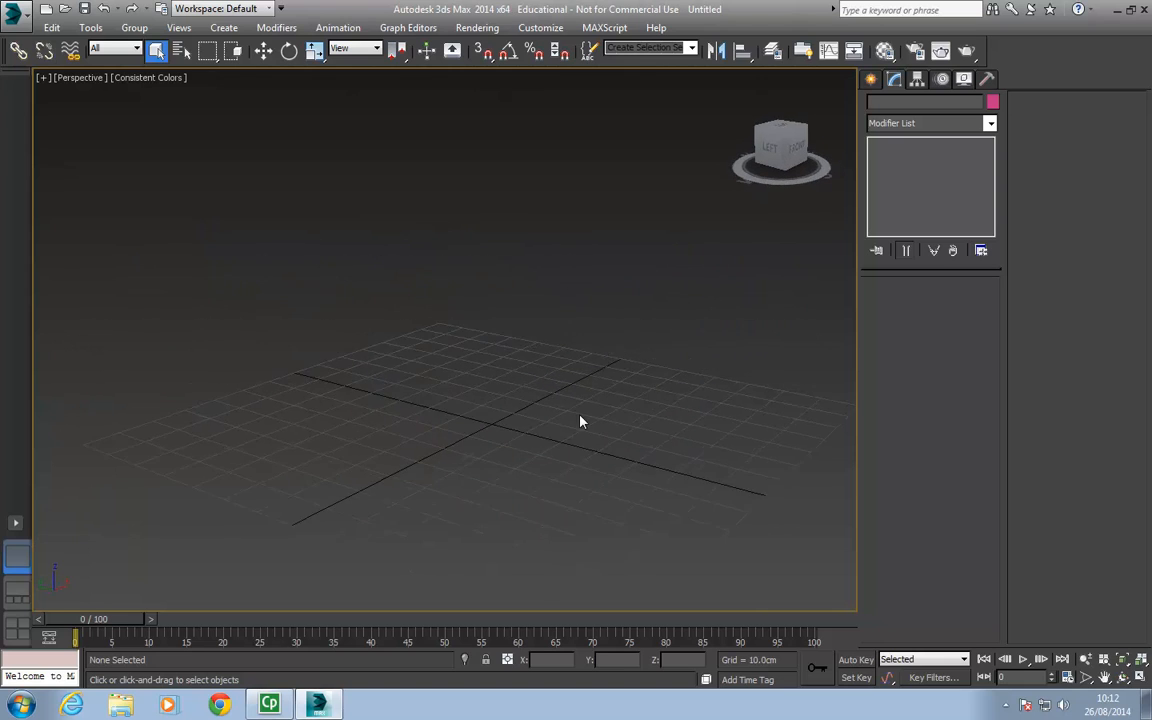
{"action": "scroll", "coordinate": [579, 399], "scroll_direction": "down", "scroll_amount": 5}
{"action": "scroll", "coordinate": [455, 396], "scroll_direction": "up", "scroll_amount": 3}
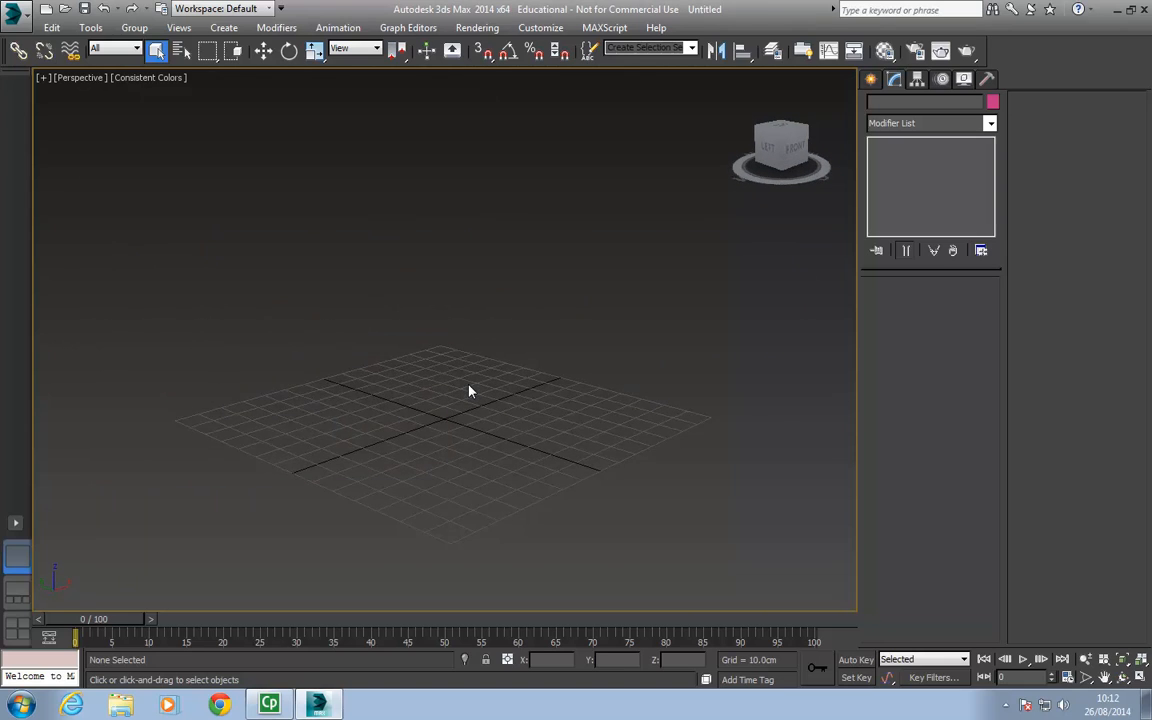
{"action": "scroll", "coordinate": [482, 391], "scroll_direction": "up", "scroll_amount": 3}
{"action": "scroll", "coordinate": [485, 385], "scroll_direction": "up", "scroll_amount": 3}
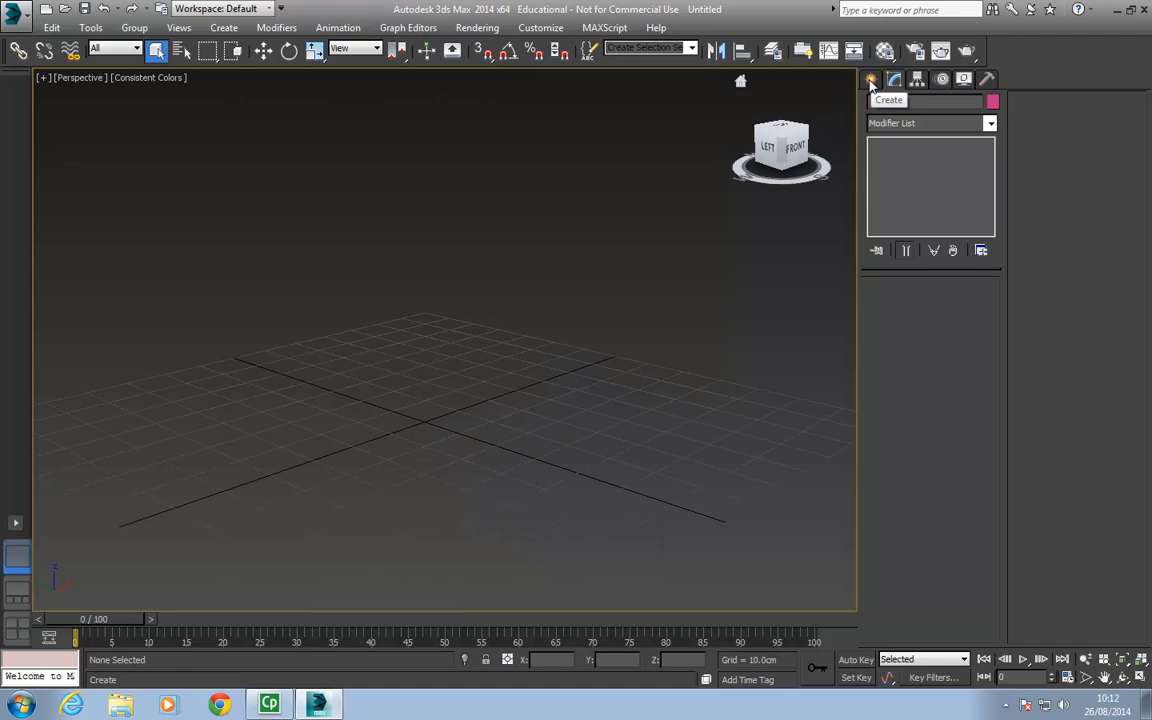
{"action": "middle_click_drag", "start_coordinate": [438, 445], "coordinate": [450, 406]}
{"action": "scroll", "coordinate": [474, 403], "scroll_direction": "down", "scroll_amount": 3}
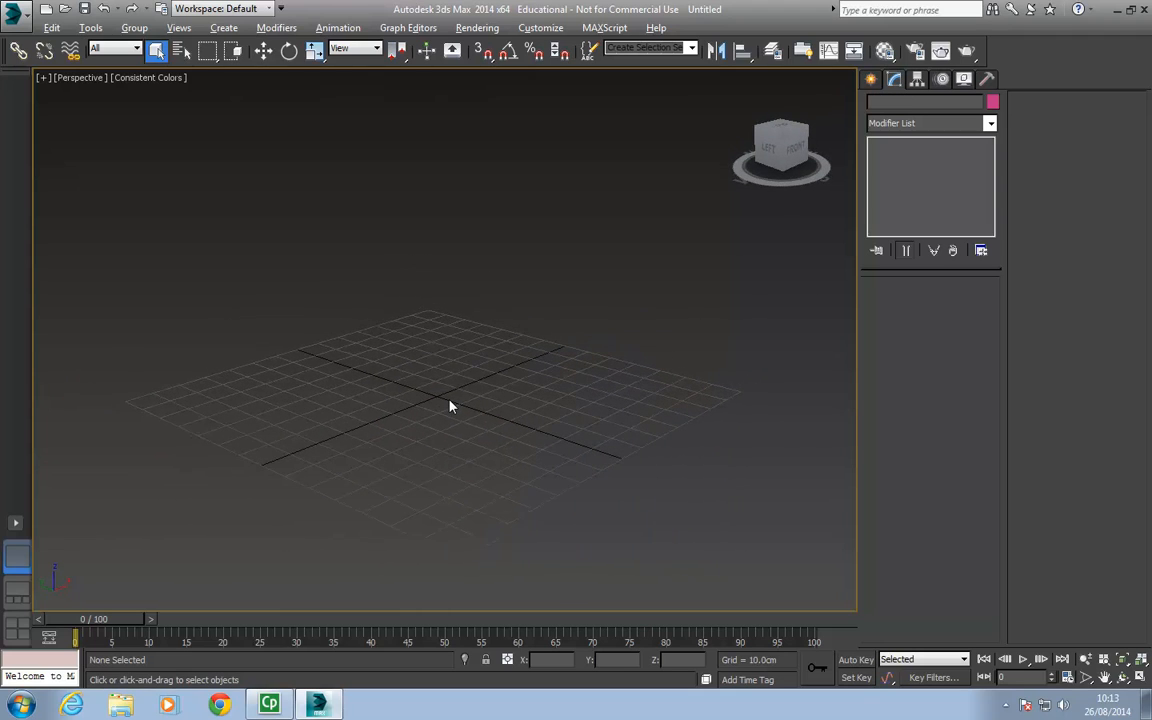
Step: Create a flat box about 55.4 cm long, 79.3 cm wide and 4.8 cm high across the grid's centre as the tabletop
{"action": "left_click", "coordinate": [871, 82]}
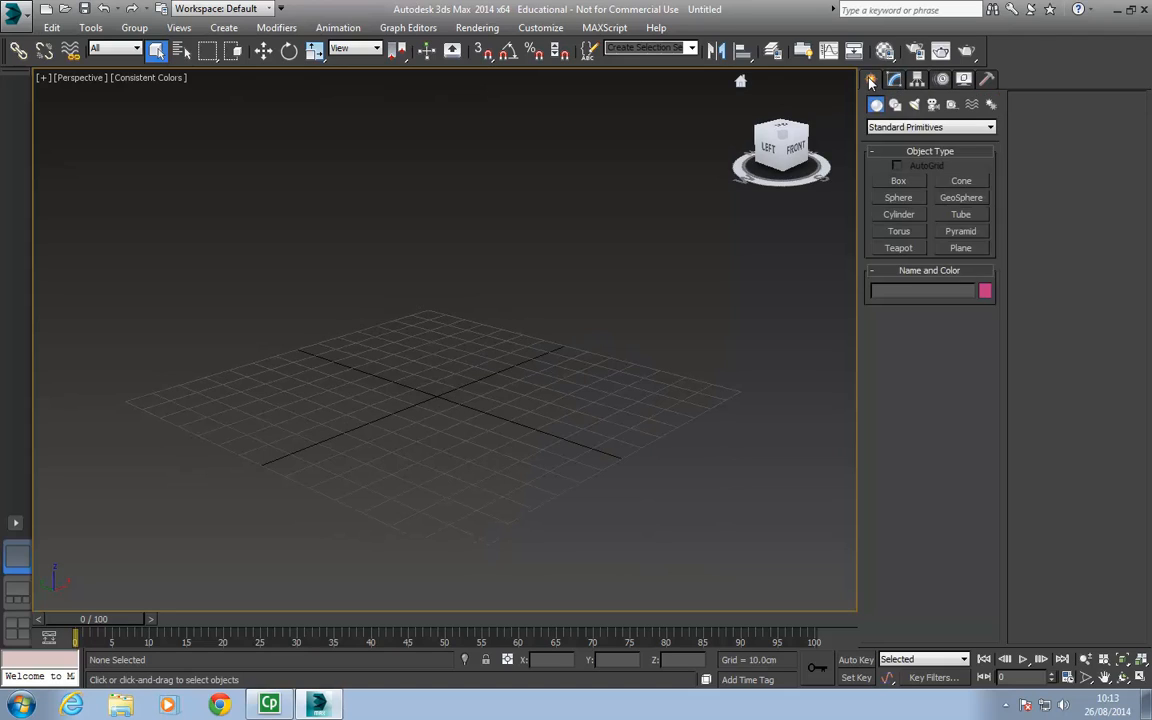
{"action": "left_click", "coordinate": [899, 181]}
{"action": "middle_click_drag", "start_coordinate": [357, 340], "coordinate": [350, 412], "text": "alt"}
{"action": "left_click_drag", "start_coordinate": [295, 420], "coordinate": [590, 390]}
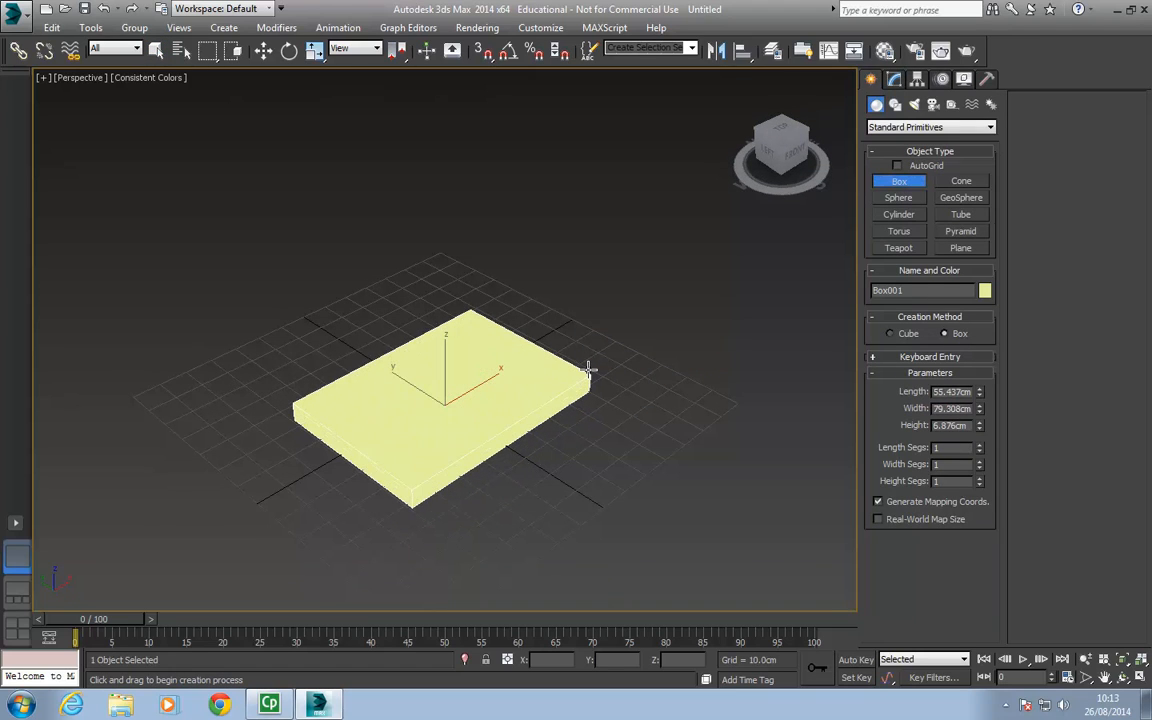
{"action": "left_click", "coordinate": [589, 376]}
{"action": "middle_click_drag", "start_coordinate": [548, 417], "coordinate": [562, 380], "text": "alt"}
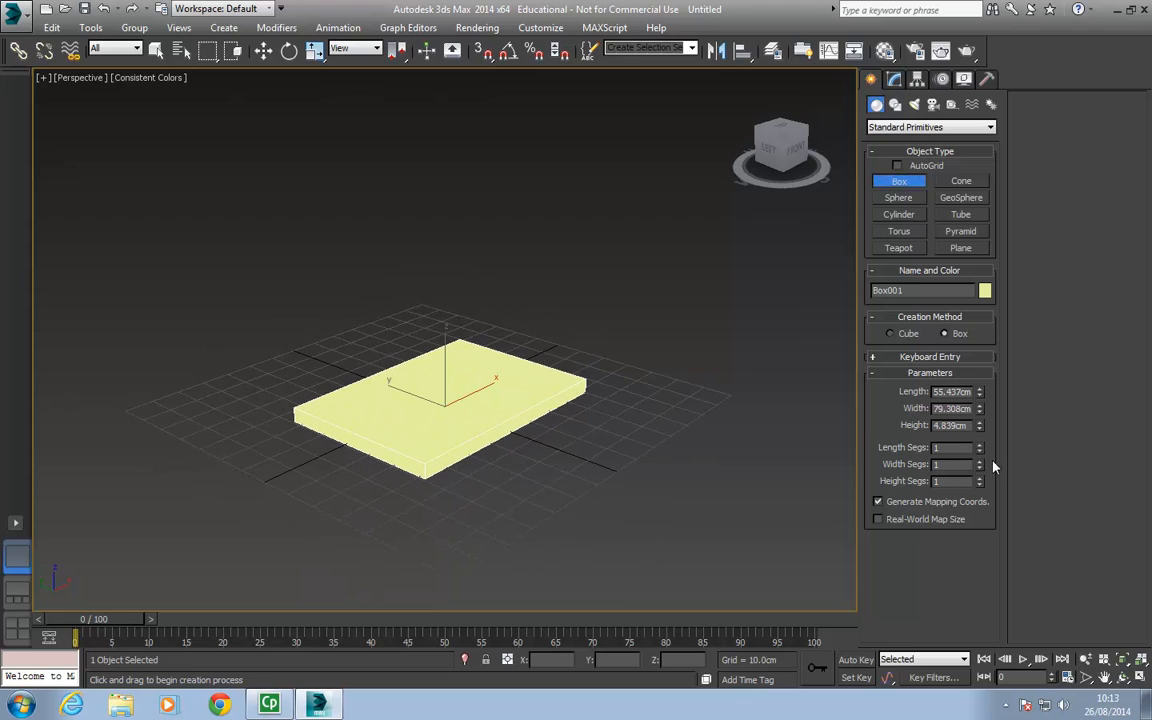
Step: Give the tabletop box 7 length and 9 width segments, and raise it to about Z 28.1 cm
{"action": "left_click_drag", "start_coordinate": [980, 448], "coordinate": [960, 398]}
{"action": "left_click_drag", "start_coordinate": [980, 463], "coordinate": [997, 395]}
{"action": "middle_click_drag", "start_coordinate": [453, 329], "coordinate": [453, 355], "text": "alt"}
{"action": "key", "text": "w"}
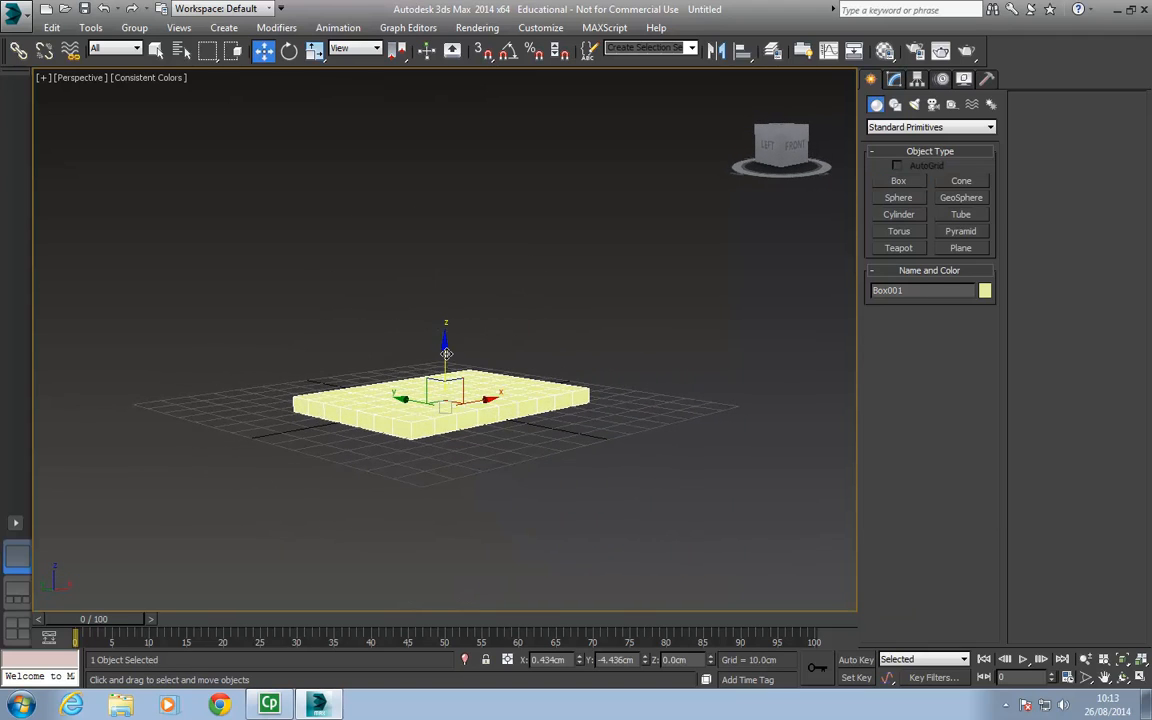
{"action": "left_click_drag", "start_coordinate": [446, 352], "coordinate": [460, 267]}
{"action": "middle_click_drag", "start_coordinate": [474, 339], "coordinate": [501, 290], "text": "alt"}
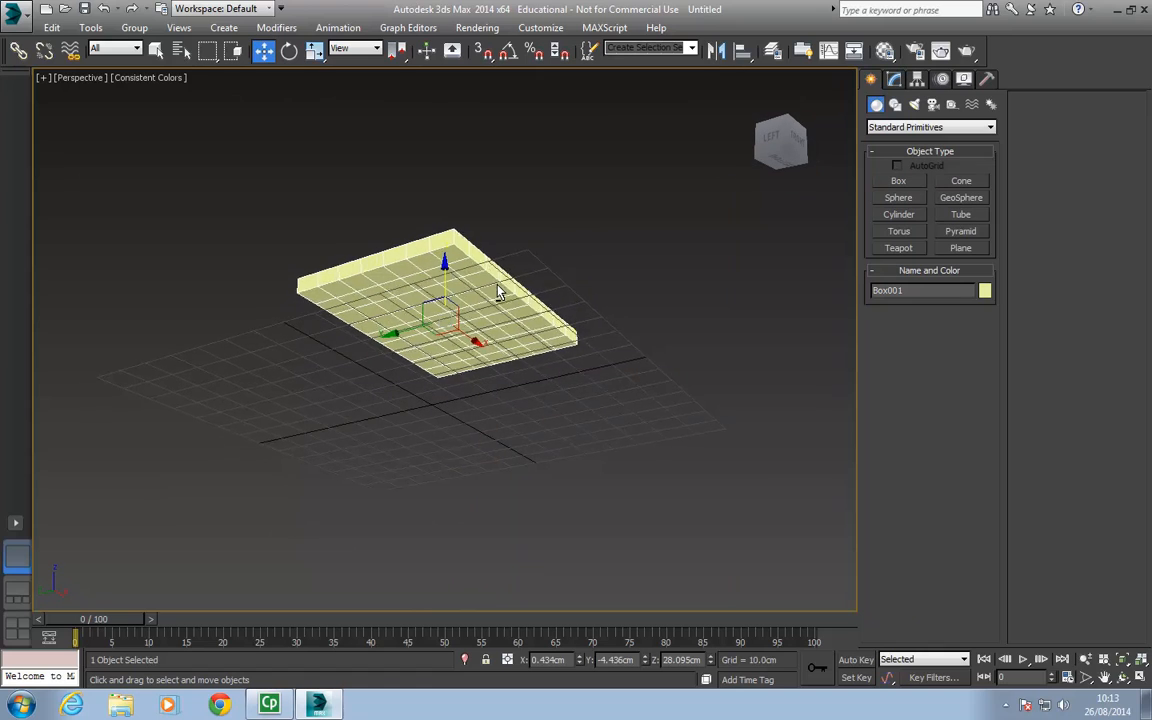
Step: Convert the tabletop box to an editable poly
{"action": "right_click", "coordinate": [462, 283]}
{"action": "mouse_move", "coordinate": [501, 427]}
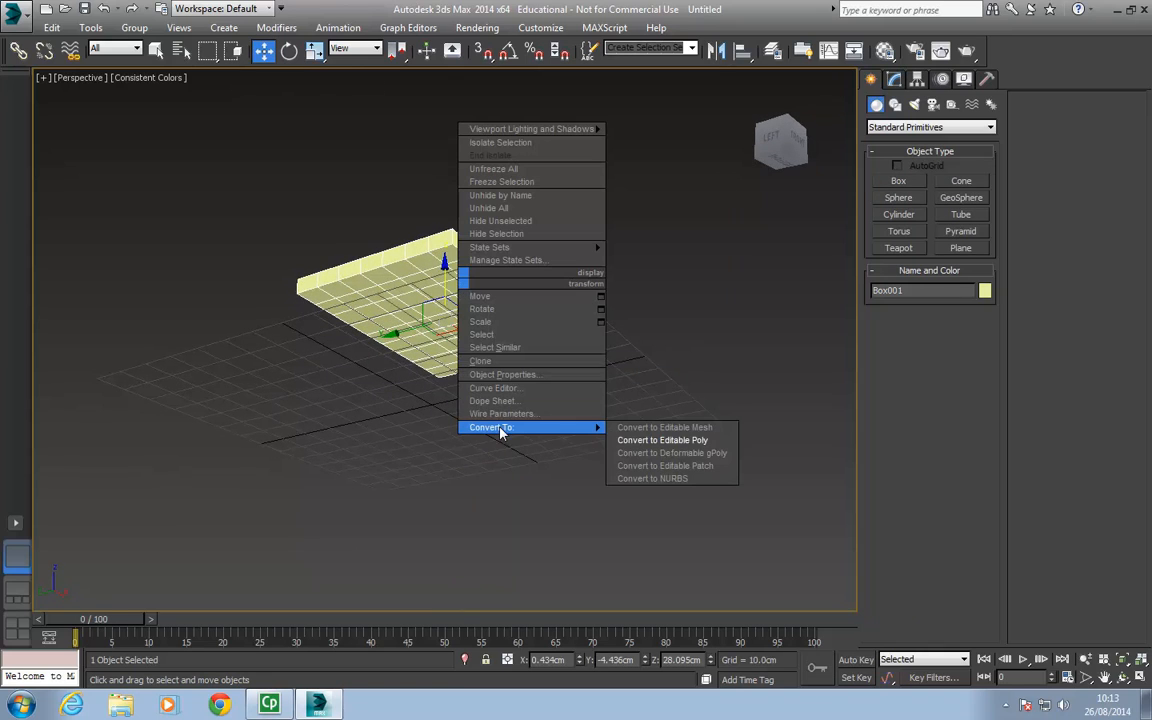
{"action": "left_click", "coordinate": [664, 440]}
Step: Extrude four polygons near the corners of the tabletop's underside by about 28.2 cm to form the legs
{"action": "key", "text": "4"}
{"action": "middle_click_drag", "start_coordinate": [605, 308], "coordinate": [411, 247], "text": "alt"}
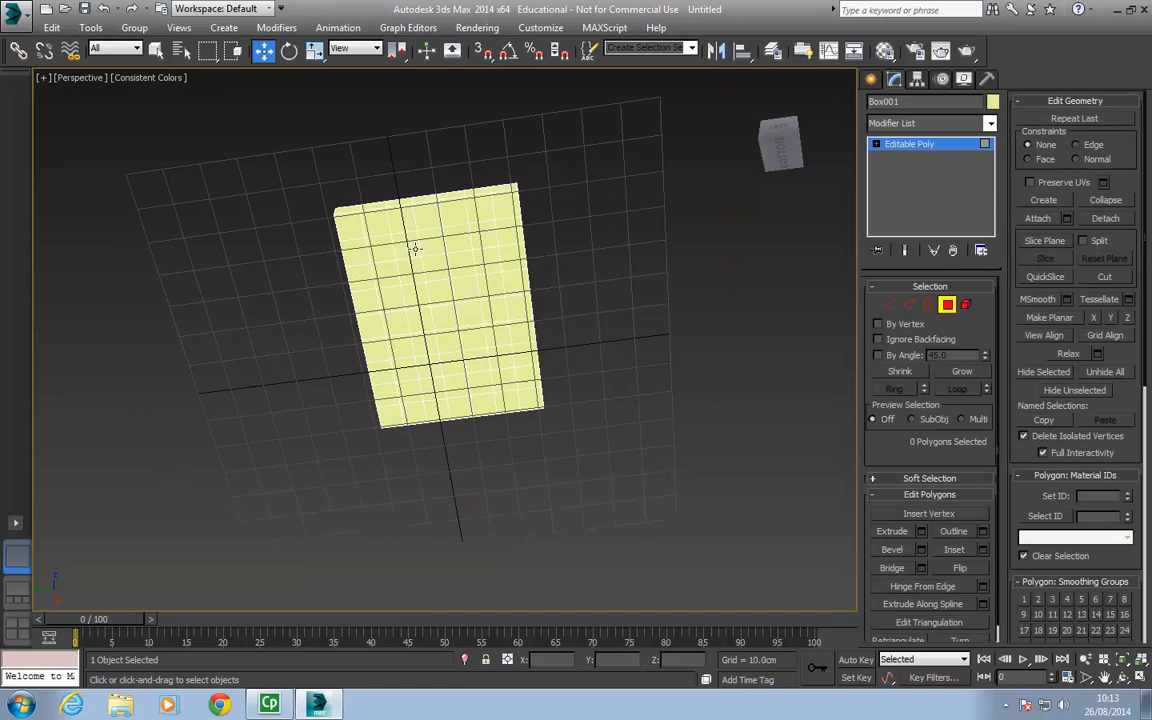
{"action": "left_click", "coordinate": [481, 228]}
{"action": "left_click", "coordinate": [380, 249], "text": "ctrl"}
{"action": "key", "text": "q"}
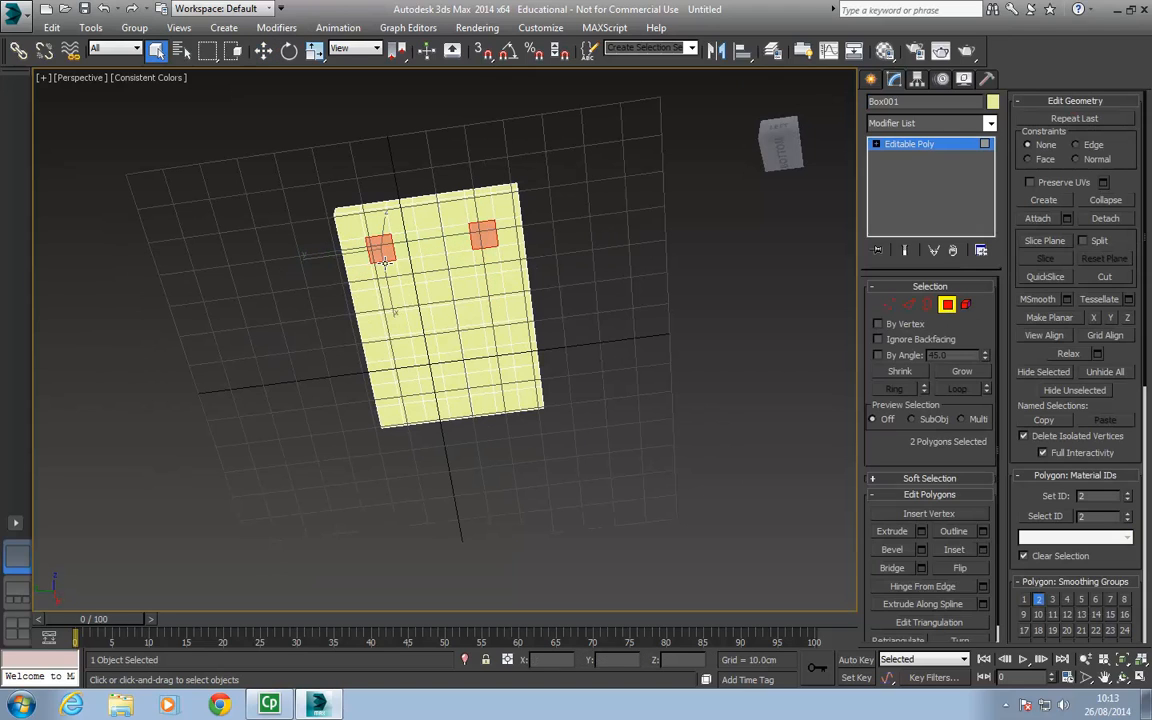
{"action": "left_click", "coordinate": [505, 393], "text": "ctrl"}
{"action": "left_click", "coordinate": [499, 306], "text": "ctrl"}
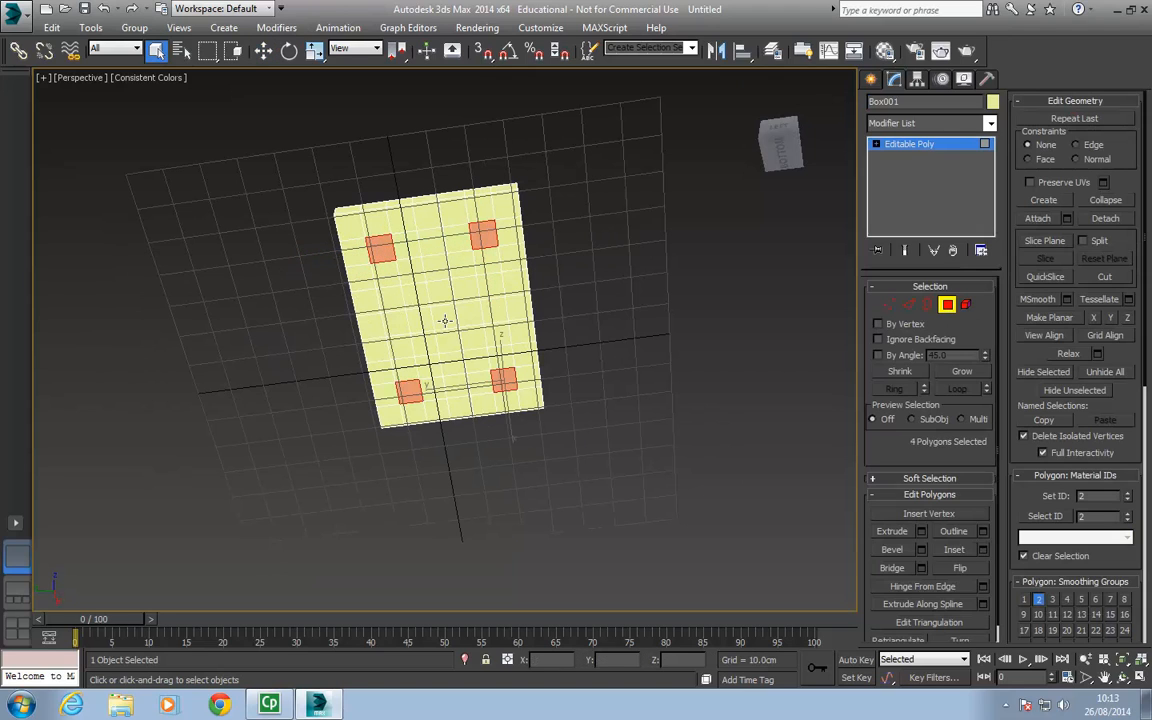
{"action": "middle_click_drag", "start_coordinate": [442, 319], "coordinate": [411, 397], "text": "alt"}
{"action": "left_click", "coordinate": [921, 531]}
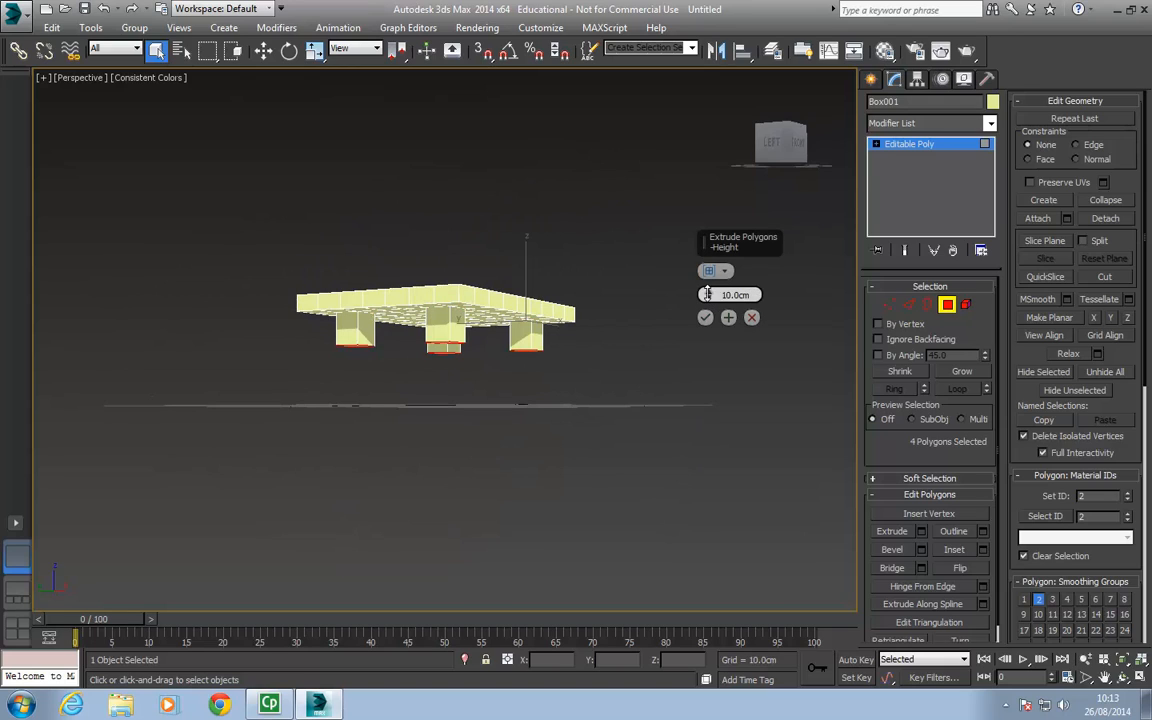
{"action": "left_click_drag", "start_coordinate": [708, 294], "coordinate": [703, 128]}
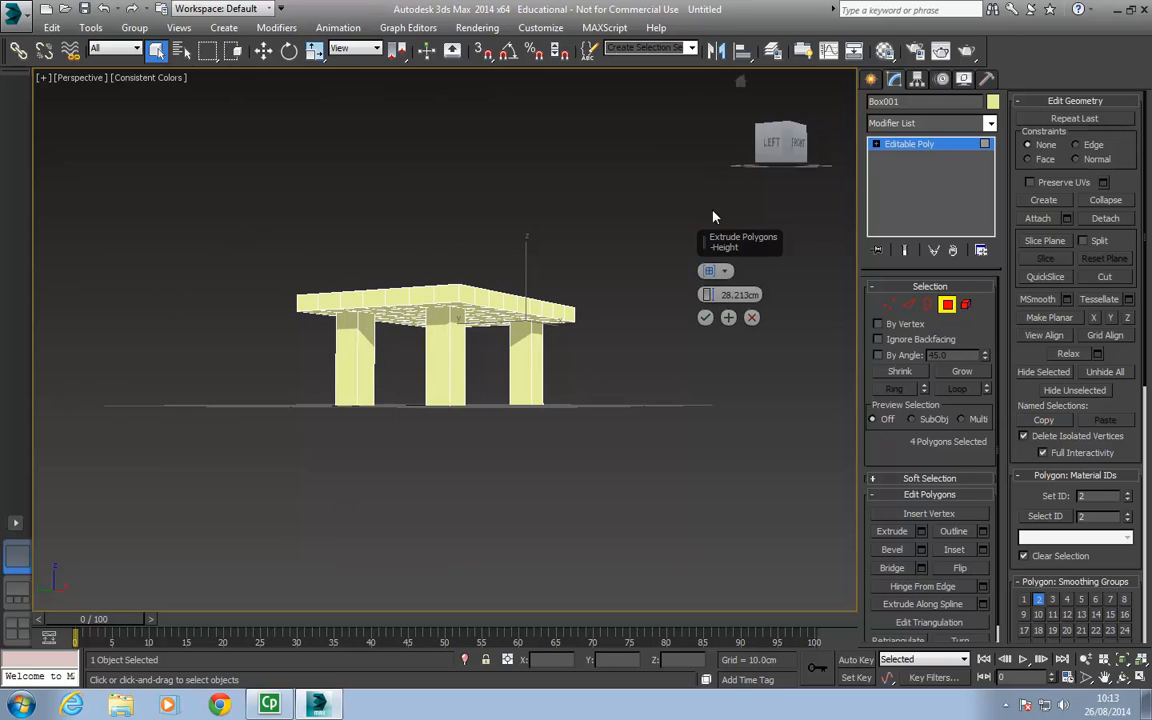
{"action": "left_click", "coordinate": [705, 317]}
Step: Scale down the end polygons of the four legs so that each leg tapers towards the floor
{"action": "mouse_move", "coordinate": [519, 325]}
{"action": "middle_mouse_down", "text": "alt"}
{"action": "mouse_move", "coordinate": [528, 291]}
{"action": "mouse_move", "coordinate": [514, 309]}
{"action": "middle_mouse_up", "text": "alt"}
{"action": "key", "text": "e"}
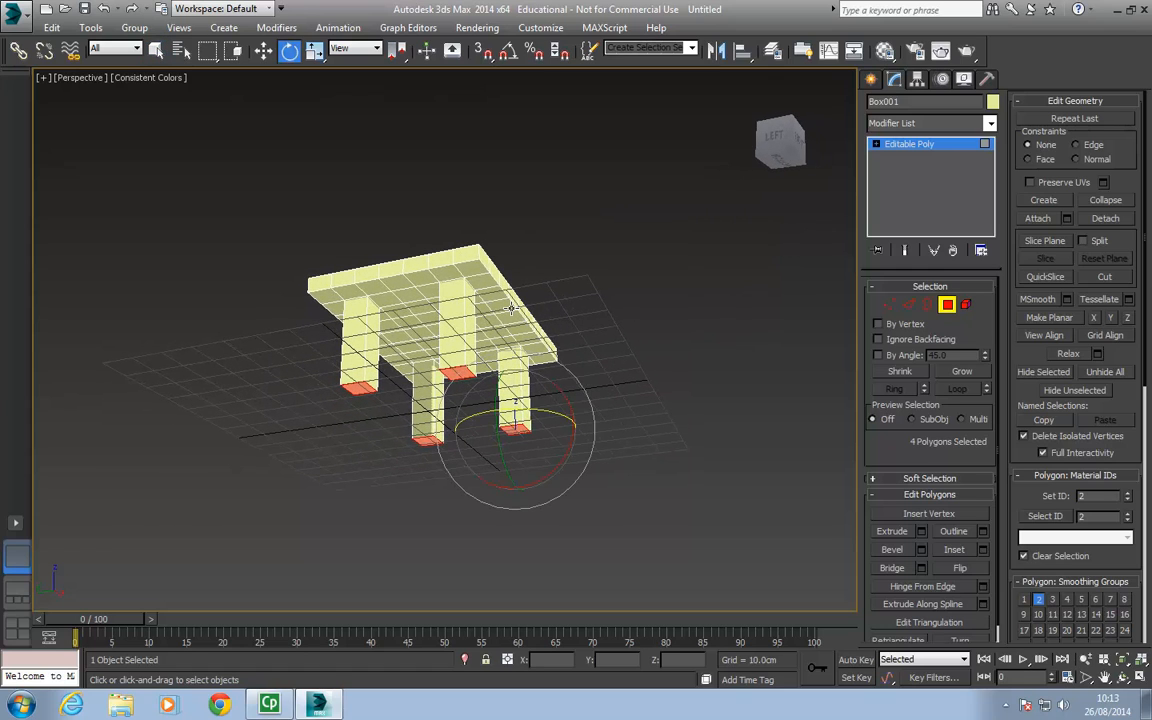
{"action": "key", "text": "w"}
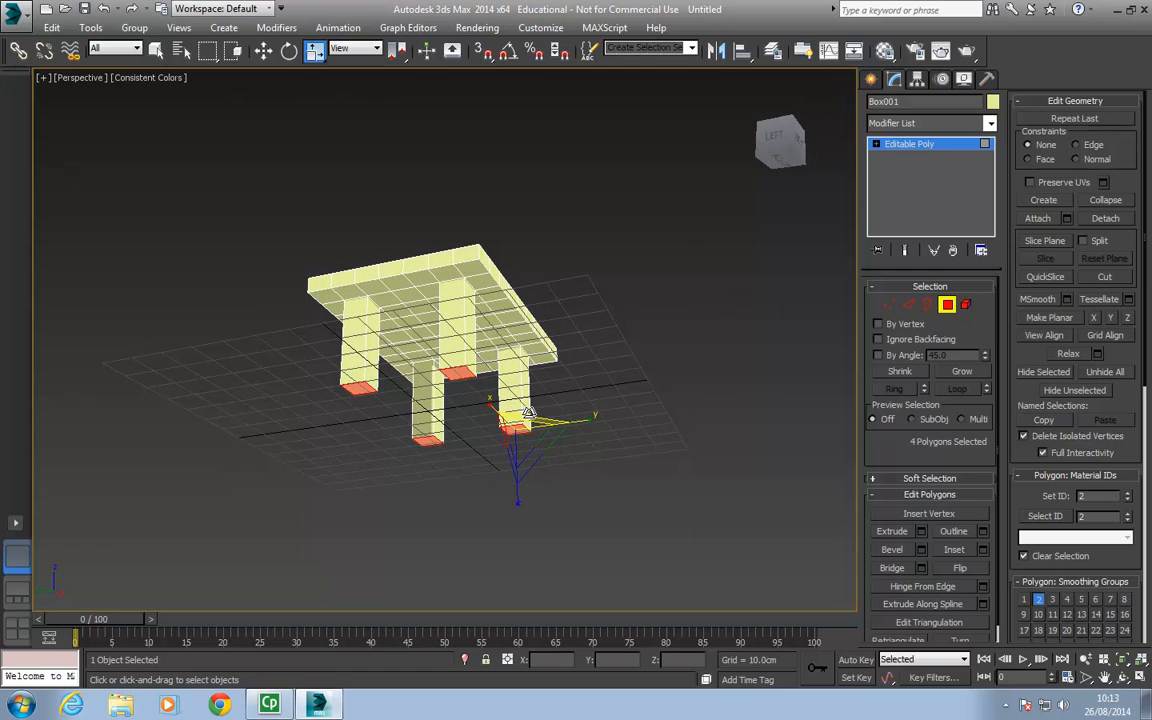
{"action": "left_click_drag", "start_coordinate": [532, 408], "coordinate": [518, 460]}
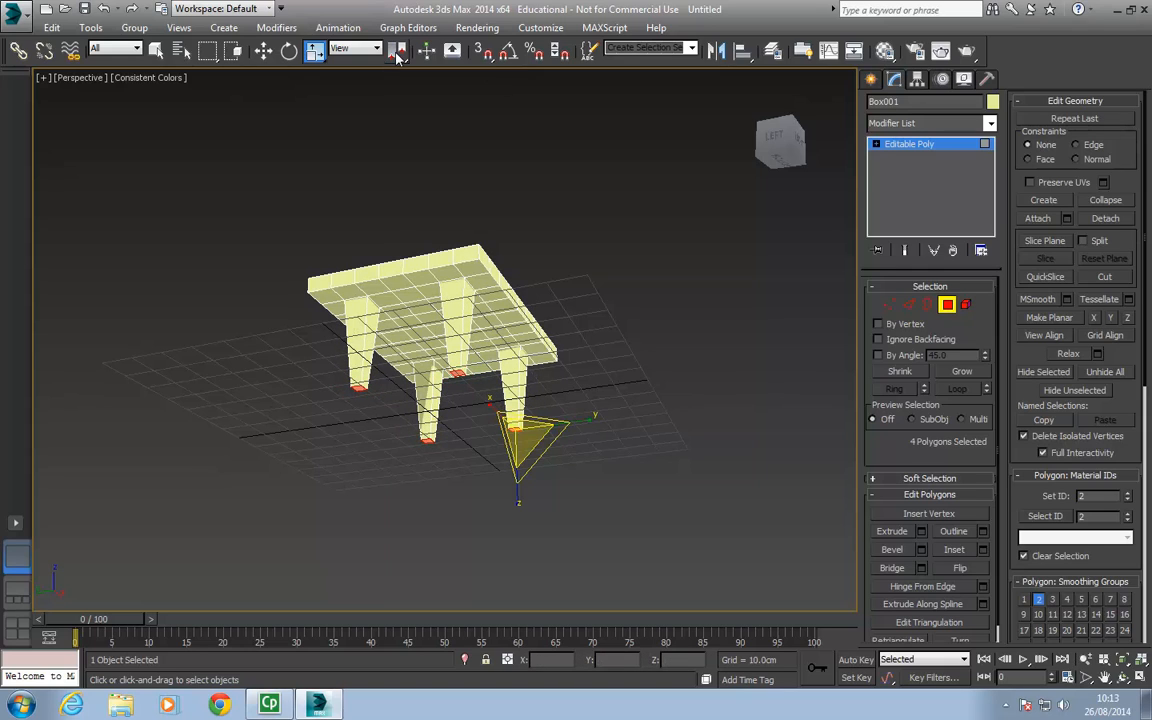
Step: Splay the legs by scaling their end polygons to 134% in X and Y about the shared selection center, and leave Polygon editing
{"action": "left_click_drag", "start_coordinate": [397, 51], "coordinate": [398, 104]}
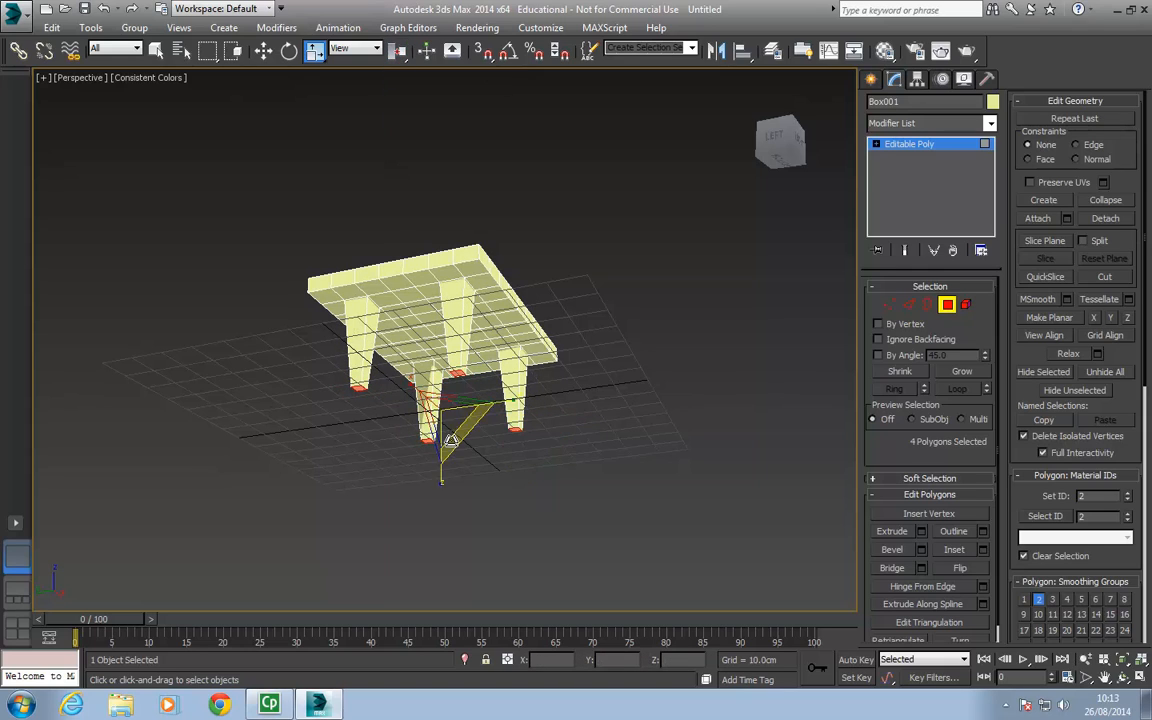
{"action": "left_click_drag", "start_coordinate": [452, 405], "coordinate": [460, 387]}
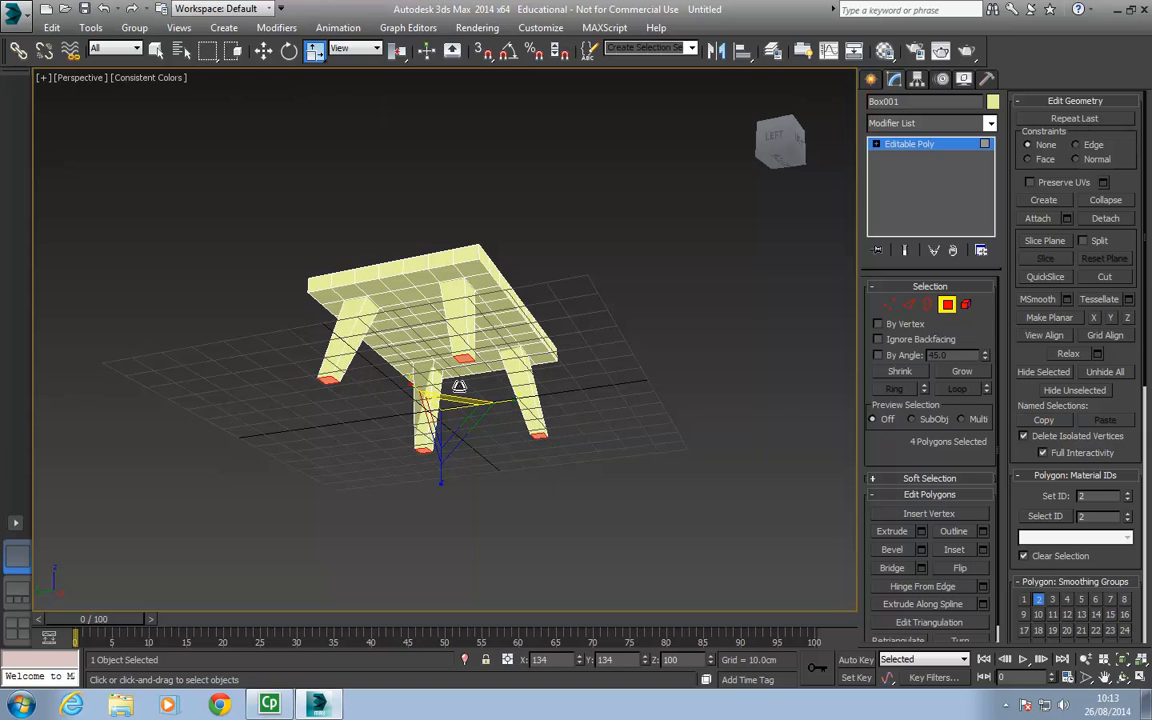
{"action": "middle_click_drag", "start_coordinate": [460, 384], "coordinate": [439, 407], "text": "alt"}
{"action": "middle_click_drag", "start_coordinate": [562, 300], "coordinate": [553, 310], "text": "alt"}
{"action": "middle_click_drag", "start_coordinate": [483, 367], "coordinate": [505, 335]}
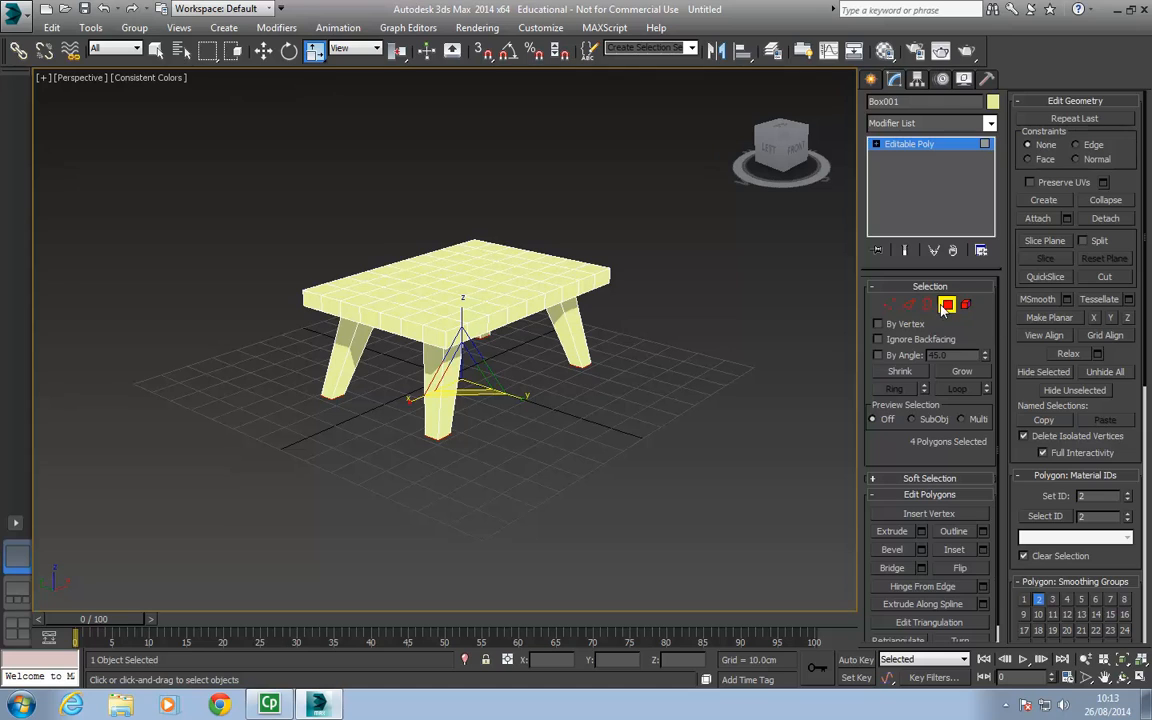
{"action": "left_click", "coordinate": [905, 146]}
Step: Create a second box beside the table, about 29.9 cm long, 29.4 cm wide and 8.1 cm high, as a chair seat
{"action": "left_click", "coordinate": [871, 78]}
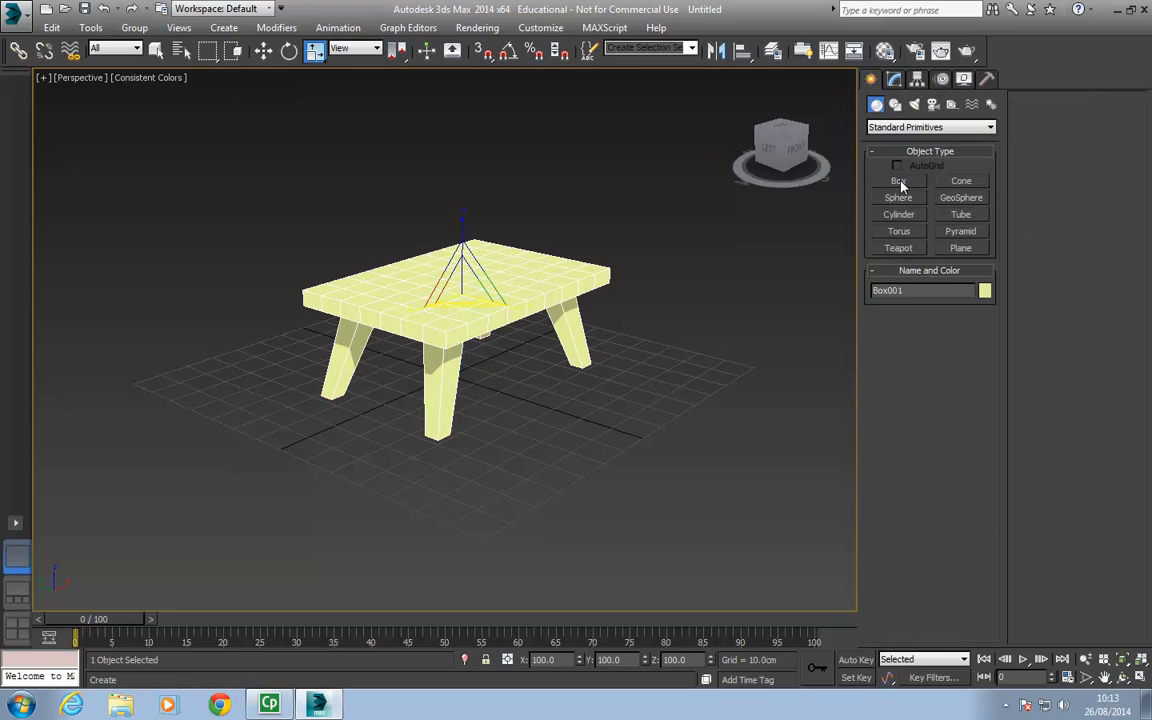
{"action": "left_click", "coordinate": [898, 181]}
{"action": "middle_click_drag", "start_coordinate": [609, 314], "coordinate": [589, 422], "text": "alt"}
{"action": "left_click_drag", "start_coordinate": [593, 393], "coordinate": [653, 501]}
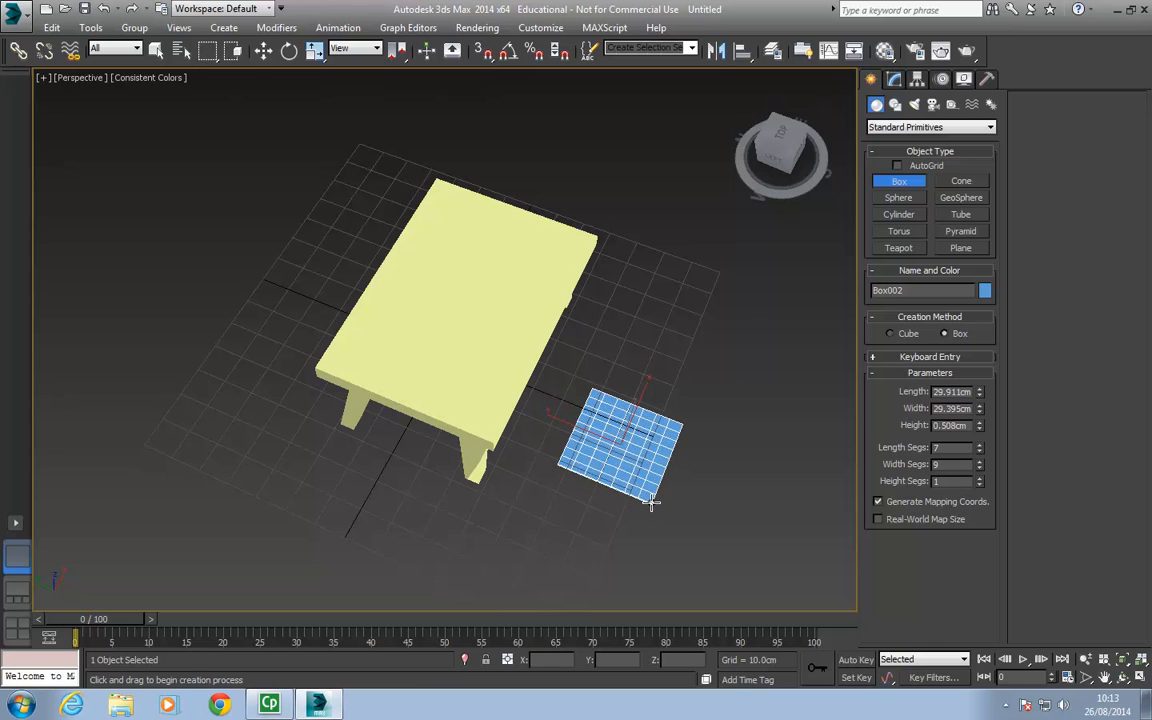
{"action": "middle_click_drag", "start_coordinate": [659, 471], "coordinate": [665, 375], "text": "alt"}
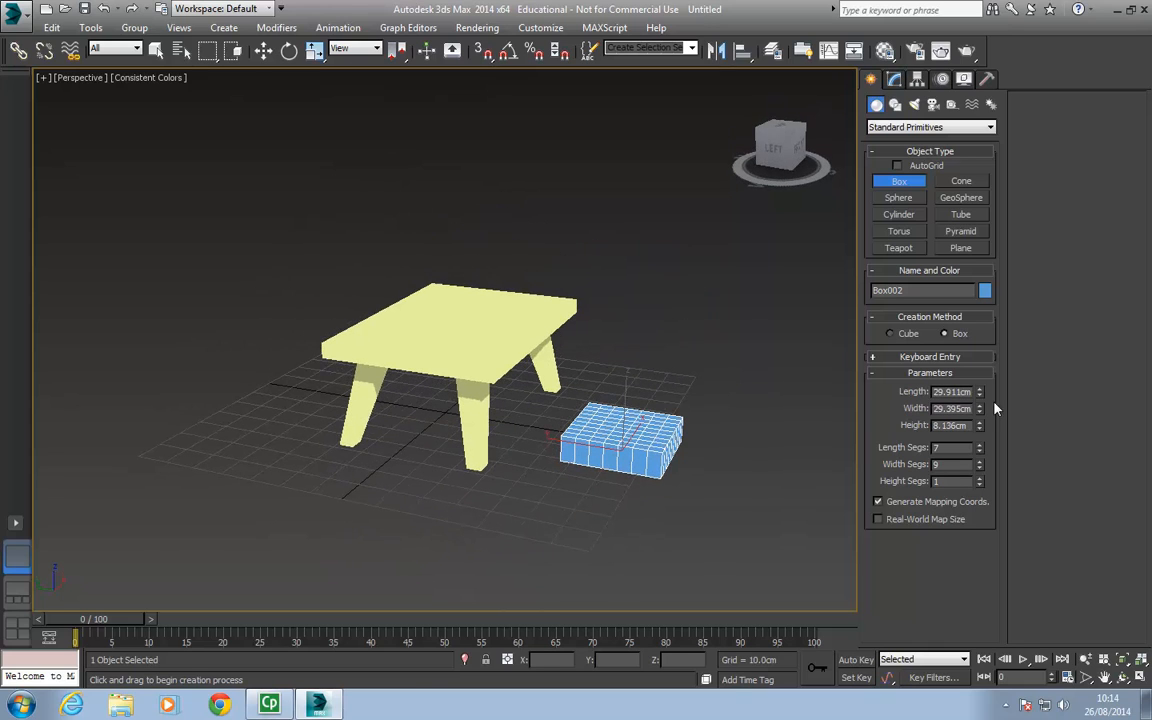
Step: Set the seat box to 5 length segments and 4 width segments
{"action": "mouse_move", "coordinate": [980, 392]}
{"action": "left_mouse_down"}
{"action": "mouse_move", "coordinate": [980, 410]}
{"action": "mouse_move", "coordinate": [980, 395]}
{"action": "left_mouse_up"}
{"action": "key", "text": "ctrl+z"}
{"action": "left_click_drag", "start_coordinate": [981, 449], "coordinate": [981, 505]}
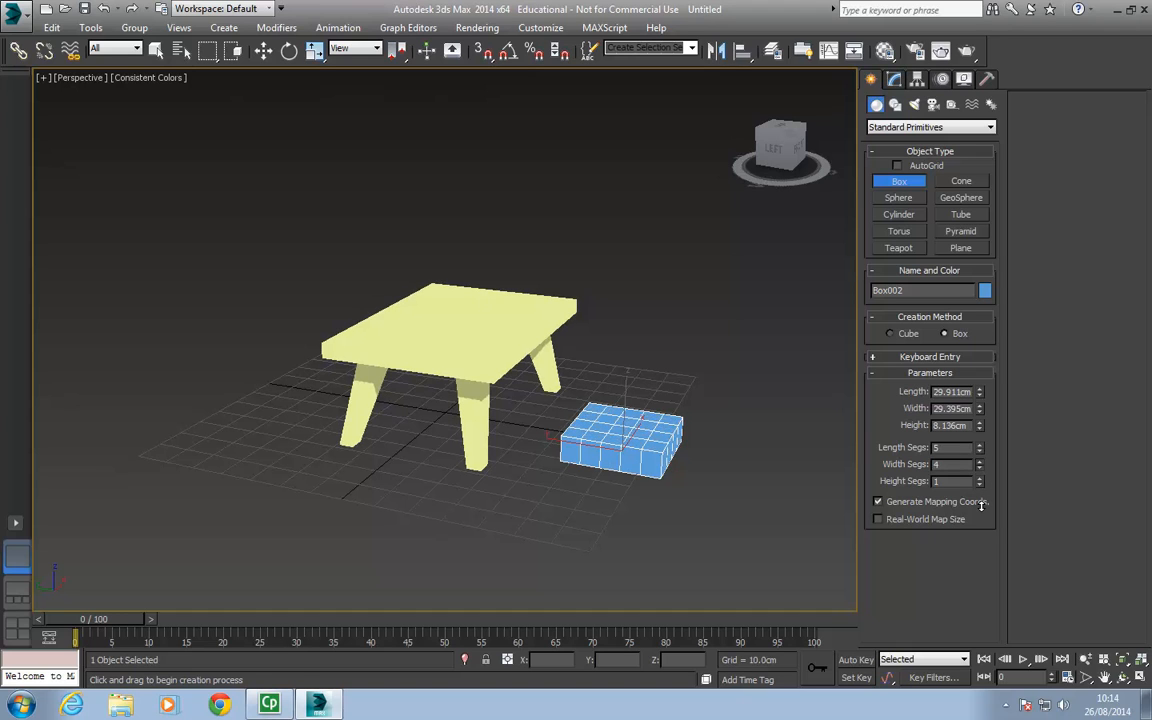
Step: Scale the seat box's height down to about 79% along Z
{"action": "middle_click_drag", "start_coordinate": [600, 450], "coordinate": [504, 383], "text": "alt"}
{"action": "right_click", "coordinate": [511, 413]}
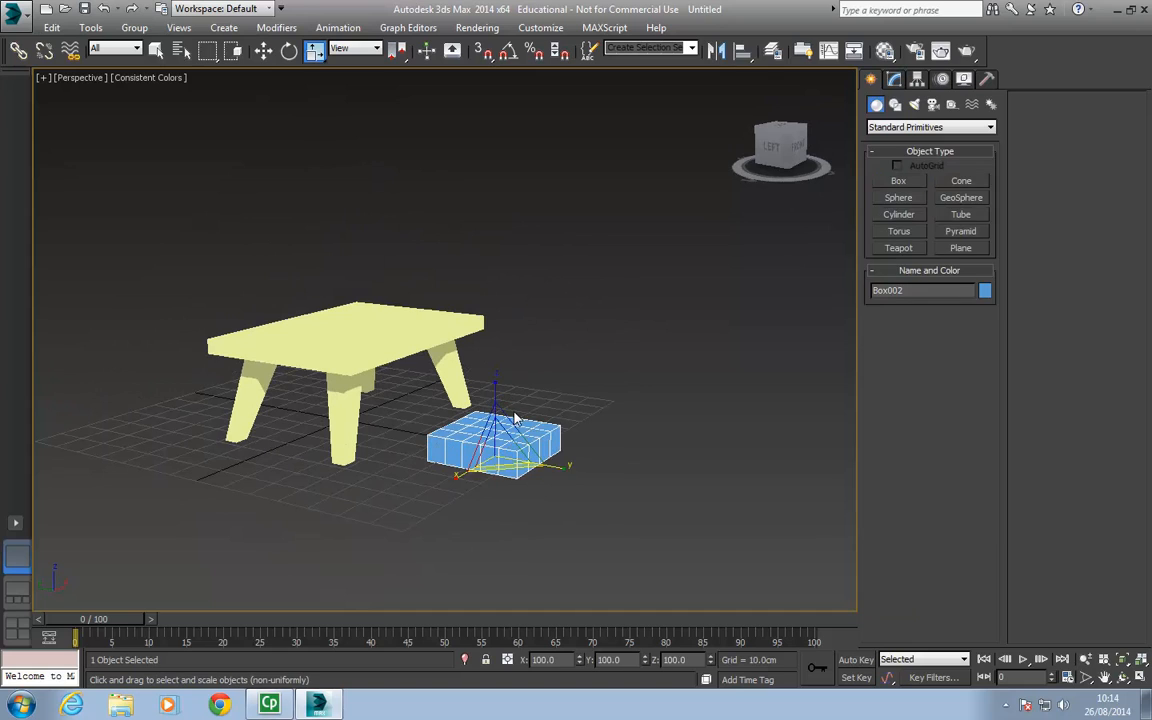
{"action": "left_click_drag", "start_coordinate": [515, 418], "coordinate": [516, 445]}
Step: Convert the seat box to an editable poly and show its underside up close
{"action": "right_click", "coordinate": [518, 450]}
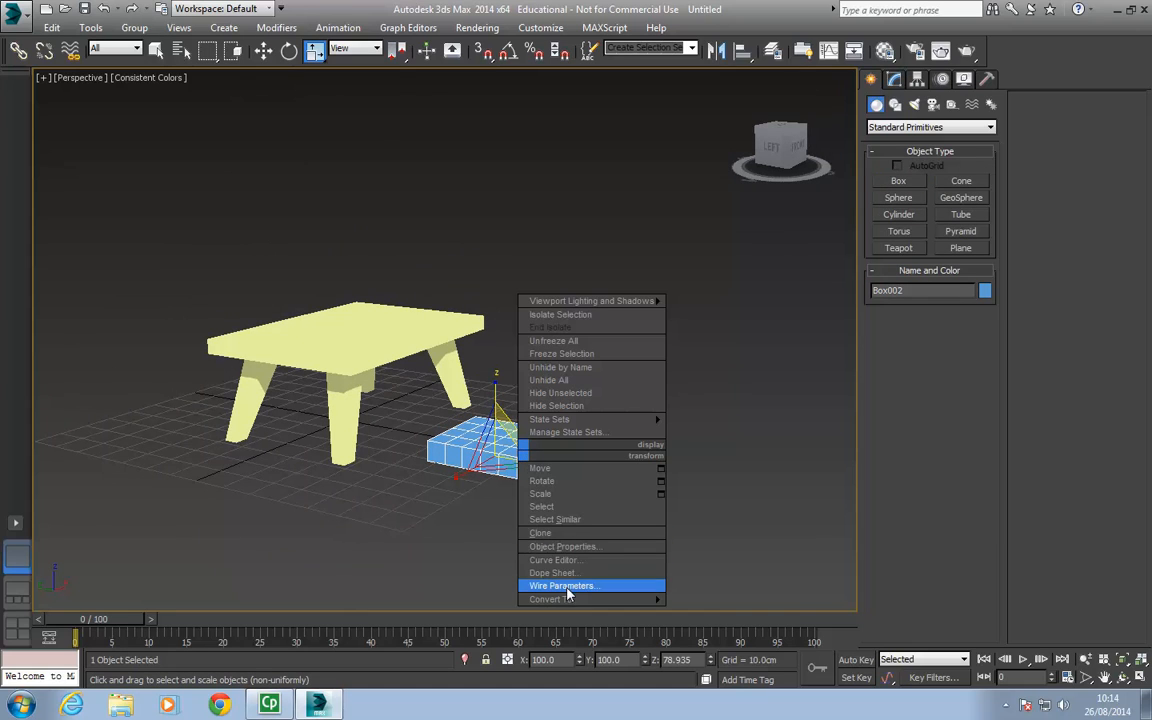
{"action": "mouse_move", "coordinate": [560, 599]}
{"action": "left_click", "coordinate": [697, 608]}
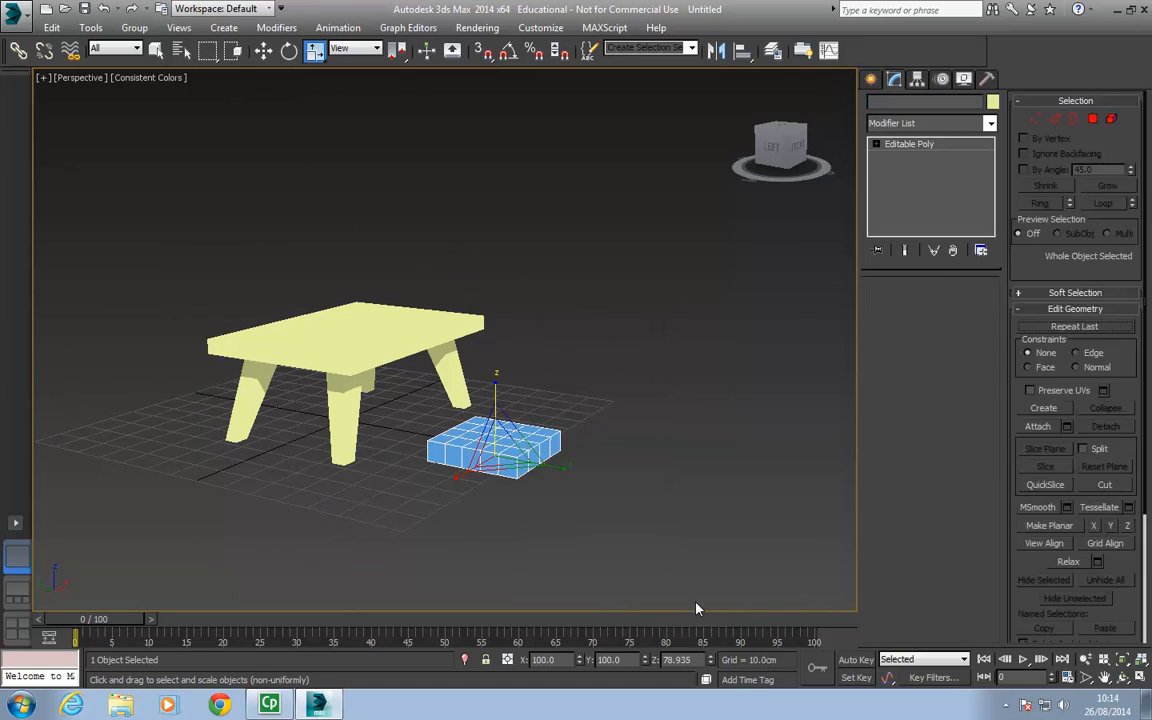
{"action": "middle_click_drag", "start_coordinate": [568, 484], "coordinate": [552, 290], "text": "alt"}
{"action": "scroll", "coordinate": [558, 480], "scroll_direction": "up", "scroll_amount": 3}
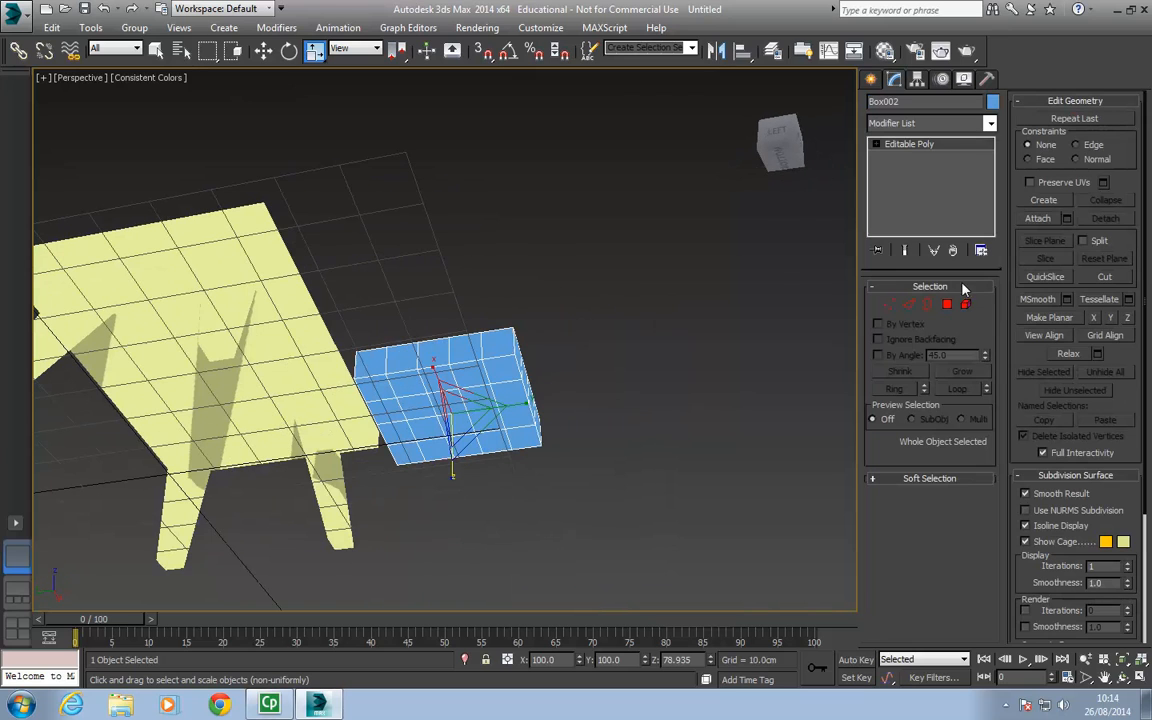
Step: Select the four corner polygons on the underside of the seat box
{"action": "left_click", "coordinate": [947, 304]}
{"action": "left_click", "coordinate": [500, 366]}
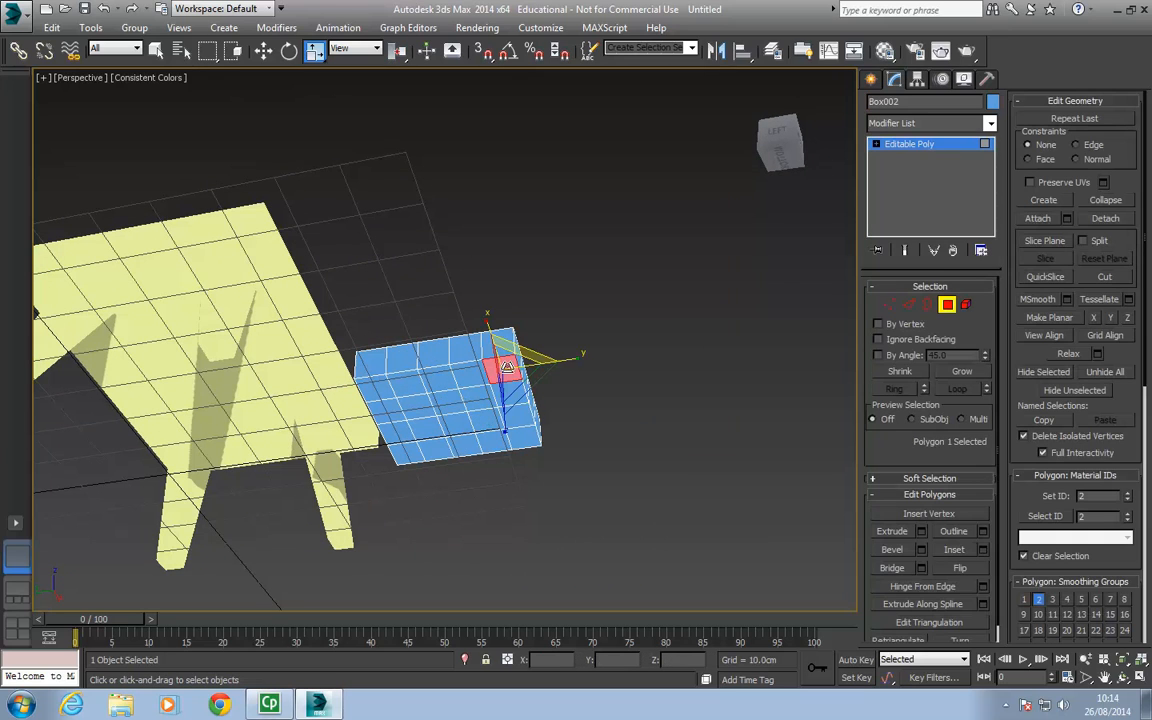
{"action": "left_click", "coordinate": [371, 386], "text": "ctrl"}
{"action": "key", "text": "q"}
{"action": "left_click", "coordinate": [522, 438], "text": "ctrl"}
{"action": "left_click", "coordinate": [522, 438], "text": "ctrl"}
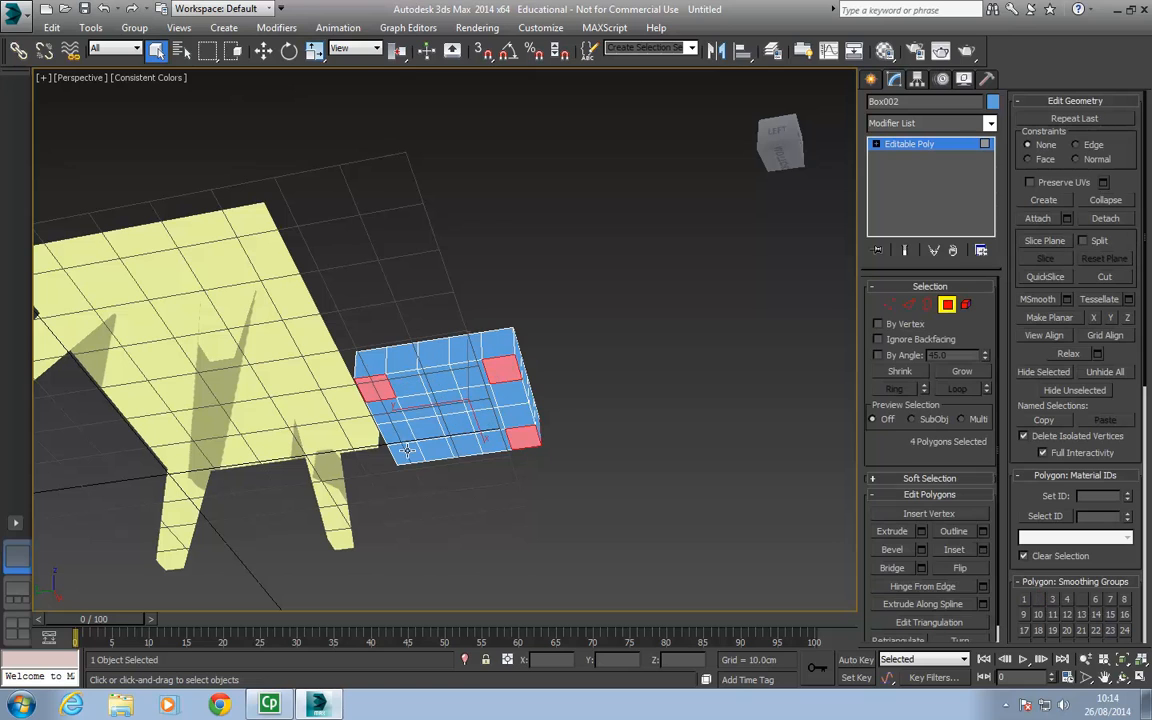
{"action": "left_click", "coordinate": [408, 452], "text": "ctrl"}
Step: Add the two rear corner polygons on top of the seat to the polygon selection
{"action": "middle_click_drag", "start_coordinate": [433, 403], "coordinate": [396, 518], "text": "alt"}
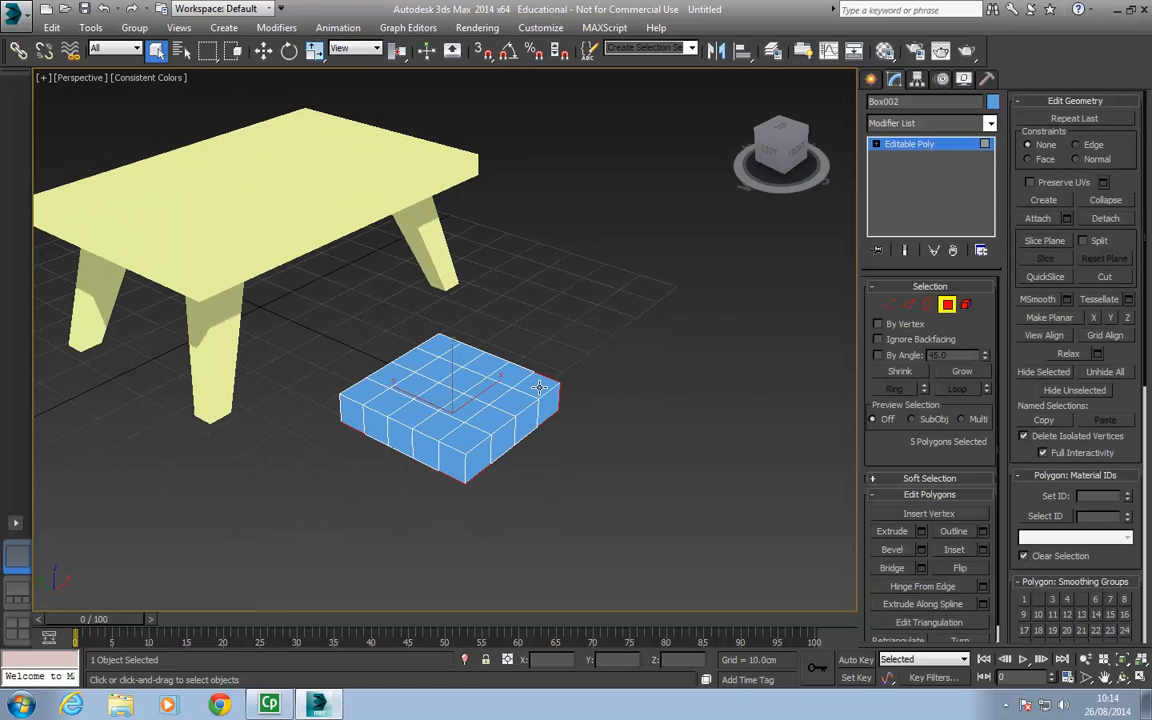
{"action": "left_click", "coordinate": [538, 387], "text": "ctrl"}
{"action": "left_click", "coordinate": [441, 344], "text": "ctrl"}
{"action": "middle_click_drag", "start_coordinate": [441, 344], "coordinate": [652, 332], "text": "alt"}
{"action": "left_click", "coordinate": [370, 430], "text": "alt"}
Step: Extrude the six selected corner polygons into four long legs and two upright back posts
{"action": "left_click", "coordinate": [921, 531]}
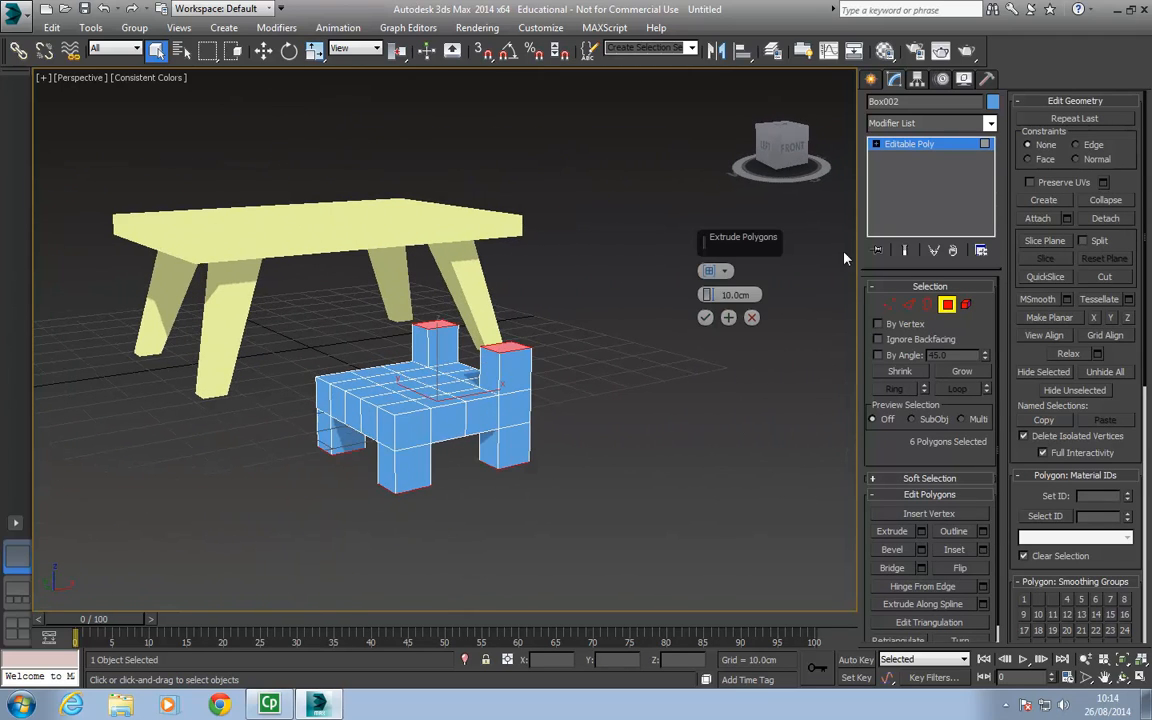
{"action": "left_click_drag", "start_coordinate": [710, 263], "coordinate": [718, 194]}
{"action": "middle_click_drag", "start_coordinate": [440, 300], "coordinate": [505, 316], "text": "alt"}
{"action": "left_click", "coordinate": [705, 319]}
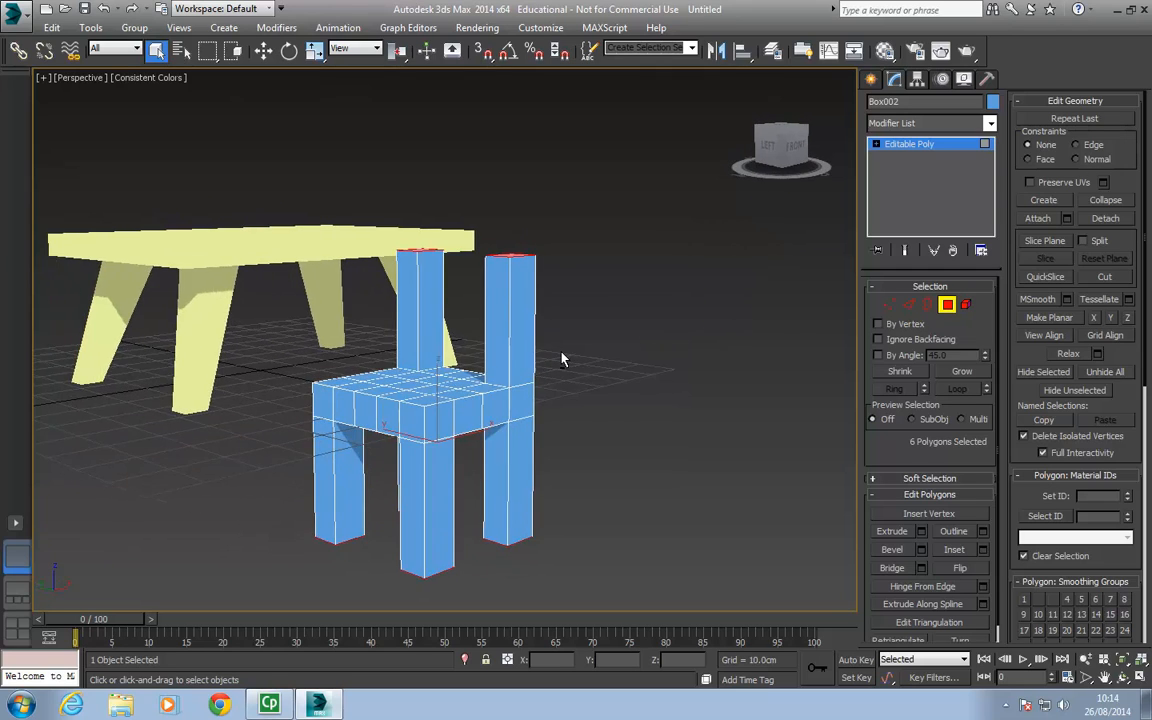
Step: Scale the selected end polygons outward together so the chair's legs and back posts splay
{"action": "key", "text": "e"}
{"action": "key", "text": "r"}
{"action": "middle_click_drag", "start_coordinate": [463, 489], "coordinate": [528, 391], "text": "alt"}
{"action": "mouse_move", "coordinate": [528, 391]}
{"action": "left_mouse_down"}
{"action": "mouse_move", "coordinate": [529, 378]}
{"action": "mouse_move", "coordinate": [532, 403]}
{"action": "left_mouse_up"}
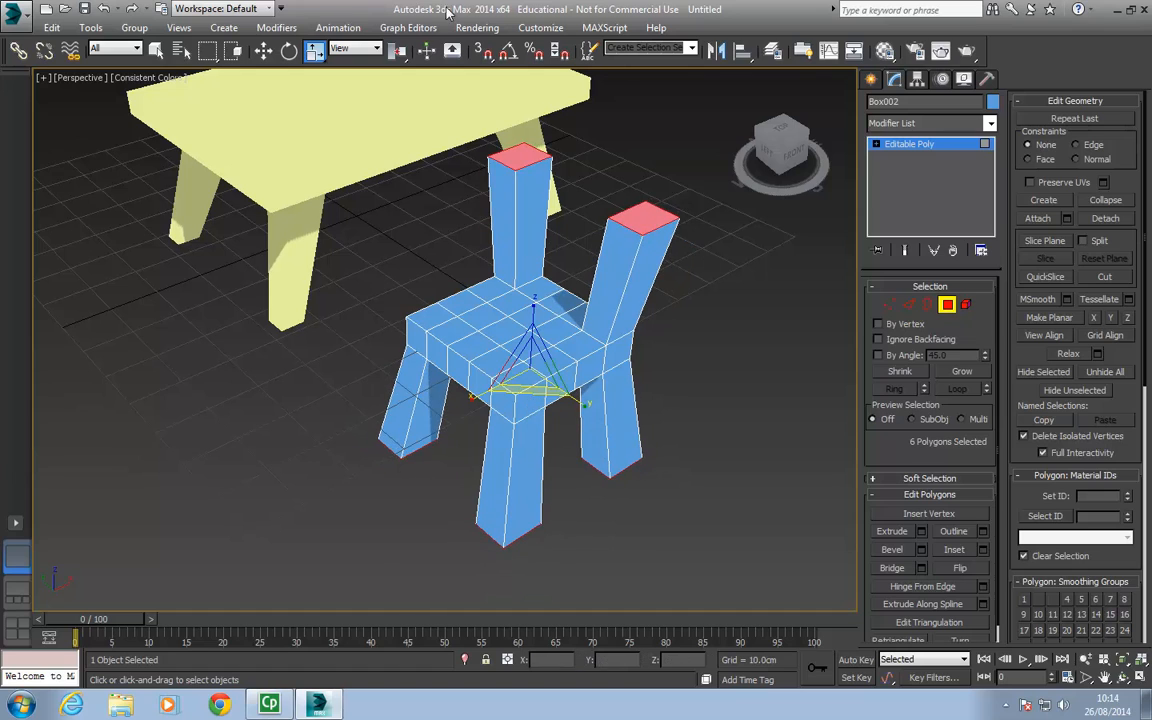
Step: Scale the end polygons down around their own pivot centres to taper the legs and posts, and leave polygon mode
{"action": "left_click", "coordinate": [397, 55]}
{"action": "left_click", "coordinate": [397, 124]}
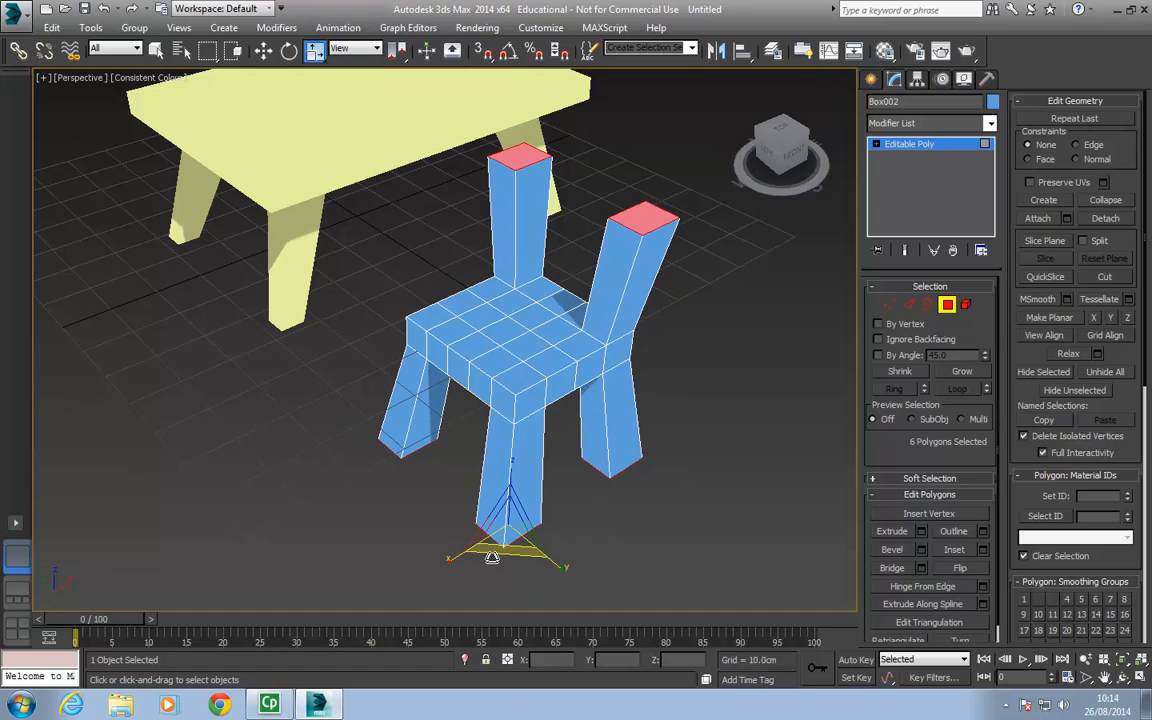
{"action": "left_click_drag", "start_coordinate": [500, 548], "coordinate": [510, 450]}
{"action": "middle_click_drag", "start_coordinate": [572, 374], "coordinate": [458, 318], "text": "alt"}
{"action": "left_click", "coordinate": [949, 307]}
{"action": "left_click", "coordinate": [739, 80]}
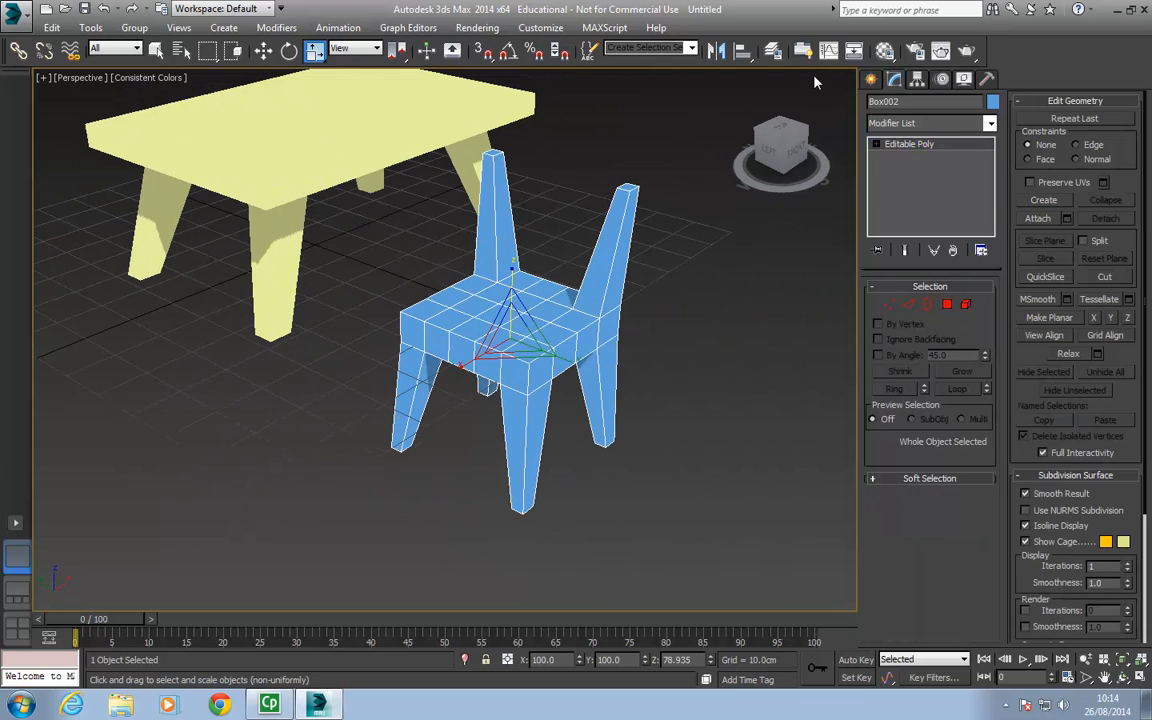
Step: Create a backrest box about 28.8 cm long, 15.4 cm wide and 4.9 cm high, with 2 length segments and 1 width segment
{"action": "left_click", "coordinate": [872, 79]}
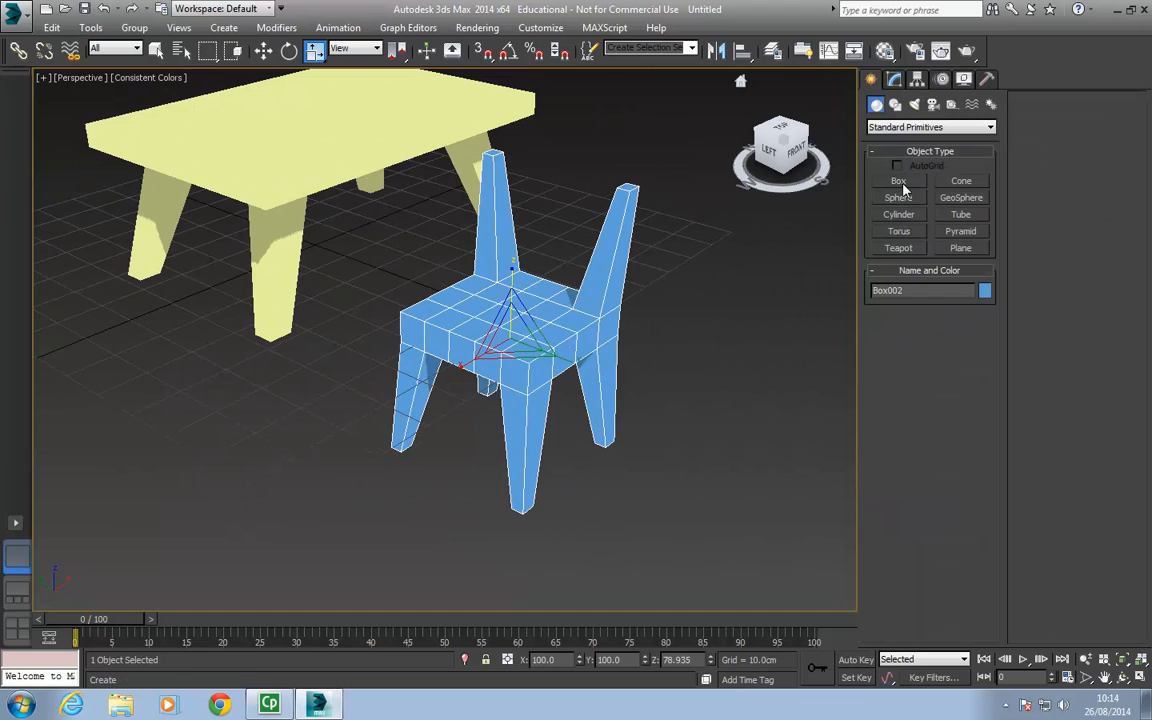
{"action": "left_click", "coordinate": [899, 181]}
{"action": "middle_click_drag", "start_coordinate": [620, 320], "coordinate": [697, 265], "text": "alt"}
{"action": "left_click_drag", "start_coordinate": [692, 258], "coordinate": [697, 362]}
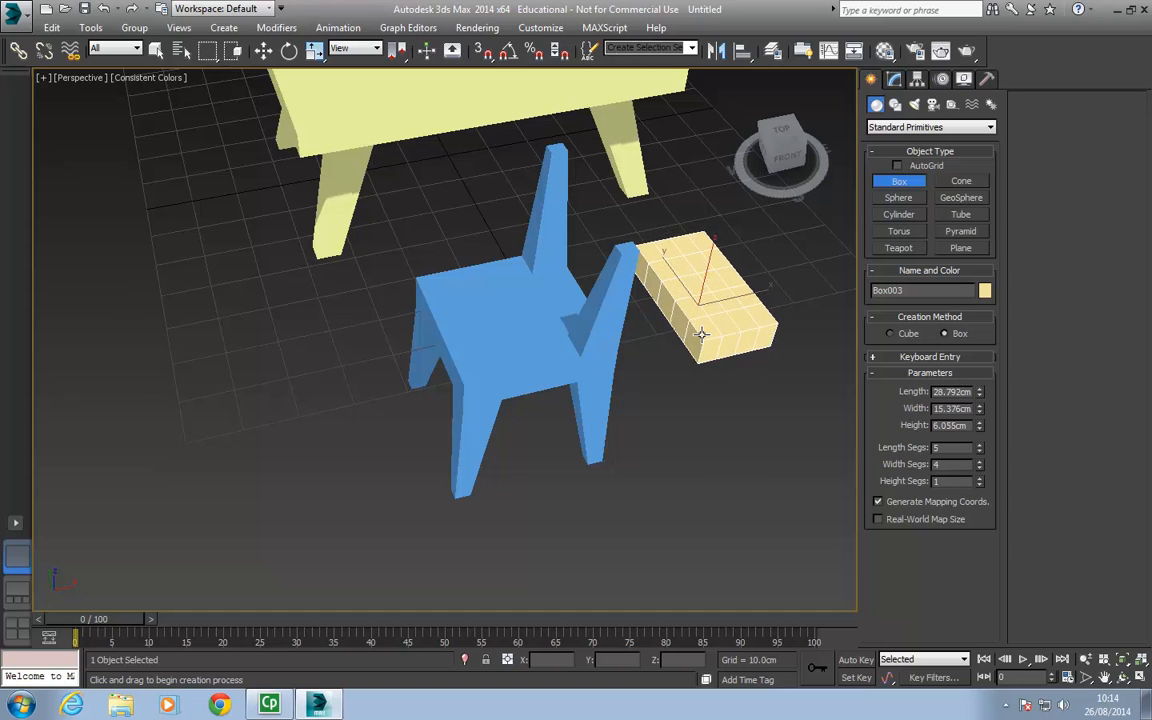
{"action": "left_click_drag", "start_coordinate": [980, 449], "coordinate": [980, 483]}
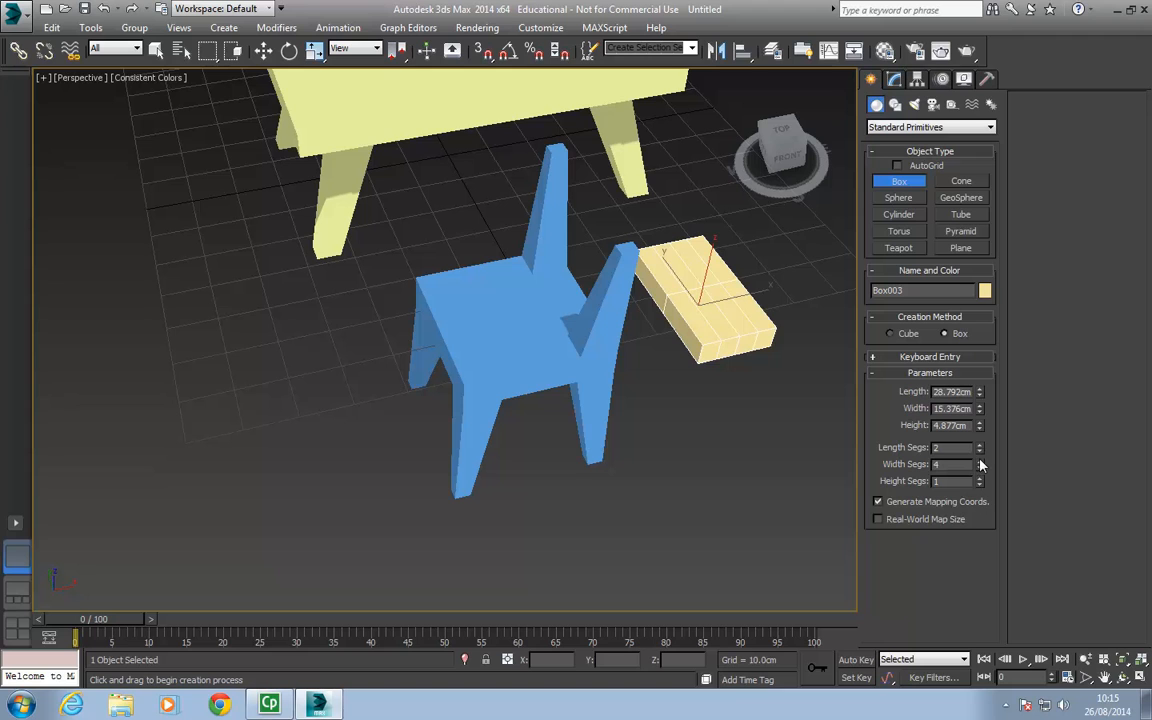
{"action": "left_click_drag", "start_coordinate": [980, 483], "coordinate": [980, 489]}
Step: Rotate the backrest box about -81 degrees around Y so it stands at the slant of the back posts
{"action": "middle_click_drag", "start_coordinate": [567, 290], "coordinate": [573, 237], "text": "alt"}
{"action": "key", "text": "e"}
{"action": "middle_click_drag", "start_coordinate": [770, 324], "coordinate": [712, 292], "text": "alt"}
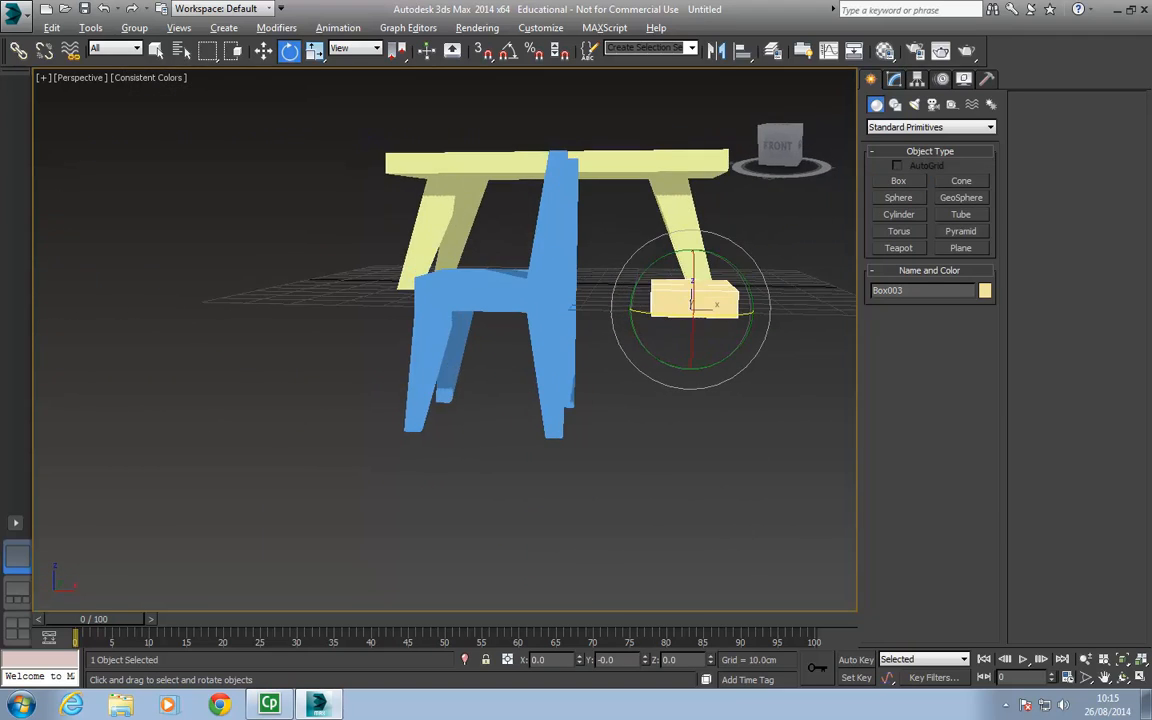
{"action": "left_click_drag", "start_coordinate": [734, 265], "coordinate": [668, 208]}
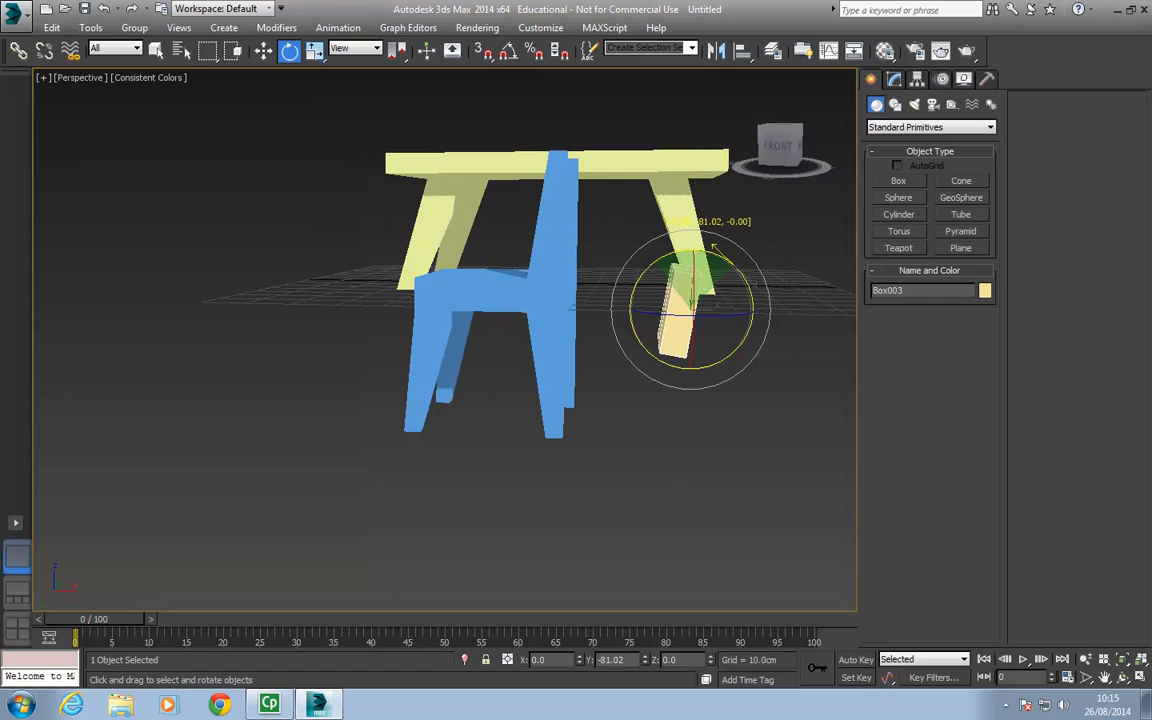
Step: Move the backrest box up between the chair's two back posts
{"action": "key", "text": "w"}
{"action": "left_click_drag", "start_coordinate": [722, 289], "coordinate": [586, 185]}
{"action": "middle_click_drag", "start_coordinate": [586, 185], "coordinate": [769, 216], "text": "alt"}
{"action": "key", "text": "r"}
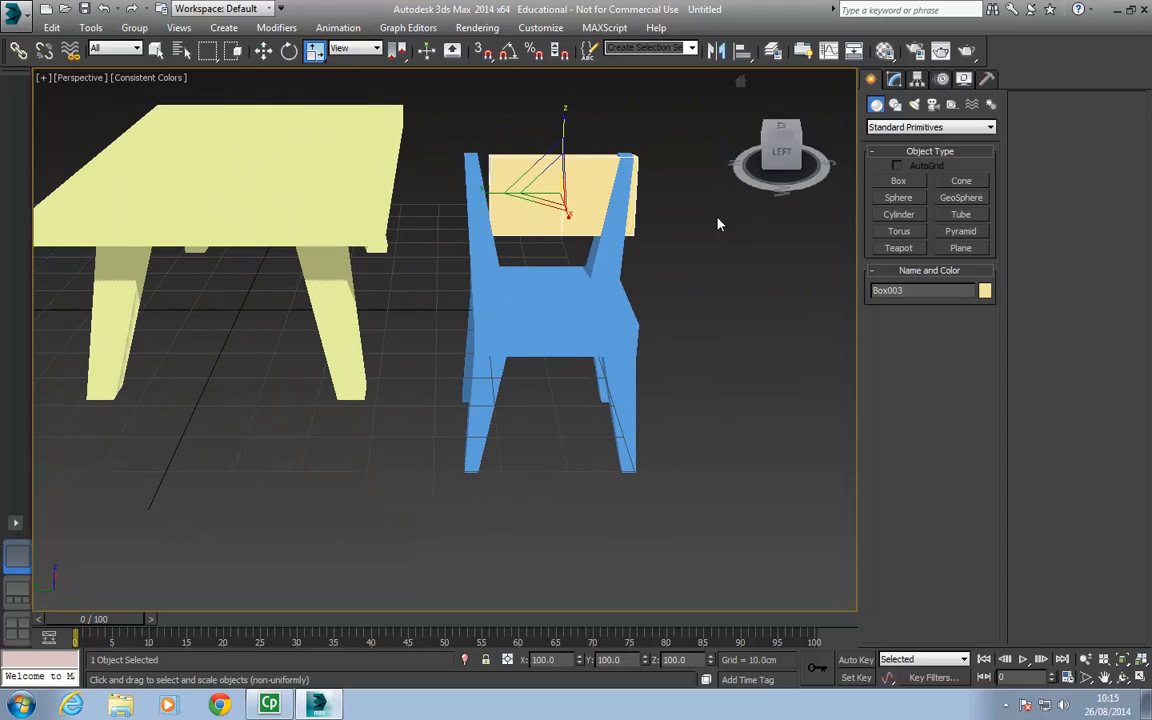
{"action": "key", "text": "w"}
{"action": "left_click_drag", "start_coordinate": [514, 196], "coordinate": [540, 207]}
Step: Scale the backrest box uniformly to about 80.5%, and adjust its width along Y to span the gap between the posts
{"action": "key", "text": "e"}
{"action": "key", "text": "r"}
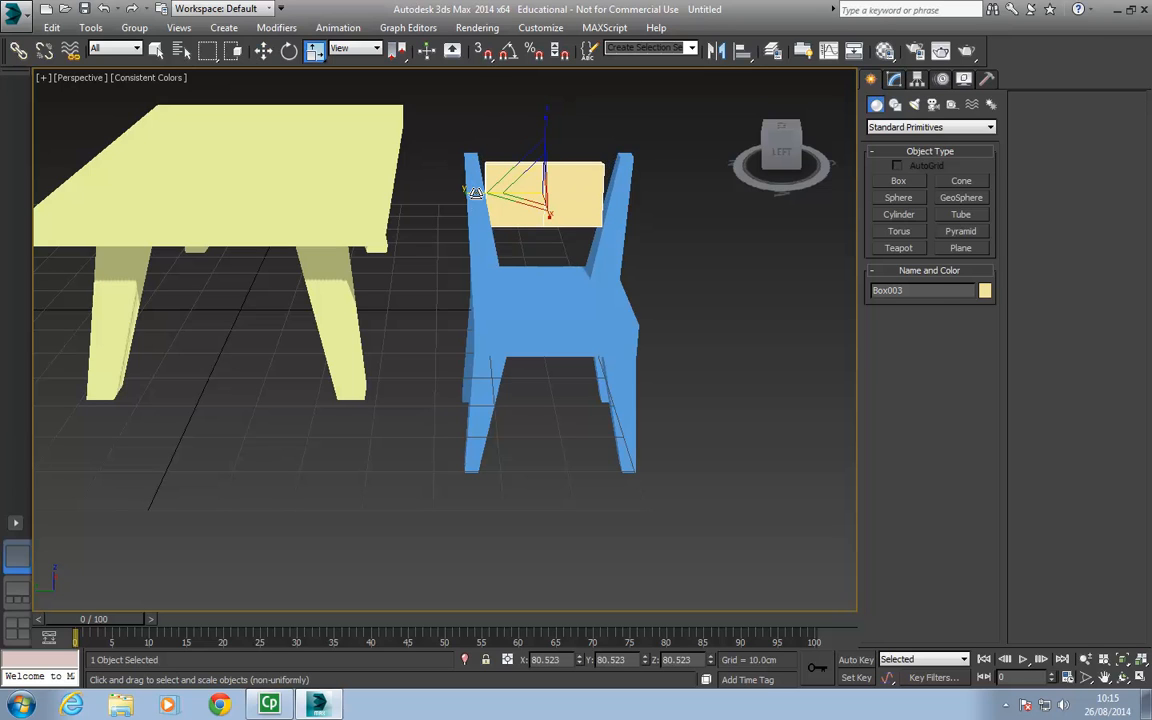
{"action": "left_click_drag", "start_coordinate": [476, 186], "coordinate": [462, 191]}
{"action": "middle_click_drag", "start_coordinate": [462, 191], "coordinate": [641, 249], "text": "alt"}
{"action": "left_click_drag", "start_coordinate": [473, 231], "coordinate": [494, 218]}
Step: Fine-tune the backrest box's position so it sits flush between the two posts
{"action": "key", "text": "w"}
{"action": "middle_click_drag", "start_coordinate": [494, 218], "coordinate": [391, 147], "text": "alt"}
{"action": "left_click_drag", "start_coordinate": [494, 201], "coordinate": [504, 207]}
{"action": "middle_click_drag", "start_coordinate": [504, 207], "coordinate": [532, 264], "text": "alt"}
Step: Convert the chair to an editable poly and attach the backrest box to it
{"action": "left_click", "coordinate": [491, 298]}
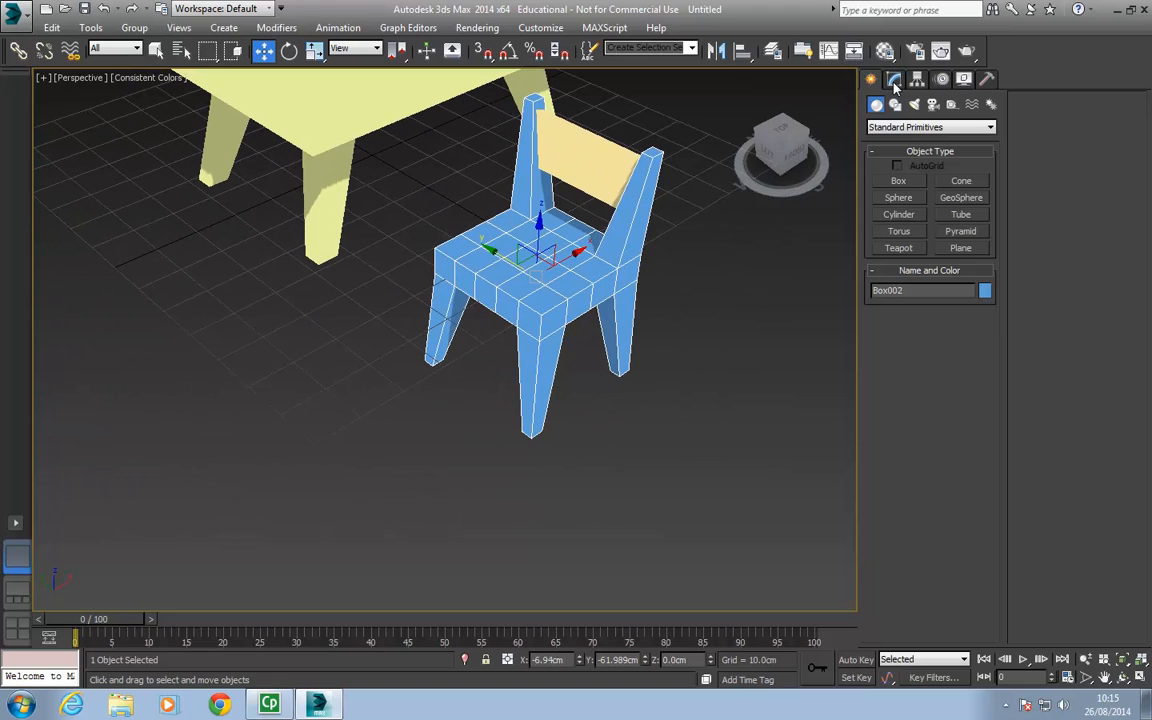
{"action": "right_click", "coordinate": [500, 288]}
{"action": "mouse_move", "coordinate": [535, 435]}
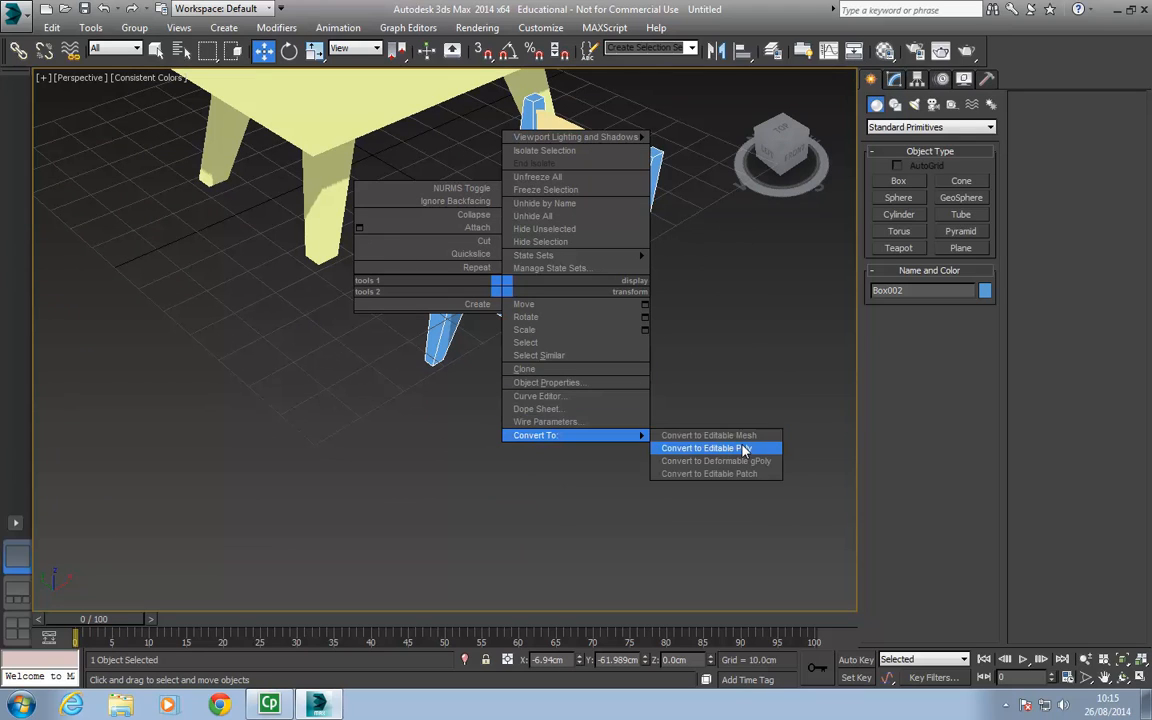
{"action": "left_click", "coordinate": [680, 448]}
{"action": "left_click", "coordinate": [1040, 218]}
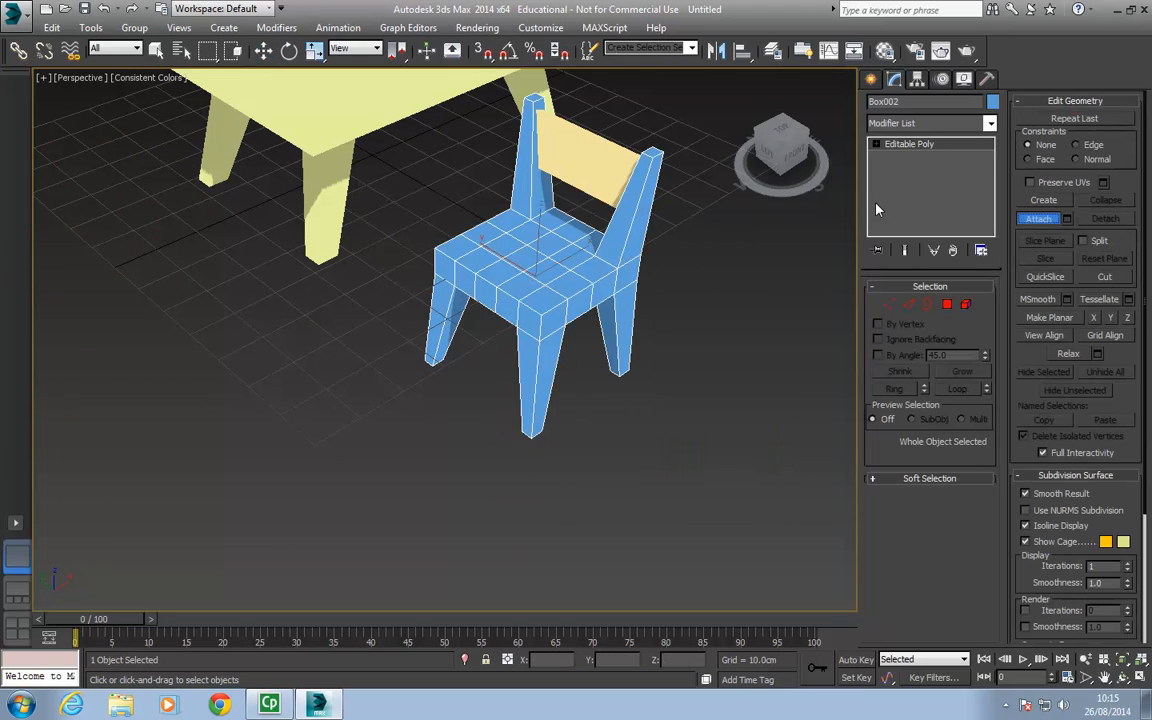
{"action": "left_click", "coordinate": [590, 152]}
{"action": "mouse_move", "coordinate": [561, 193]}
{"action": "middle_mouse_down", "text": "alt"}
{"action": "mouse_move", "coordinate": [528, 127]}
{"action": "mouse_move", "coordinate": [556, 216]}
{"action": "middle_mouse_up", "text": "alt"}
Step: In the front view, raise the chair to about 24.1 cm in Z so its feet are level with the table's feet
{"action": "key", "text": "f"}
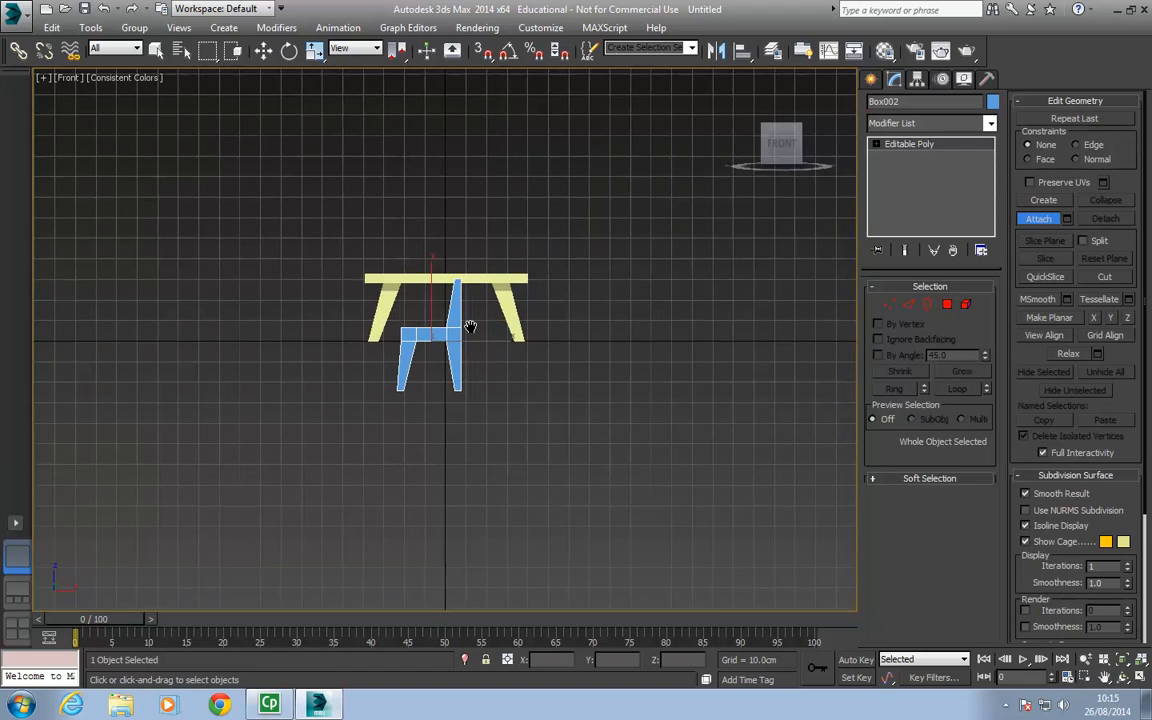
{"action": "scroll", "coordinate": [473, 335], "scroll_direction": "up", "scroll_amount": 4}
{"action": "key", "text": "w"}
{"action": "left_click_drag", "start_coordinate": [390, 302], "coordinate": [390, 203]}
Step: Scale the chair down uniformly and lower it to about 18.5 cm in Z to stand on the ground line
{"action": "key", "text": "r"}
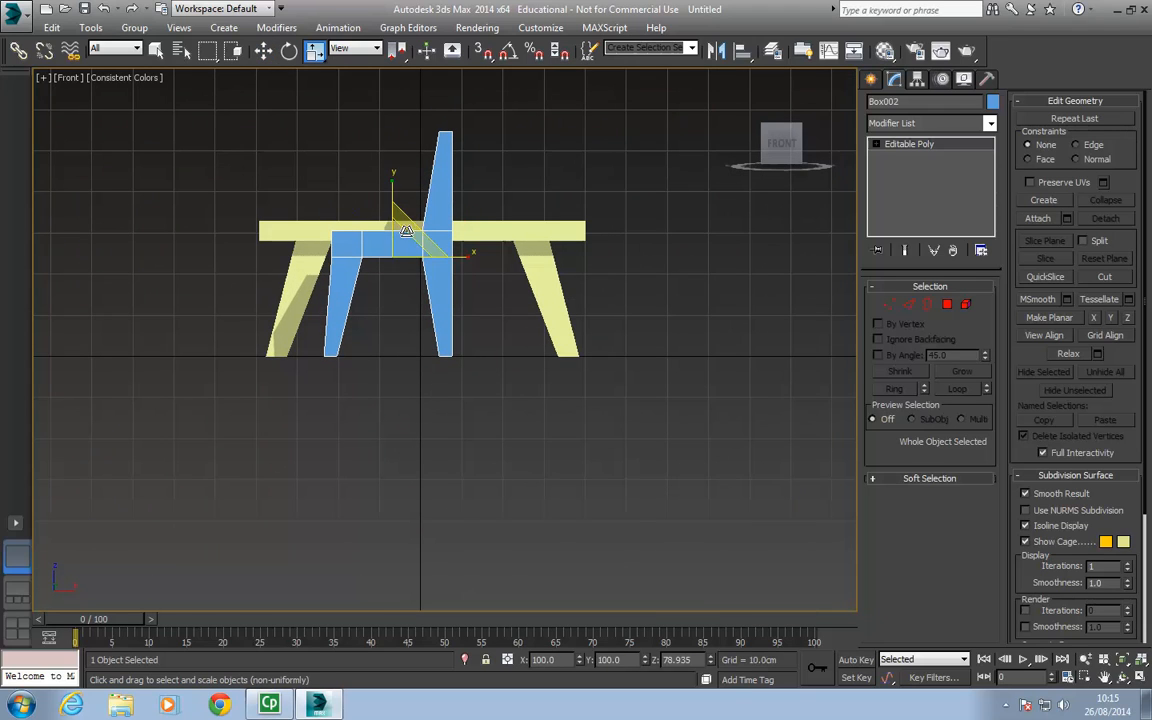
{"action": "mouse_move", "coordinate": [401, 247]}
{"action": "left_mouse_down"}
{"action": "mouse_move", "coordinate": [380, 303]}
{"action": "mouse_move", "coordinate": [404, 255]}
{"action": "mouse_move", "coordinate": [391, 267]}
{"action": "left_mouse_up"}
{"action": "key", "text": "w"}
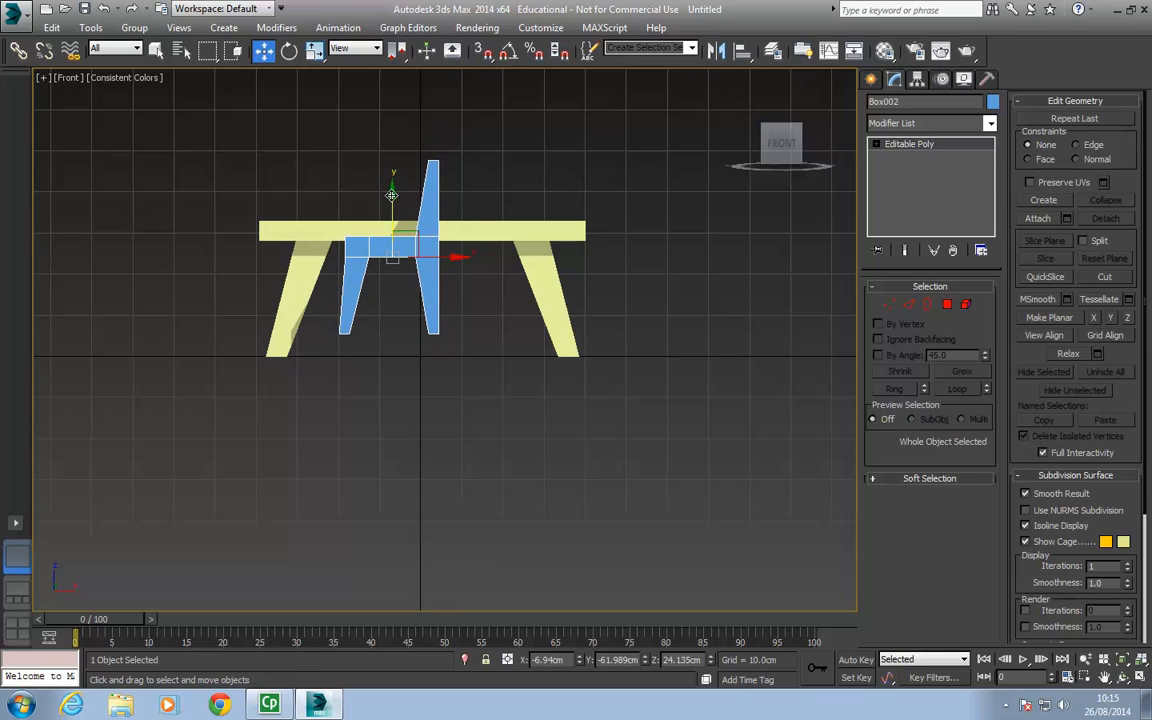
{"action": "left_click_drag", "start_coordinate": [391, 194], "coordinate": [391, 224]}
{"action": "middle_click_drag", "start_coordinate": [400, 230], "coordinate": [470, 404], "text": "alt"}
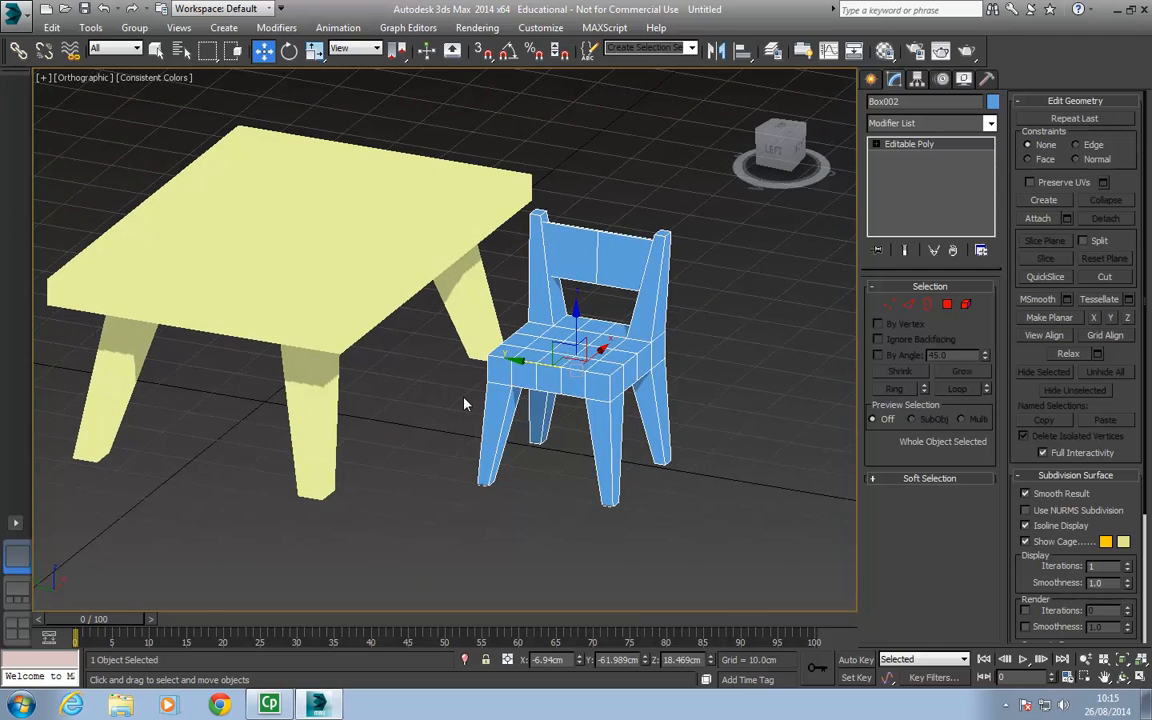
Step: In the perspective view, move the backrest's middle edge loop about 3.6 cm backward along X to curve it, and leave edge mode
{"action": "key", "text": "p"}
{"action": "scroll", "coordinate": [523, 445], "scroll_direction": "down", "scroll_amount": 4}
{"action": "left_click", "coordinate": [909, 304]}
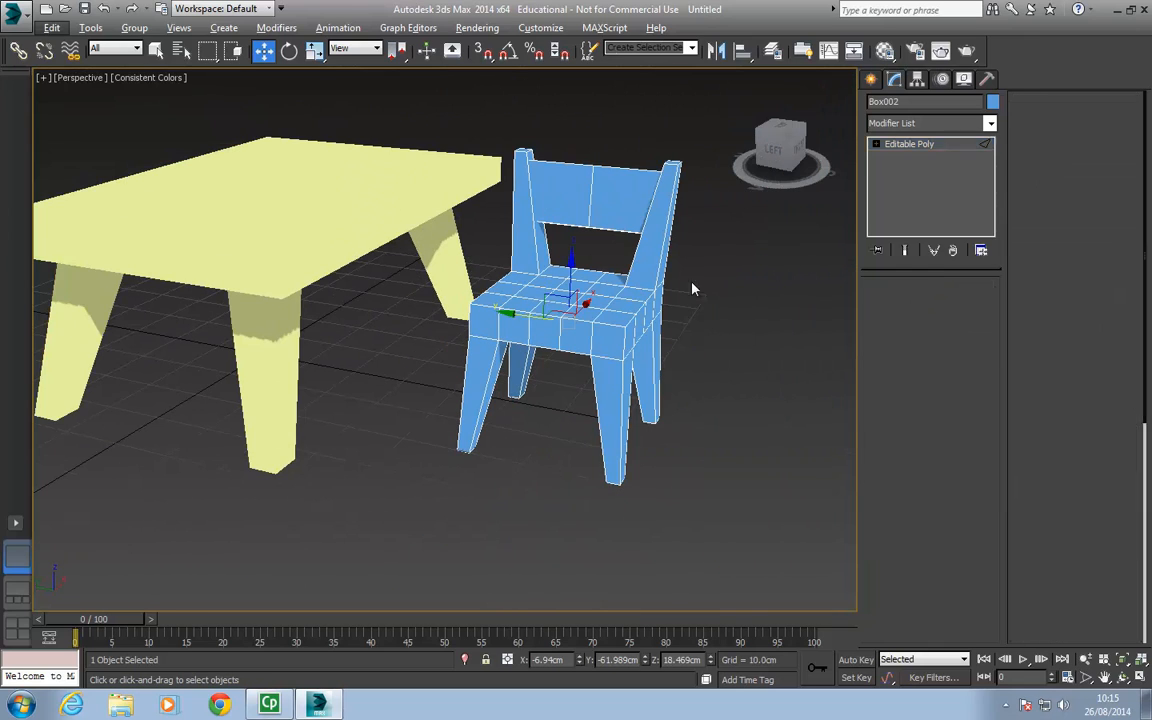
{"action": "middle_click_drag", "start_coordinate": [622, 262], "coordinate": [526, 287], "text": "alt"}
{"action": "double_click", "coordinate": [624, 190]}
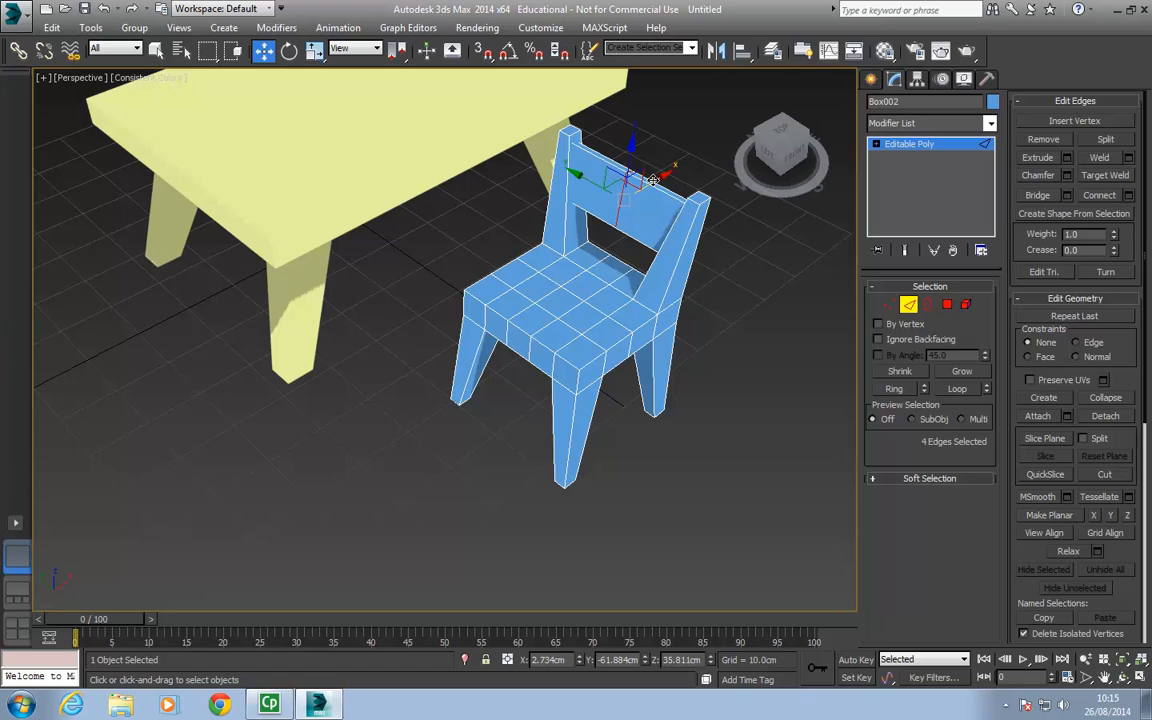
{"action": "left_click_drag", "start_coordinate": [652, 180], "coordinate": [667, 172]}
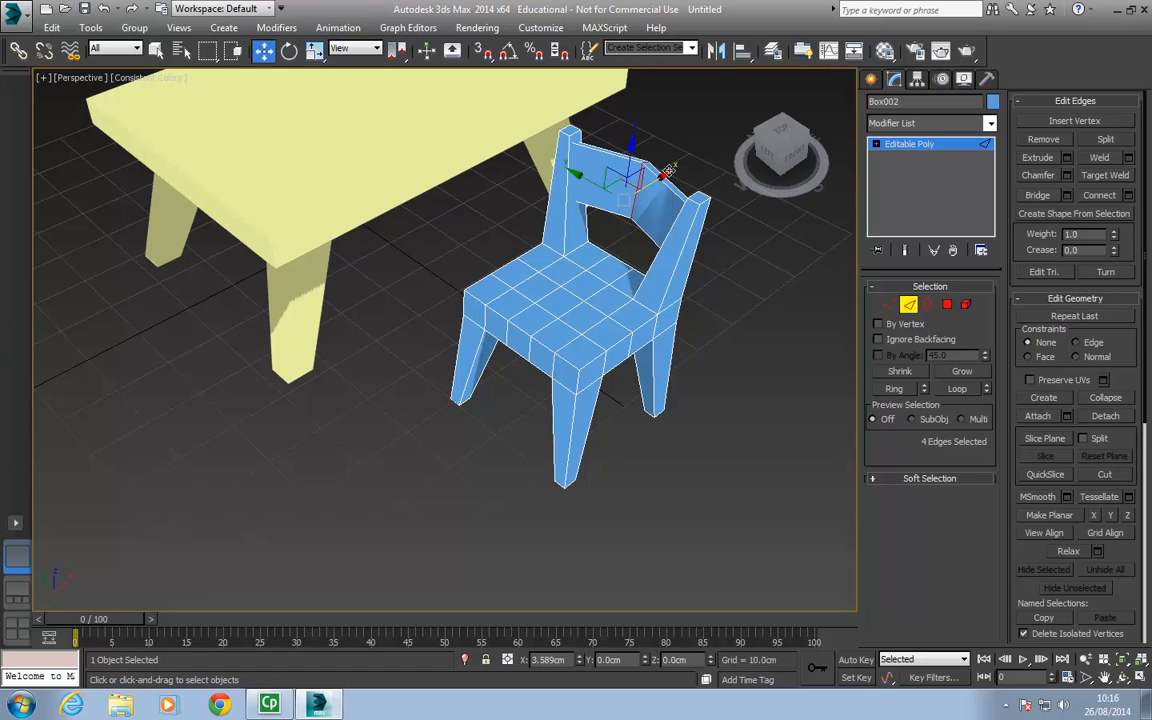
{"action": "middle_click_drag", "start_coordinate": [662, 178], "coordinate": [668, 188], "text": "alt"}
{"action": "left_click", "coordinate": [911, 306]}
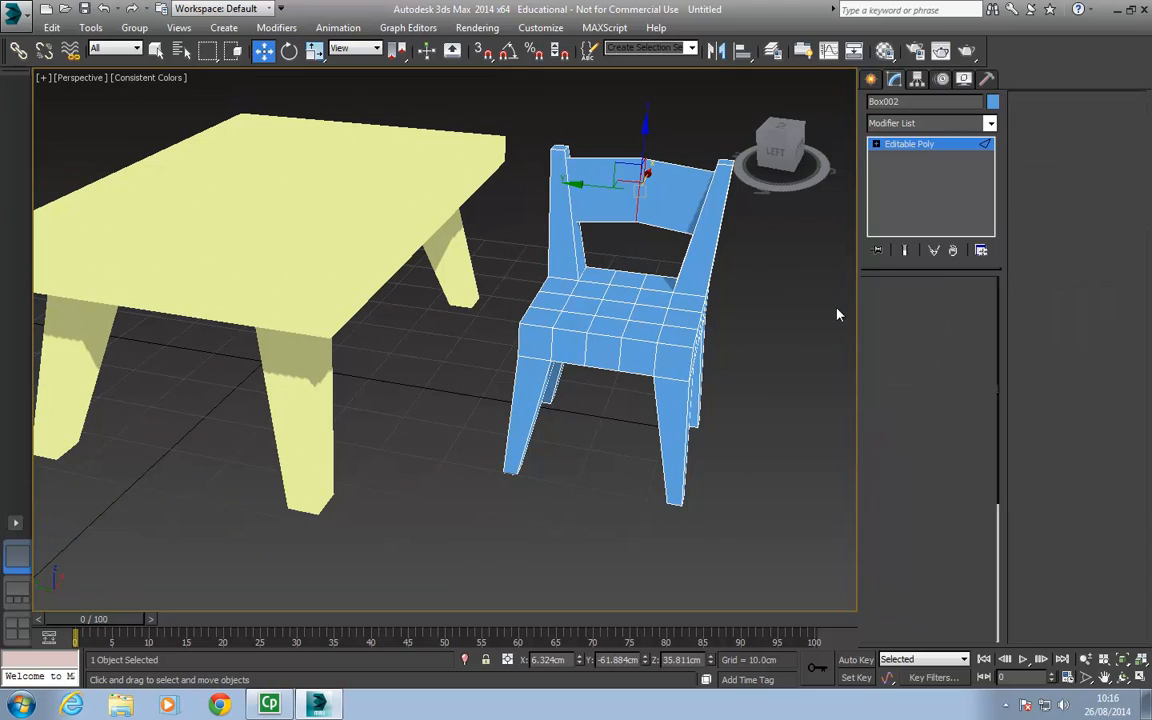
Step: Rotate the chair about -45.7 degrees around Z
{"action": "middle_click_drag", "start_coordinate": [588, 262], "coordinate": [499, 279], "text": "alt"}
{"action": "scroll", "coordinate": [543, 268], "scroll_direction": "down", "scroll_amount": 4}
{"action": "key", "text": "e"}
{"action": "middle_click_drag", "start_coordinate": [667, 398], "coordinate": [671, 428], "text": "alt"}
{"action": "left_click_drag", "start_coordinate": [613, 365], "coordinate": [535, 337]}
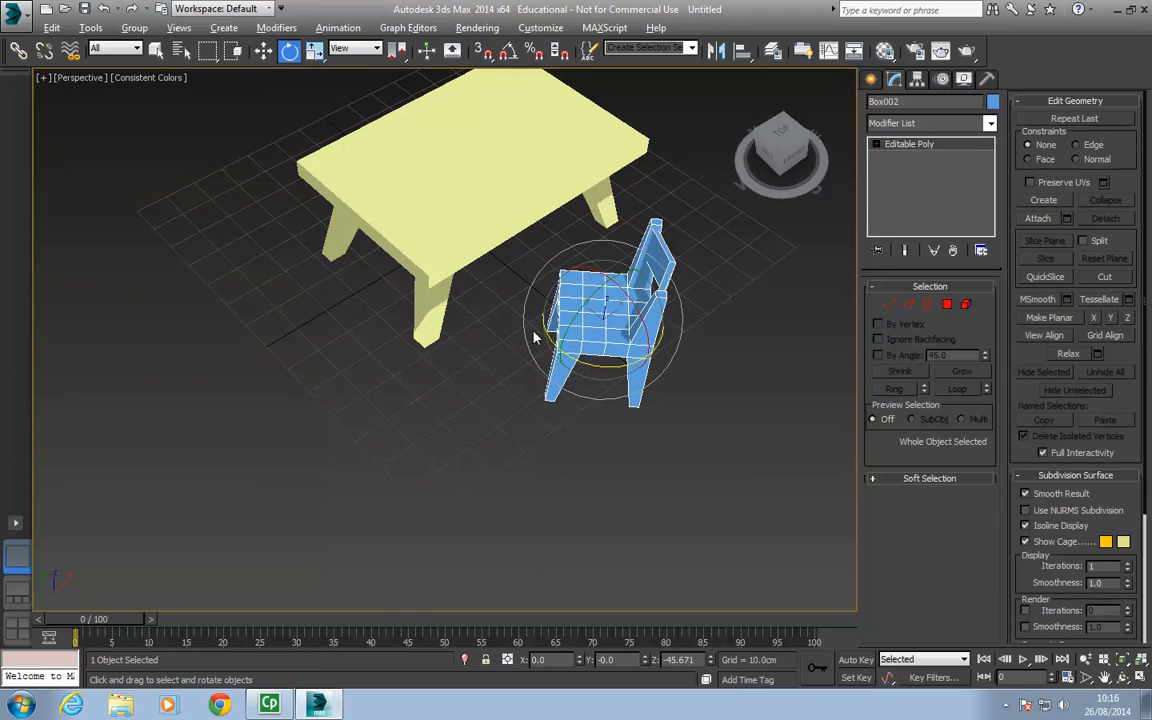
Step: Move the chair across the floor to stand by the end of the table
{"action": "middle_click_drag", "start_coordinate": [534, 338], "coordinate": [601, 356], "text": "alt"}
{"action": "key", "text": "w"}
{"action": "left_click_drag", "start_coordinate": [604, 284], "coordinate": [615, 205]}
Step: Clone the chair as one copy along Y to the opposite end of the table, at about Y 56.6 cm
{"action": "middle_click_drag", "start_coordinate": [615, 205], "coordinate": [585, 237], "text": "alt"}
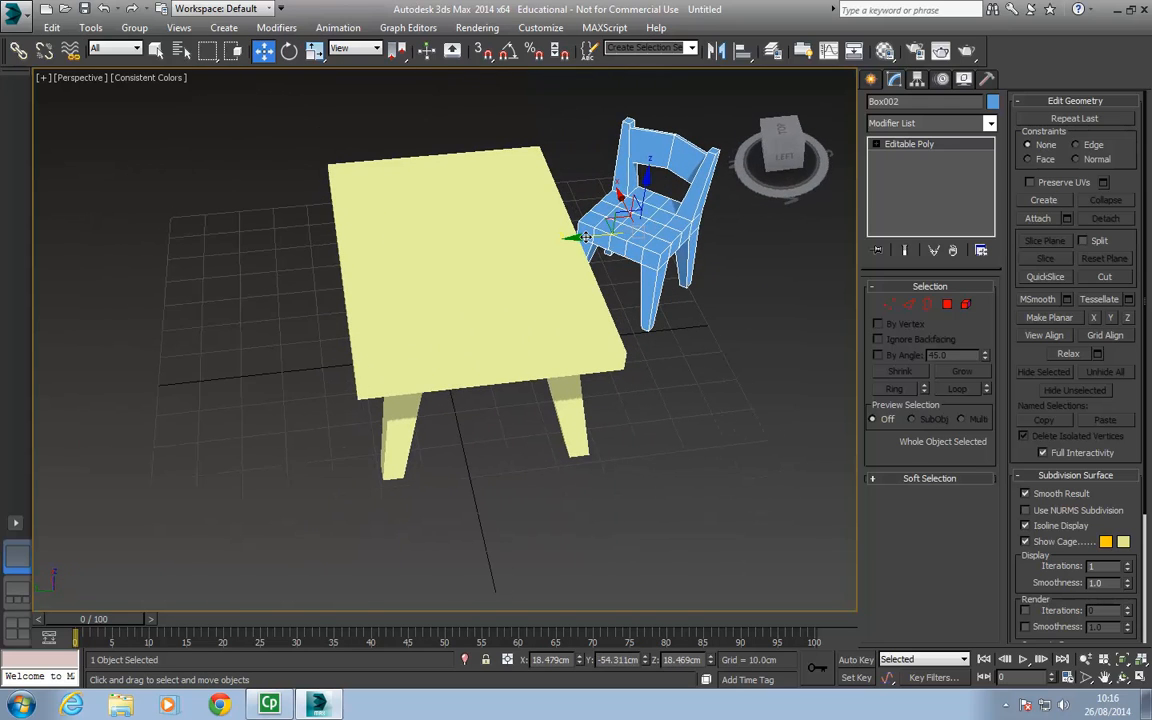
{"action": "left_click_drag", "start_coordinate": [585, 237], "coordinate": [140, 276], "text": "shift"}
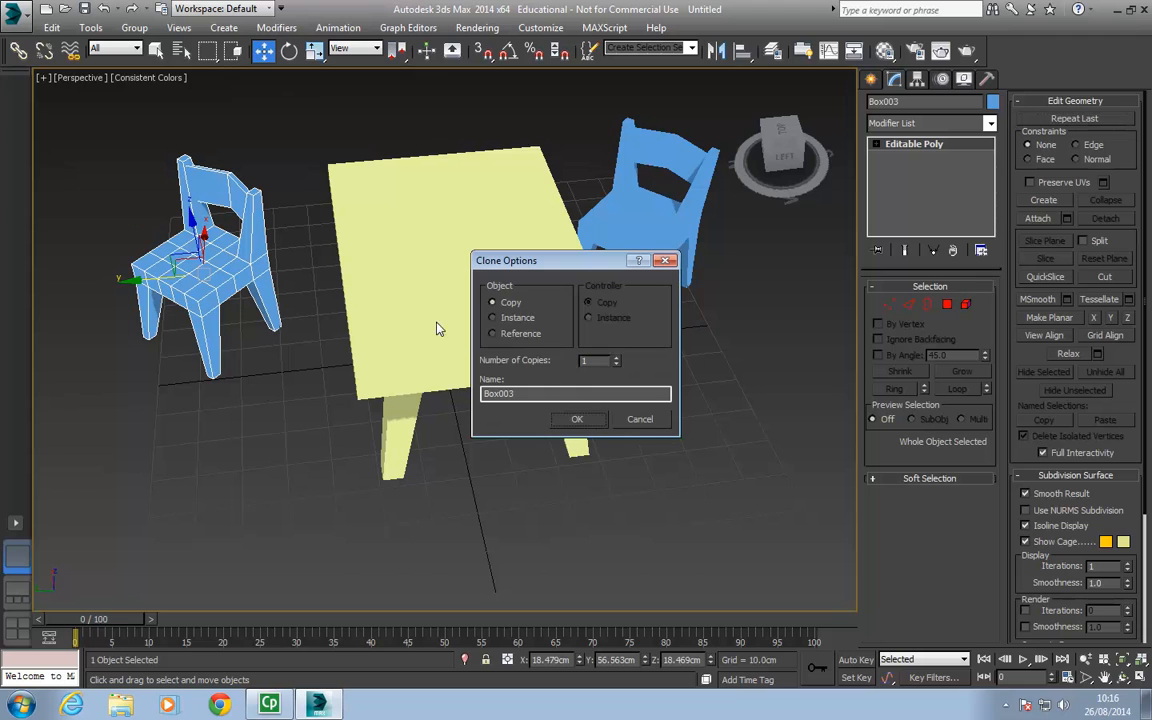
{"action": "left_click", "coordinate": [577, 419]}
Step: Rotate the copied chair around Z to face the table, and clear the selection
{"action": "key", "text": "e"}
{"action": "left_click_drag", "start_coordinate": [207, 314], "coordinate": [408, 307]}
{"action": "middle_click_drag", "start_coordinate": [408, 307], "coordinate": [442, 242], "text": "alt"}
{"action": "left_click", "coordinate": [643, 144]}
{"action": "middle_click_drag", "start_coordinate": [643, 144], "coordinate": [485, 290], "text": "alt"}
{"action": "scroll", "coordinate": [487, 289], "scroll_direction": "down", "scroll_amount": 4}
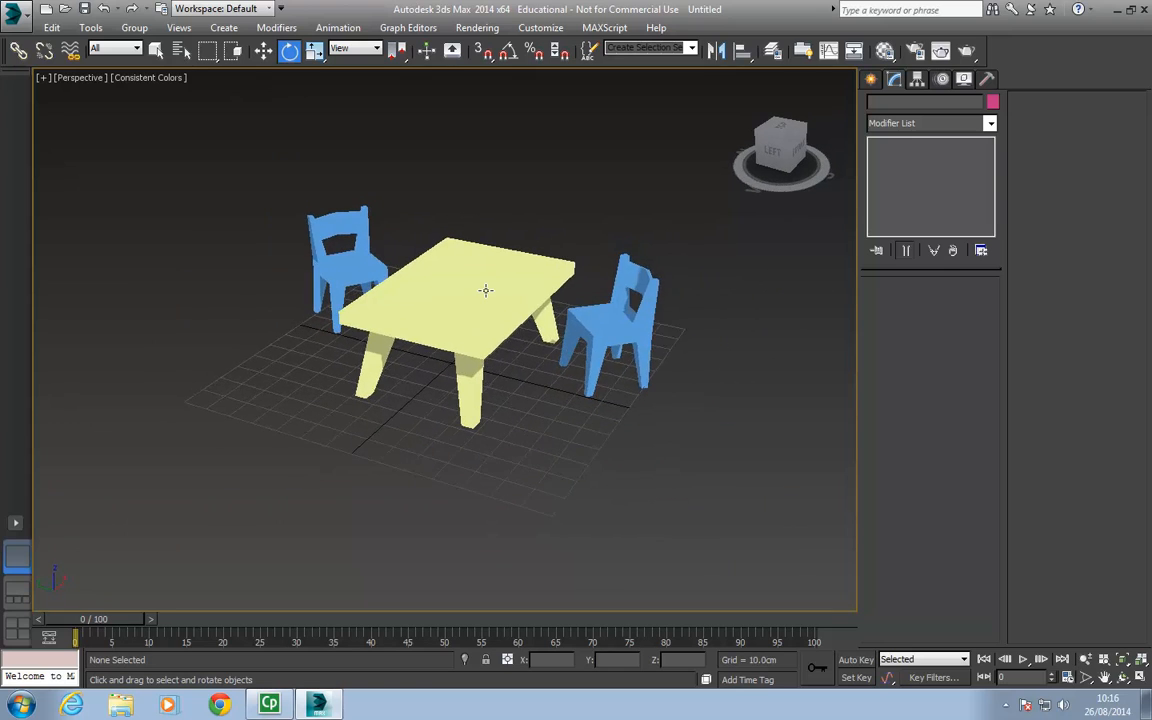
Step: Select the original chair and turn on edged faces in the viewport
{"action": "scroll", "coordinate": [486, 290], "scroll_direction": "up", "scroll_amount": 4}
{"action": "left_click", "coordinate": [735, 377]}
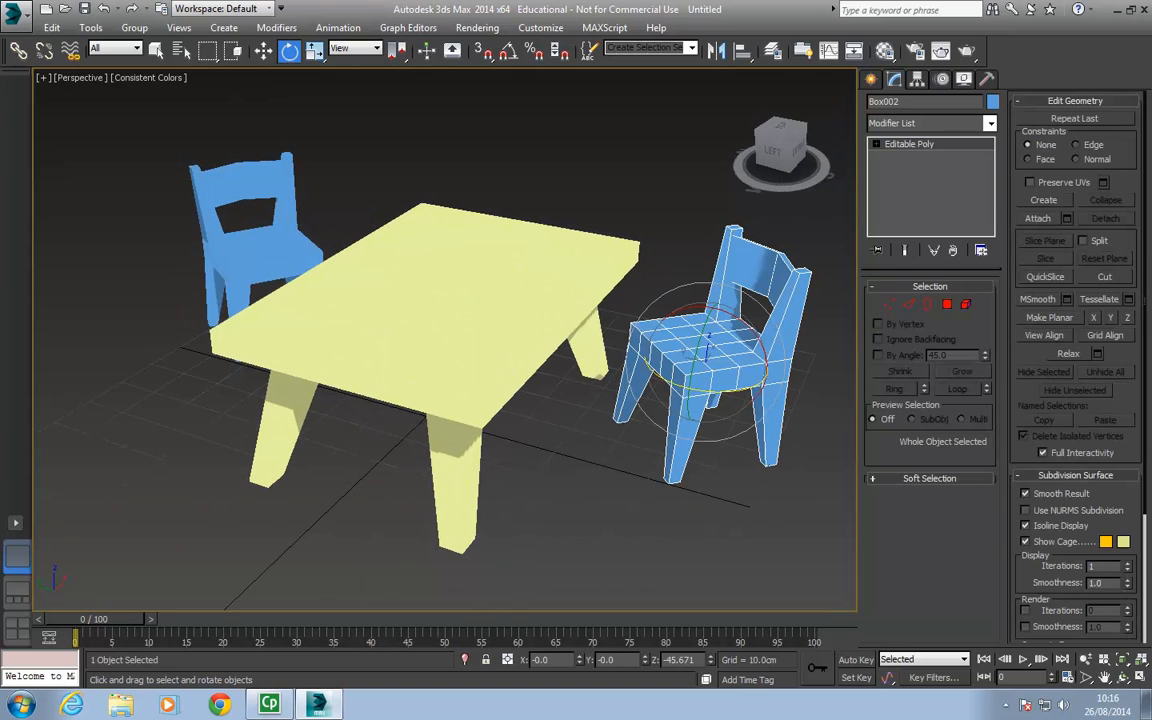
{"action": "key", "text": "F4"}
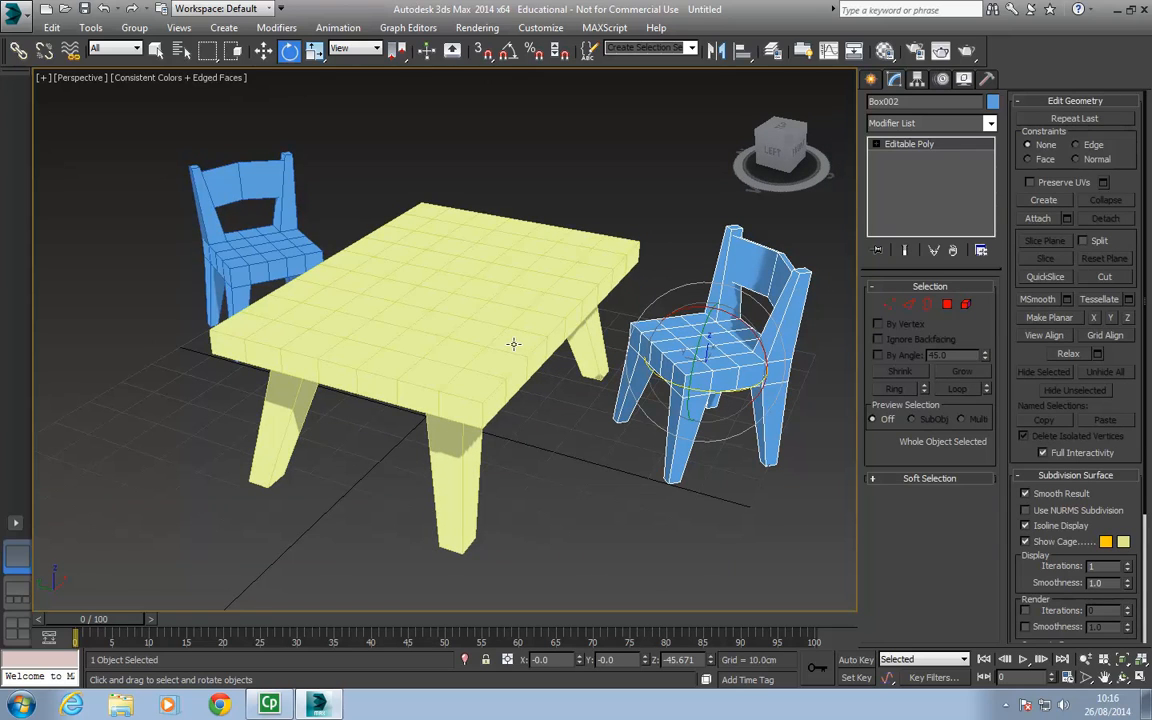
{"action": "middle_click_drag", "start_coordinate": [514, 341], "coordinate": [460, 337], "text": "alt"}
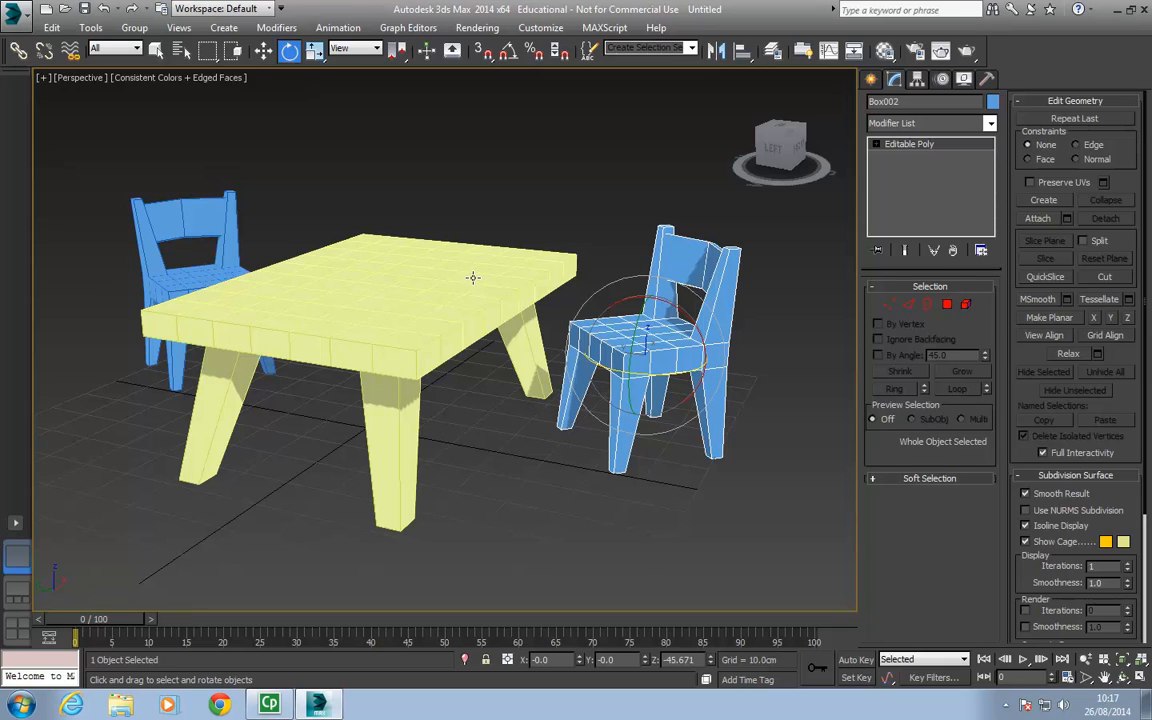
Step: Select the table and both chairs together
{"action": "middle_click_drag", "start_coordinate": [473, 278], "coordinate": [501, 254], "text": "alt"}
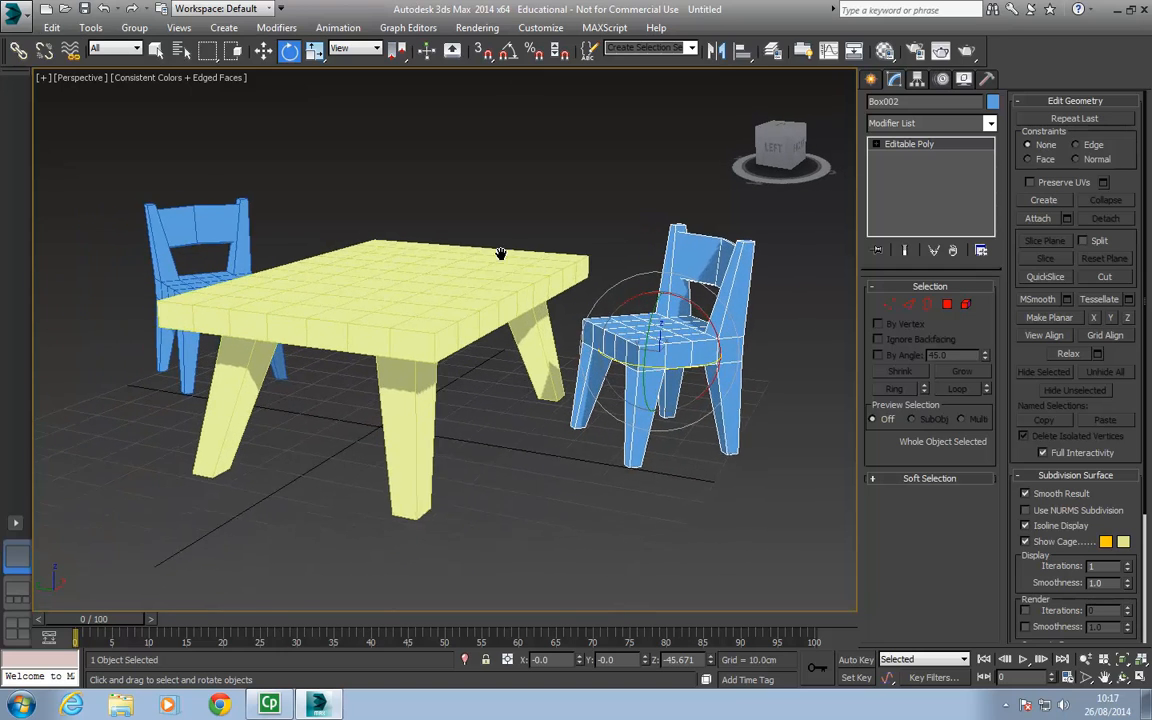
{"action": "scroll", "coordinate": [508, 252], "scroll_direction": "down", "scroll_amount": 5}
{"action": "left_click_drag", "start_coordinate": [700, 399], "coordinate": [700, 400]}
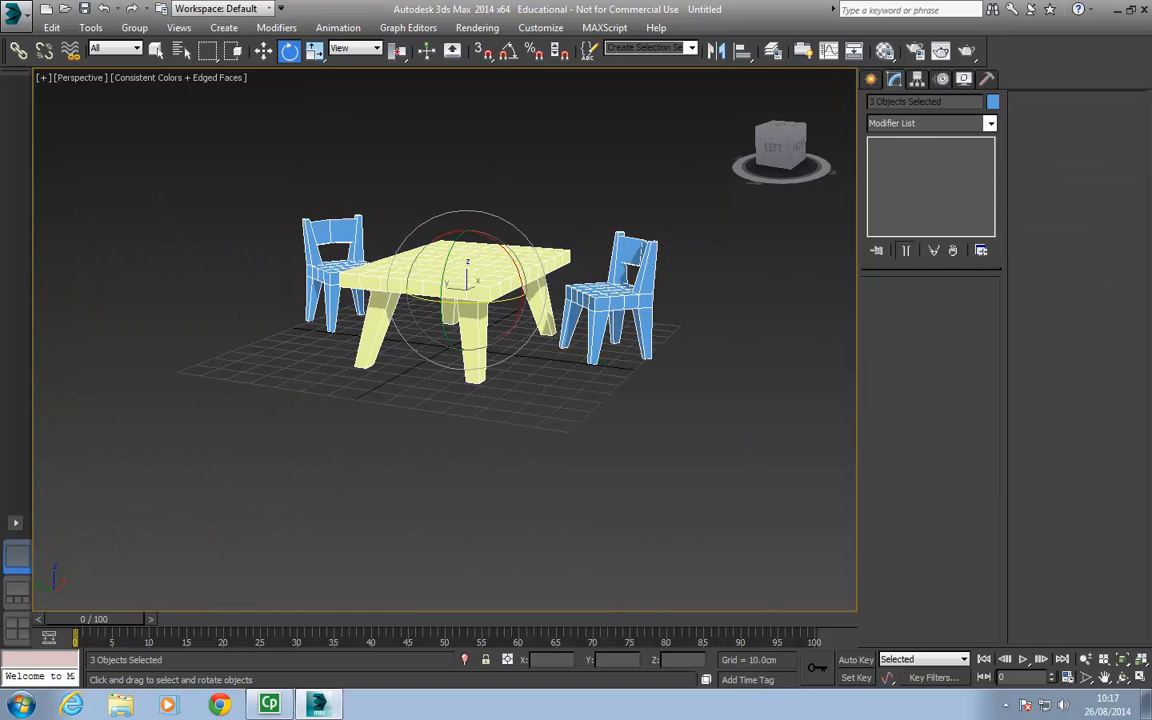
{"action": "middle_click_drag", "start_coordinate": [690, 395], "coordinate": [687, 430], "text": "alt"}
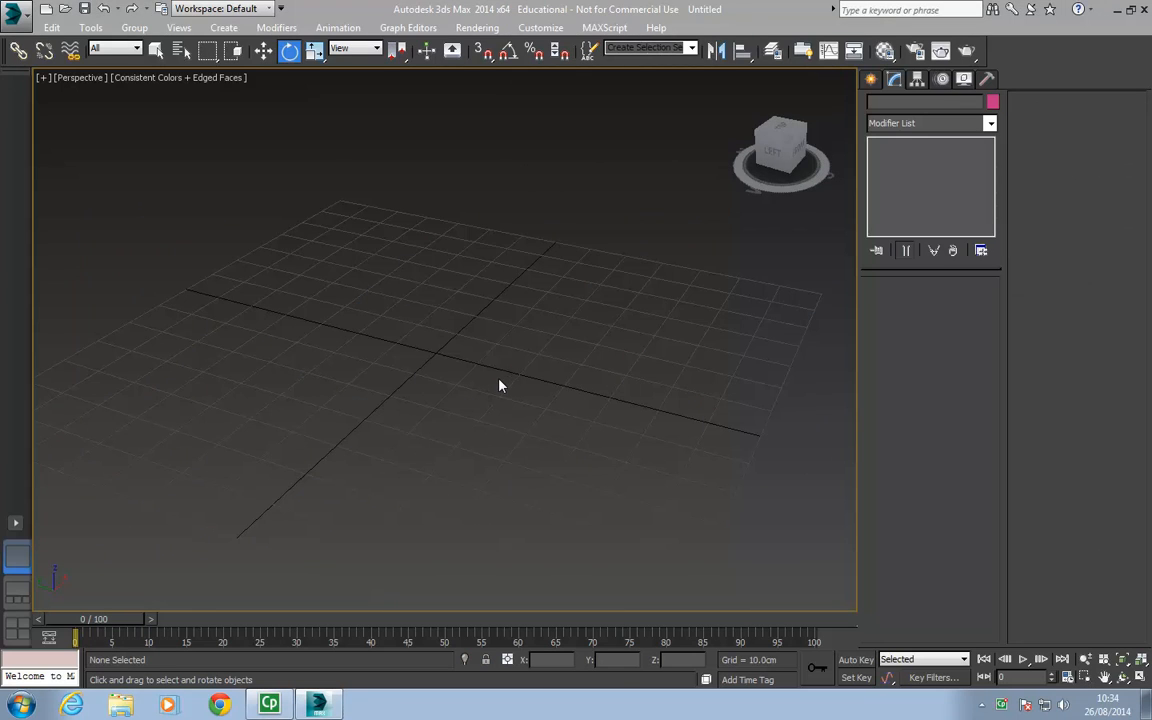
{"action": "mouse_move", "coordinate": [500, 386]}
{"action": "middle_mouse_down", "text": "alt"}
{"action": "mouse_move", "coordinate": [470, 393]}
{"action": "mouse_move", "coordinate": [502, 383]}
{"action": "middle_mouse_up", "text": "alt"}
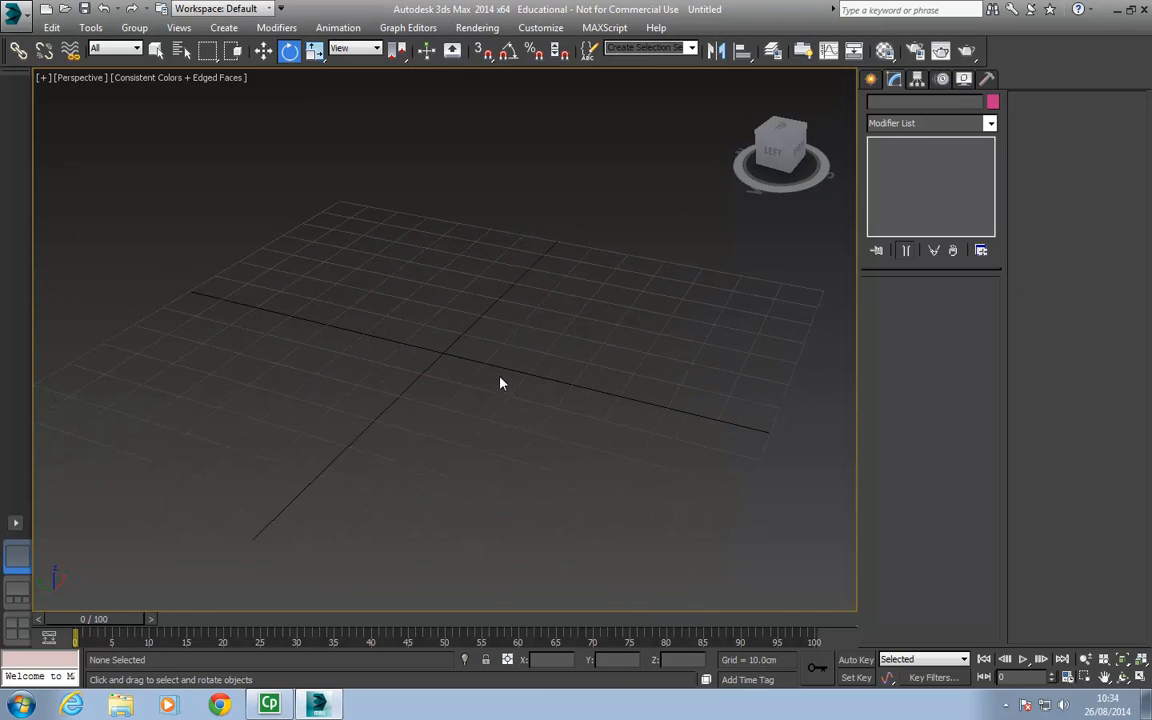
Step: Create a flat box for the tabletop, about 55.2 cm long, 74.7 cm wide and 4.5 cm high
{"action": "left_click", "coordinate": [871, 80]}
{"action": "left_click", "coordinate": [900, 181]}
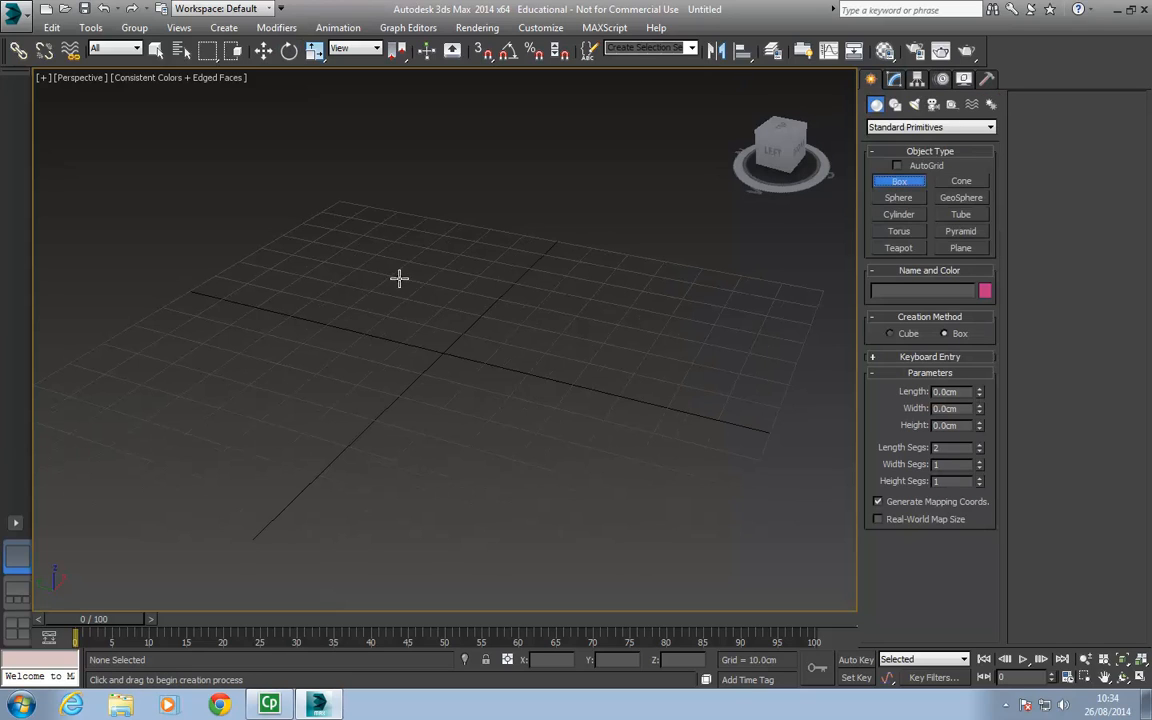
{"action": "left_click_drag", "start_coordinate": [398, 278], "coordinate": [466, 495]}
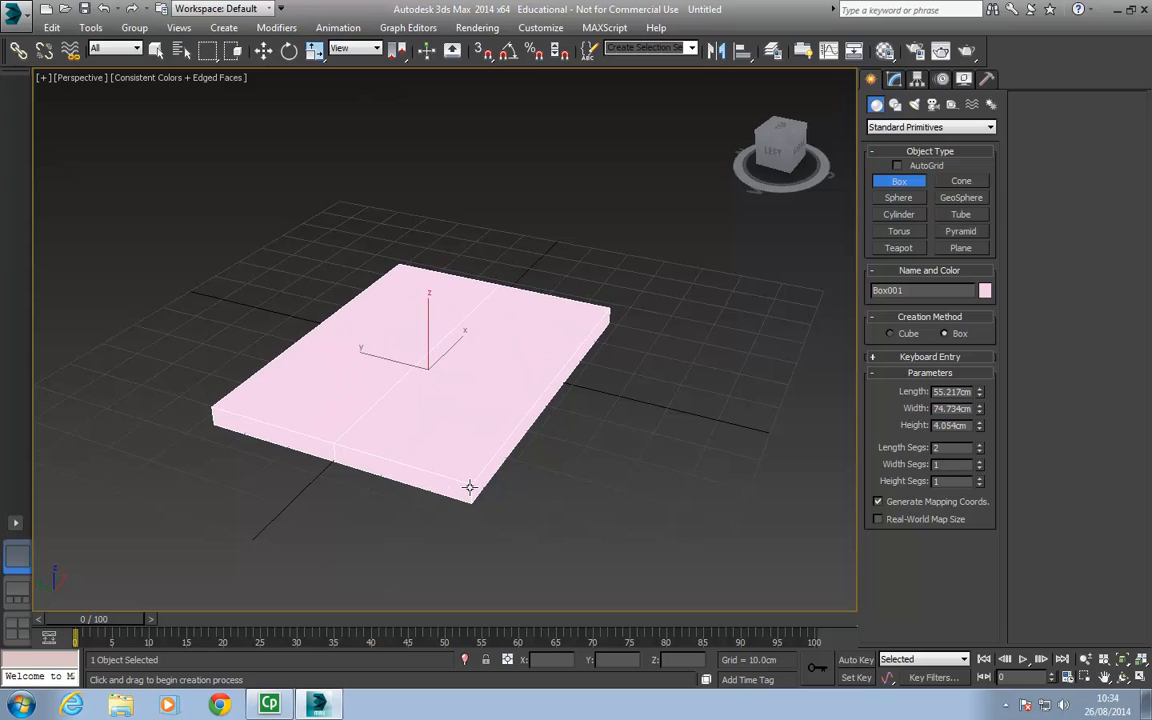
{"action": "middle_click_drag", "start_coordinate": [489, 430], "coordinate": [460, 435], "text": "alt"}
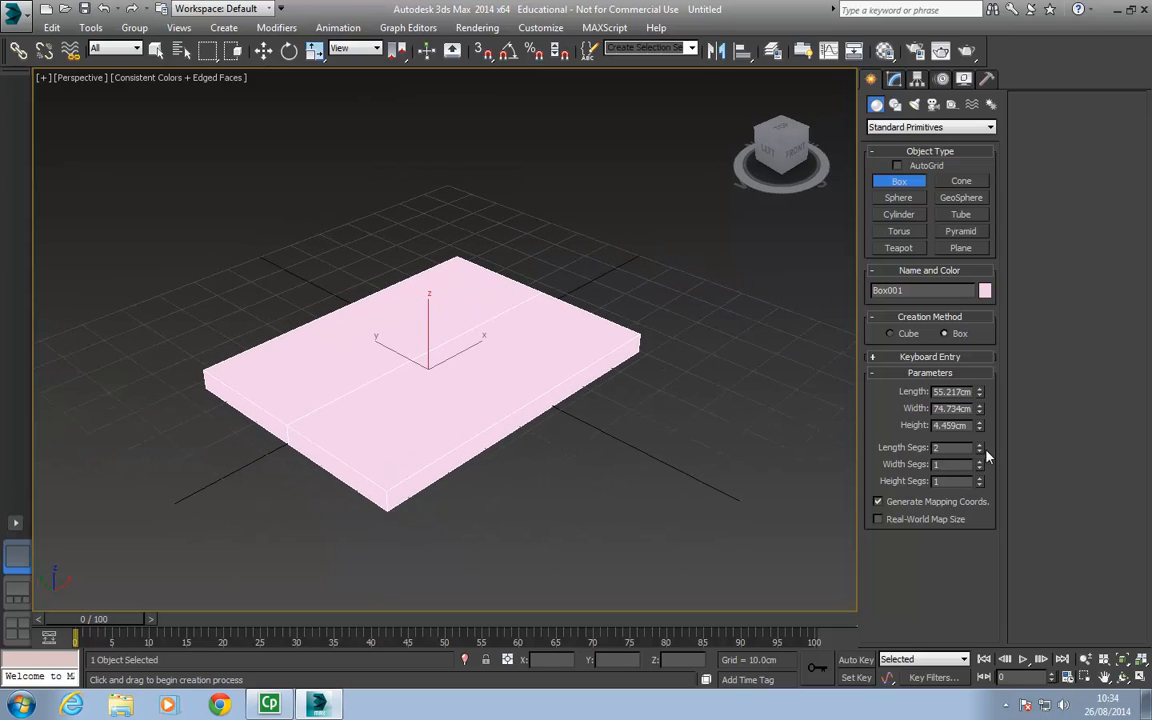
Step: Set the box to 6 length segments and 8 width segments, and inspect the grid from above
{"action": "left_click_drag", "start_coordinate": [980, 449], "coordinate": [980, 405]}
{"action": "left_click_drag", "start_coordinate": [980, 467], "coordinate": [978, 432]}
{"action": "middle_click_drag", "start_coordinate": [477, 379], "coordinate": [440, 432], "text": "alt"}
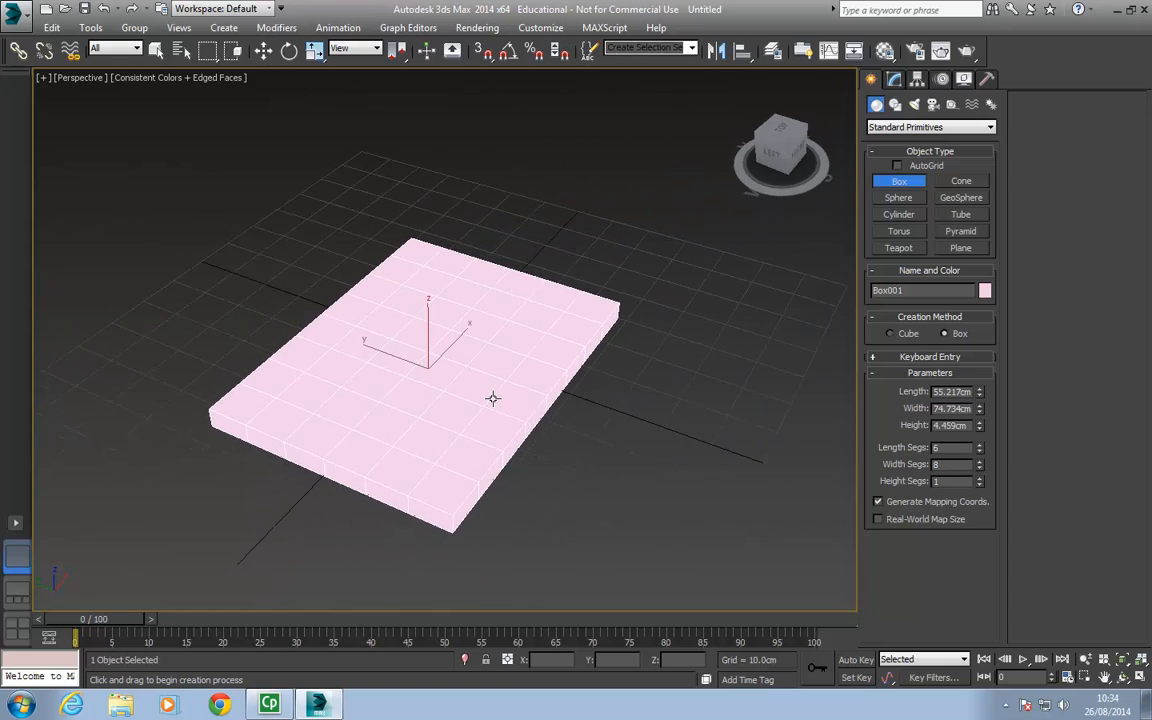
{"action": "middle_click_drag", "start_coordinate": [484, 402], "coordinate": [396, 490], "text": "alt"}
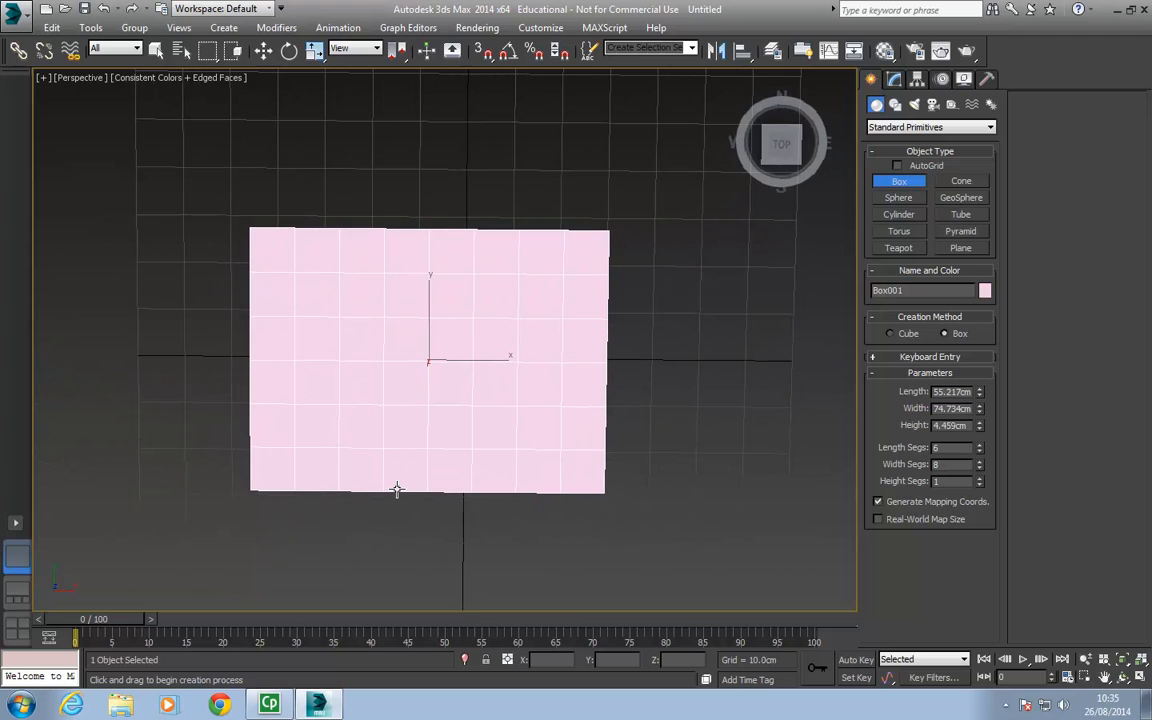
{"action": "middle_click_drag", "start_coordinate": [396, 490], "coordinate": [489, 380], "text": "alt"}
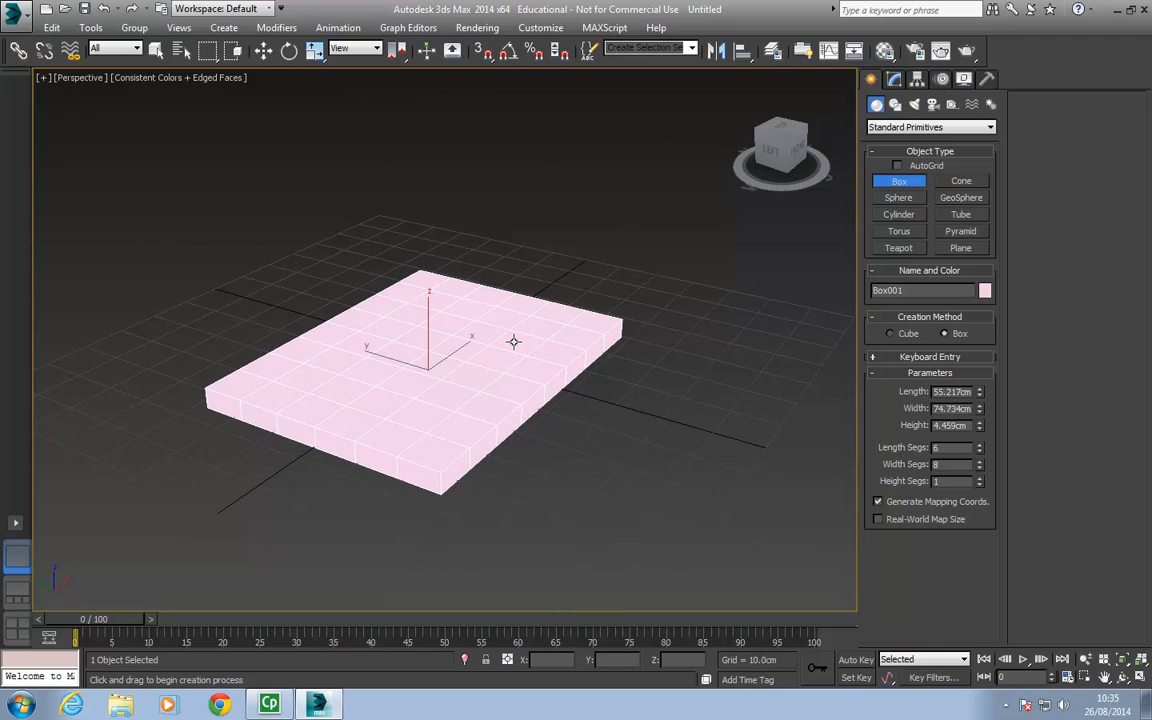
Step: Convert the segmented box to an editable poly
{"action": "key", "text": "e"}
{"action": "right_click", "coordinate": [514, 342]}
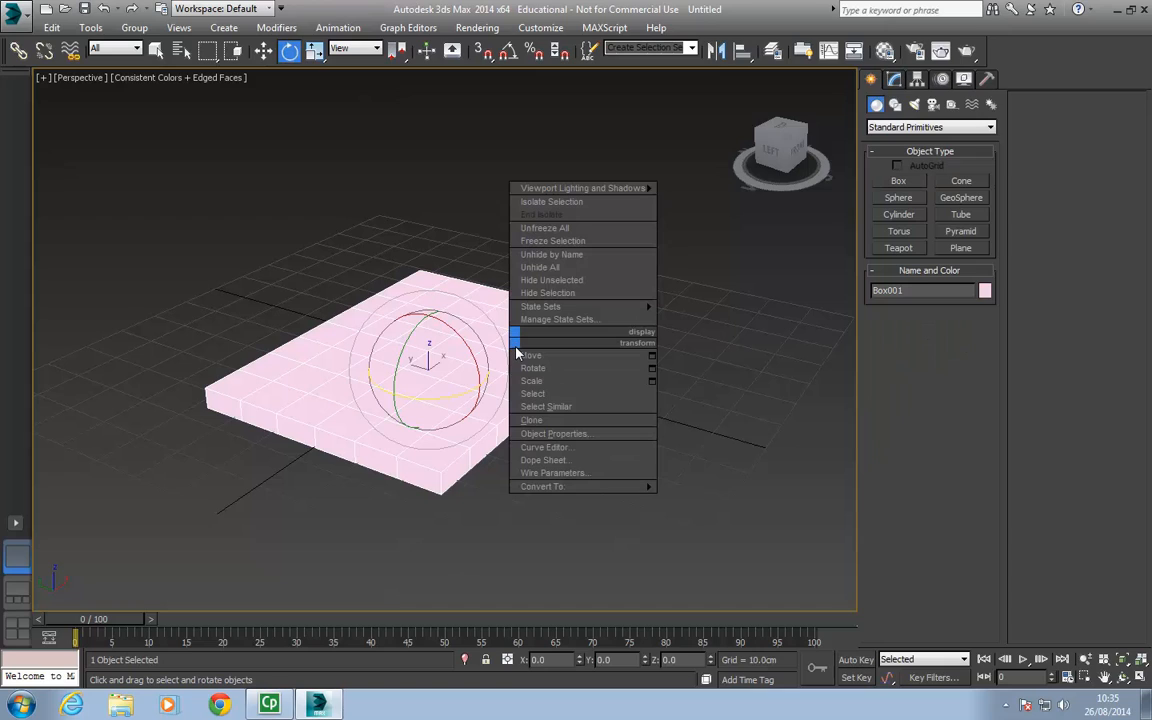
{"action": "mouse_move", "coordinate": [545, 488]}
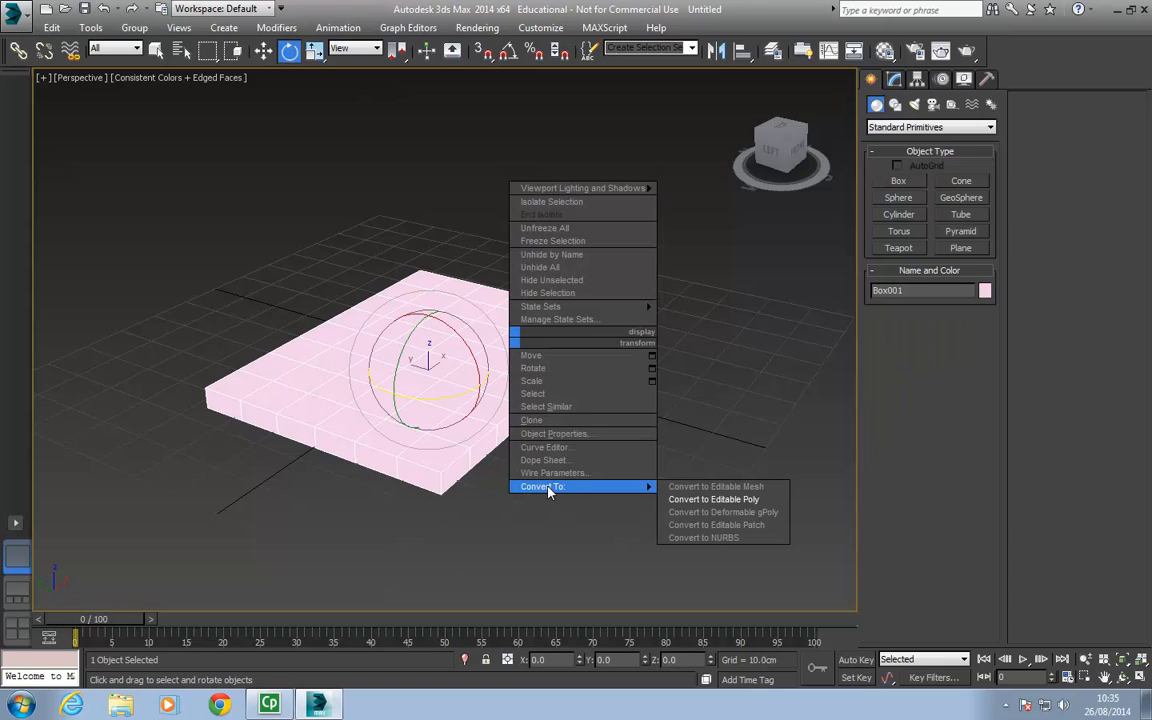
{"action": "left_click", "coordinate": [703, 500]}
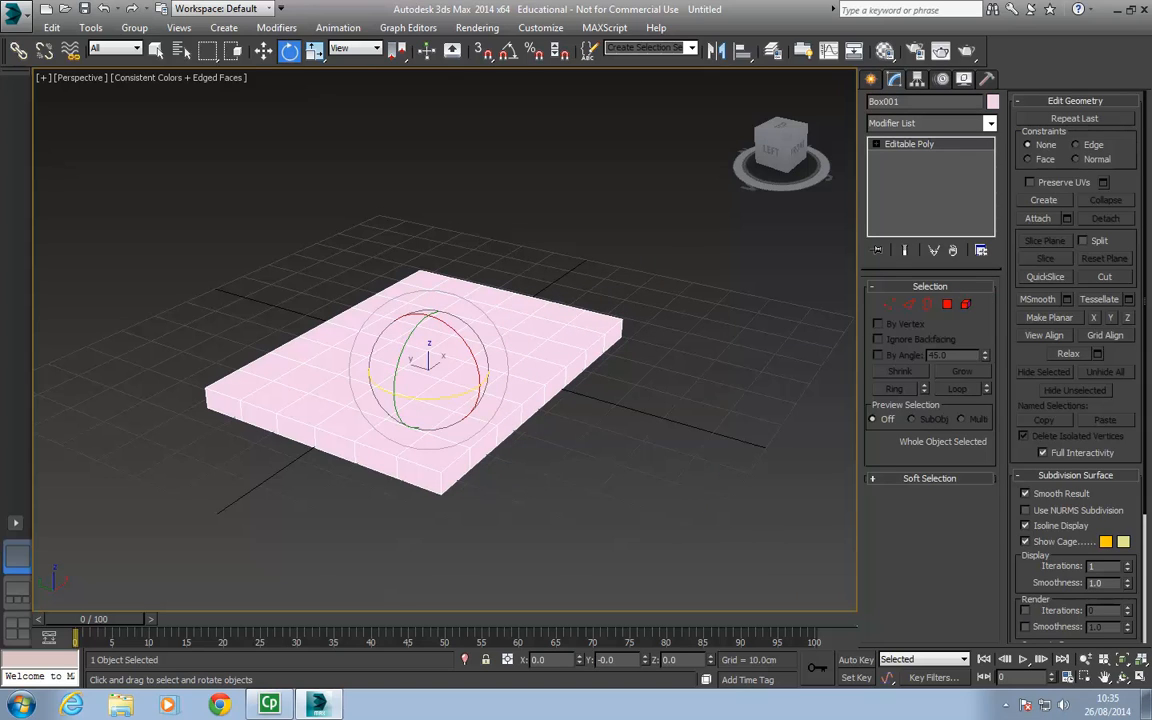
Step: Raise the tabletop above the grid to about Z 26.4 cm and shift it along X to about 2.55 cm
{"action": "key", "text": "w"}
{"action": "middle_click_drag", "start_coordinate": [465, 367], "coordinate": [481, 340], "text": "alt"}
{"action": "left_click_drag", "start_coordinate": [428, 317], "coordinate": [429, 179]}
{"action": "middle_click_drag", "start_coordinate": [505, 335], "coordinate": [463, 282], "text": "alt"}
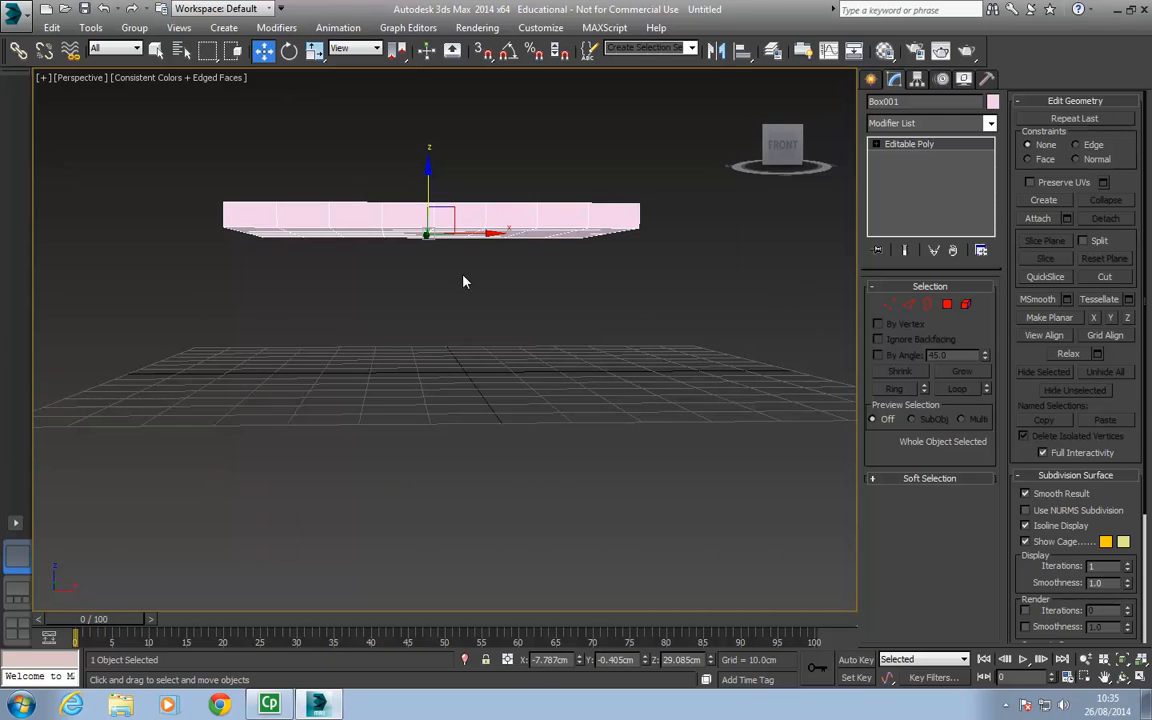
{"action": "left_click_drag", "start_coordinate": [470, 229], "coordinate": [504, 217]}
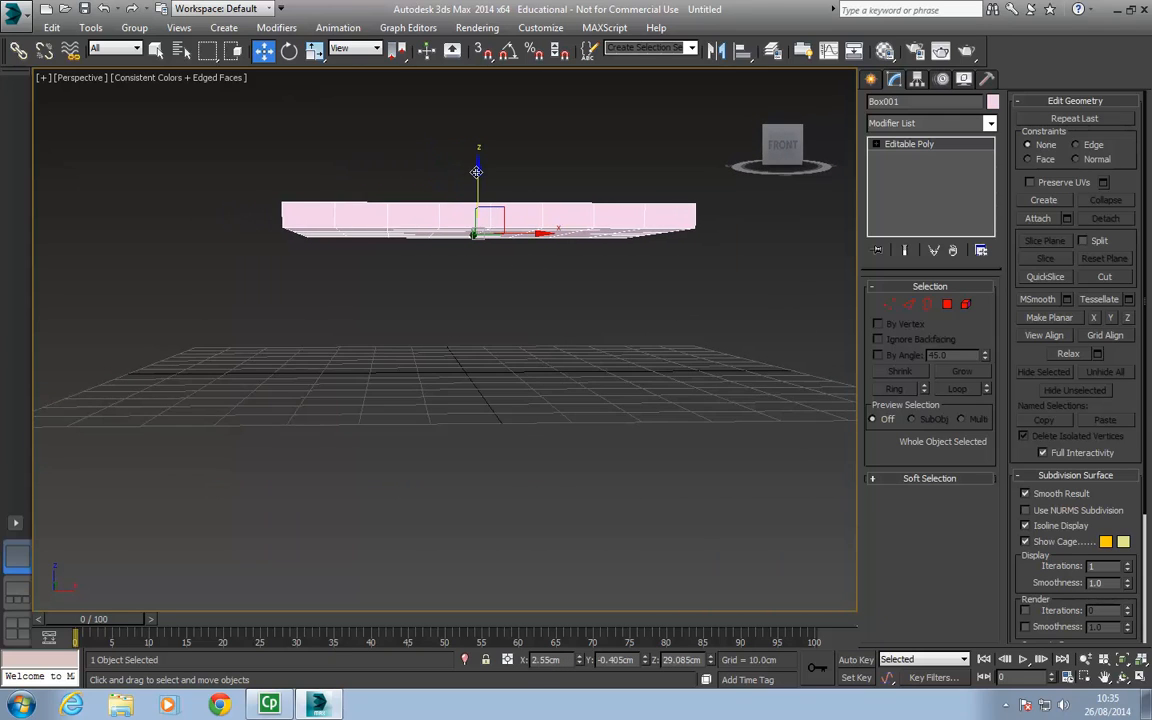
{"action": "left_click_drag", "start_coordinate": [476, 172], "coordinate": [476, 186]}
Step: Select the four polygons one row in from each corner on the underside of the tabletop
{"action": "middle_click_drag", "start_coordinate": [476, 186], "coordinate": [577, 177], "text": "alt"}
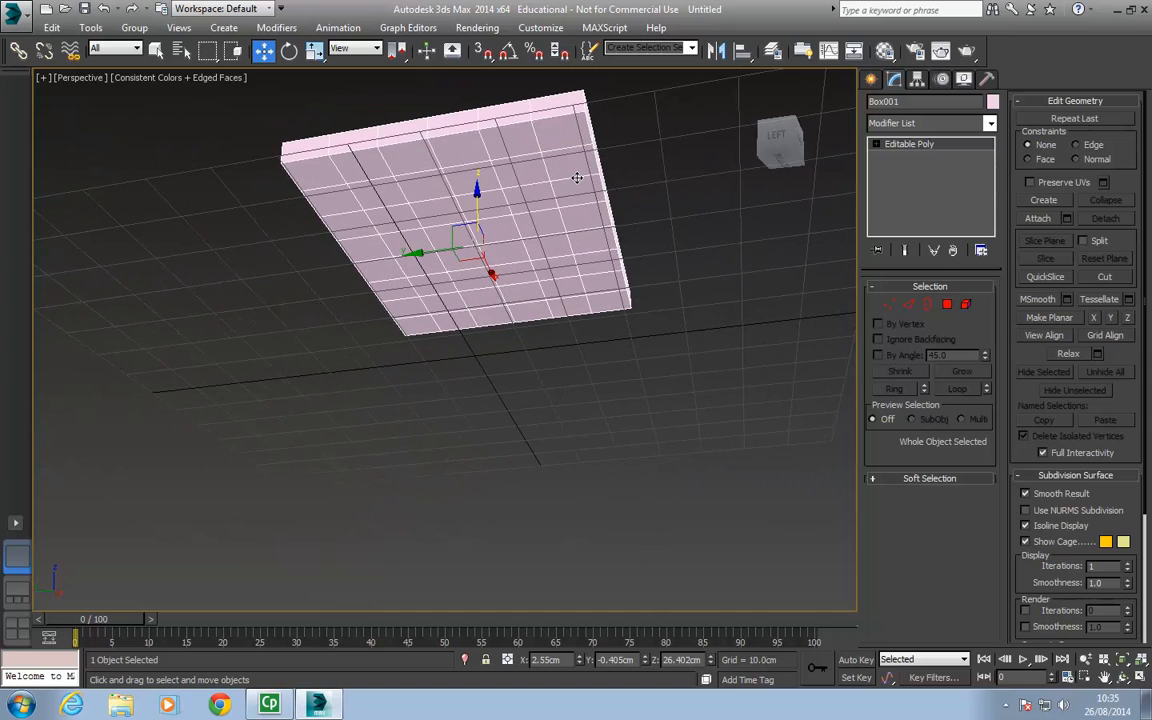
{"action": "key", "text": "4"}
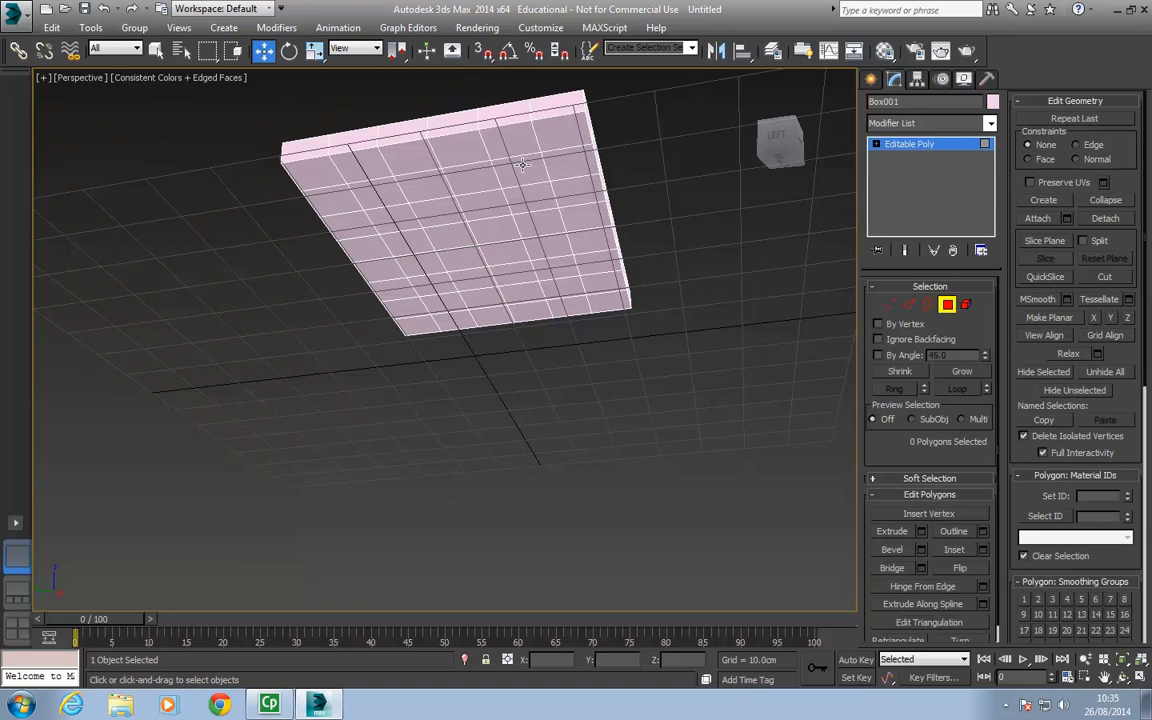
{"action": "left_click", "coordinate": [521, 165]}
{"action": "left_click", "coordinate": [368, 187], "text": "ctrl"}
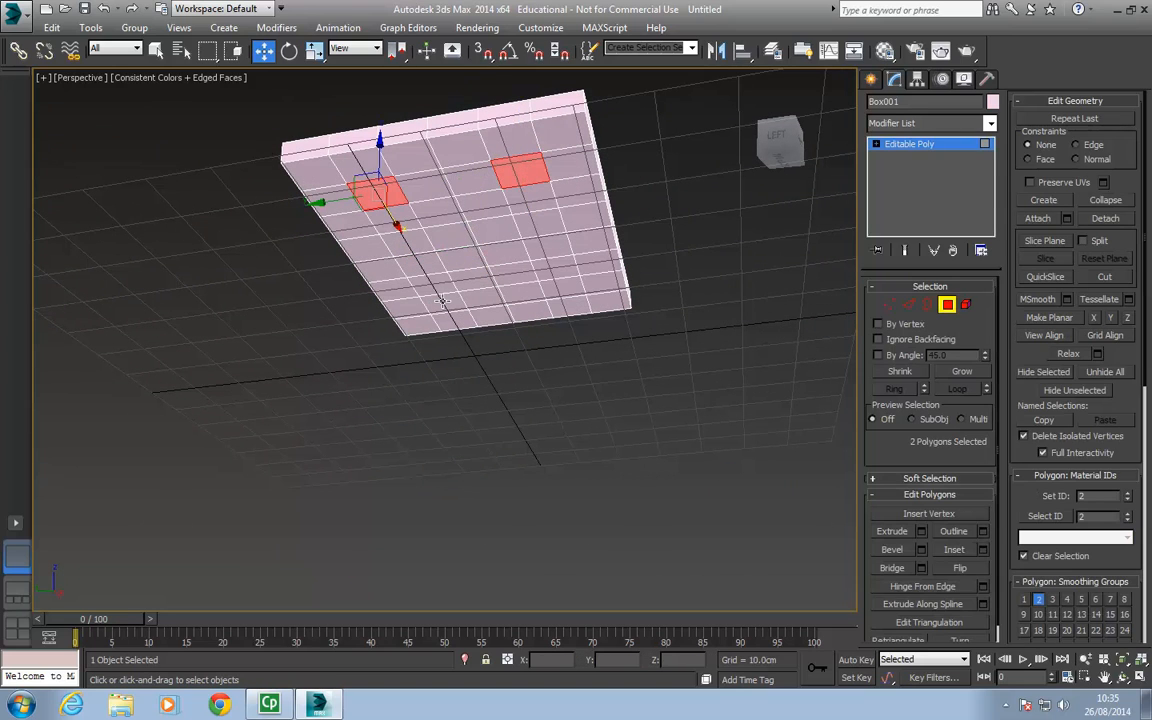
{"action": "key", "text": "q"}
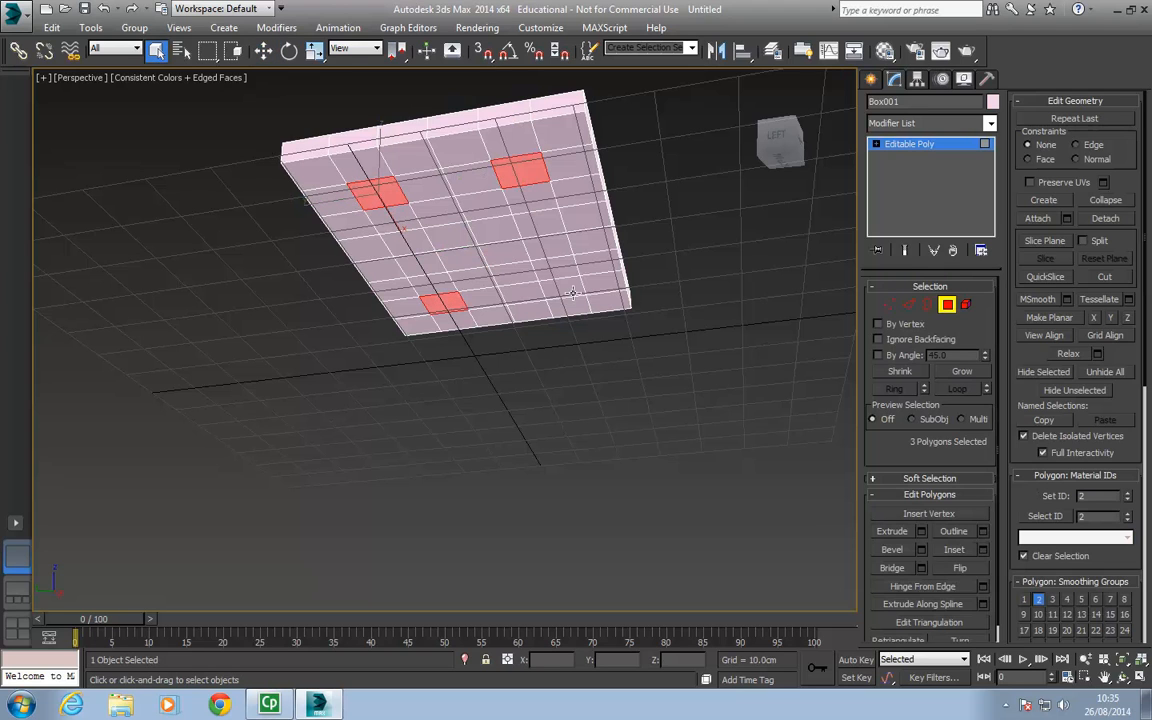
{"action": "left_click", "coordinate": [567, 288], "text": "ctrl"}
{"action": "middle_click_drag", "start_coordinate": [432, 228], "coordinate": [511, 188], "text": "alt"}
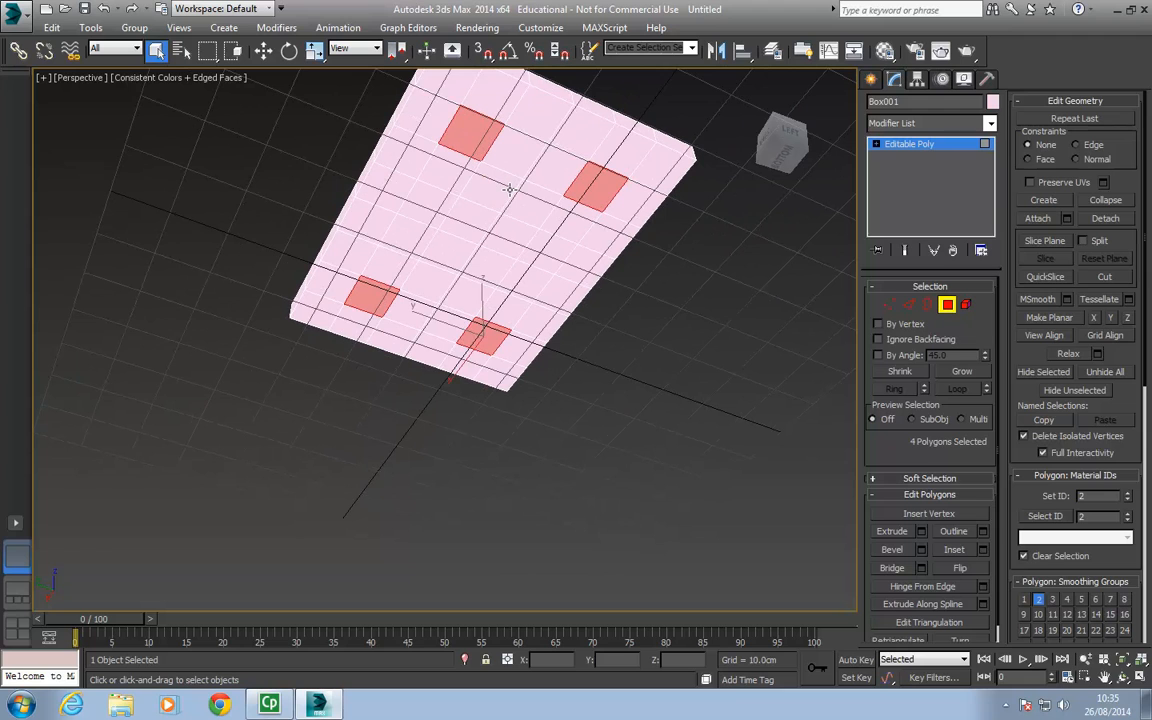
Step: Try to move the four selected underside polygons along the X axis
{"action": "key", "text": "w"}
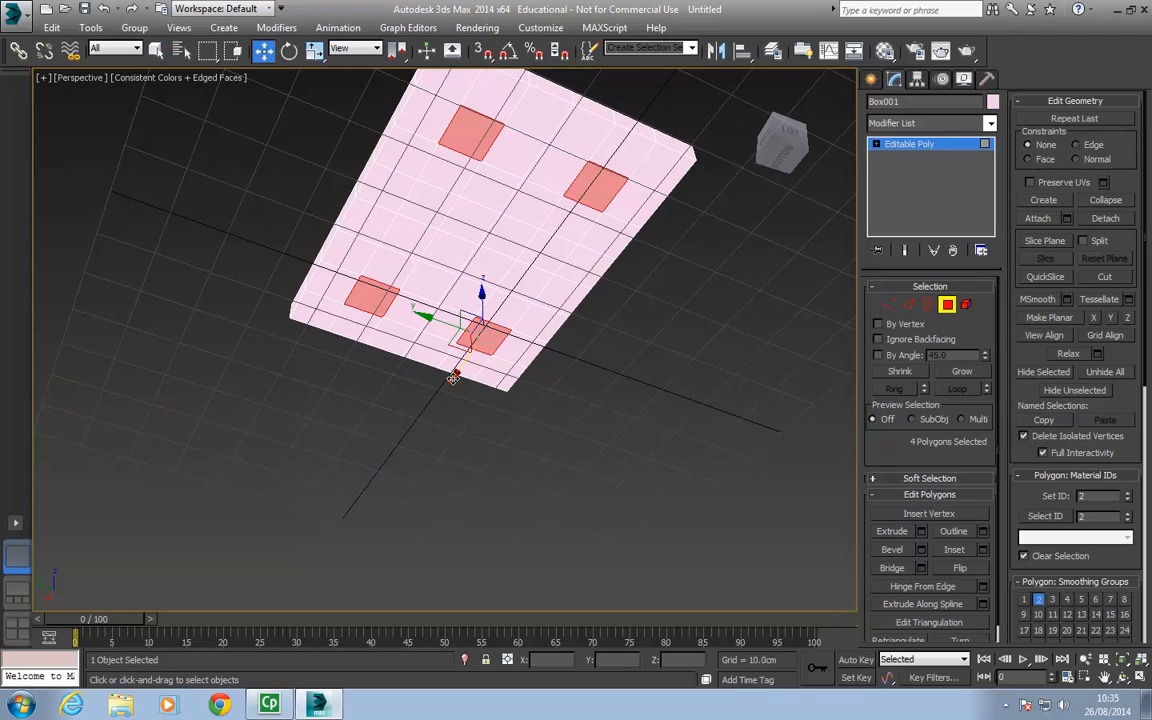
{"action": "middle_click_drag", "start_coordinate": [453, 377], "coordinate": [602, 224], "text": "alt"}
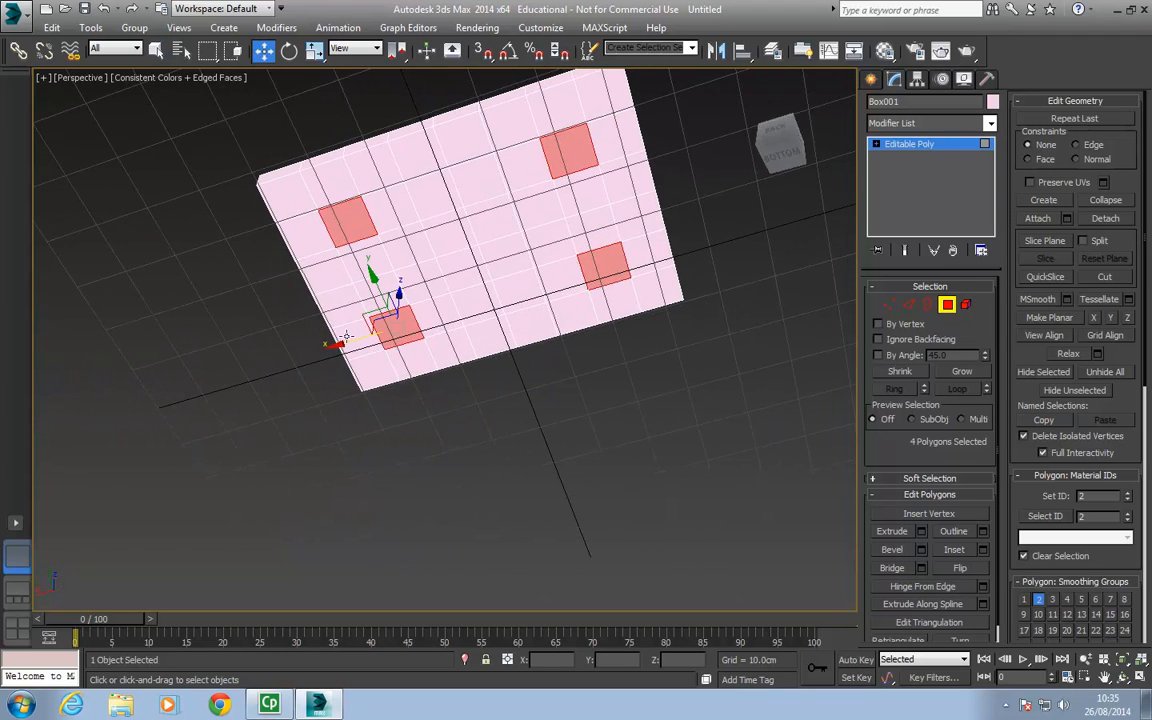
{"action": "left_click_drag", "start_coordinate": [348, 342], "coordinate": [122, 402]}
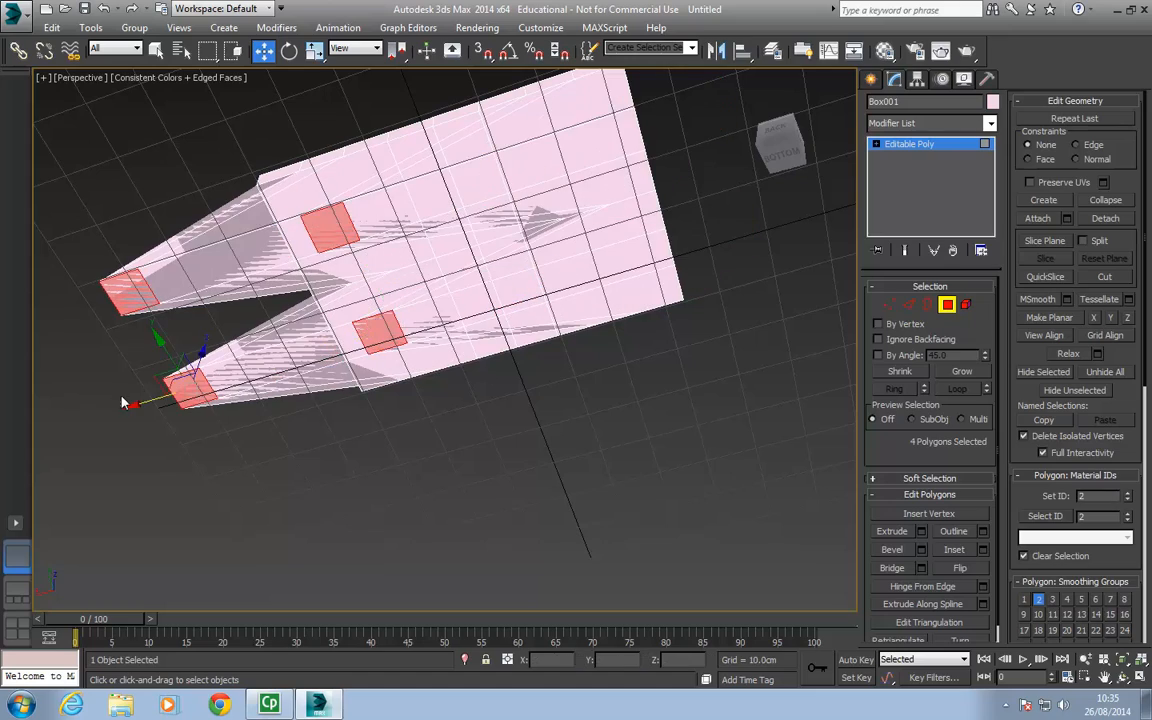
{"action": "mouse_move", "coordinate": [400, 264]}
{"action": "middle_mouse_down", "text": "alt"}
{"action": "mouse_move", "coordinate": [609, 311]}
{"action": "mouse_move", "coordinate": [345, 404]}
{"action": "mouse_move", "coordinate": [418, 265]}
{"action": "middle_mouse_up", "text": "alt"}
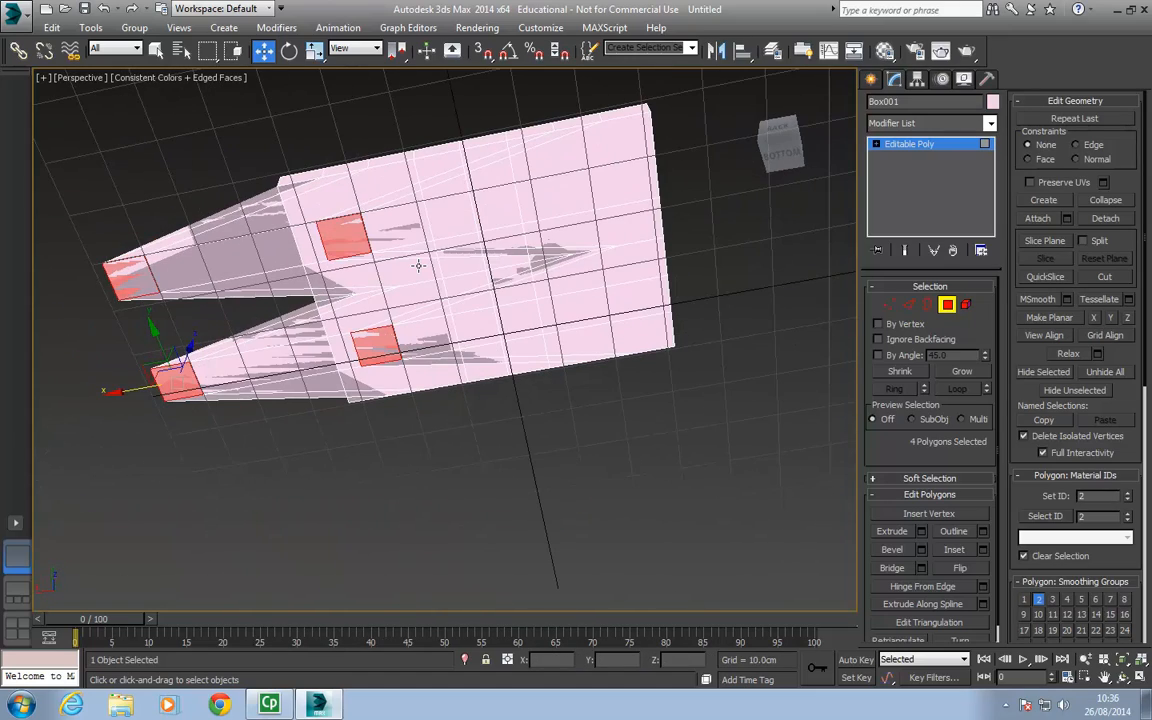
{"action": "key", "text": "ctrl+z"}
Step: Extrude the four selected underside polygons by about 26.9 cm to form the table legs
{"action": "middle_click_drag", "start_coordinate": [499, 224], "coordinate": [607, 353], "text": "alt"}
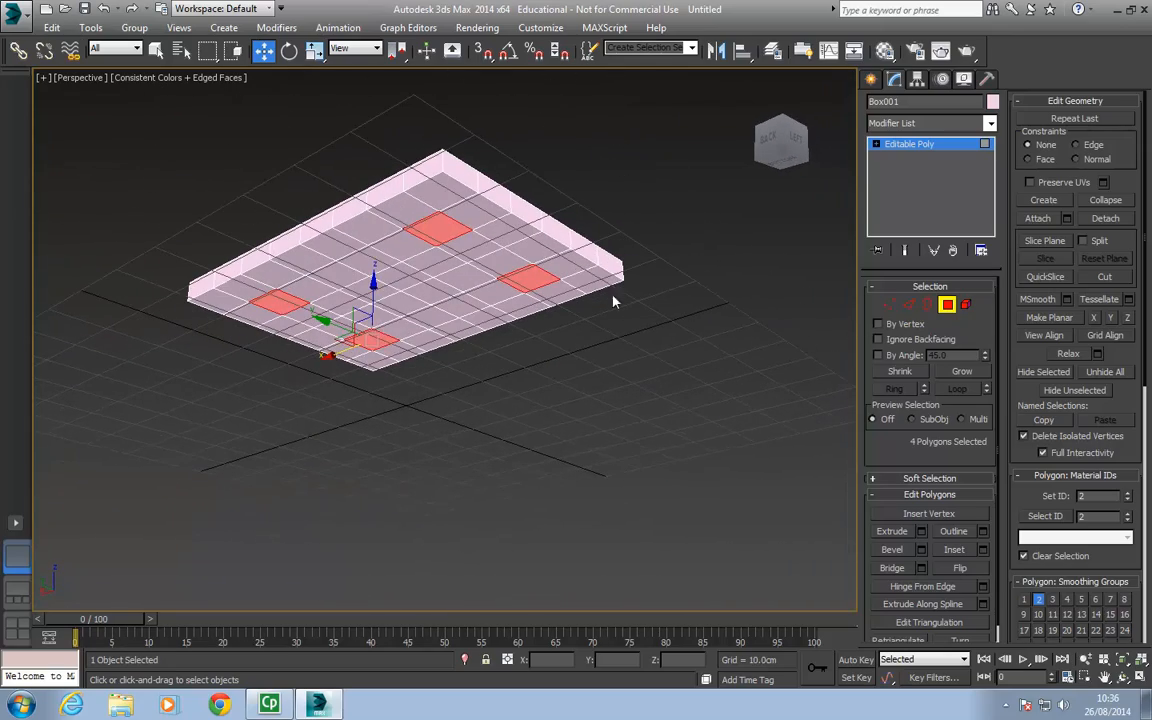
{"action": "middle_click_drag", "start_coordinate": [614, 302], "coordinate": [600, 330], "text": "alt"}
{"action": "left_click", "coordinate": [921, 531]}
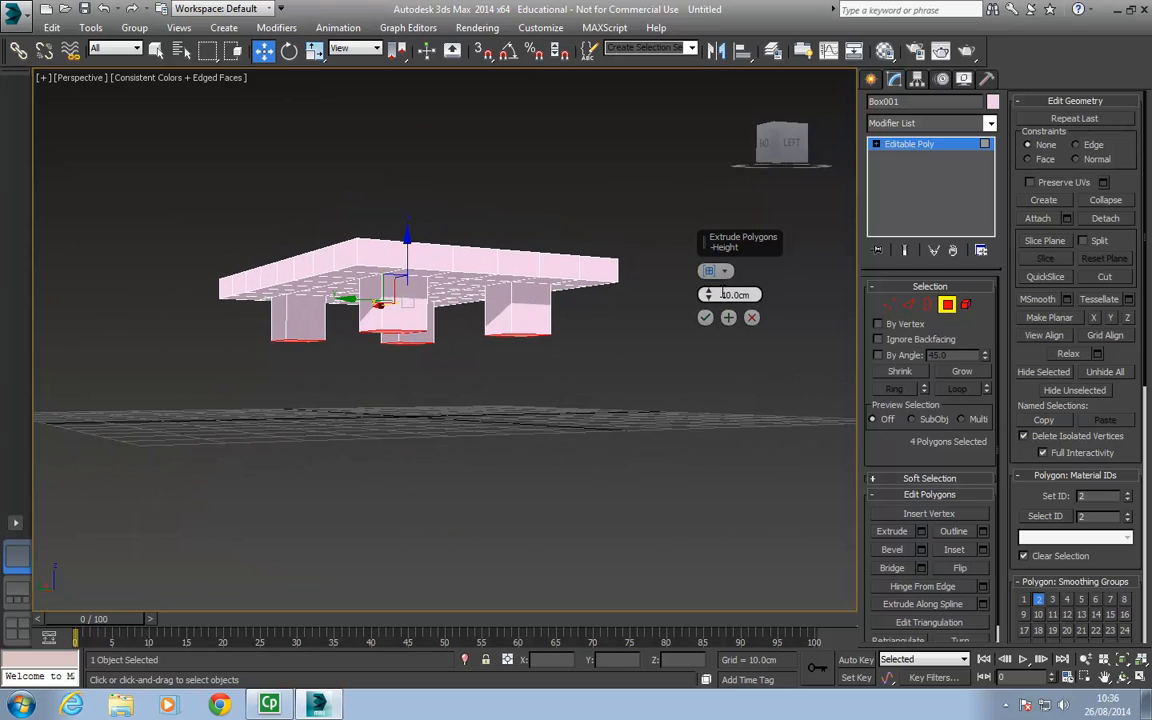
{"action": "left_click_drag", "start_coordinate": [708, 294], "coordinate": [700, 210]}
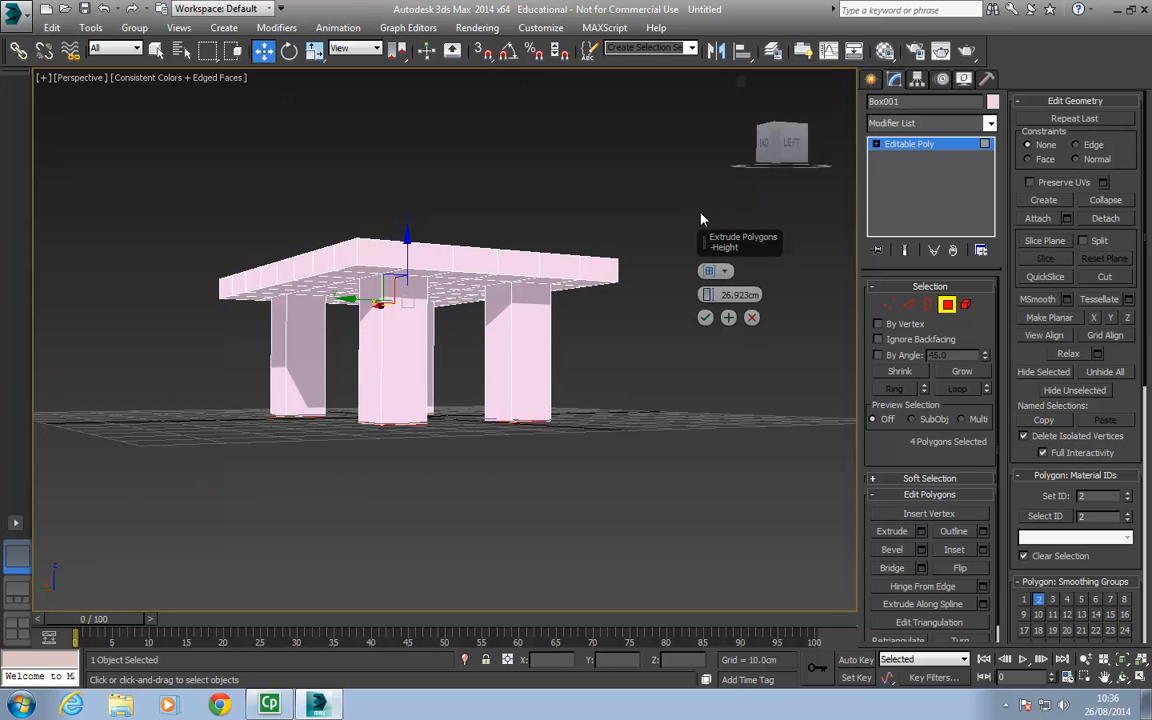
{"action": "left_click", "coordinate": [705, 318]}
Step: Taper the legs by uniformly scaling the four selected end polygons to 37% about their own centers
{"action": "middle_click_drag", "start_coordinate": [626, 285], "coordinate": [450, 236], "text": "alt"}
{"action": "key", "text": "e"}
{"action": "key", "text": "r"}
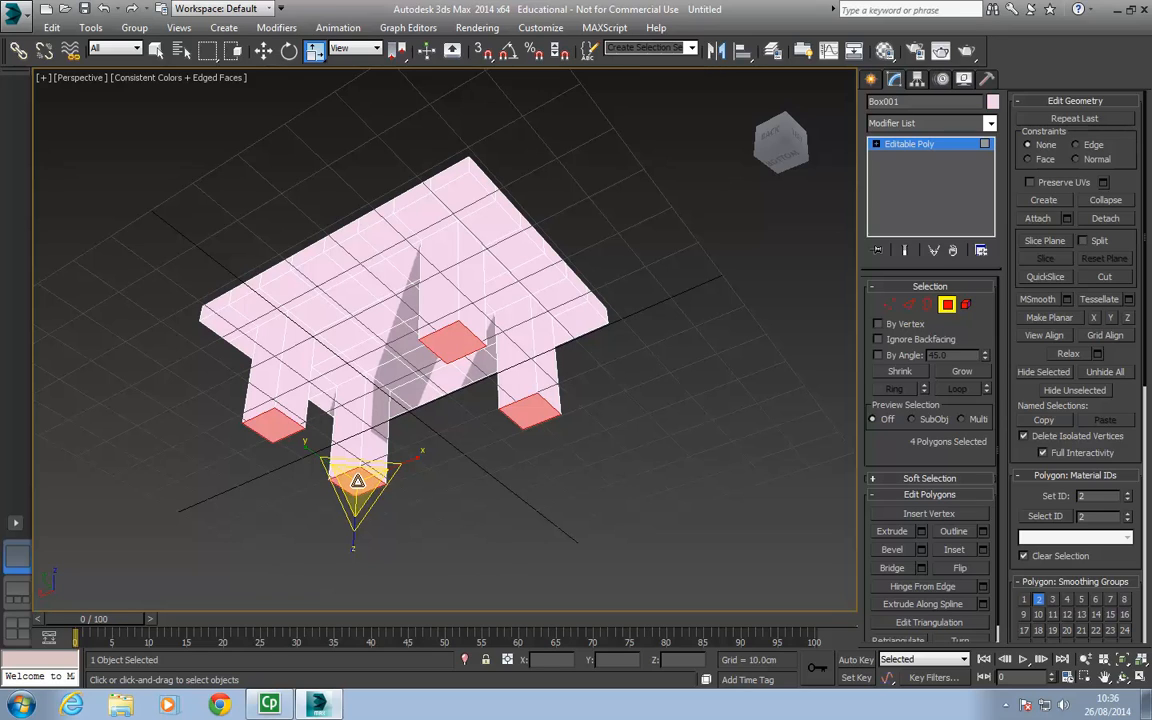
{"action": "left_click_drag", "start_coordinate": [356, 479], "coordinate": [390, 622]}
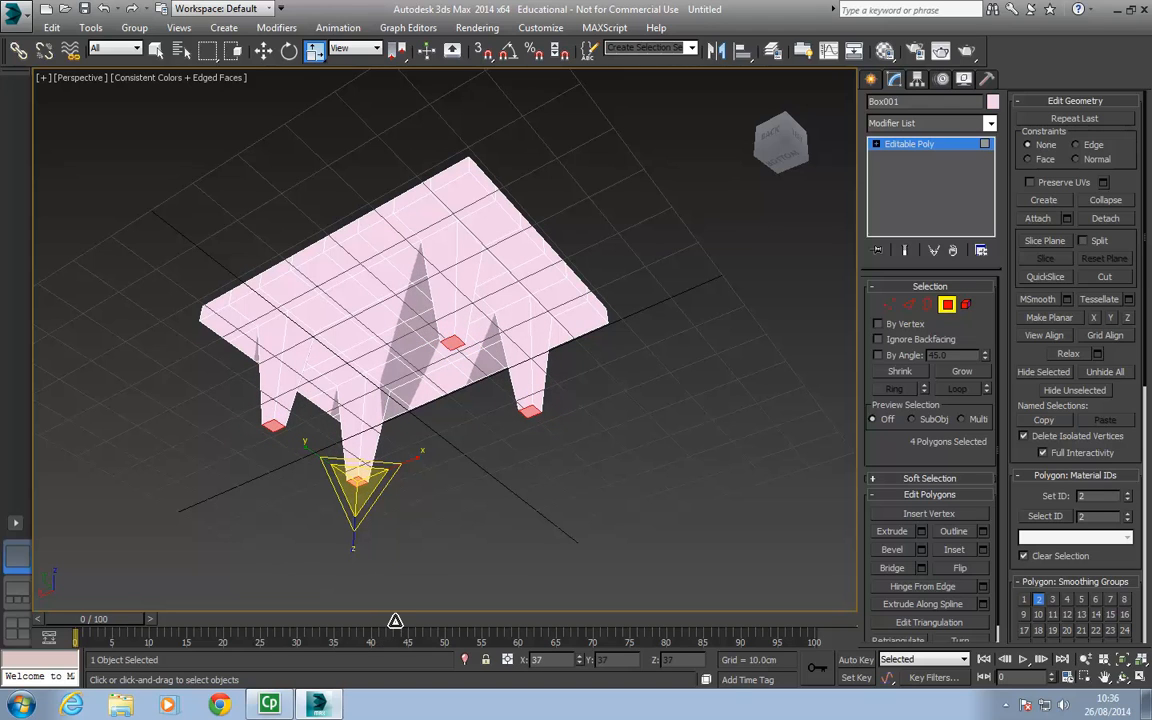
{"action": "middle_click_drag", "start_coordinate": [400, 325], "coordinate": [433, 372], "text": "alt"}
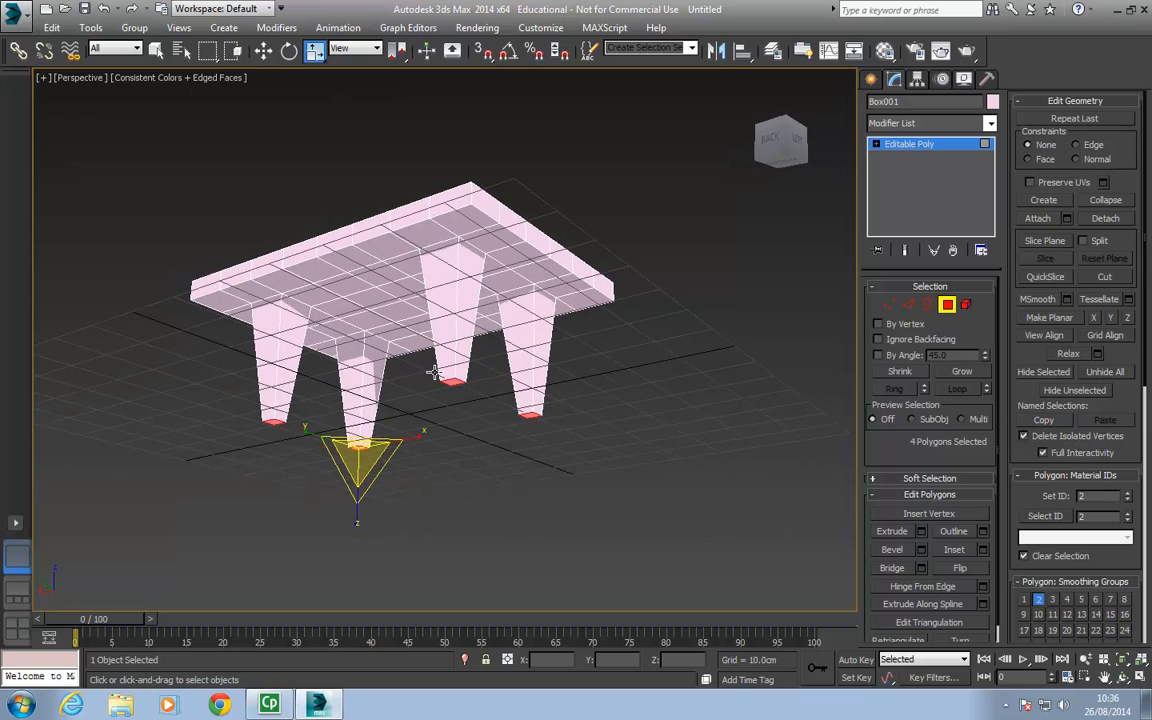
Step: Splay the legs by scaling their end polygons to 151% about the shared selection center, and pull them back in by scaling to 97%
{"action": "left_click", "coordinate": [398, 53]}
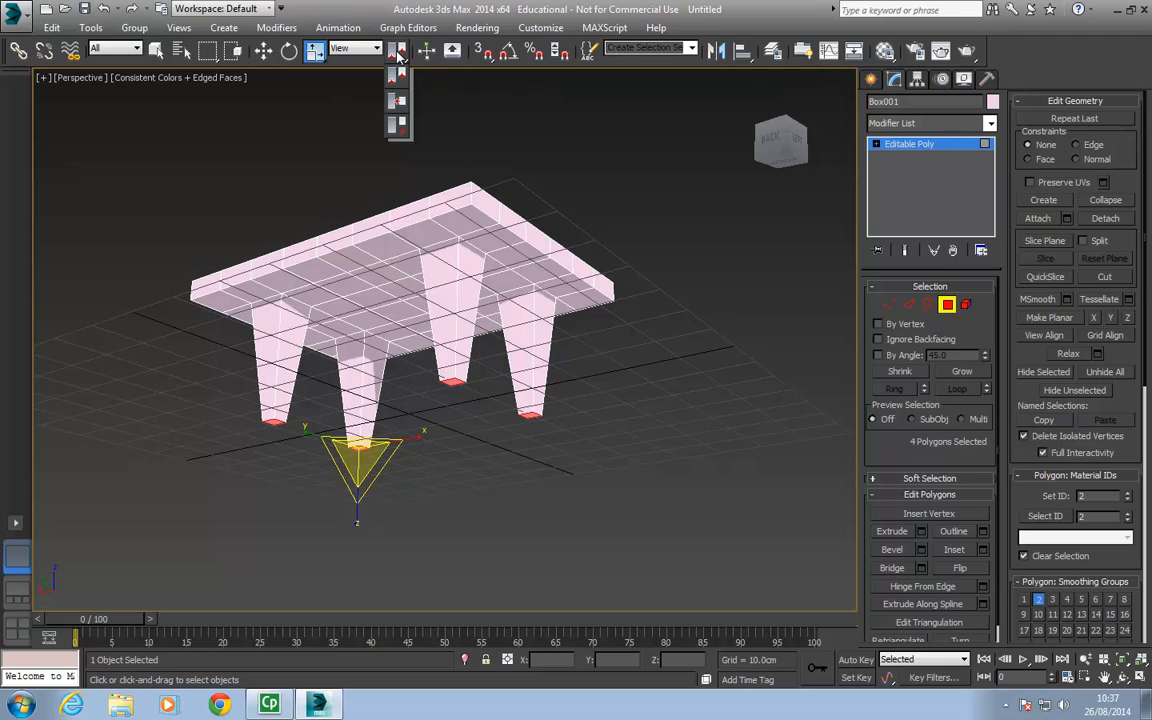
{"action": "left_click_drag", "start_coordinate": [398, 53], "coordinate": [402, 119]}
{"action": "left_click_drag", "start_coordinate": [402, 104], "coordinate": [402, 104]}
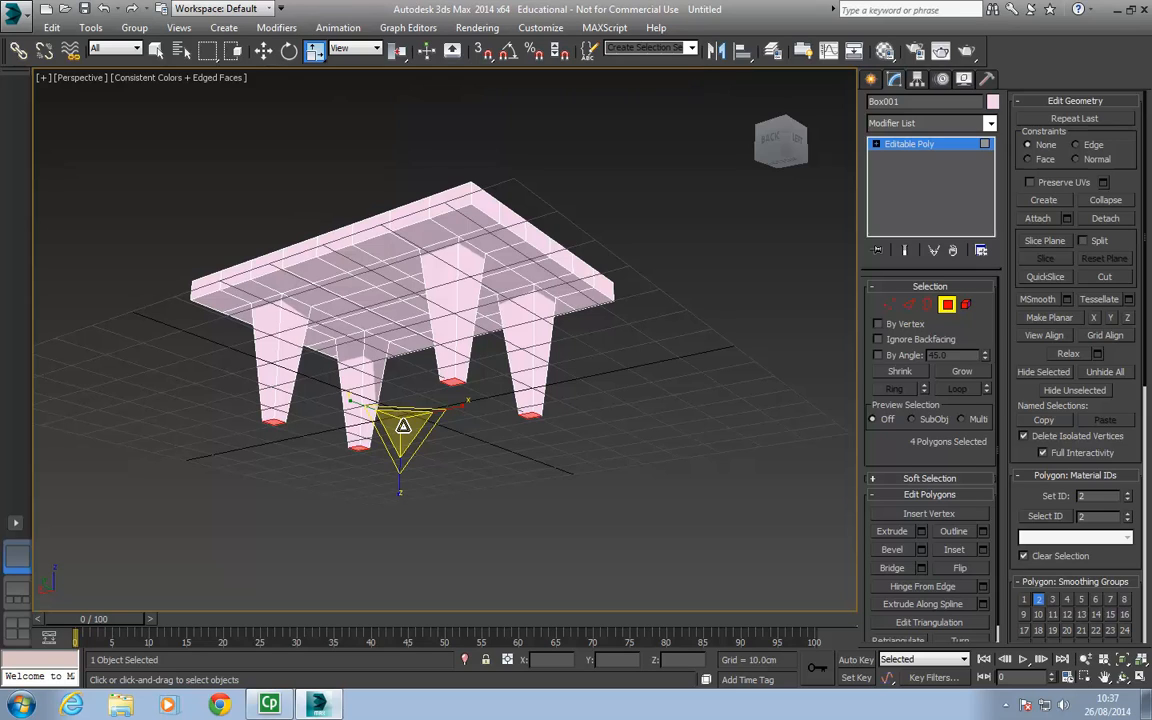
{"action": "left_click_drag", "start_coordinate": [402, 423], "coordinate": [400, 380]}
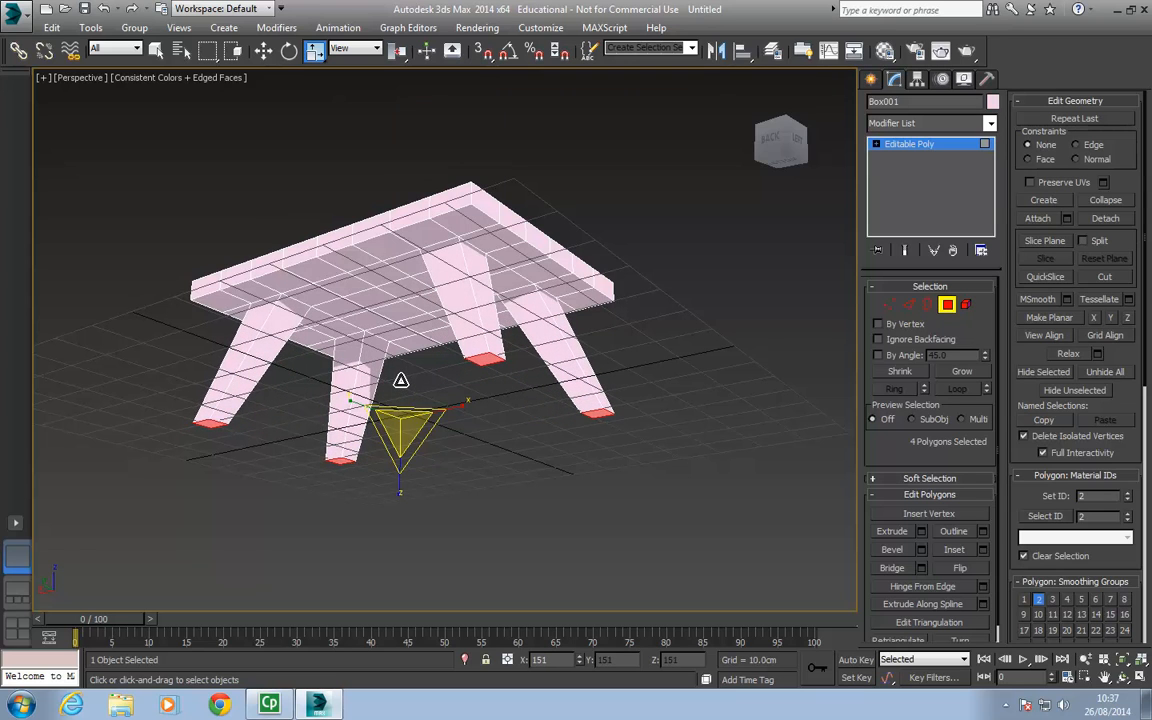
{"action": "middle_click_drag", "start_coordinate": [402, 372], "coordinate": [296, 380], "text": "alt"}
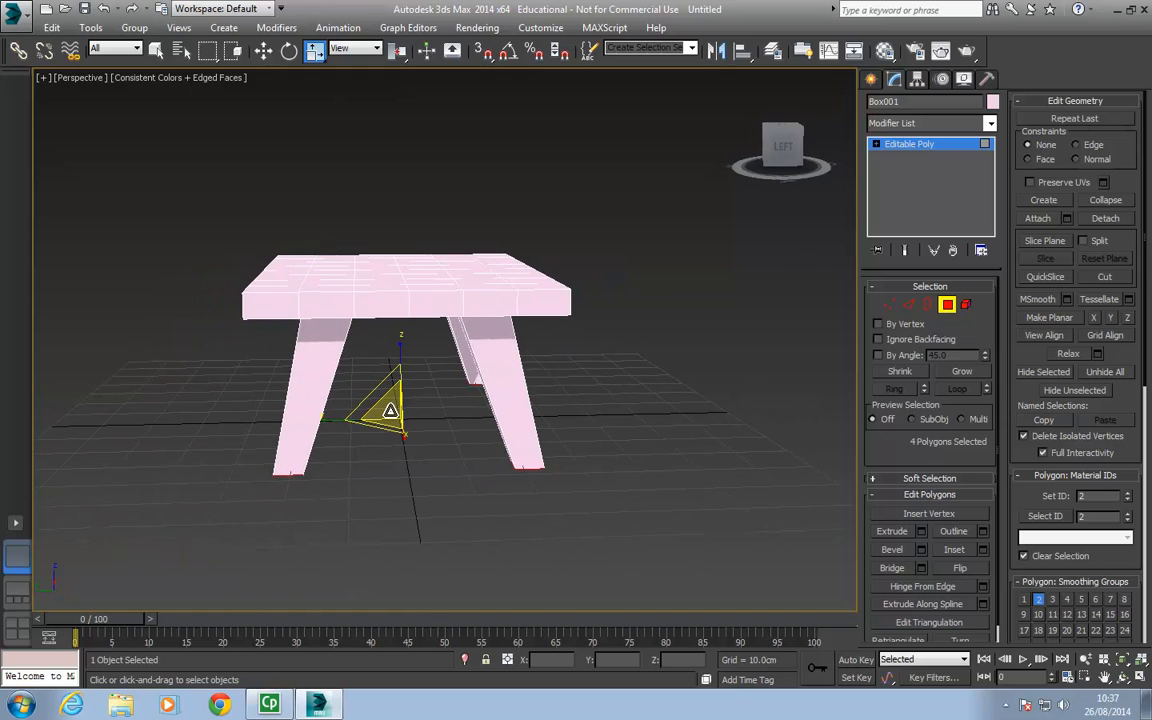
{"action": "left_click_drag", "start_coordinate": [390, 416], "coordinate": [391, 413]}
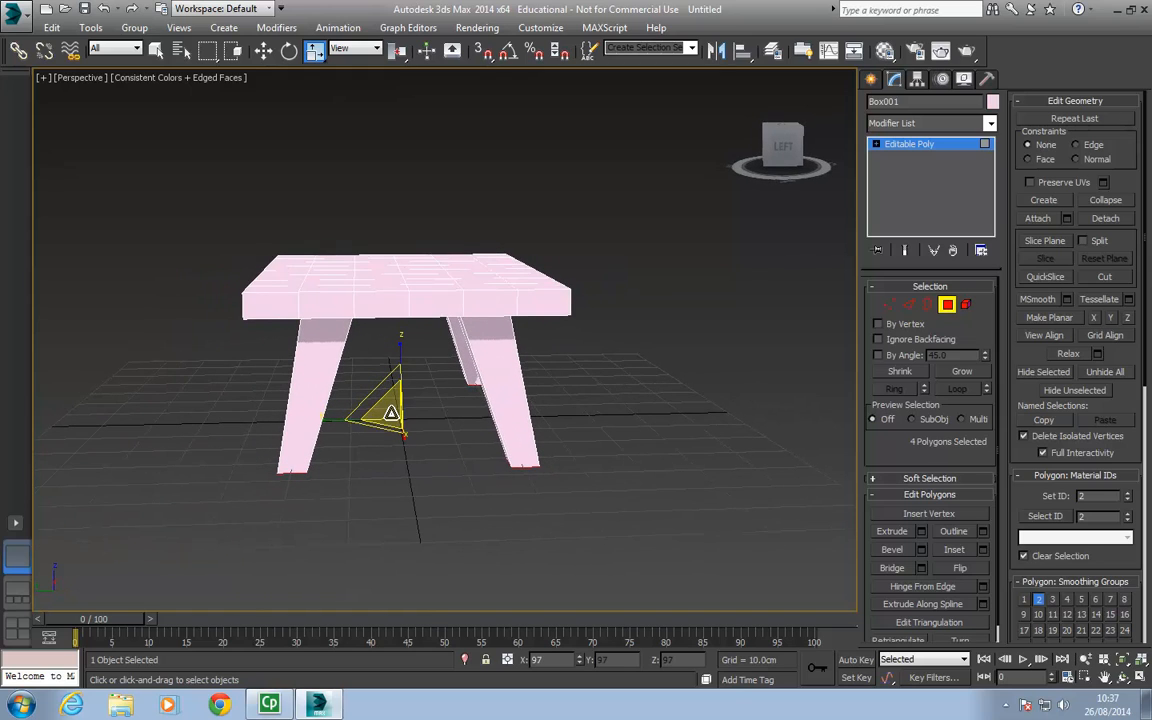
Step: Set the transform center back to Use Pivot Point Center for the selected leg ends
{"action": "middle_click_drag", "start_coordinate": [370, 344], "coordinate": [380, 313], "text": "alt"}
{"action": "left_click", "coordinate": [398, 53]}
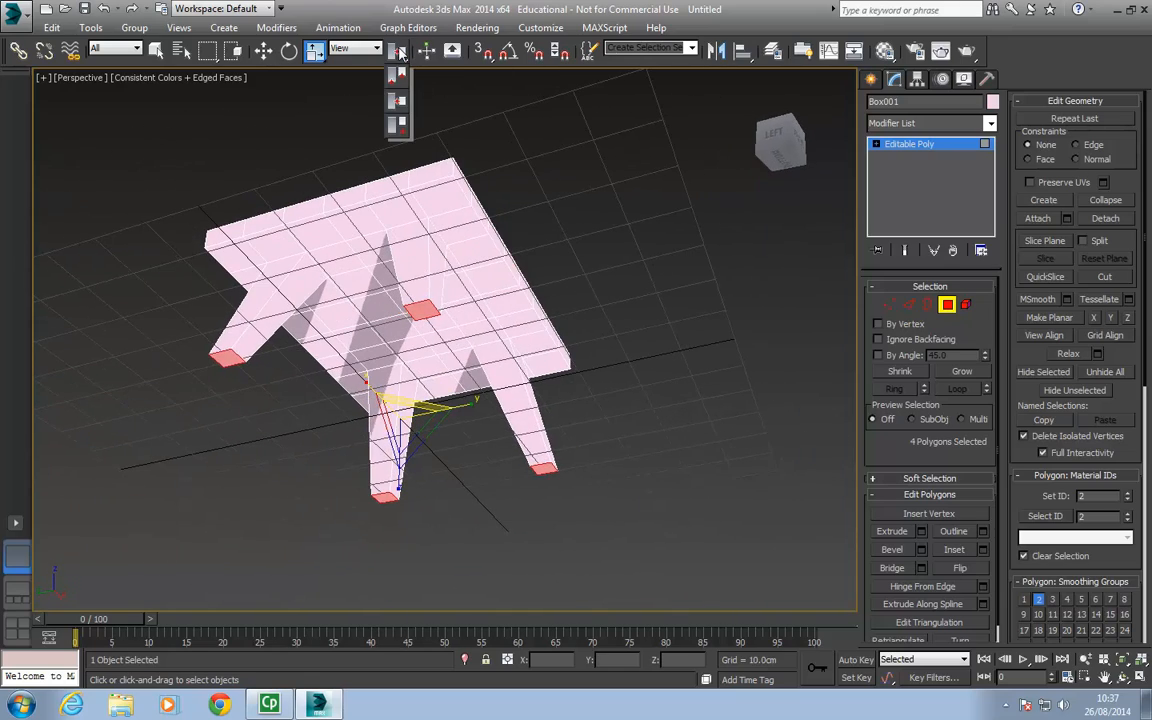
{"action": "left_click", "coordinate": [398, 77]}
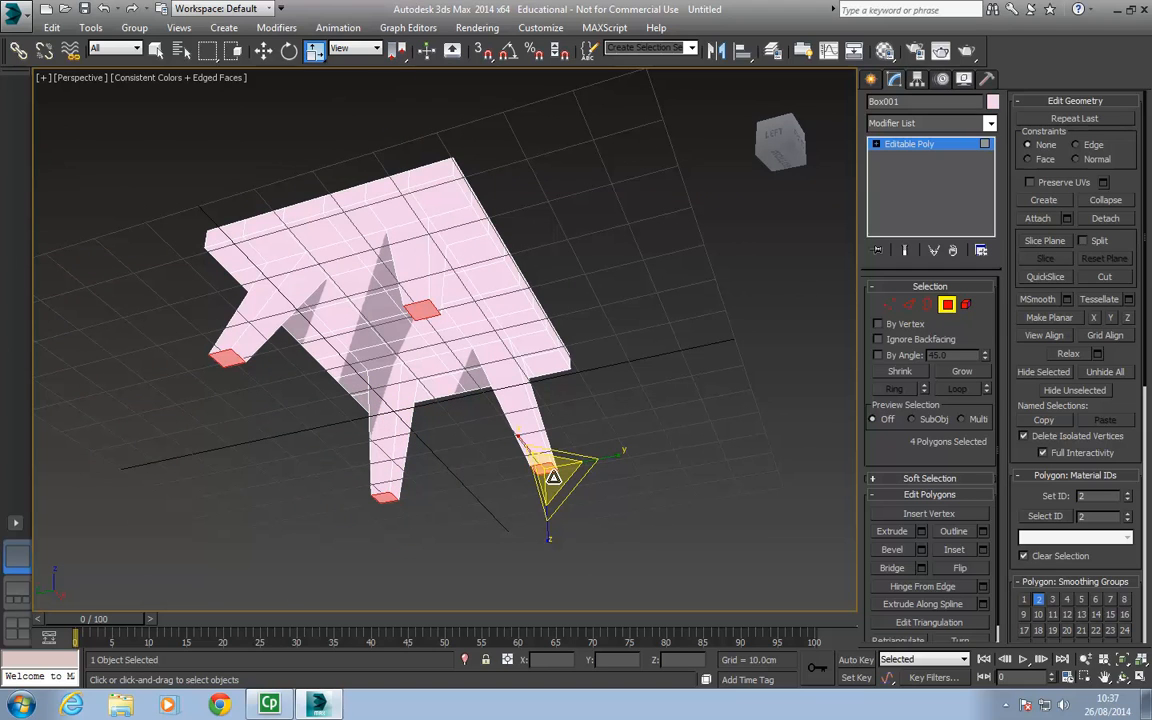
Step: Taper the table legs a little further by uniformly scaling their four end polygons, and leave polygon editing
{"action": "left_click_drag", "start_coordinate": [553, 478], "coordinate": [545, 505]}
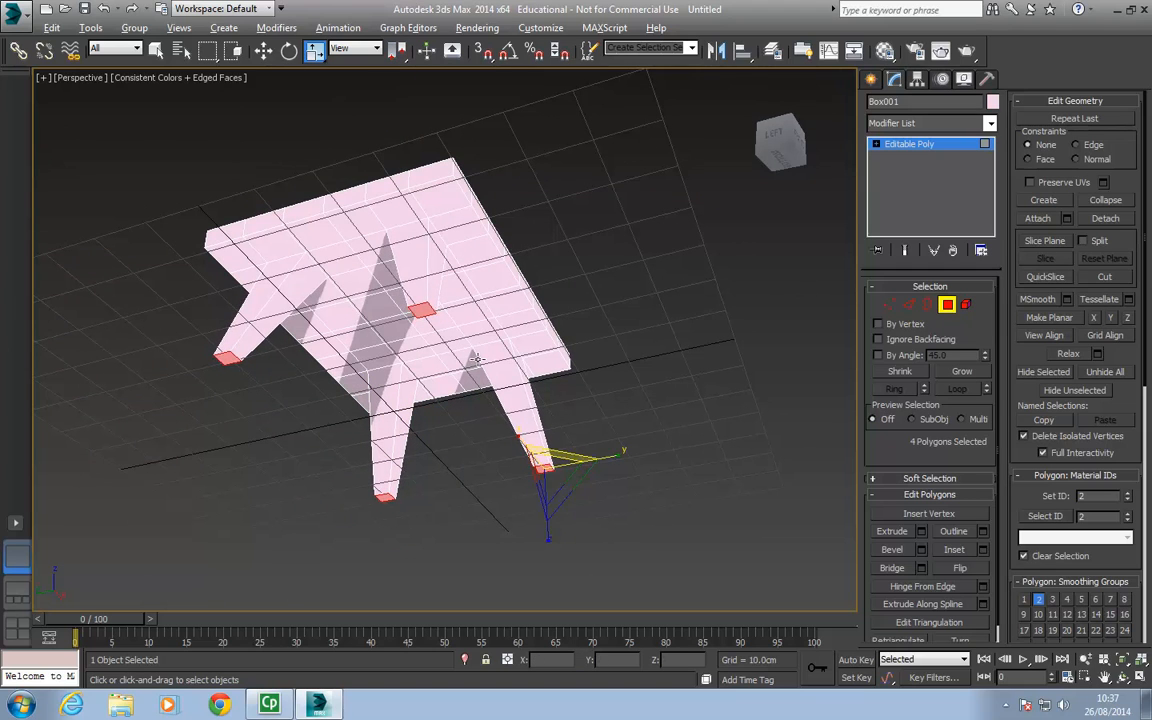
{"action": "middle_click_drag", "start_coordinate": [465, 350], "coordinate": [430, 450], "text": "alt"}
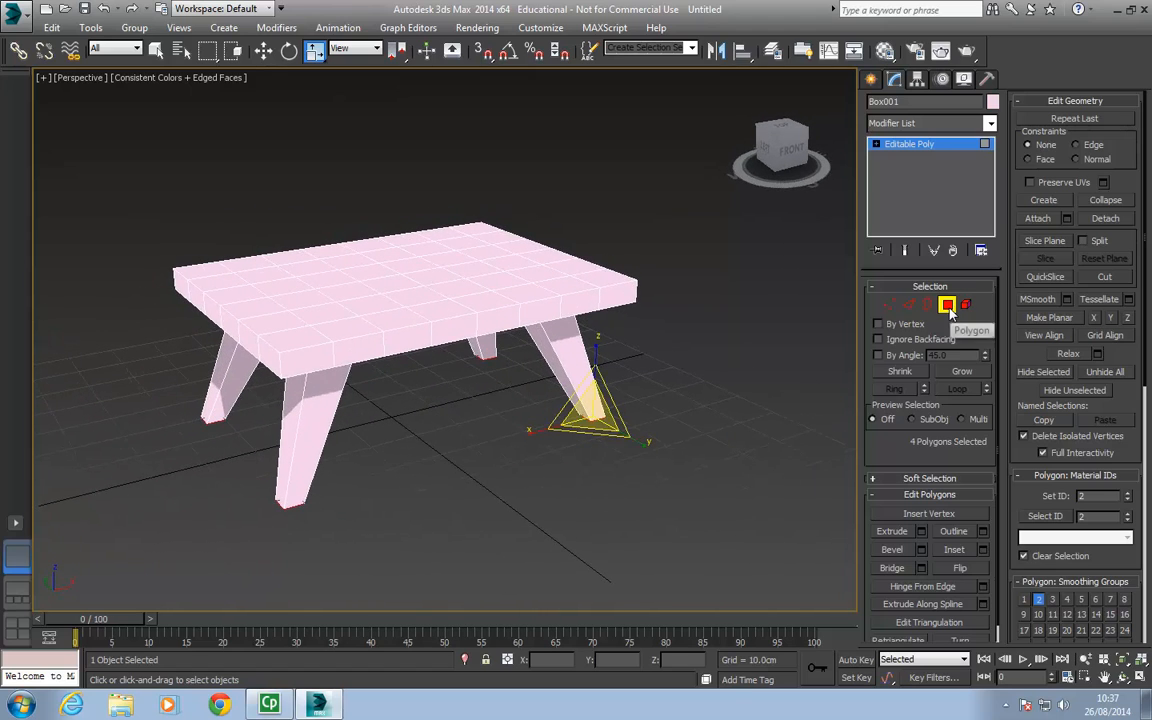
{"action": "left_click", "coordinate": [947, 305]}
{"action": "middle_click_drag", "start_coordinate": [386, 342], "coordinate": [410, 300], "text": "alt"}
{"action": "scroll", "coordinate": [431, 362], "scroll_direction": "up", "scroll_amount": 5}
{"action": "scroll", "coordinate": [430, 361], "scroll_direction": "down", "scroll_amount": 5}
{"action": "scroll", "coordinate": [476, 384], "scroll_direction": "up", "scroll_amount": 5}
{"action": "scroll", "coordinate": [504, 367], "scroll_direction": "down", "scroll_amount": 5}
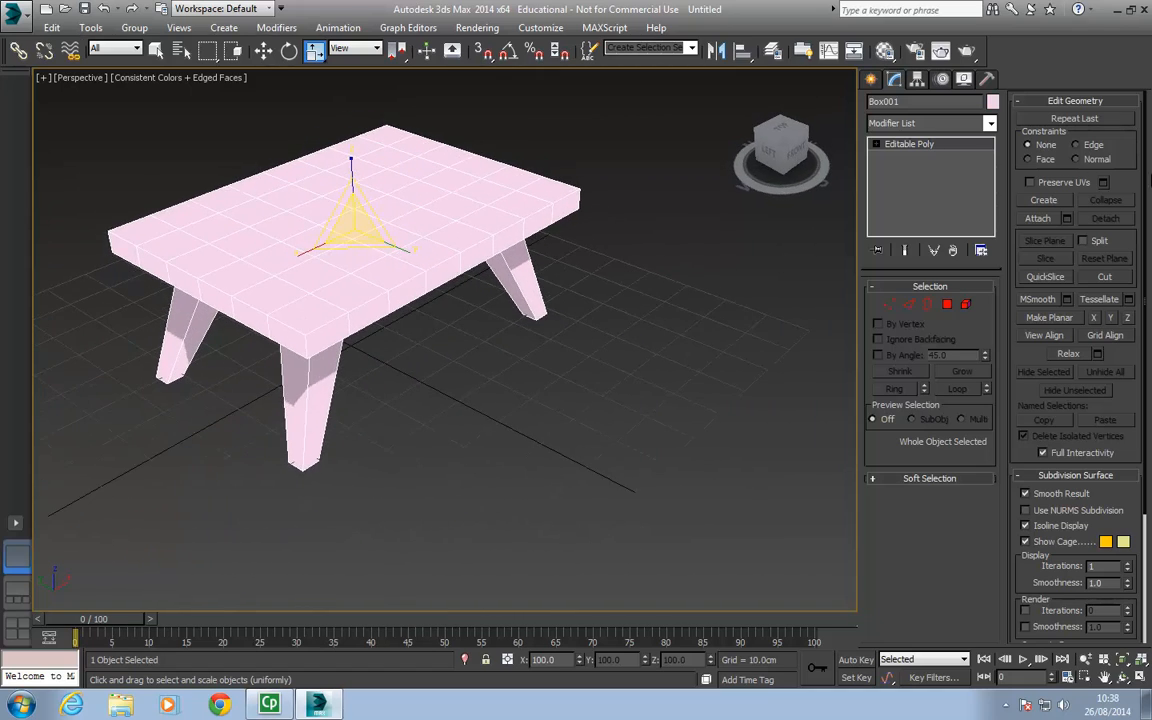
Step: Rename the table object as My Table
{"action": "left_click_drag", "start_coordinate": [926, 101], "coordinate": [880, 101]}
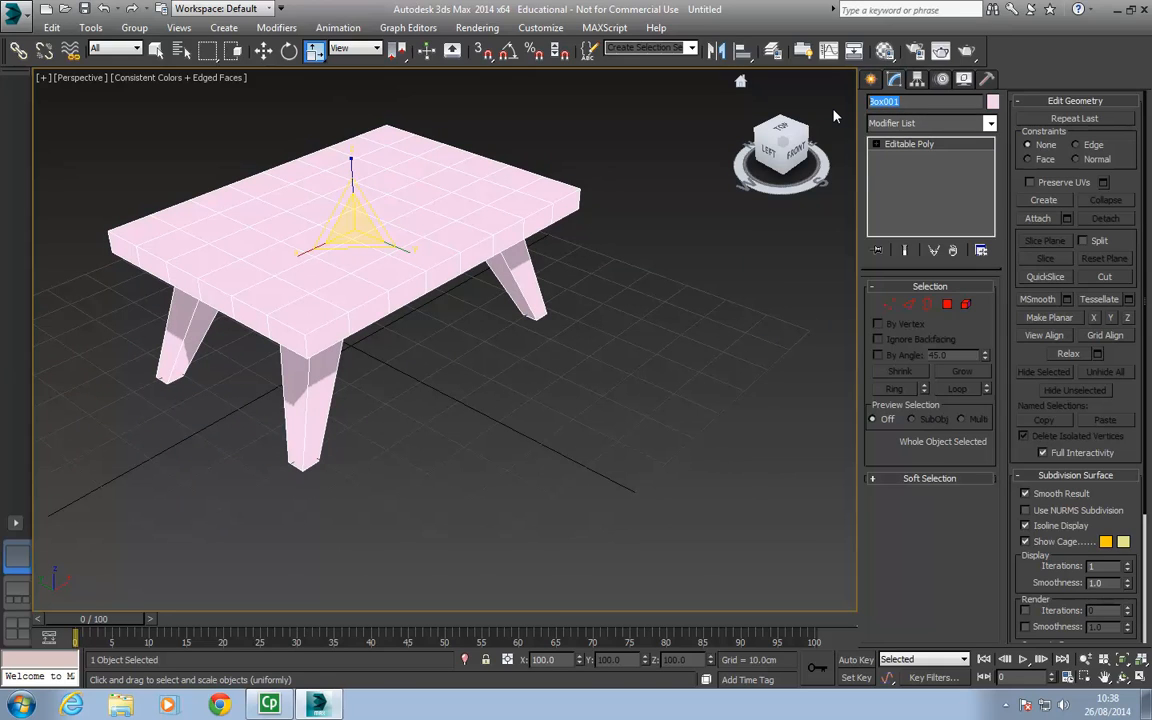
{"action": "type", "text": "My Table"}
{"action": "middle_click_drag", "start_coordinate": [450, 330], "coordinate": [364, 225], "text": "alt"}
{"action": "middle_click_drag", "start_coordinate": [404, 240], "coordinate": [422, 306], "text": "alt"}
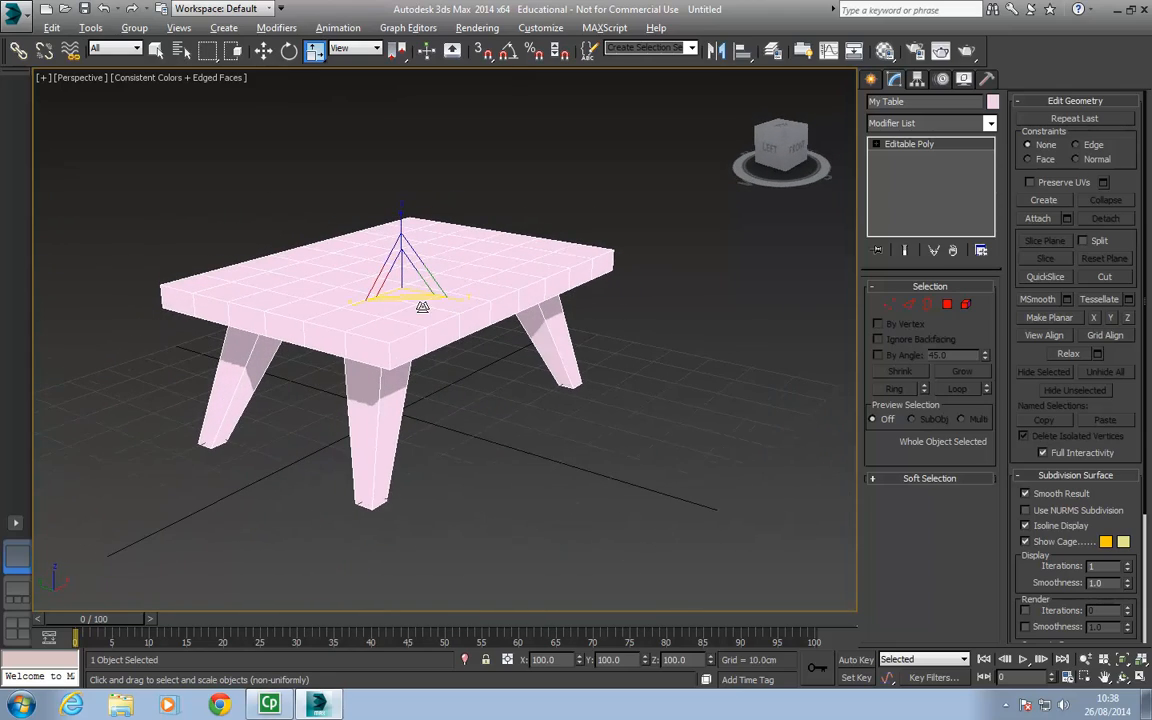
Step: Create a box about 26.9 cm long, 27.1 cm wide and 4.5 cm high on the grid beside the table for the chair seat
{"action": "left_click", "coordinate": [870, 80]}
{"action": "left_click", "coordinate": [897, 182]}
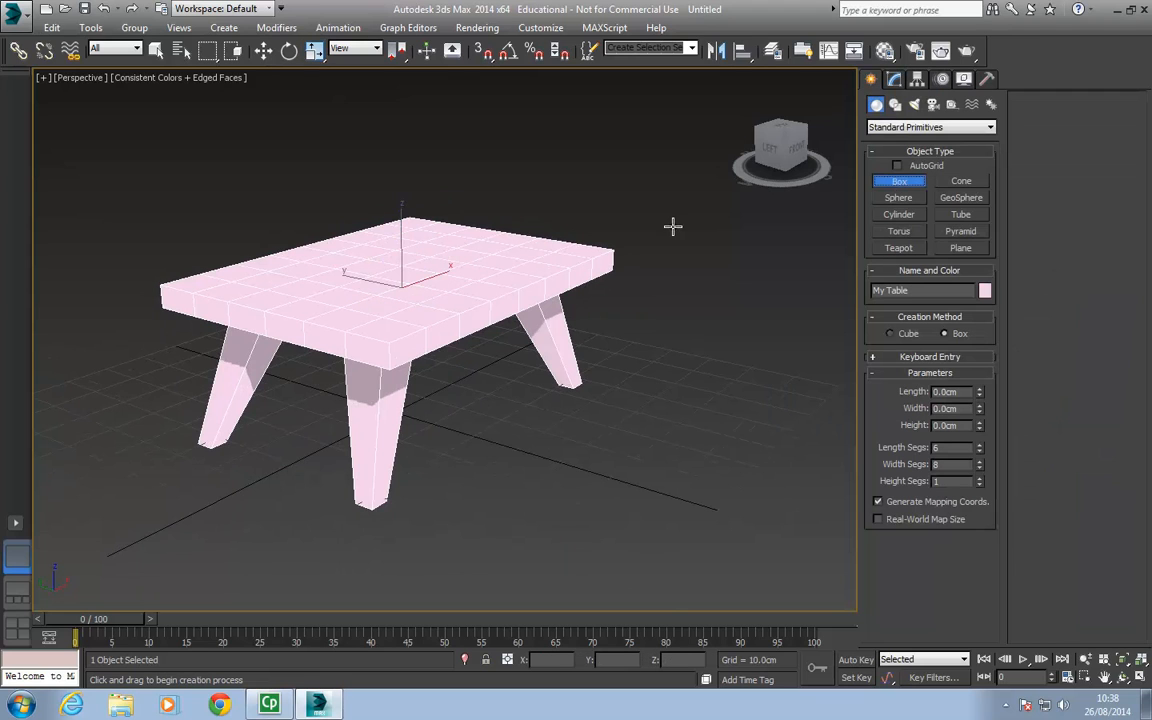
{"action": "middle_click_drag", "start_coordinate": [674, 226], "coordinate": [484, 300], "text": "alt"}
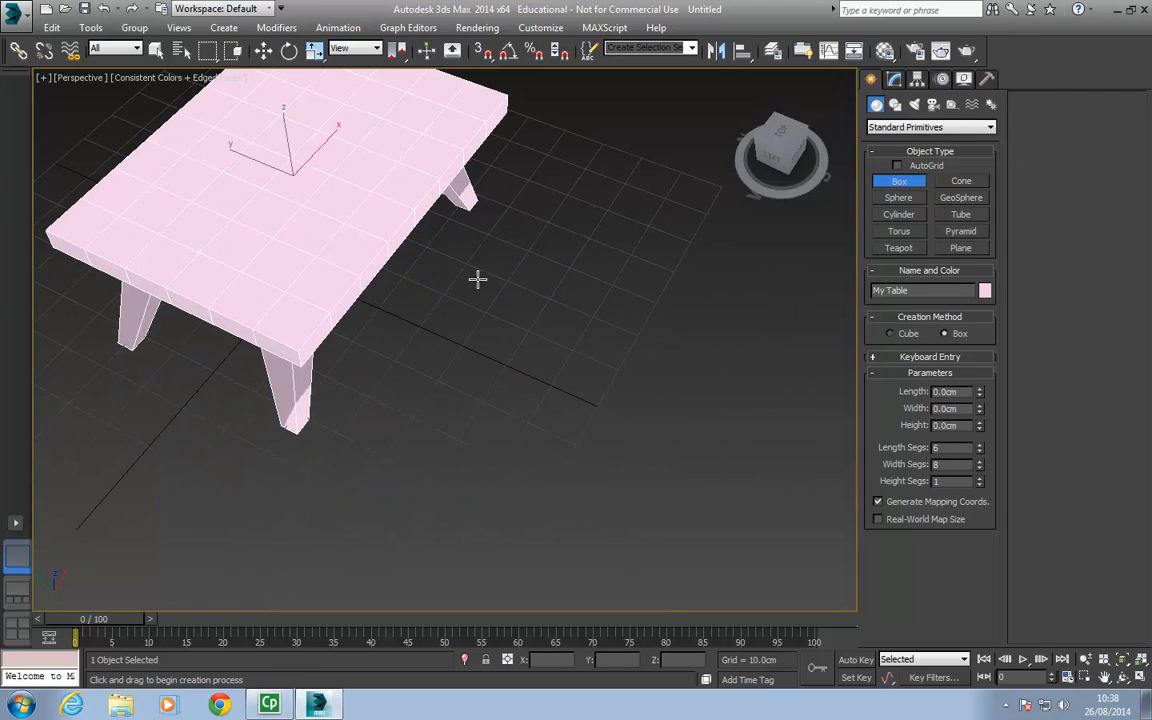
{"action": "left_click_drag", "start_coordinate": [477, 279], "coordinate": [529, 423]}
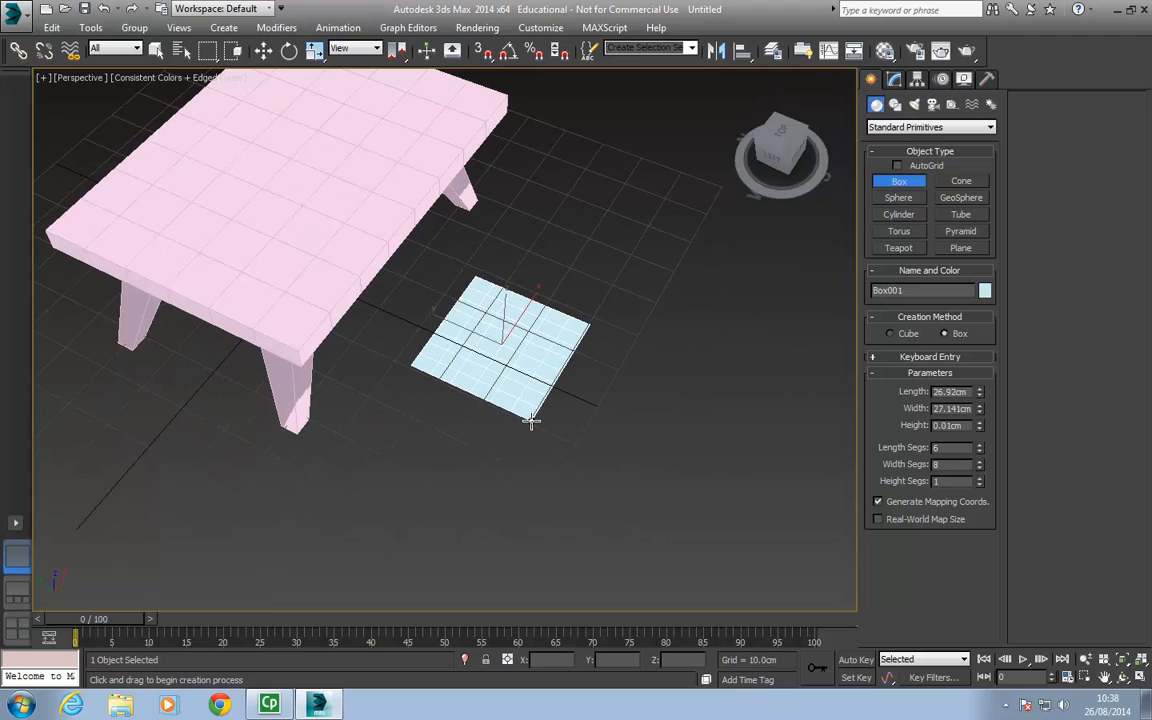
{"action": "left_click", "coordinate": [533, 398]}
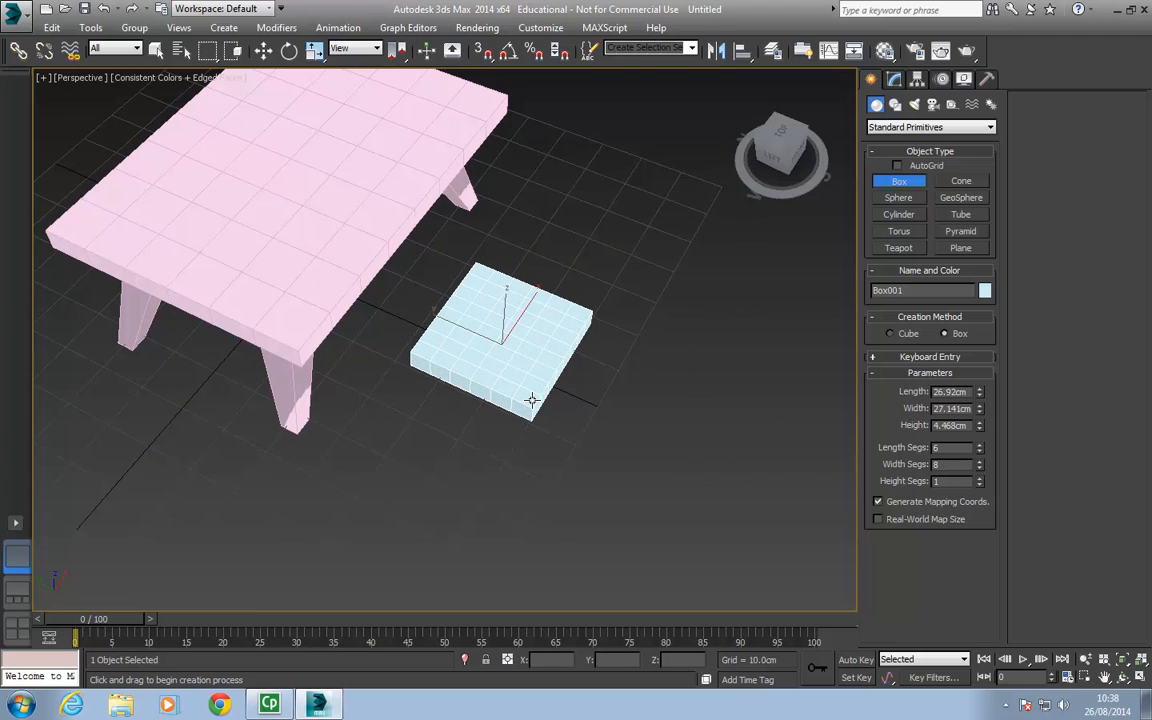
Step: Reduce the seat box to 4 length segments and 4 width segments, and finish box creation
{"action": "middle_click_drag", "start_coordinate": [532, 400], "coordinate": [550, 349], "text": "alt"}
{"action": "scroll", "coordinate": [469, 371], "scroll_direction": "up", "scroll_amount": 5}
{"action": "scroll", "coordinate": [550, 349], "scroll_direction": "down", "scroll_amount": 4}
{"action": "middle_click_drag", "start_coordinate": [488, 292], "coordinate": [476, 291], "text": "alt"}
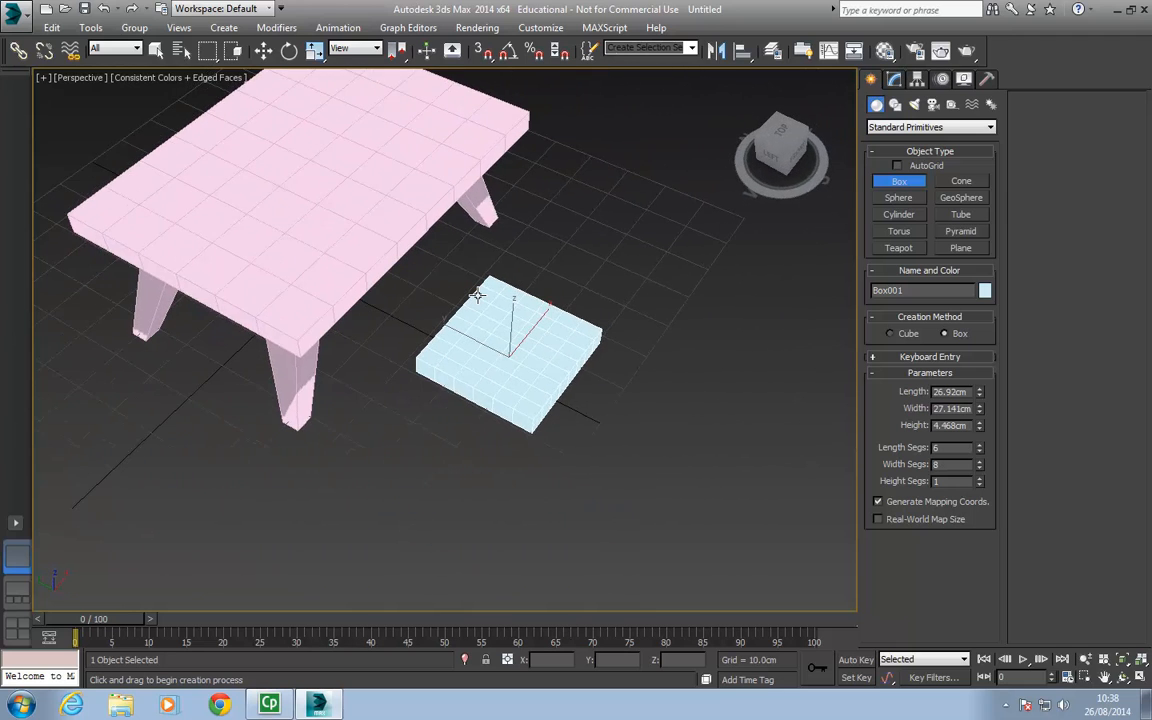
{"action": "scroll", "coordinate": [476, 291], "scroll_direction": "up", "scroll_amount": 4}
{"action": "middle_click_drag", "start_coordinate": [601, 363], "coordinate": [579, 336]}
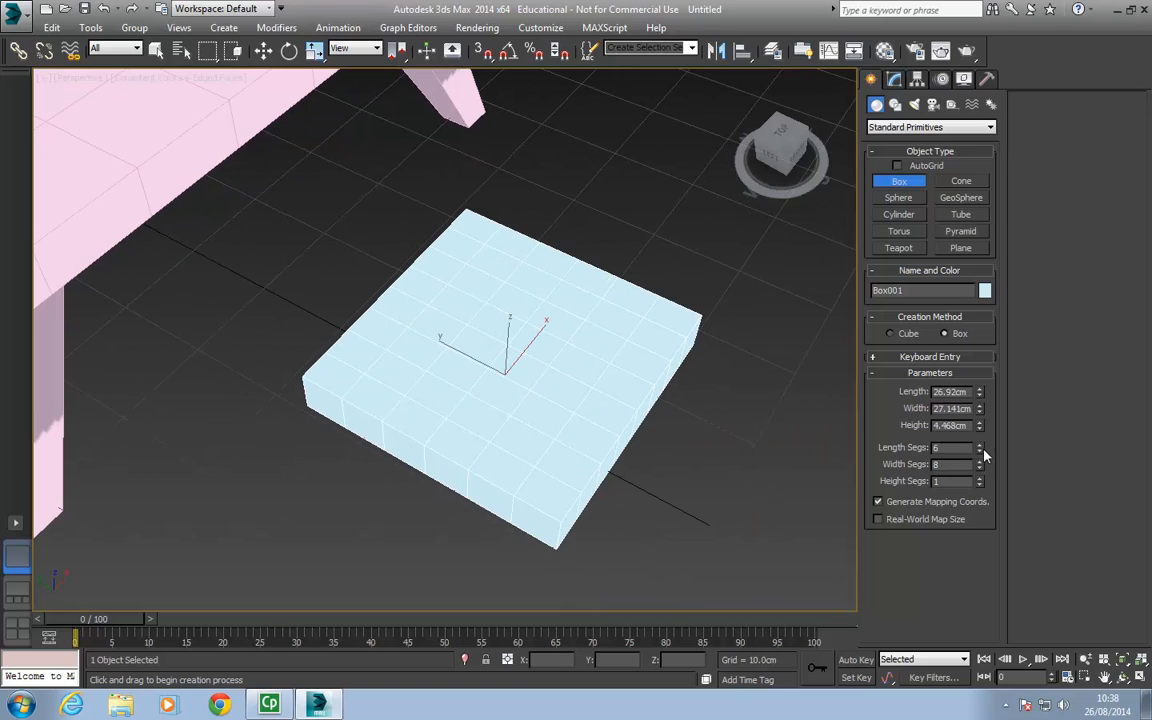
{"action": "left_click_drag", "start_coordinate": [980, 451], "coordinate": [980, 464]}
{"action": "middle_click_drag", "start_coordinate": [549, 322], "coordinate": [520, 360], "text": "alt"}
{"action": "right_click", "coordinate": [520, 360]}
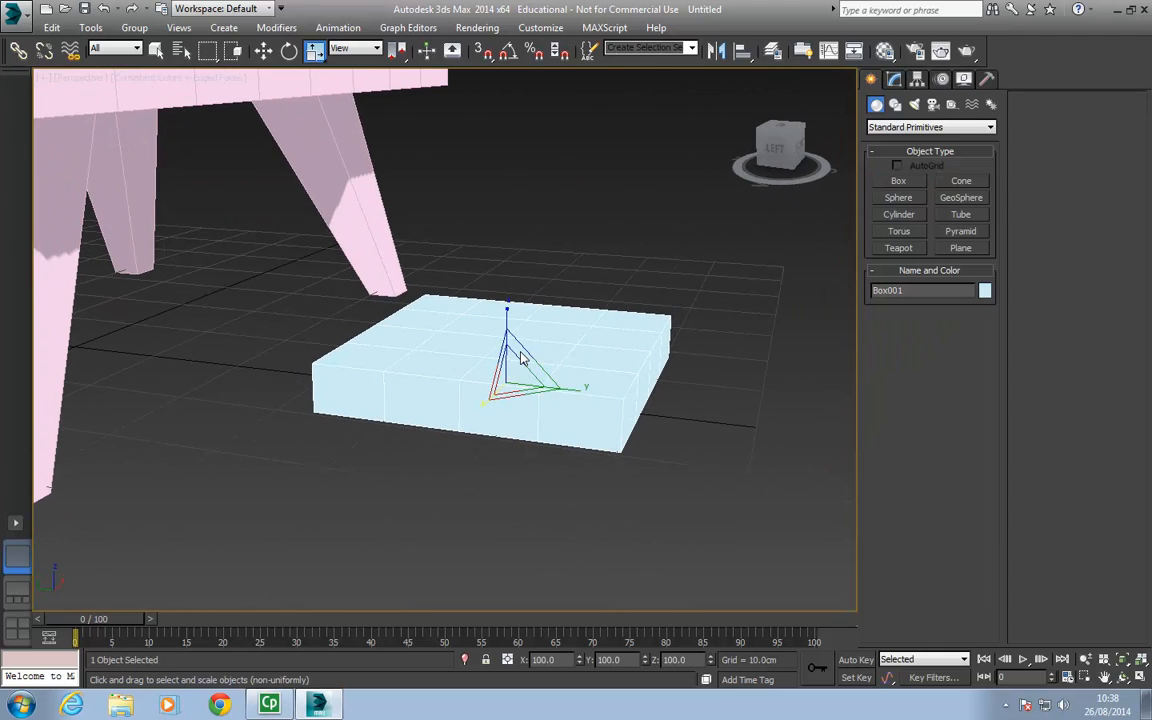
Step: Convert the segmented seat box to an Editable Poly
{"action": "right_click", "coordinate": [557, 355]}
{"action": "mouse_move", "coordinate": [604, 499]}
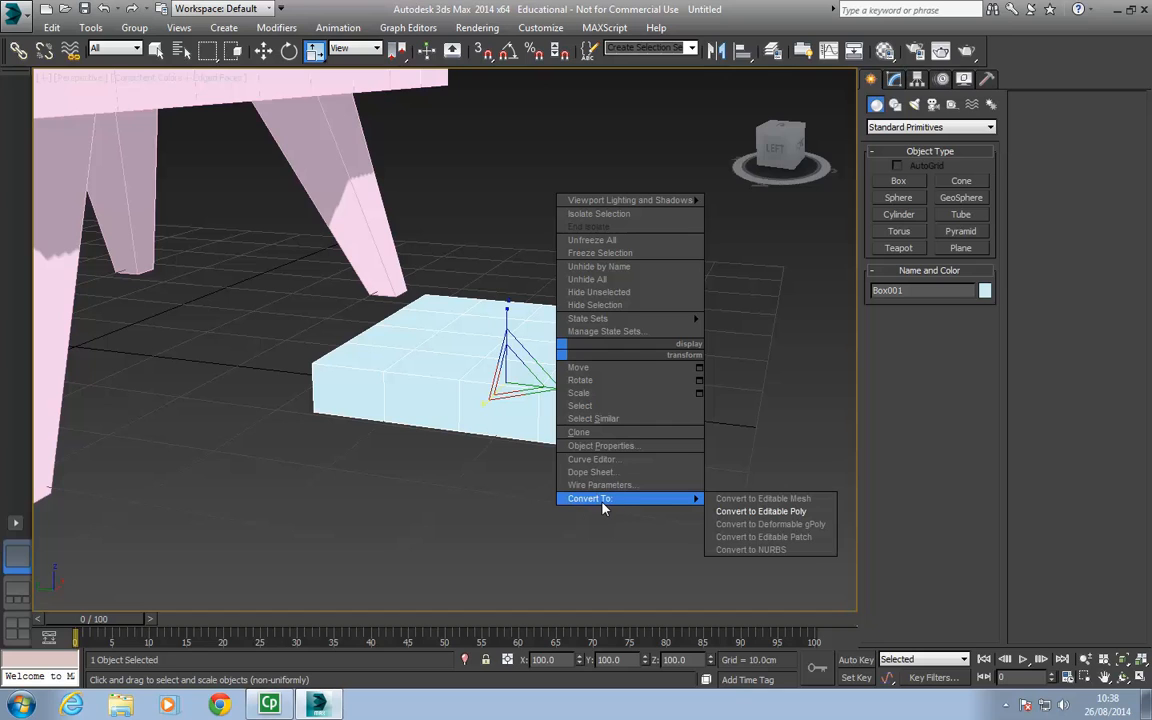
{"action": "left_click", "coordinate": [746, 512]}
Step: Select two adjacent corner polygons on top of the seat and all four corner polygons on its underside
{"action": "middle_click_drag", "start_coordinate": [620, 440], "coordinate": [601, 451], "text": "alt"}
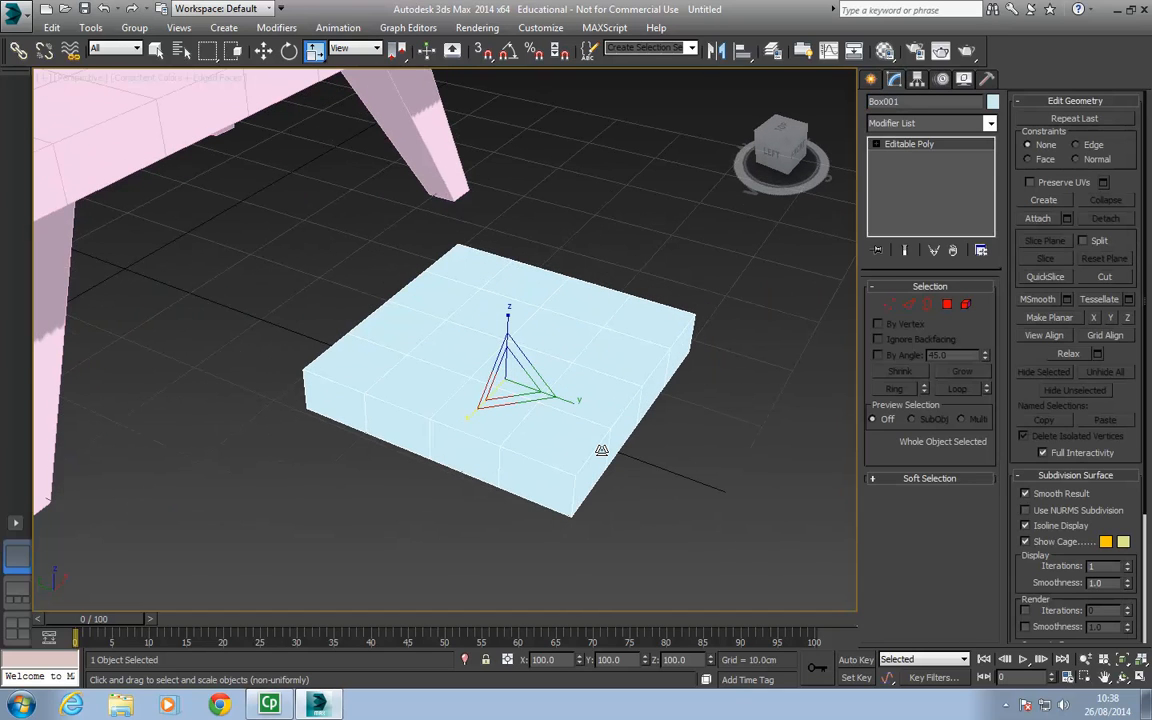
{"action": "key", "text": "4"}
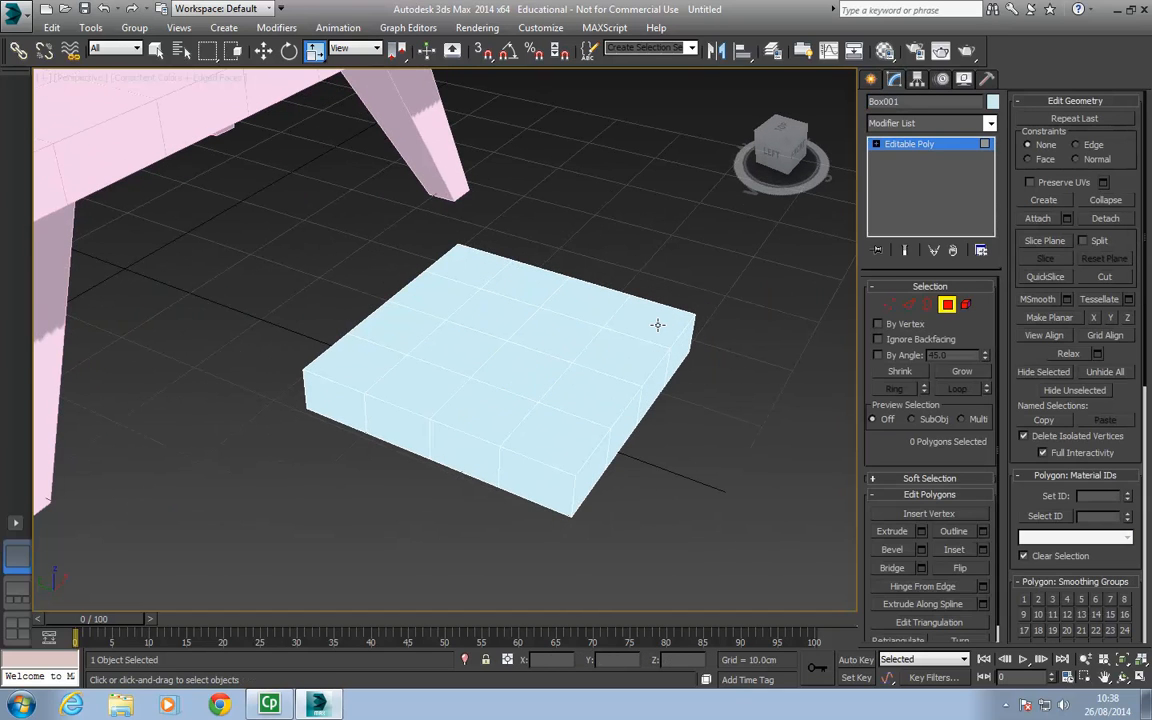
{"action": "left_click", "coordinate": [657, 324]}
{"action": "left_click", "coordinate": [465, 271], "text": "ctrl"}
{"action": "key", "text": "q"}
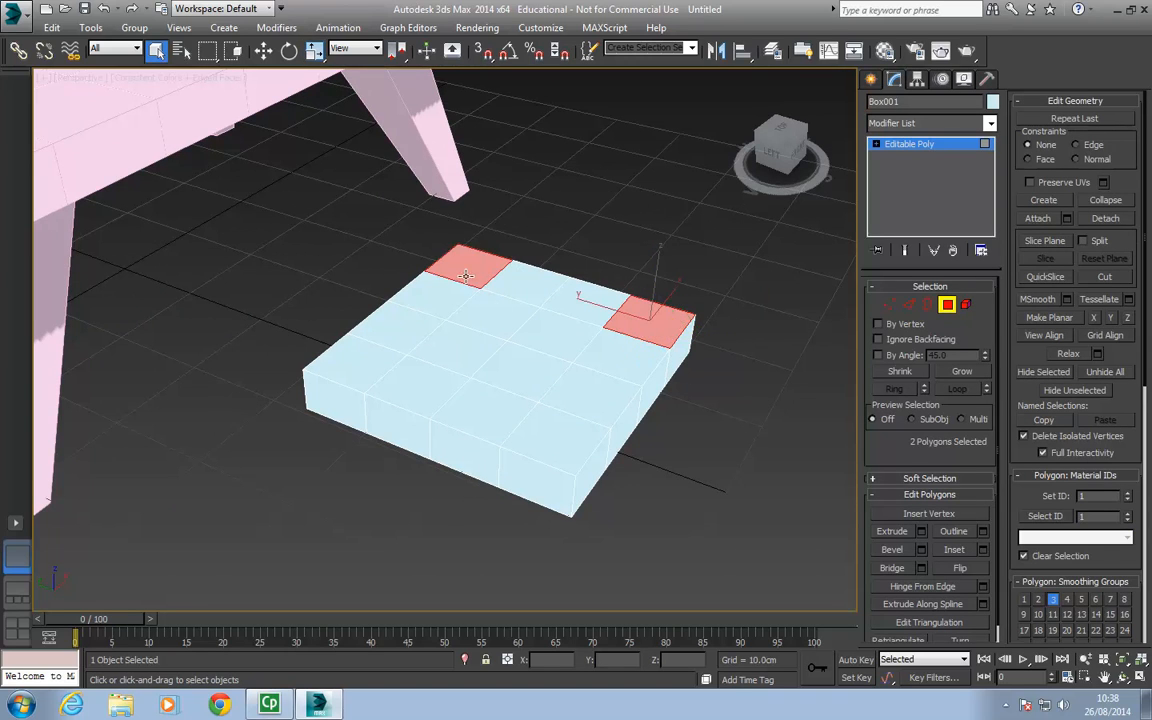
{"action": "middle_click_drag", "start_coordinate": [571, 372], "coordinate": [577, 247], "text": "alt"}
{"action": "left_click", "coordinate": [668, 282], "text": "ctrl"}
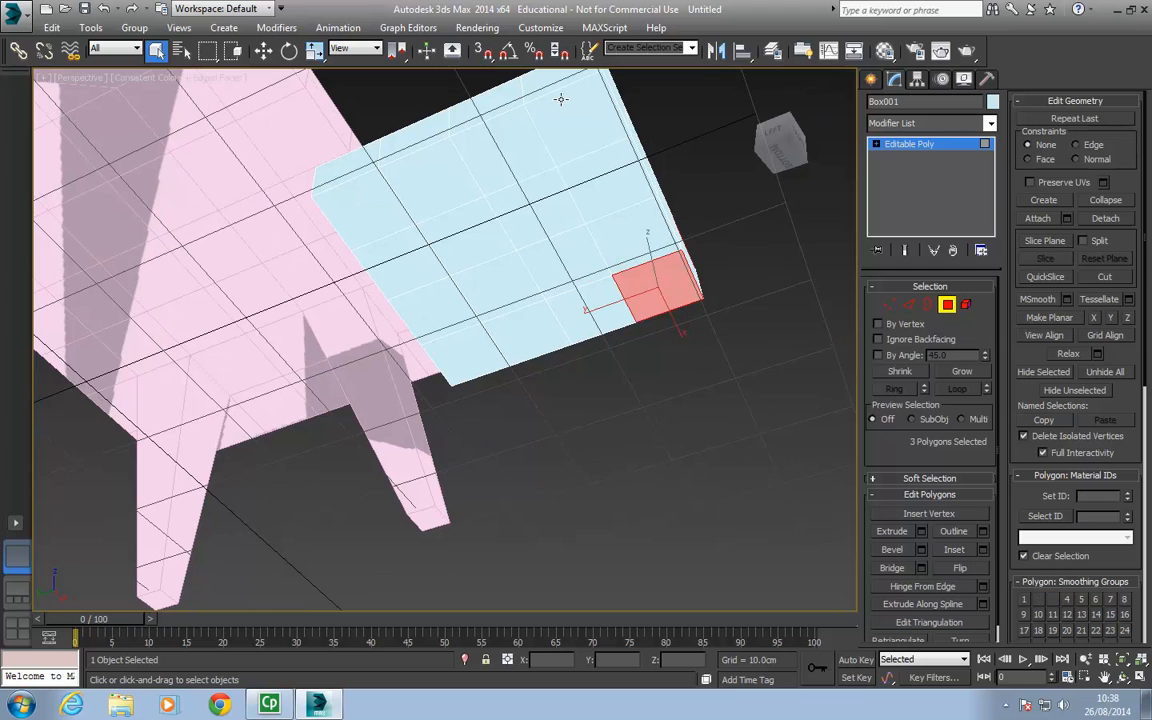
{"action": "left_click", "coordinate": [556, 103], "text": "ctrl"}
{"action": "left_click", "coordinate": [340, 195], "text": "ctrl"}
{"action": "left_click", "coordinate": [418, 322], "text": "ctrl"}
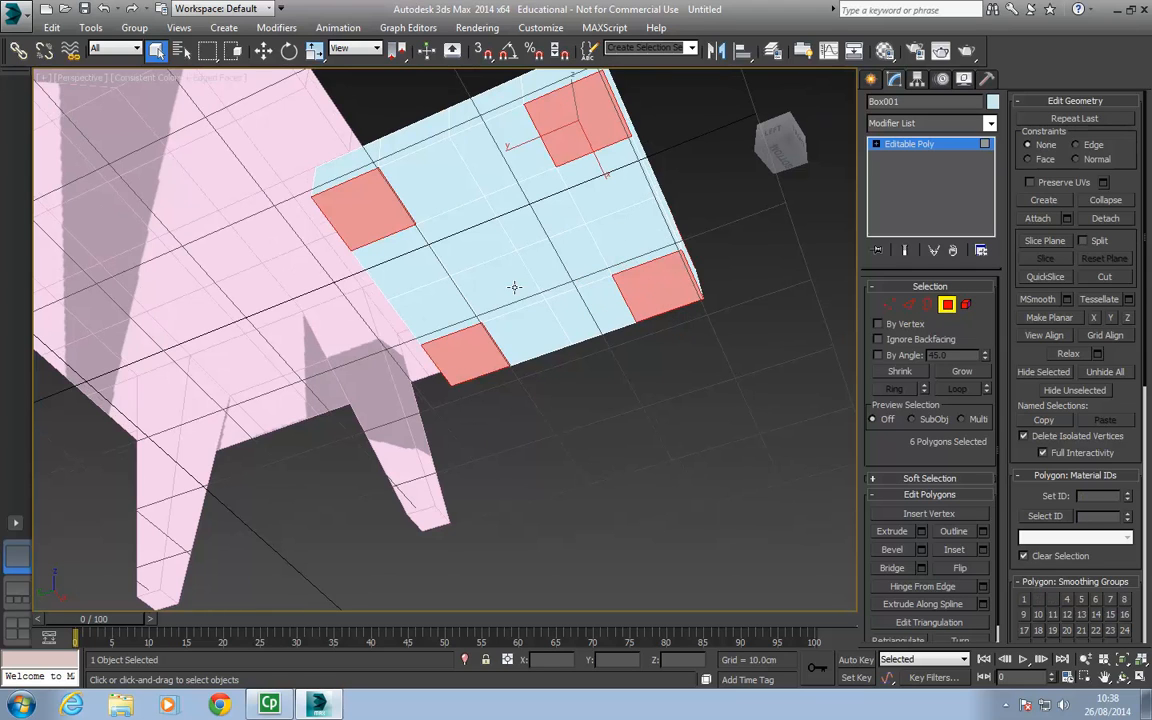
Step: Extrude the six selected corner polygons by about 20.5 cm to form the chair's legs and back posts
{"action": "middle_click_drag", "start_coordinate": [418, 322], "coordinate": [523, 332], "text": "alt"}
{"action": "scroll", "coordinate": [532, 372], "scroll_direction": "down", "scroll_amount": 5}
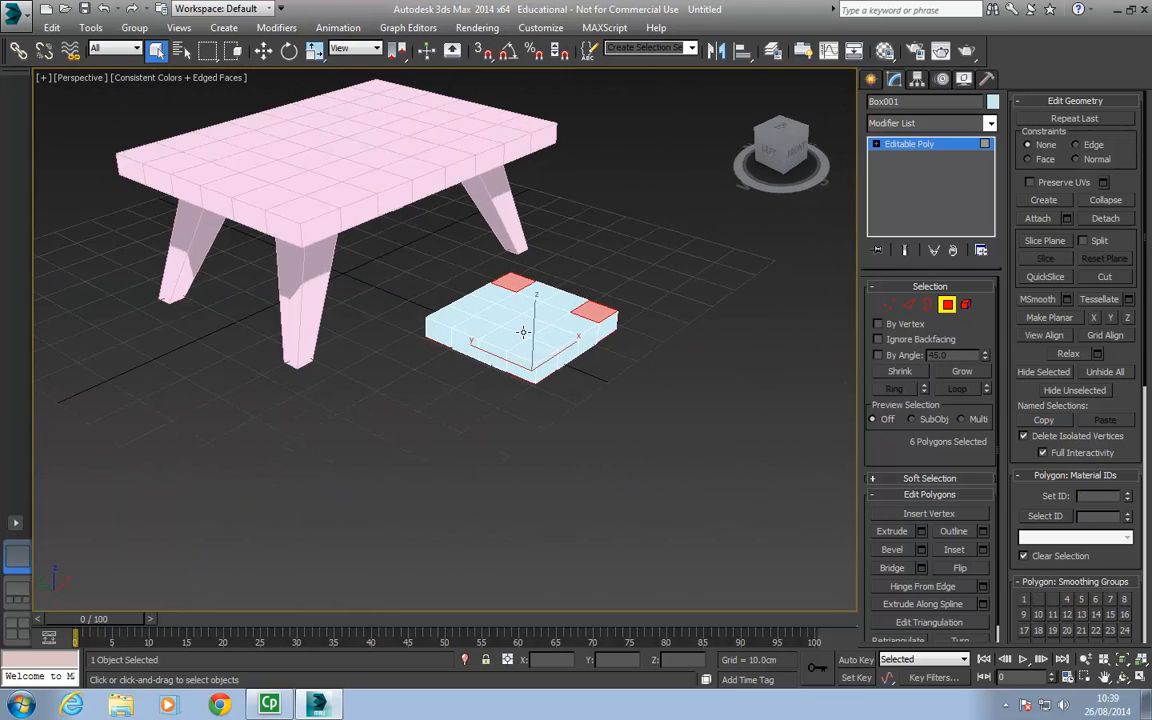
{"action": "left_click", "coordinate": [921, 532]}
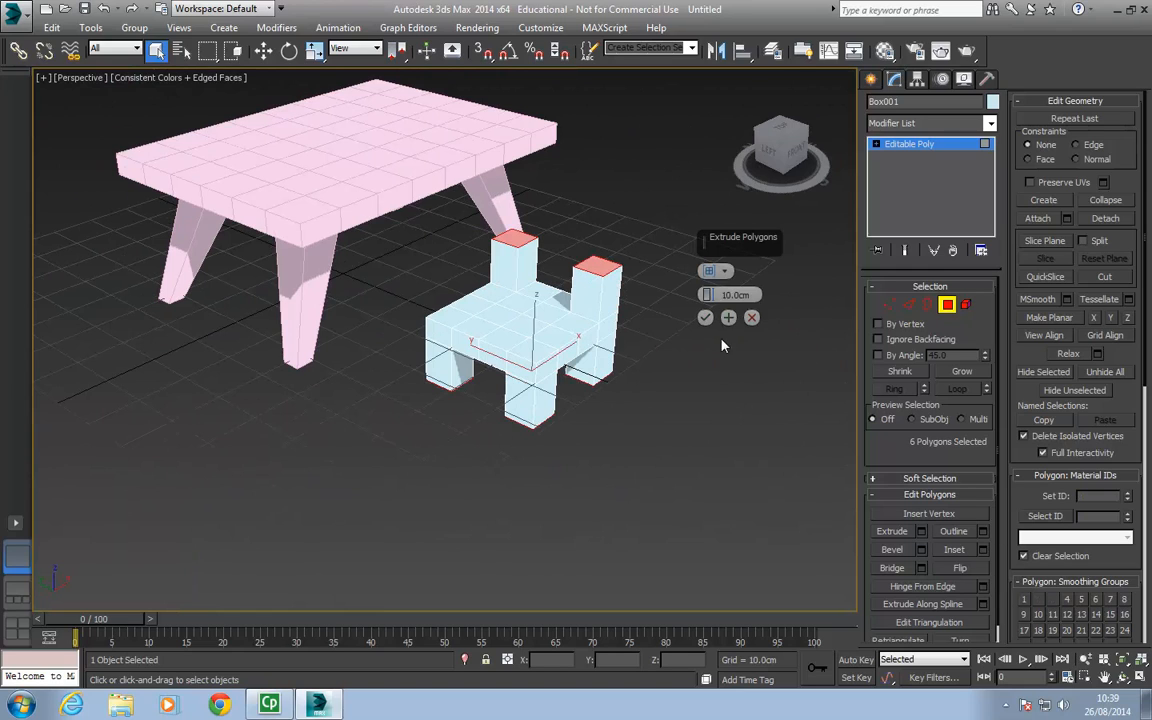
{"action": "left_click_drag", "start_coordinate": [707, 293], "coordinate": [701, 238]}
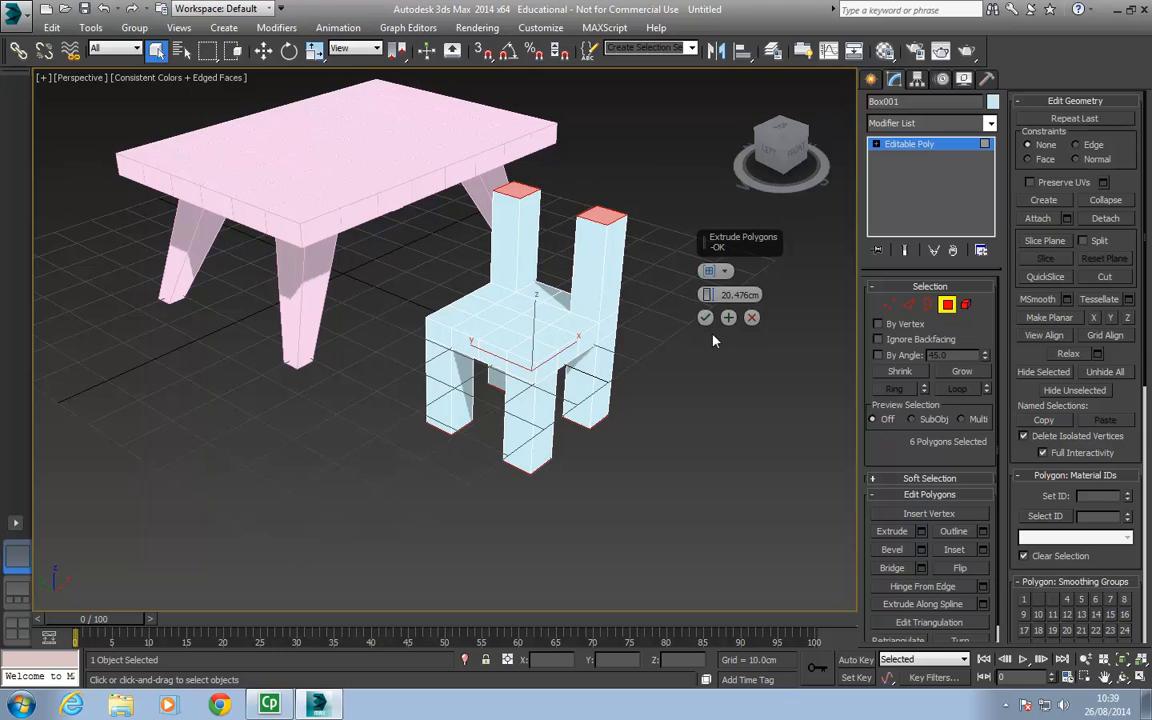
{"action": "left_click", "coordinate": [706, 318]}
Step: Leave polygon editing and raise the whole chair along Z to about 21 cm
{"action": "middle_click_drag", "start_coordinate": [530, 341], "coordinate": [543, 321], "text": "alt"}
{"action": "key", "text": "w"}
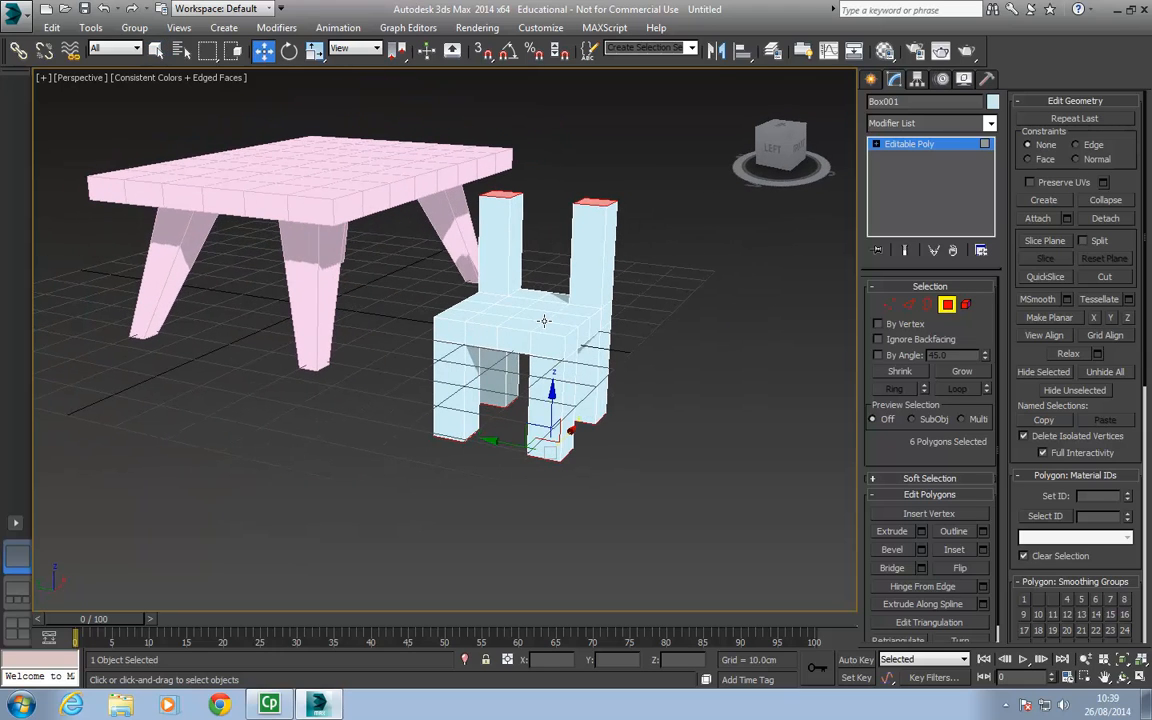
{"action": "left_click", "coordinate": [947, 304]}
{"action": "middle_click_drag", "start_coordinate": [566, 291], "coordinate": [521, 300], "text": "alt"}
{"action": "left_click_drag", "start_coordinate": [525, 283], "coordinate": [543, 190]}
{"action": "middle_click_drag", "start_coordinate": [543, 190], "coordinate": [591, 169], "text": "alt"}
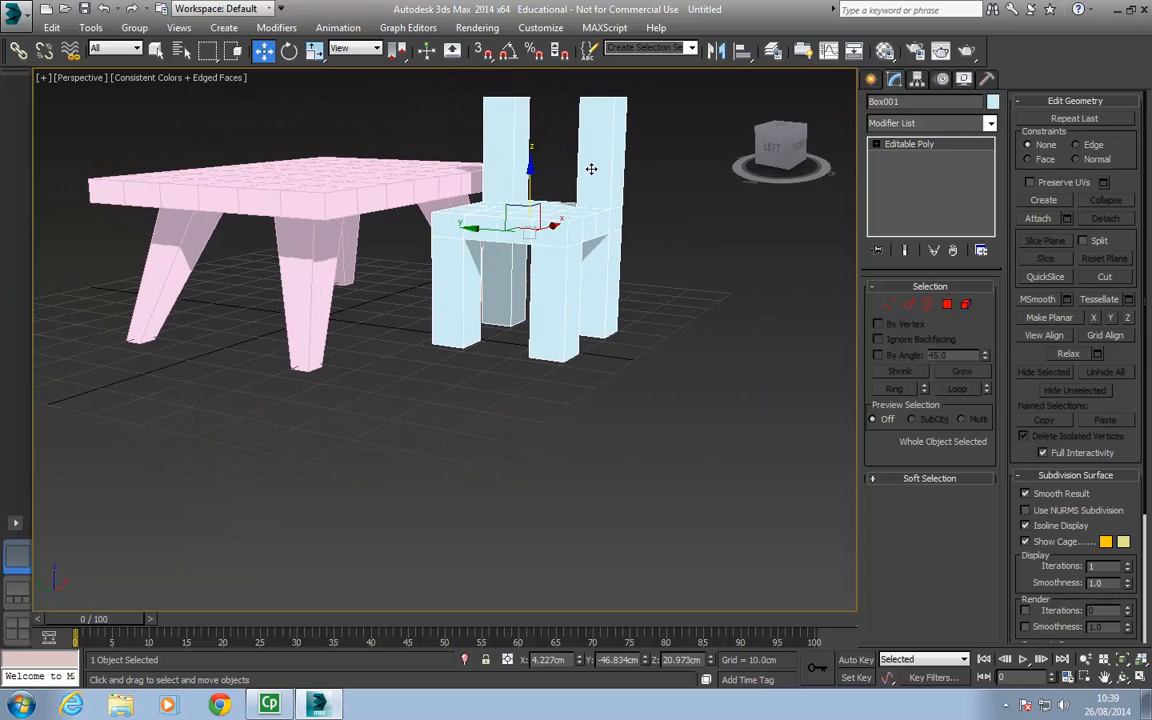
Step: Scale the whole chair uniformly to about 77.5% and lower it to about 15.6 cm in Z
{"action": "key", "text": "r"}
{"action": "left_click_drag", "start_coordinate": [527, 235], "coordinate": [532, 247]}
{"action": "key", "text": "w"}
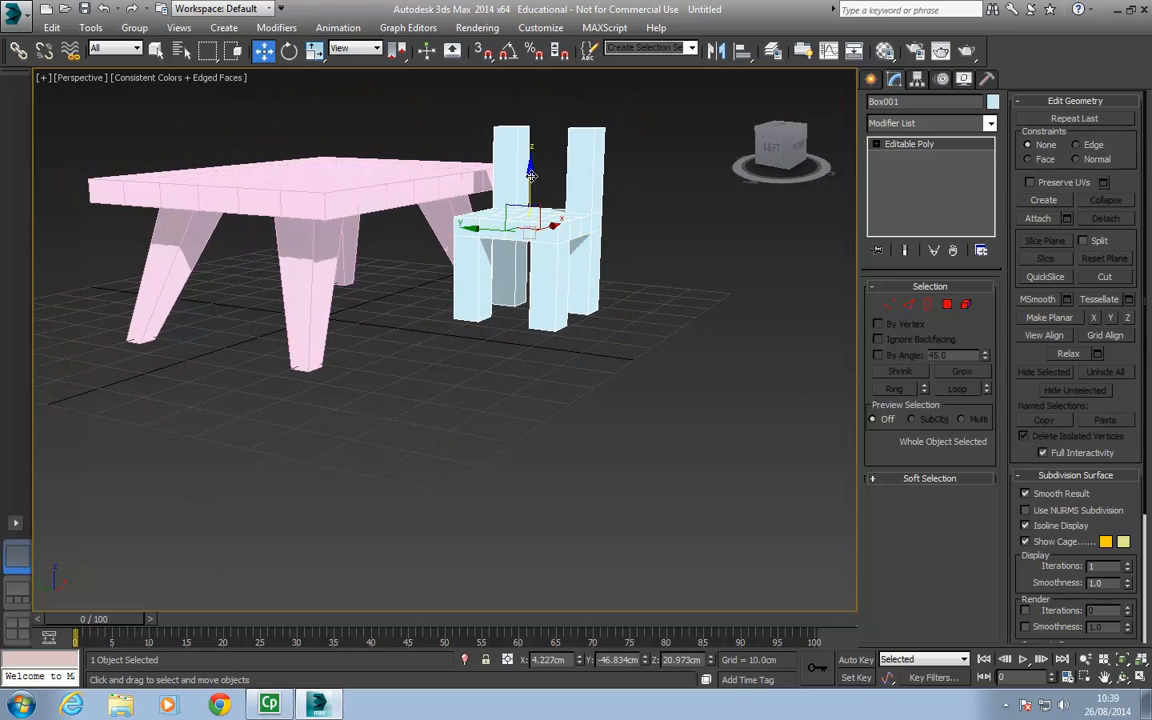
{"action": "left_click_drag", "start_coordinate": [531, 176], "coordinate": [514, 206]}
{"action": "middle_click_drag", "start_coordinate": [547, 233], "coordinate": [556, 267], "text": "alt"}
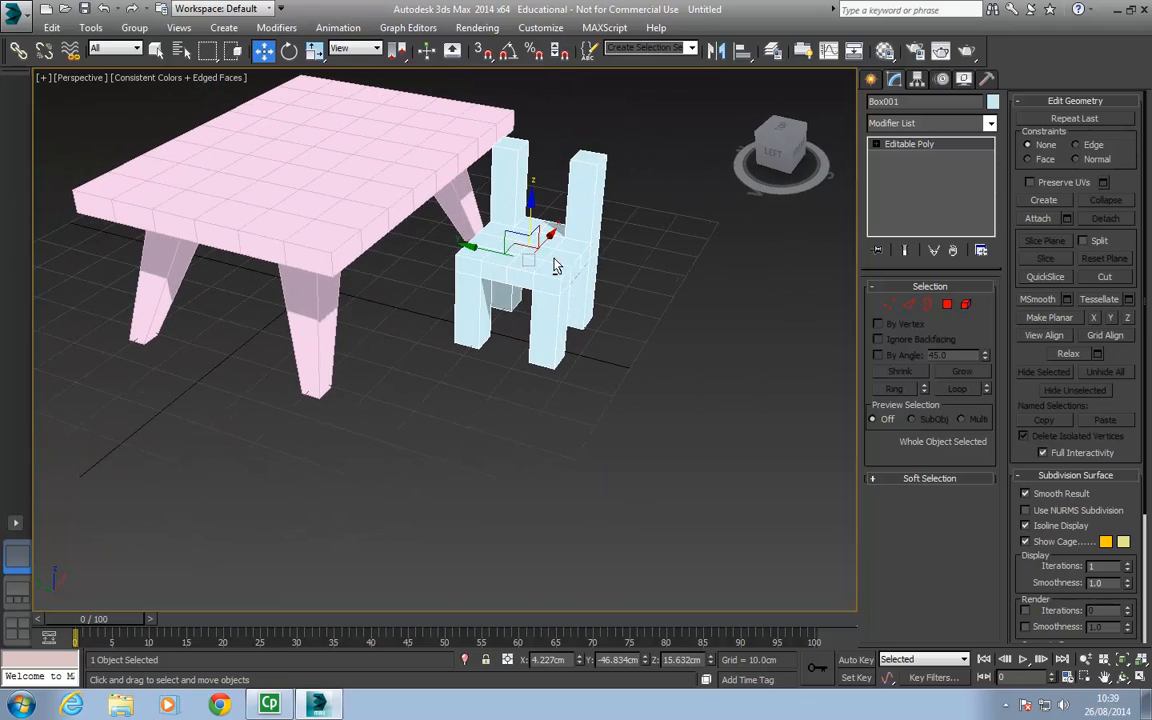
Step: Taper the chair's legs and back posts by uniformly scaling their six end polygons to about 50%
{"action": "left_click", "coordinate": [948, 305]}
{"action": "middle_click_drag", "start_coordinate": [540, 320], "coordinate": [548, 217], "text": "alt"}
{"action": "key", "text": "r"}
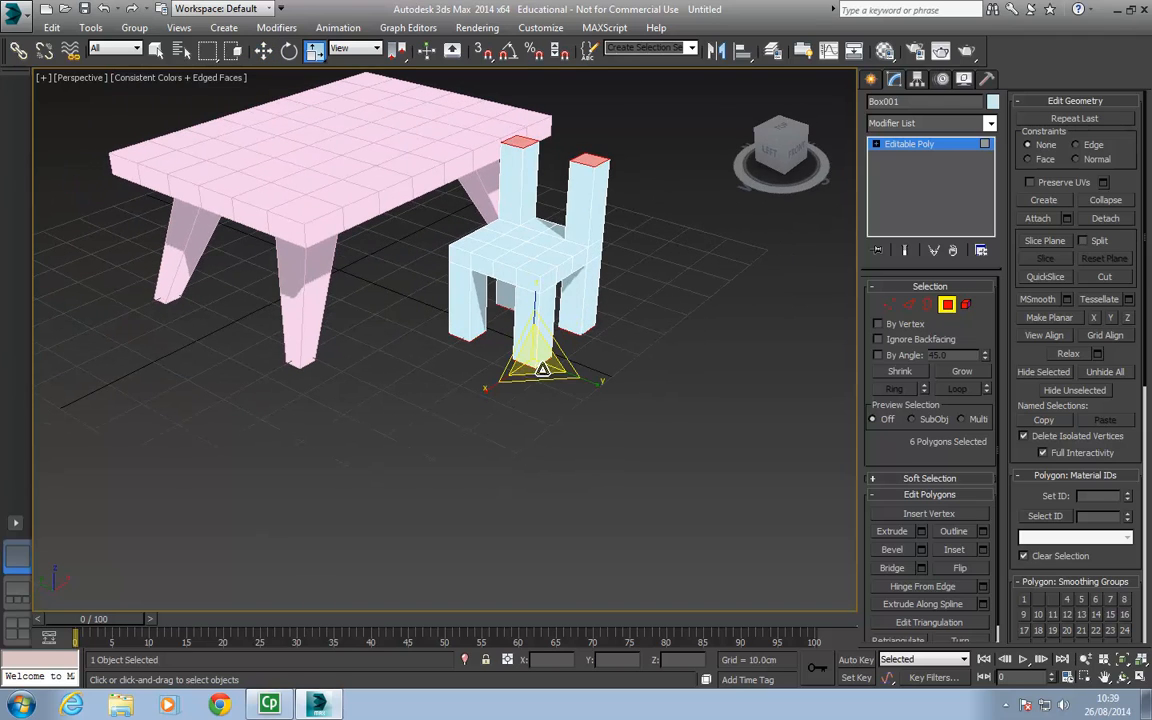
{"action": "left_click_drag", "start_coordinate": [537, 356], "coordinate": [540, 438]}
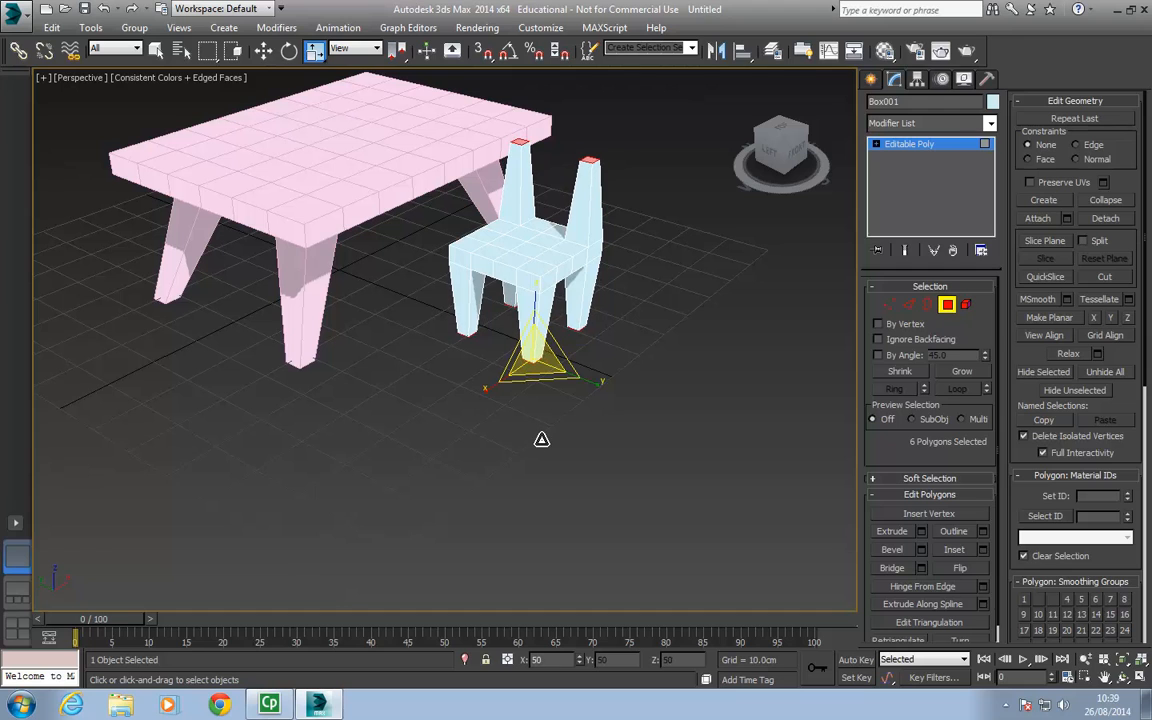
{"action": "left_click_drag", "start_coordinate": [541, 444], "coordinate": [541, 450]}
Step: Splay the chair's legs and back posts by scaling their end polygons outward in the XY plane about the shared selection center
{"action": "mouse_move", "coordinate": [571, 237]}
{"action": "middle_mouse_down", "text": "alt"}
{"action": "mouse_move", "coordinate": [440, 278]}
{"action": "mouse_move", "coordinate": [760, 196]}
{"action": "mouse_move", "coordinate": [560, 234]}
{"action": "middle_mouse_up", "text": "alt"}
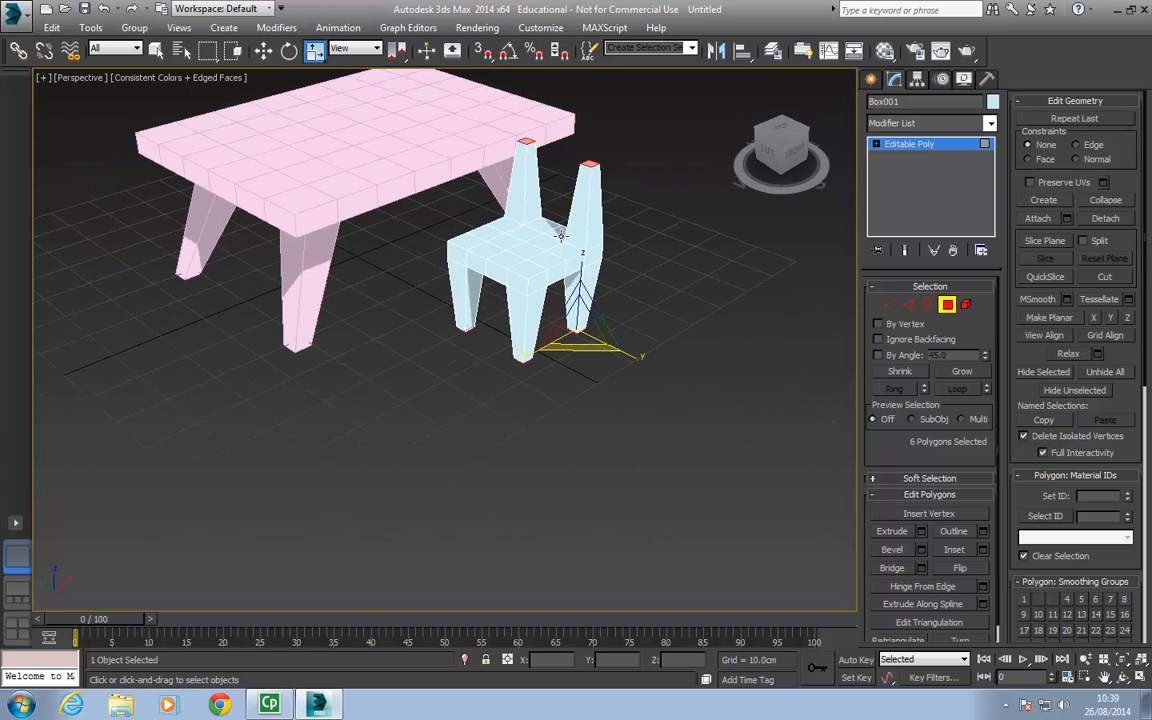
{"action": "left_click", "coordinate": [399, 51]}
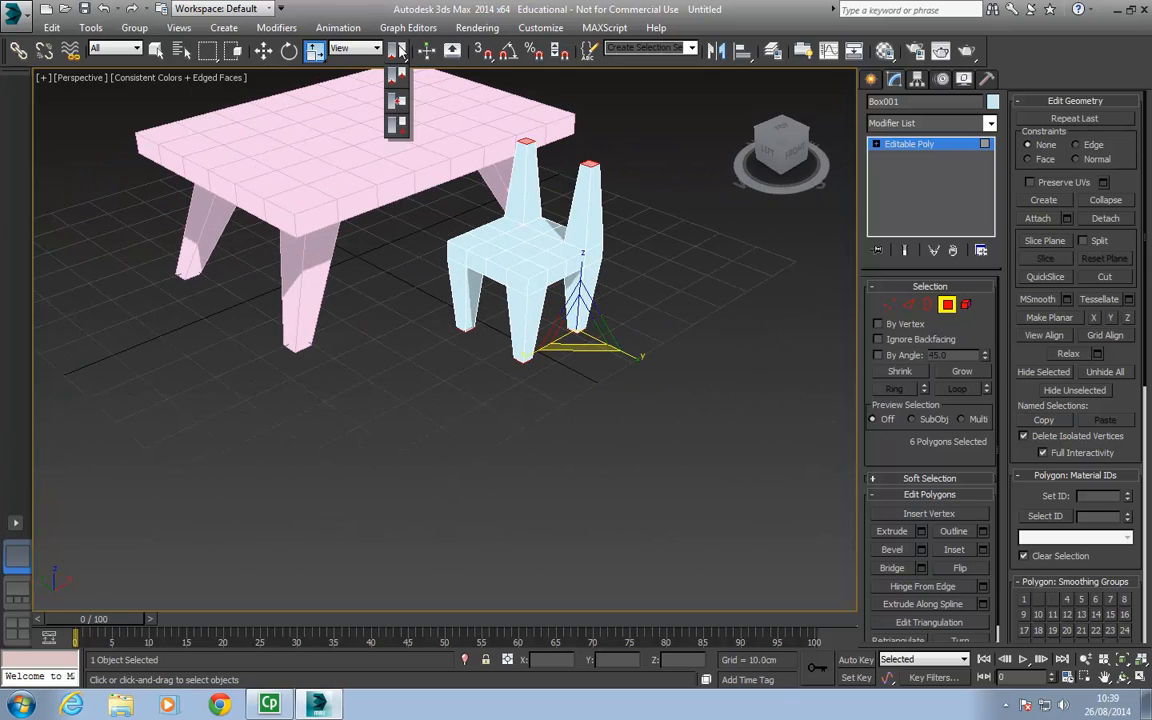
{"action": "left_click", "coordinate": [398, 106]}
{"action": "middle_click_drag", "start_coordinate": [535, 201], "coordinate": [603, 294], "text": "alt"}
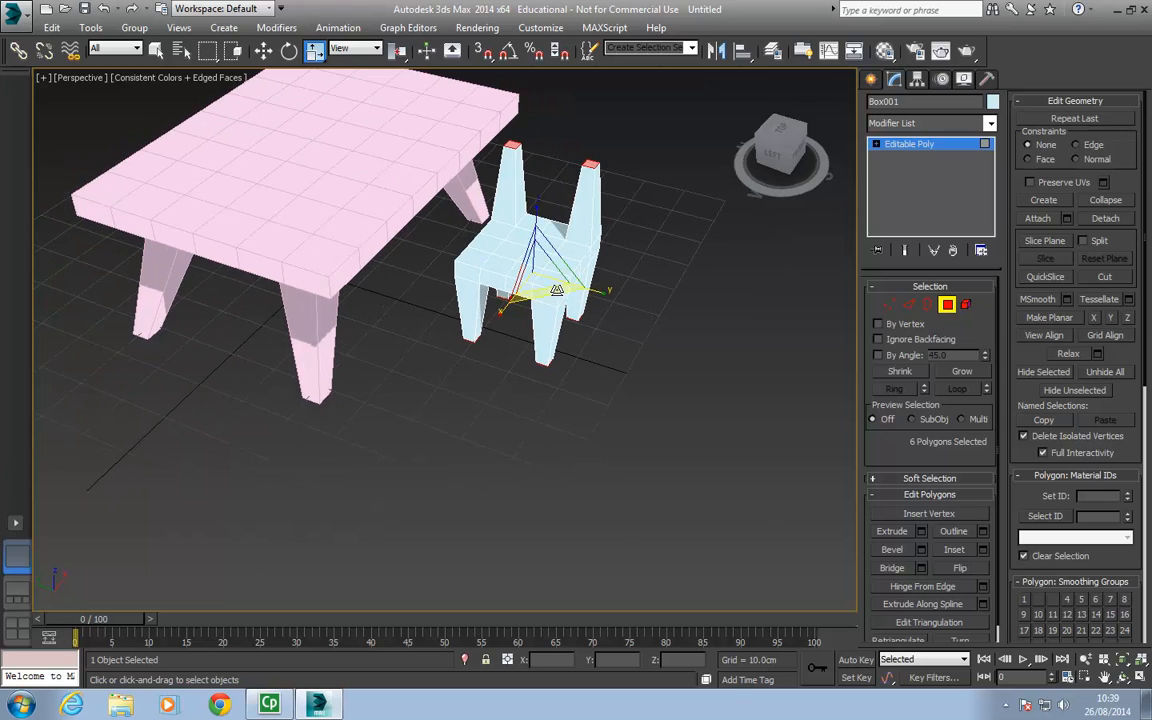
{"action": "left_click_drag", "start_coordinate": [557, 291], "coordinate": [566, 306]}
Step: Switch back to Use Pivot Point Center, scale the six end polygons to about 69% in X and Y, and leave polygon editing
{"action": "left_click_drag", "start_coordinate": [398, 60], "coordinate": [399, 80]}
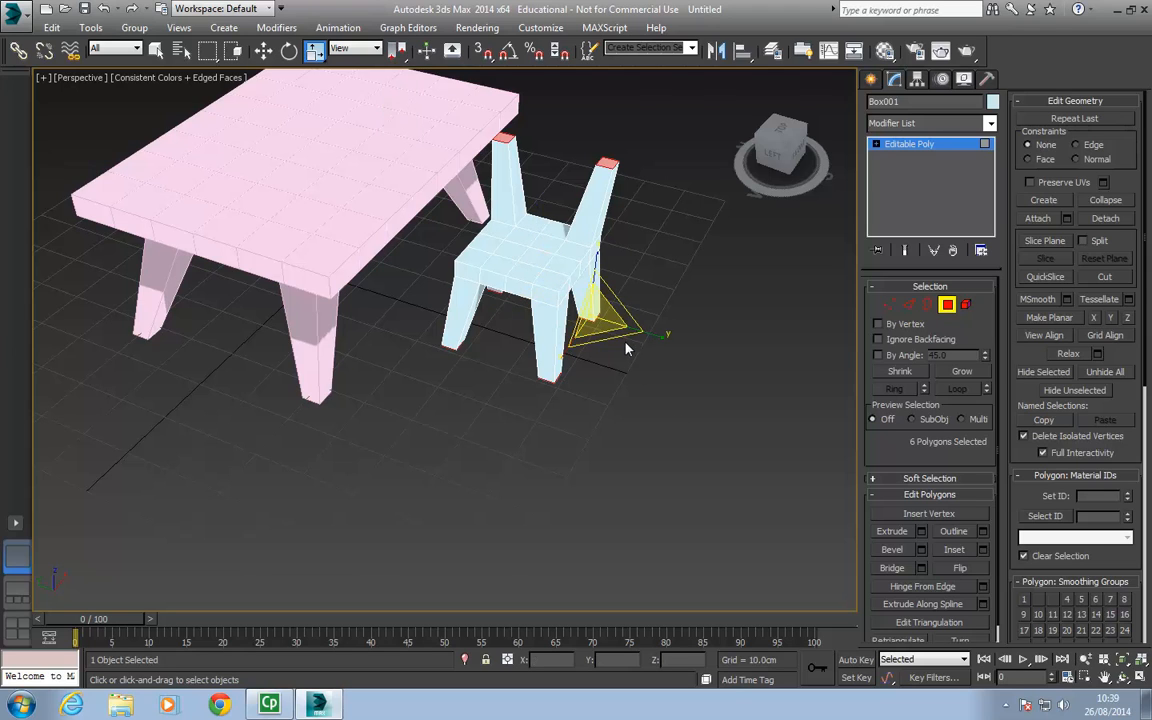
{"action": "left_click_drag", "start_coordinate": [616, 345], "coordinate": [610, 309]}
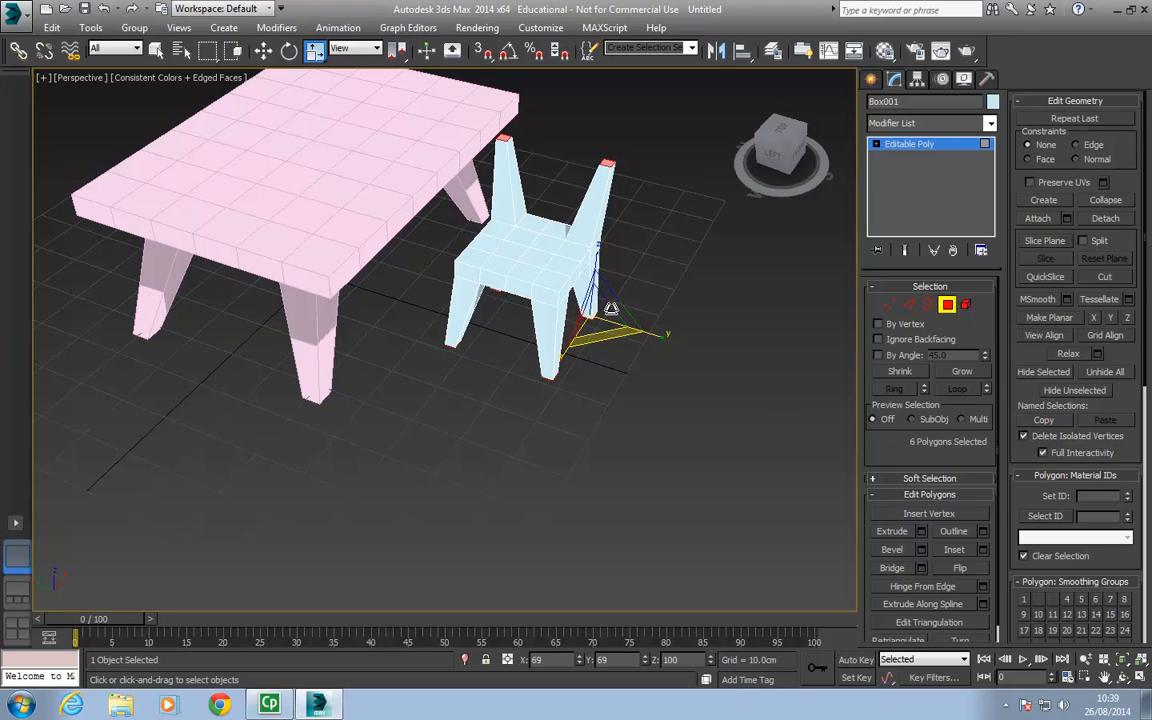
{"action": "middle_click_drag", "start_coordinate": [605, 295], "coordinate": [558, 278], "text": "alt"}
{"action": "left_click", "coordinate": [947, 306]}
Step: Create a thin box about 22.7 cm long and 8.4 cm wide on the grid in front of the chair
{"action": "left_click", "coordinate": [871, 80]}
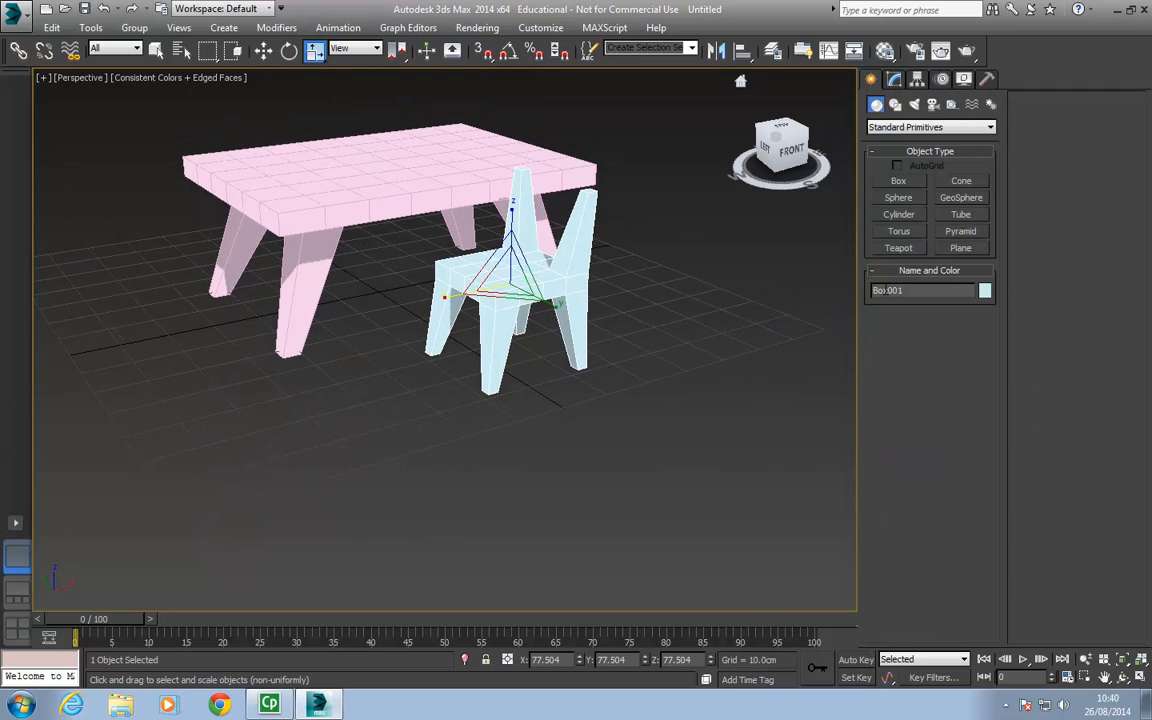
{"action": "left_click", "coordinate": [899, 181]}
{"action": "middle_click_drag", "start_coordinate": [750, 400], "coordinate": [465, 434], "text": "alt"}
{"action": "left_click_drag", "start_coordinate": [451, 432], "coordinate": [570, 474]}
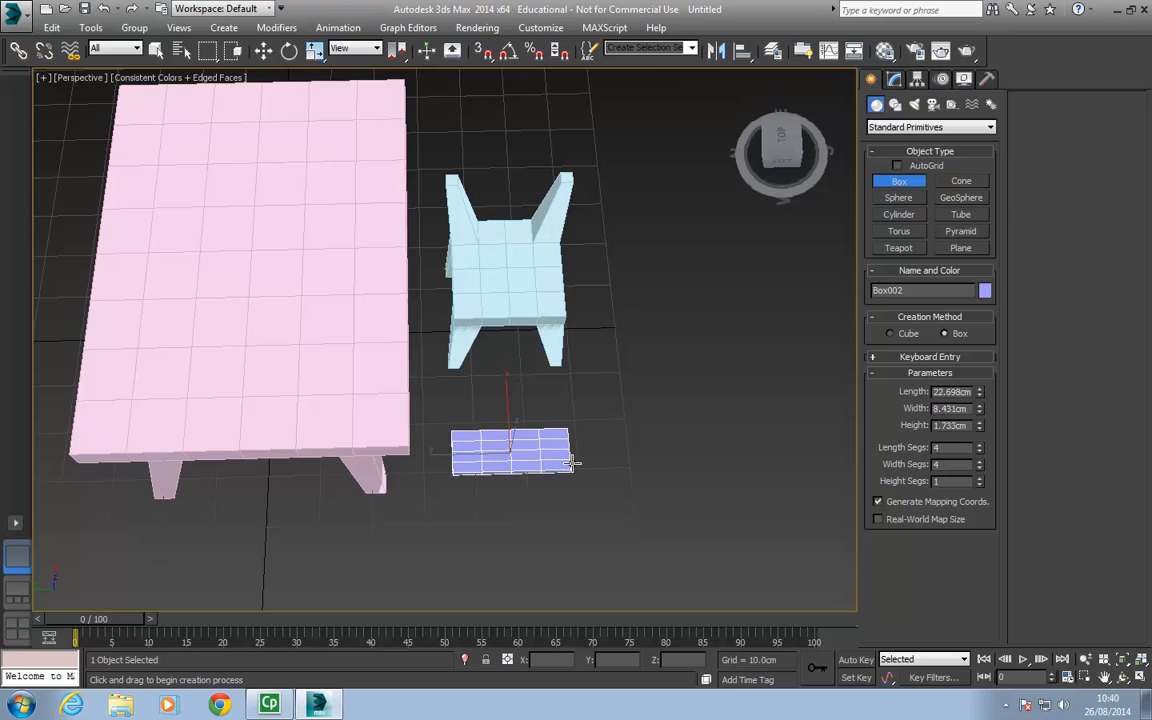
{"action": "middle_click_drag", "start_coordinate": [568, 432], "coordinate": [489, 353], "text": "alt"}
{"action": "key", "text": "w"}
{"action": "middle_click_drag", "start_coordinate": [612, 411], "coordinate": [646, 430], "text": "alt"}
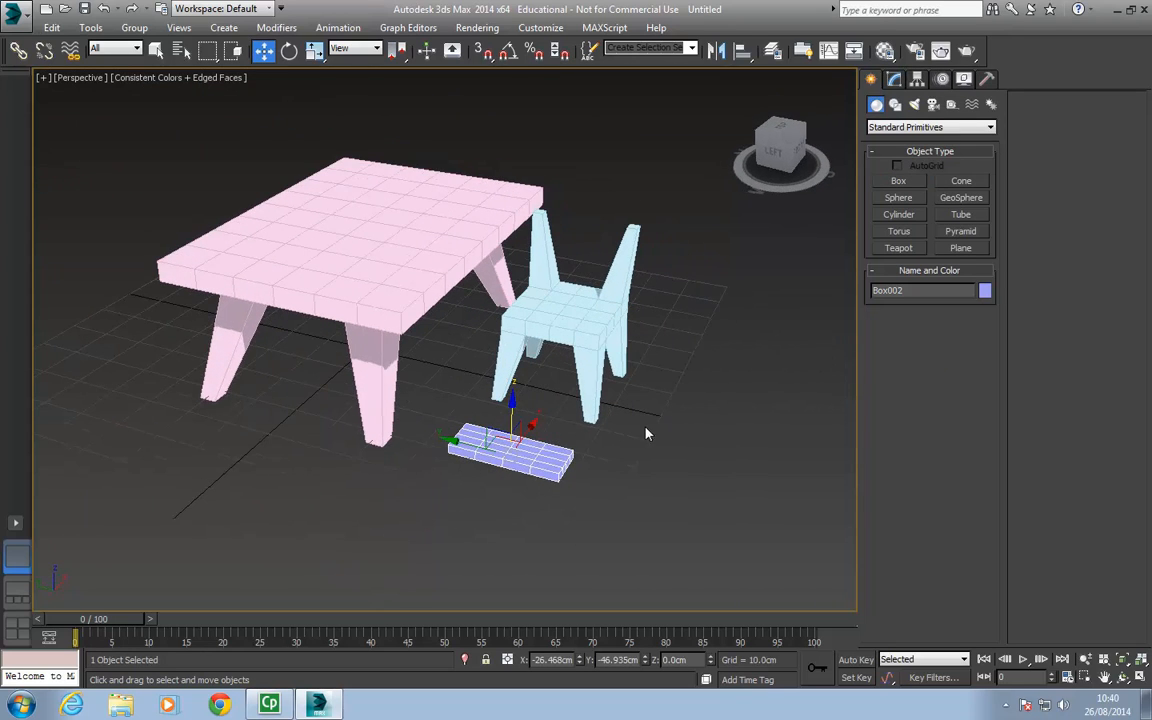
Step: Set the thin box's segments to 2 in length, 1 in width and 1 in height
{"action": "left_click", "coordinate": [894, 79]}
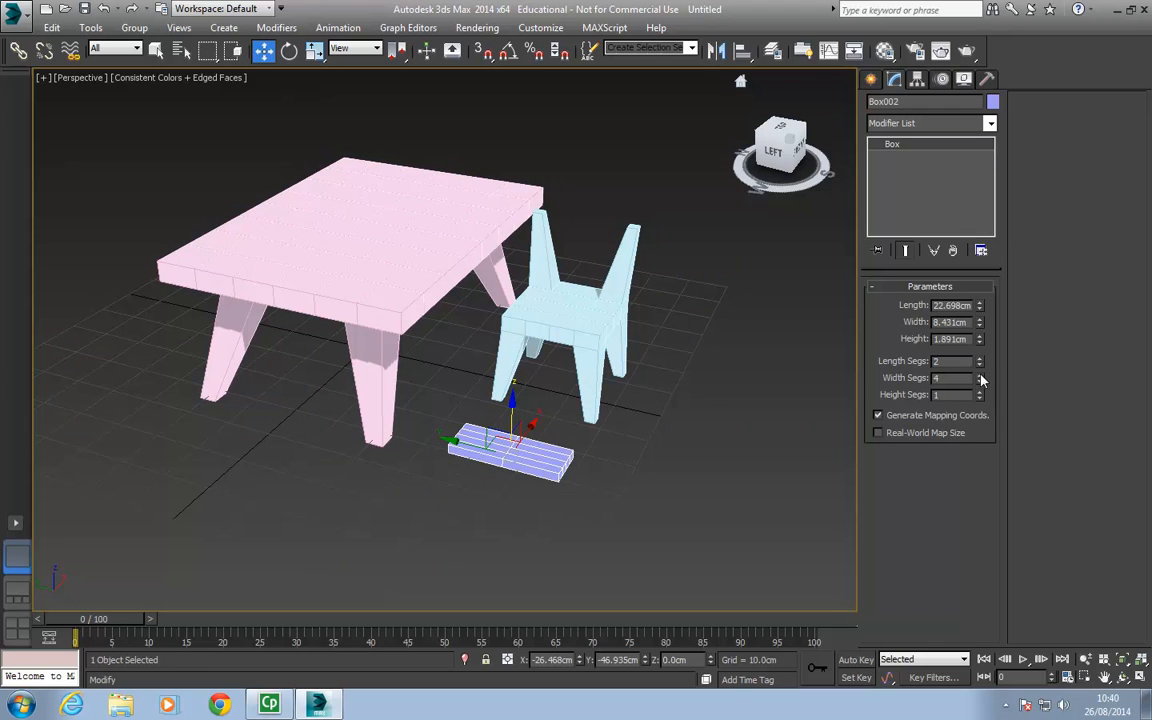
{"action": "left_click_drag", "start_coordinate": [981, 380], "coordinate": [981, 413]}
{"action": "scroll", "coordinate": [517, 510], "scroll_direction": "up", "scroll_amount": 10}
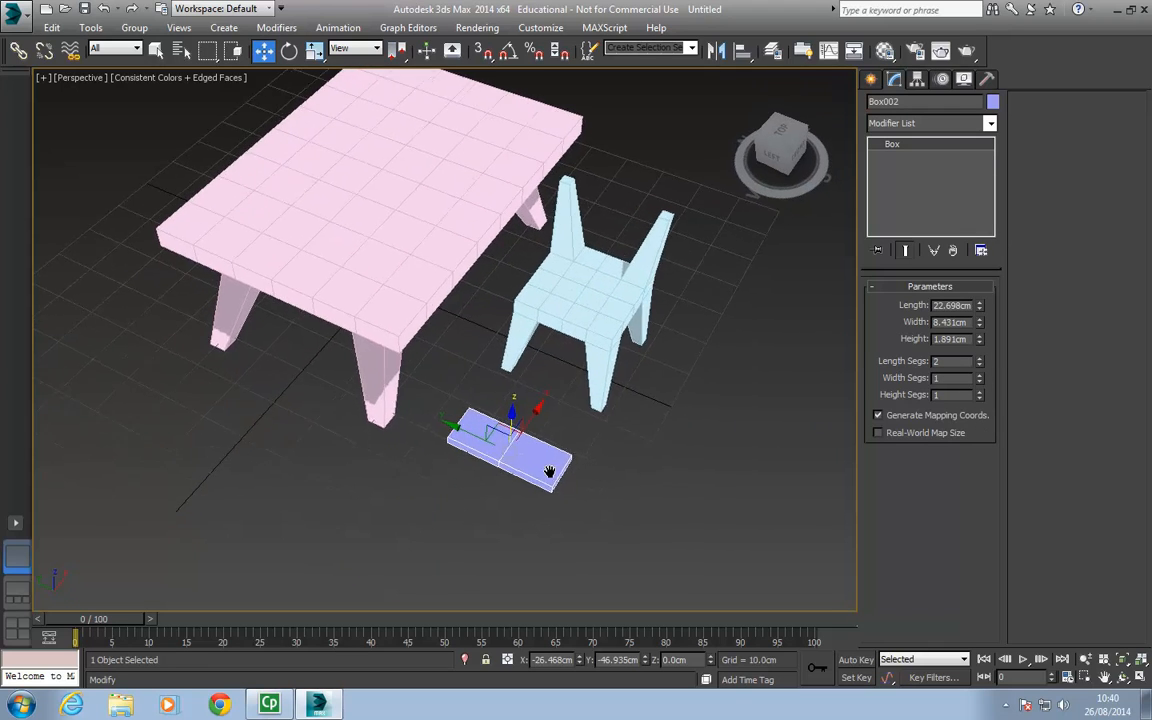
Step: Position the box between the chair's back posts and rotate it about 80.5° around Y so it stands as a backrest
{"action": "middle_click_drag", "start_coordinate": [512, 384], "coordinate": [510, 450], "text": "alt"}
{"action": "middle_click_drag", "start_coordinate": [583, 350], "coordinate": [452, 448]}
{"action": "scroll", "coordinate": [468, 470], "scroll_direction": "down", "scroll_amount": 5}
{"action": "left_click_drag", "start_coordinate": [394, 505], "coordinate": [535, 363]}
{"action": "key", "text": "e"}
{"action": "middle_click_drag", "start_coordinate": [690, 405], "coordinate": [620, 375], "text": "alt"}
{"action": "scroll", "coordinate": [621, 372], "scroll_direction": "up", "scroll_amount": 4}
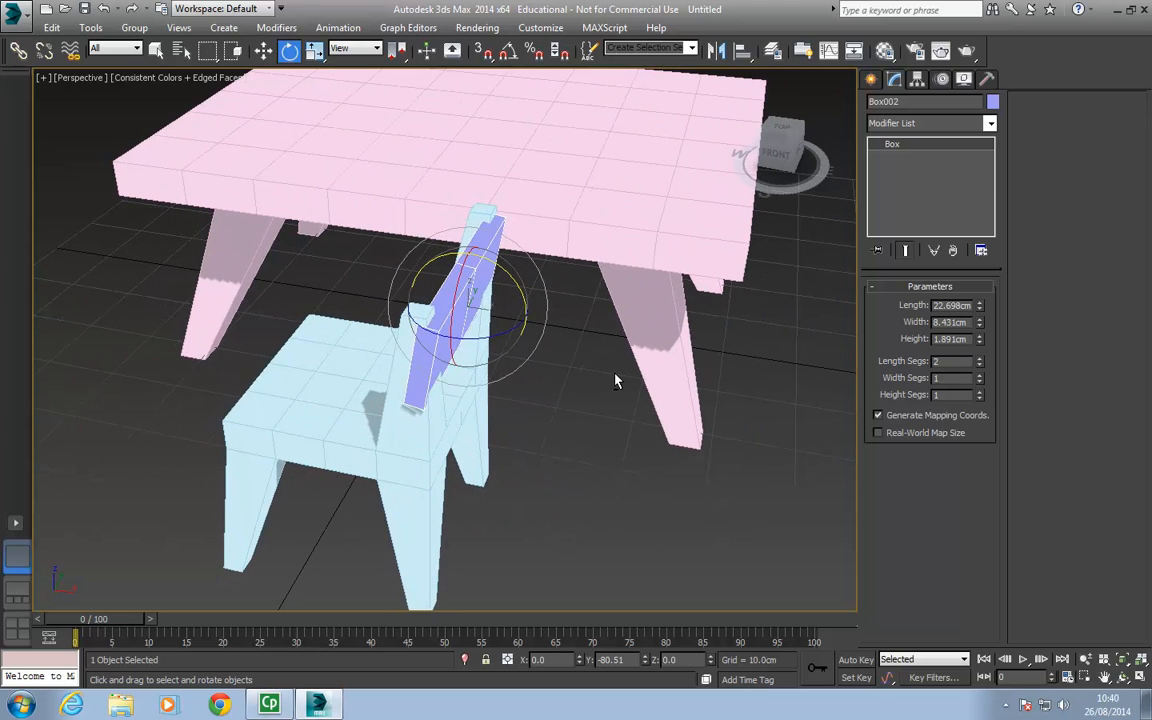
Step: Shift the backrest box about 1.1 cm in negative X into the posts and scale it to about 80% on all axes
{"action": "key", "text": "w"}
{"action": "left_click_drag", "start_coordinate": [520, 313], "coordinate": [508, 312]}
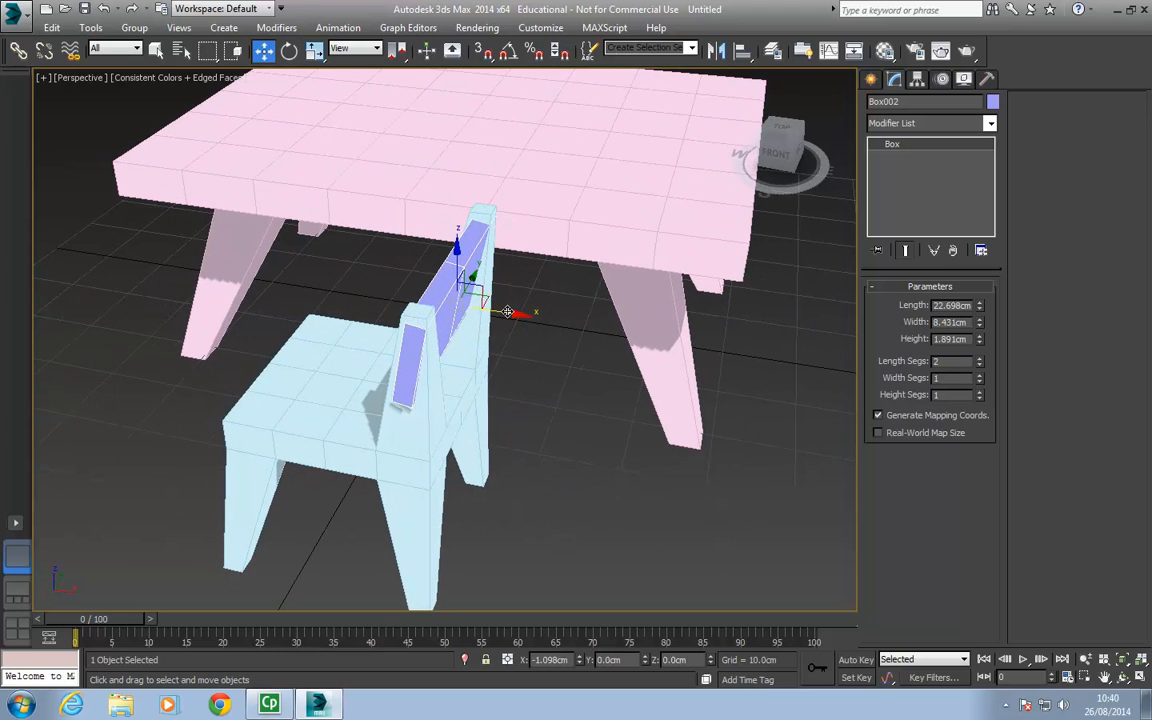
{"action": "key", "text": "r"}
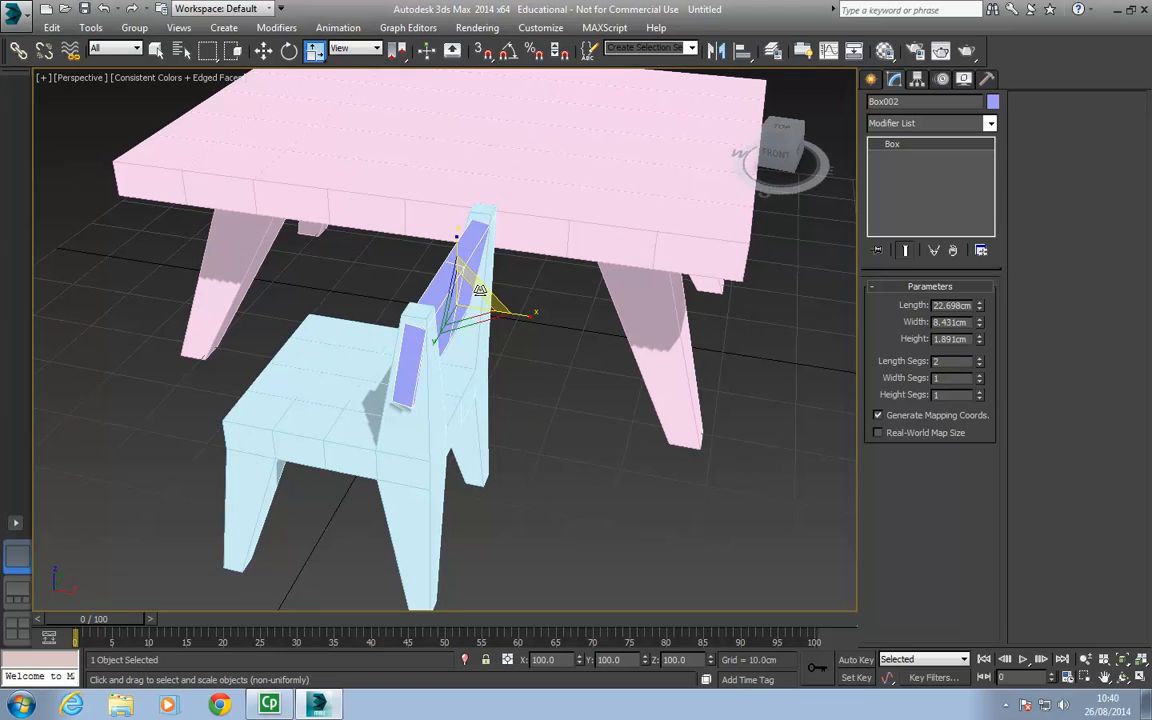
{"action": "left_click_drag", "start_coordinate": [480, 289], "coordinate": [470, 304]}
{"action": "middle_click_drag", "start_coordinate": [482, 305], "coordinate": [444, 304], "text": "alt"}
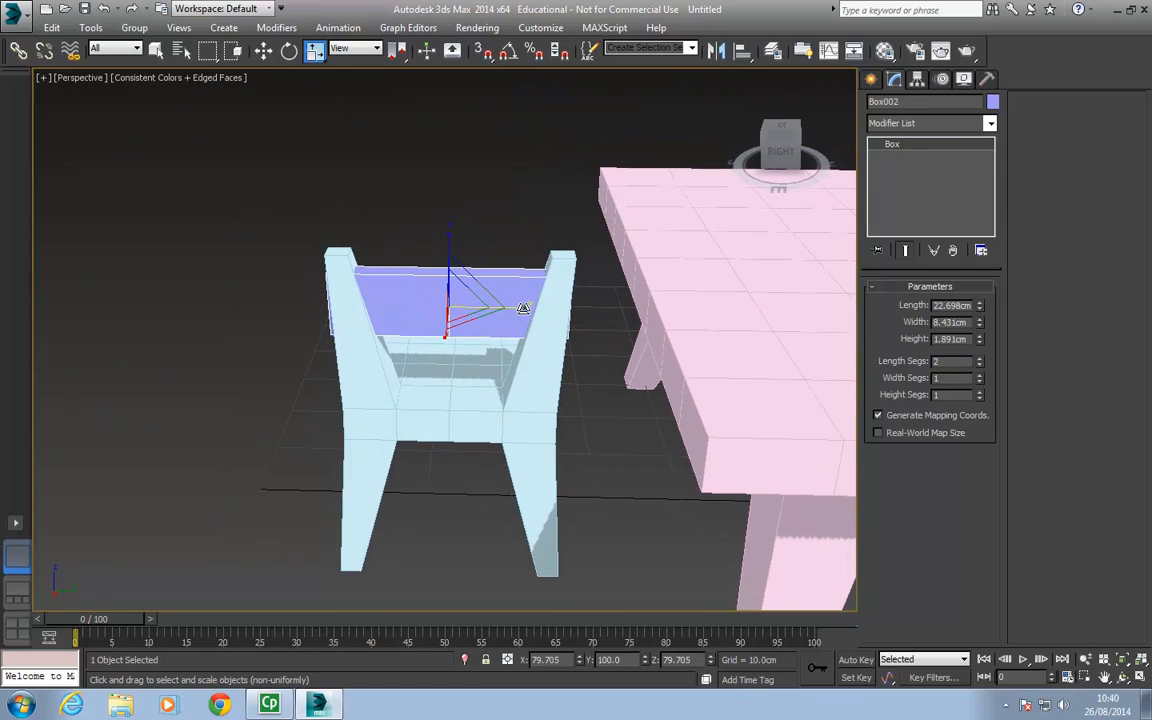
{"action": "left_click_drag", "start_coordinate": [523, 308], "coordinate": [505, 308]}
{"action": "middle_click_drag", "start_coordinate": [342, 309], "coordinate": [597, 318], "text": "alt"}
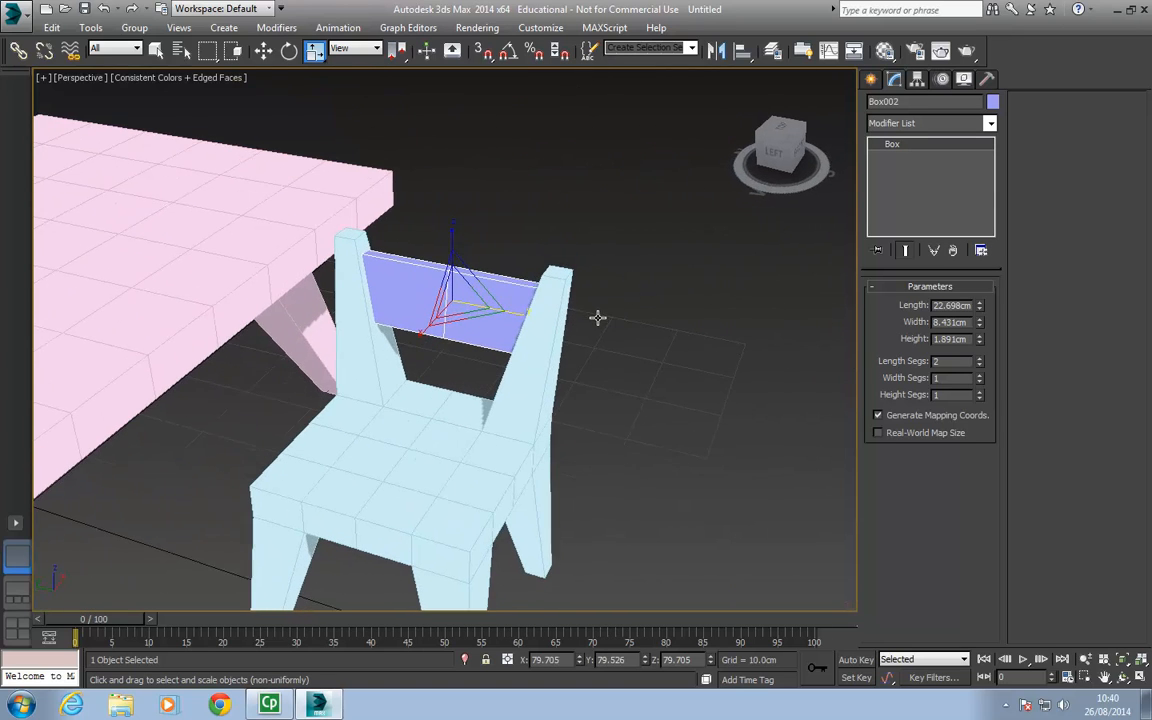
Step: Attach the backrest box to the chair's editable poly
{"action": "left_click", "coordinate": [450, 463]}
{"action": "middle_click_drag", "start_coordinate": [450, 463], "coordinate": [525, 330], "text": "alt"}
{"action": "left_click", "coordinate": [1038, 218]}
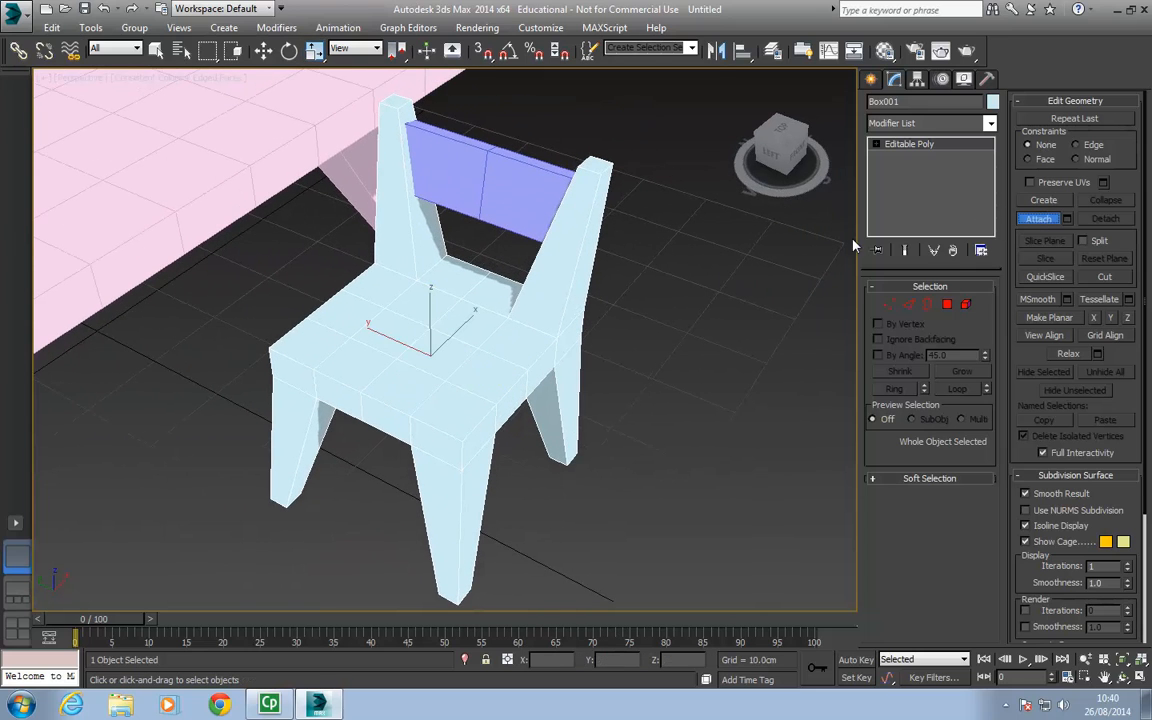
{"action": "left_click", "coordinate": [503, 181]}
{"action": "middle_click_drag", "start_coordinate": [483, 167], "coordinate": [520, 215], "text": "alt"}
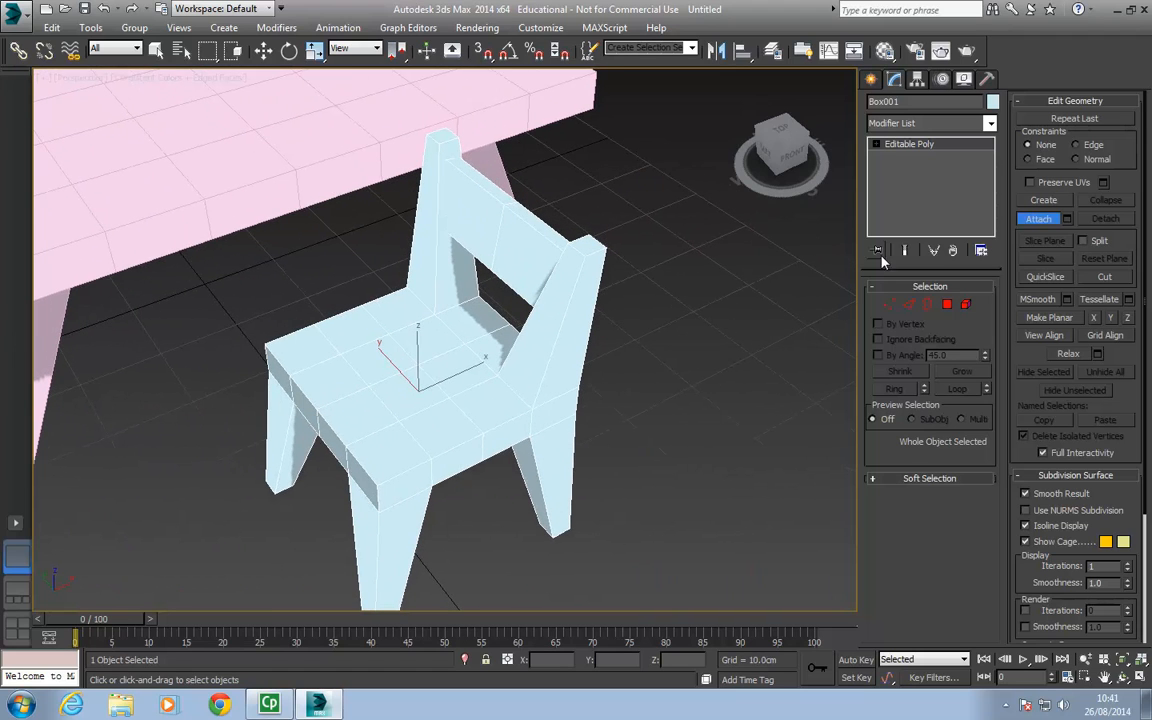
Step: Curve the backrest by moving its middle four-edge loop about 2.2 cm backward along X, and leave edge editing
{"action": "left_click", "coordinate": [907, 306]}
{"action": "left_click", "coordinate": [497, 226]}
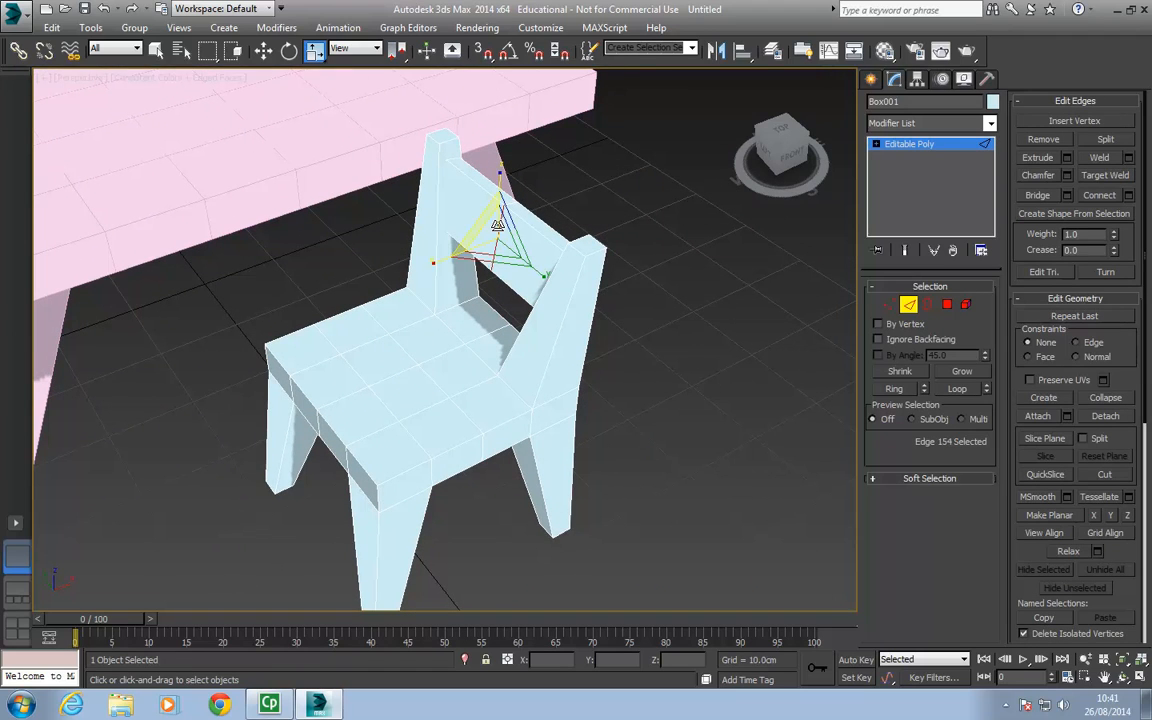
{"action": "middle_click_drag", "start_coordinate": [583, 233], "coordinate": [661, 229], "text": "alt"}
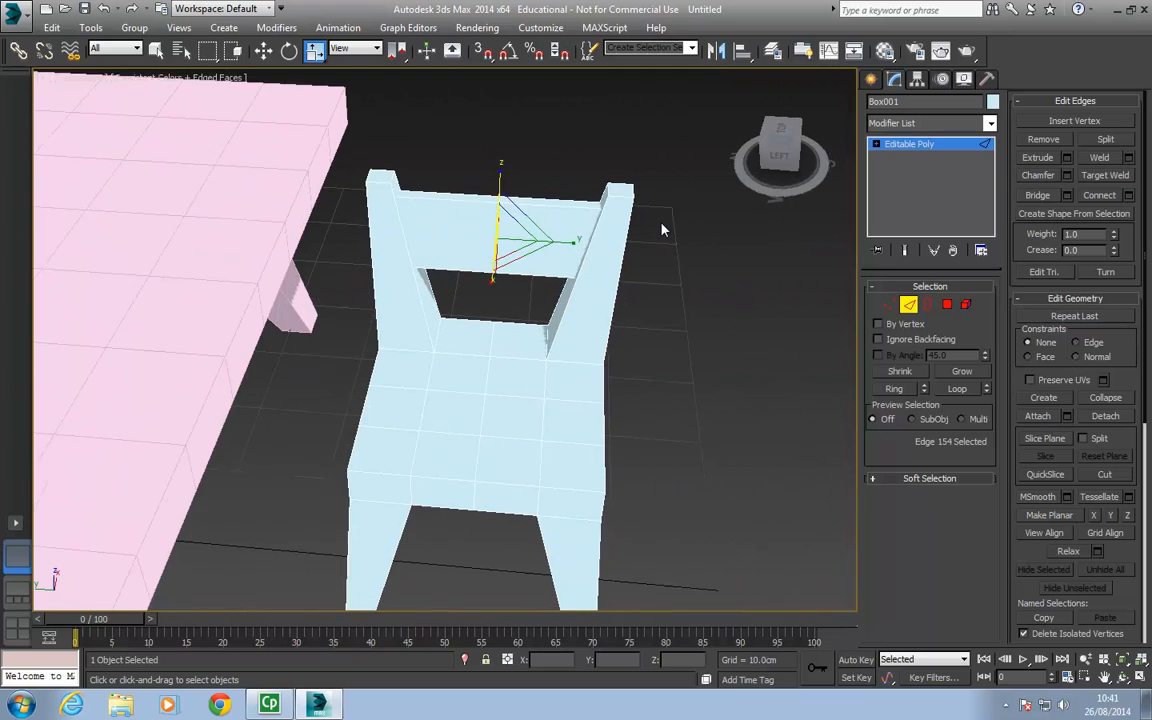
{"action": "key", "text": "alt+l"}
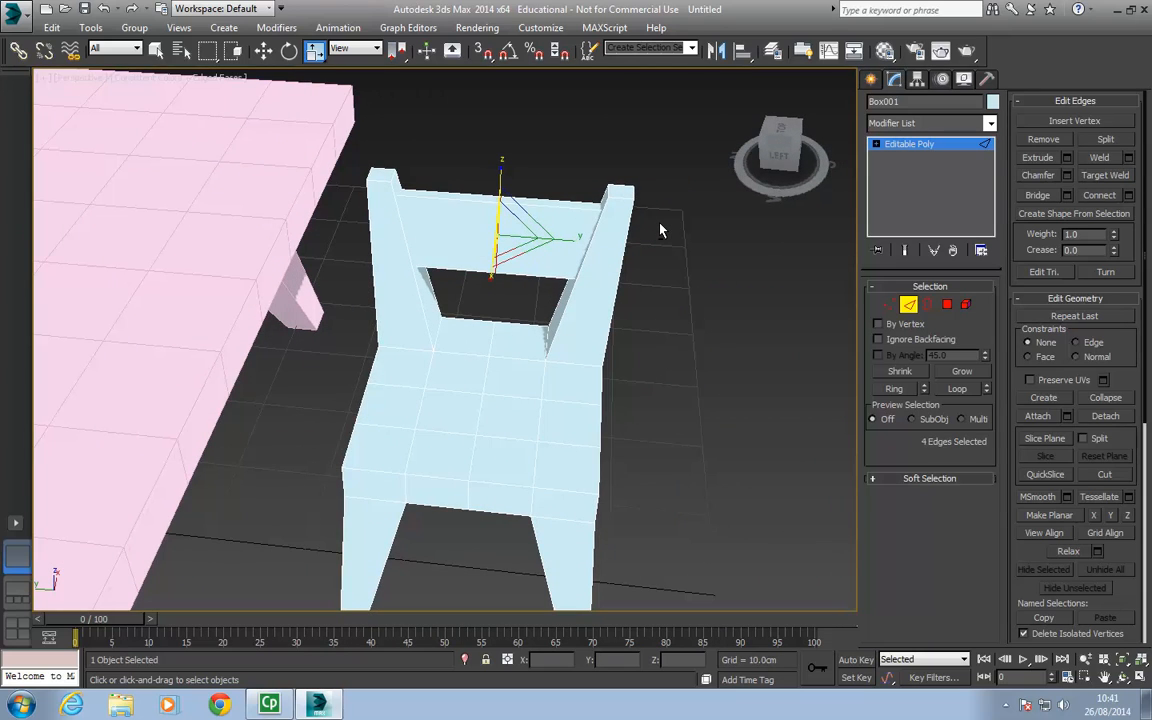
{"action": "middle_click_drag", "start_coordinate": [682, 197], "coordinate": [596, 211], "text": "alt"}
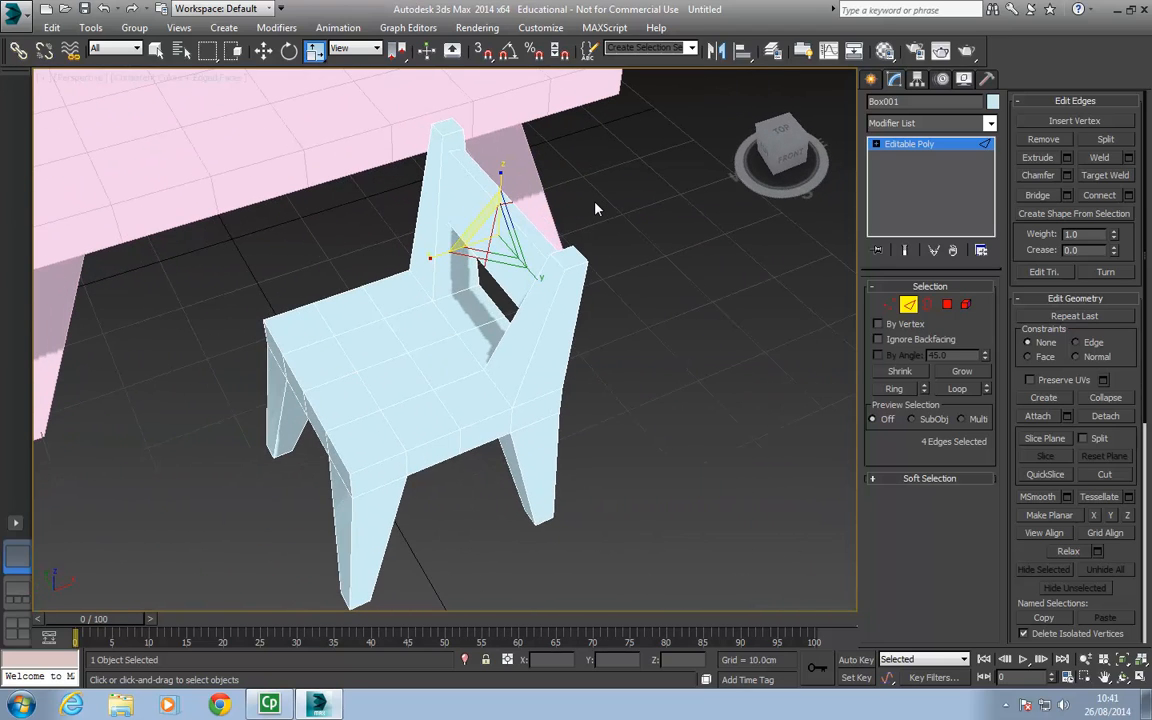
{"action": "key", "text": "w"}
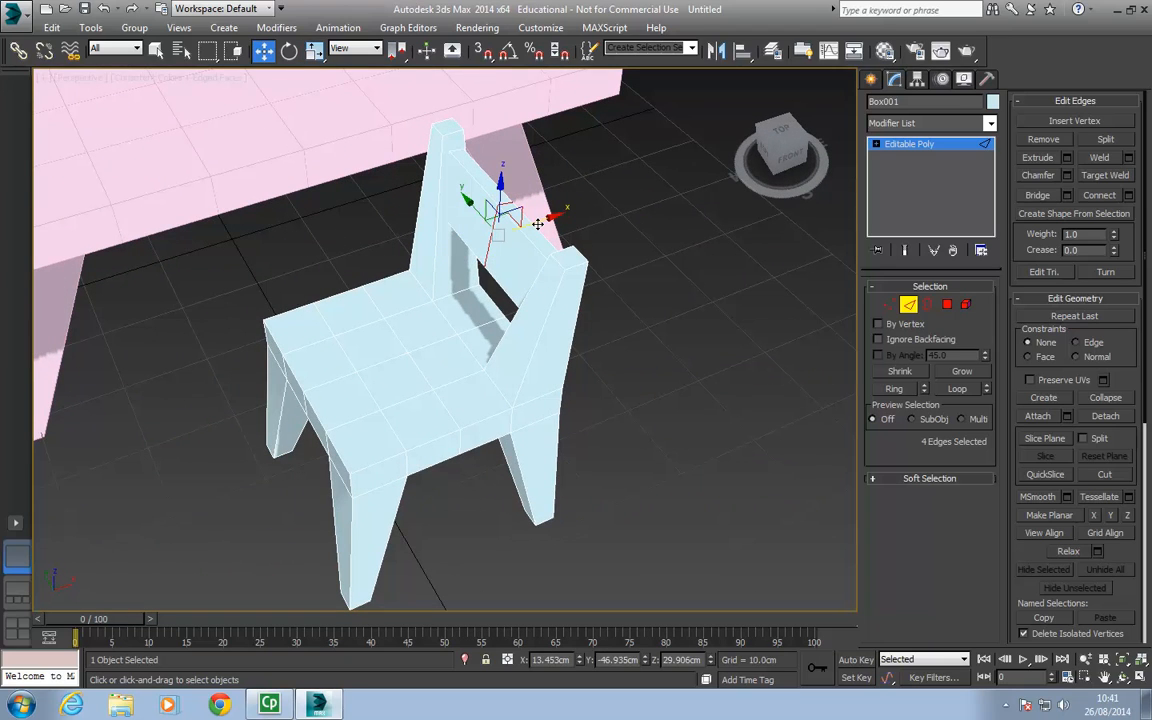
{"action": "left_click_drag", "start_coordinate": [538, 223], "coordinate": [560, 216]}
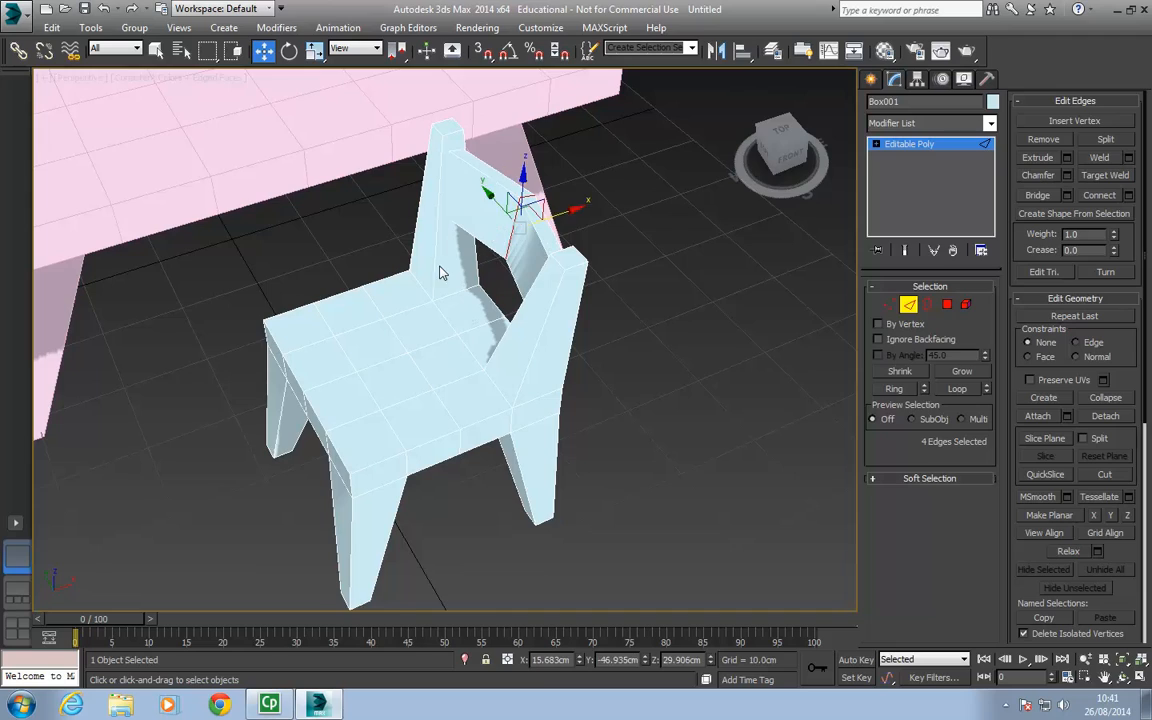
{"action": "middle_click_drag", "start_coordinate": [441, 272], "coordinate": [485, 250], "text": "alt"}
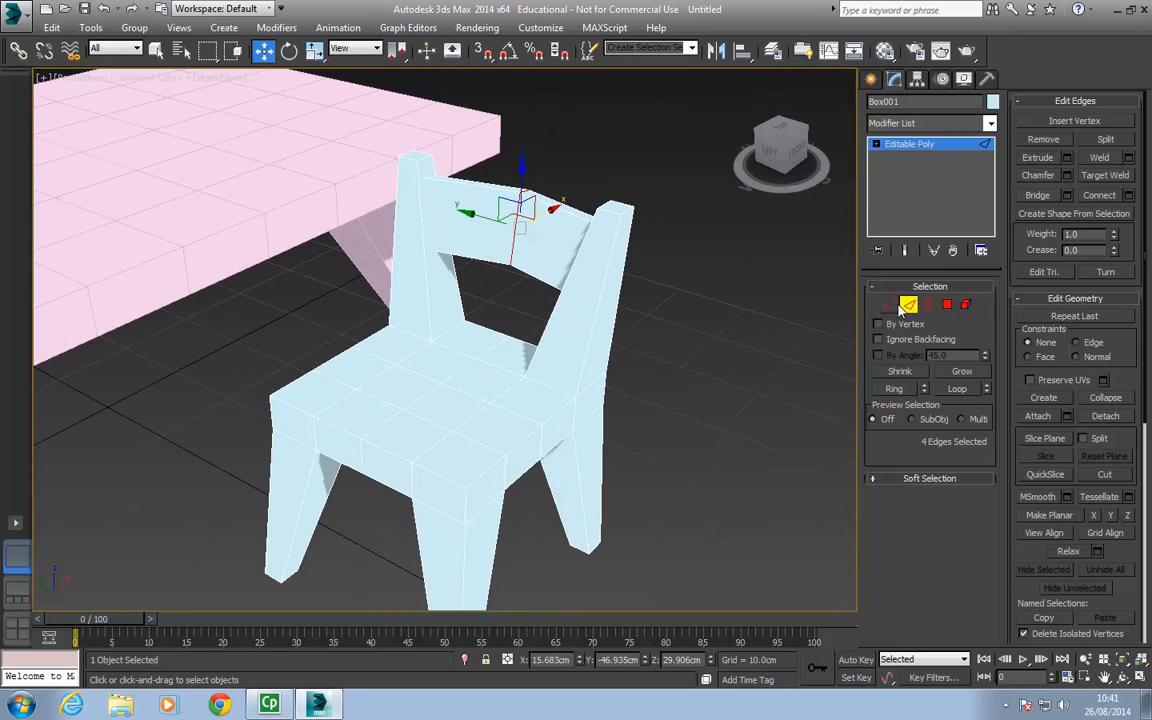
{"action": "left_click", "coordinate": [912, 312]}
Step: Rotate the whole chair about 51° around Z so it turns at an angle beside the table
{"action": "scroll", "coordinate": [545, 298], "scroll_direction": "down", "scroll_amount": 6}
{"action": "middle_click_drag", "start_coordinate": [545, 298], "coordinate": [494, 270], "text": "alt"}
{"action": "key", "text": "e"}
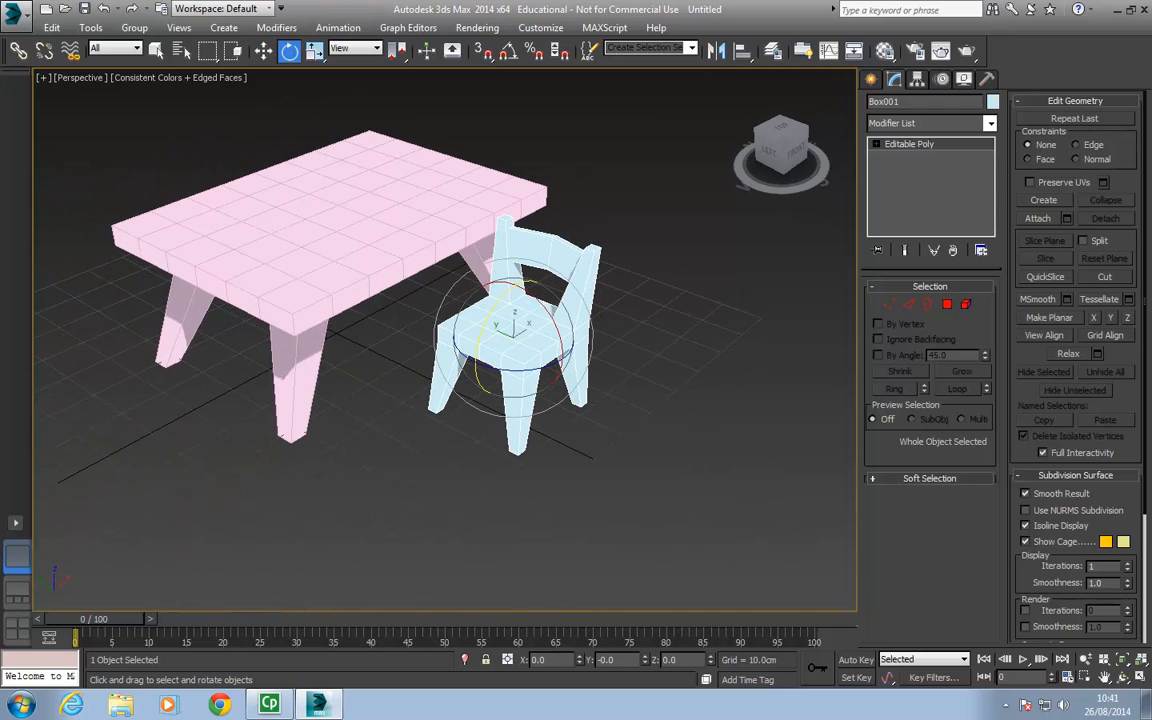
{"action": "left_click_drag", "start_coordinate": [536, 367], "coordinate": [443, 340]}
{"action": "middle_click_drag", "start_coordinate": [466, 322], "coordinate": [487, 252], "text": "alt"}
Step: Clone the chair as one Copy on the table's opposite side and rotate the copy around Z to about 42.4° so it faces the table
{"action": "key", "text": "w"}
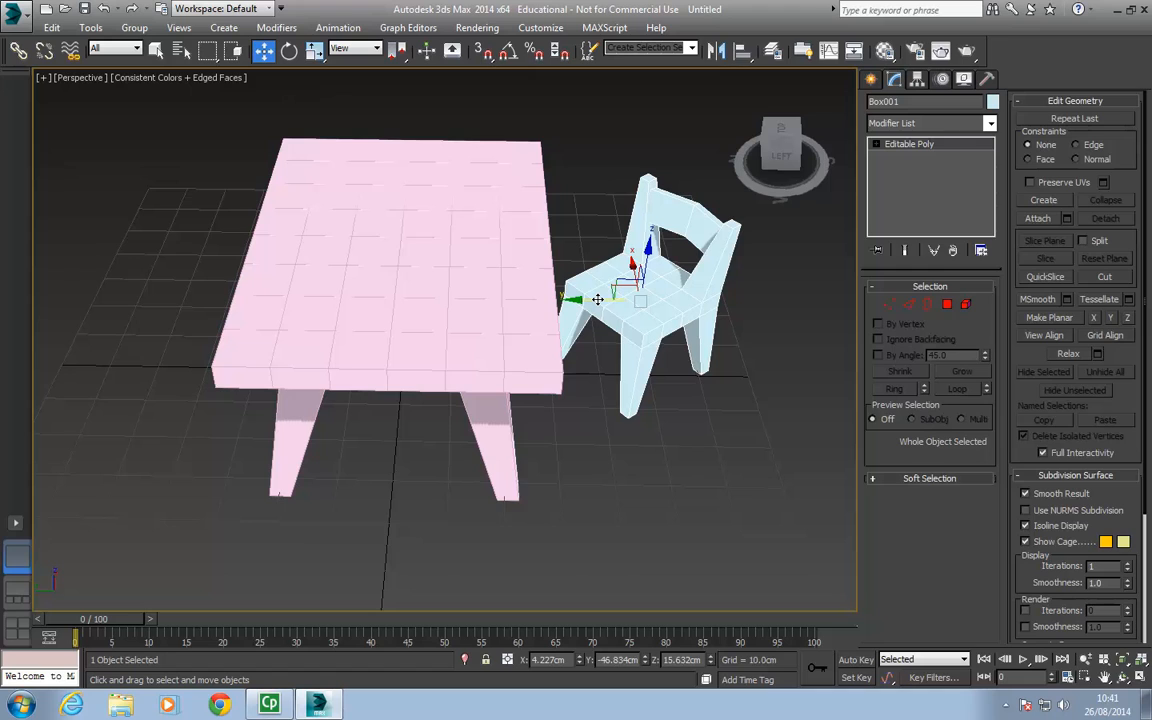
{"action": "mouse_move", "coordinate": [597, 299]}
{"action": "left_mouse_down", "text": "shift"}
{"action": "mouse_move", "coordinate": [283, 243]}
{"action": "mouse_move", "coordinate": [129, 260]}
{"action": "mouse_move", "coordinate": [77, 233]}
{"action": "left_mouse_up", "text": "shift"}
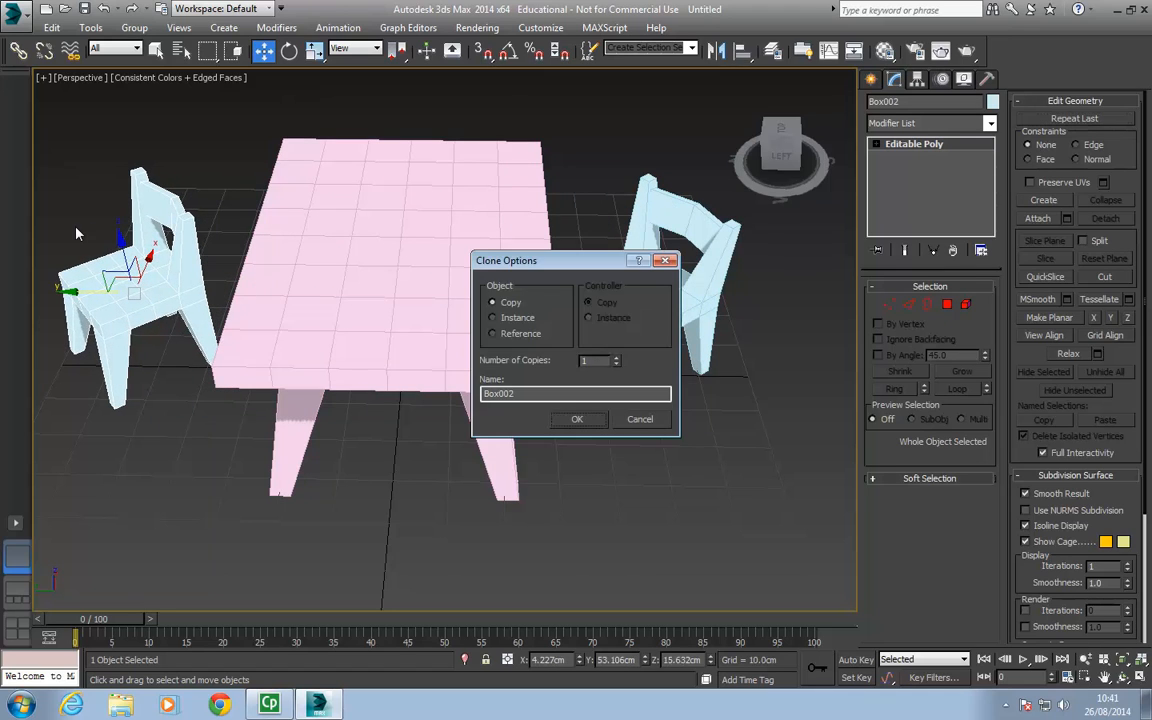
{"action": "mouse_move", "coordinate": [556, 265]}
{"action": "left_mouse_down"}
{"action": "mouse_move", "coordinate": [345, 174]}
{"action": "mouse_move", "coordinate": [393, 171]}
{"action": "left_mouse_up"}
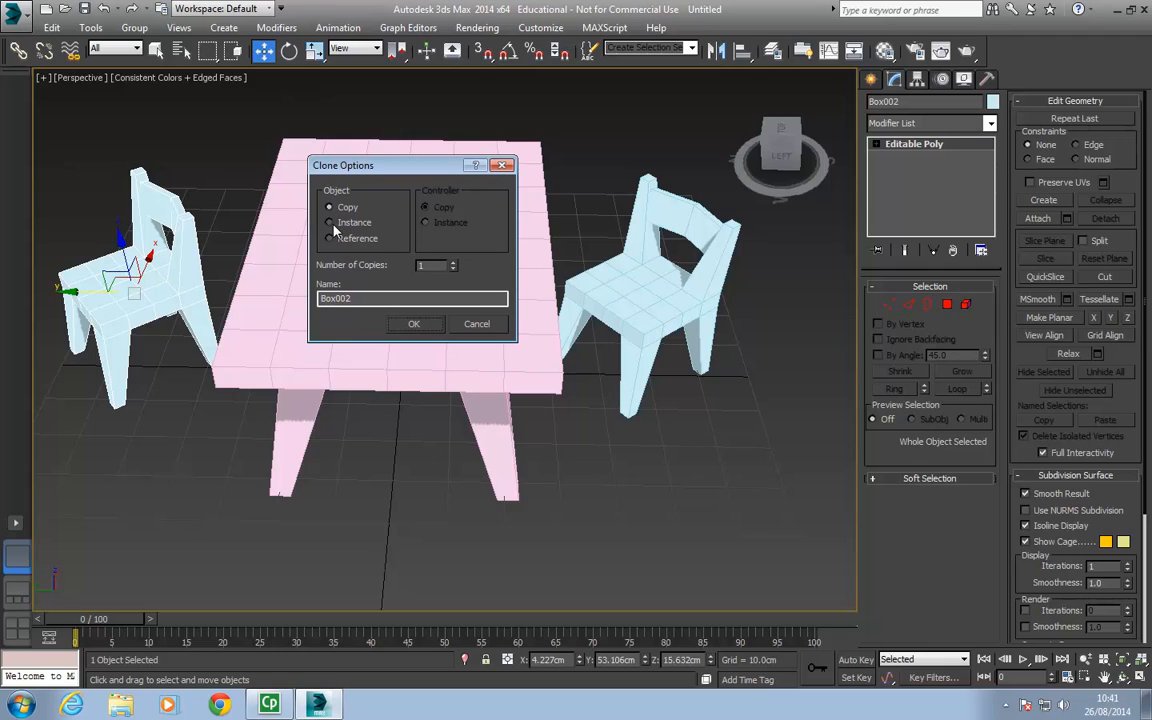
{"action": "left_click_drag", "start_coordinate": [344, 163], "coordinate": [349, 155]}
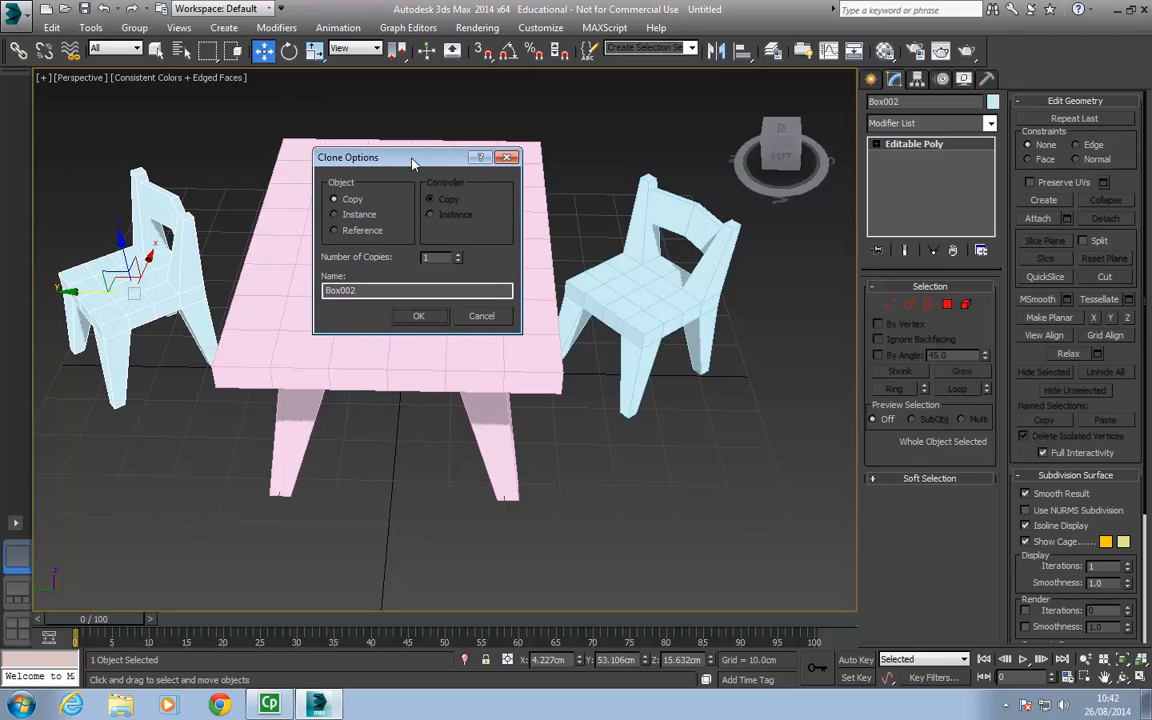
{"action": "left_click_drag", "start_coordinate": [412, 162], "coordinate": [404, 172]}
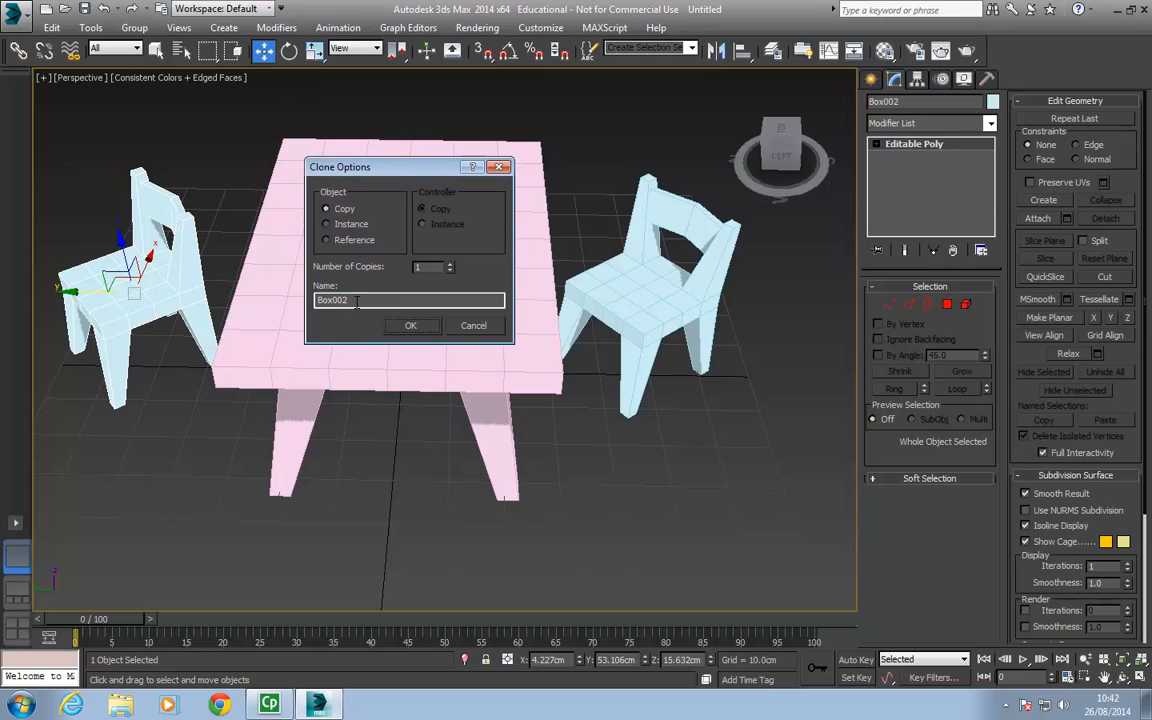
{"action": "left_click_drag", "start_coordinate": [357, 300], "coordinate": [241, 270]}
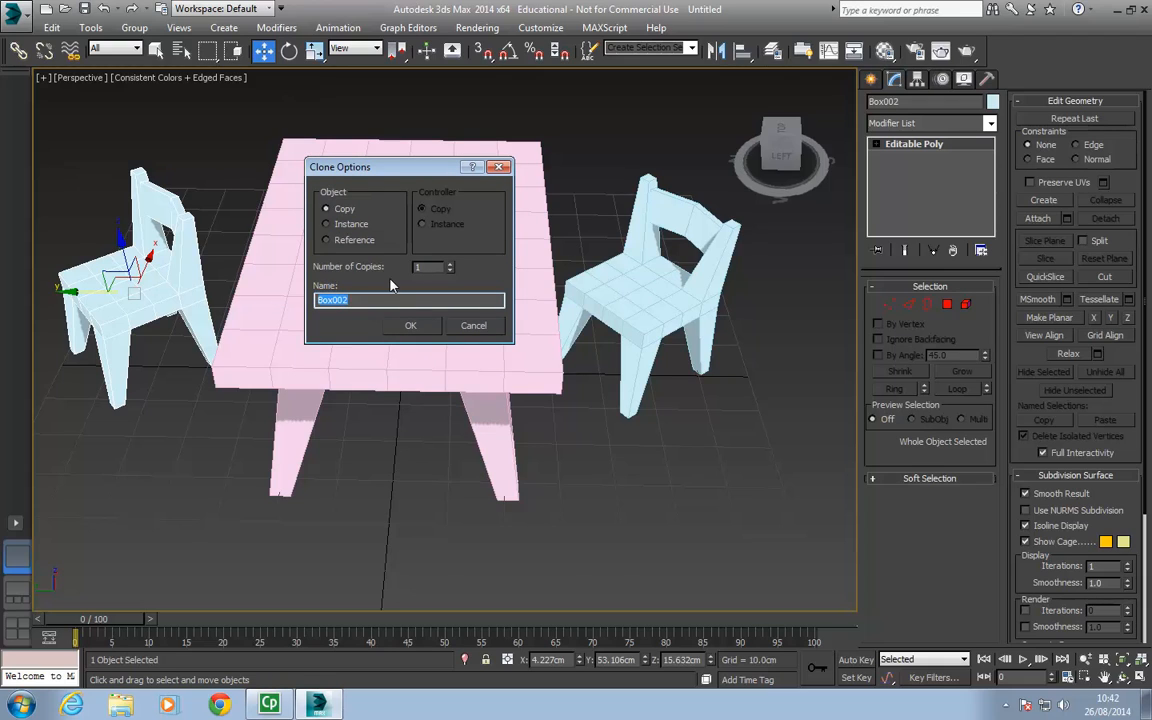
{"action": "left_click", "coordinate": [399, 324]}
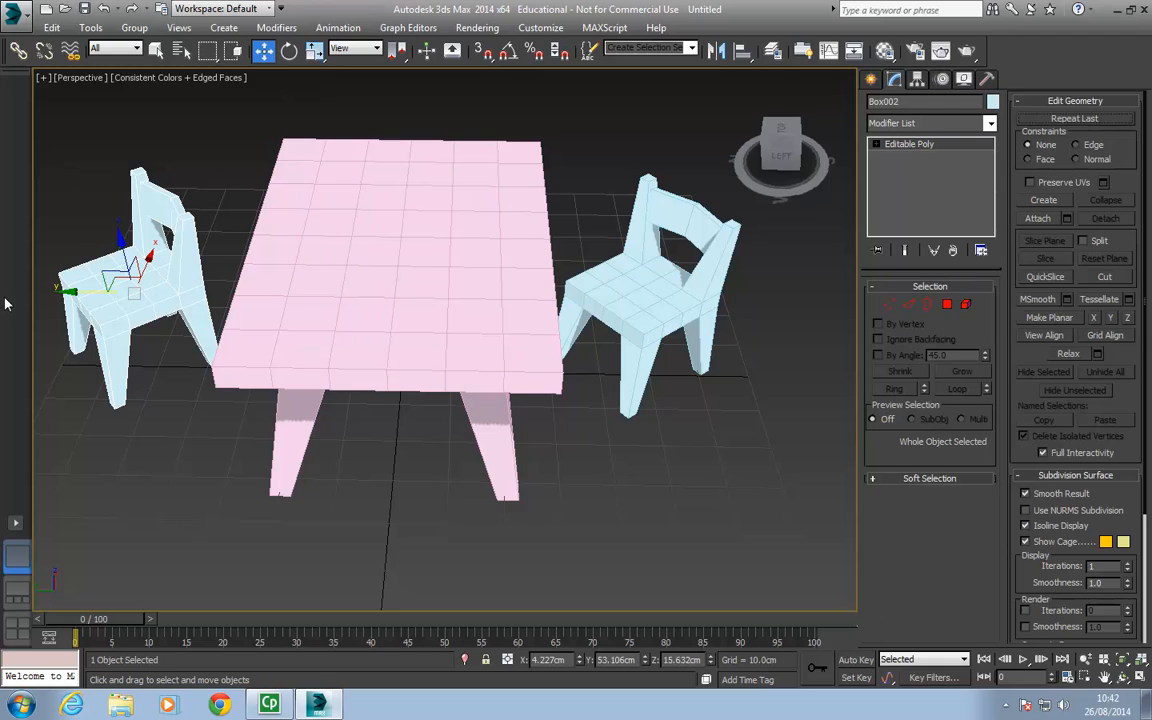
{"action": "key", "text": "e"}
{"action": "left_click_drag", "start_coordinate": [150, 326], "coordinate": [312, 312]}
Step: Rename the original chair as My Chair and the copied chair as My Chair 2
{"action": "left_click", "coordinate": [648, 298]}
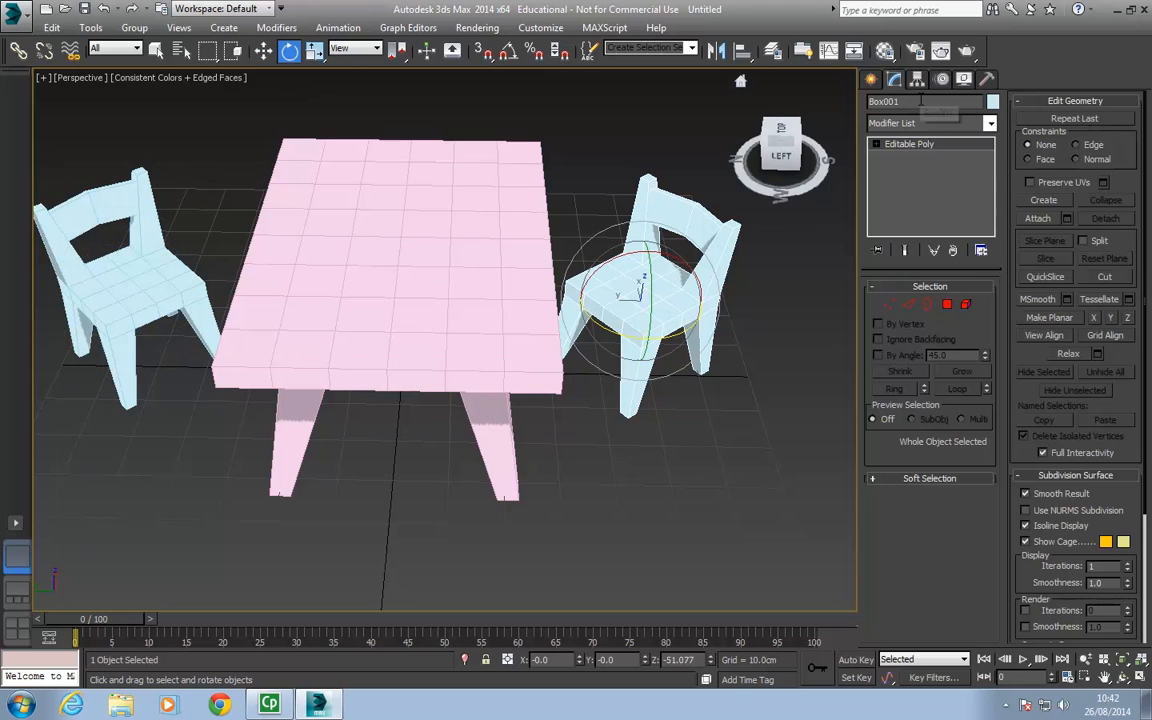
{"action": "type", "text": "My "}
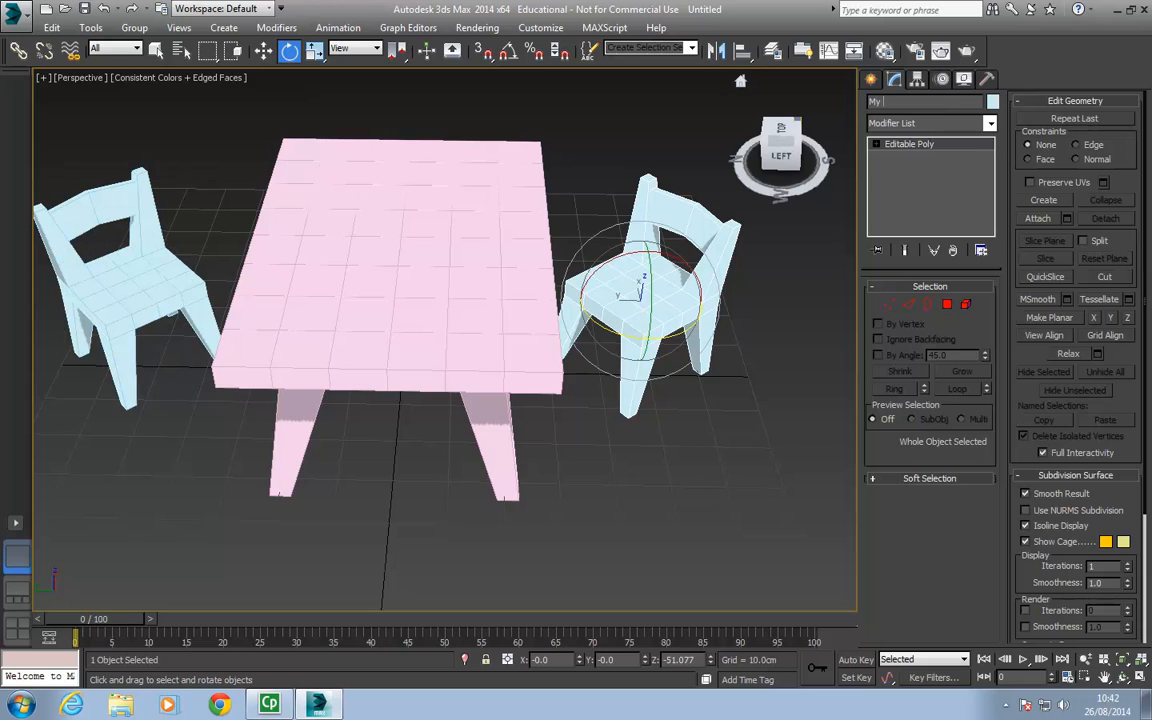
{"action": "type", "text": "Chair"}
{"action": "left_click", "coordinate": [80, 270]}
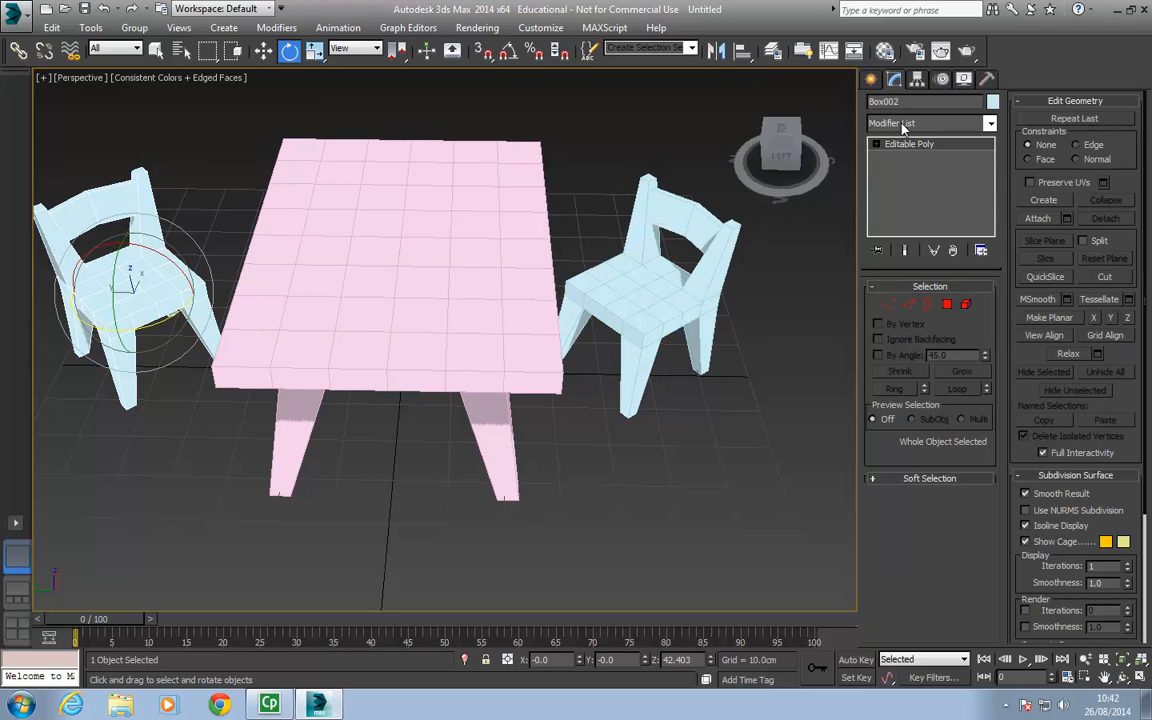
{"action": "type", "text": "M"}
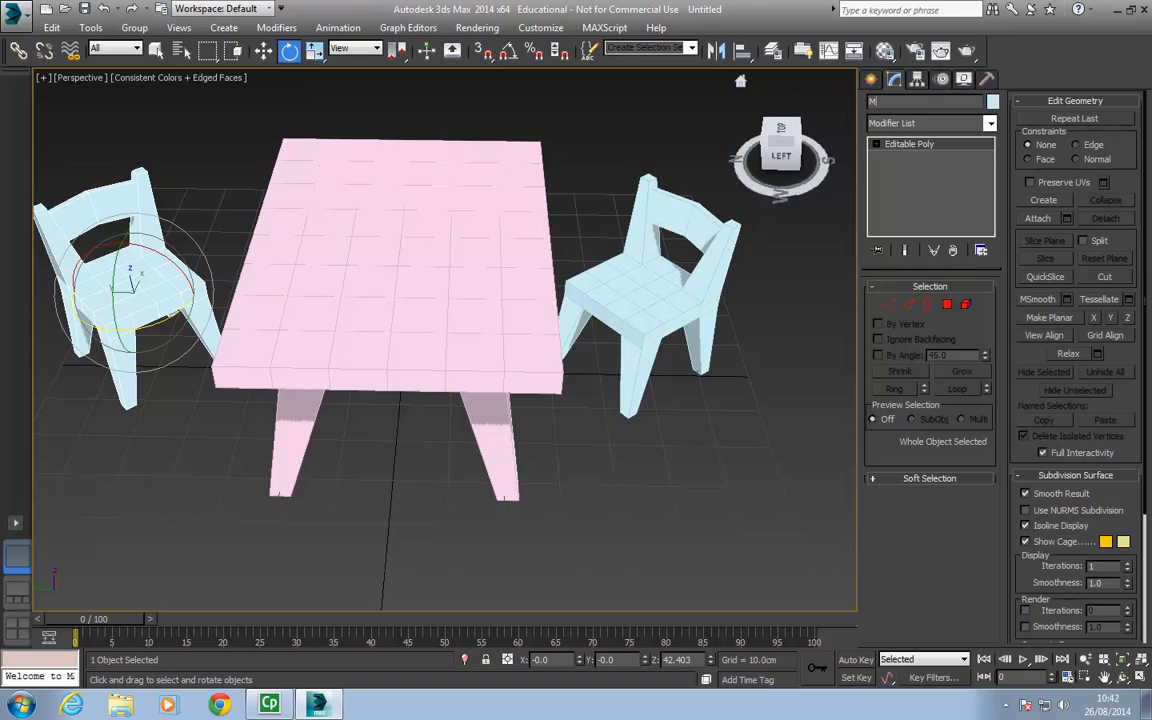
{"action": "type", "text": "y Chair 2"}
{"action": "middle_click_drag", "start_coordinate": [373, 326], "coordinate": [450, 224], "text": "alt"}
{"action": "left_click", "coordinate": [471, 89]}
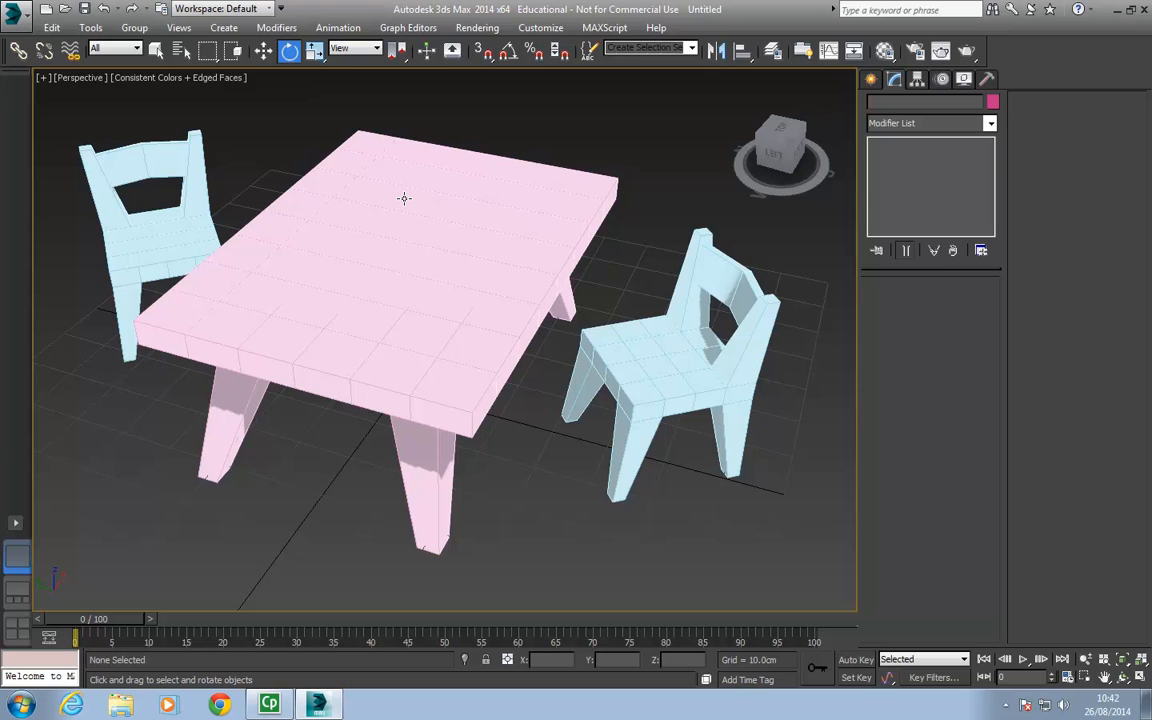
{"action": "middle_click_drag", "start_coordinate": [404, 198], "coordinate": [424, 221], "text": "alt"}
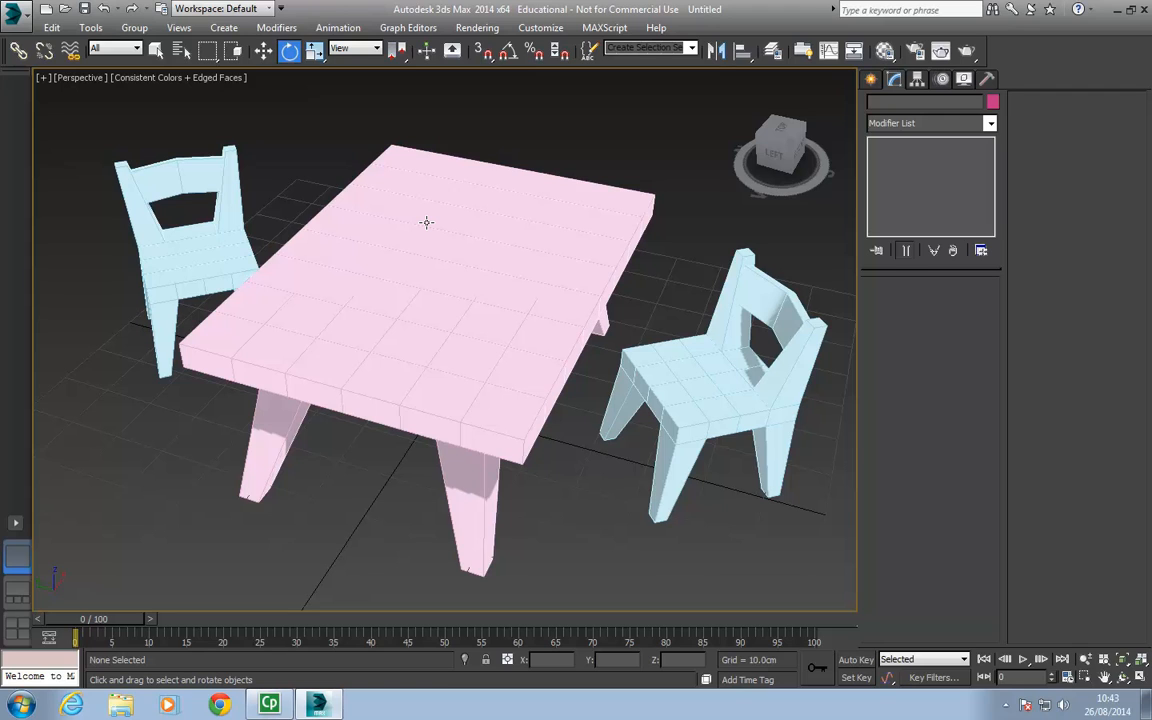
{"action": "left_click", "coordinate": [491, 286]}
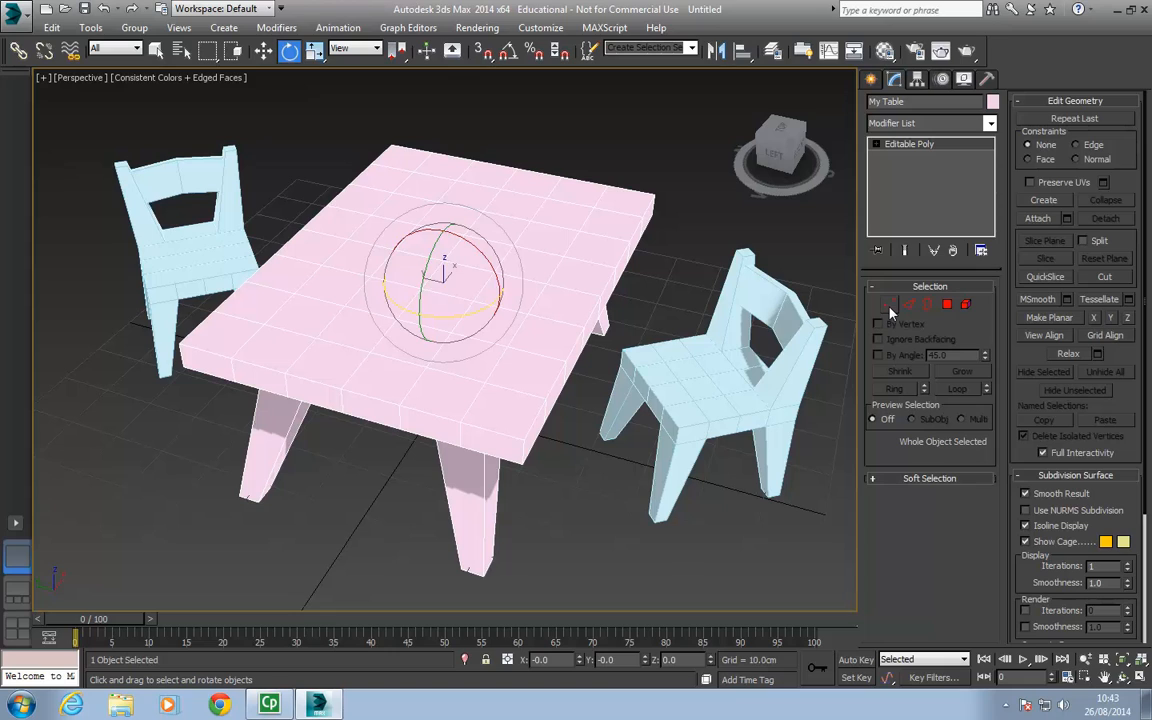
{"action": "left_click", "coordinate": [583, 134]}
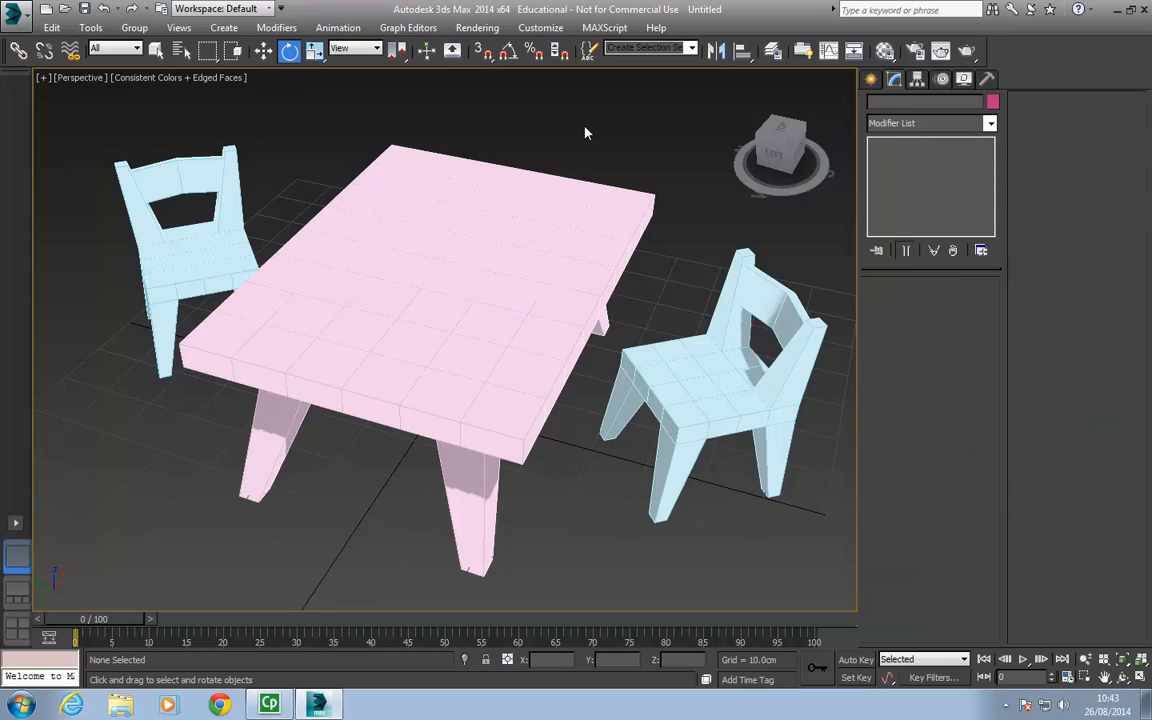